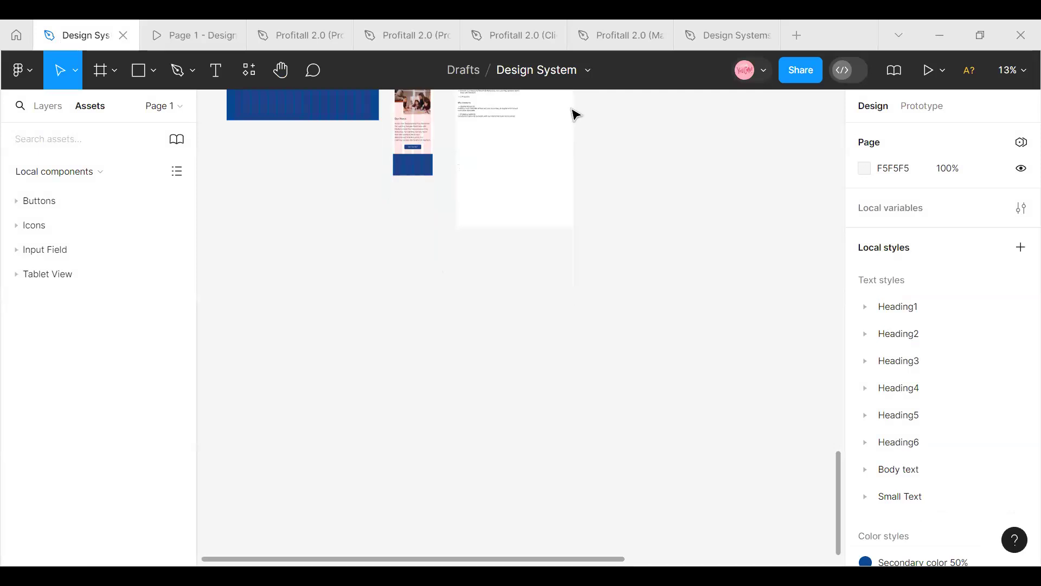
Create an iPhone 13 & 14 phone frame, 390 × 844, in an empty area of the canvas
left_click(1013, 70)
left_click(887, 154)
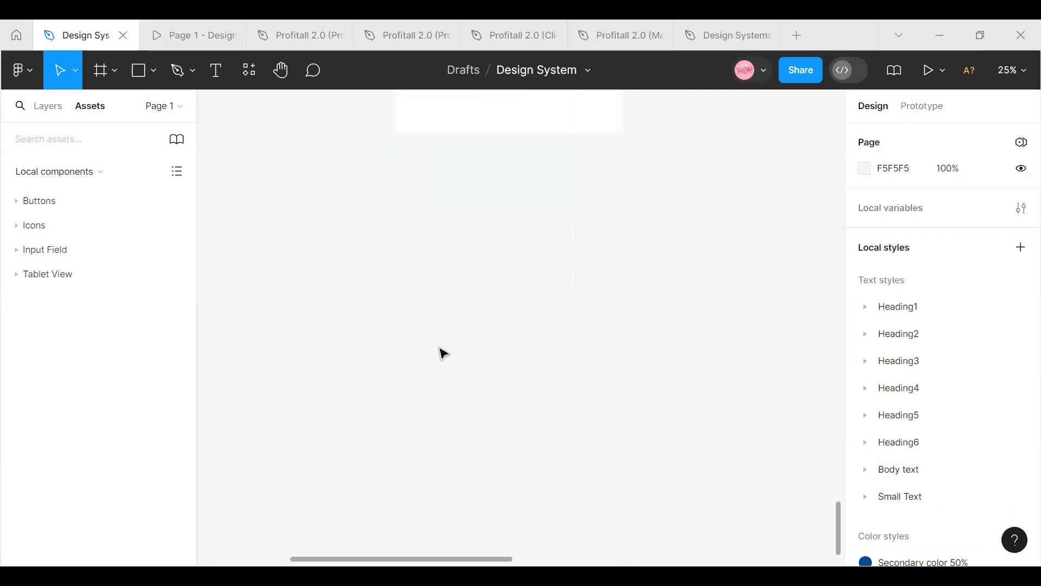
left_click(900, 152)
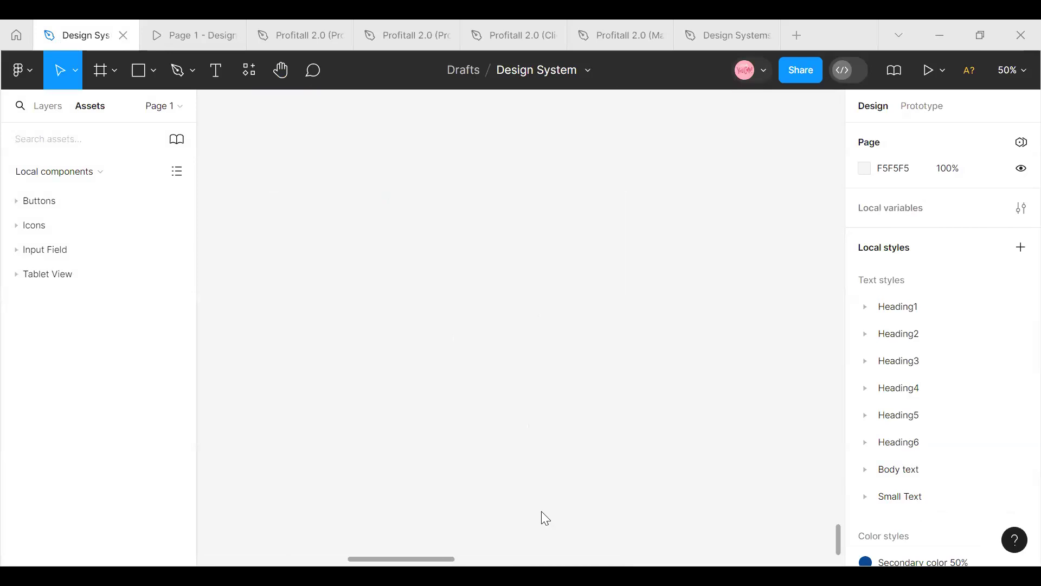
left_click(1012, 70)
left_click(888, 154)
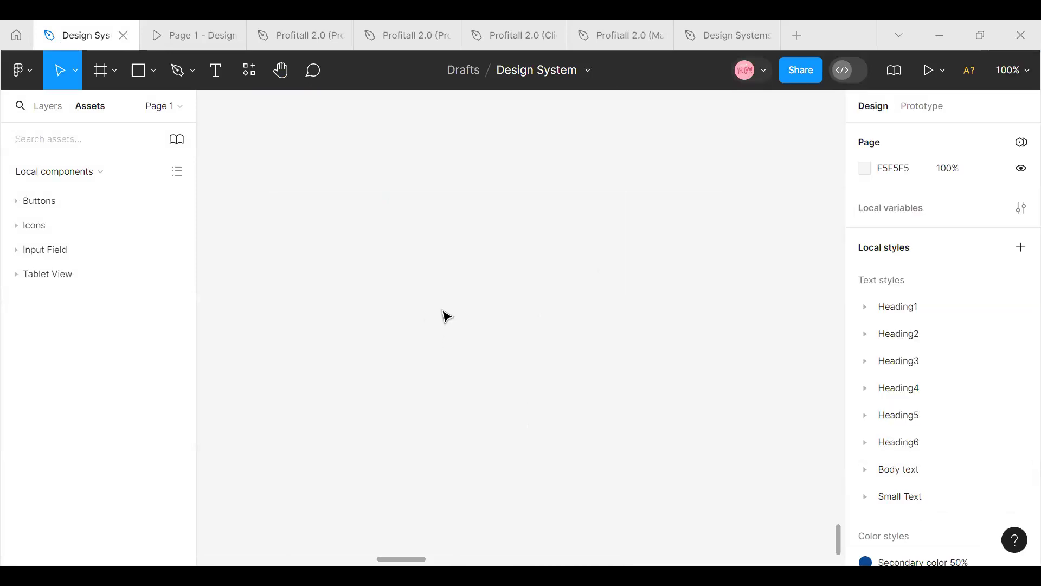
left_click(115, 73)
left_click(117, 110)
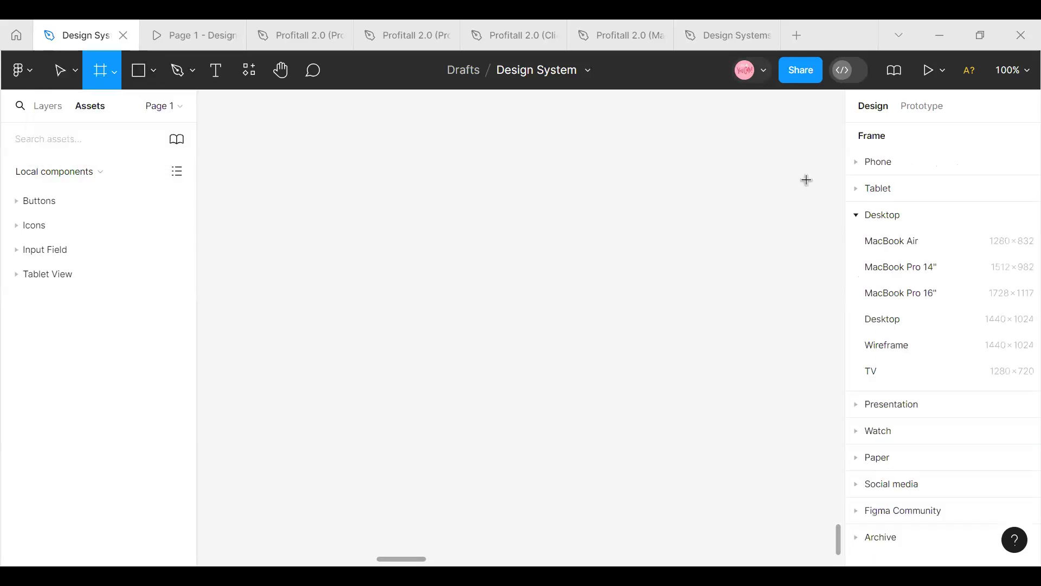
left_click(878, 163)
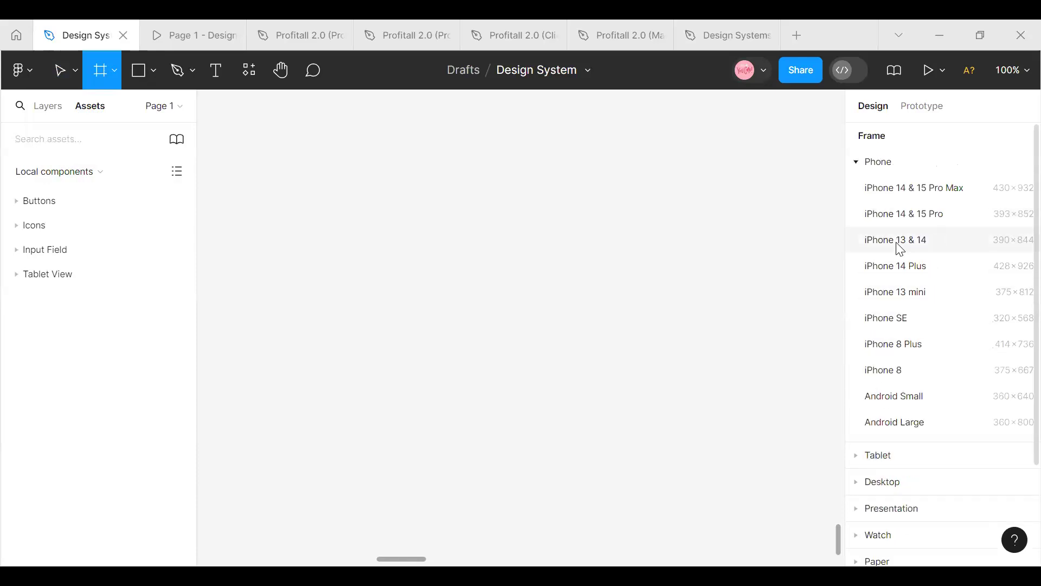
left_click(845, 238)
left_click_drag(614, 289, 391, 359)
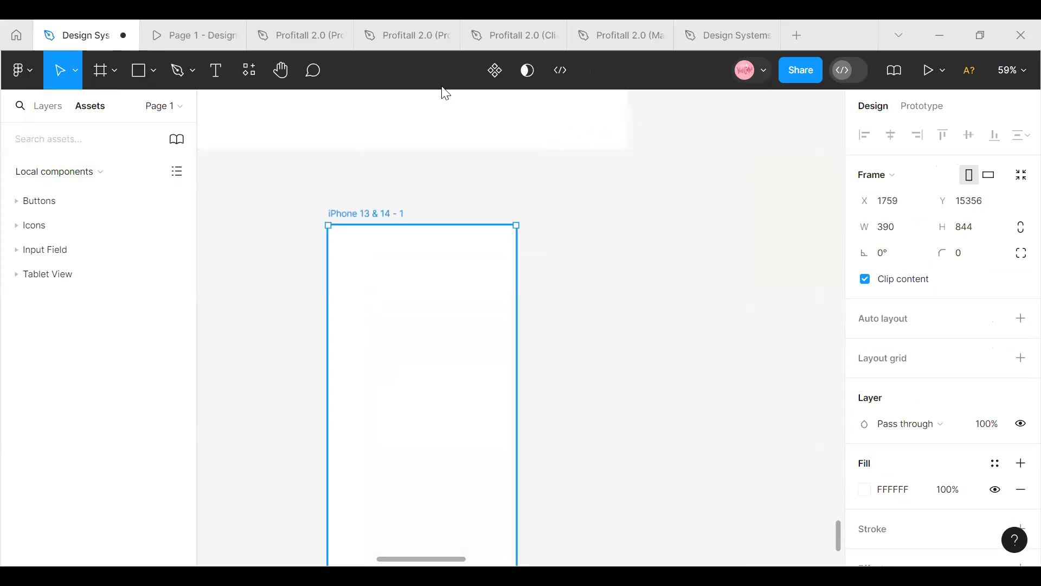
Rename the new phone frame as Hotspot
double_click(379, 215)
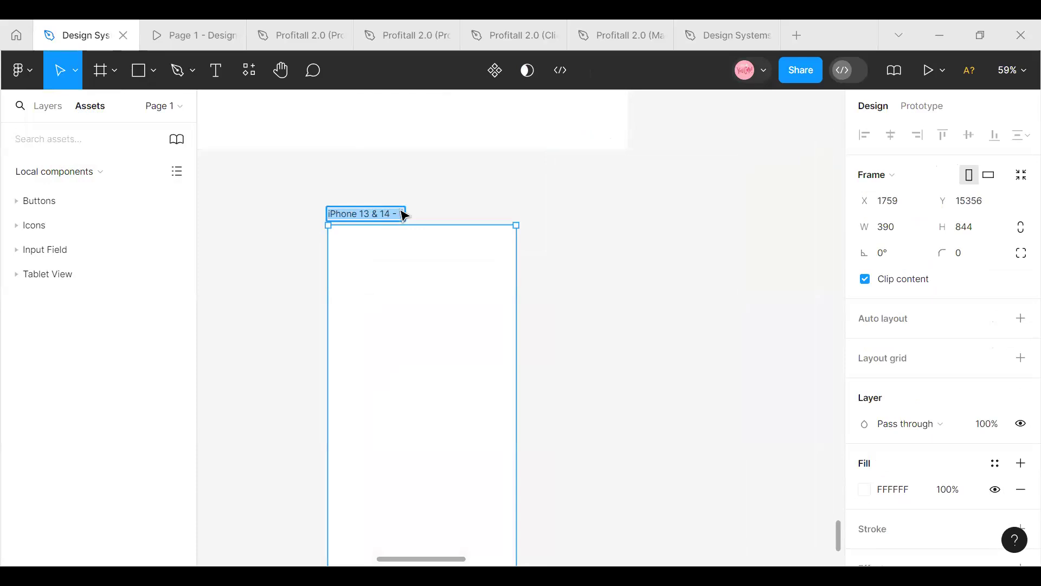
type("Ho")
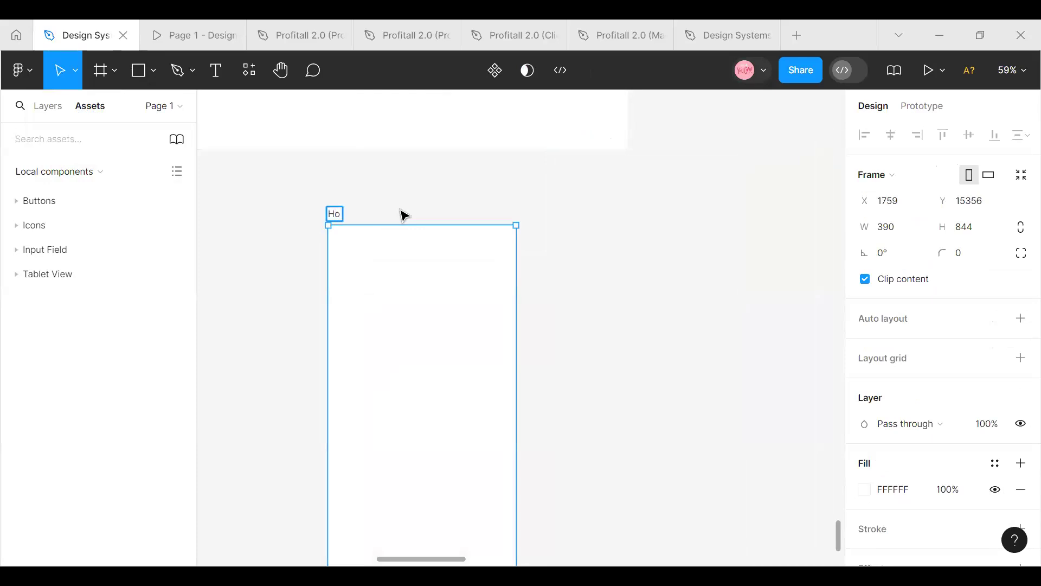
type("tspot")
scroll(414, 298, "down", 7)
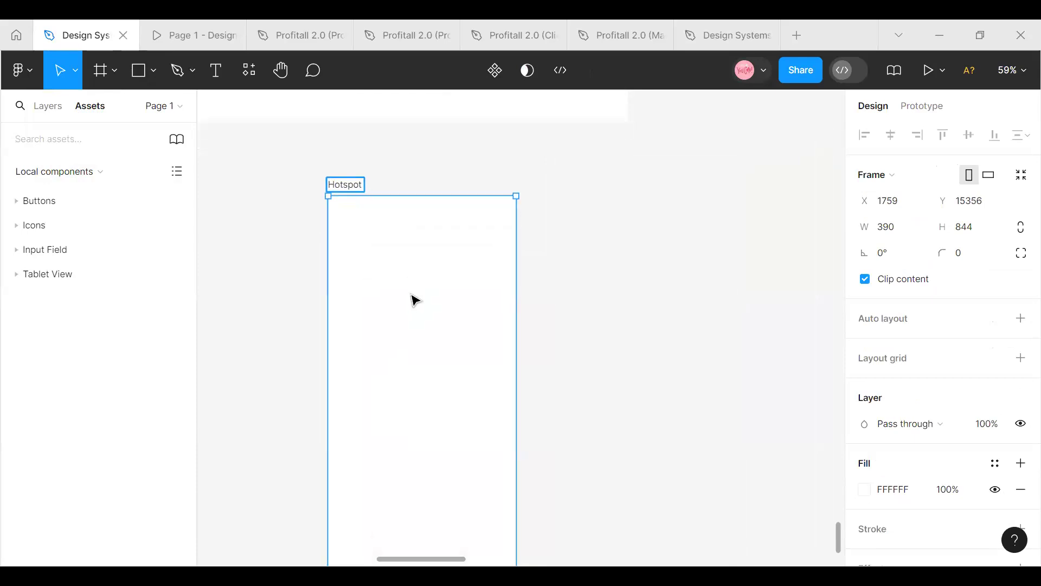
scroll(415, 298, "up", 1)
scroll(415, 297, "up", 4)
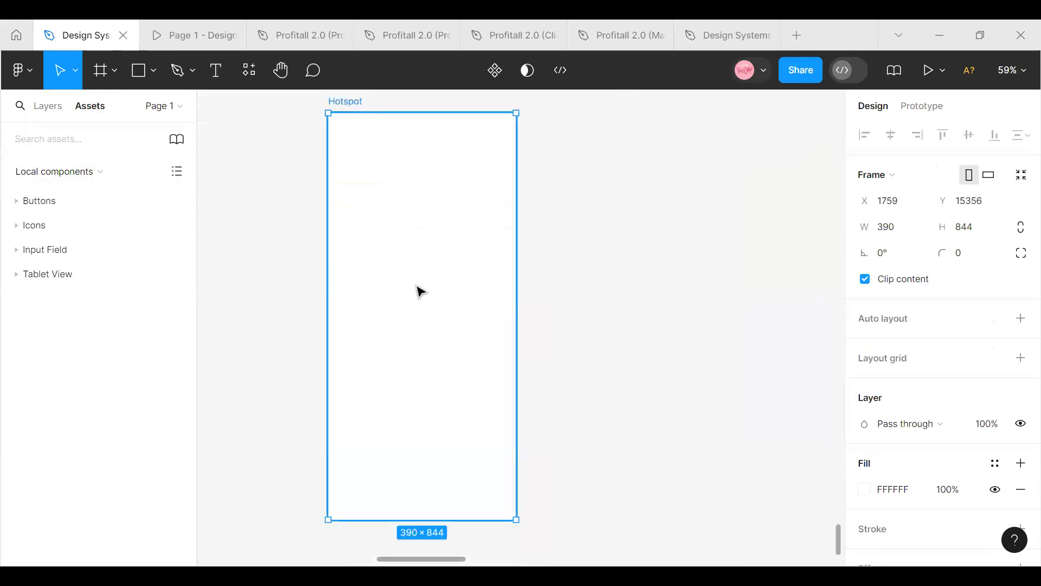
Fill the Hotspot frame with the blue colour 3470CB
left_click(867, 489)
left_click(773, 370)
left_click(795, 195)
left_click(577, 232)
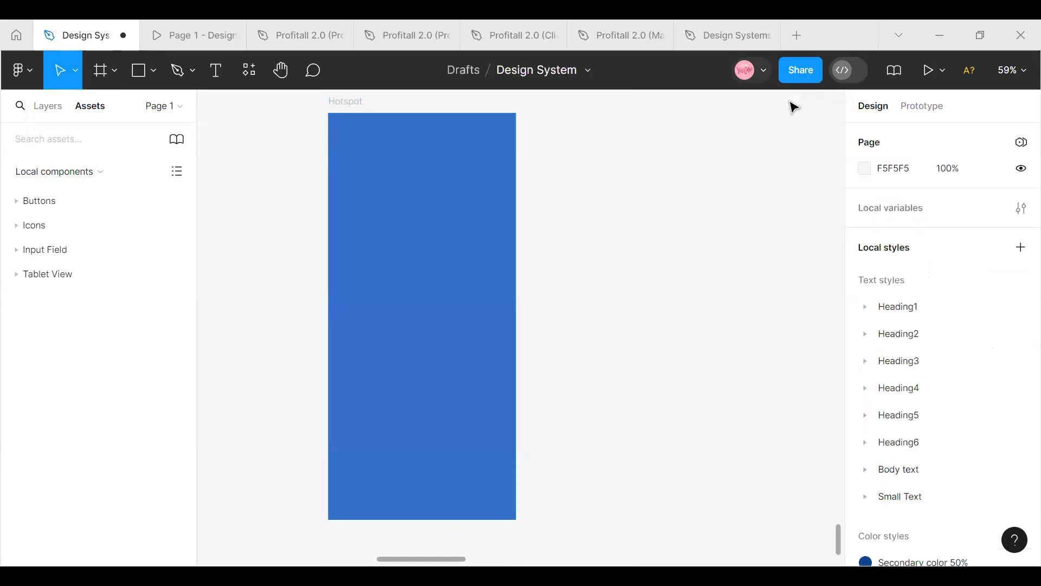
Duplicate the Hotspot frame as Destination and widen the gap between them by moving the copy to X 2206
left_click(435, 168)
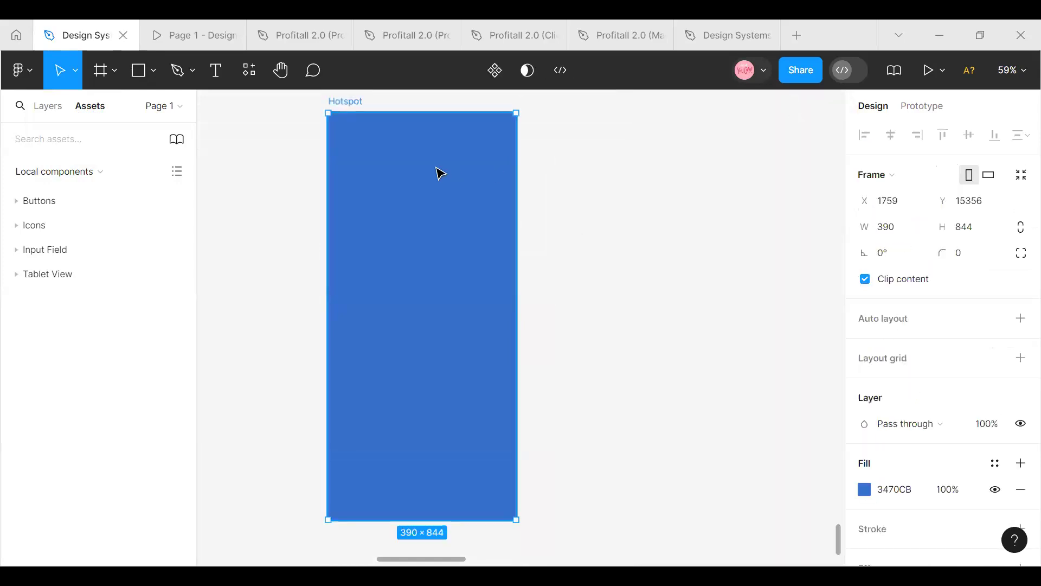
key("ctrl+d")
double_click(565, 112)
type("Destination")
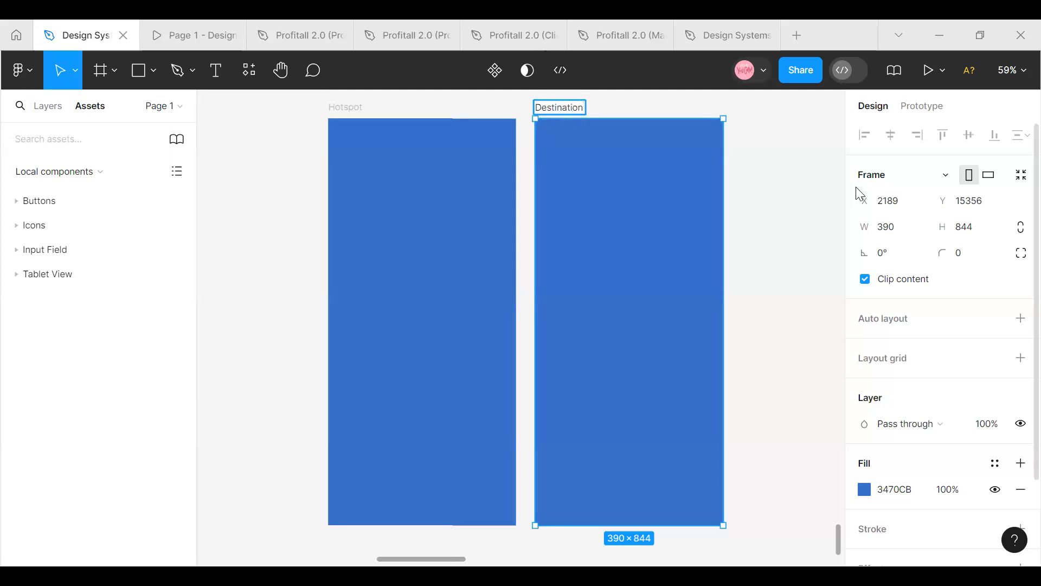
key("Return")
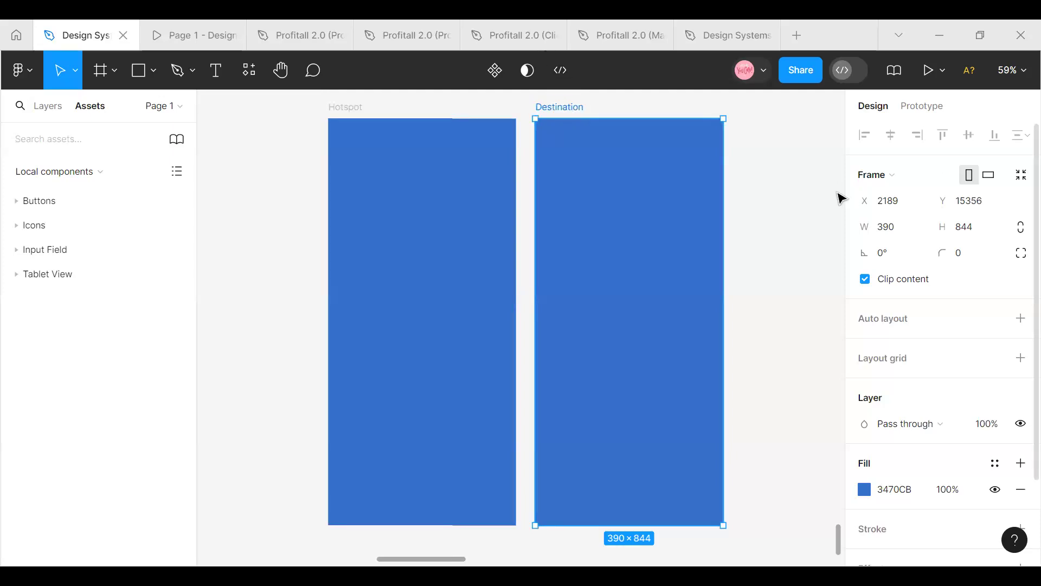
mouse_move(599, 185)
left_mouse_down()
mouse_move(632, 175)
mouse_move(609, 180)
left_mouse_up()
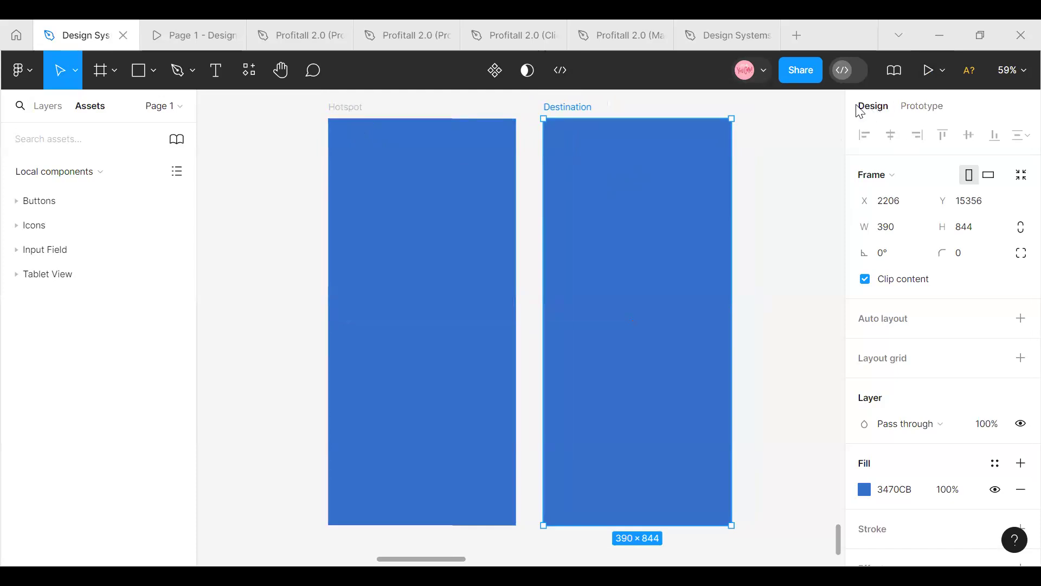
Add a prototype connection from the Hotspot frame to the Destination frame
left_click(922, 108)
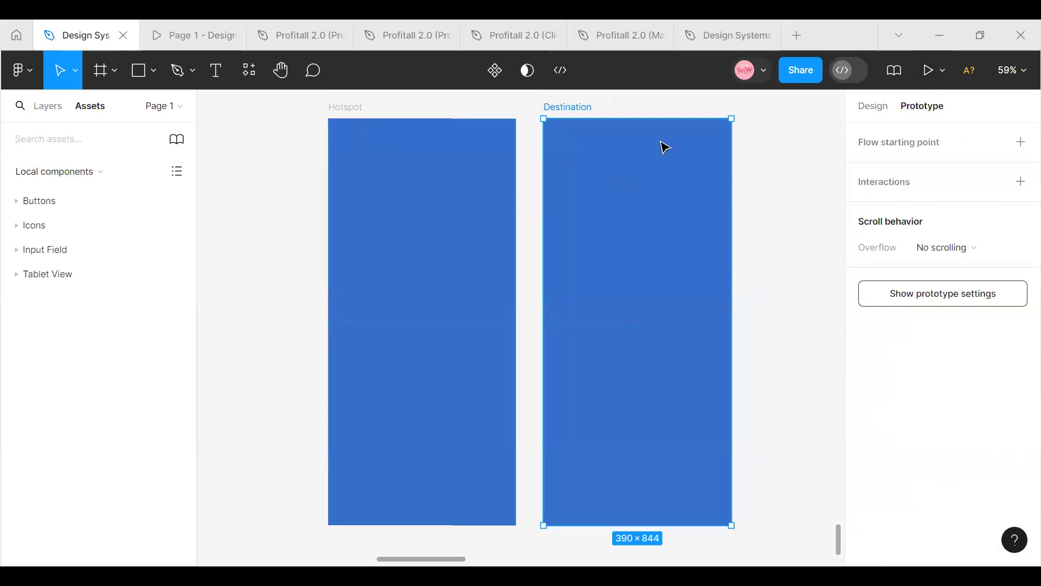
left_click(341, 121)
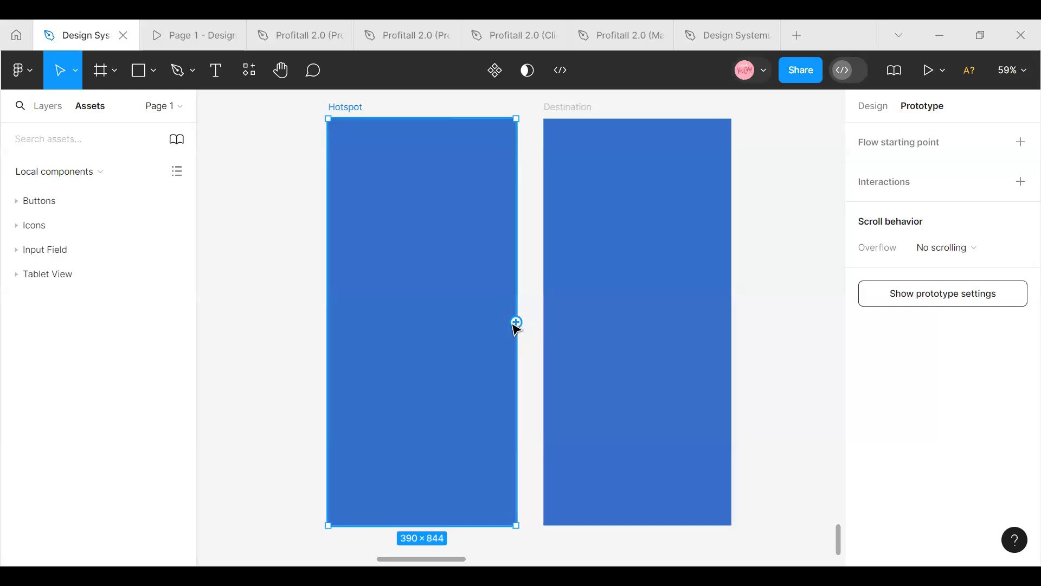
left_click_drag(517, 322, 557, 324)
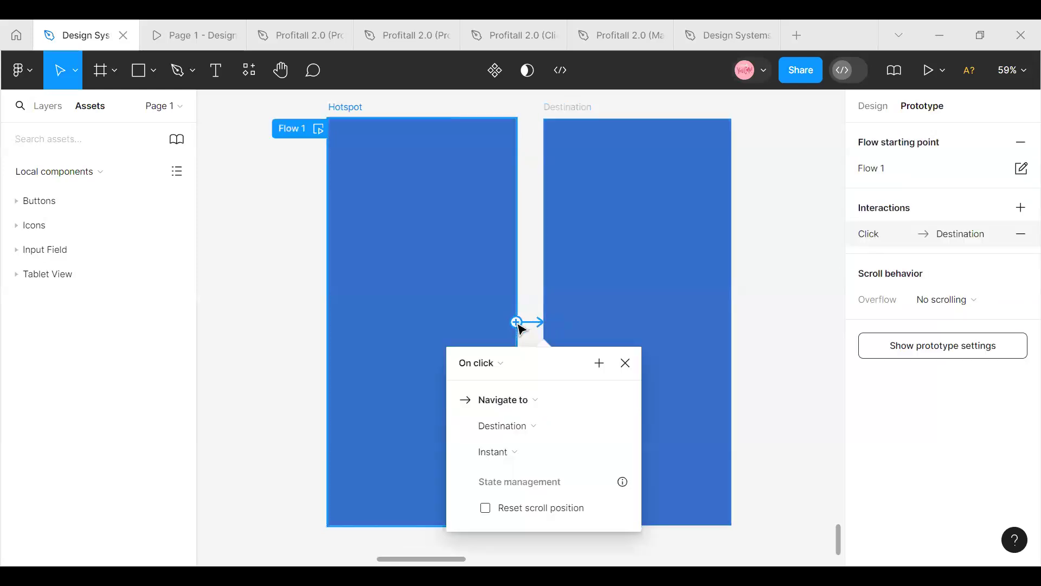
Examine the settings and available triggers of the interaction between the Hotspot and Destination frames
scroll(529, 301, "down", 2)
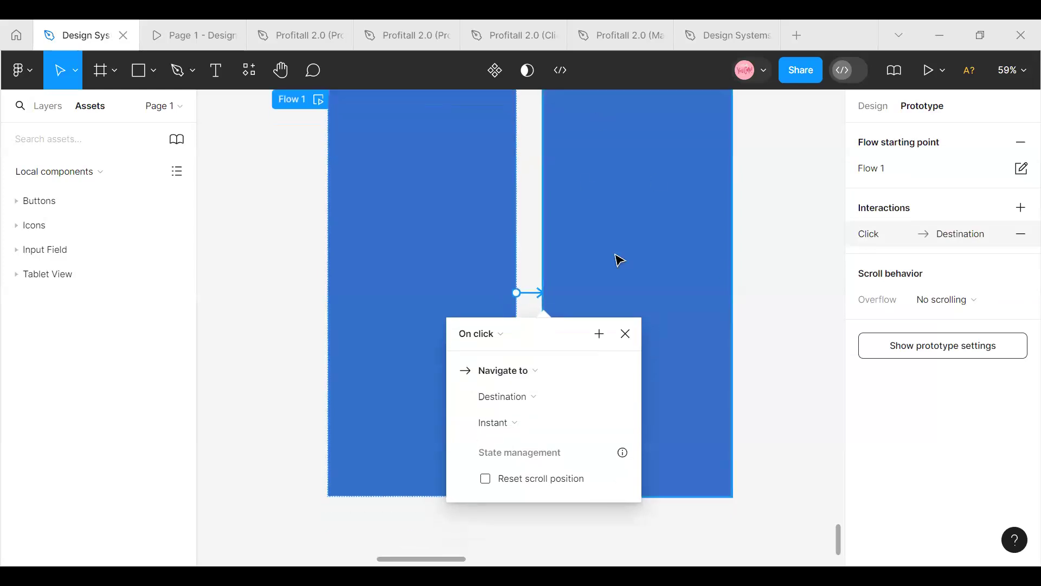
scroll(629, 269, "up", 2)
scroll(632, 274, "up", 1)
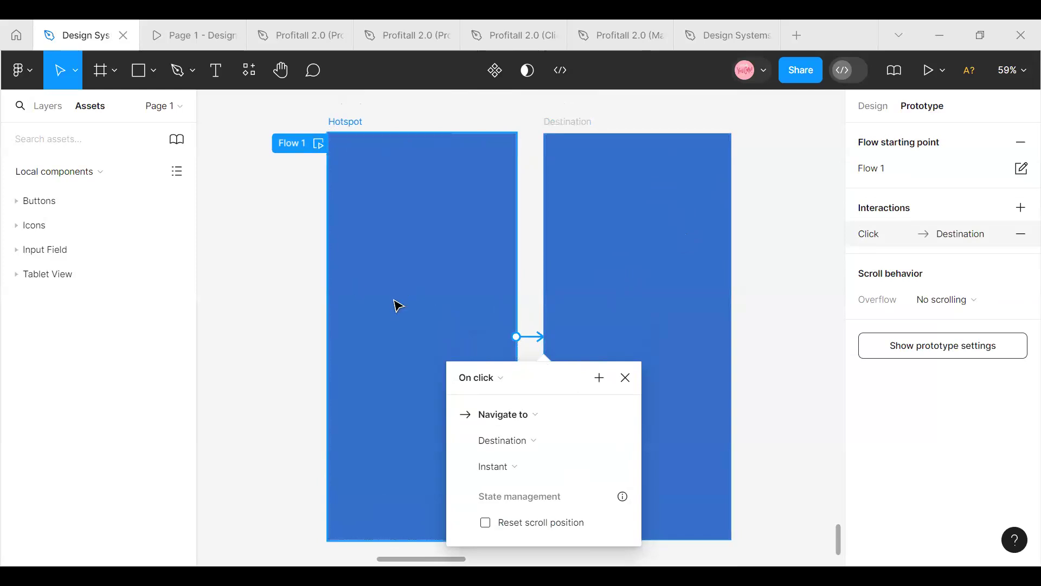
scroll(467, 217, "down", 1)
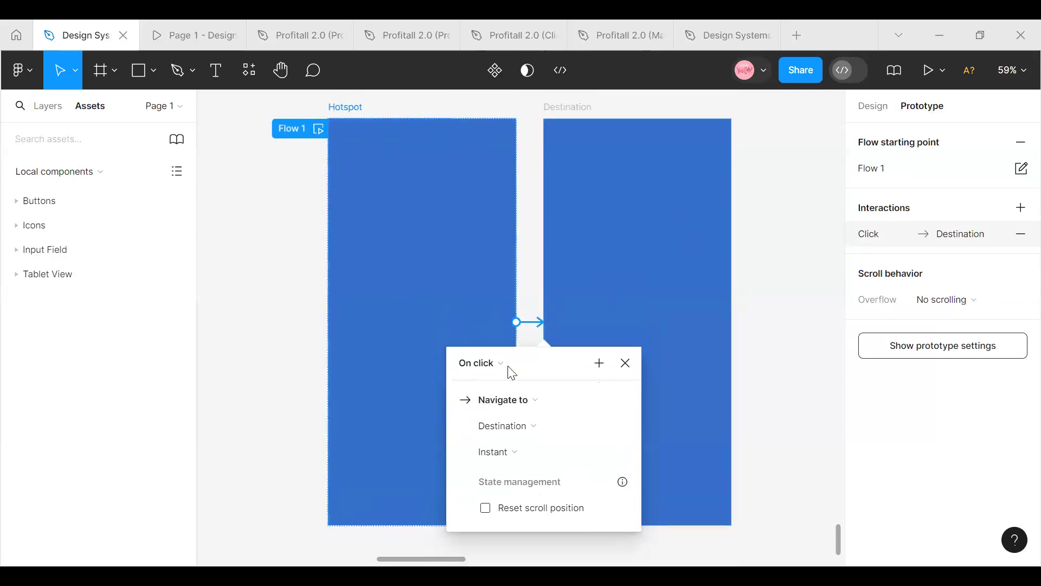
scroll(511, 363, "down", 2)
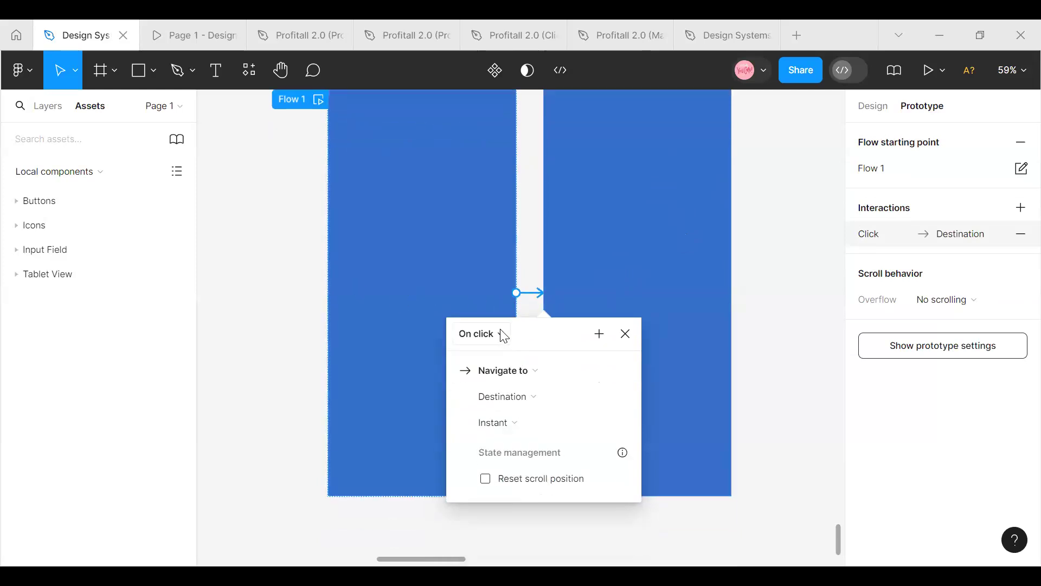
left_click(503, 333)
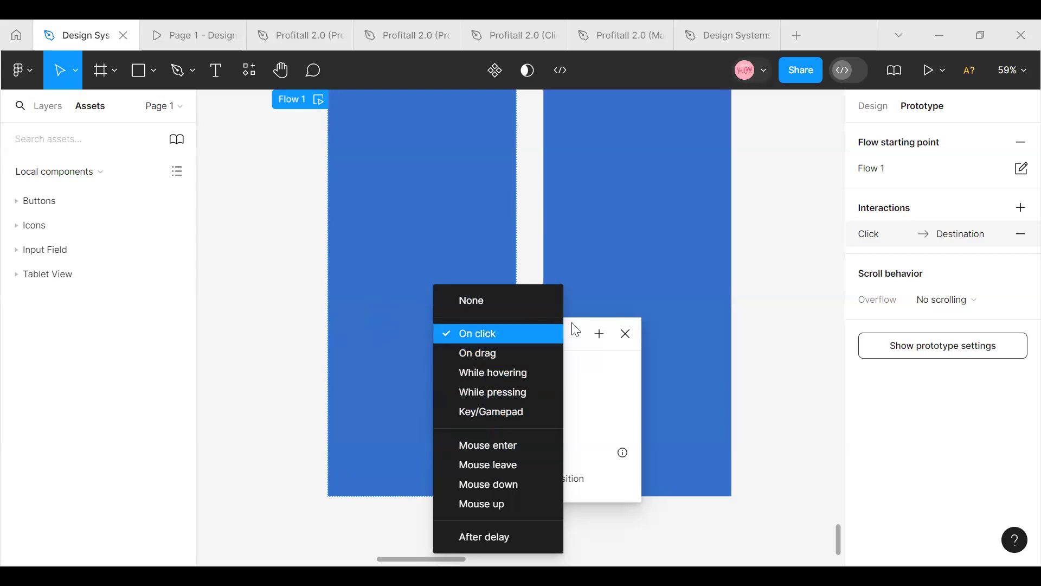
left_click(567, 276)
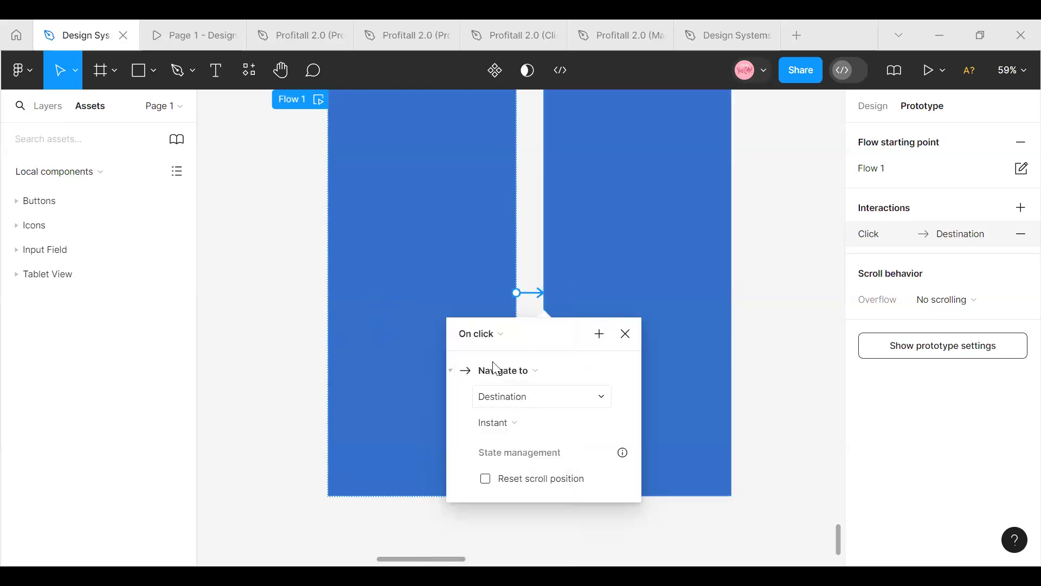
scroll(347, 278, "up", 2)
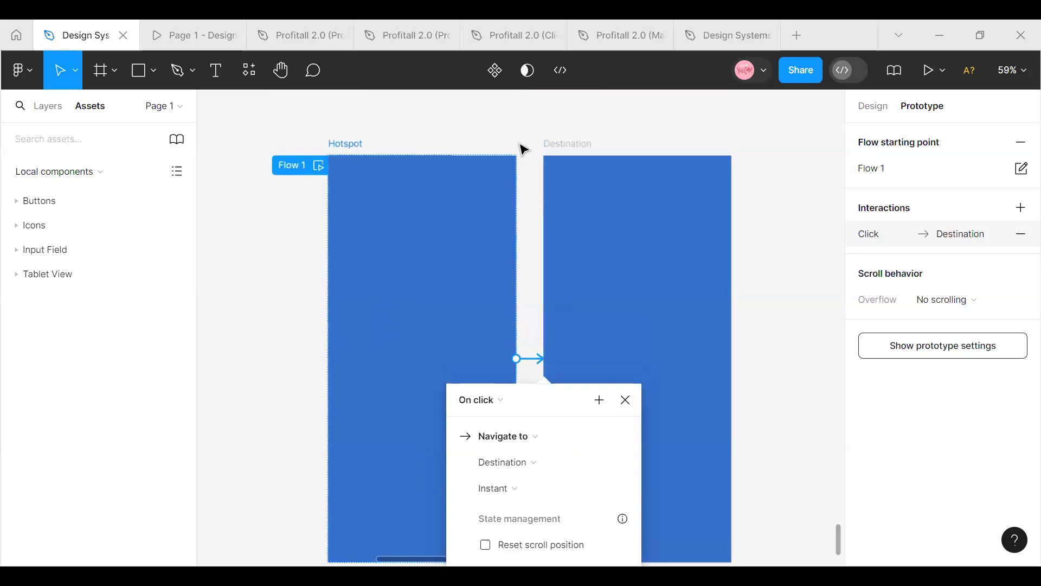
Change the Destination frame's fill to the near-black colour 11100F
left_click(884, 108)
left_click(604, 196)
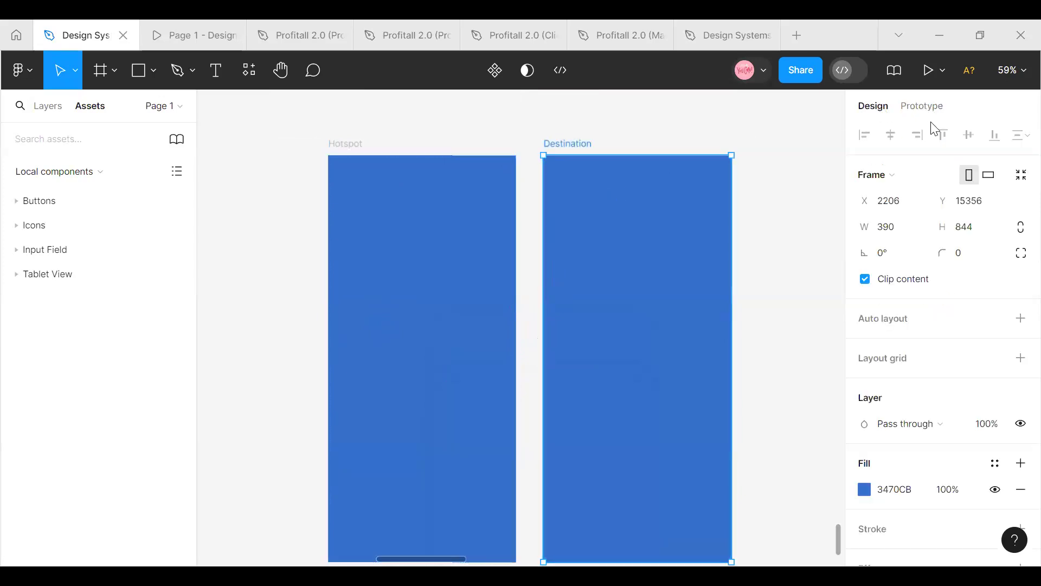
left_click(864, 489)
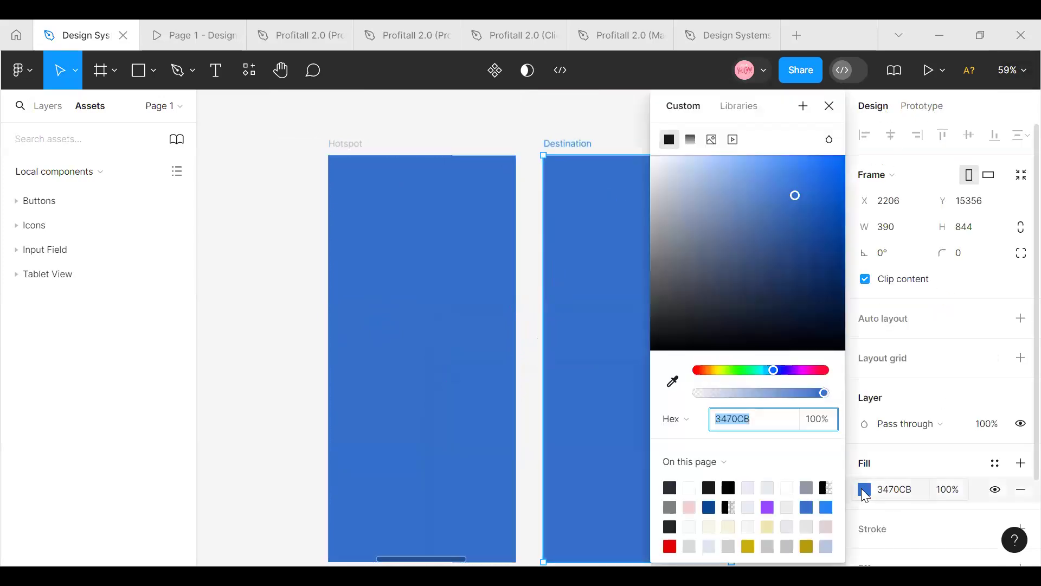
left_click(706, 371)
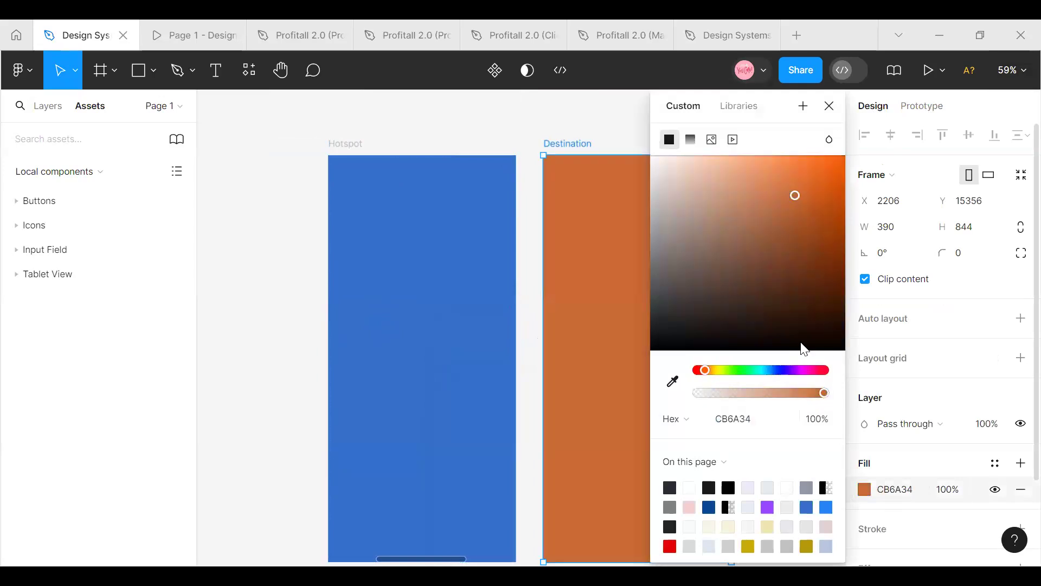
left_click(671, 348)
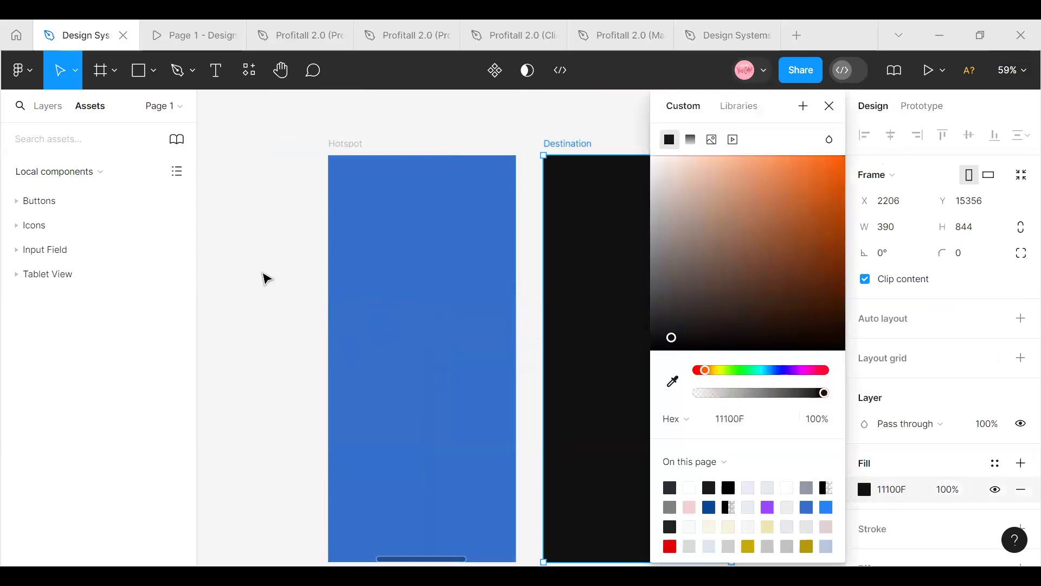
left_click(263, 279)
Remove the prototype flow starting point from the Hotspot frame and add it back
left_click(339, 148)
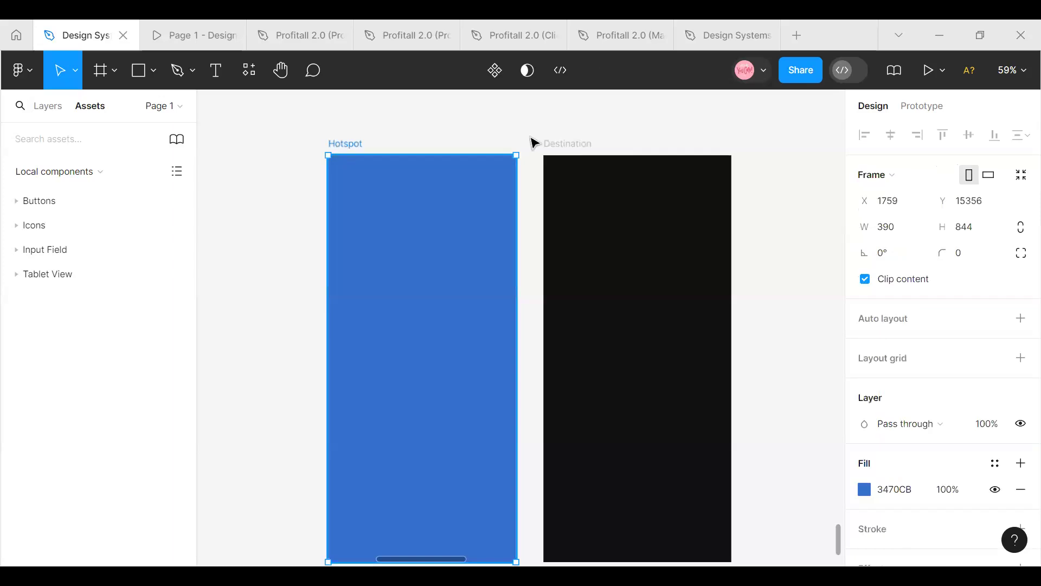
left_click(921, 106)
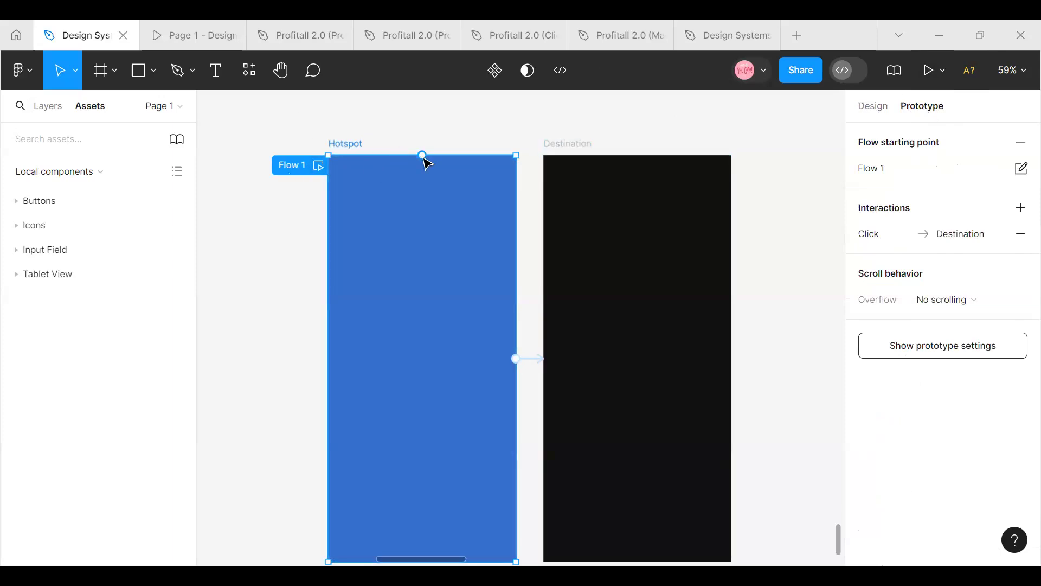
left_click(1021, 142)
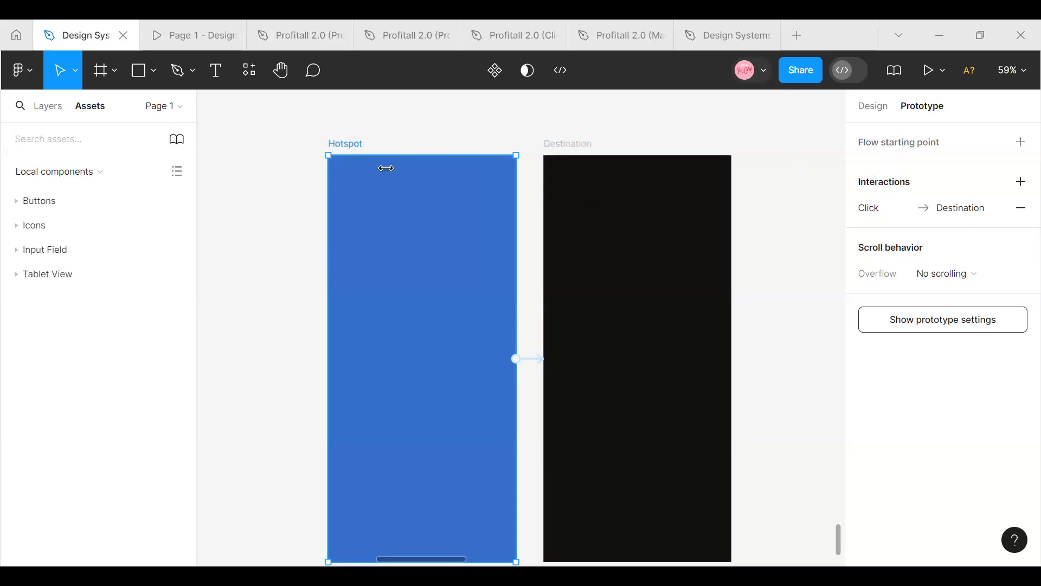
left_click(888, 148)
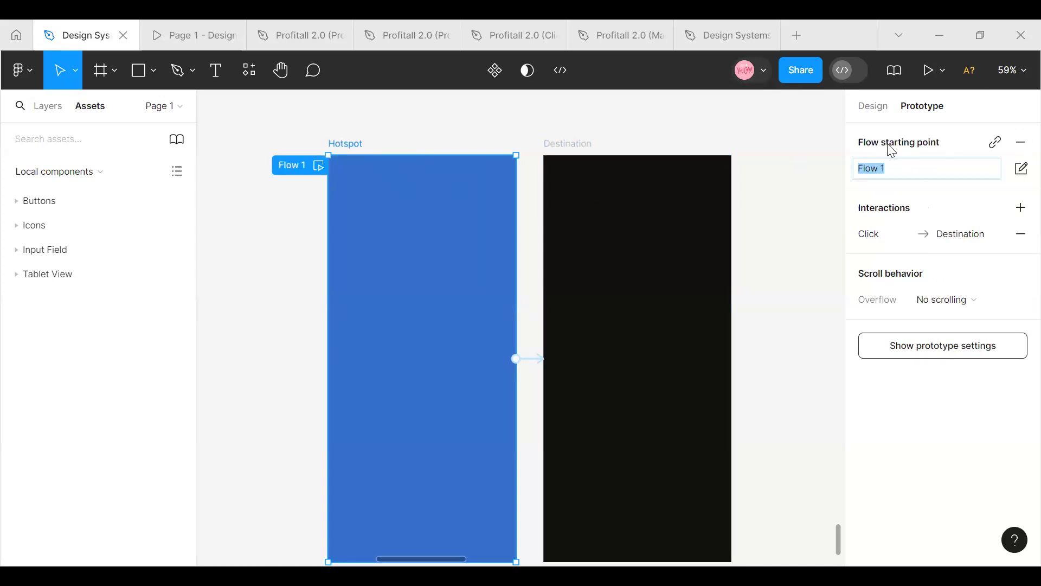
Choose iPhone 13 Pro as the prototype device, try the Silver and Sierra Blue models, and set the model to Gold
left_click(927, 356)
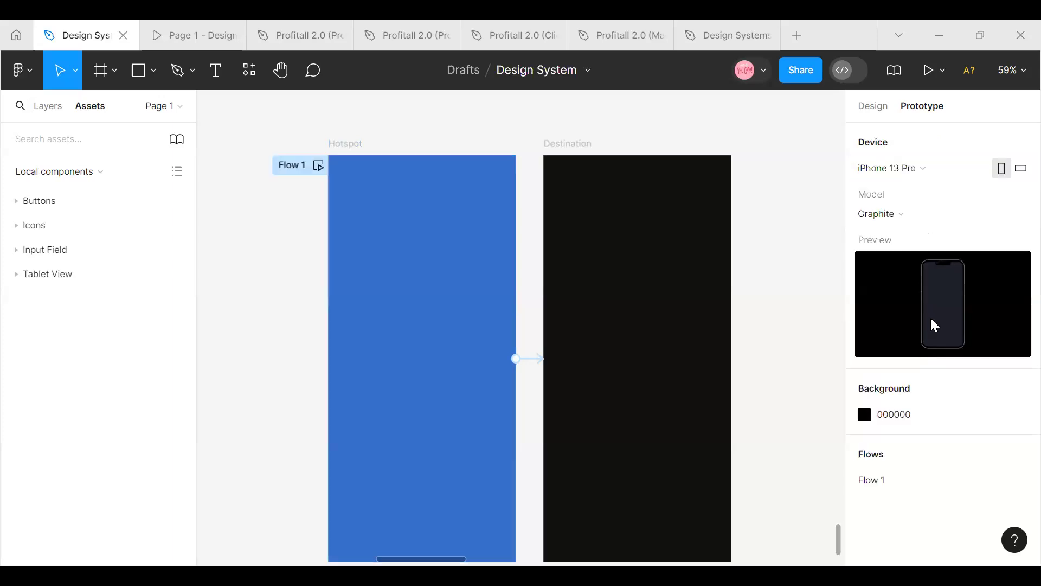
left_click(976, 164)
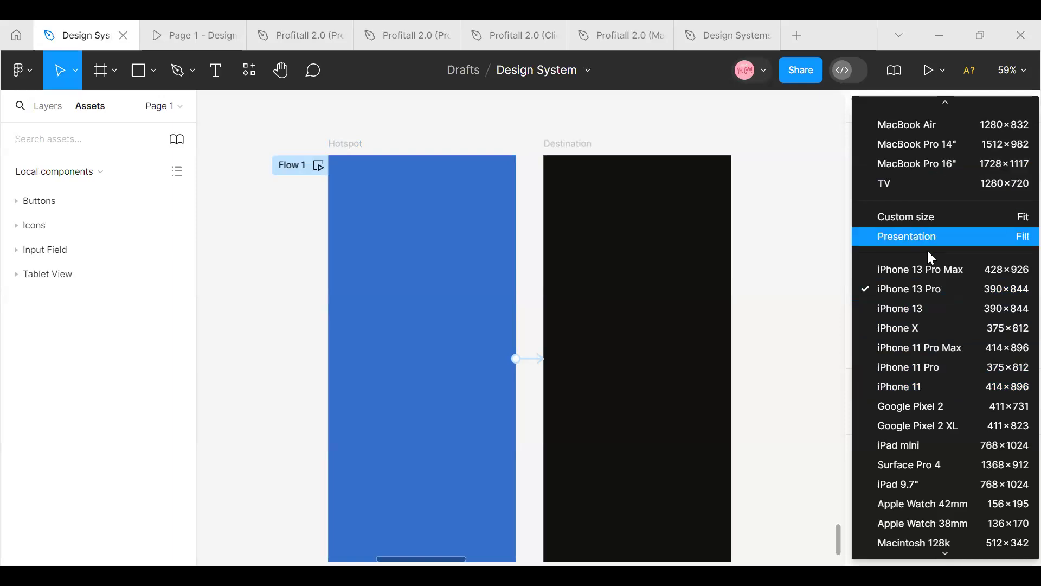
left_click(923, 292)
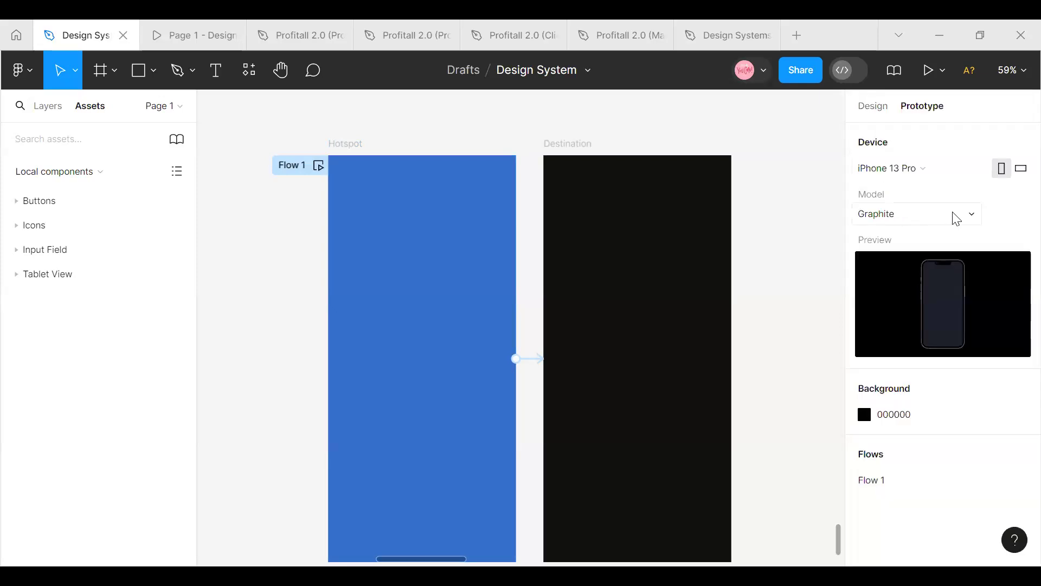
left_click(965, 215)
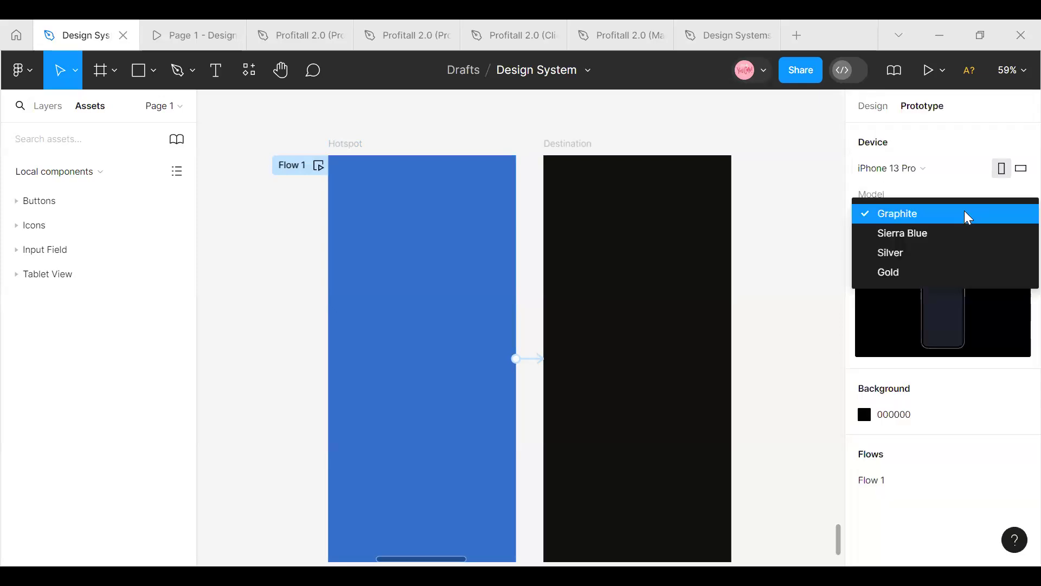
left_click(910, 252)
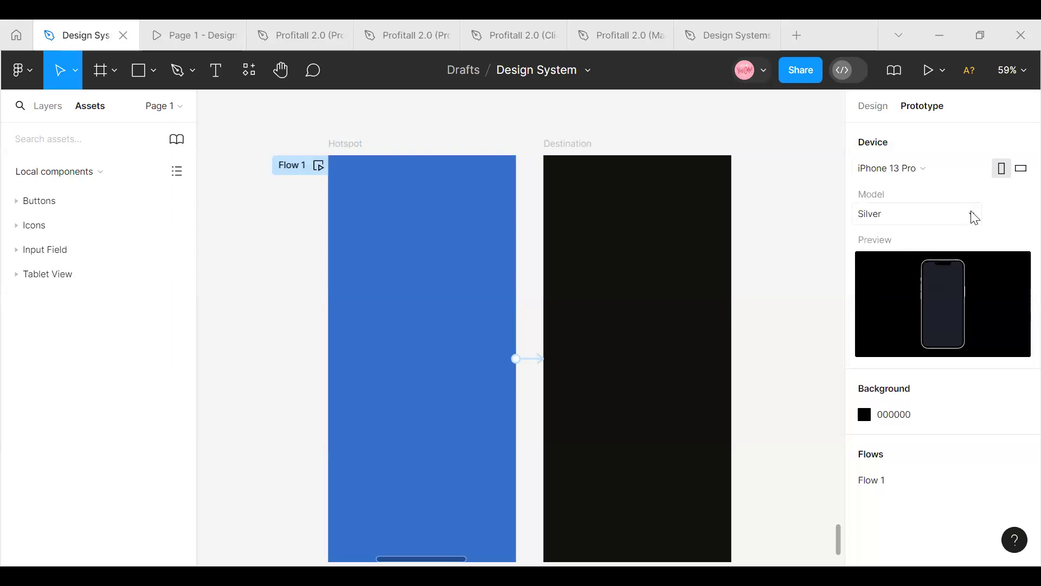
left_click(974, 217)
left_click(952, 195)
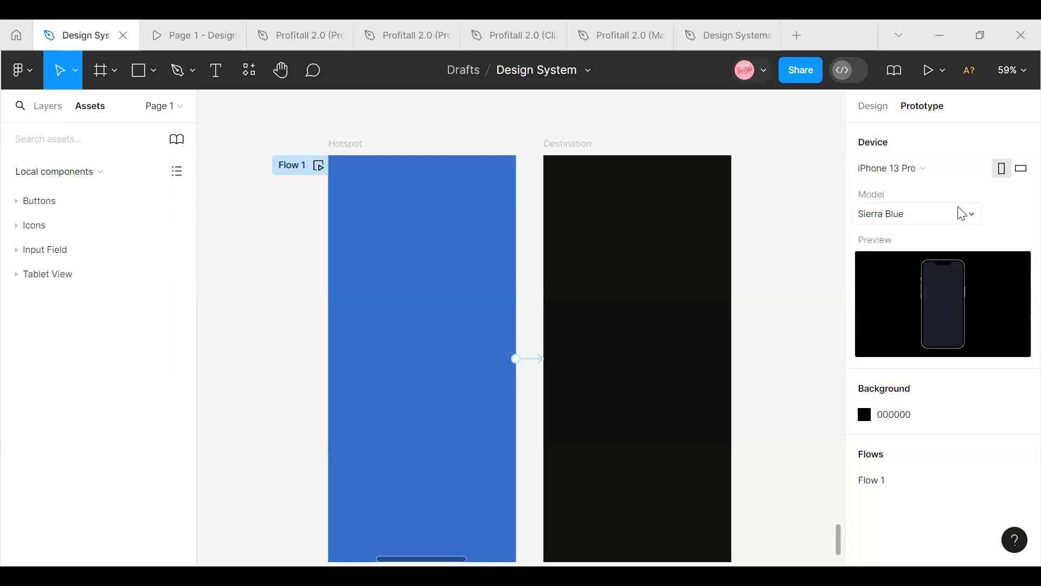
left_click(975, 217)
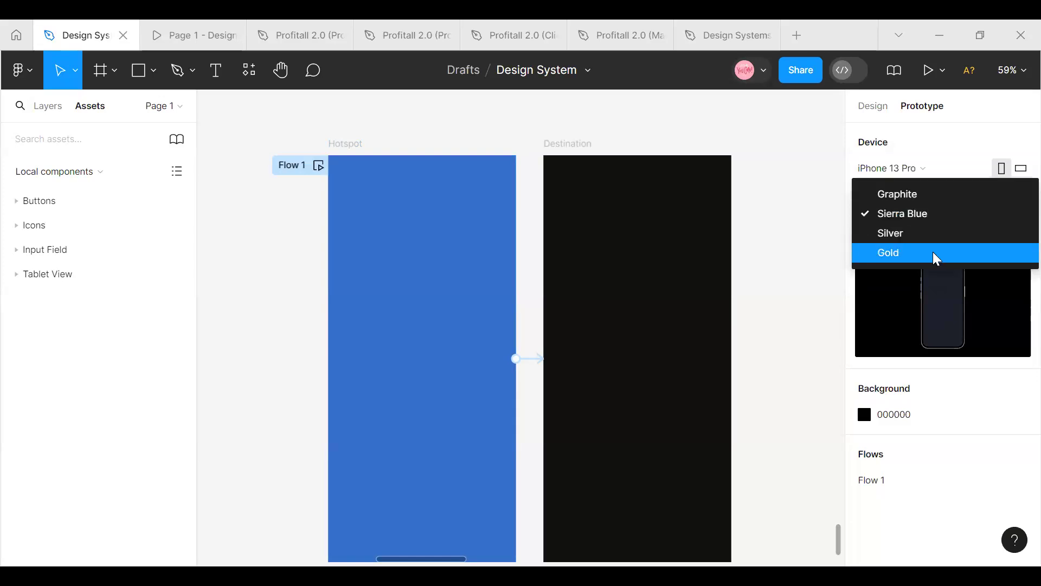
left_click(936, 252)
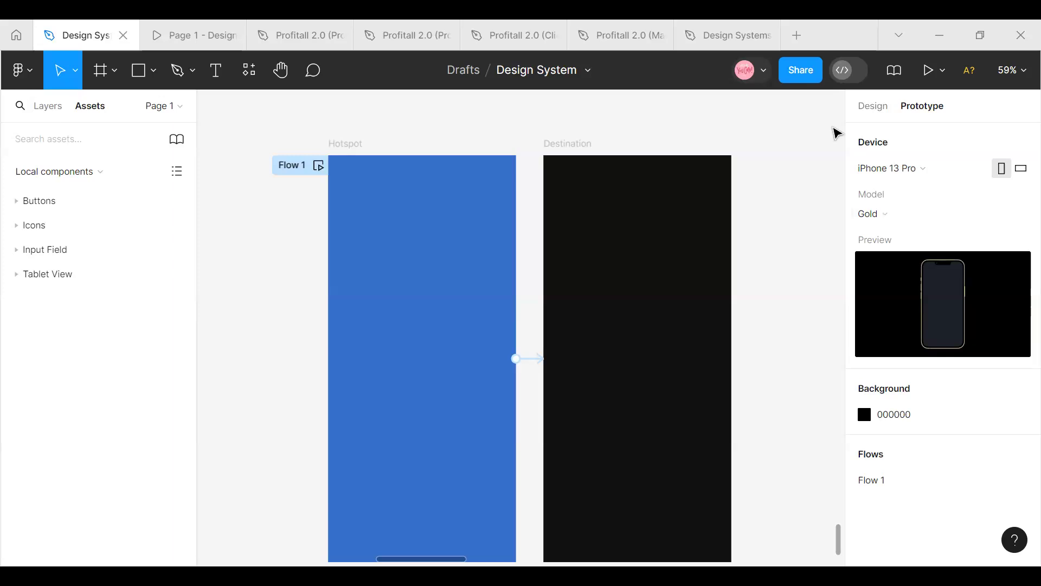
Preview Flow 1, follow the interaction from the Hotspot screen to the Destination screen, and close the preview
left_click(319, 169)
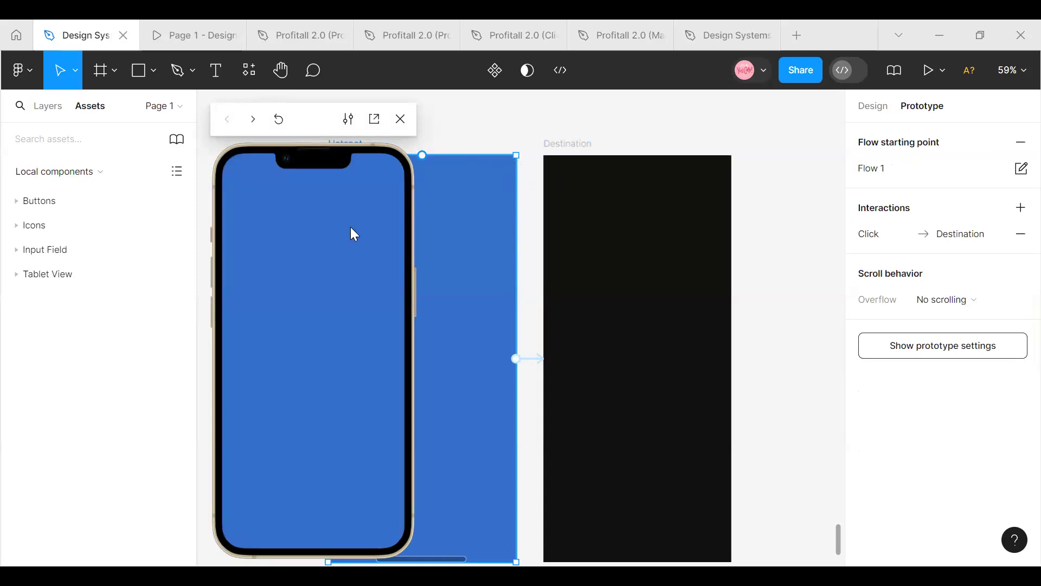
left_click(339, 283)
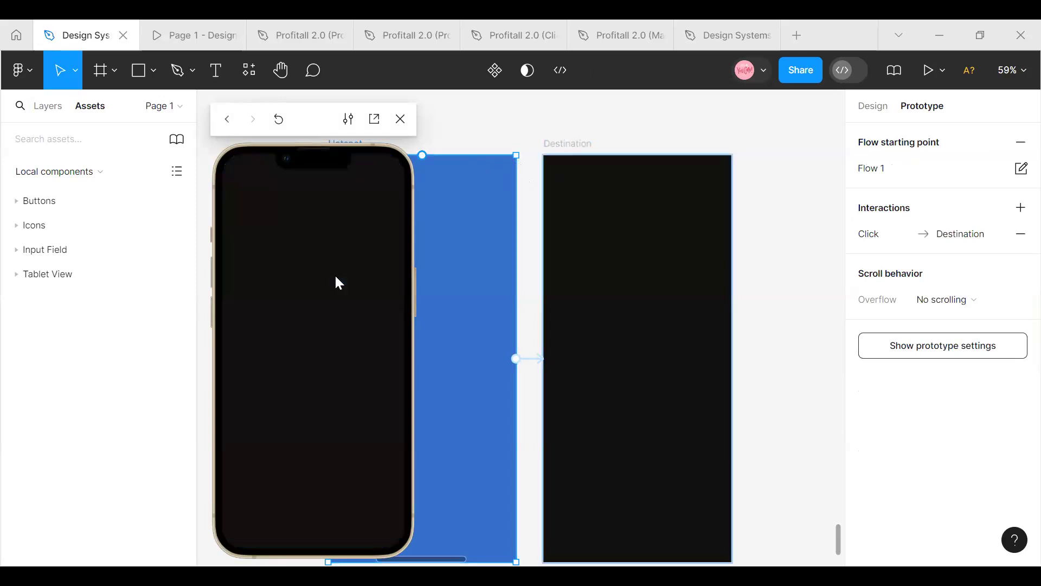
left_click(401, 119)
scroll(485, 295, "up", 3)
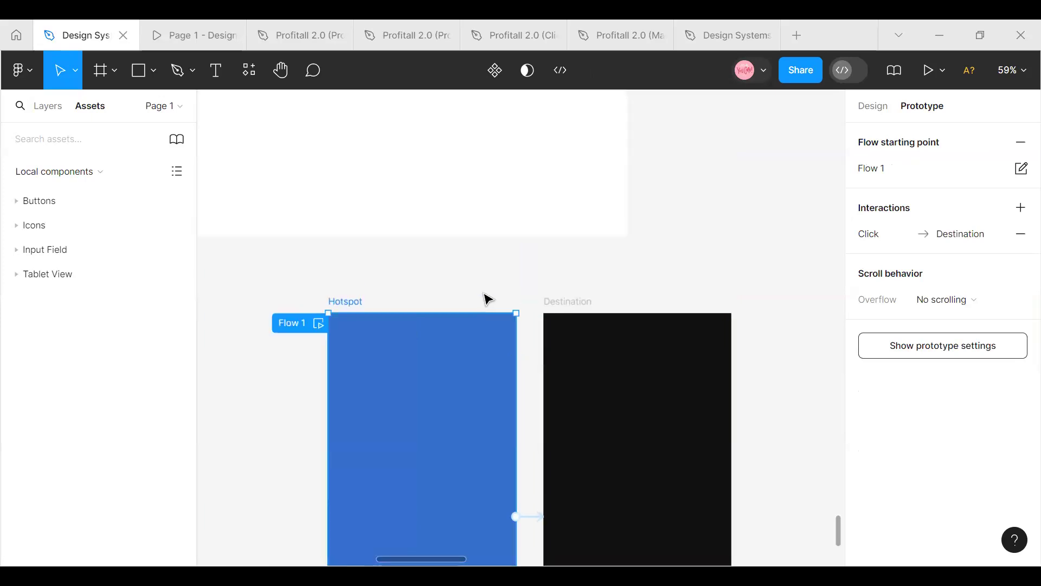
scroll(485, 291, "down", 1)
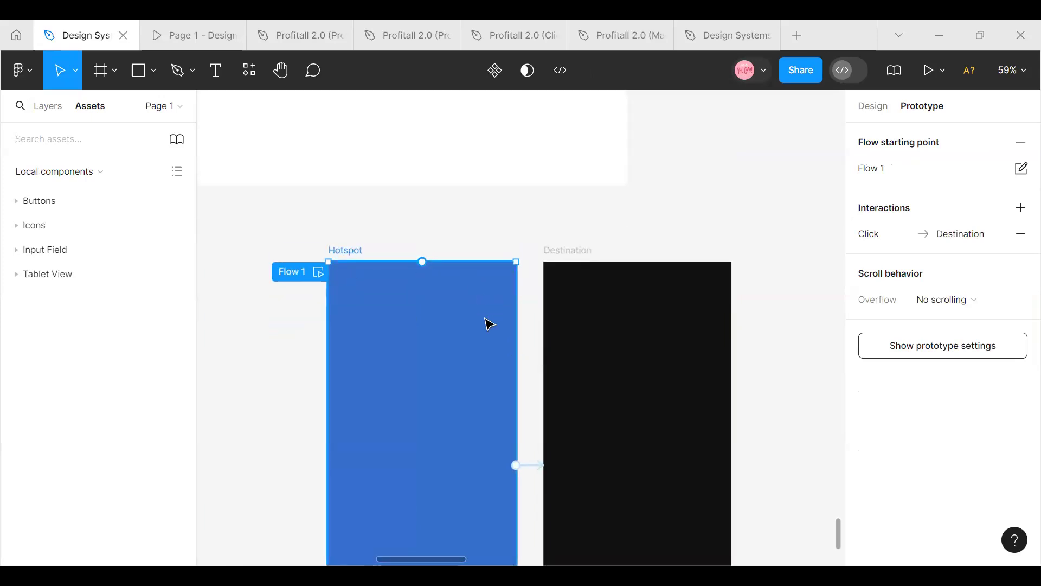
scroll(486, 324, "down", 1)
scroll(486, 327, "down", 2)
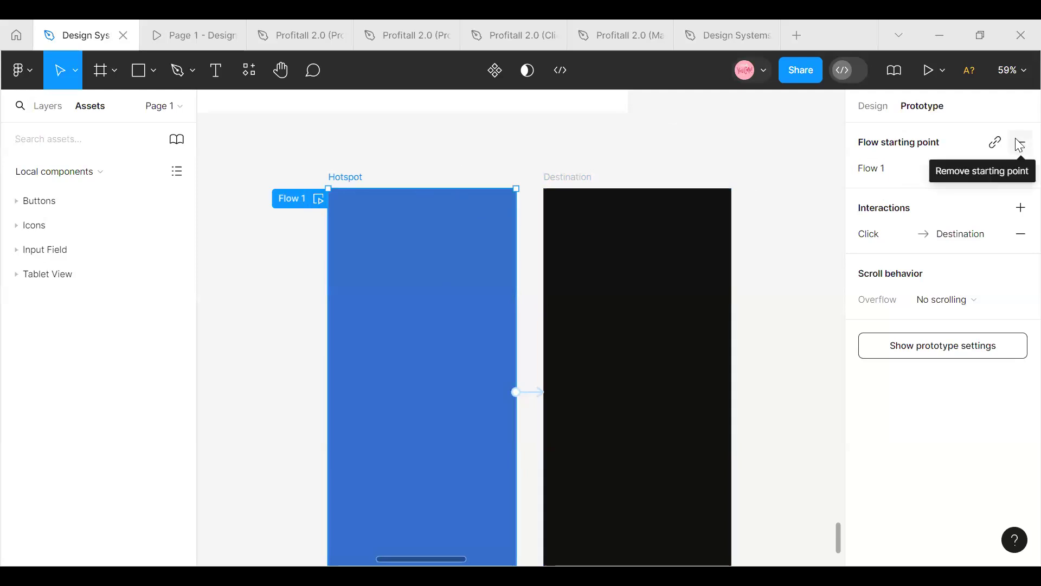
Remove the flow starting point and the Destination interaction from the Hotspot frame
left_click(1020, 145)
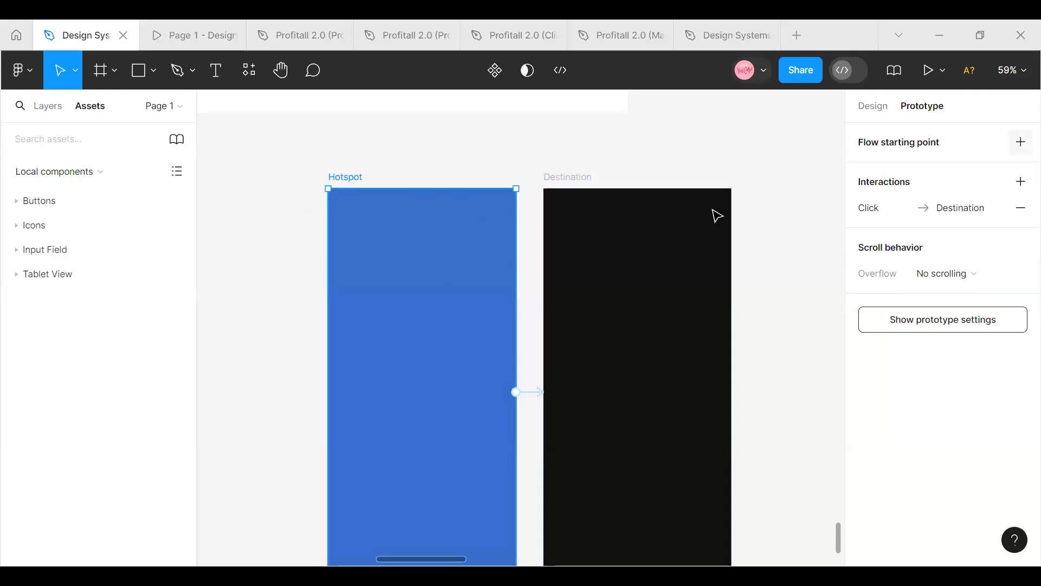
left_click(1019, 210)
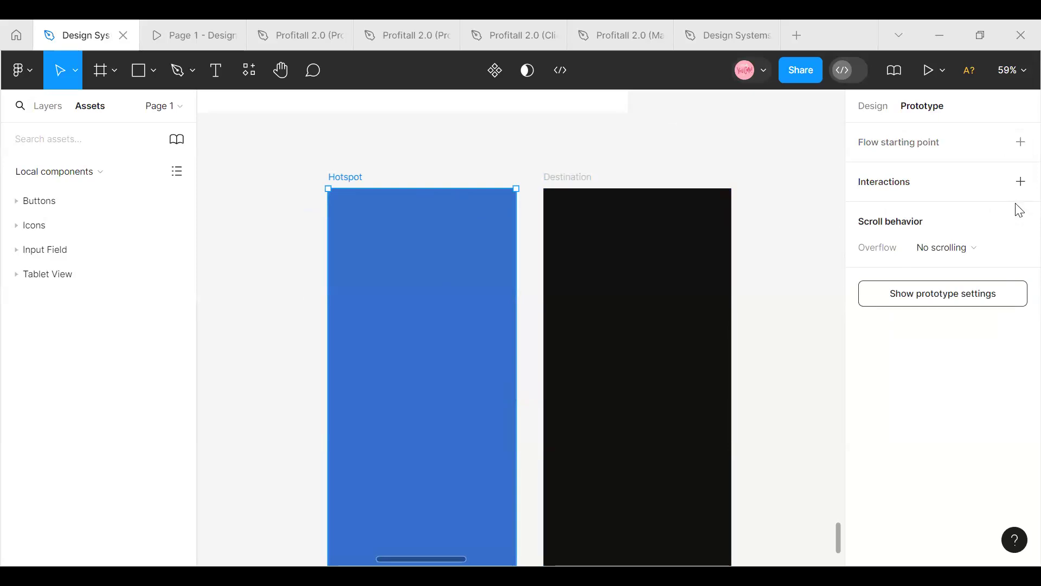
left_click(607, 170)
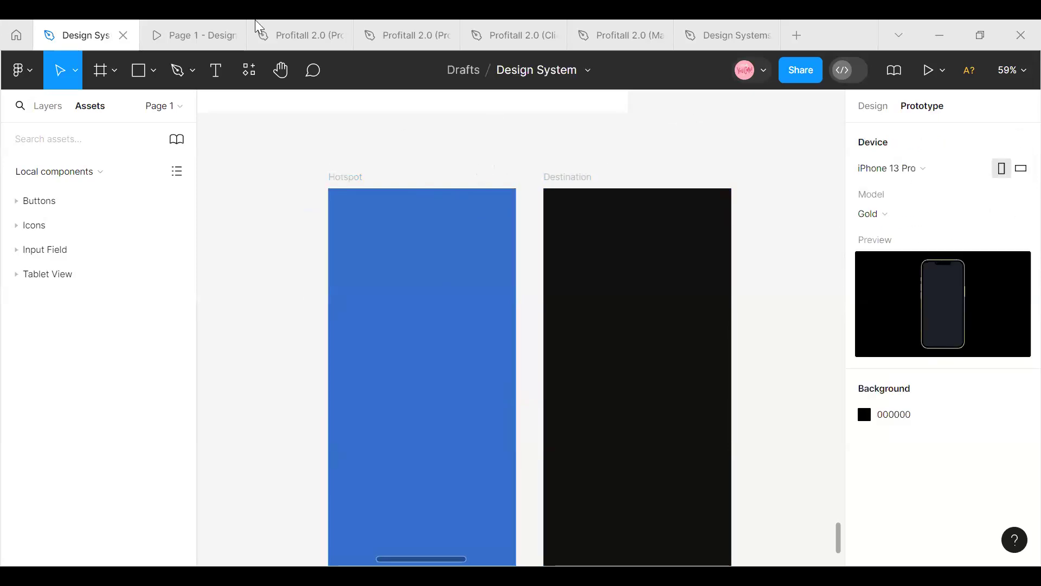
Delete the Hotspot and Destination frames from the canvas
left_click(346, 263)
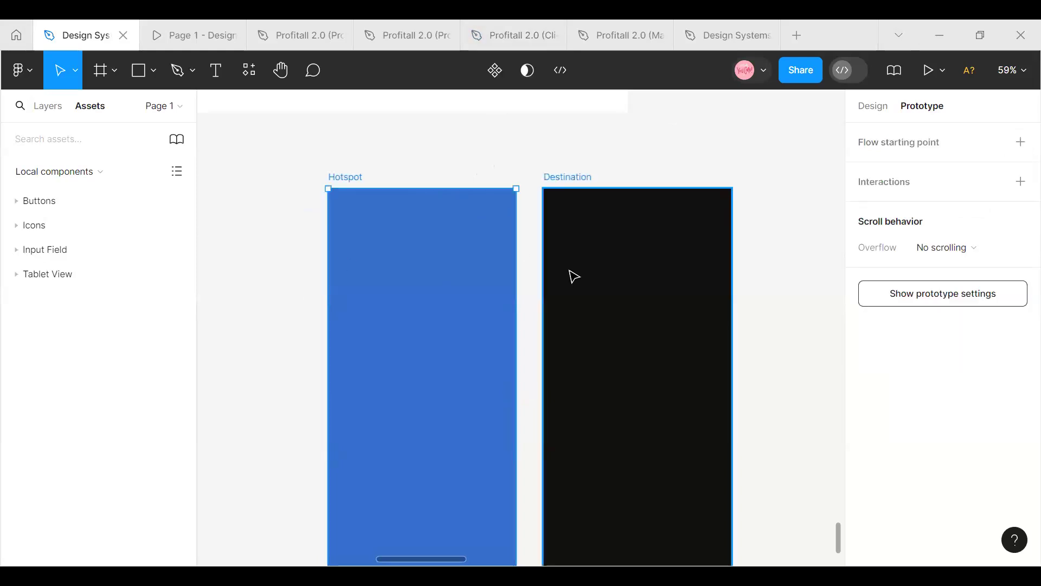
scroll(670, 349, "down", 2)
left_click(1018, 71)
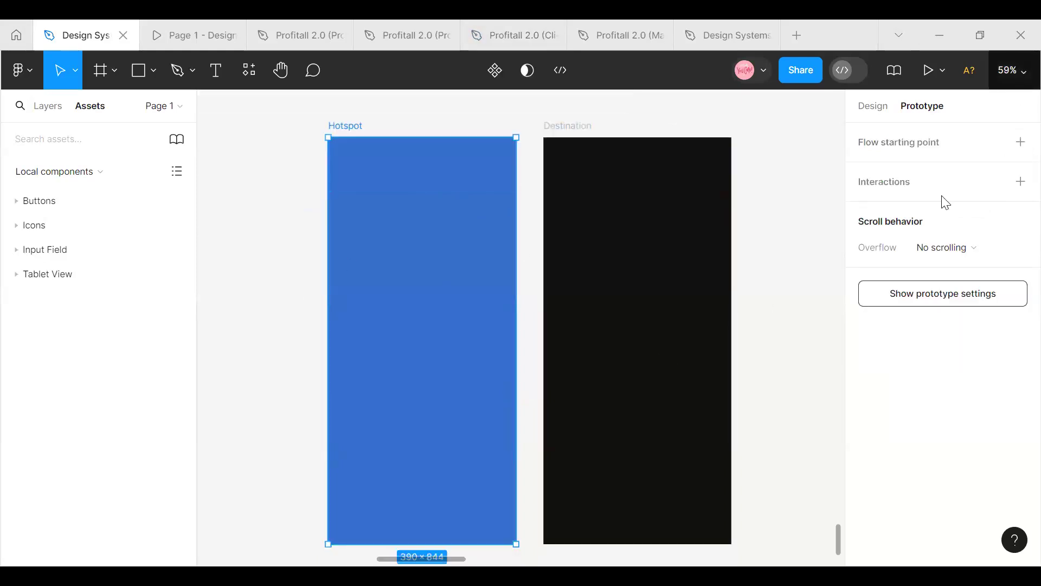
left_click(917, 177)
left_click_drag(341, 237, 723, 471)
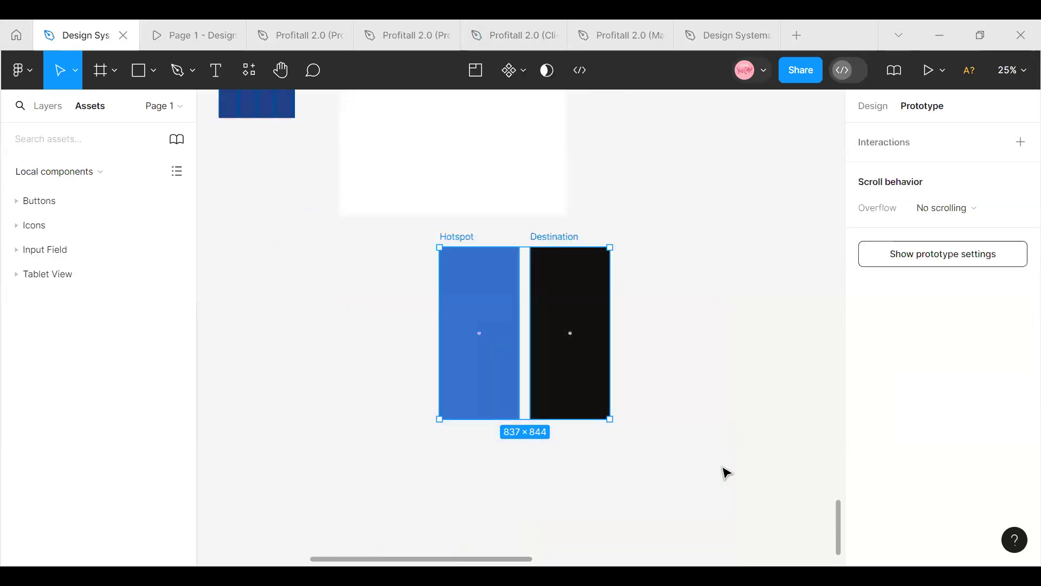
key("Delete")
Find the Buttons section and examine the variants of its button component set up close
scroll(487, 330, "up", 10)
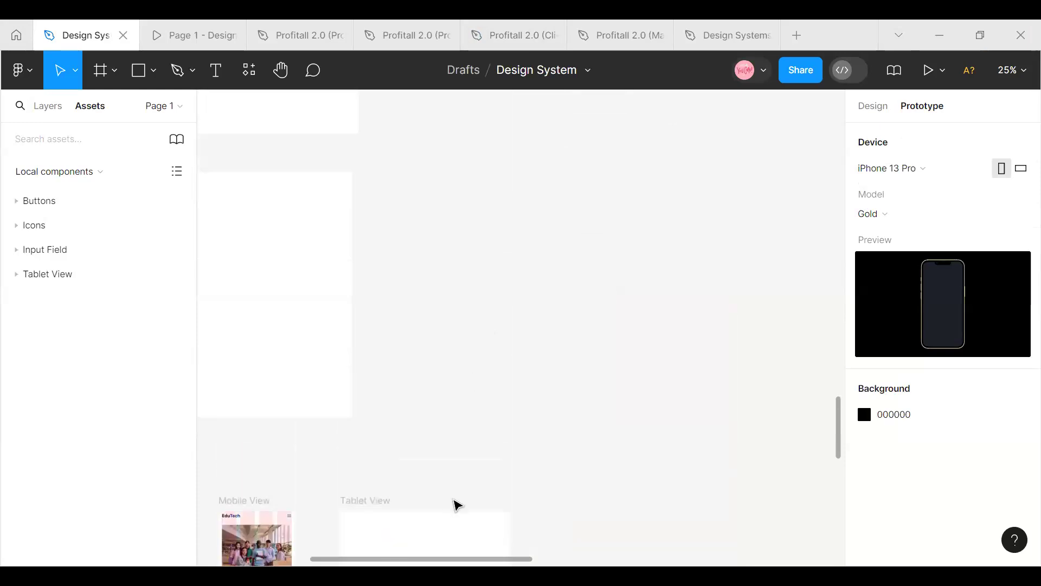
scroll(342, 375, "up", 2)
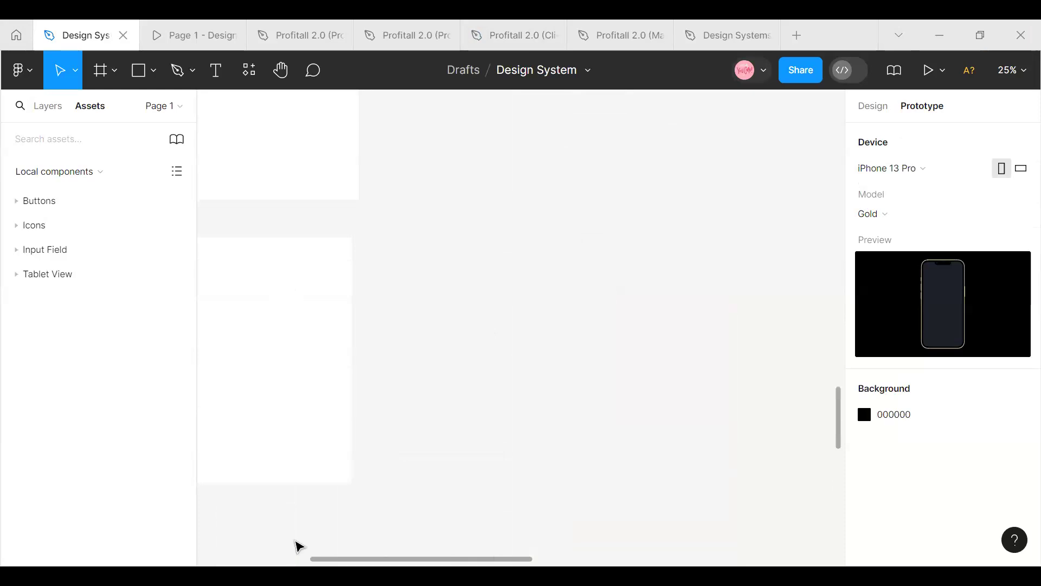
scroll(296, 549, "left", 5)
scroll(570, 330, "up", 5)
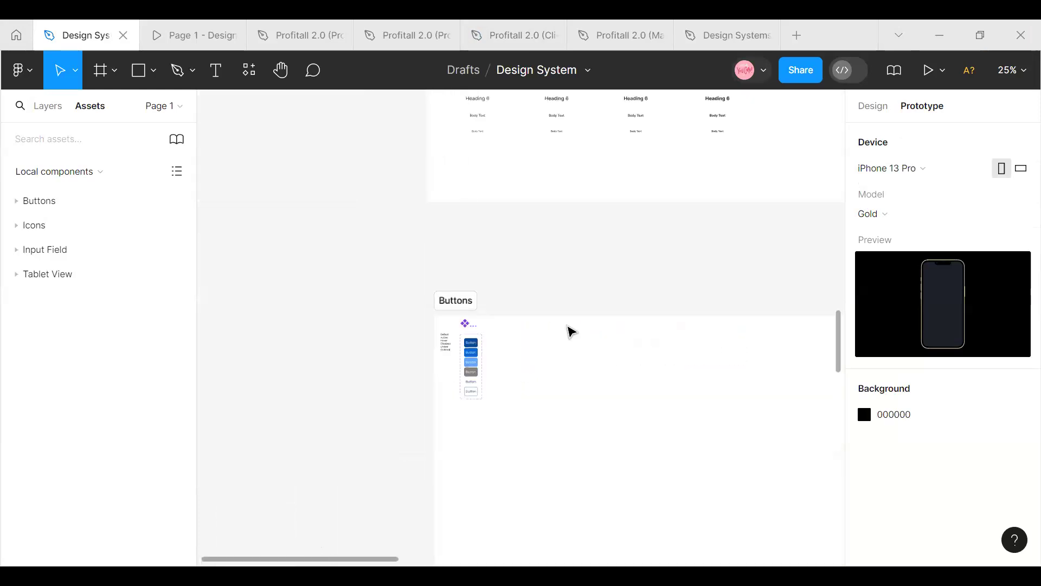
scroll(569, 330, "down", 1)
left_click(1018, 70)
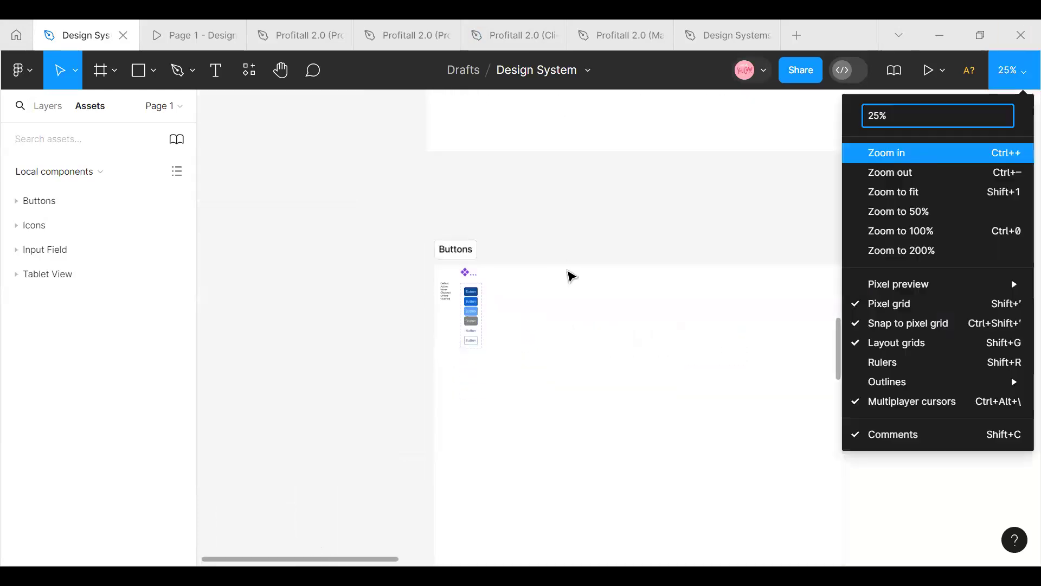
key("ctrl+plus")
left_click(1003, 70)
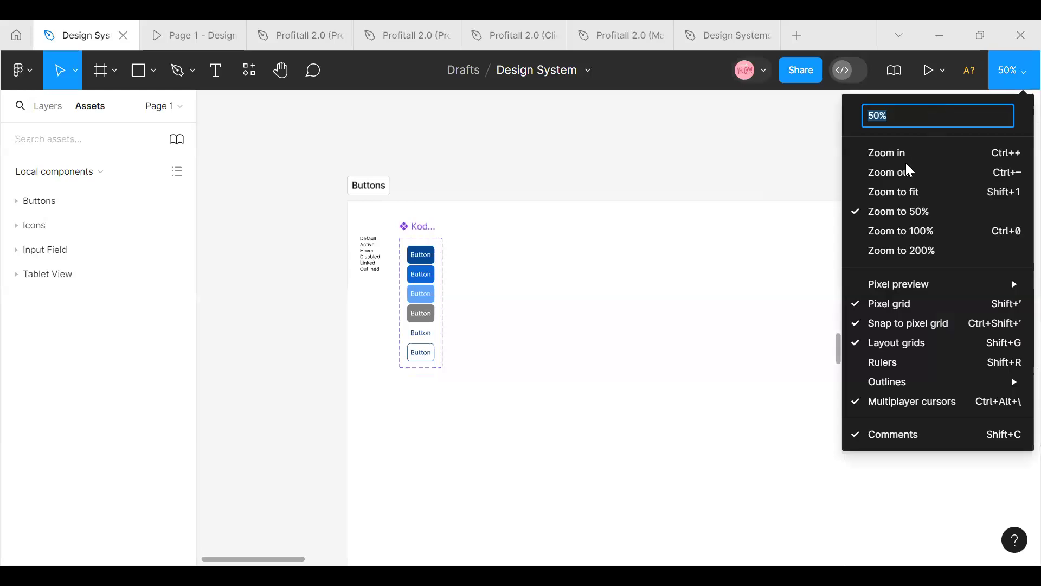
left_click(905, 158)
scroll(360, 244, "down", 1)
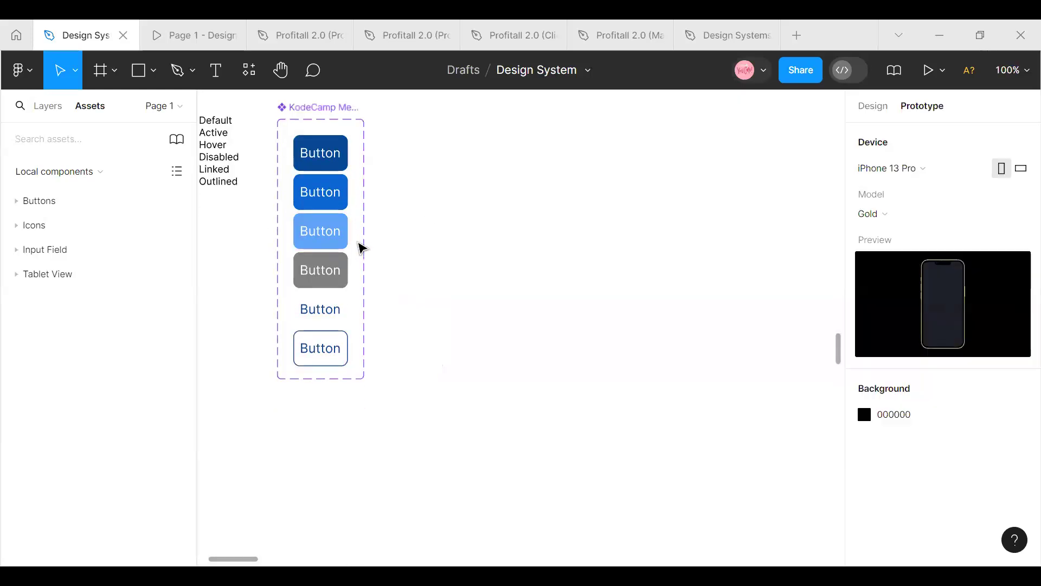
scroll(369, 233, "up", 2)
left_click(1014, 70)
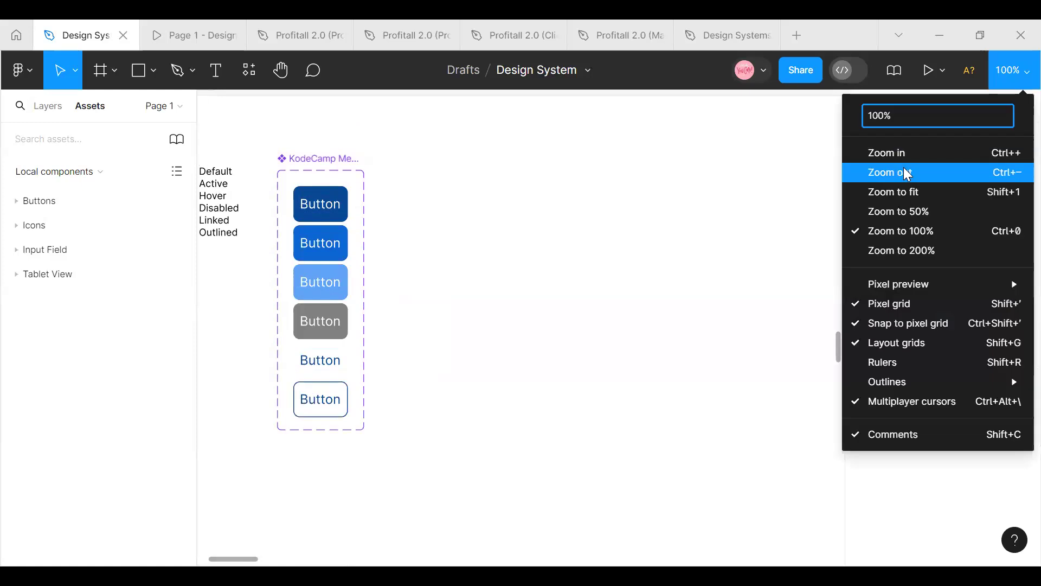
left_click(908, 172)
left_click(1013, 70)
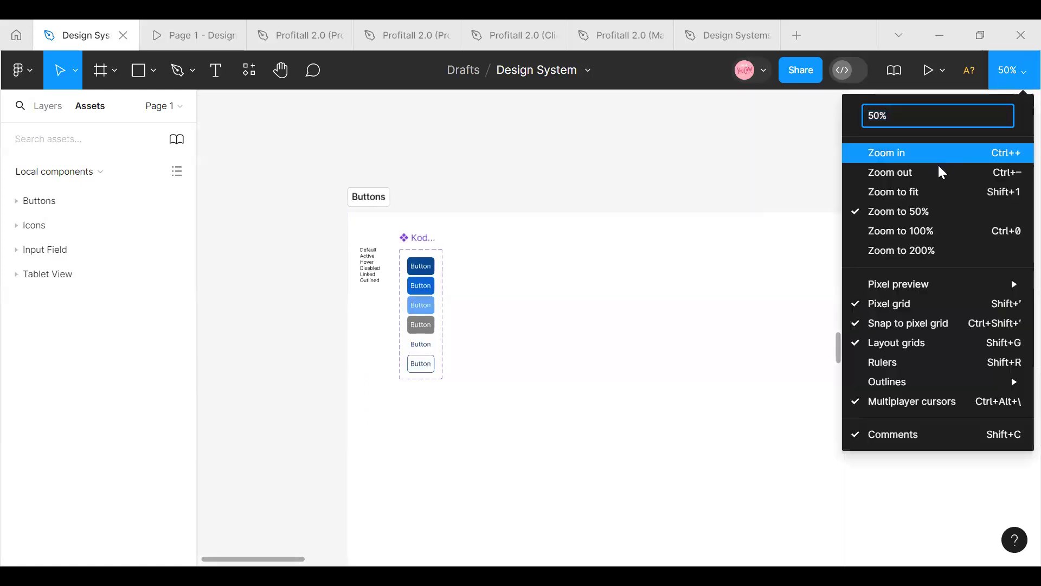
left_click(915, 179)
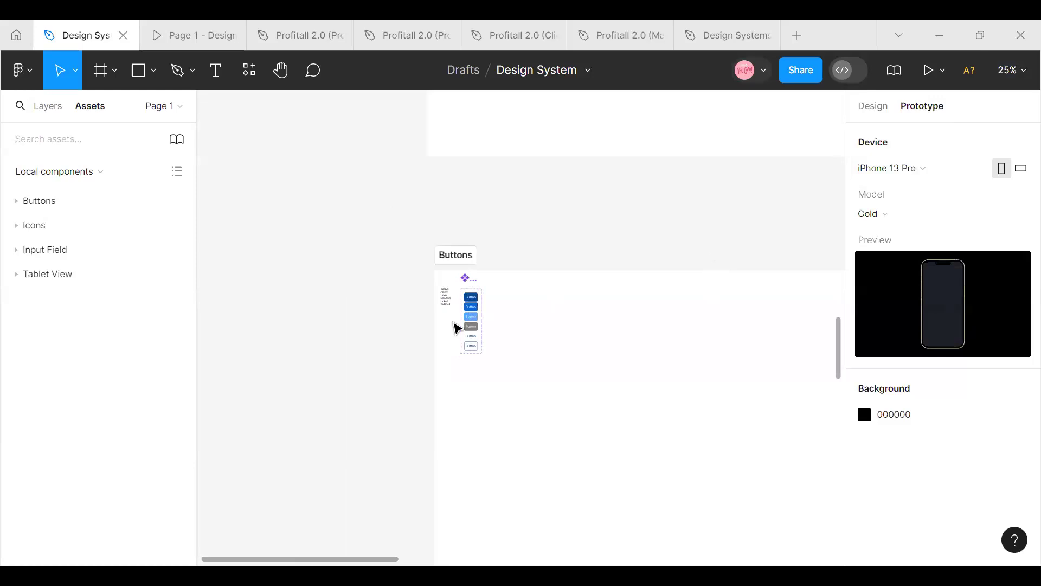
scroll(418, 300, "up", 3)
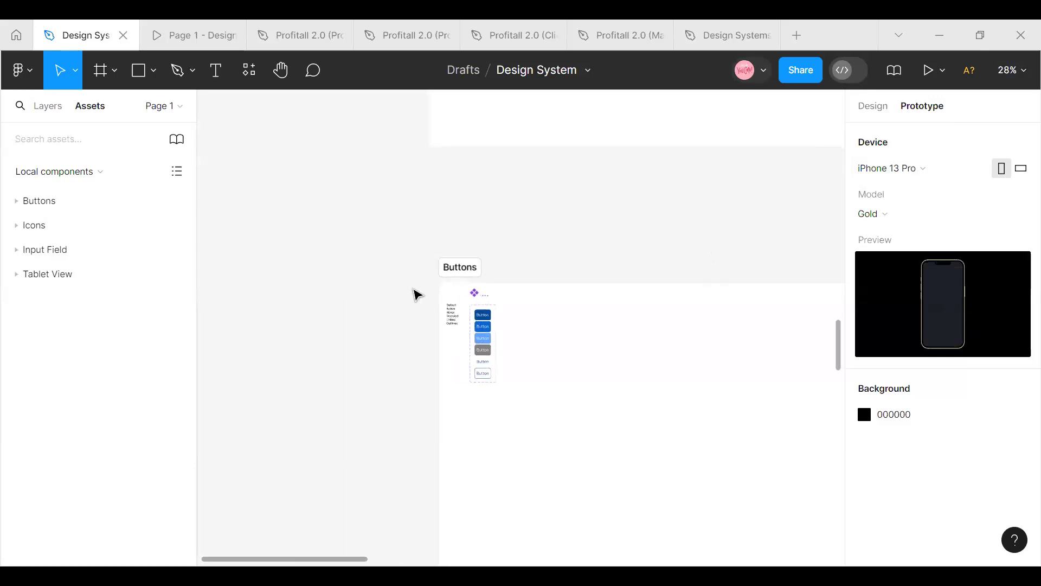
scroll(413, 287, "up", 5)
mouse_move(276, 561)
left_mouse_down()
mouse_move(290, 564)
mouse_move(274, 560)
left_mouse_up()
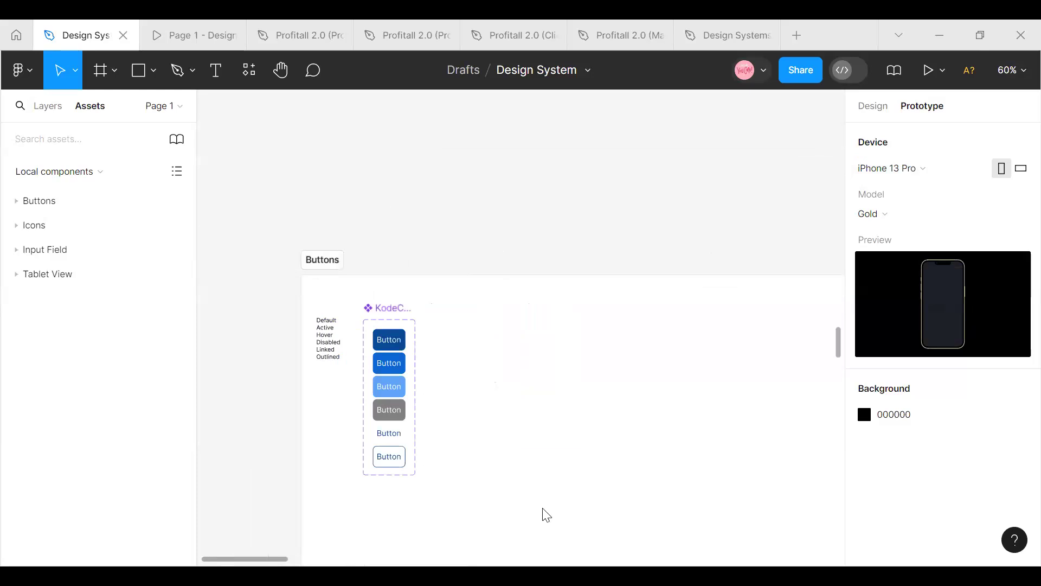
left_click(1019, 75)
left_click(863, 151)
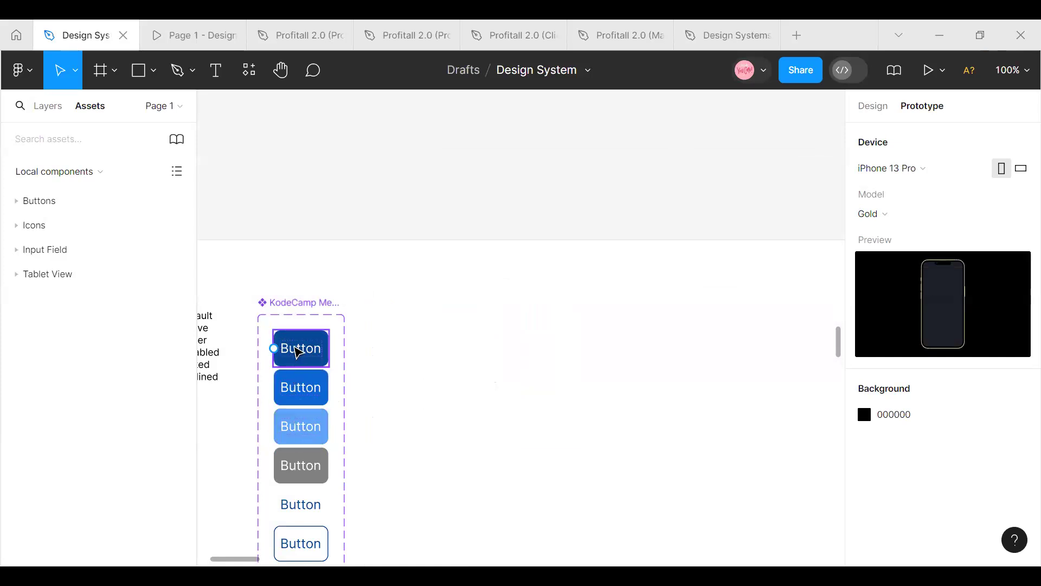
Add an On click Change to interaction from the Default button variant to the Active variant
left_click(324, 348)
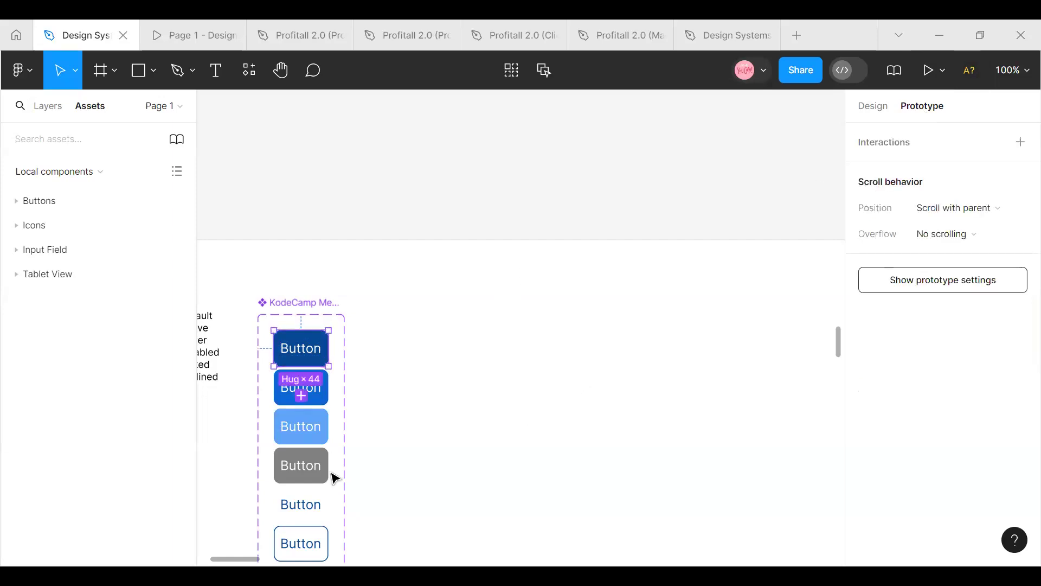
scroll(410, 460, "up", 5)
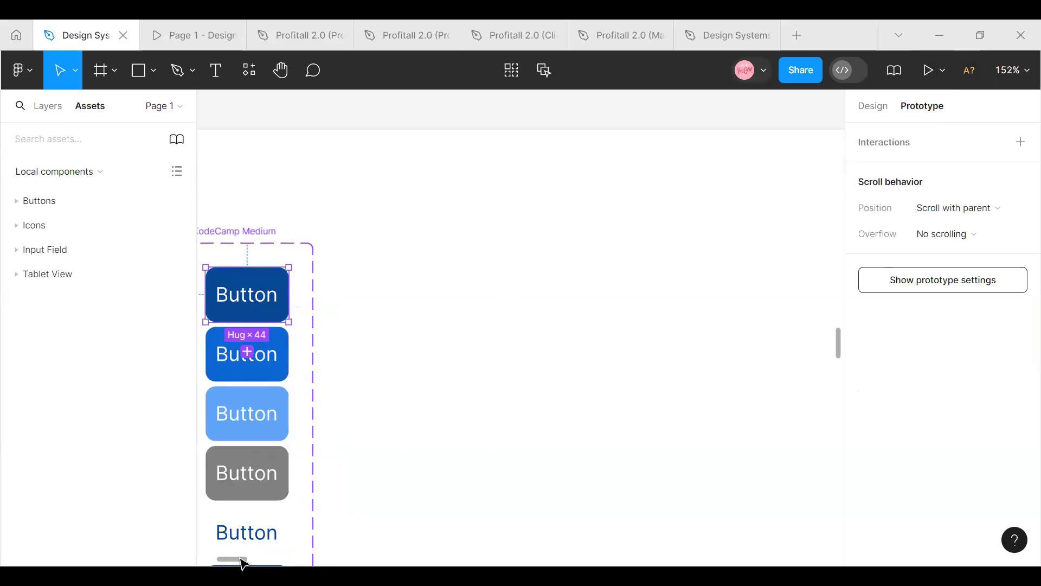
left_click_drag(242, 559, 228, 558)
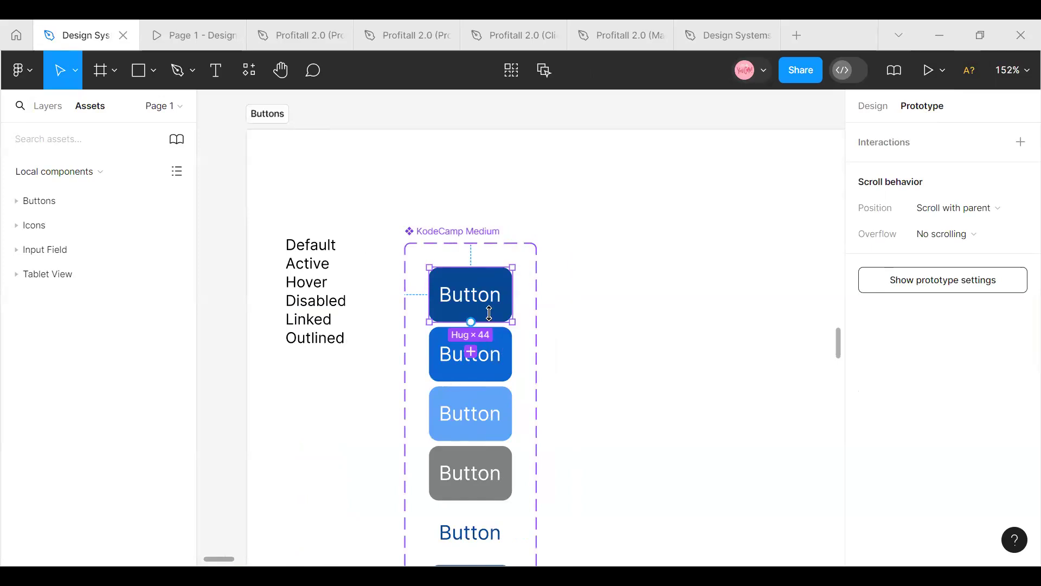
left_click(552, 376)
left_click(476, 315)
left_click_drag(473, 321, 472, 353)
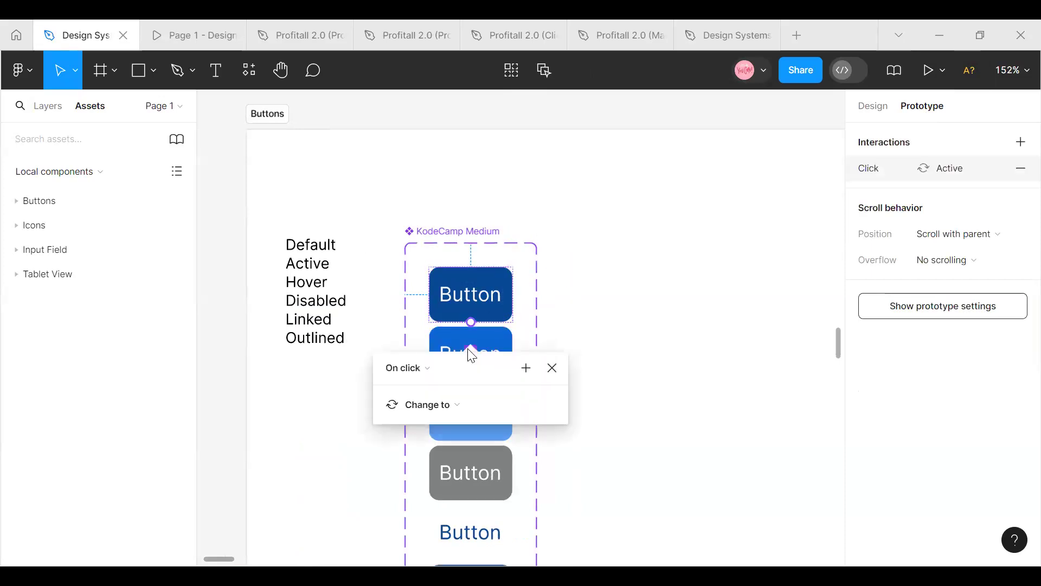
Review the trigger, target variant and action options of the Default button's interaction, keeping On click and Active
left_click(429, 369)
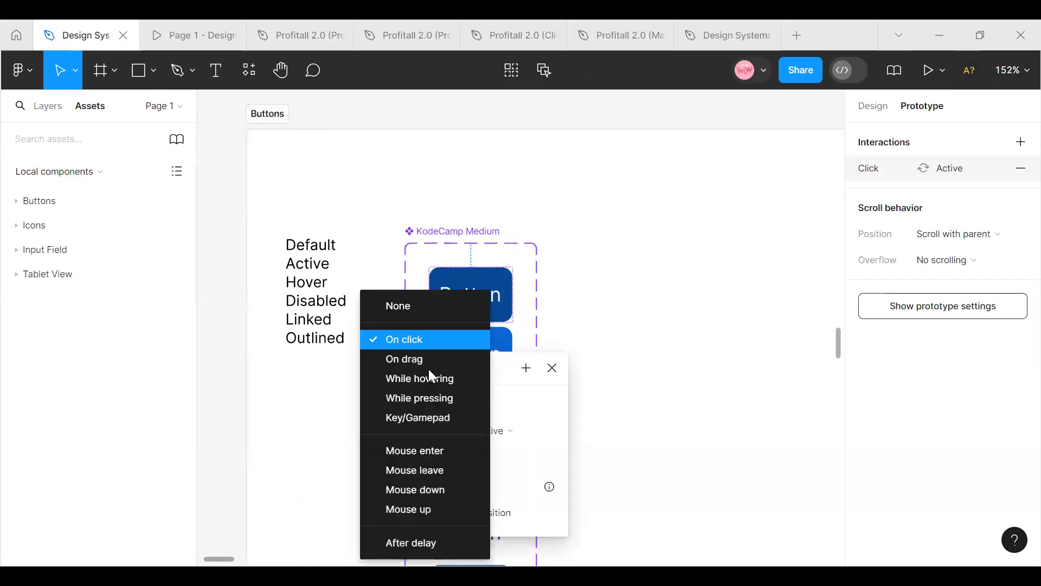
left_click(429, 341)
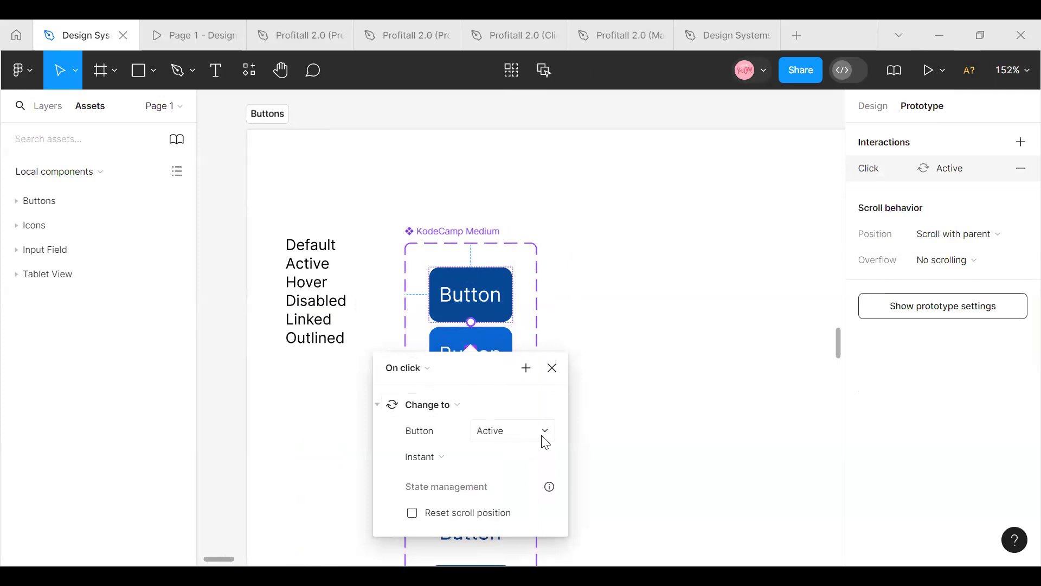
left_click(545, 434)
left_click(520, 431)
left_click(524, 410)
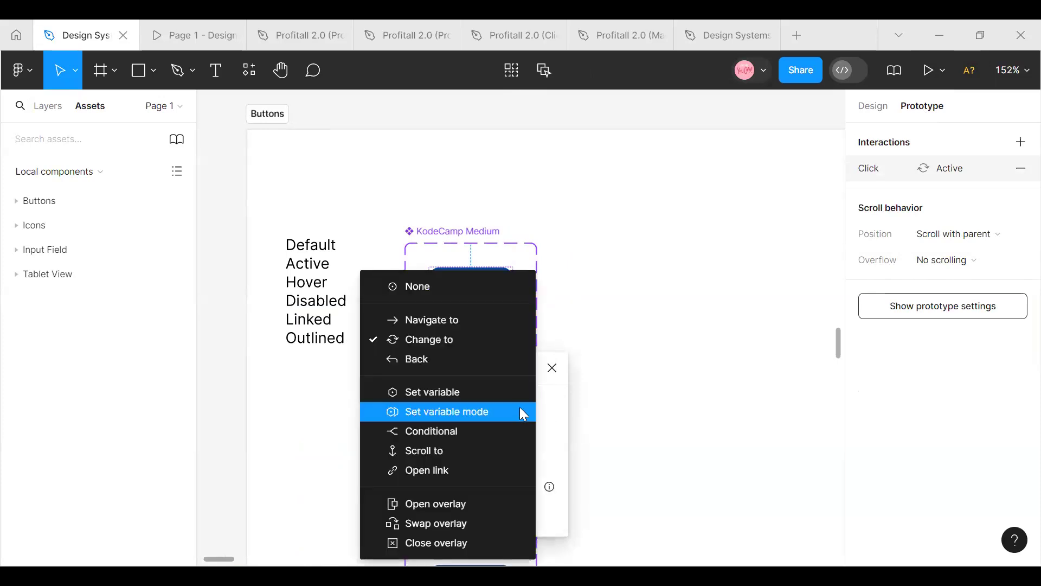
Switch the Default button's On click action to Navigate to and review the available destination frames without choosing one
left_click(483, 321)
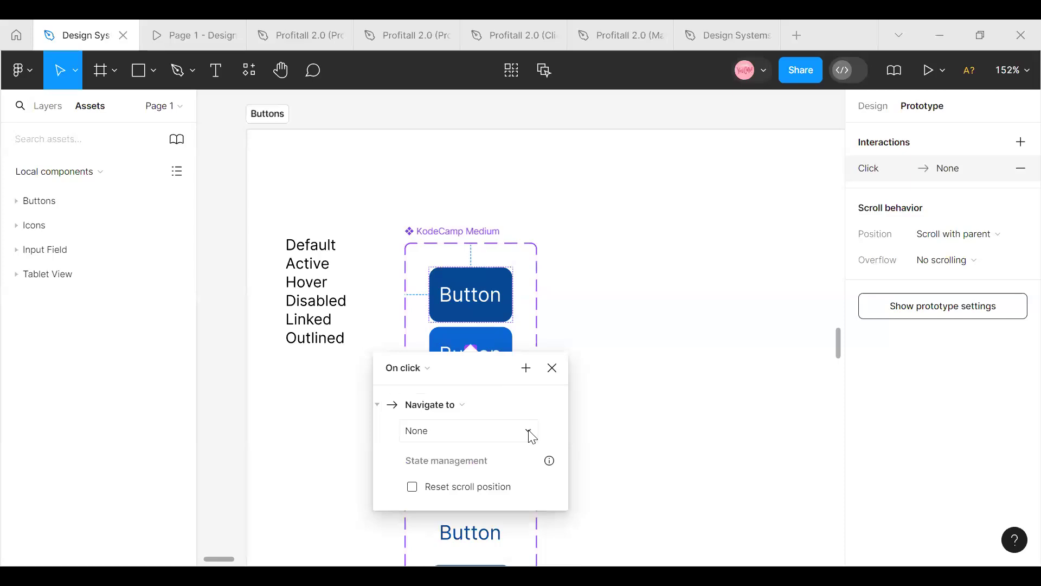
left_click(531, 434)
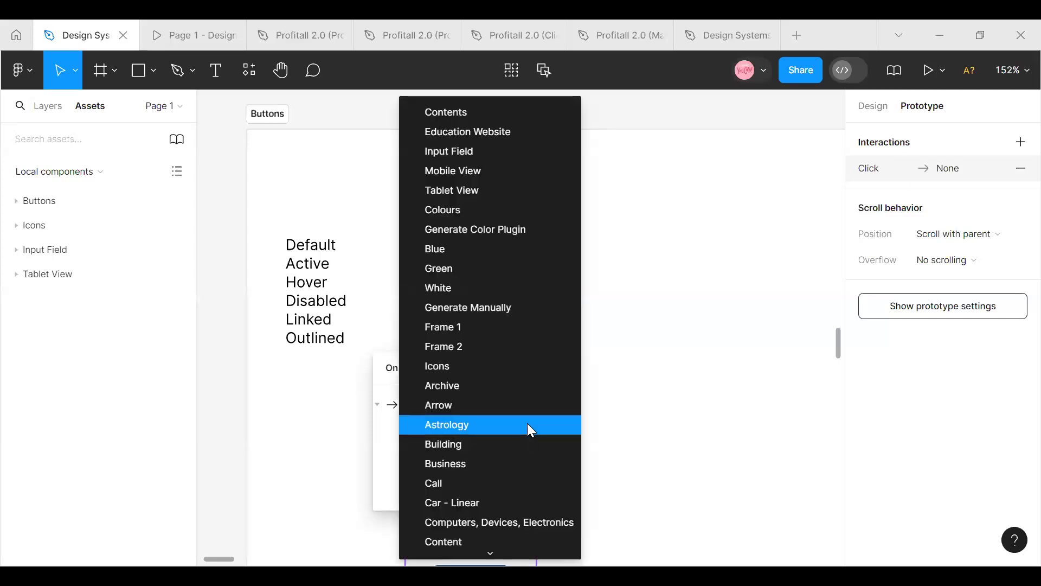
left_click(600, 397)
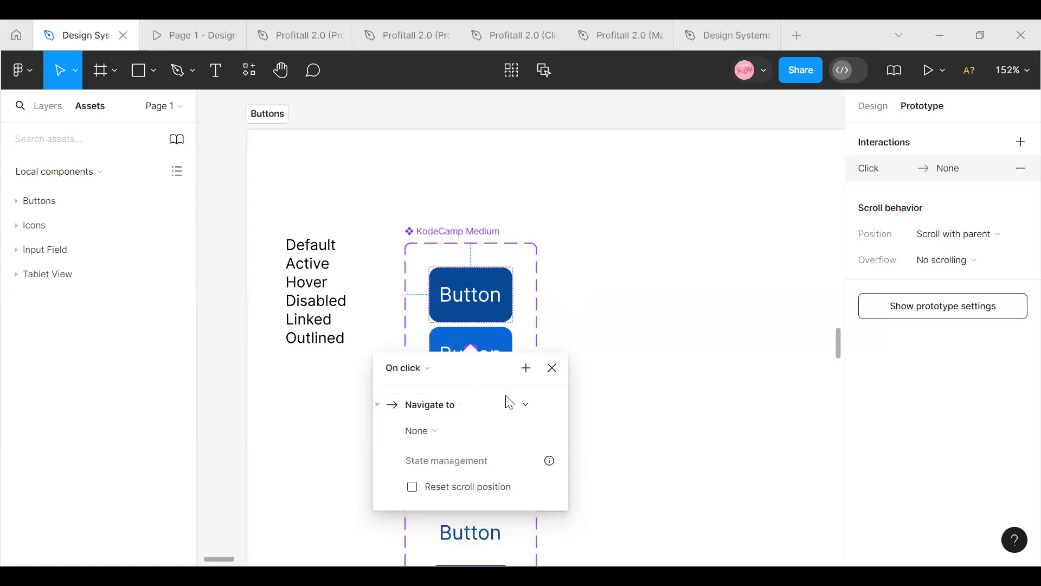
left_click(441, 428)
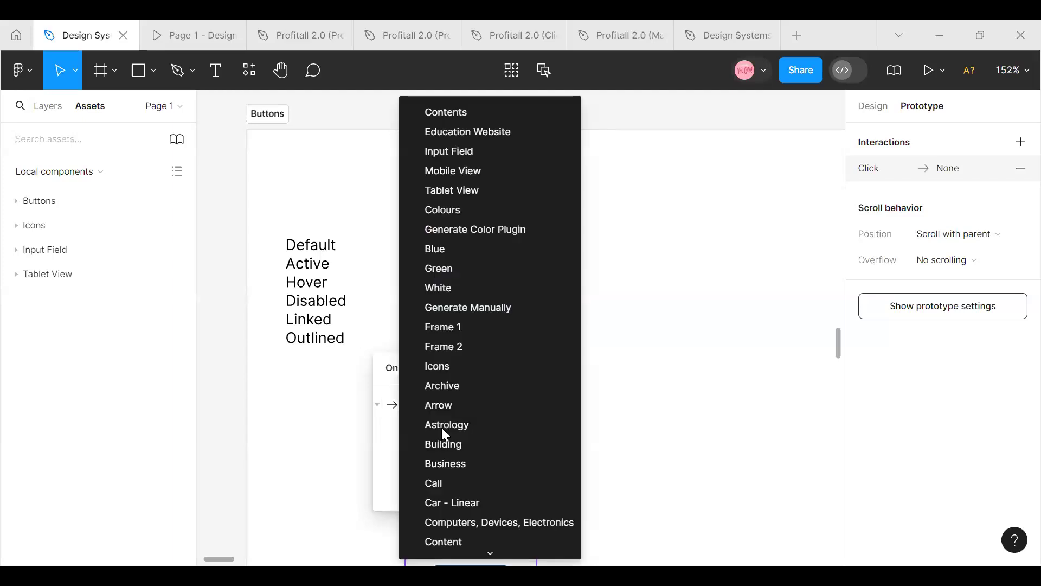
left_click(675, 405)
left_click(553, 369)
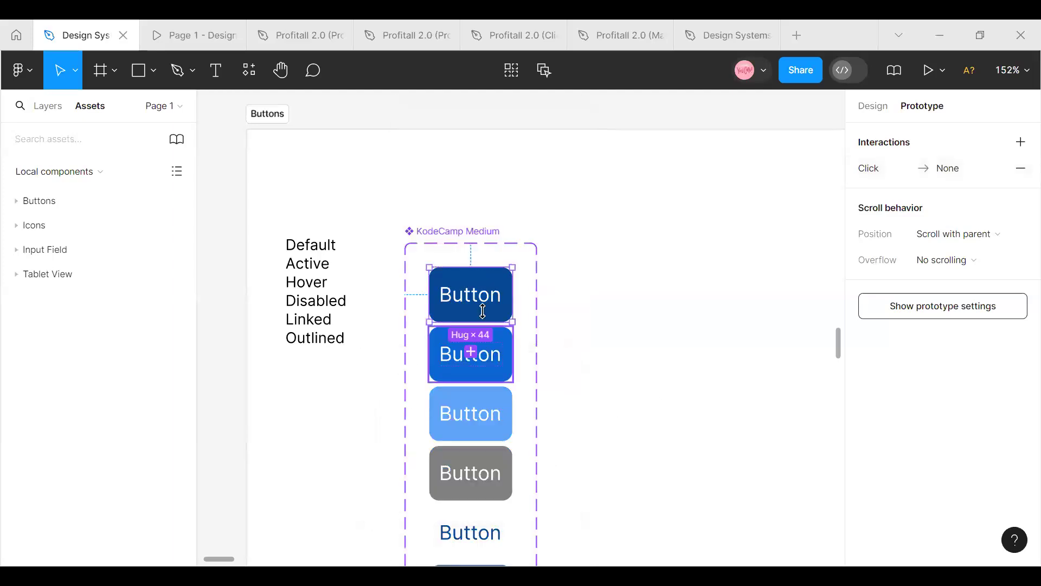
Add an On drag Change to interaction from the Default variant to the Active variant and review its trigger options
left_click_drag(471, 322, 480, 352)
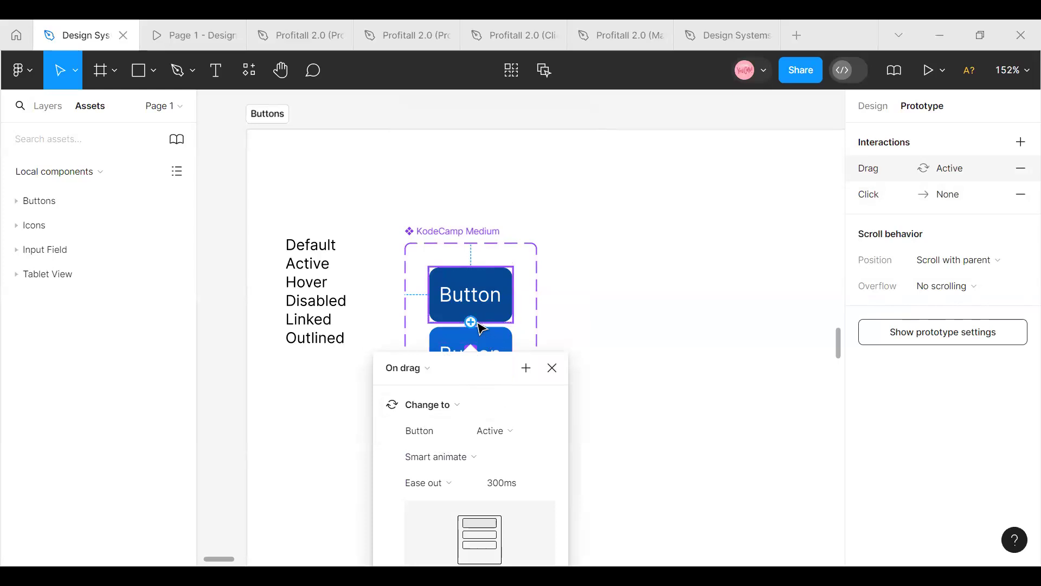
left_click(545, 430)
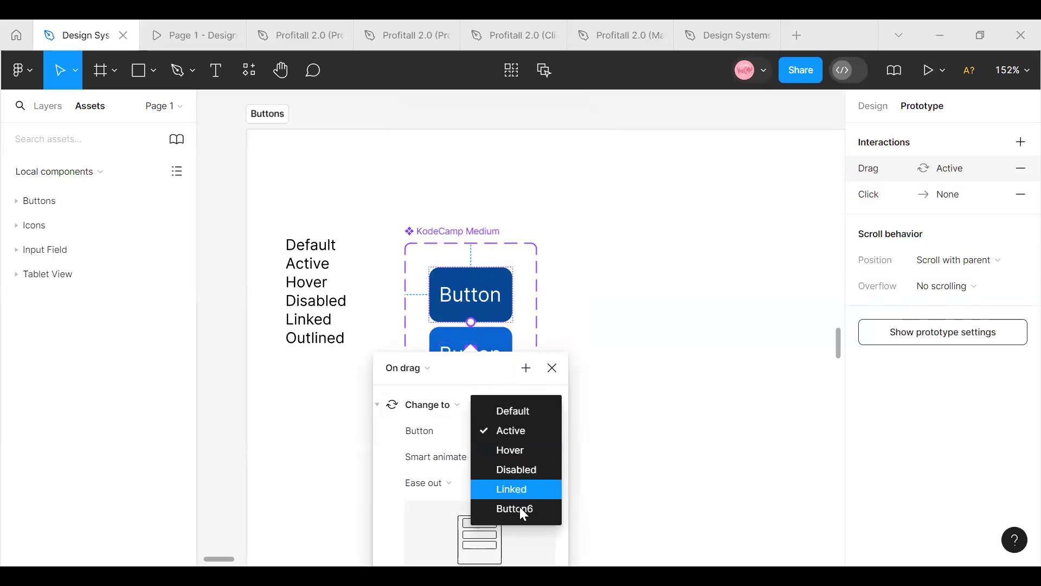
left_click(537, 430)
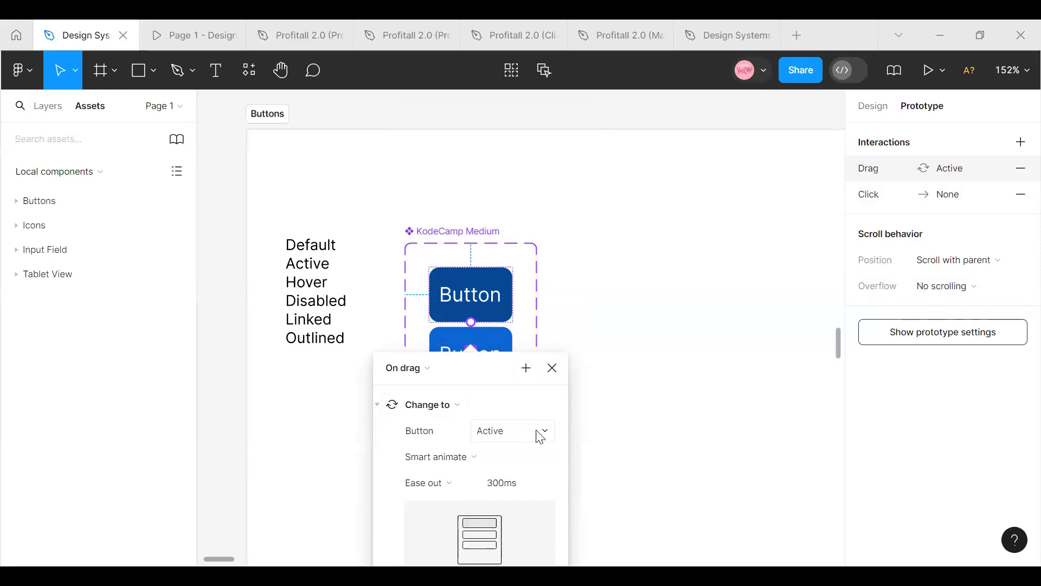
left_click(430, 376)
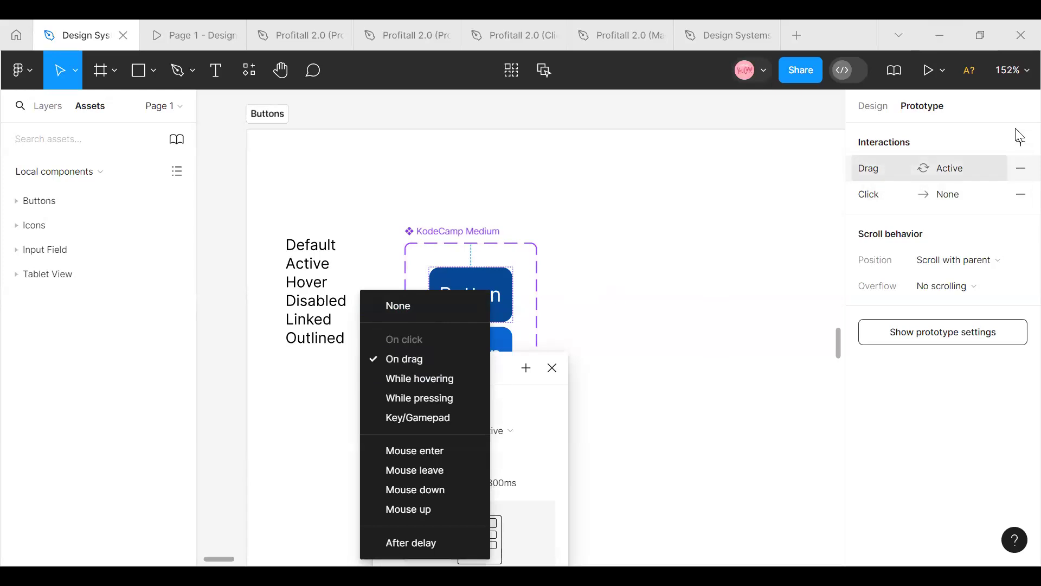
Remove the Default variant's interactions and connect it to the Active variant with an On click Change to interaction
left_click(1021, 163)
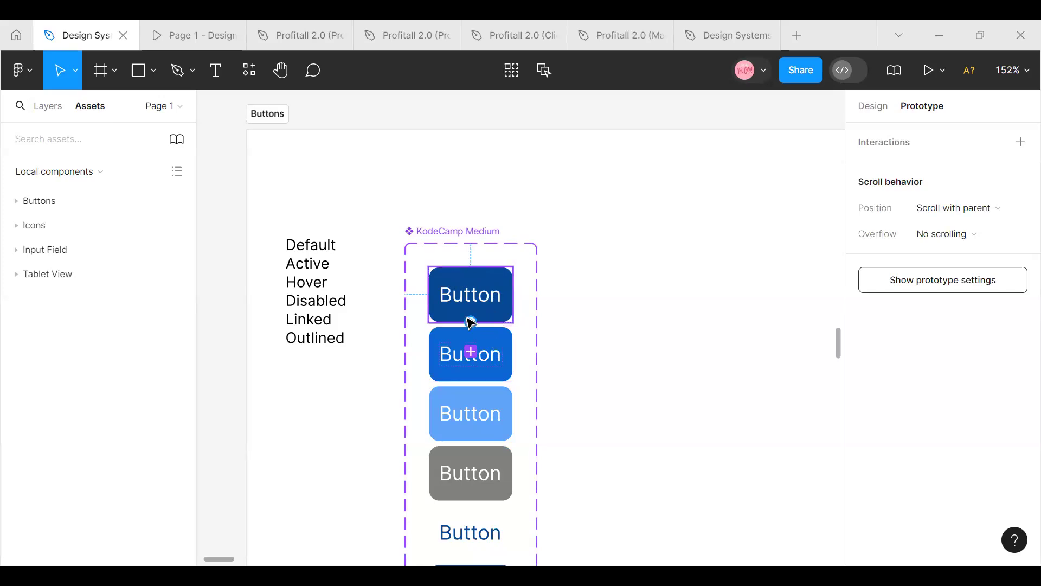
left_click_drag(472, 324, 467, 355)
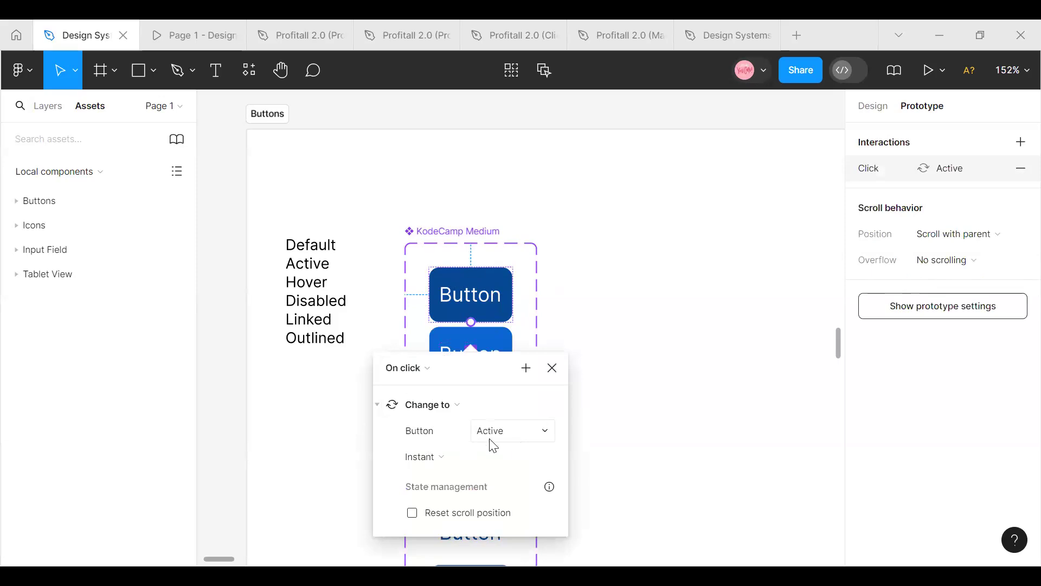
left_click(596, 442)
Connect the Active variant to the Hover variant with a While hovering Change to interaction
left_click_drag(513, 356, 467, 424)
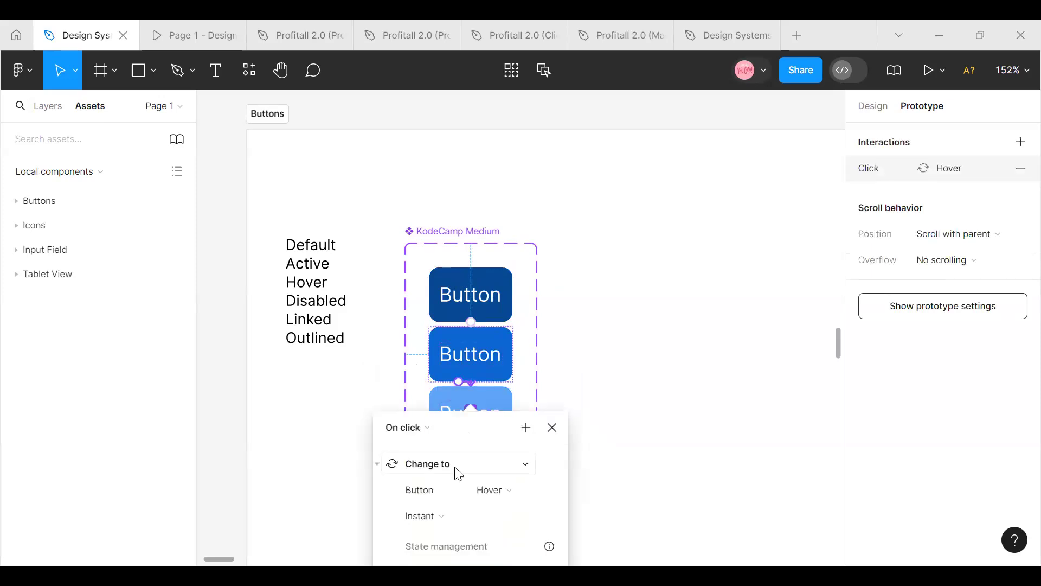
left_click(432, 431)
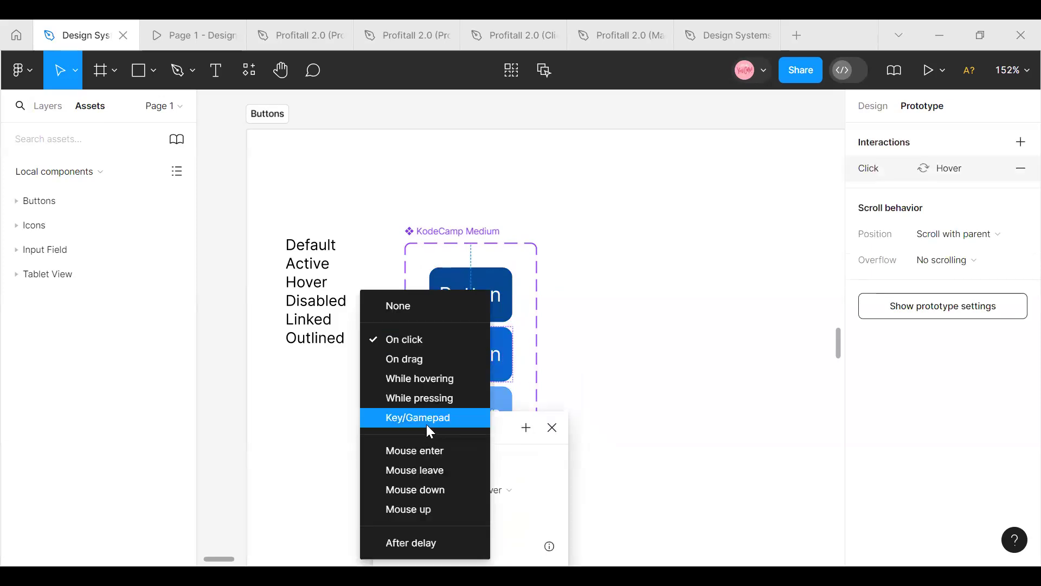
left_click(424, 377)
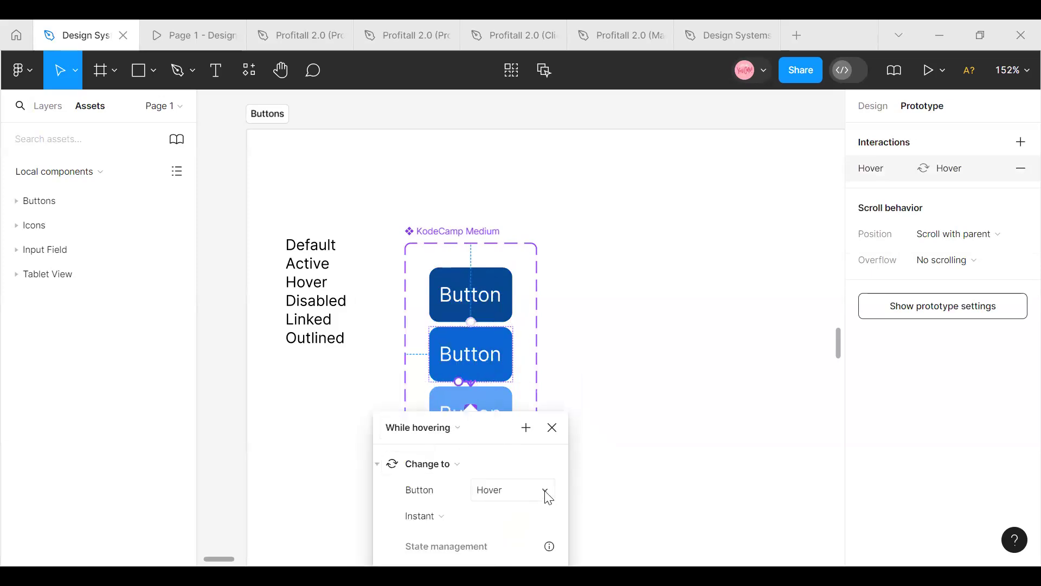
left_click(611, 429)
Connect the Hover variant to the Disabled variant with an On drag Change to interaction
left_click(508, 402)
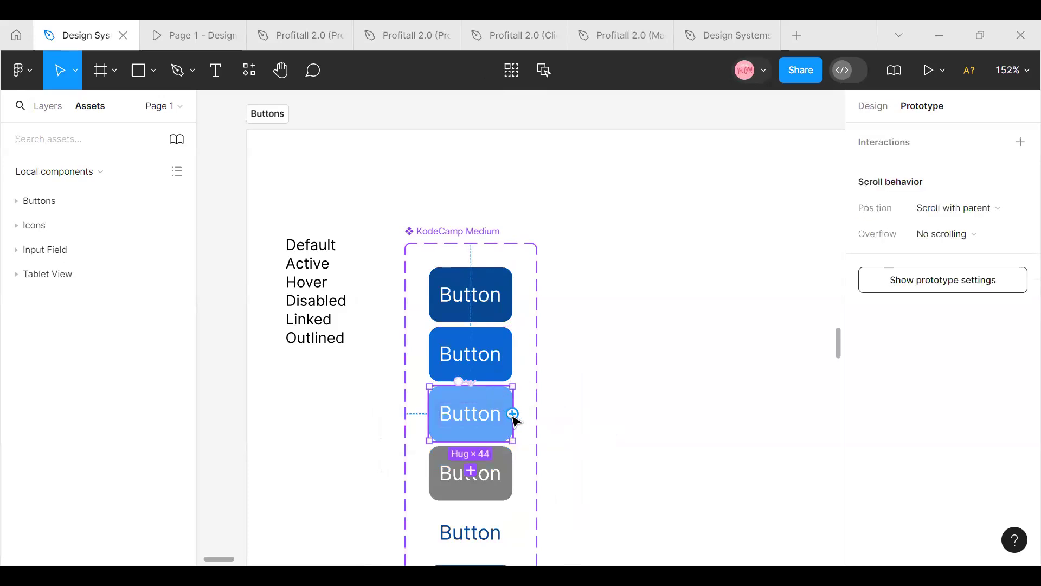
left_click_drag(513, 413, 488, 480)
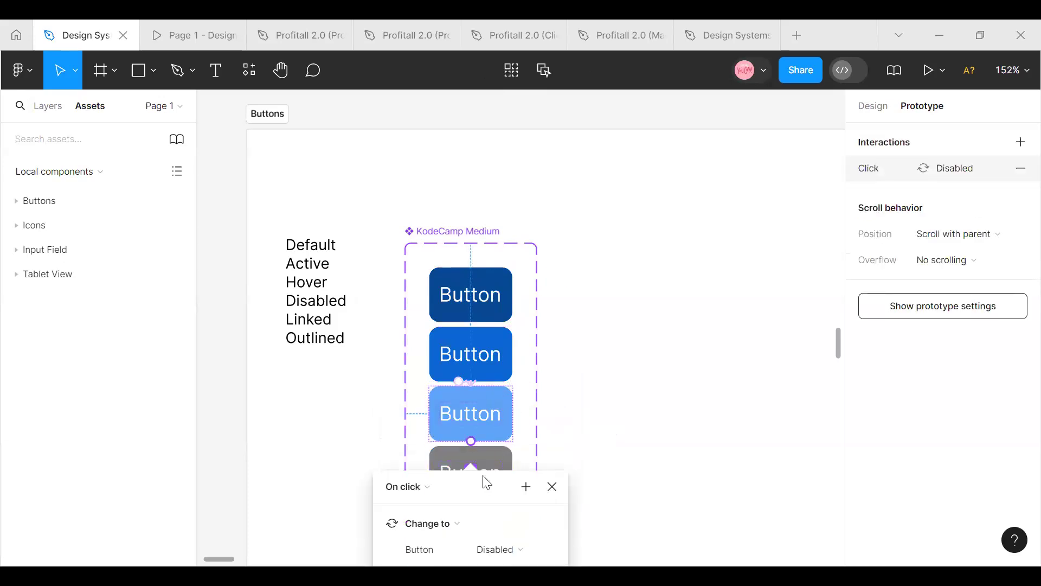
left_click(426, 488)
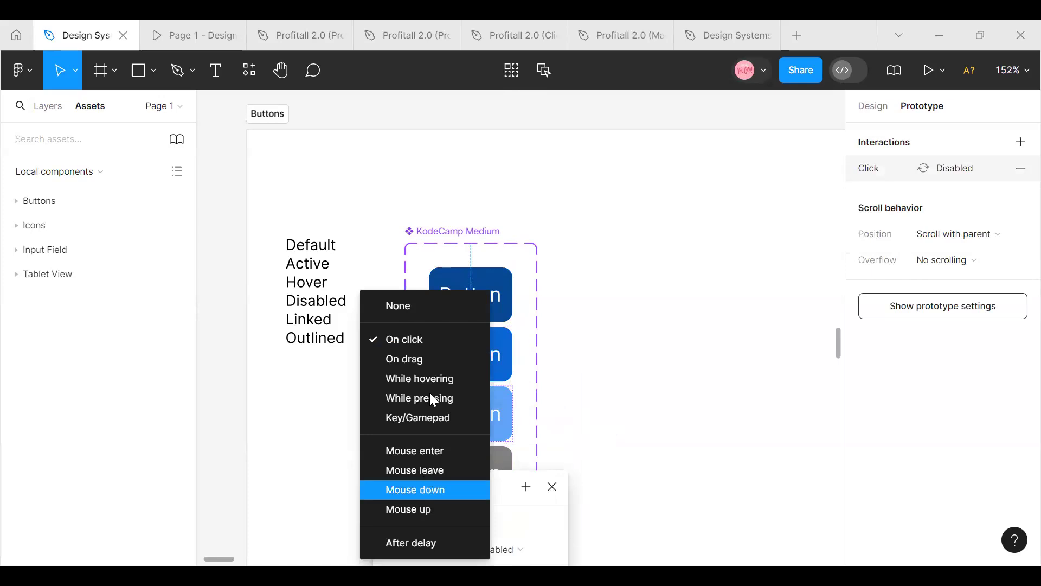
left_click(431, 360)
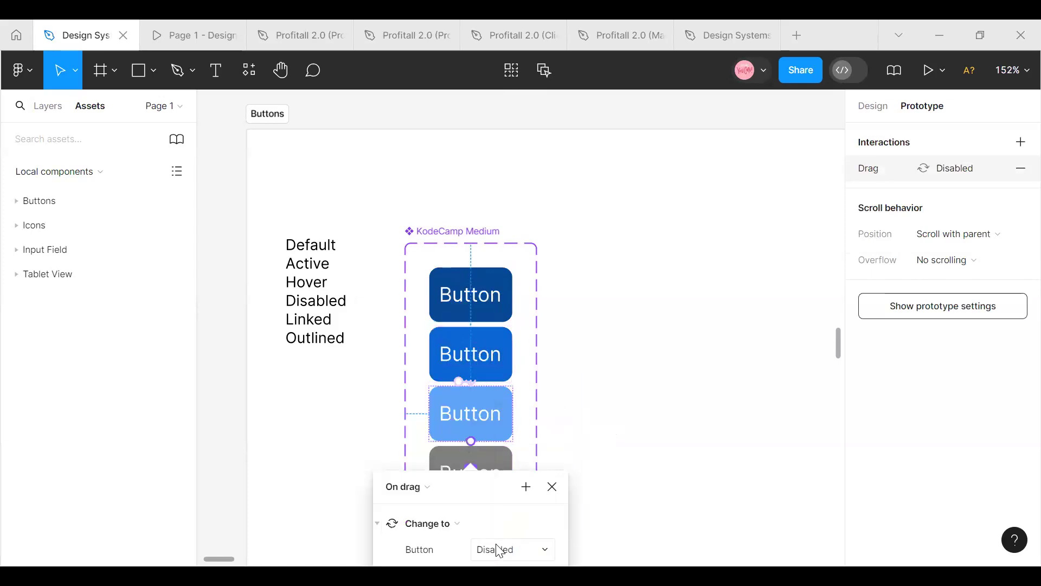
left_click(621, 358)
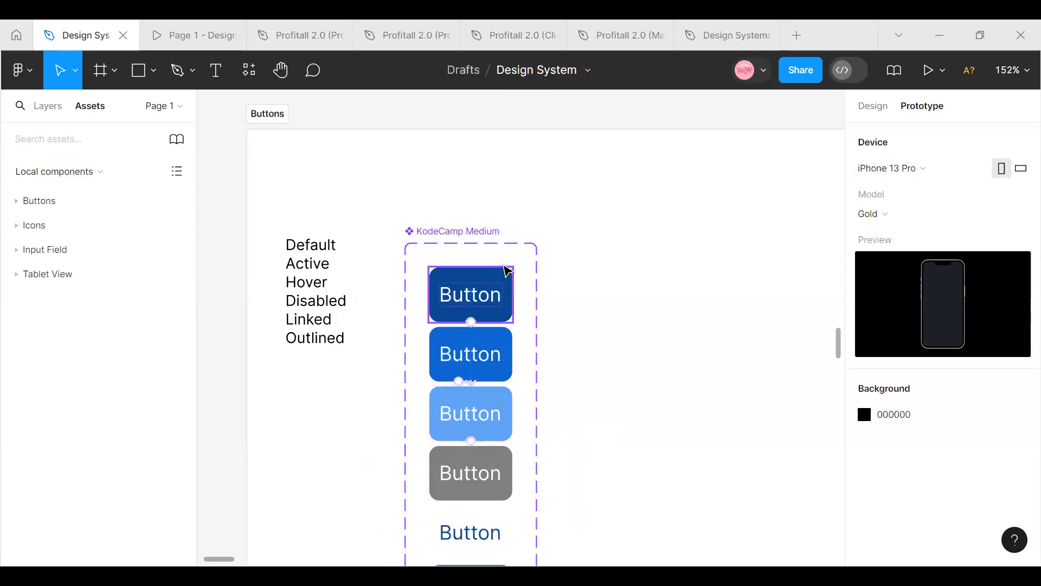
Add an iPhone 13 mini frame beside the button component set in the Buttons section
left_click(1014, 73)
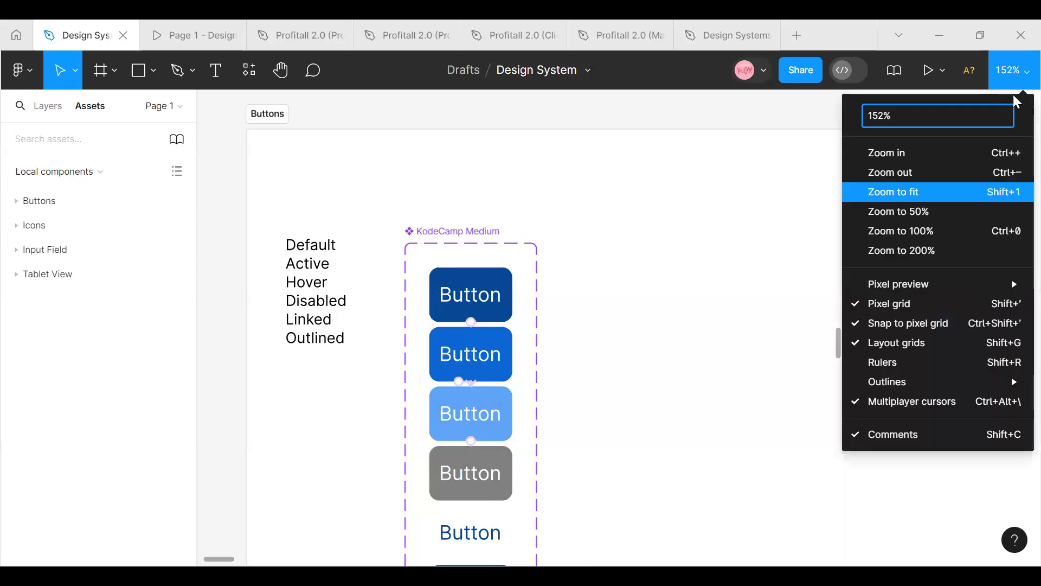
left_click(901, 172)
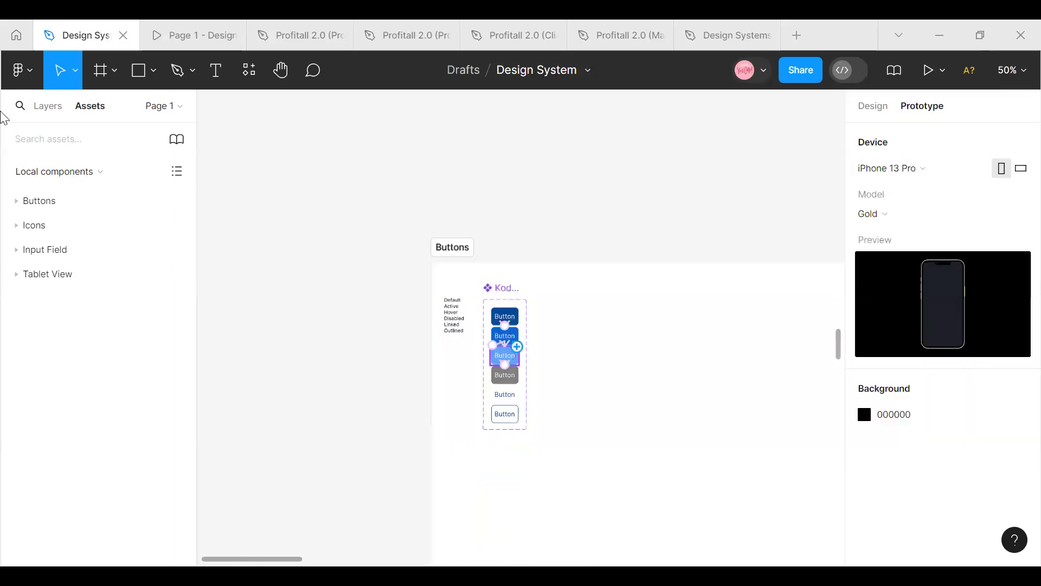
left_click(115, 71)
left_click(107, 111)
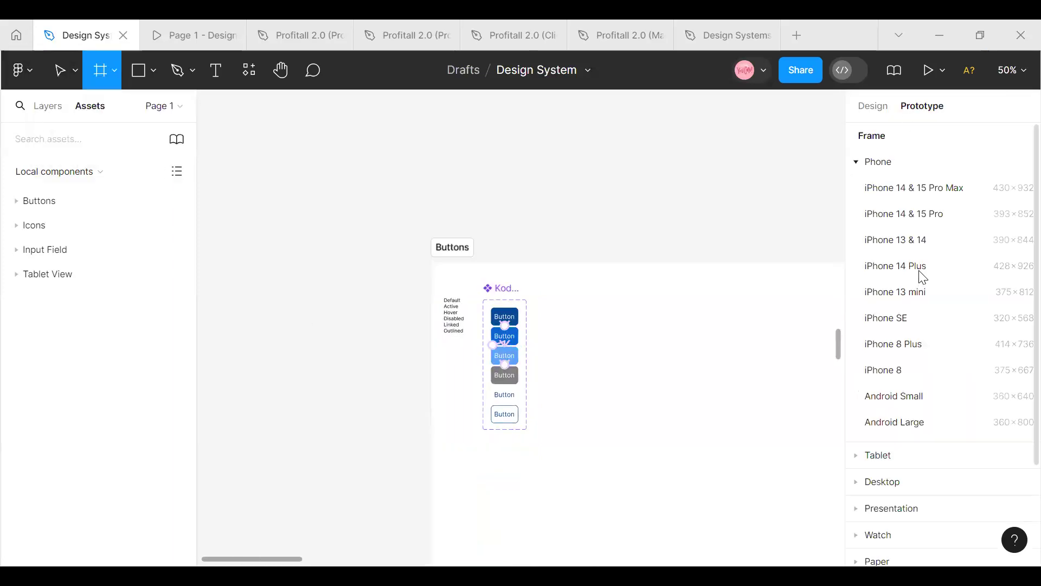
left_click(895, 293)
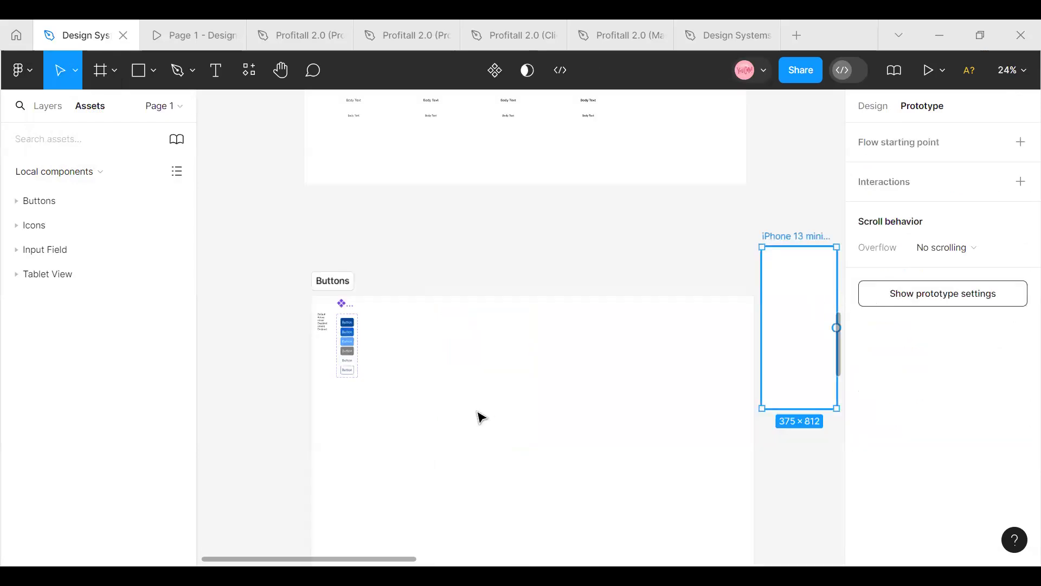
Fill the iPhone 13 mini frame with a light lavender-blue swatch from the page colours
left_click(889, 108)
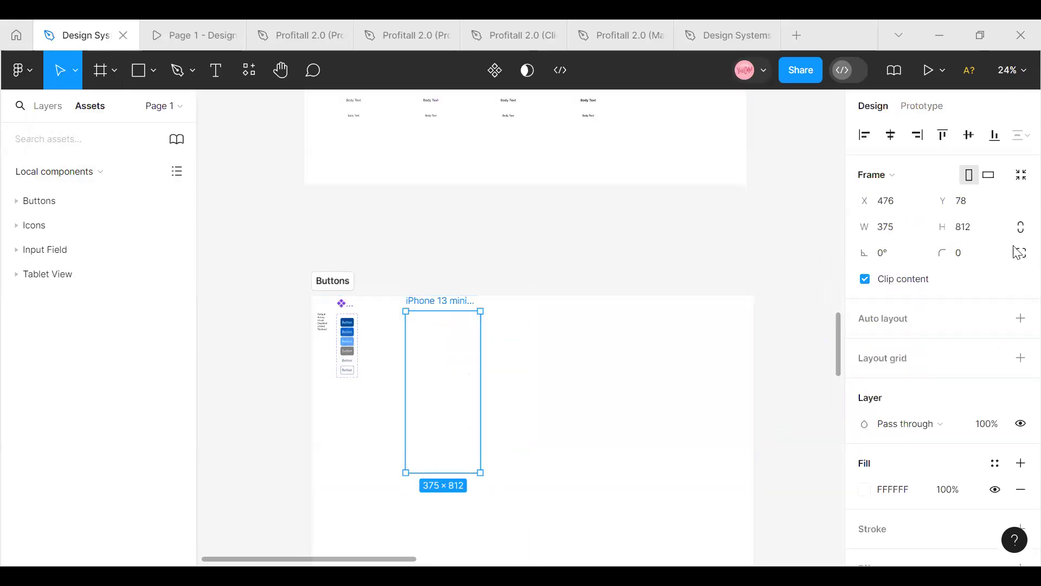
left_click(866, 490)
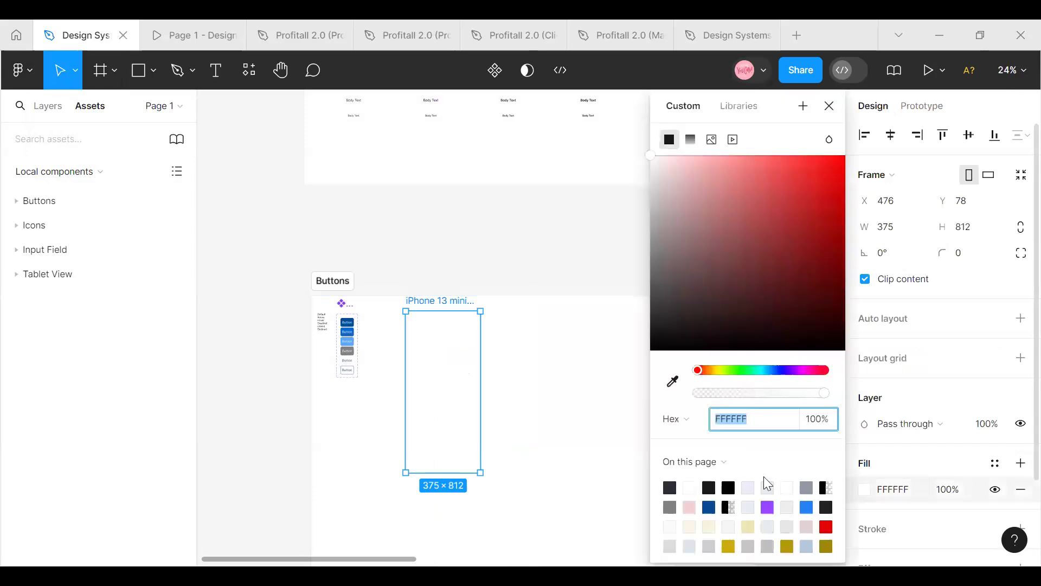
left_click(749, 506)
left_click(316, 237)
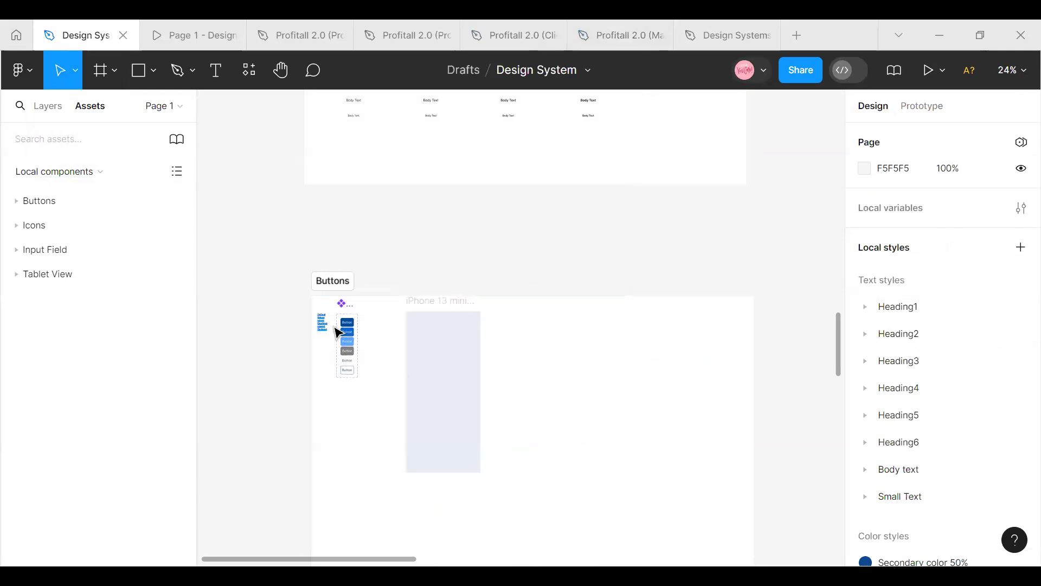
Place a copy of the Default button inside the iPhone 13 mini frame and widen it to about 119
left_click(346, 323)
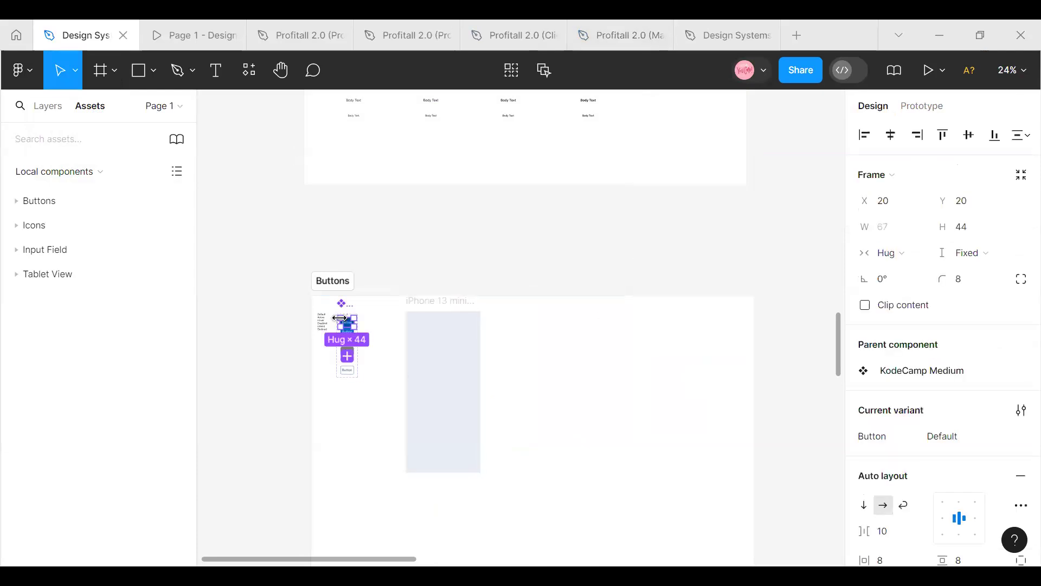
left_click_drag(350, 327, 453, 377)
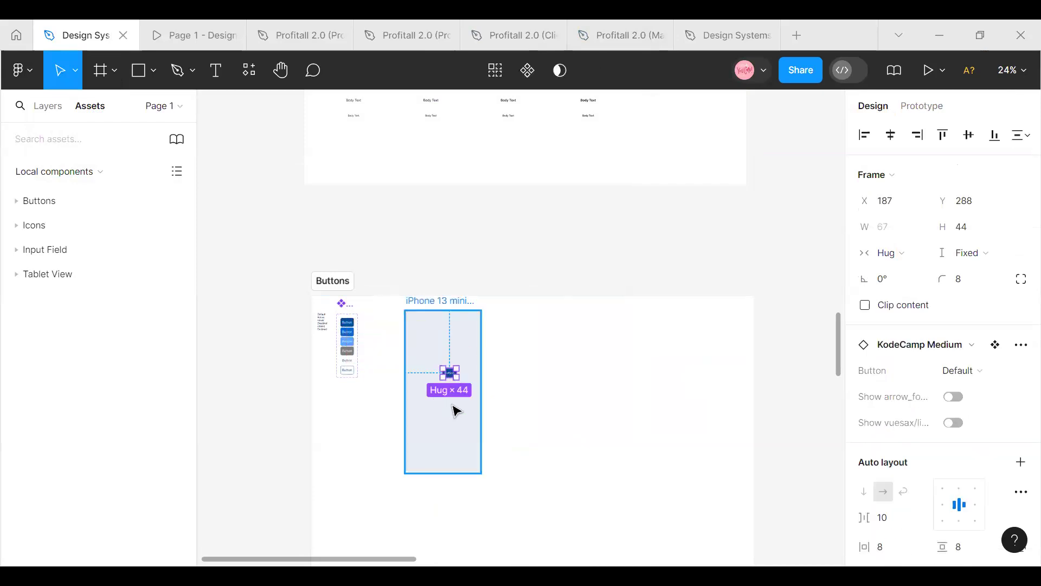
scroll(520, 408, "up", 5)
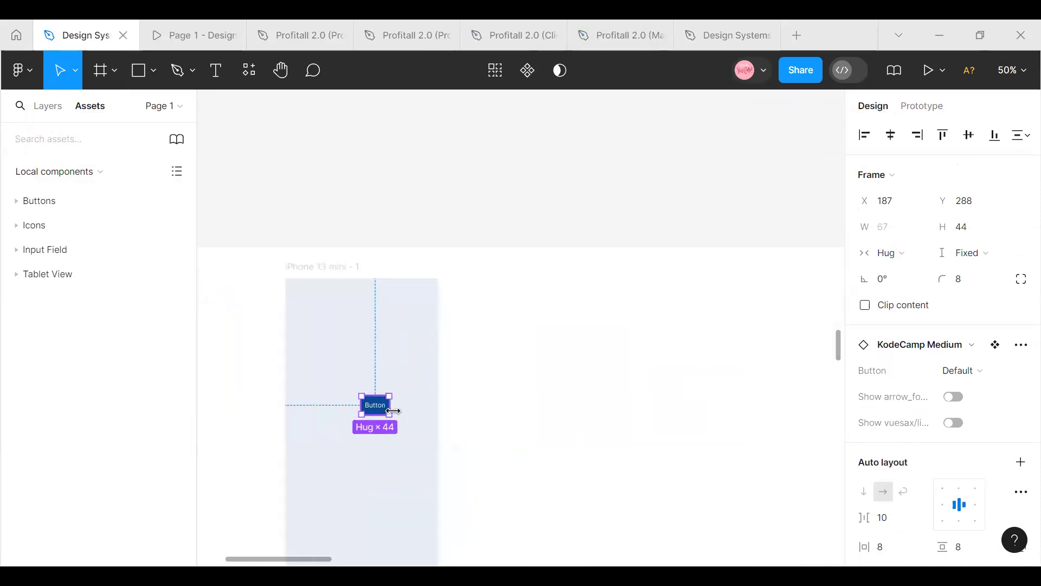
left_click_drag(399, 407, 413, 407)
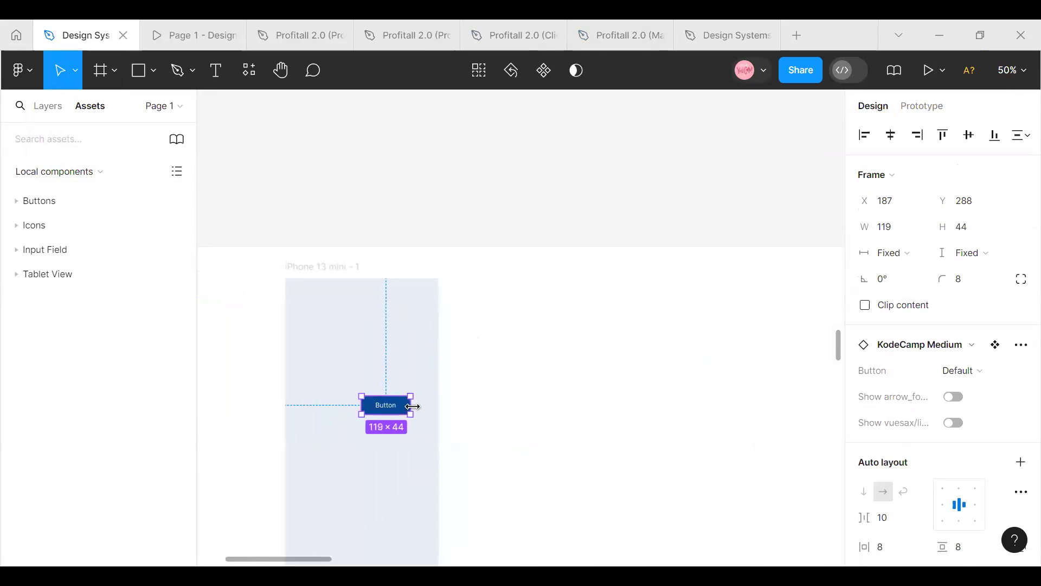
scroll(402, 412, "up", 5)
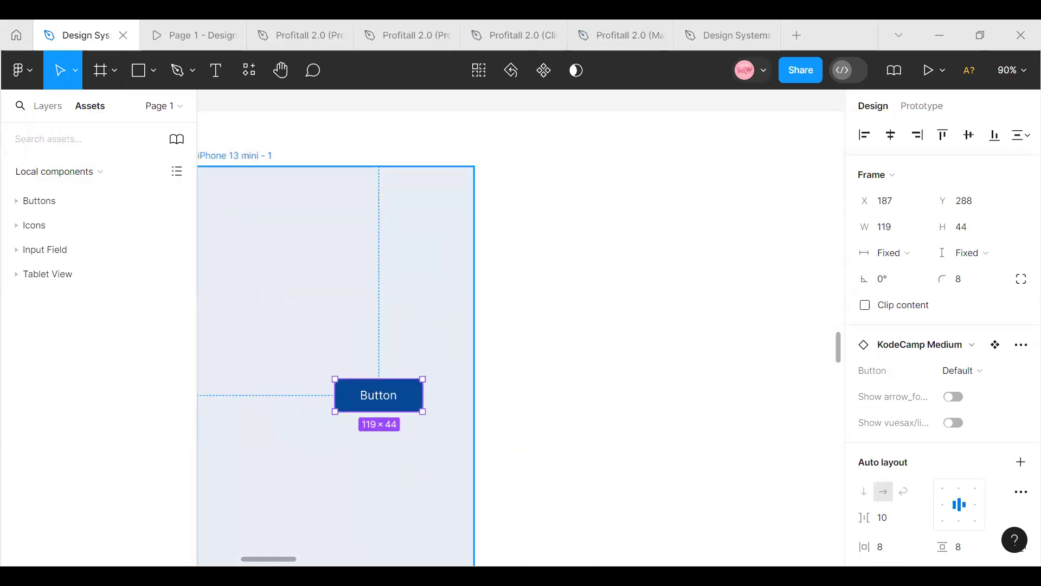
left_click_drag(285, 562, 267, 561)
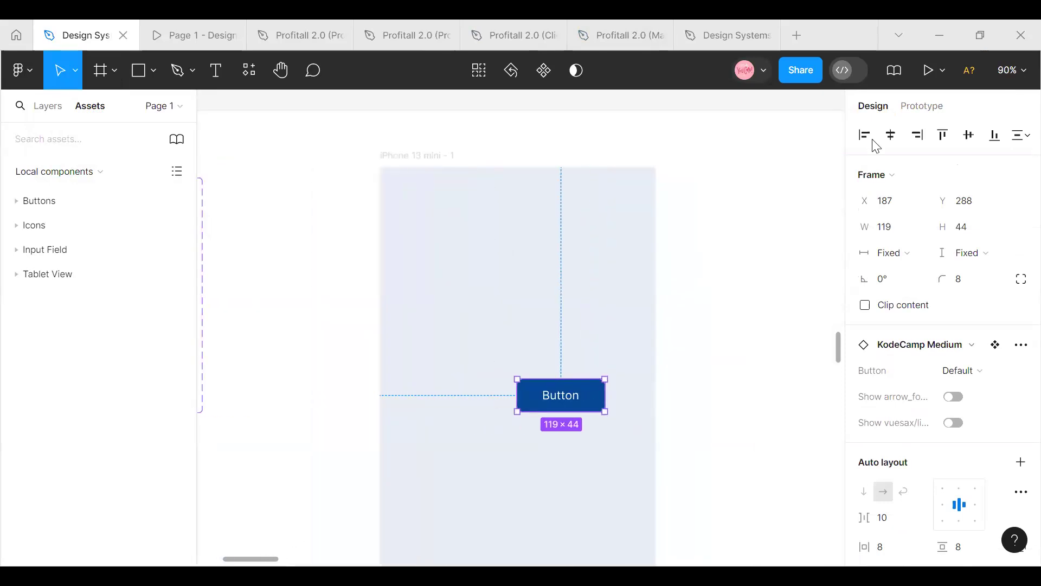
Widen the button in the iPhone 13 mini frame to about 199 and centre it horizontally in the frame
left_click(900, 136)
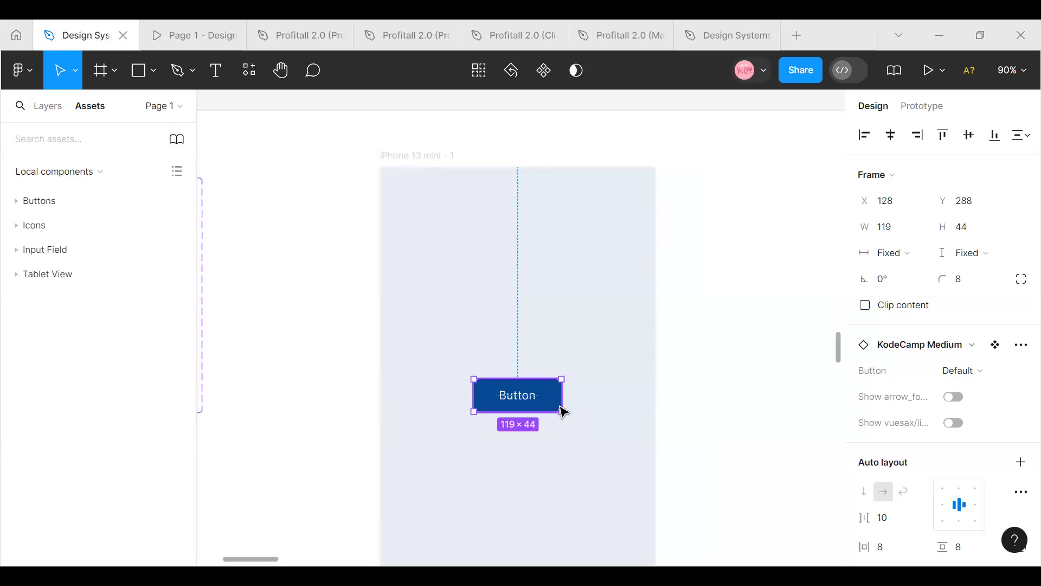
left_click_drag(565, 397, 621, 395)
left_click(891, 135)
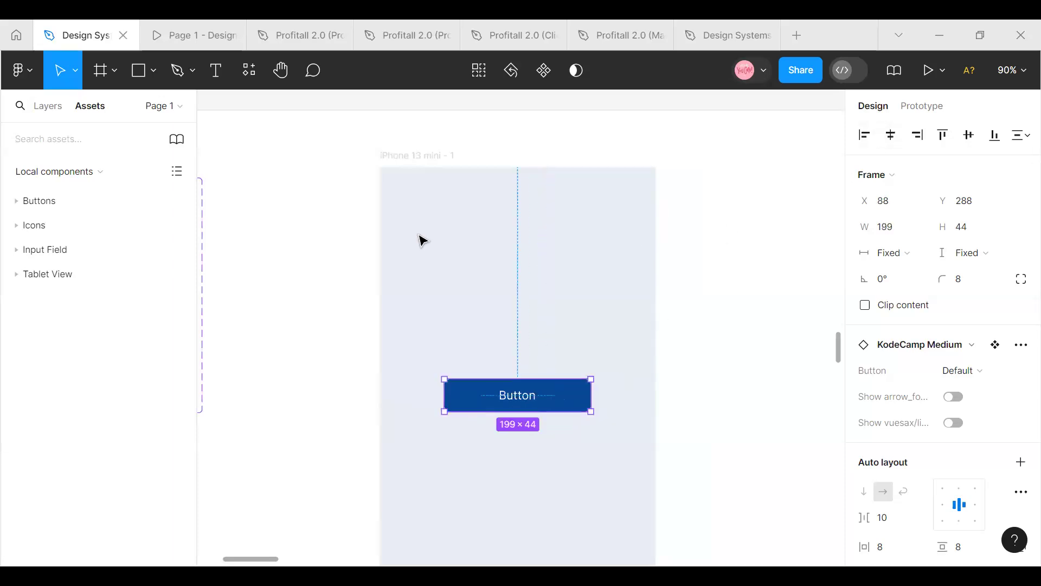
key("Escape")
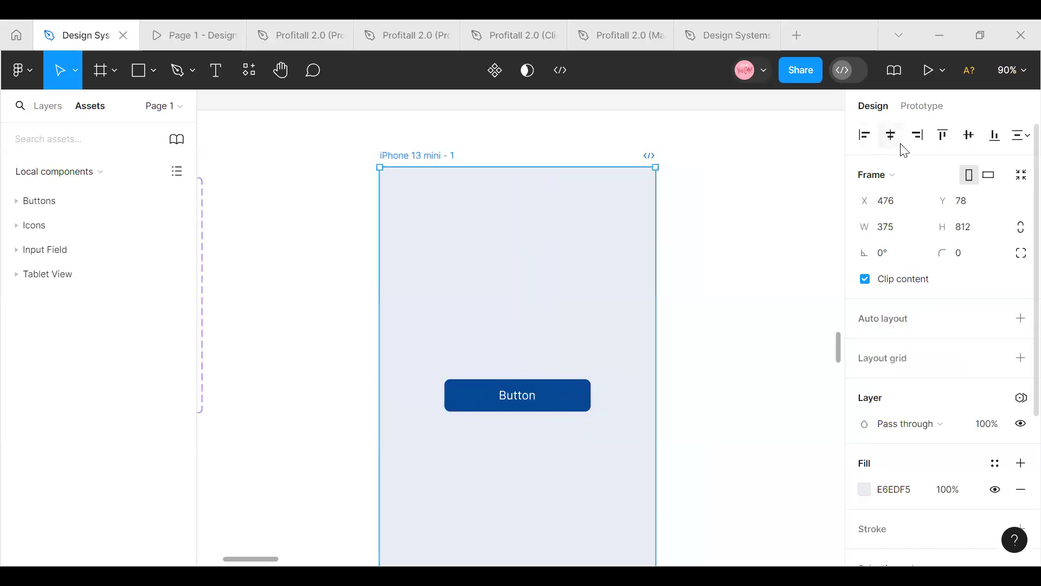
Make the iPhone 13 mini frame a flow starting point and open its inline prototype preview
left_click(930, 108)
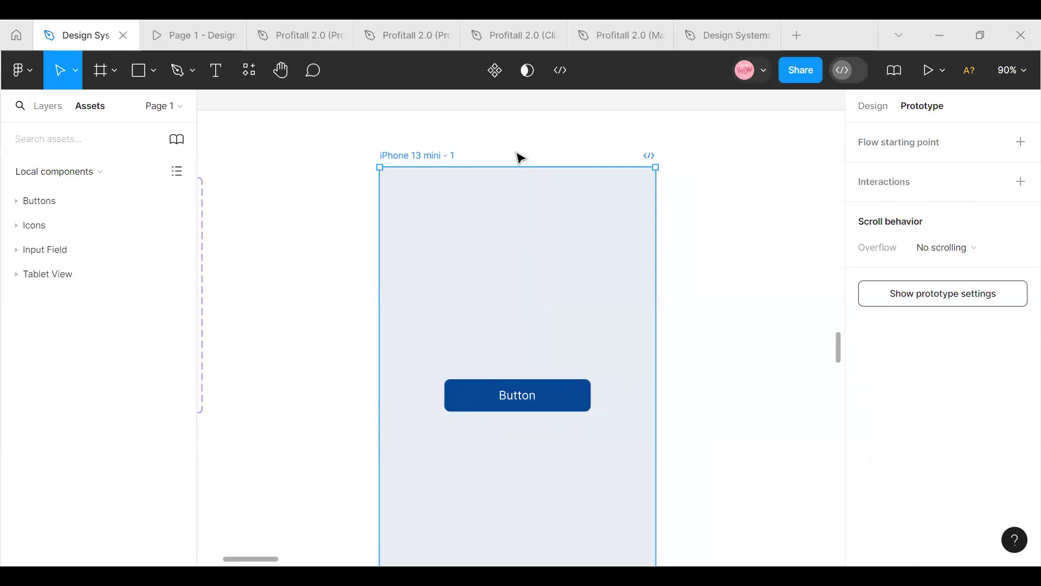
left_click(923, 142)
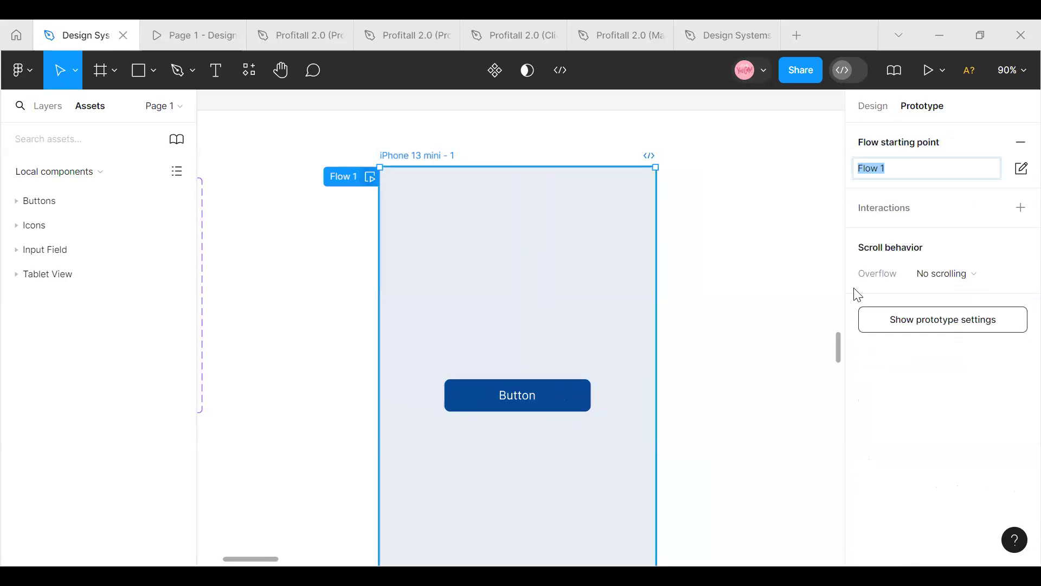
key("shift+space")
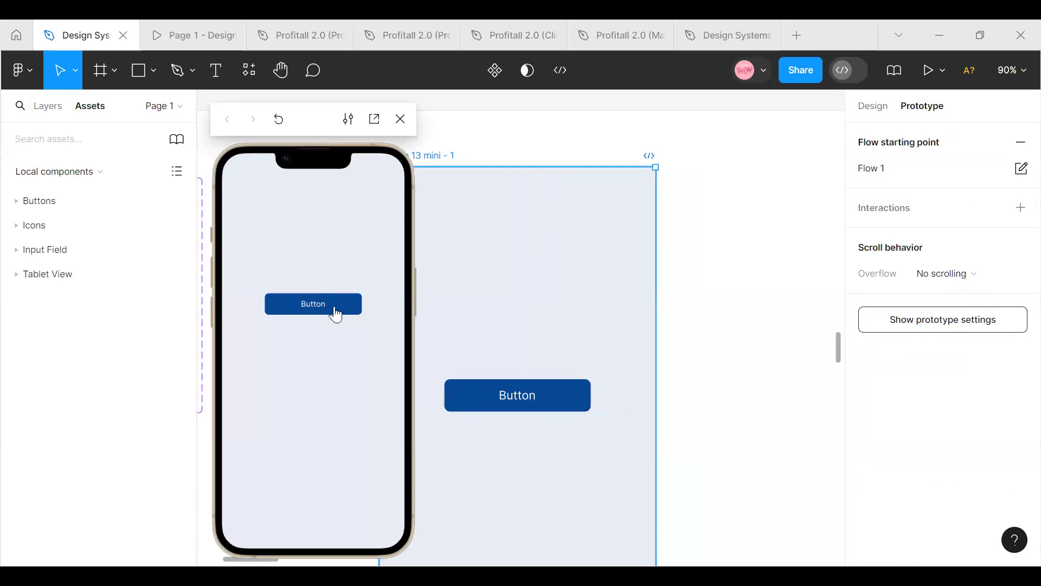
Test the button's variant interactions in the prototype preview twice, reopening the preview between runs and closing it at the end
left_click(335, 308)
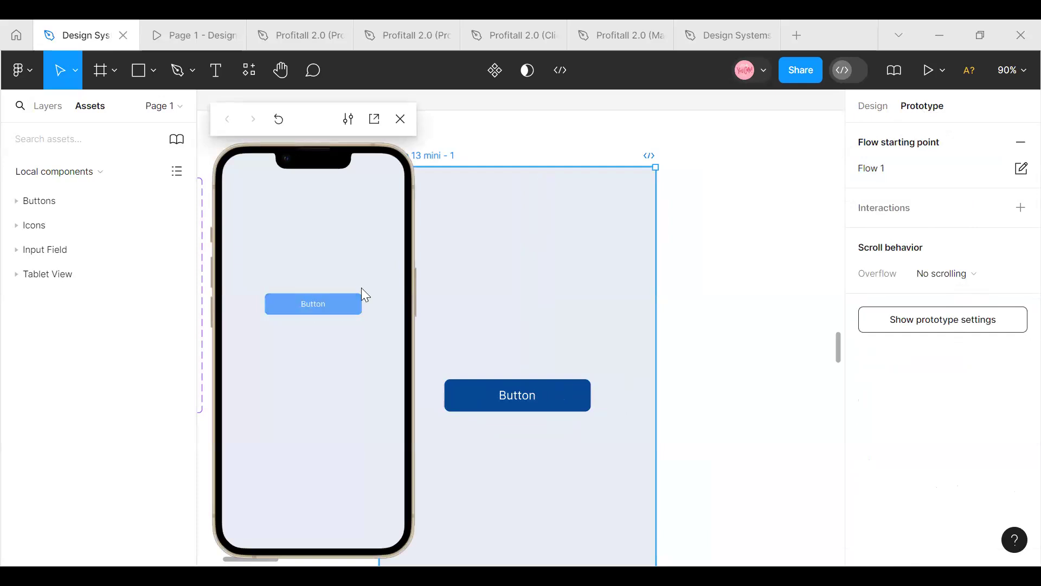
left_click(319, 303)
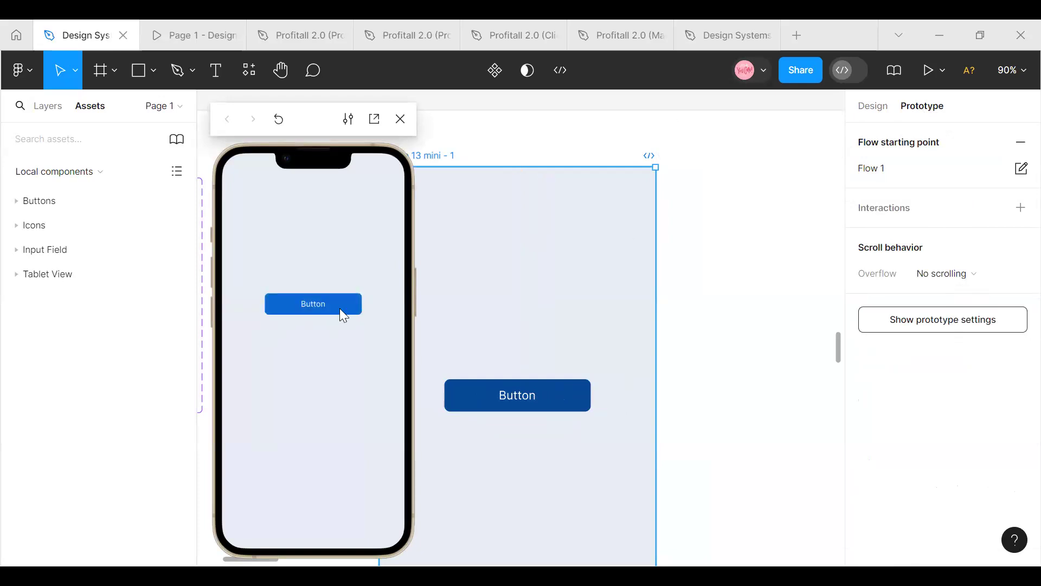
left_click(325, 301)
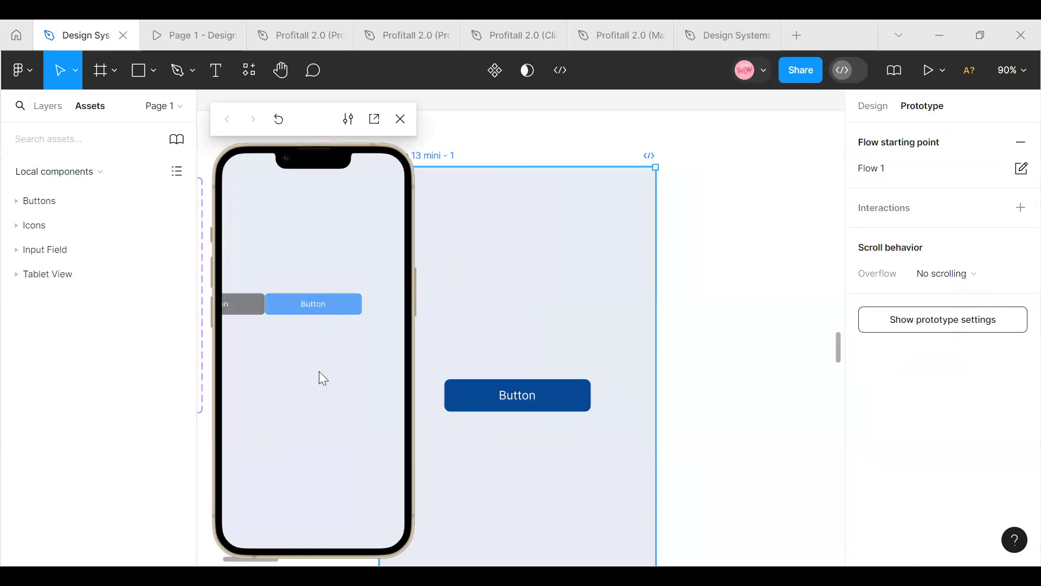
left_click(278, 304)
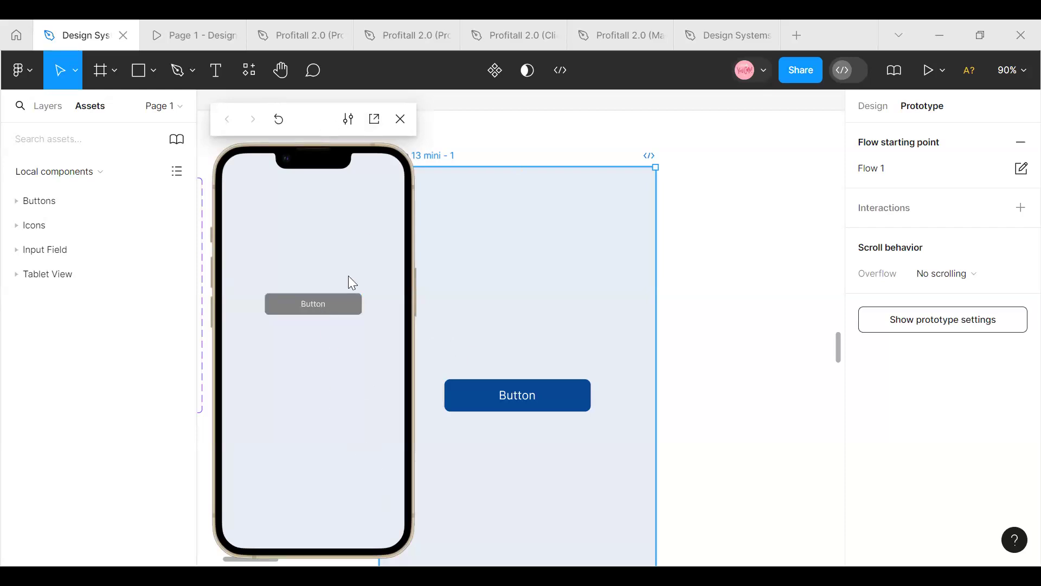
left_click(401, 118)
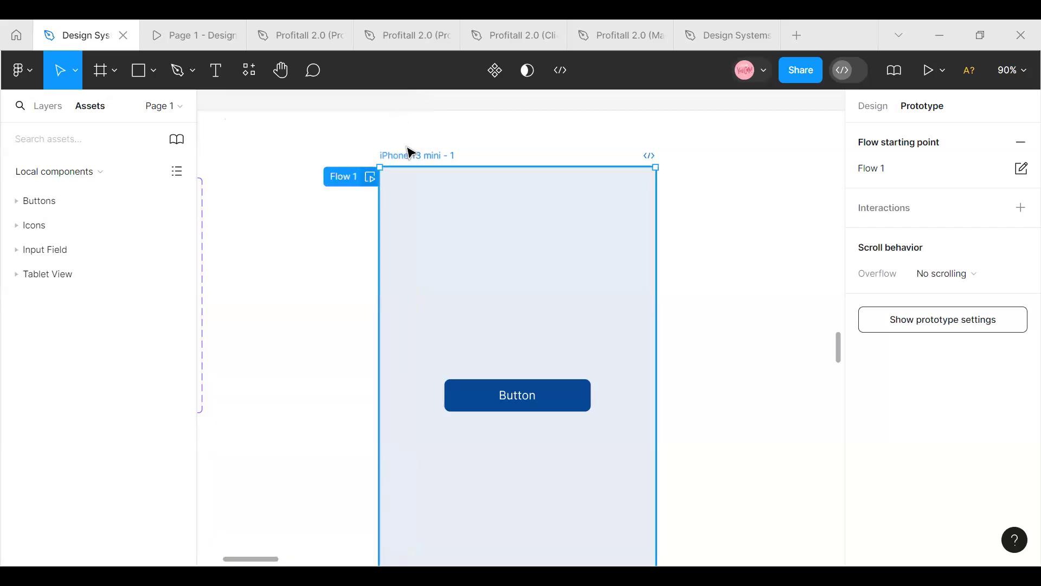
key("shift+space")
left_click(343, 303)
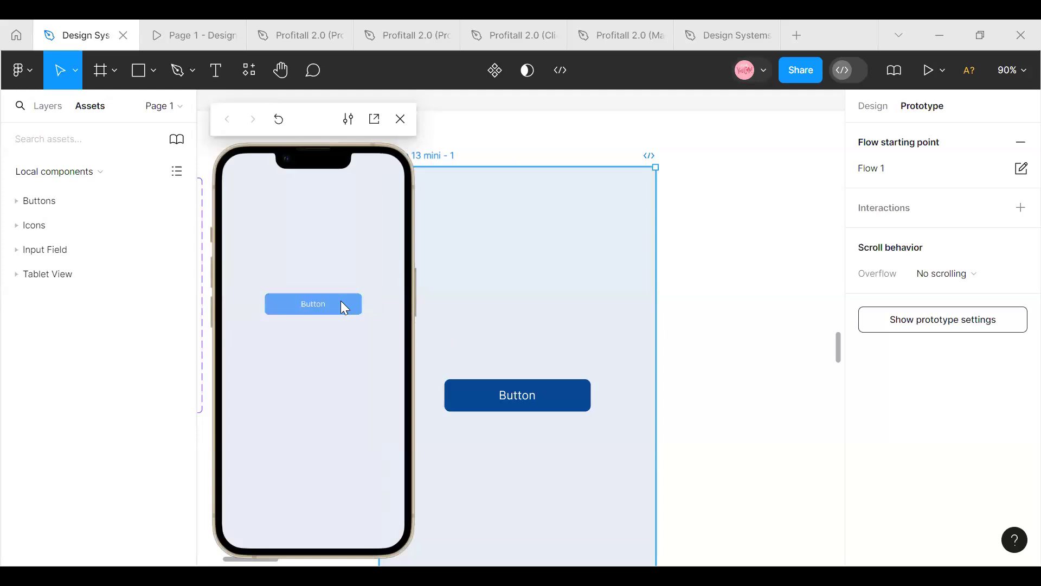
left_click(348, 306)
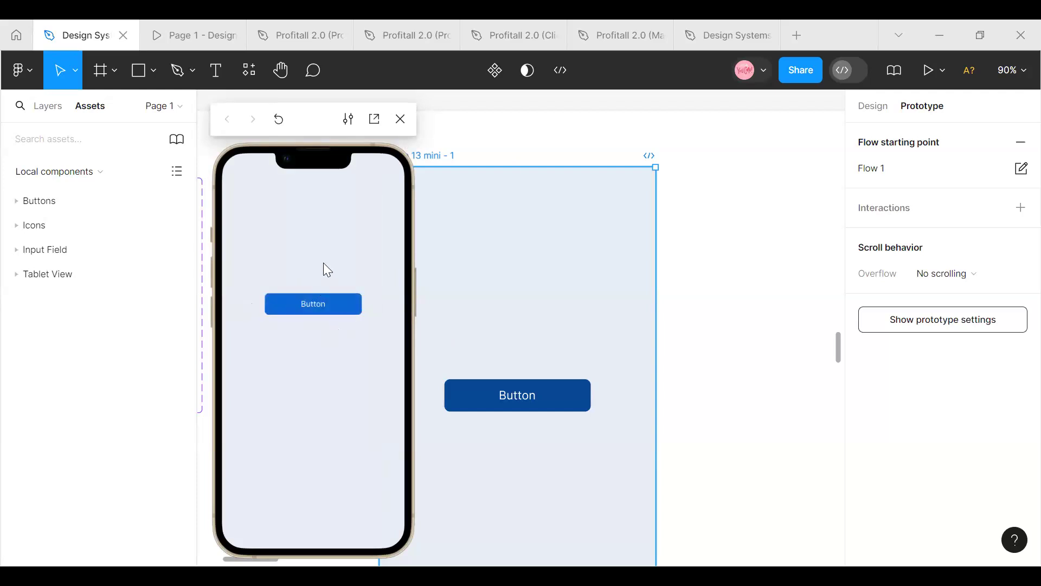
left_click_drag(219, 310, 243, 311)
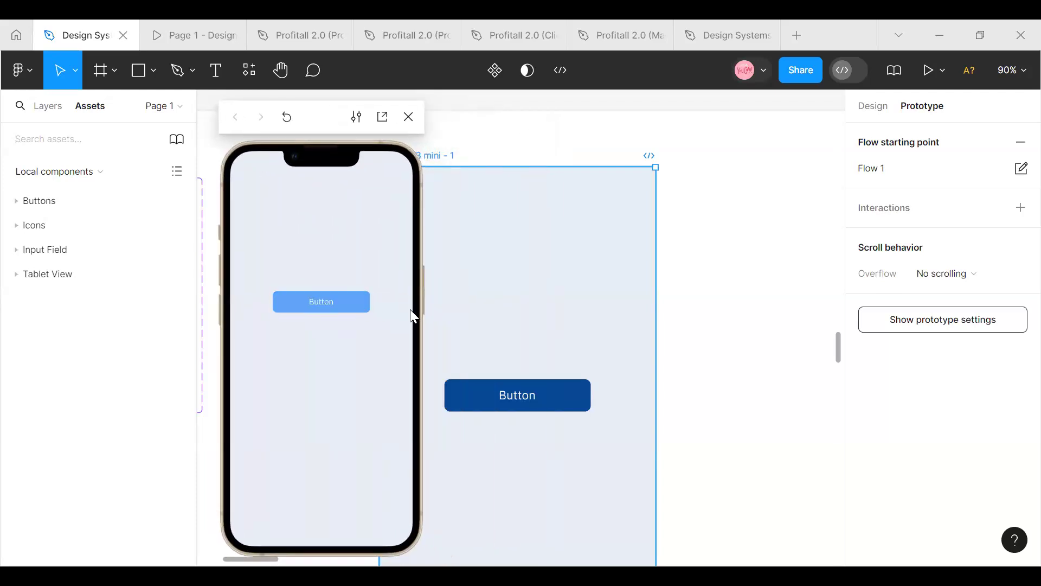
left_click(310, 300)
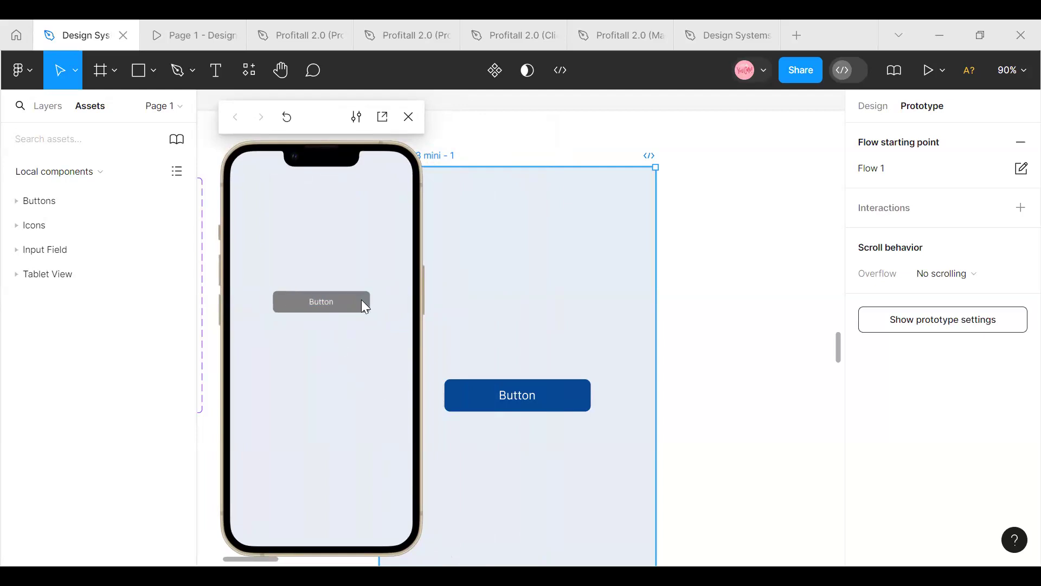
left_click(410, 117)
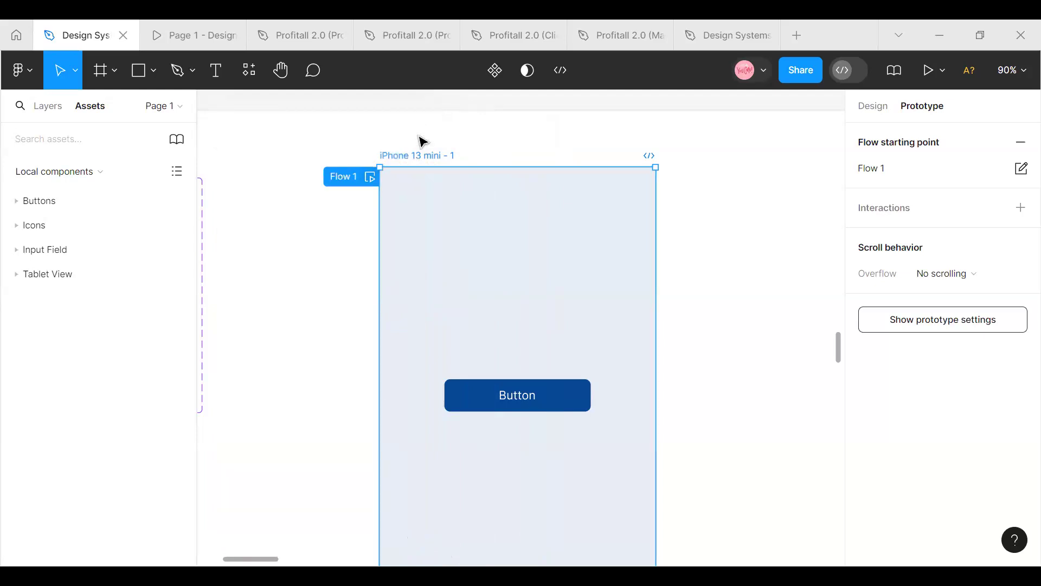
Delete the iPhone 13 mini frame with the test button from the Buttons section
scroll(226, 564, "left", 5)
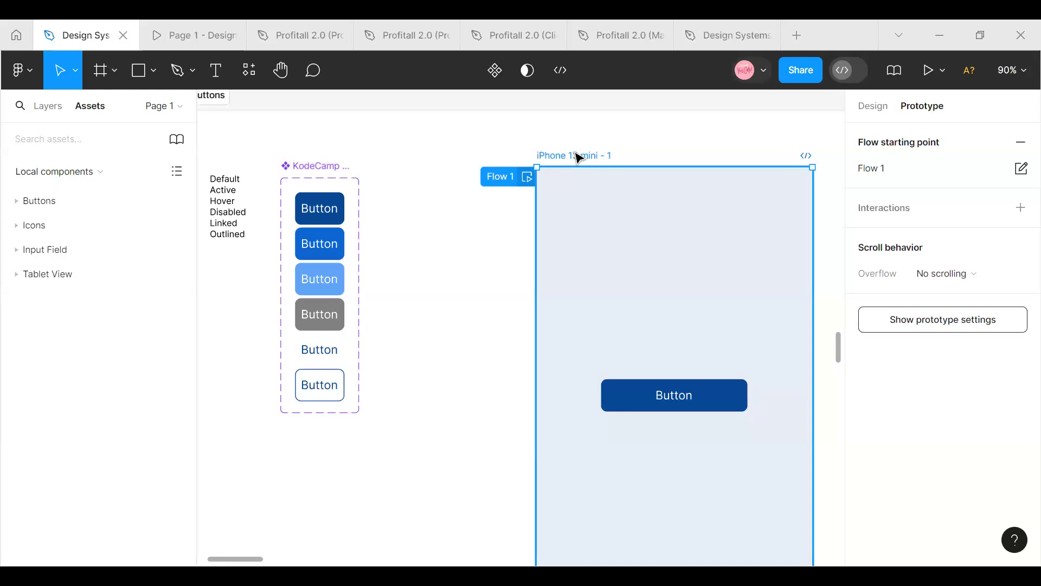
key("Delete")
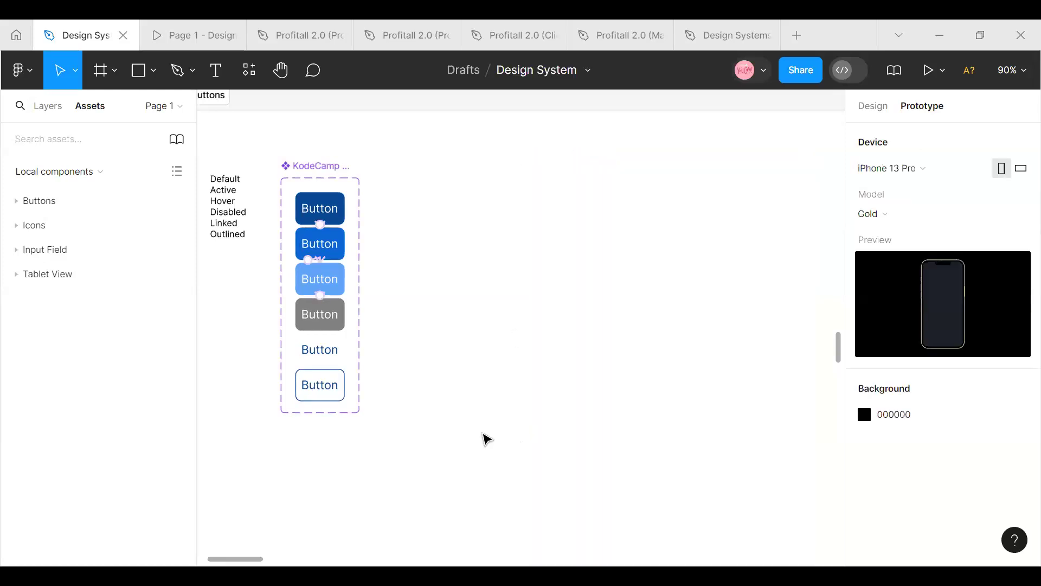
Look through the page past the components to the empty canvas below the Education Website and Mobile View frames
scroll(477, 446, "down", 5)
scroll(480, 448, "down", 3)
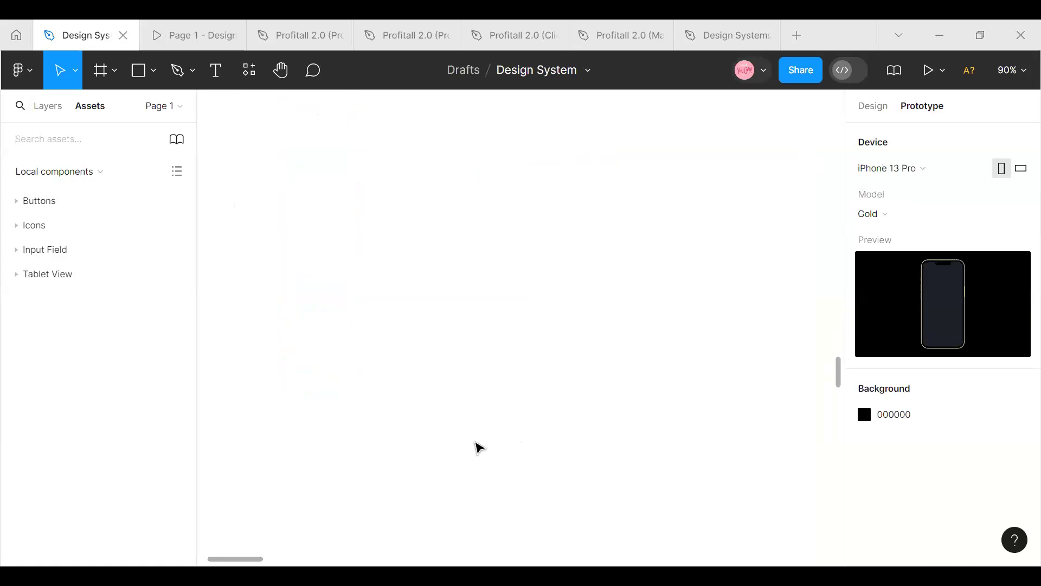
scroll(550, 434, "down", 3)
scroll(550, 435, "up", 1)
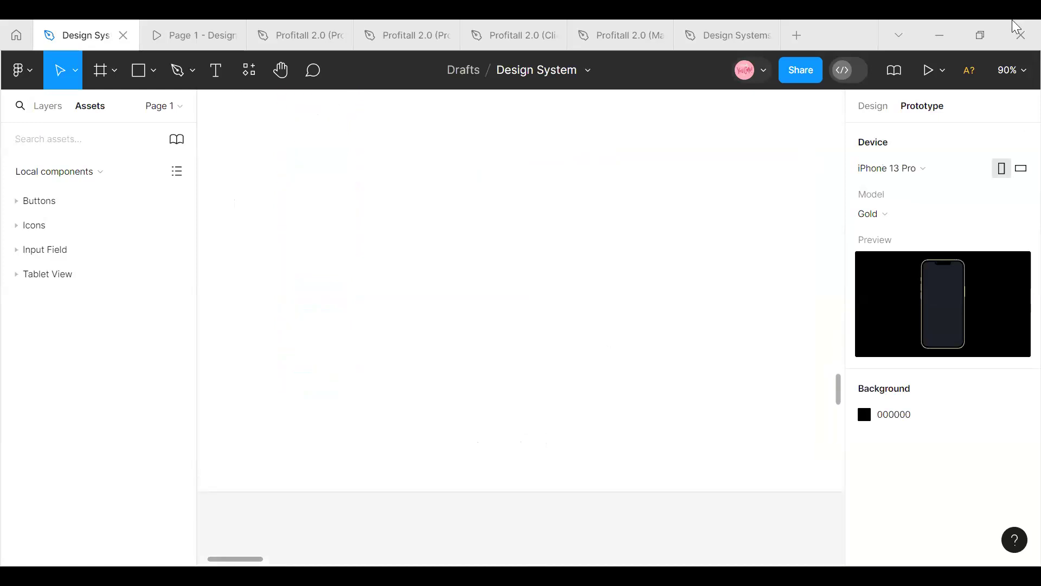
scroll(580, 315, "down", 5)
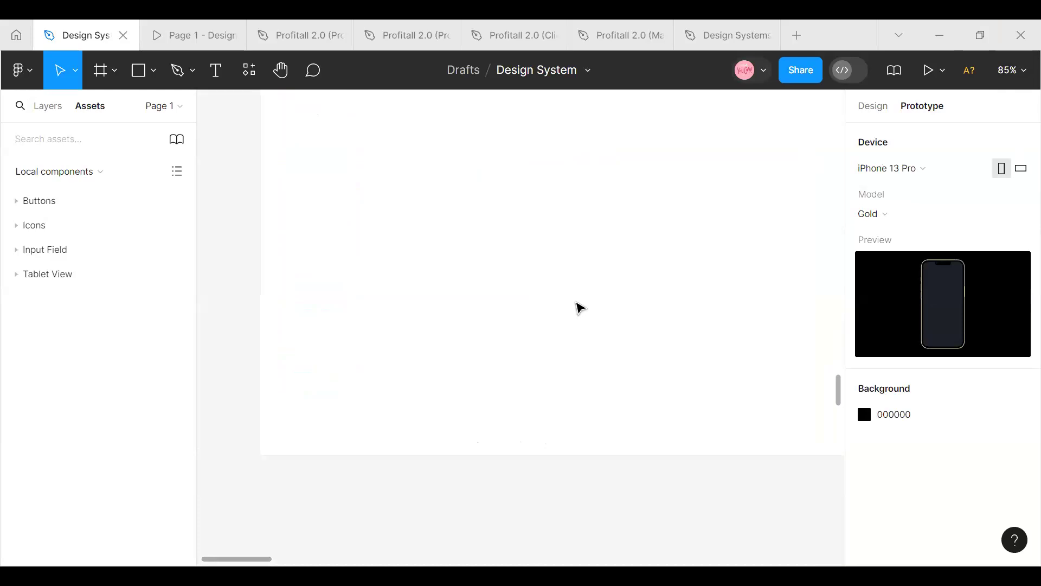
scroll(579, 315, "down", 2)
left_click_drag(346, 560, 401, 562)
scroll(439, 489, "down", 10)
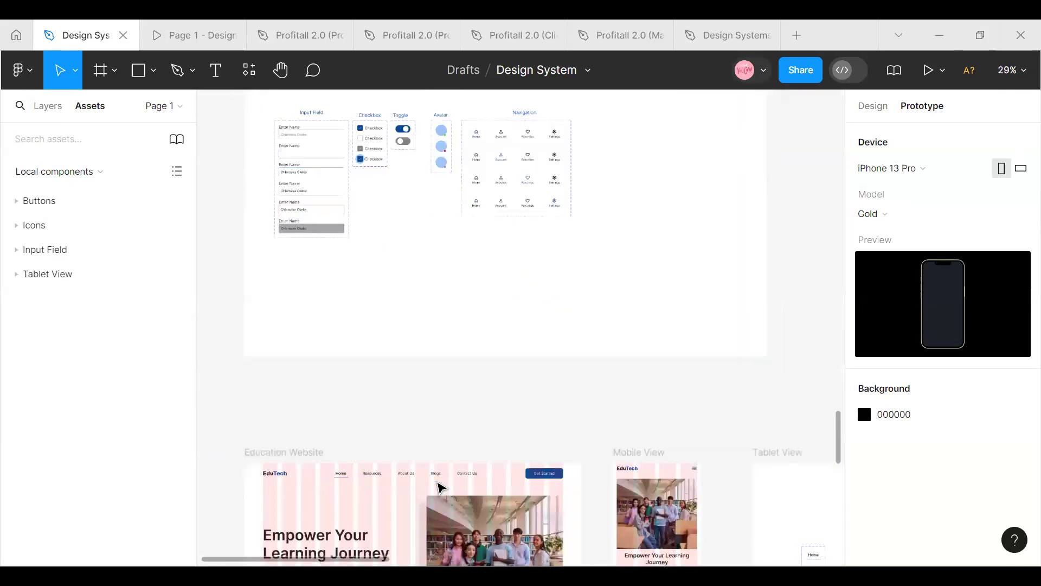
scroll(439, 487, "down", 15)
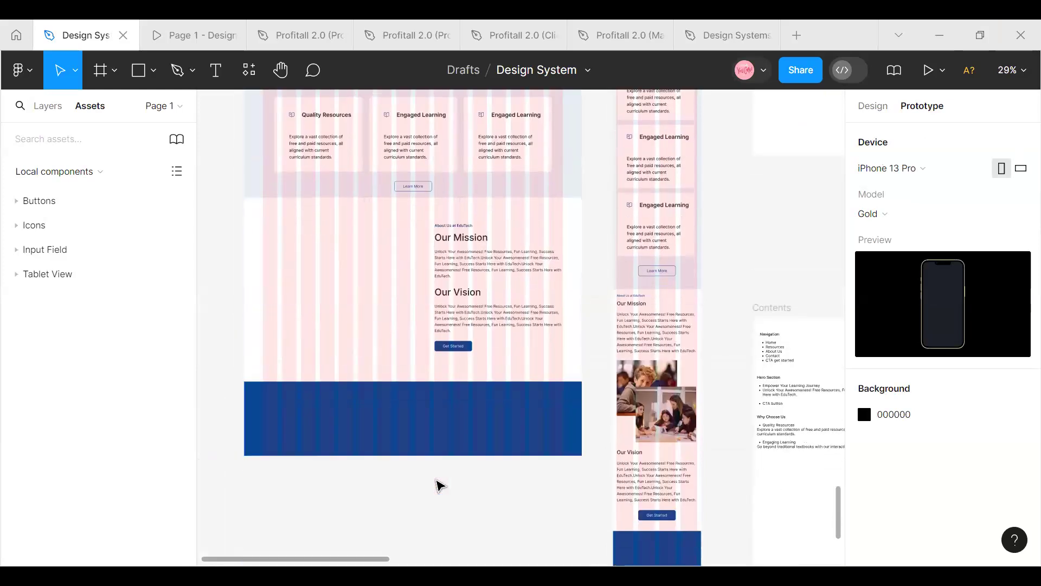
mouse_move(385, 559)
left_mouse_down()
mouse_move(437, 559)
mouse_move(371, 558)
left_mouse_up()
scroll(407, 414, "down", 1)
scroll(407, 414, "up", 4)
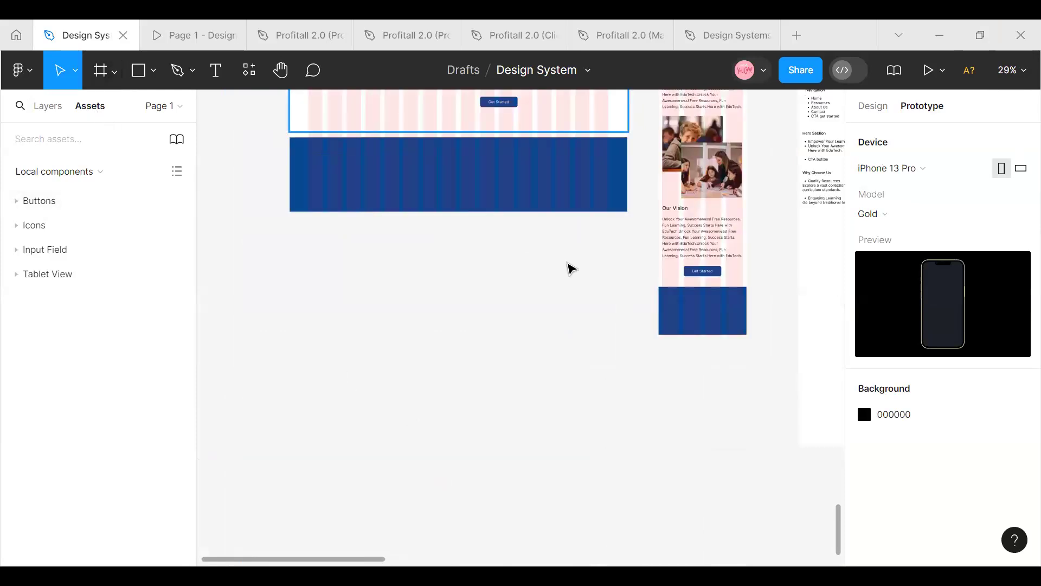
Switch to Chrome and open the suggested Dribbble profile page in a new tab
key("alt+Tab")
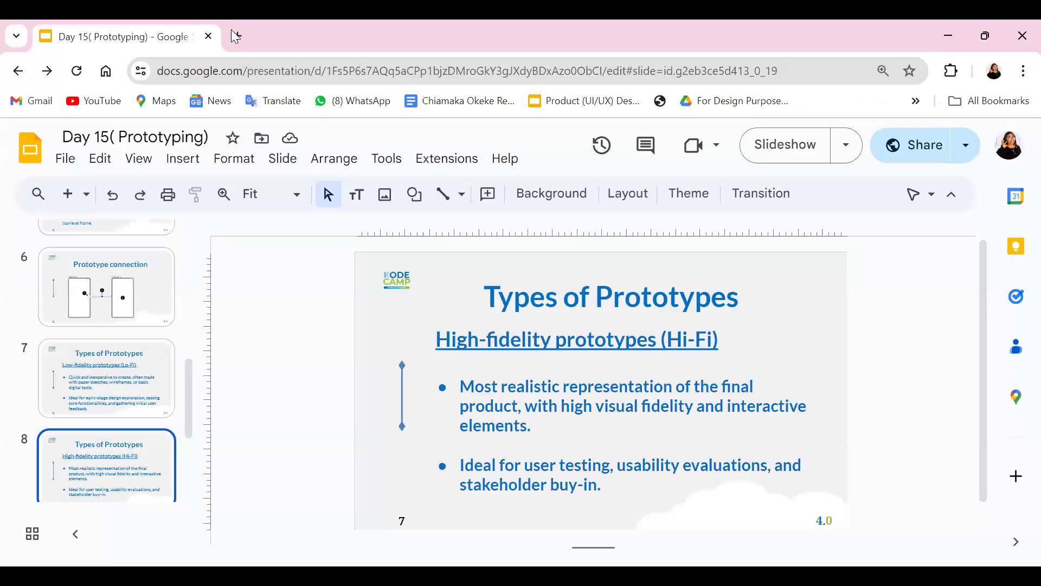
left_click(232, 32)
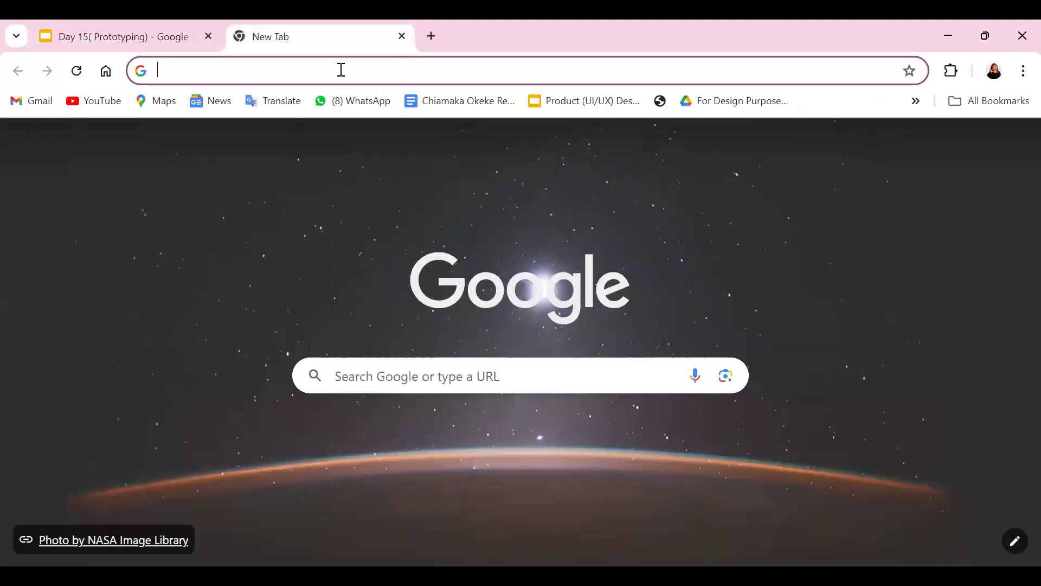
type("D")
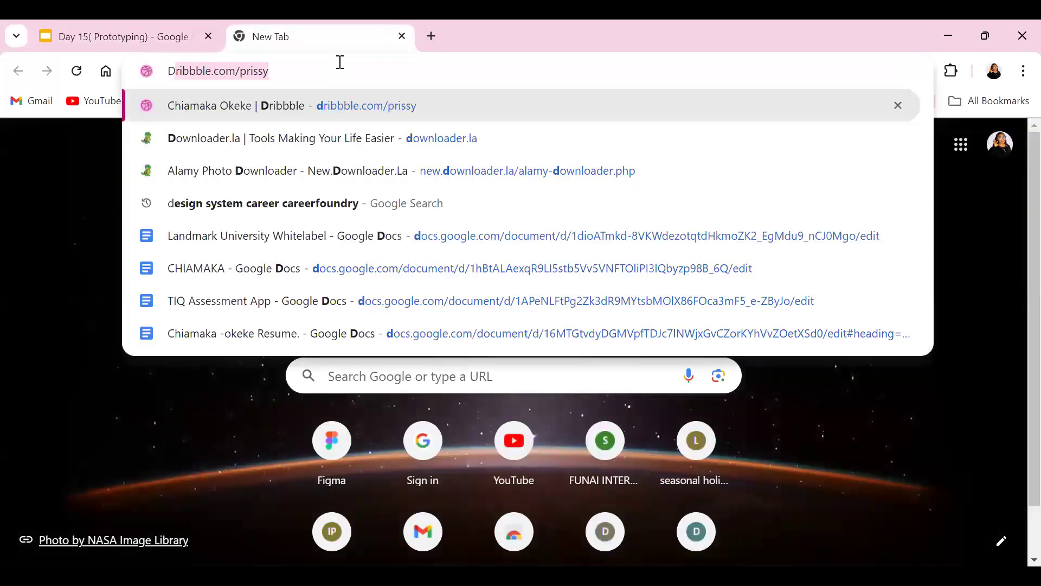
left_click(327, 103)
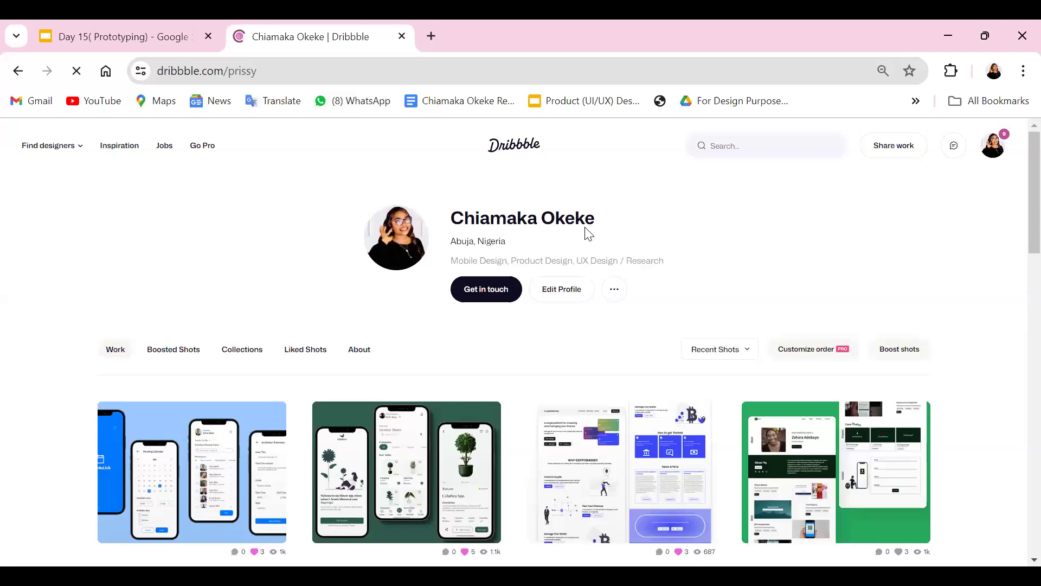
Search Dribbble for "Onboarding"
left_click(742, 142)
type("dh")
key("BackSpace")
key("BackSpace")
type("c")
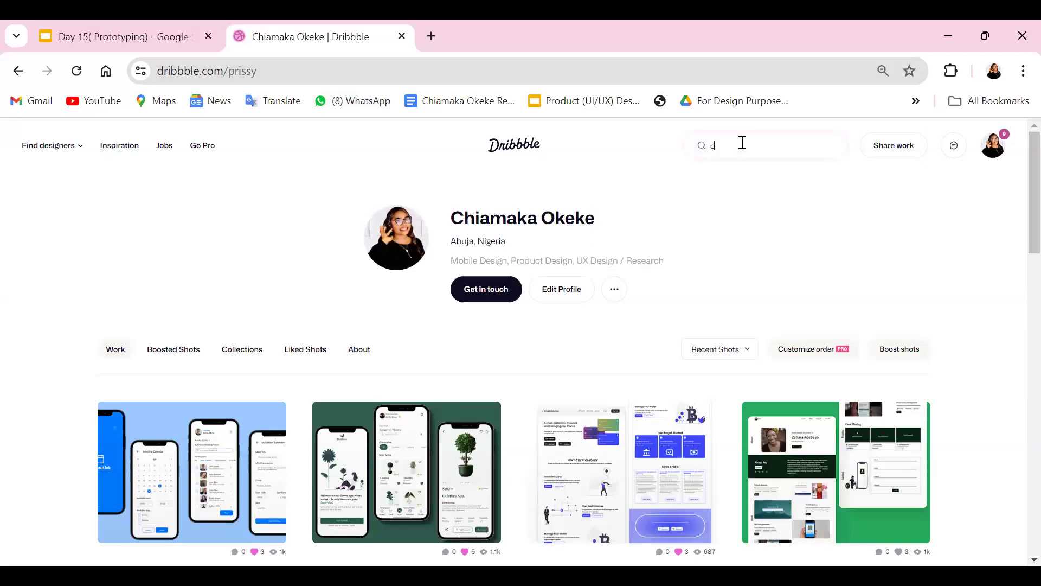
key("BackSpace")
type("Onboarding")
key("Return")
key("alt+Tab")
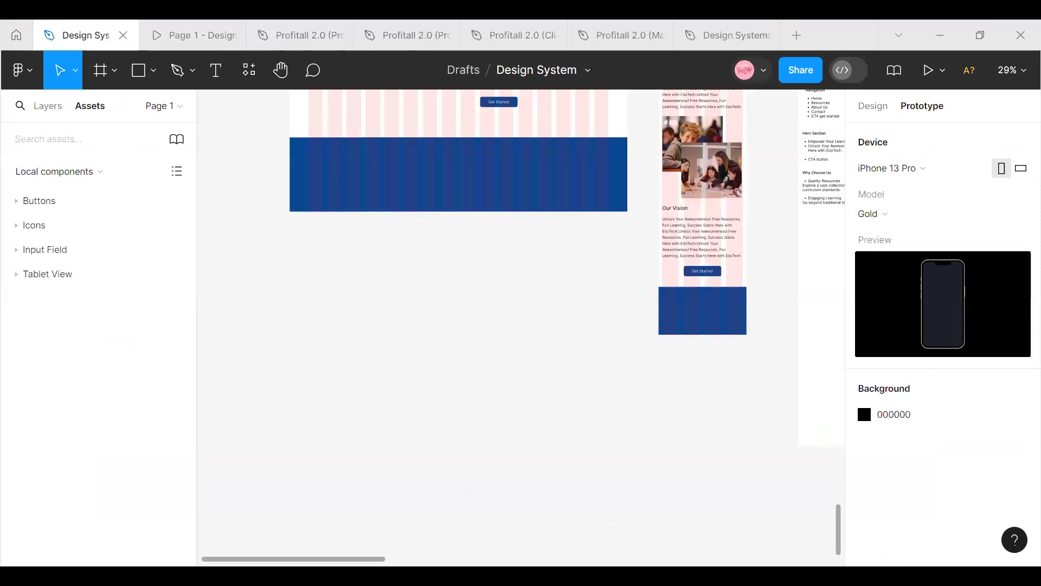
key("alt+Tab")
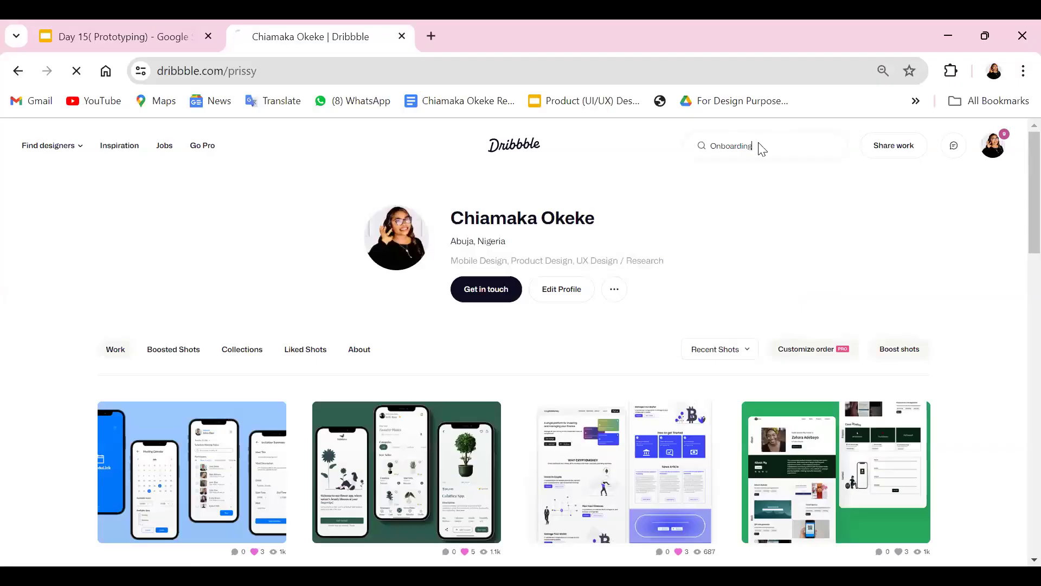
left_click(431, 37)
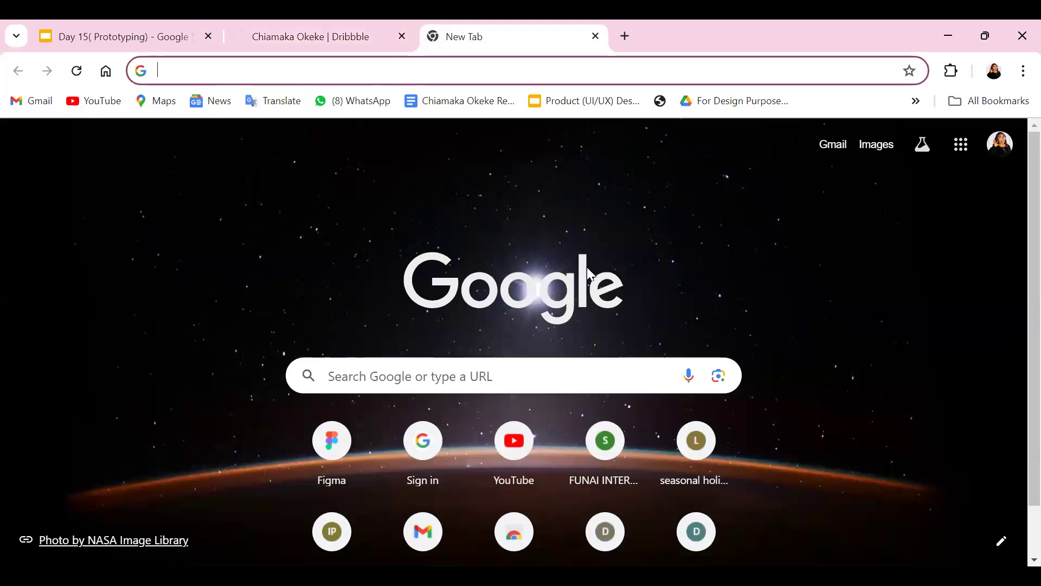
left_click(326, 39)
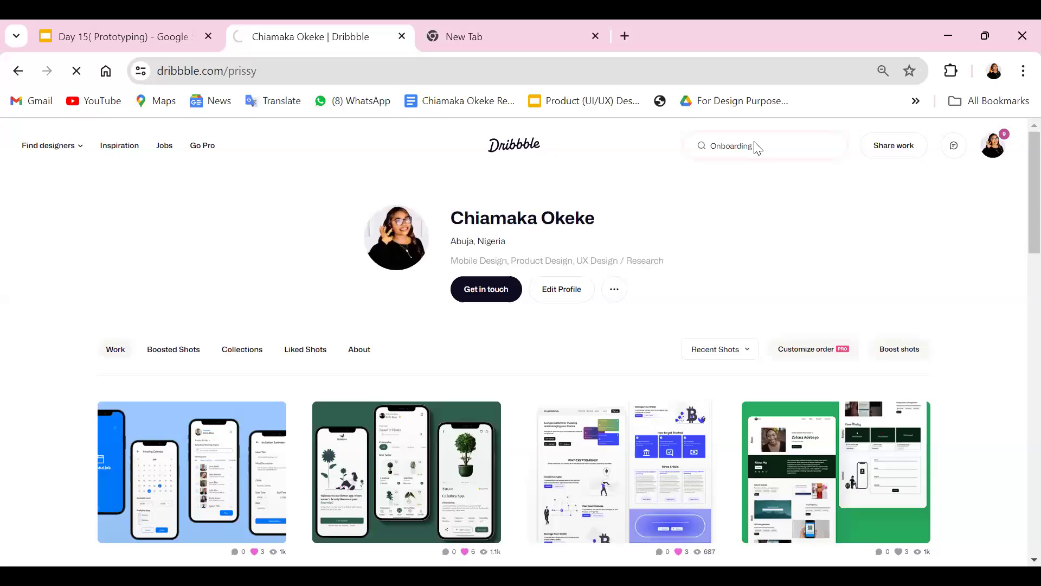
Look through the onboarding search results for a mobile app onboarding design to use as reference
scroll(402, 493, "down", 6)
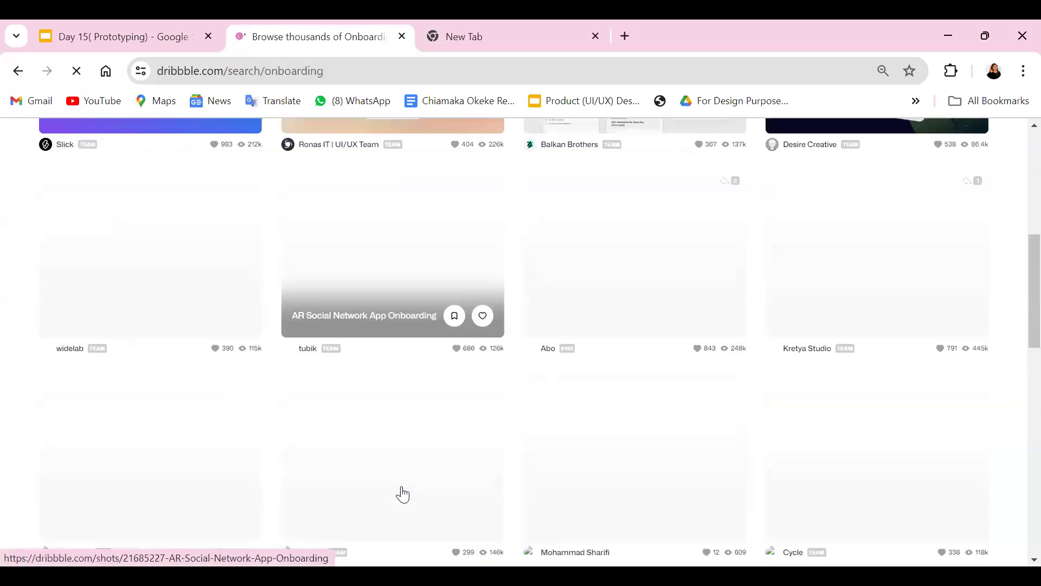
scroll(403, 495, "down", 2)
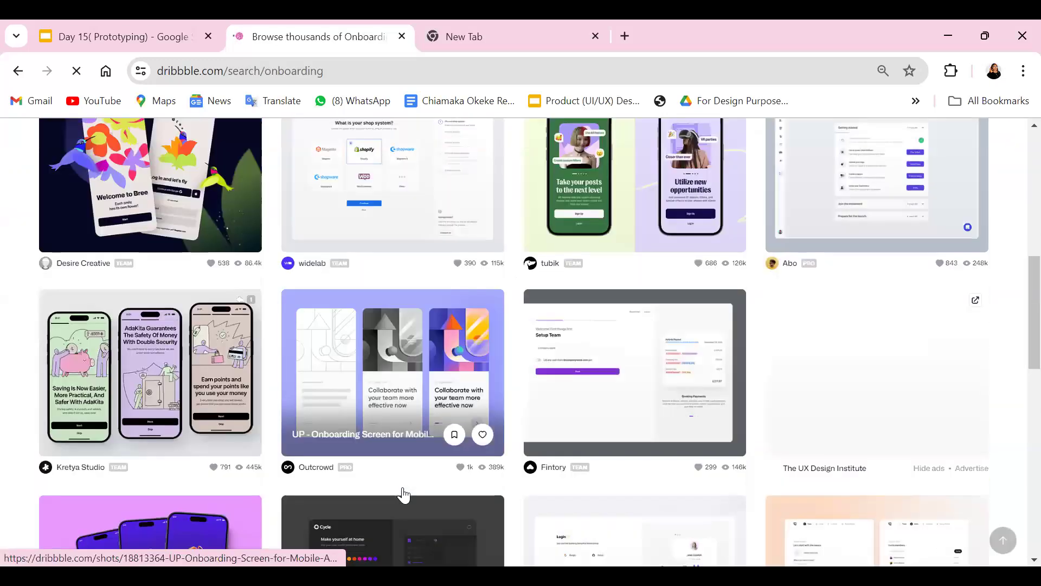
scroll(405, 494, "down", 15)
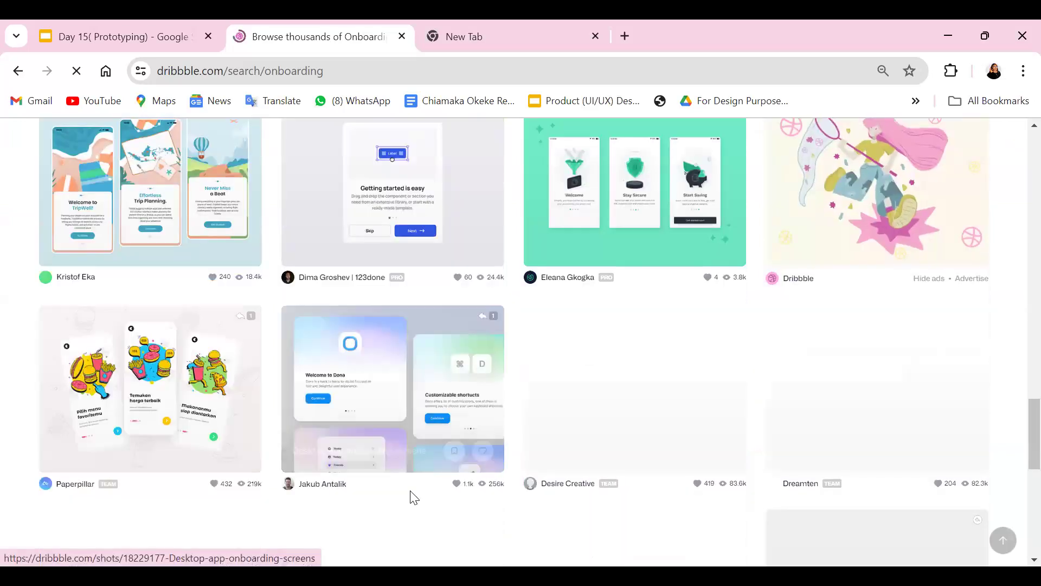
scroll(411, 500, "down", 5)
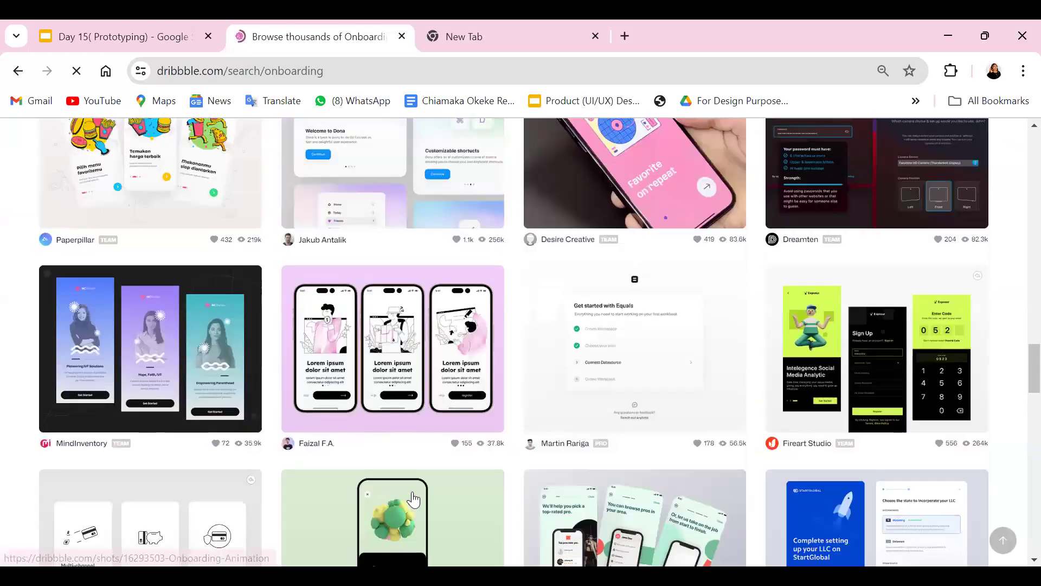
scroll(413, 499, "down", 5)
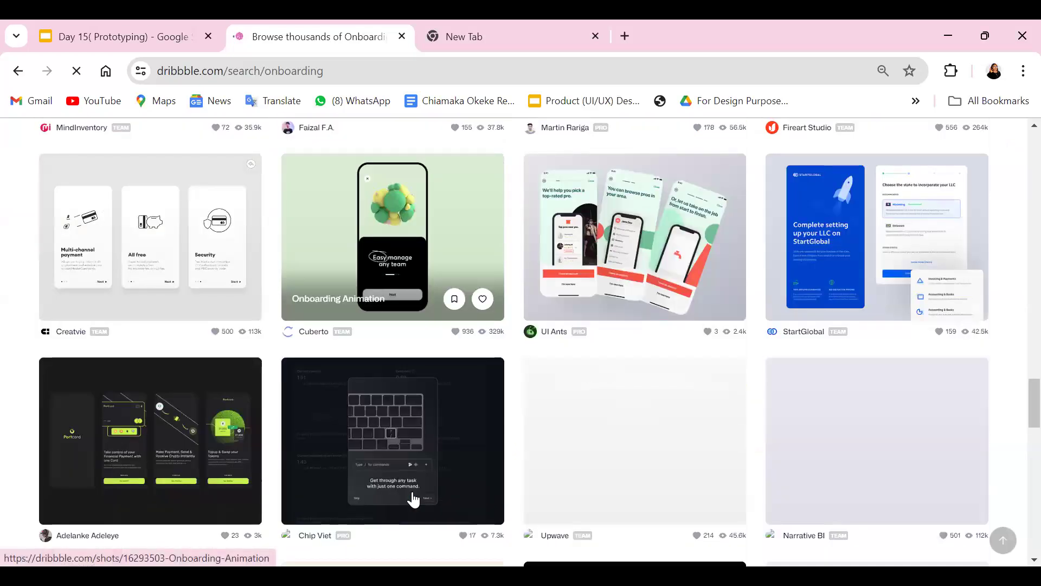
scroll(414, 499, "down", 13)
scroll(411, 496, "up", 12)
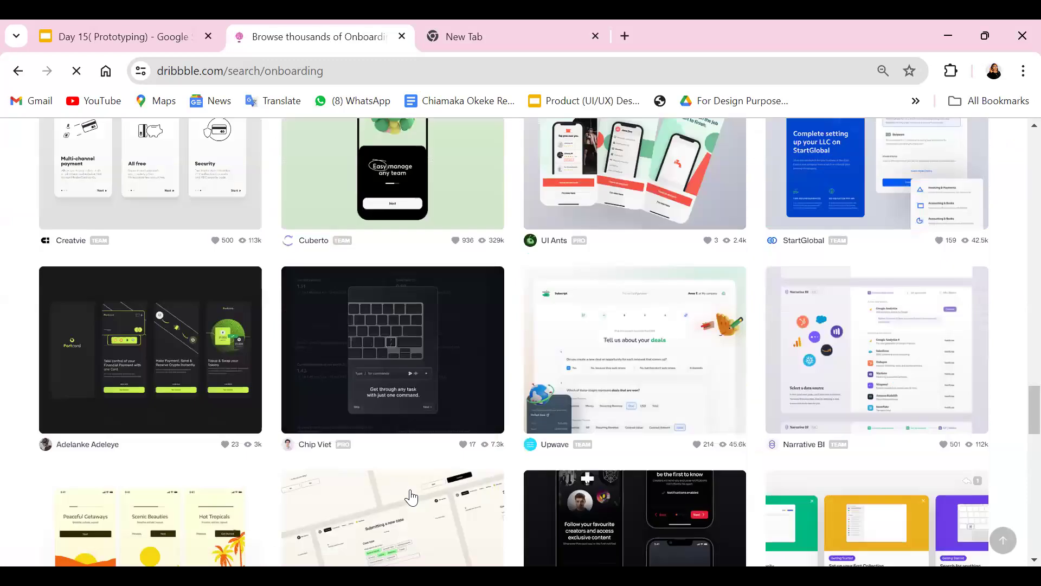
scroll(411, 496, "up", 1)
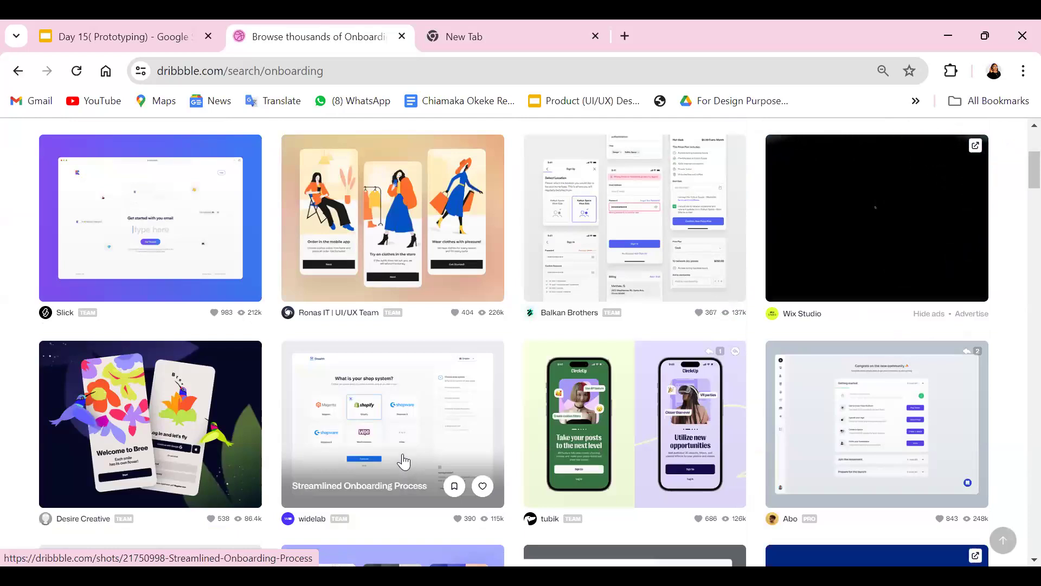
Open the "Mobile App Onboarding Screens" shot by Ronas IT and copy its image of three clothing-store screens
left_click(366, 243)
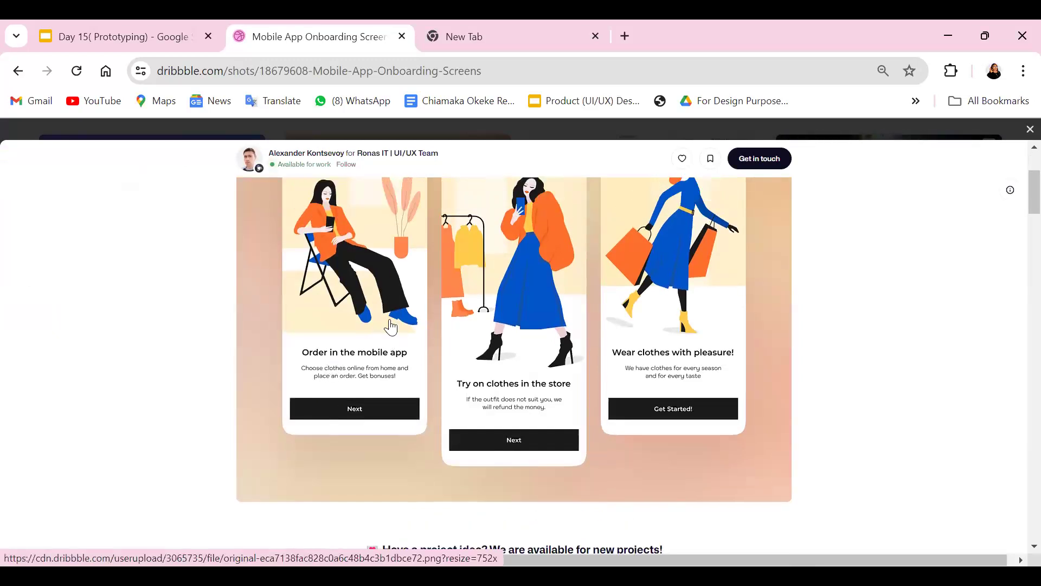
right_click(443, 341)
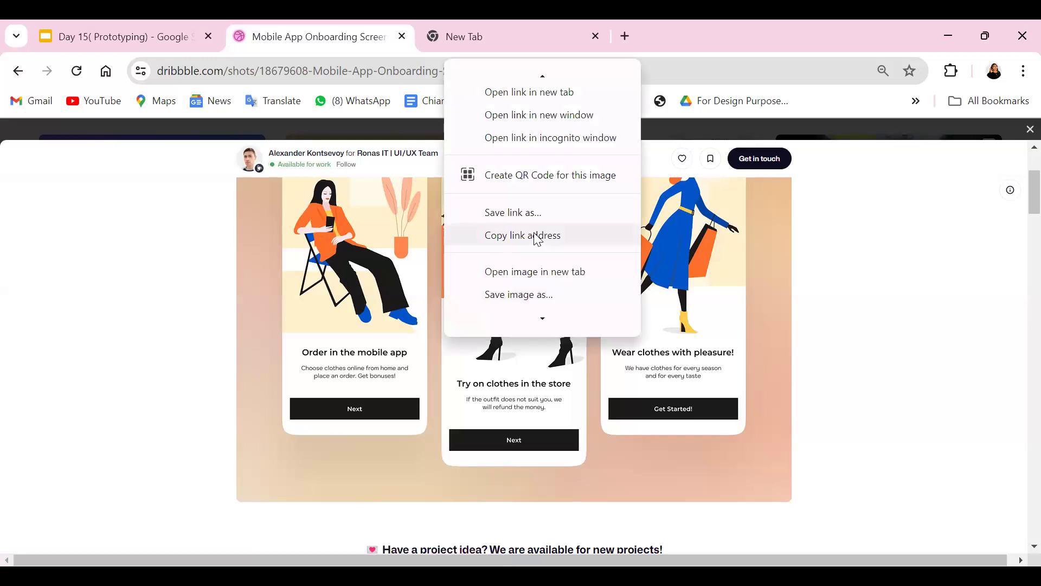
scroll(496, 261, "down", 2)
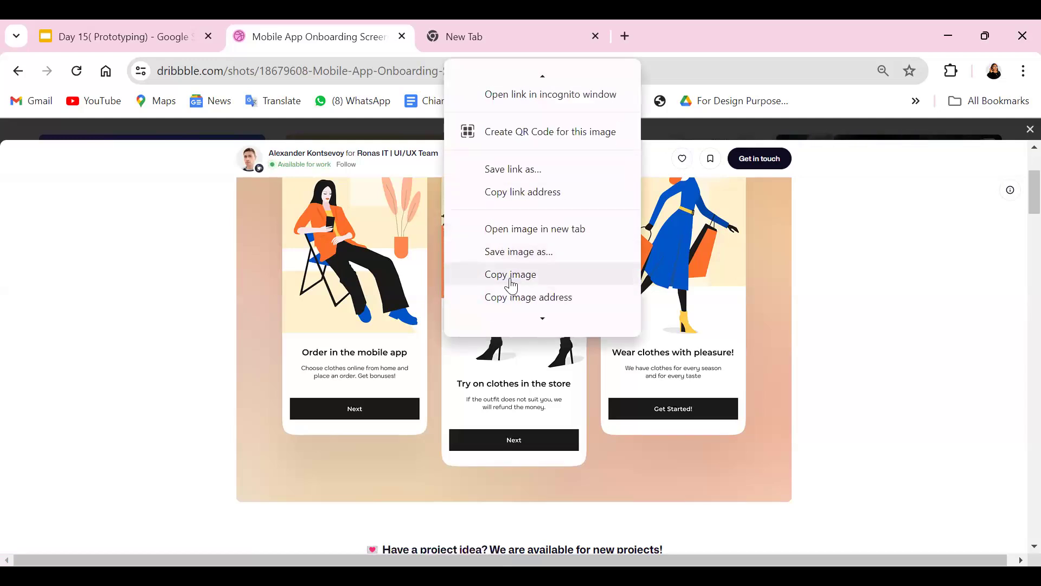
left_click(512, 277)
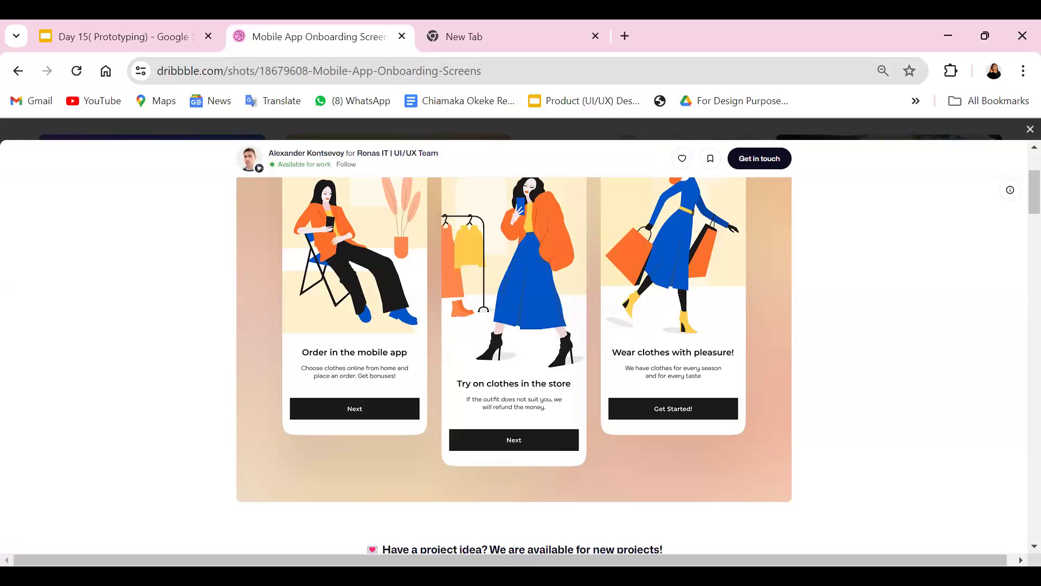
Switch to Figma and paste the copied onboarding image onto the empty canvas below the Education Website frame
key("alt+Tab")
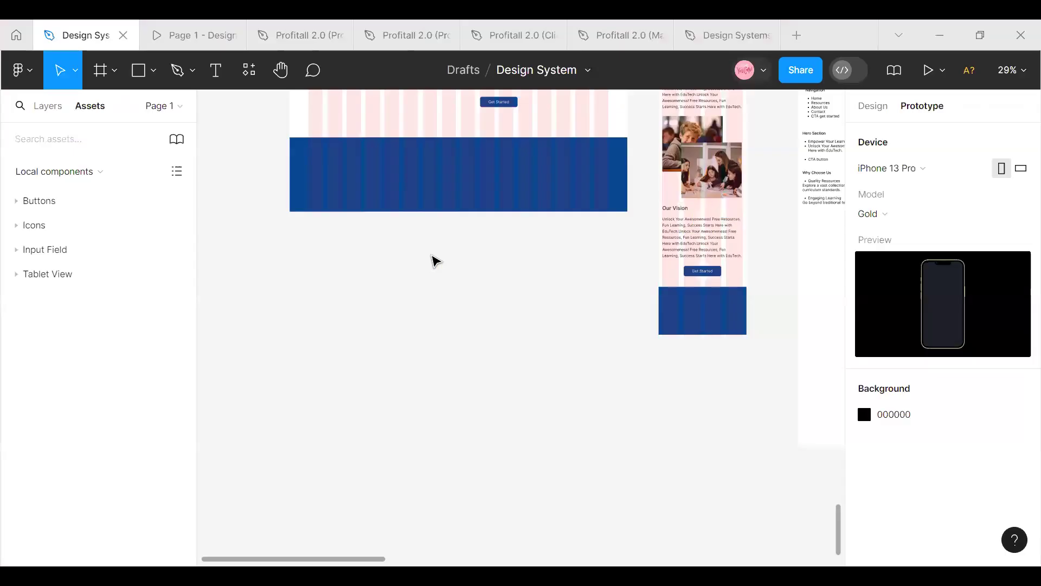
right_click(296, 348)
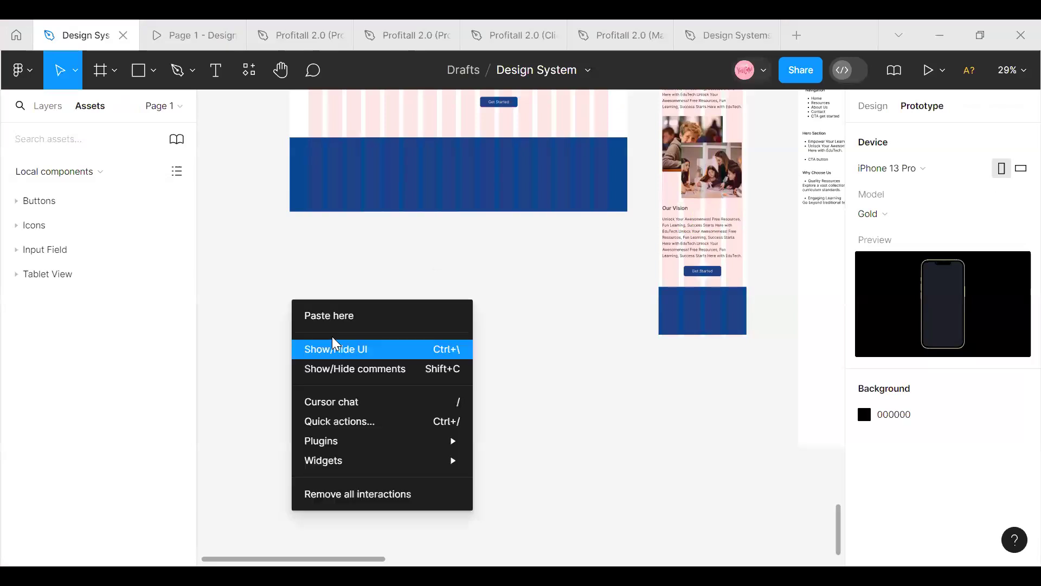
left_click(351, 318)
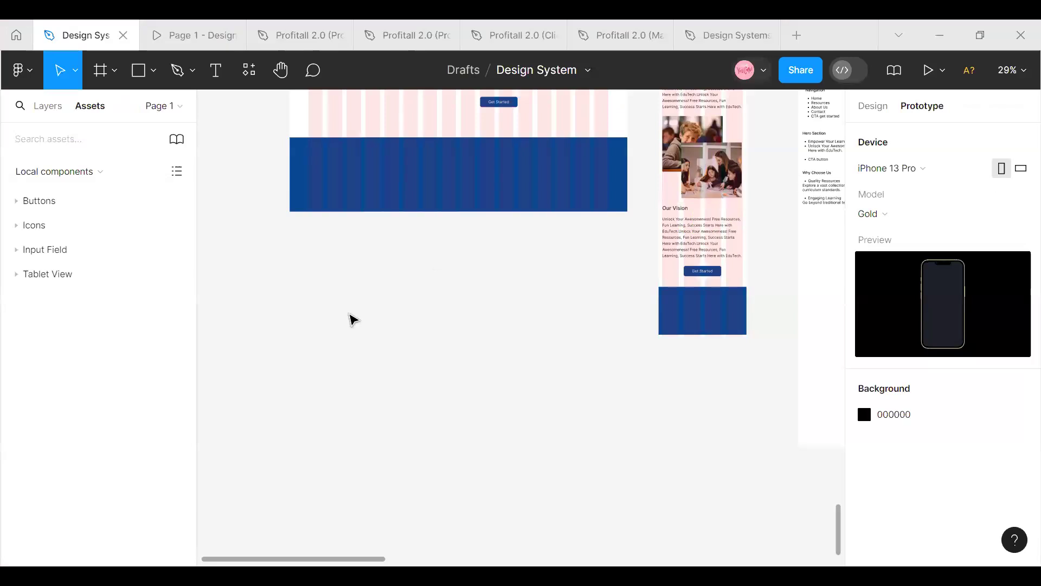
left_click_drag(377, 399, 345, 316)
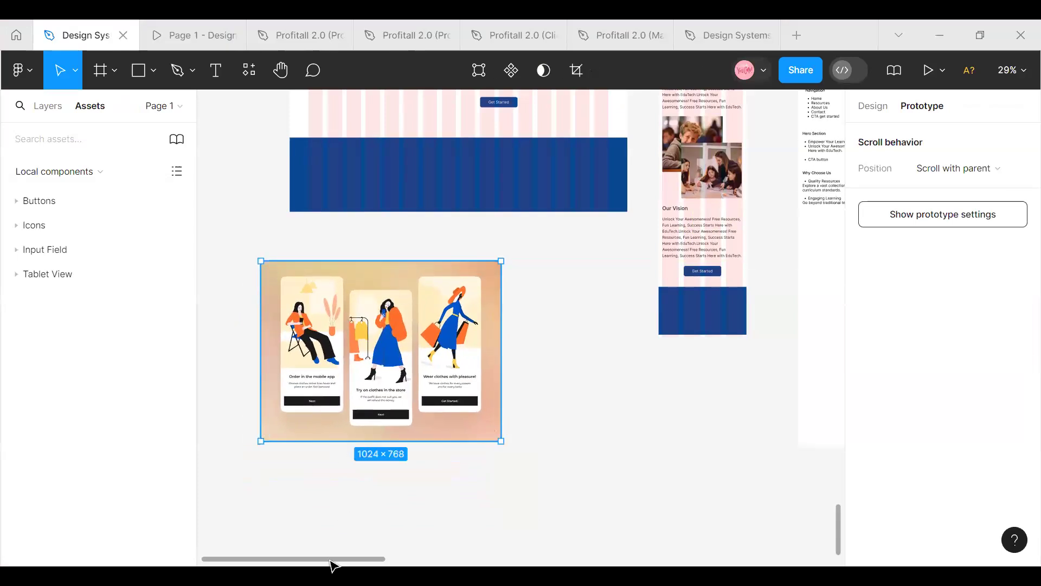
Add an iPhone 13 mini frame just right of the pasted onboarding image, with its top edge aligned to the image
scroll(334, 564, "left", 3)
scroll(288, 564, "right", 5)
scroll(319, 559, "left", 5)
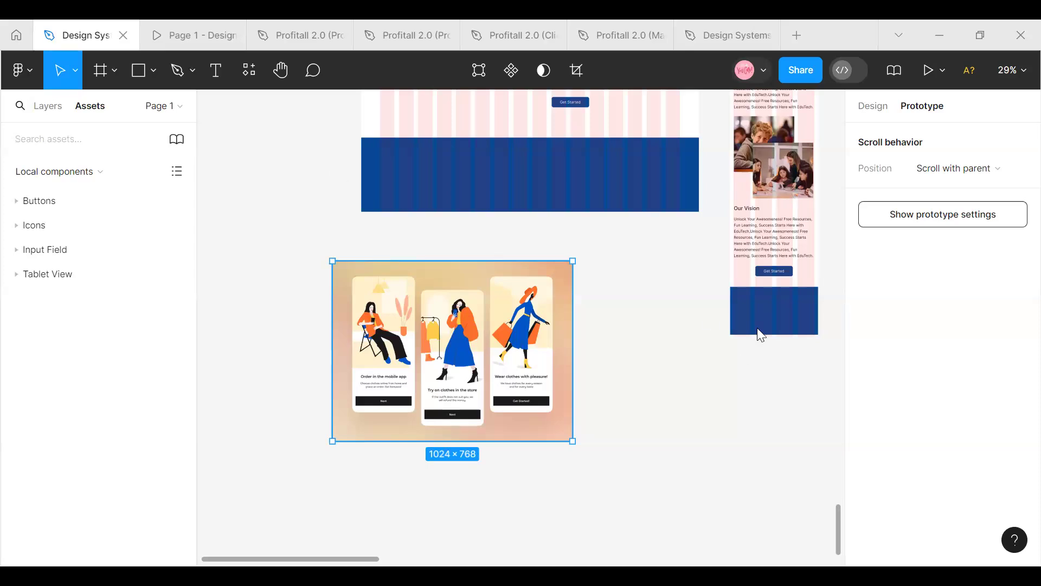
left_click(1012, 70)
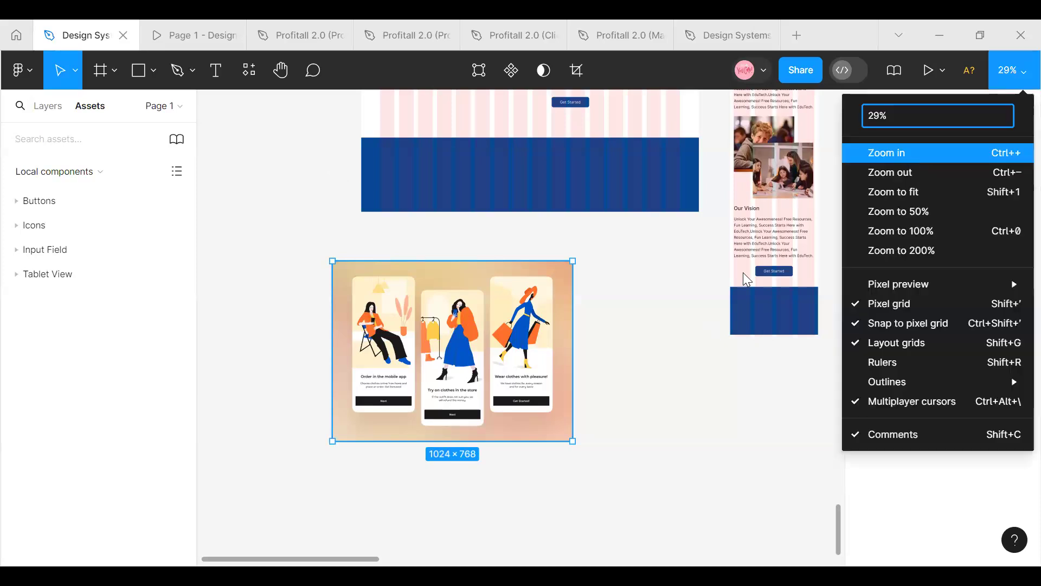
left_click(900, 211)
mouse_move(273, 559)
left_mouse_down()
mouse_move(288, 559)
mouse_move(275, 559)
left_mouse_up()
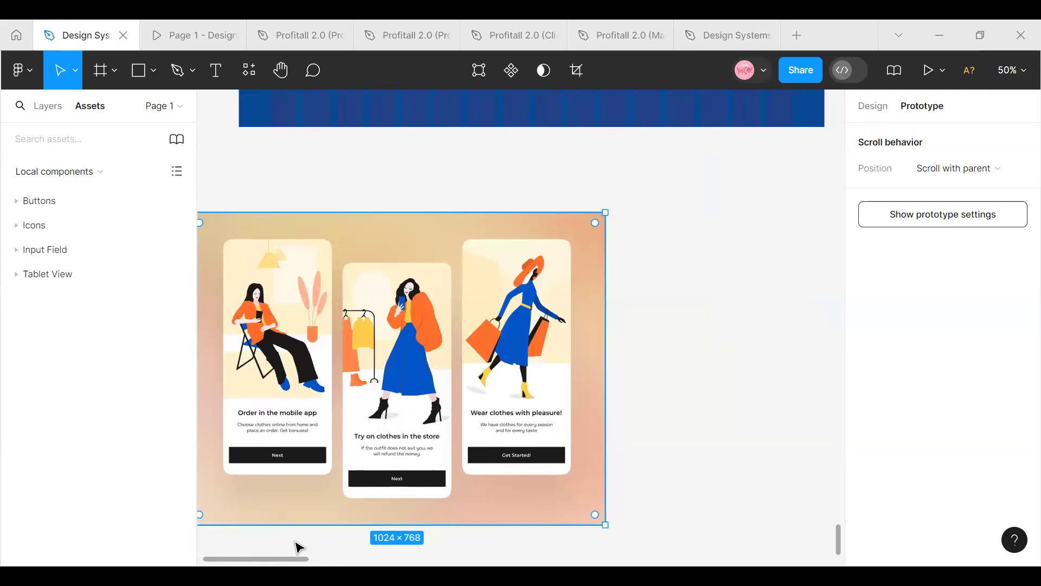
left_click_drag(227, 557, 218, 552)
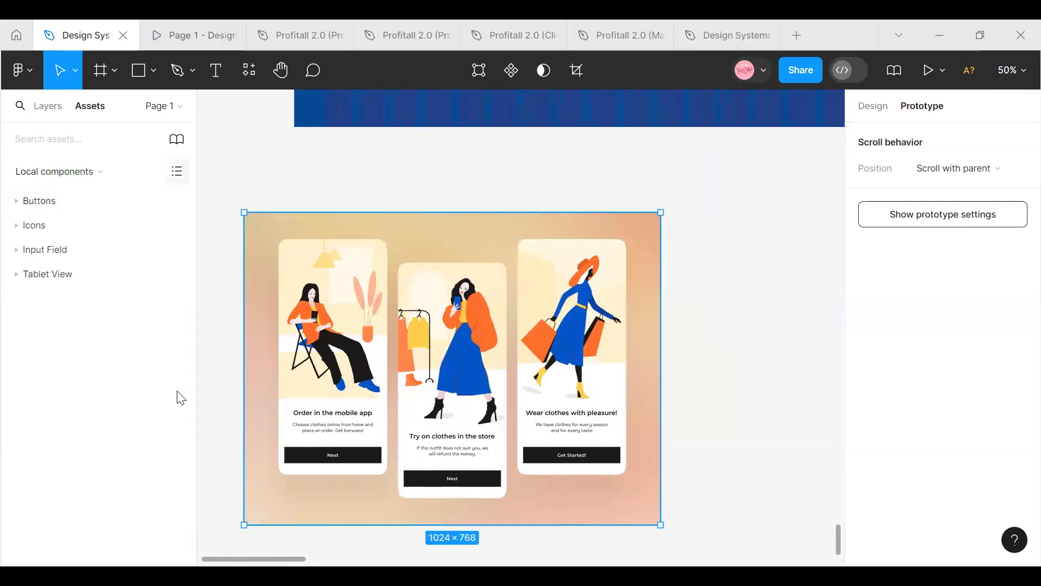
left_click(108, 70)
left_click(108, 107)
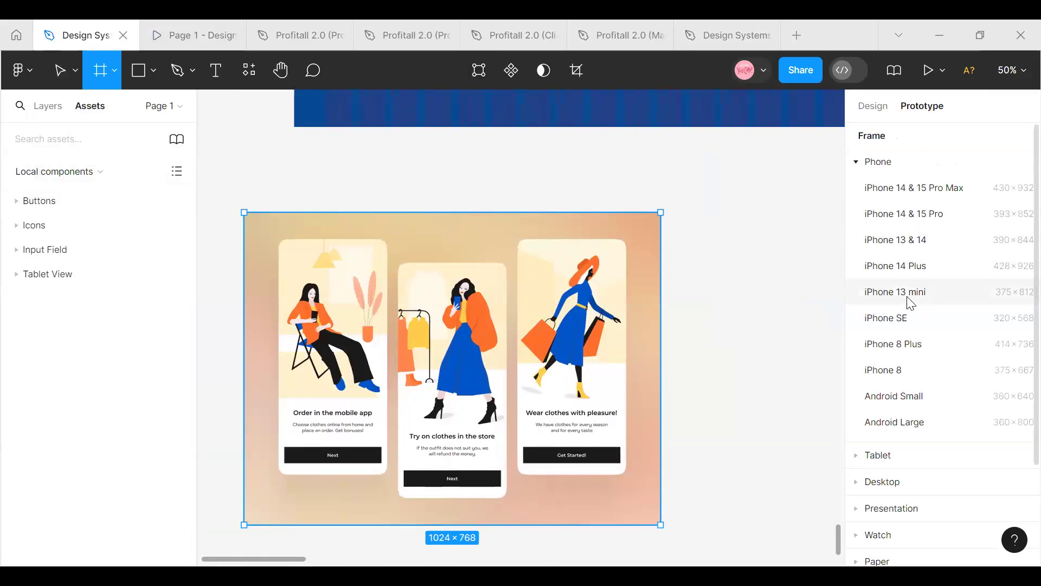
left_click(915, 295)
left_click_drag(790, 333, 803, 281)
left_click(873, 105)
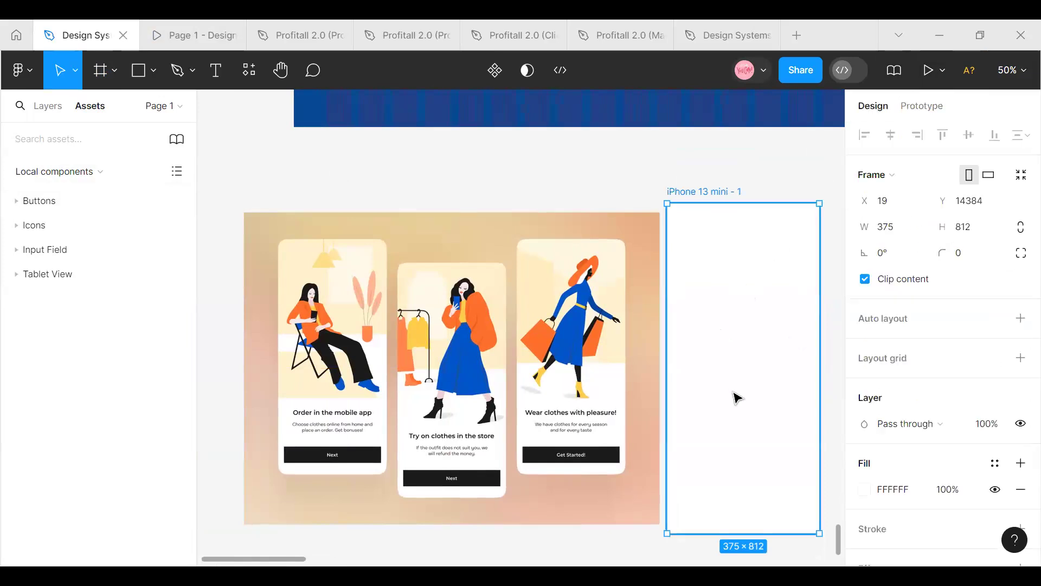
left_click_drag(727, 413, 727, 421)
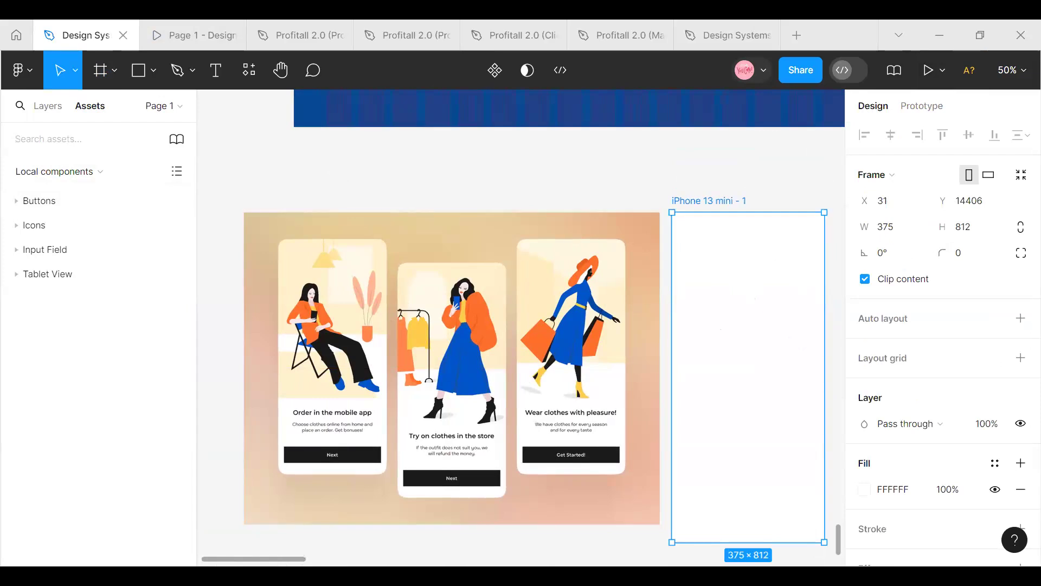
Fill the iPhone 13 mini frame with cream FFEDBF, sampled from the onboarding image's "Wear clothes with pleasure!" screen background
left_click_drag(266, 562, 300, 562)
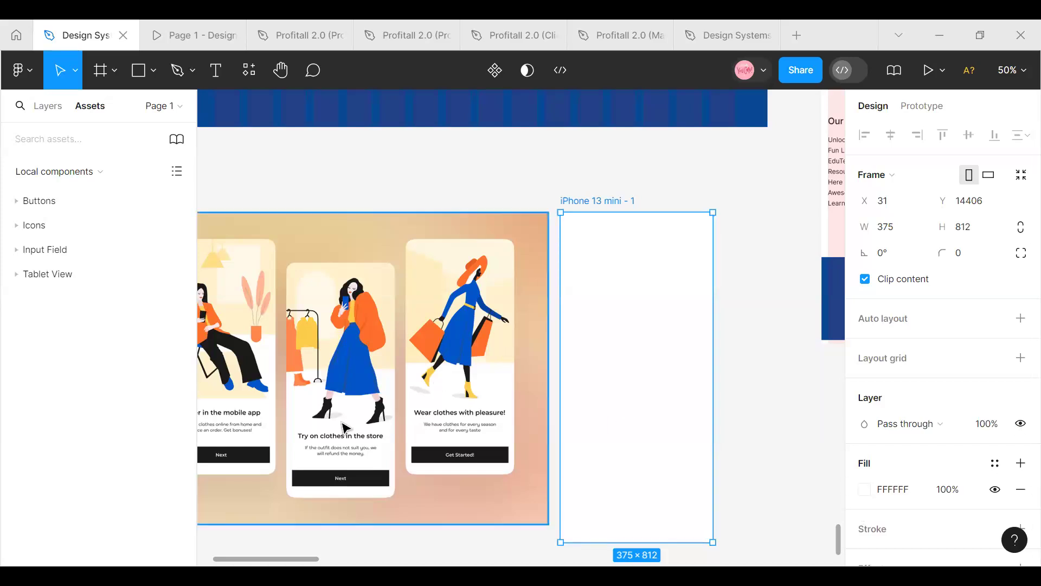
left_click(864, 489)
left_click(672, 381)
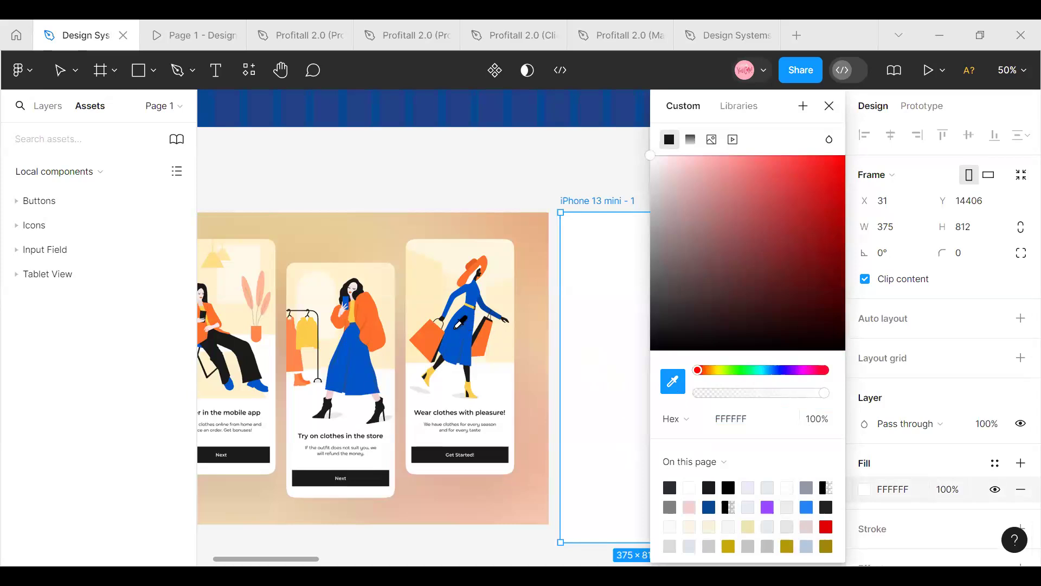
left_click(456, 327)
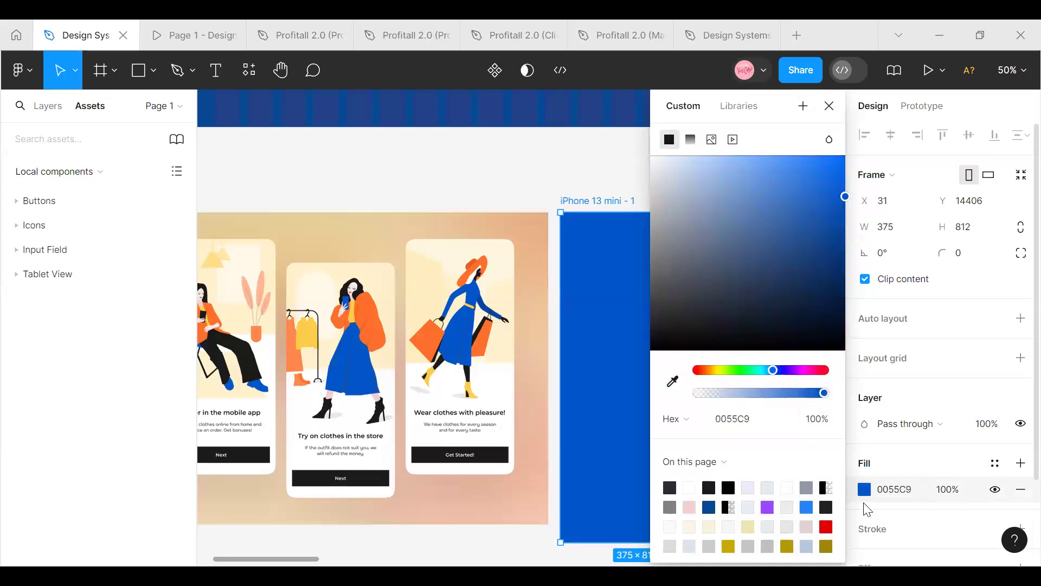
key("i")
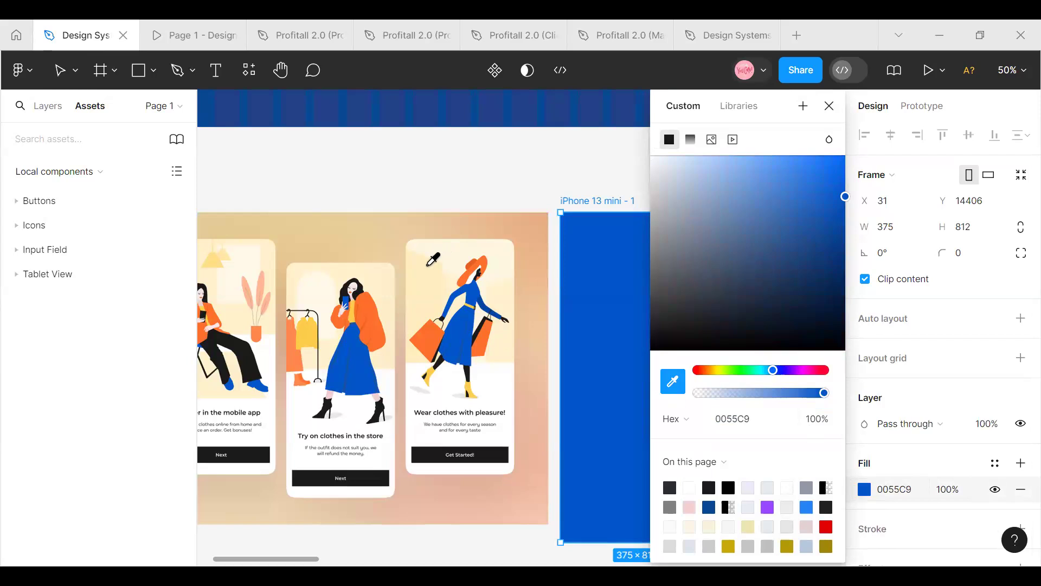
left_click(431, 281)
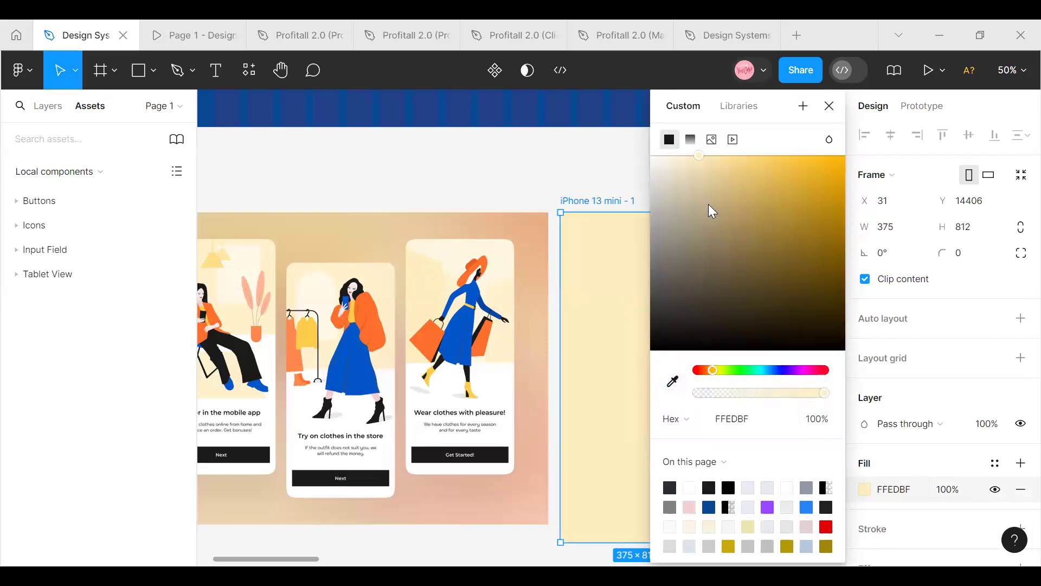
left_click(830, 107)
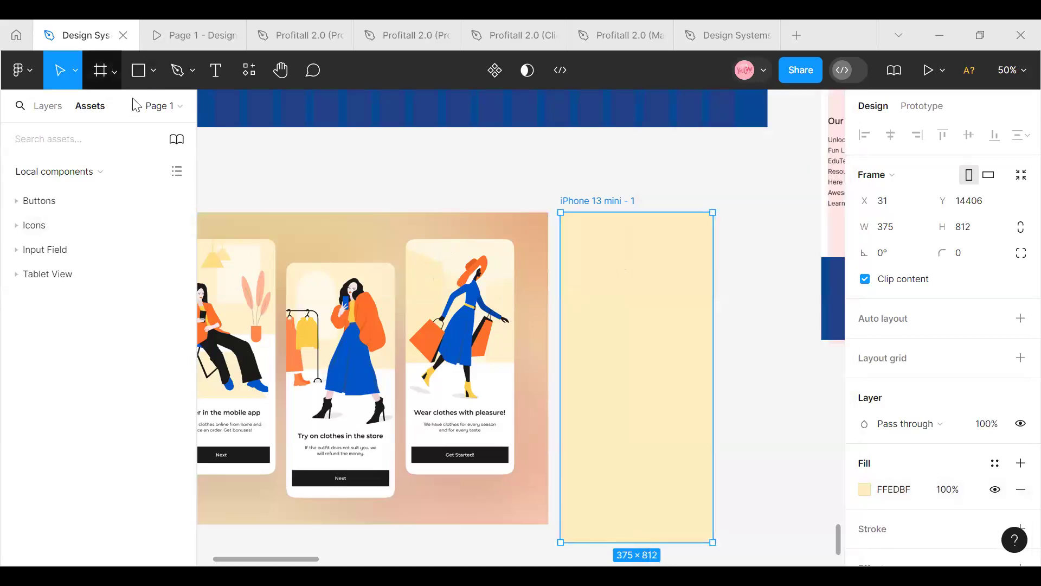
Add the text "Fashion" near the middle of the cream iPhone 13 mini frame
left_click(114, 71)
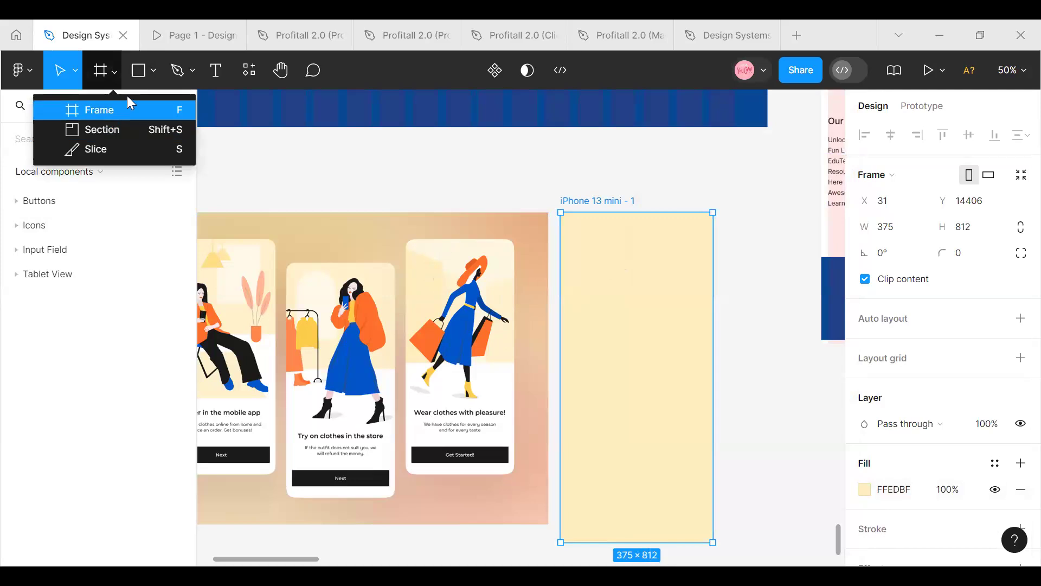
key("t")
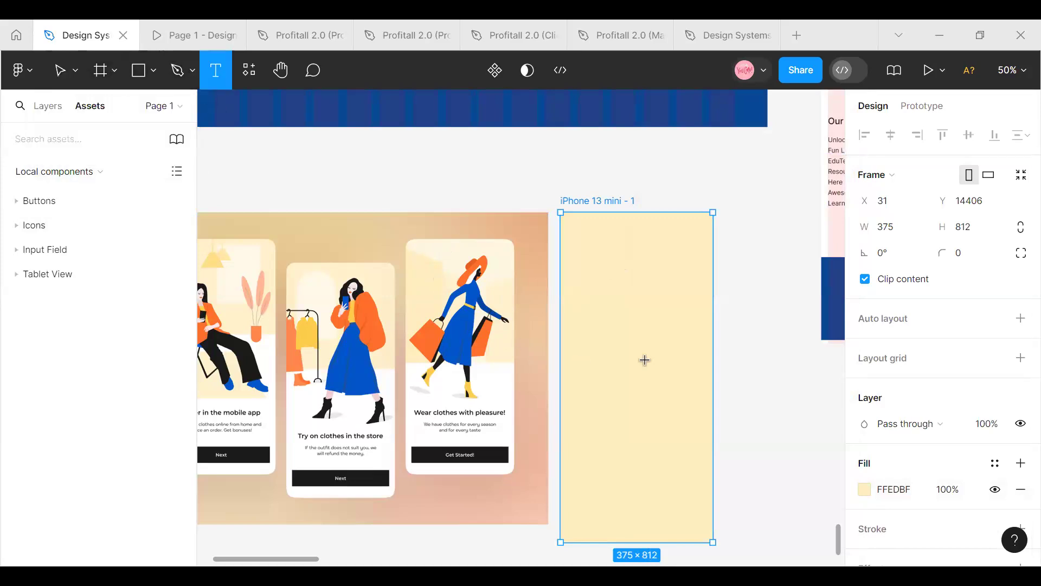
left_click(614, 342)
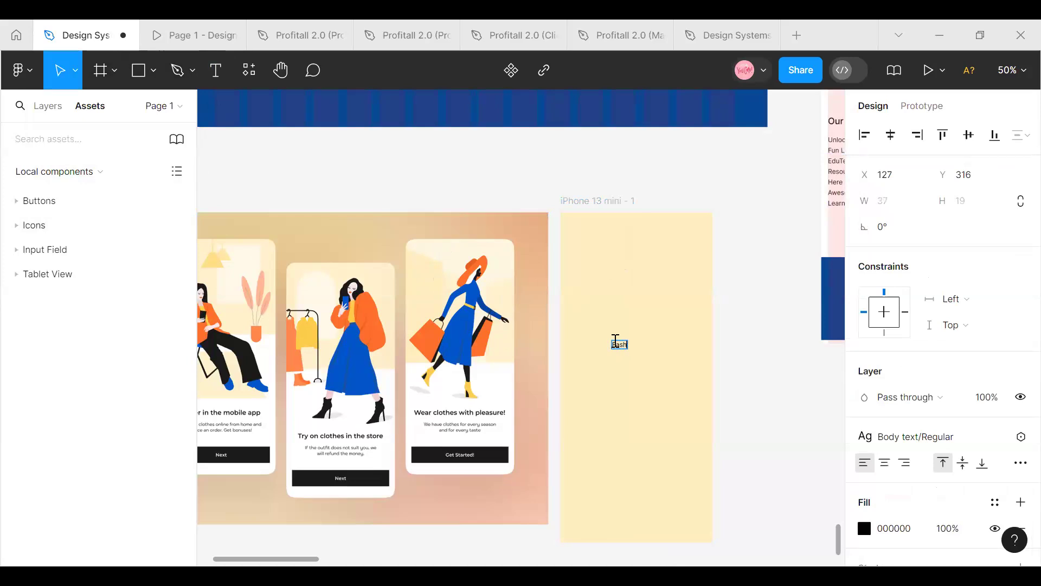
key("Escape")
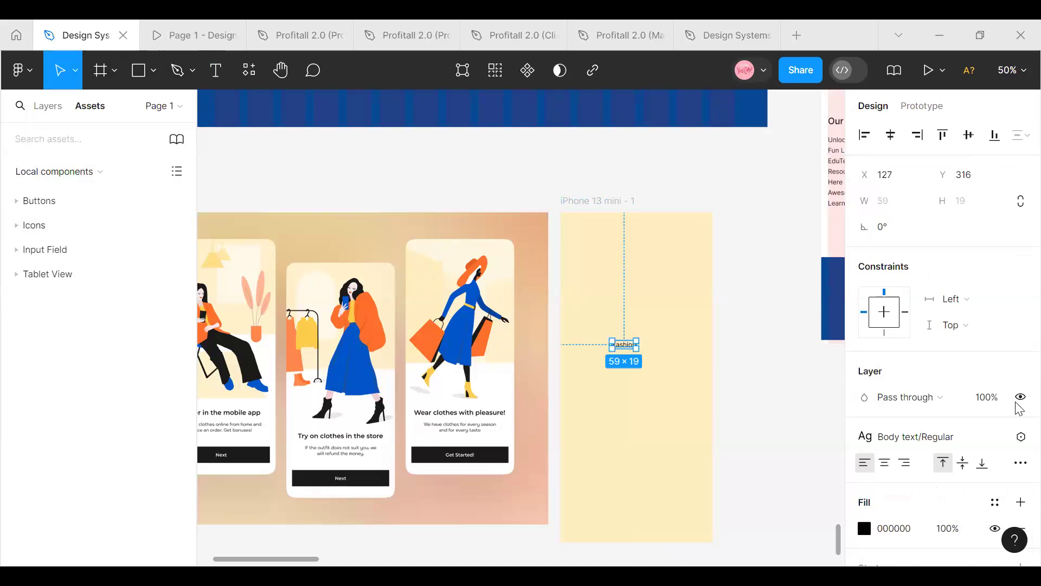
Detach the "Fashion" text from its Body text style to format it Bold at size 40, and centre it horizontally in the frame
left_click(996, 437)
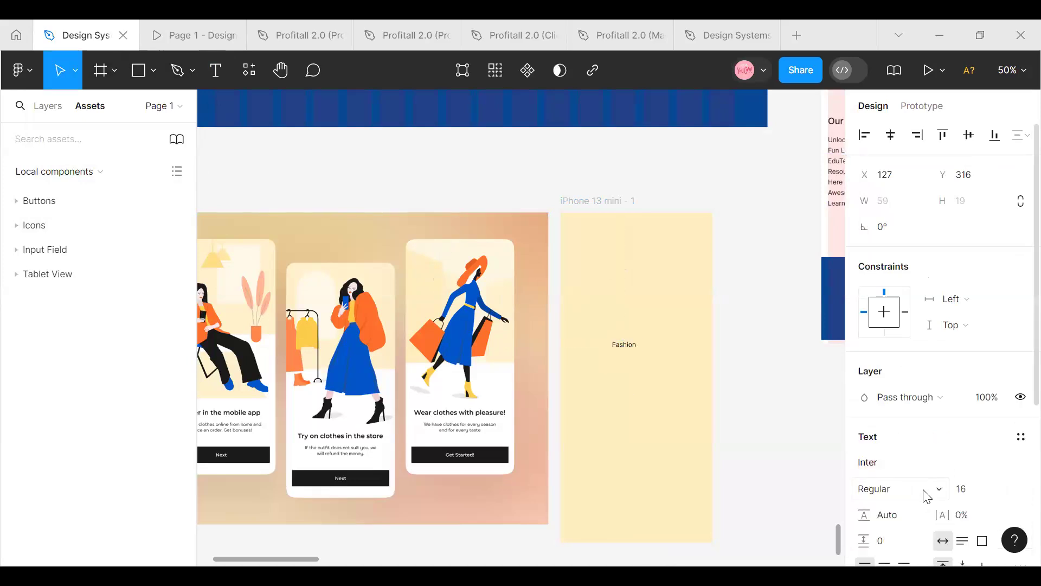
left_click(937, 495)
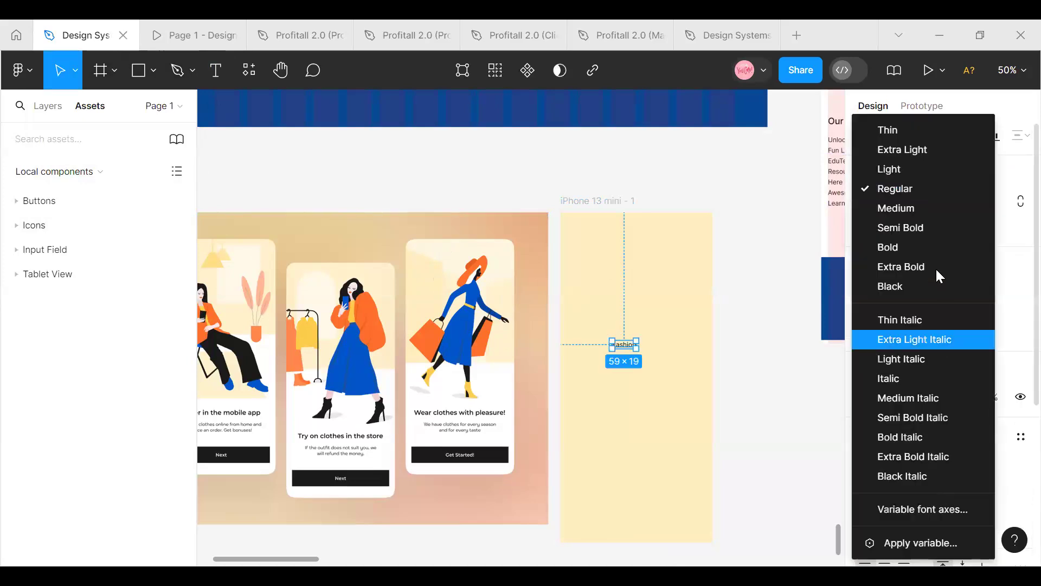
left_click(922, 243)
left_click(998, 490)
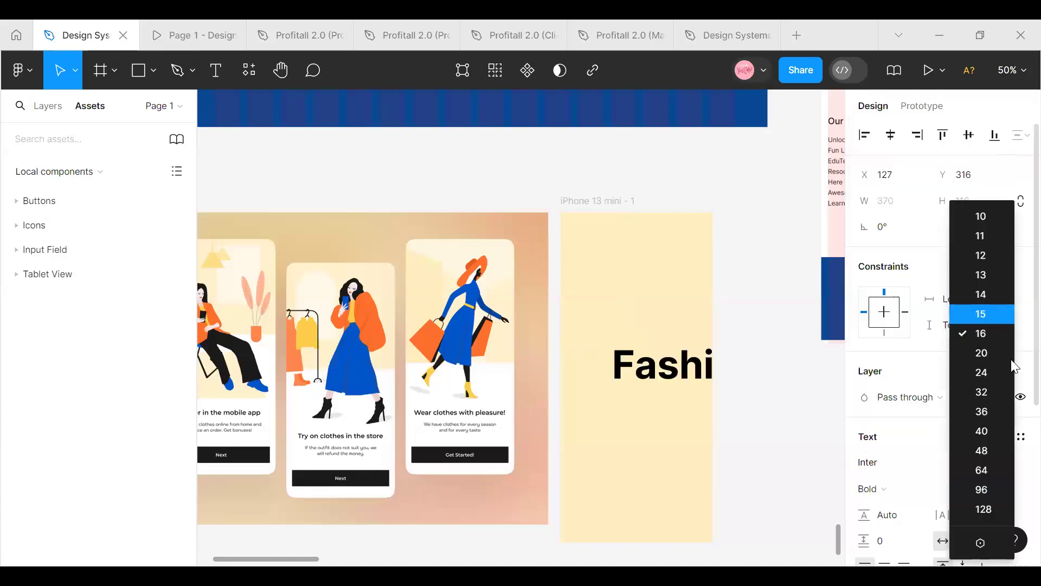
left_click(984, 430)
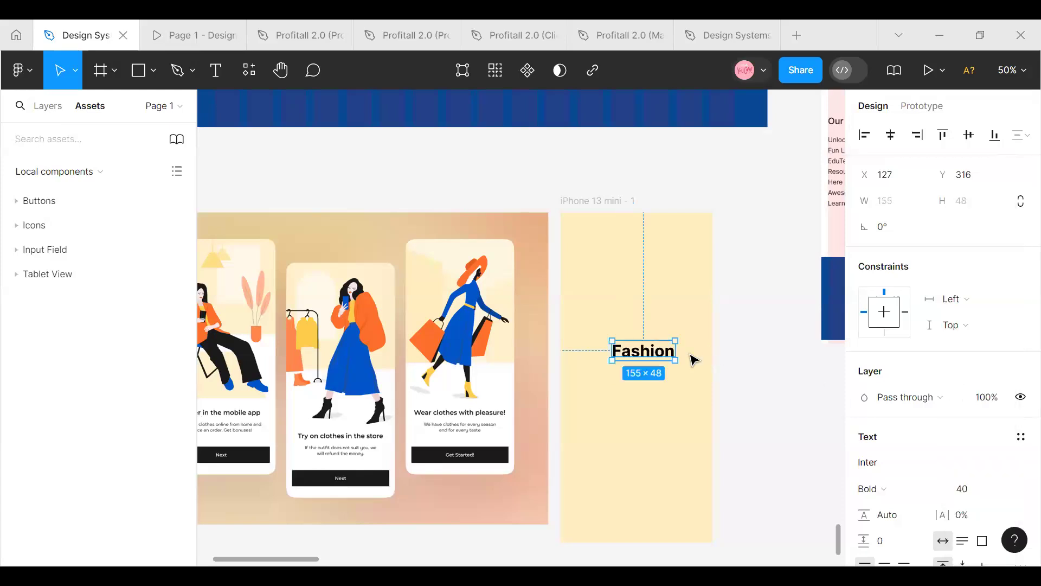
left_click_drag(667, 353, 655, 354)
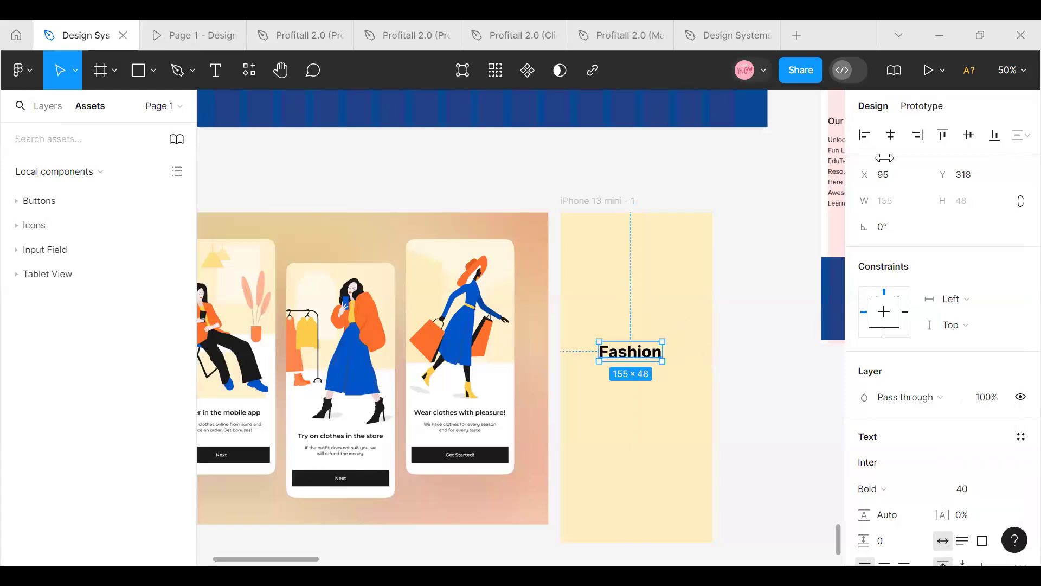
left_click(892, 137)
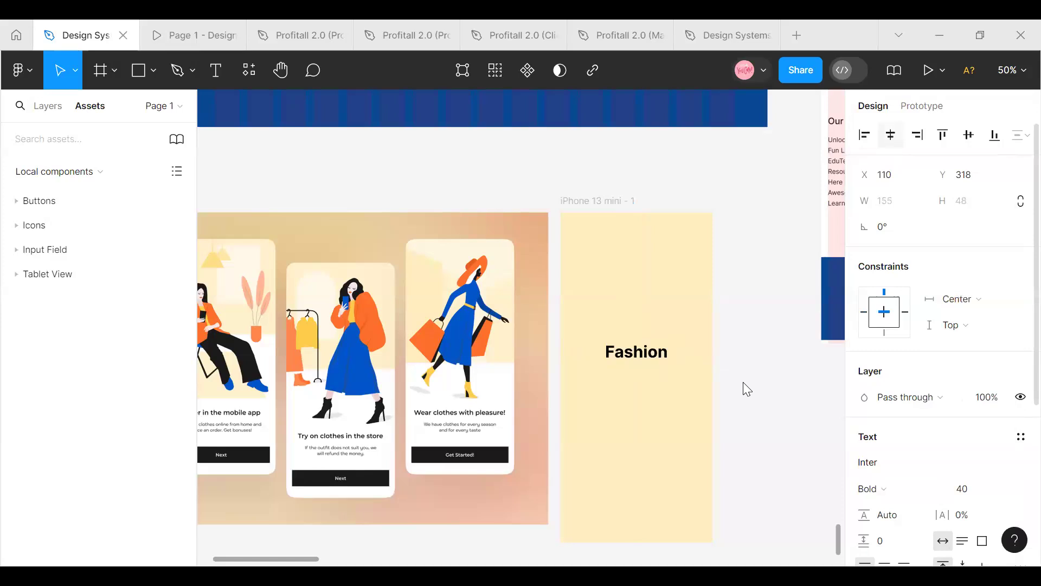
Try the Black Italic and Italic styles on the "Fashion" text and restore Bold
left_click(941, 493)
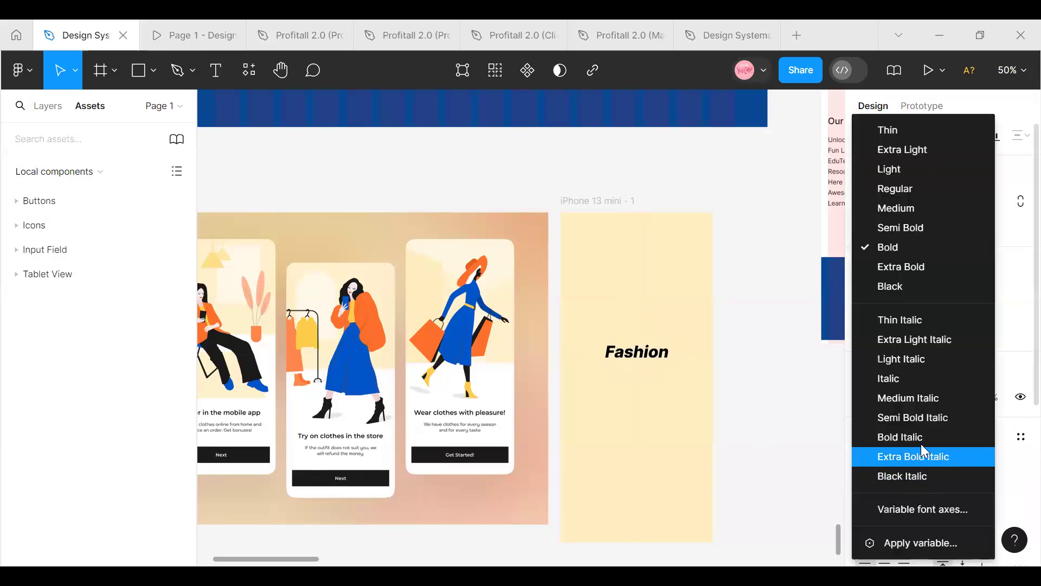
left_click(913, 479)
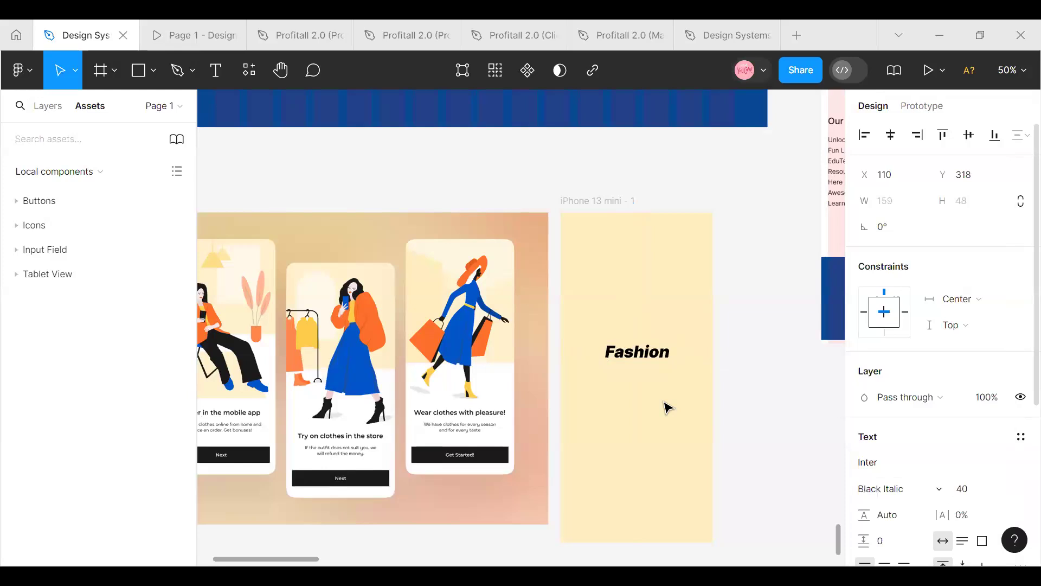
left_click(943, 491)
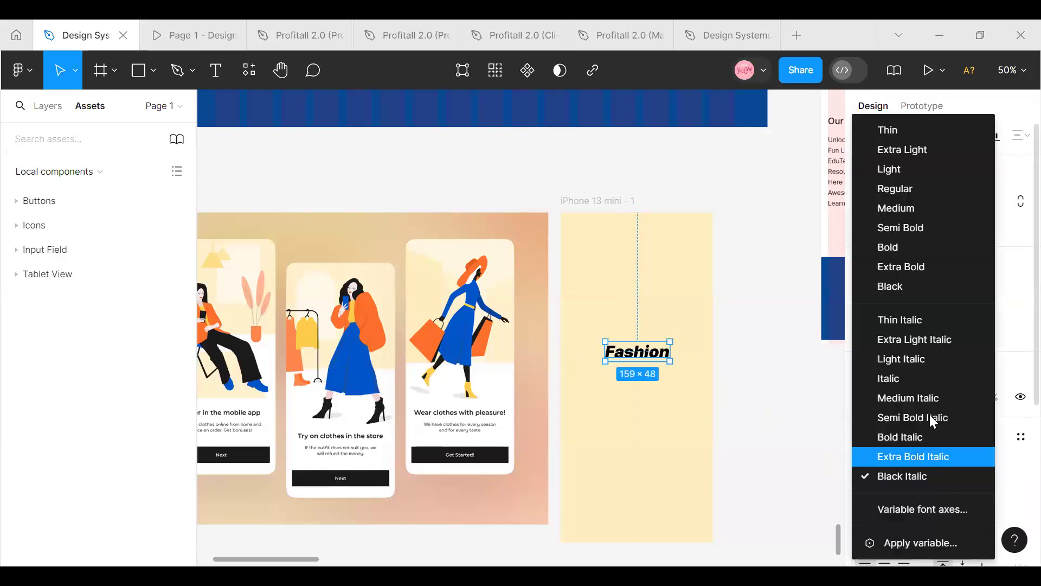
left_click(925, 382)
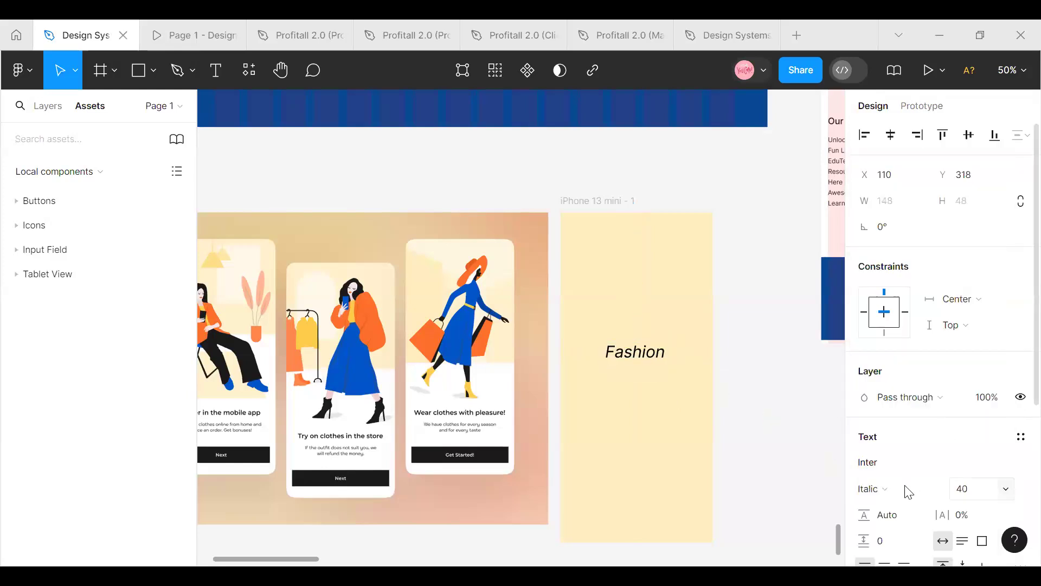
left_click(942, 490)
left_click(903, 246)
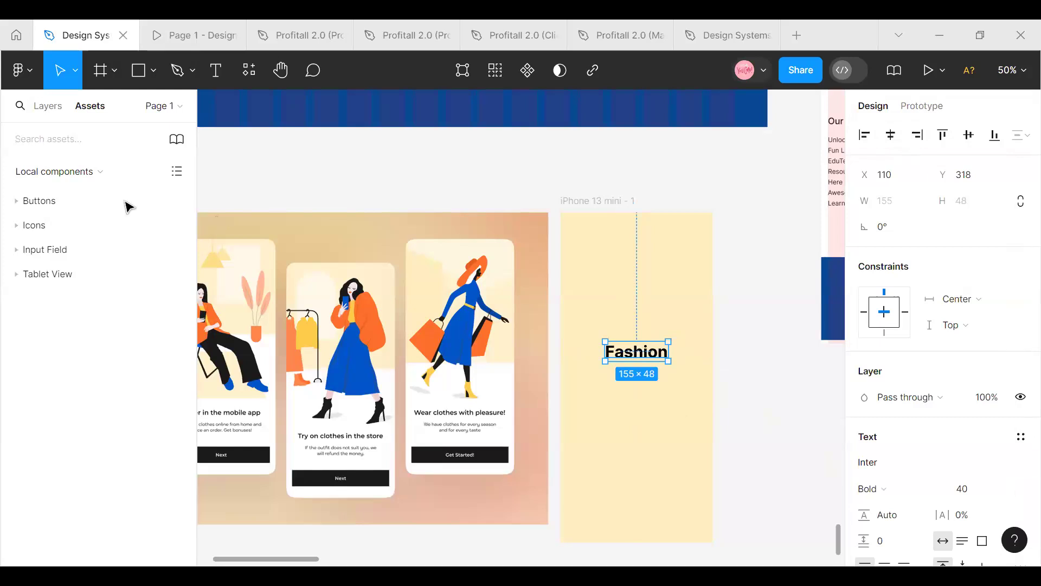
Search the local component assets for "Fahion" and reselect the "Fashion" text on the cream frame
key("Escape")
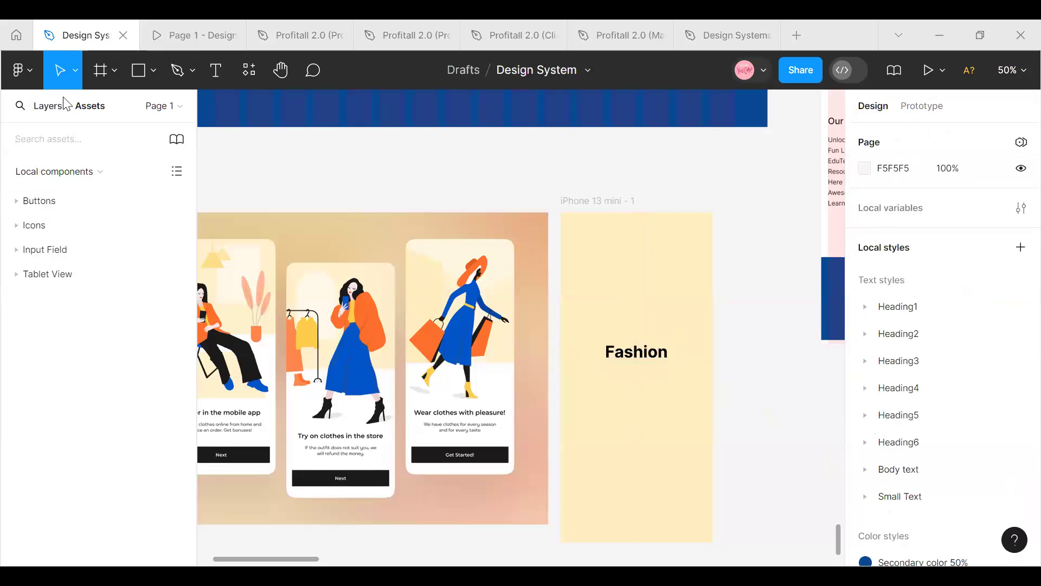
left_click(49, 136)
type("Fahion")
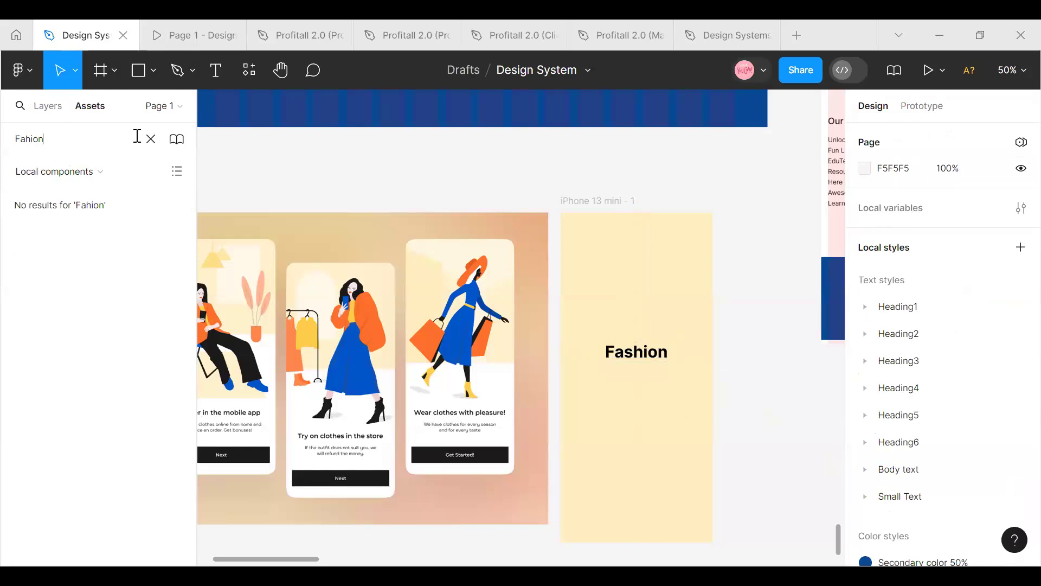
left_click(632, 356)
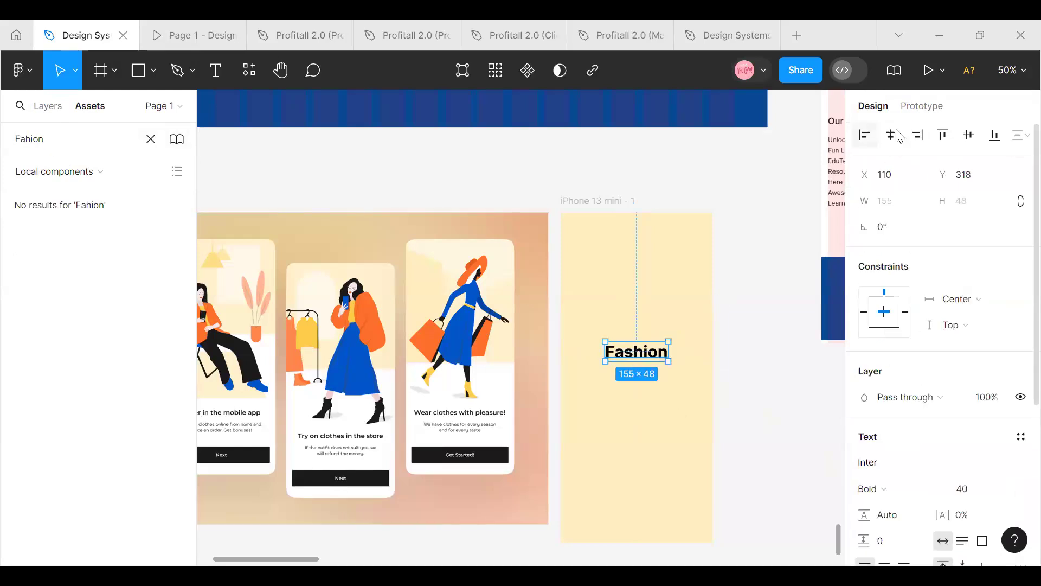
scroll(1004, 407, "down", 5)
Rename the cream iPhone 13 mini frame as "Splash Screen"
left_click(609, 205)
double_click(601, 202)
type("S")
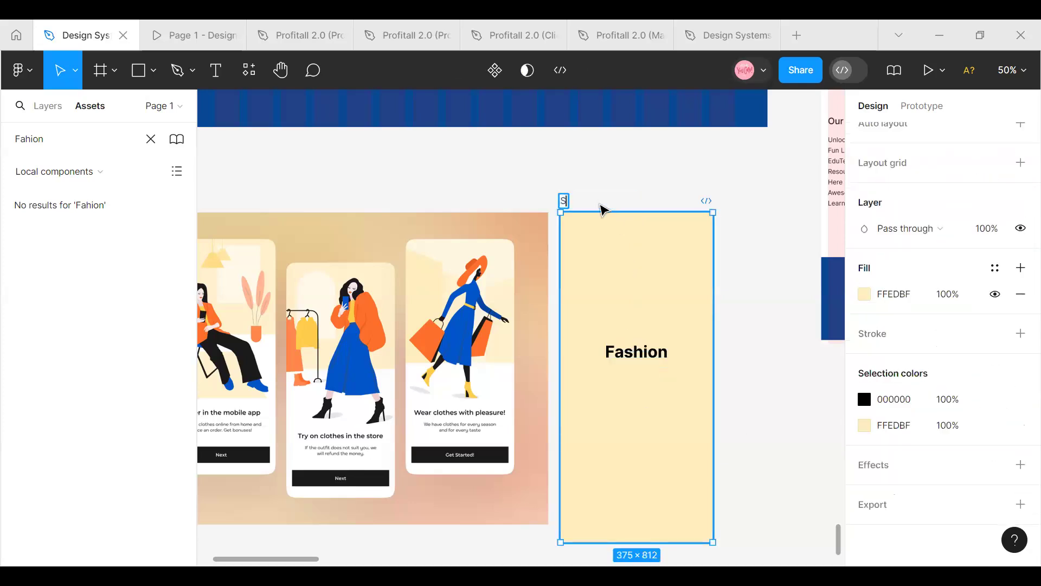
type("plash Screen")
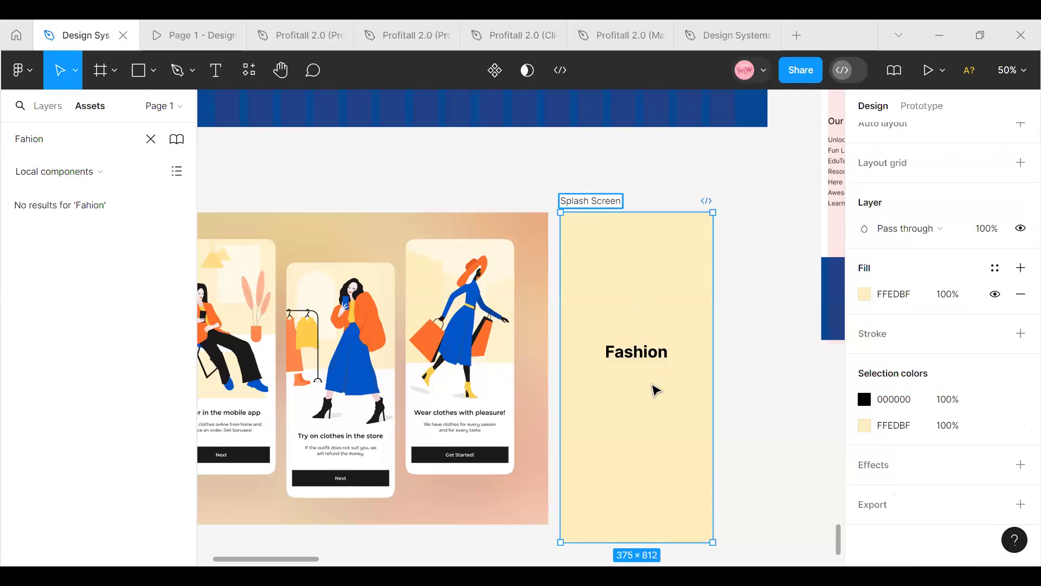
Move the Splash Screen frame directly below the onboarding reference image, aligned with the image's left edge
left_click_drag(299, 560, 303, 559)
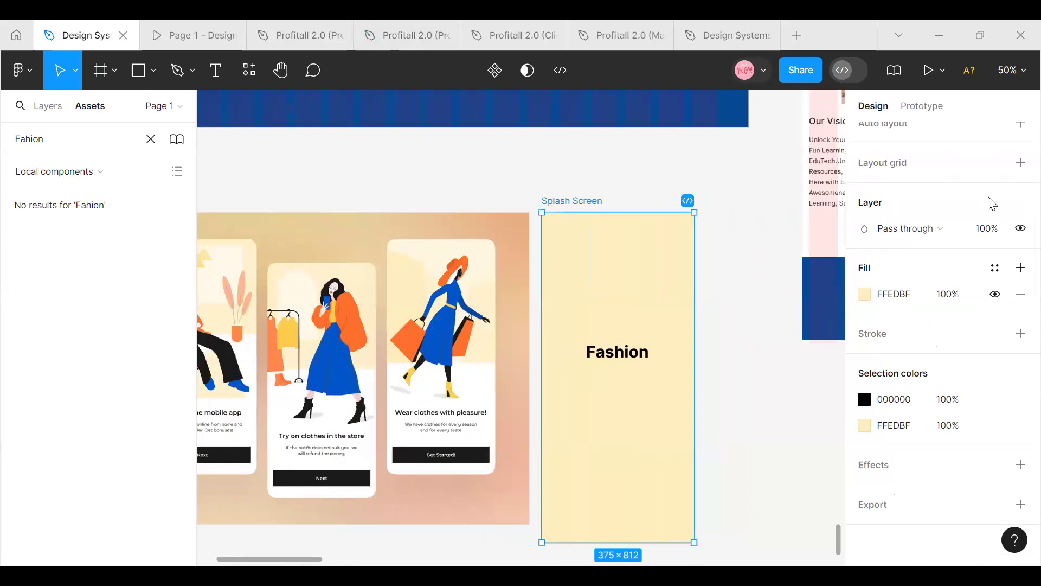
mouse_move(316, 559)
left_mouse_down()
mouse_move(346, 560)
mouse_move(304, 560)
left_mouse_up()
mouse_move(672, 272)
left_mouse_down()
mouse_move(671, 347)
mouse_move(693, 344)
mouse_move(690, 262)
mouse_move(682, 266)
left_mouse_up()
left_click_drag(295, 560, 323, 558)
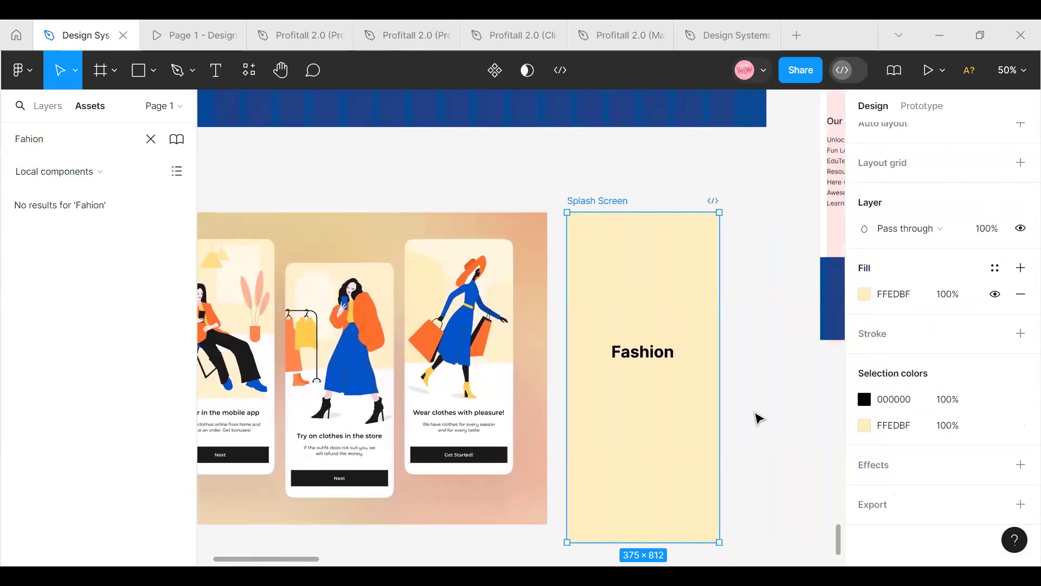
left_click_drag(233, 560, 223, 559)
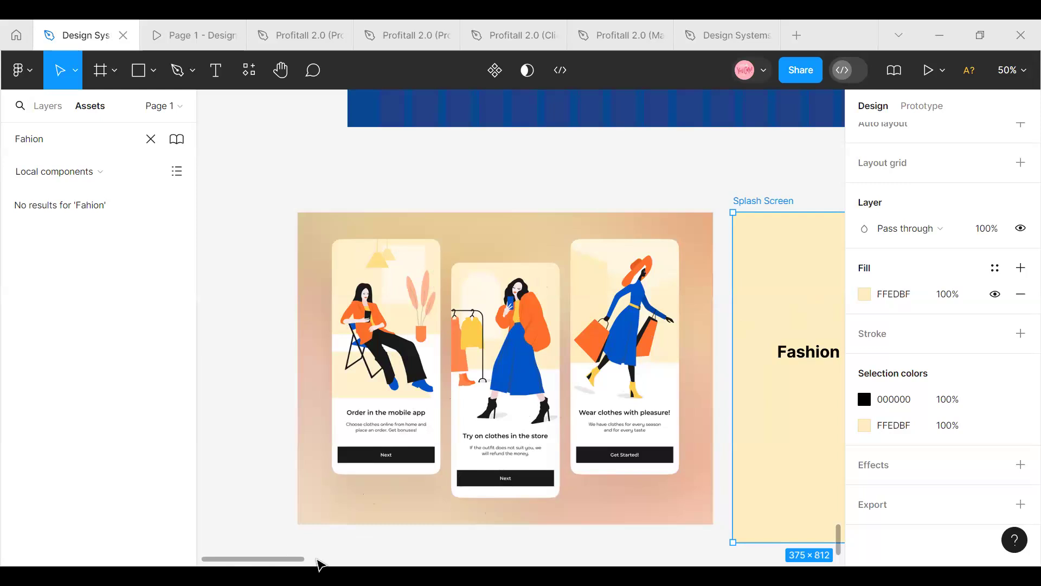
scroll(326, 530, "right", 5)
left_click_drag(573, 293, 445, 506)
Duplicate the Splash Screen frame beside the original and fill the copy with the White color style
key("ctrl+d")
scroll(444, 506, "down", 4)
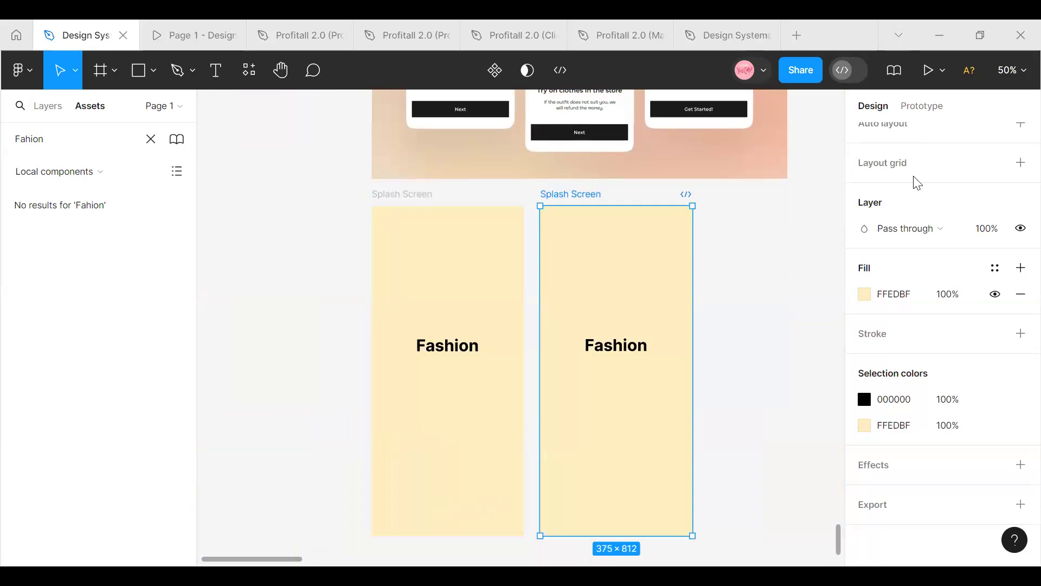
left_click(997, 266)
scroll(695, 401, "up", 3)
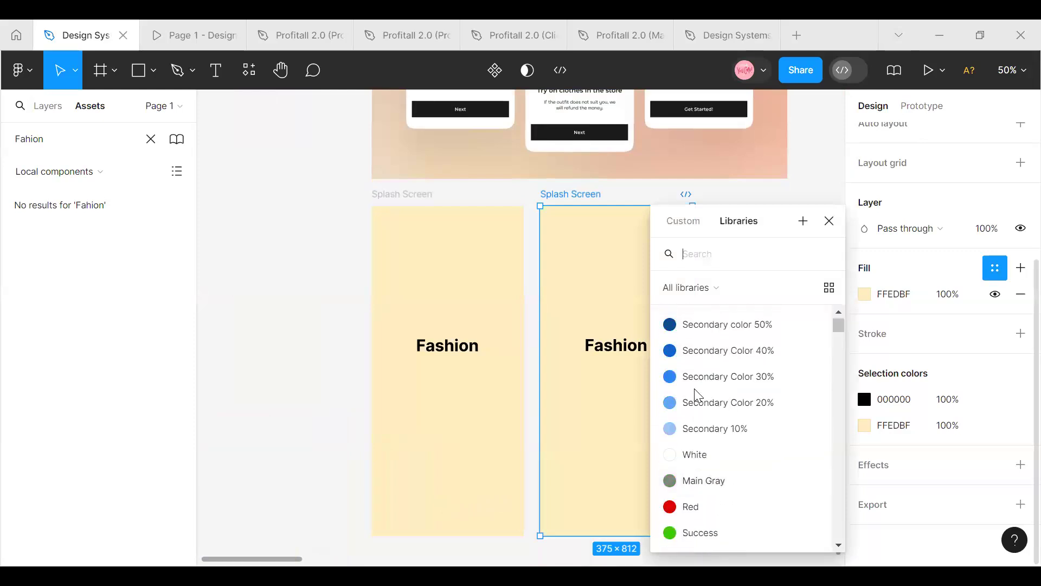
left_click(699, 458)
Delete the "Fashion" text from the white frame copy and rename that frame as "Onboarding 1"
left_click(649, 352)
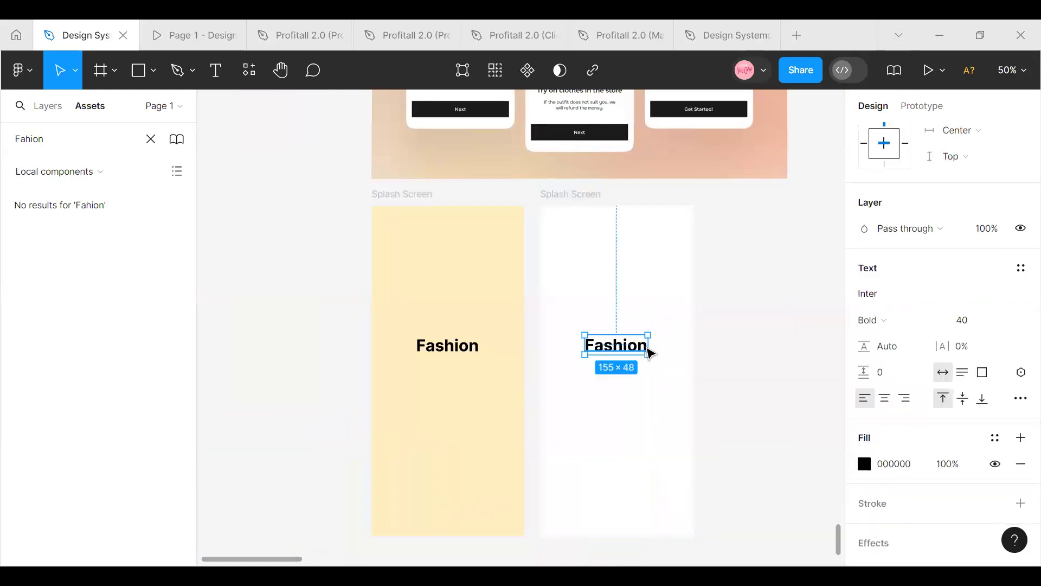
key("Delete")
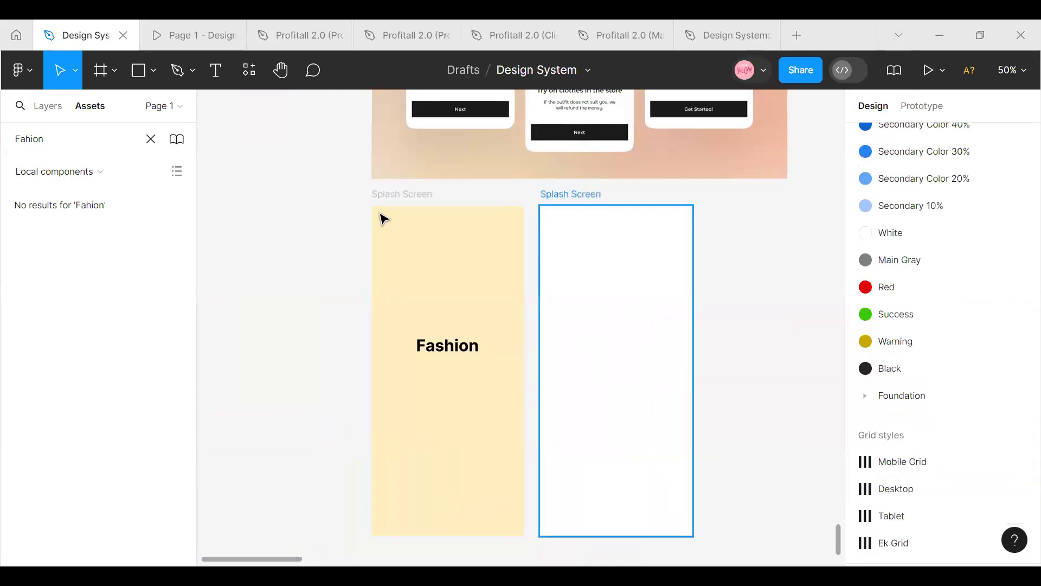
double_click(564, 196)
type("O")
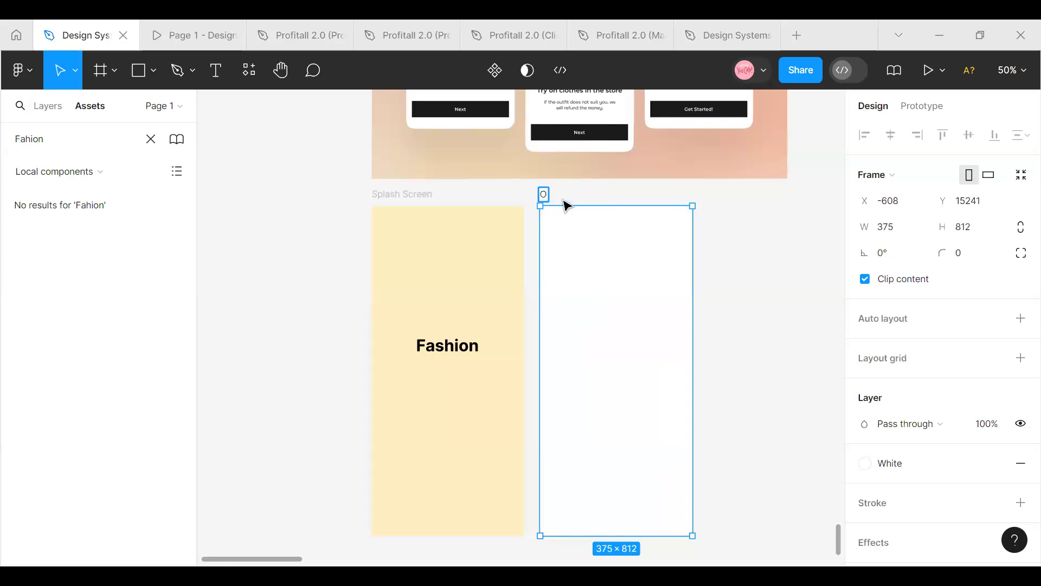
type("nboarding 1")
scroll(640, 314, "up", 5)
scroll(651, 434, "down", 2)
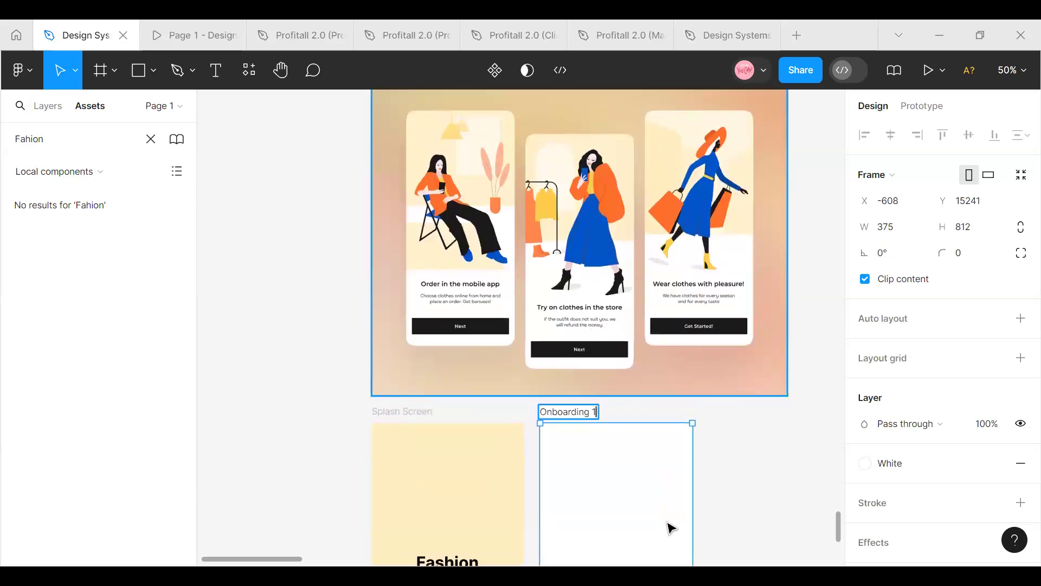
Launch the Storyset by Freepik plugin with the Onboarding 1 frame selected
scroll(634, 430, "down", 2)
right_click(638, 390)
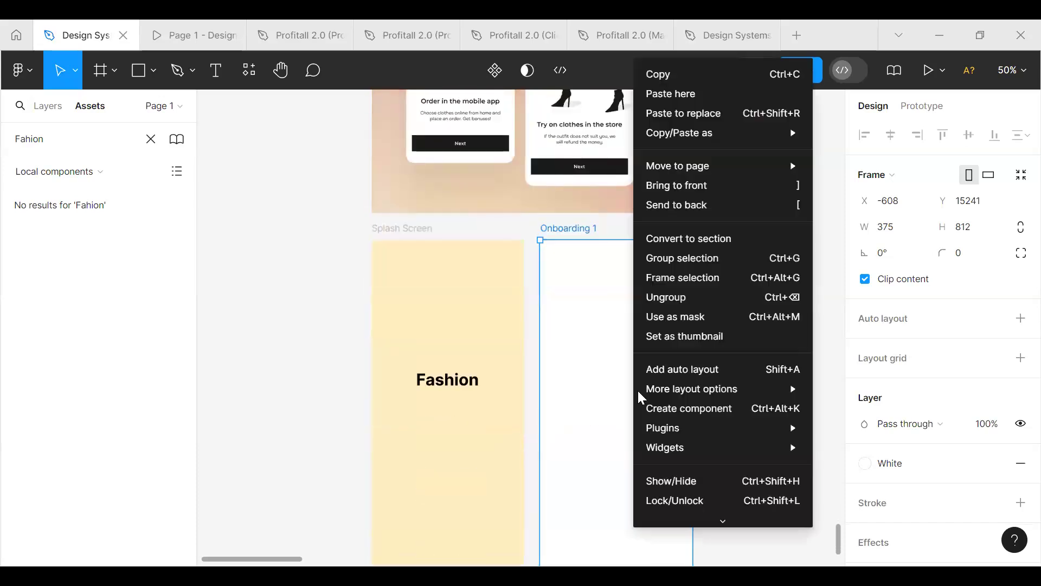
mouse_move(659, 426)
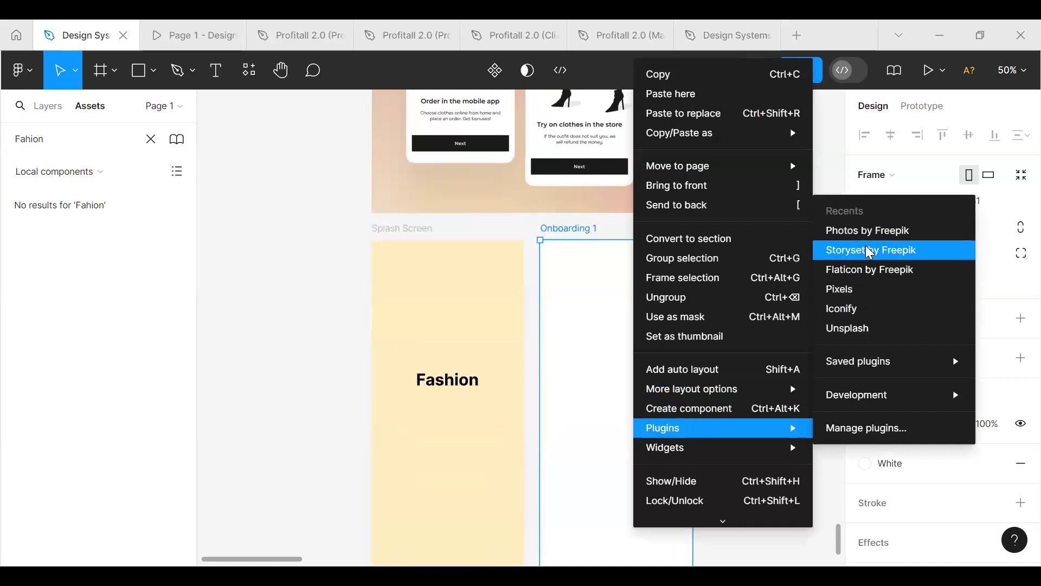
left_click(849, 259)
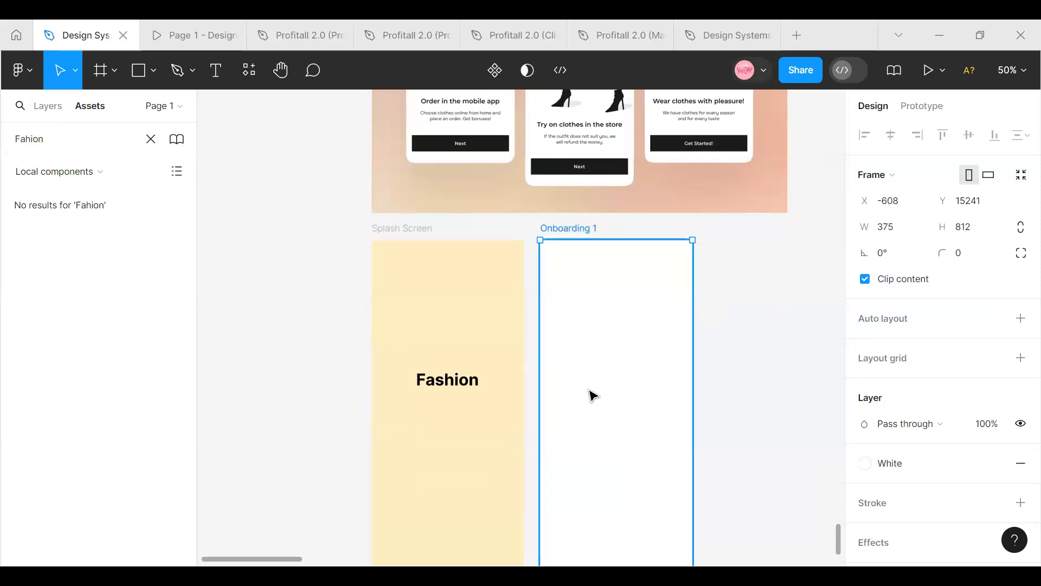
scroll(593, 398, "down", 1)
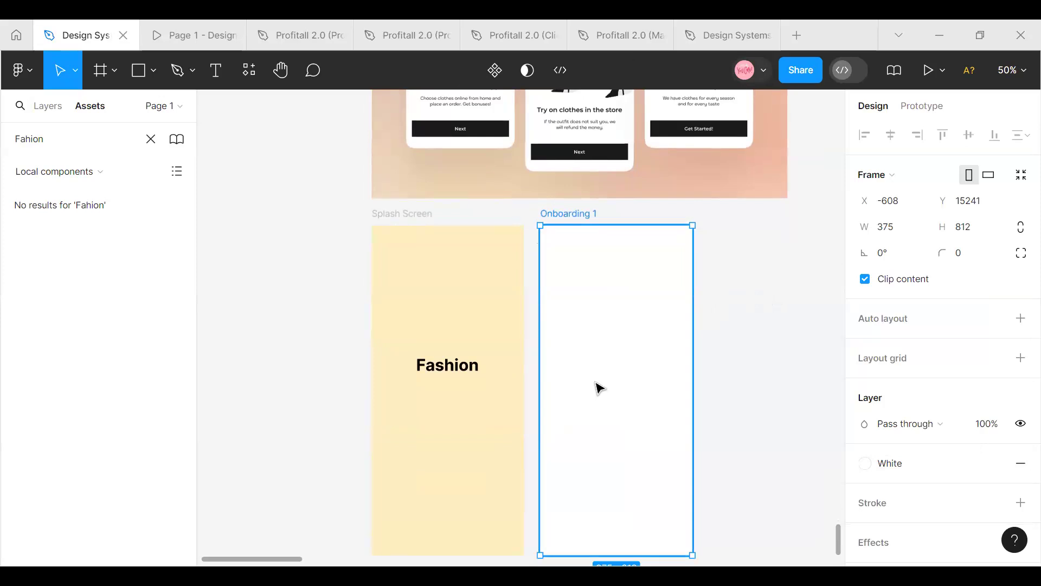
right_click(604, 386)
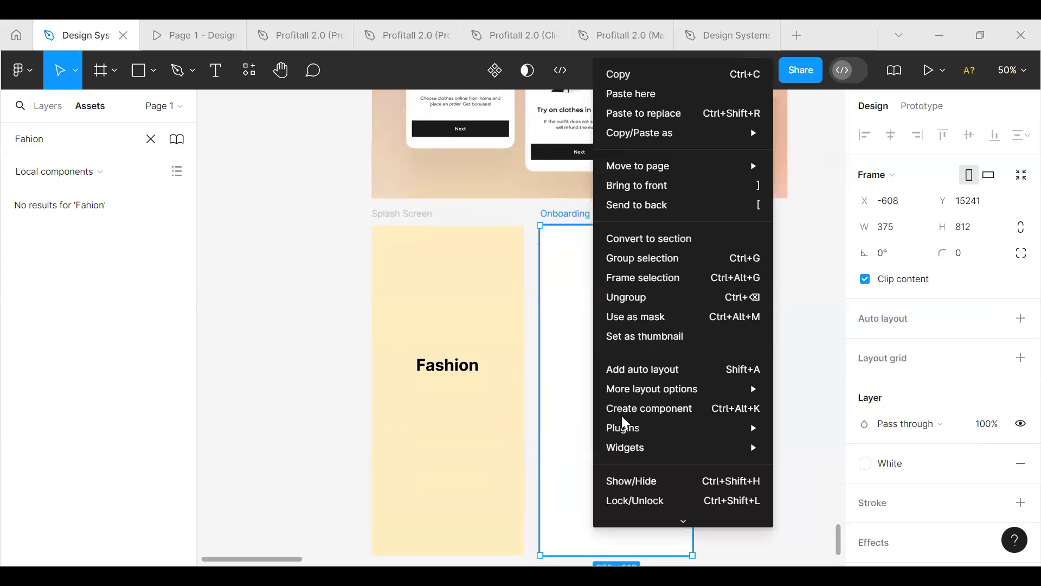
mouse_move(628, 429)
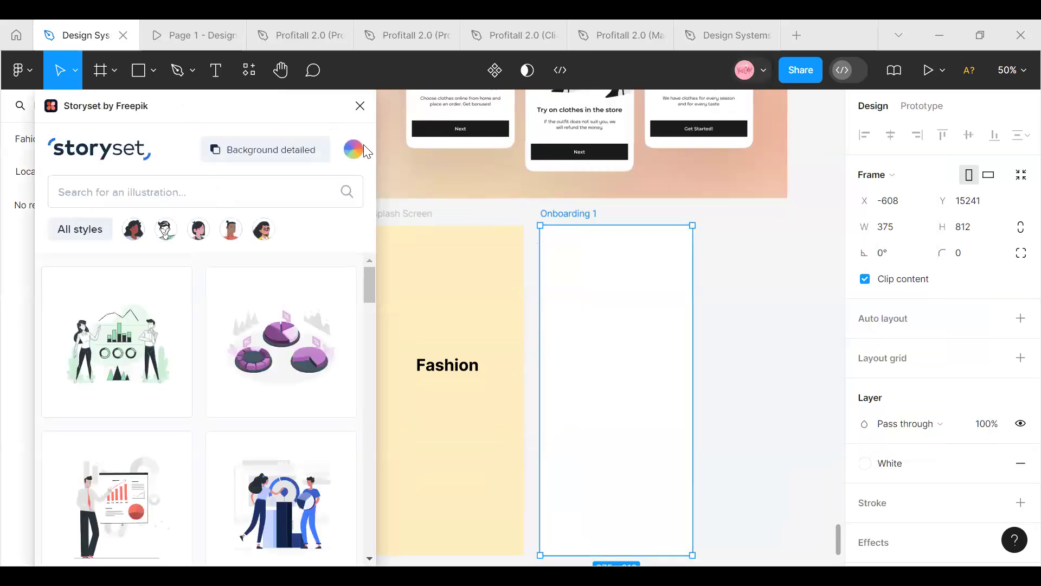
Draw a small frame of about 120 × 66 on the empty canvas beside the Onboarding 1 frame
scroll(567, 350, "up", 3)
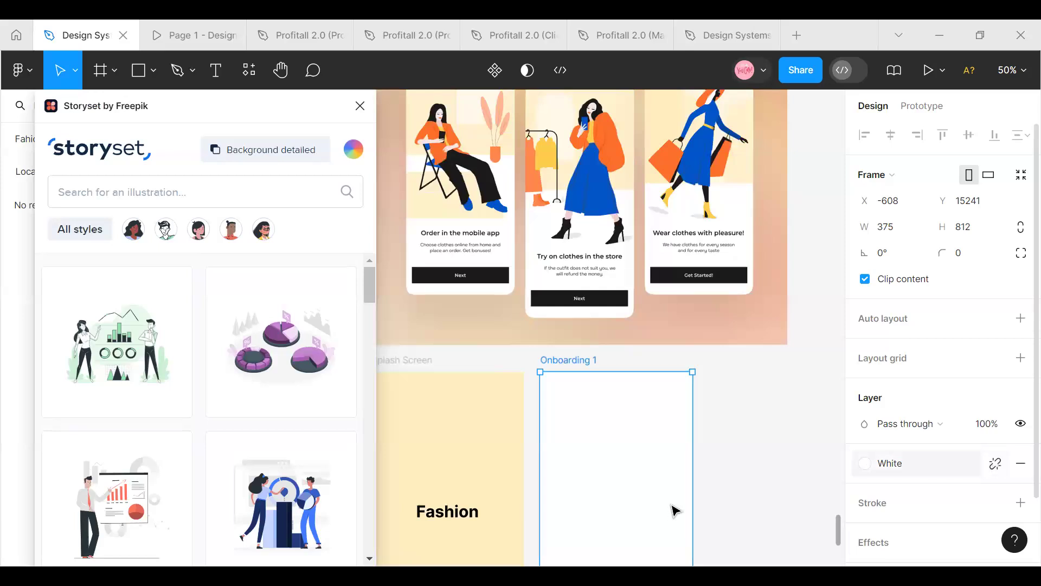
left_click(744, 477)
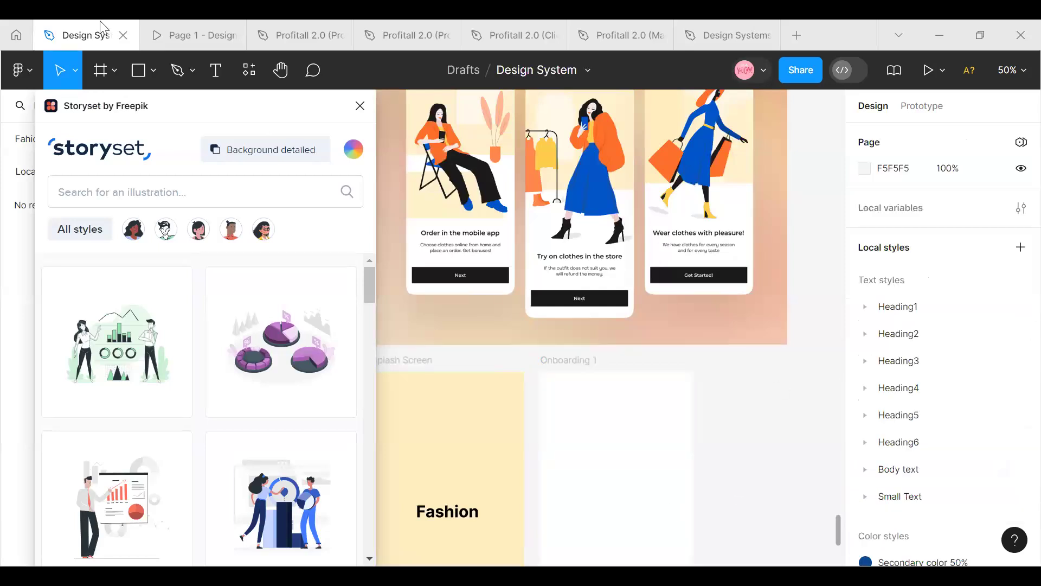
left_click(114, 70)
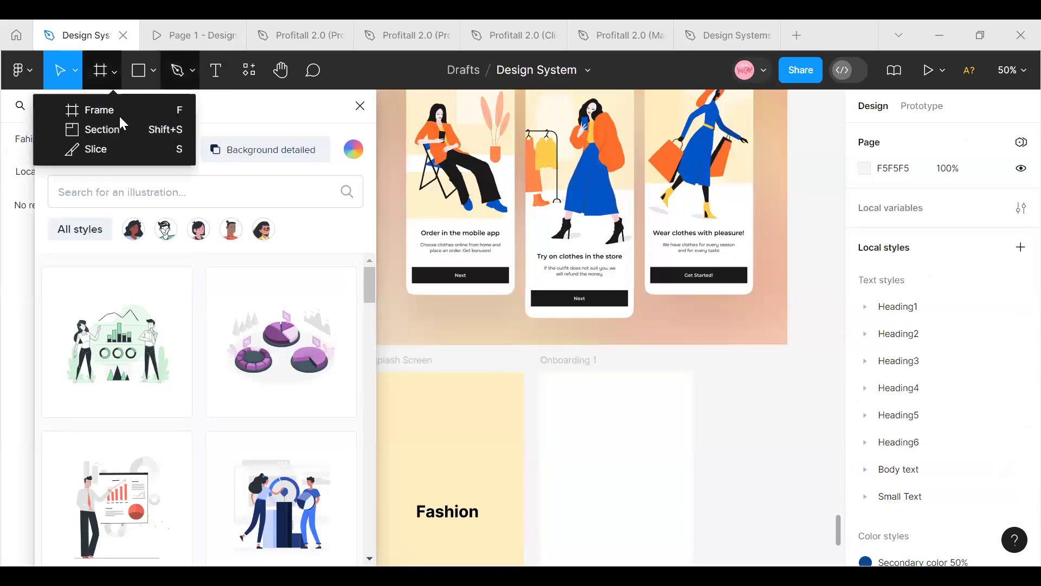
left_click(141, 76)
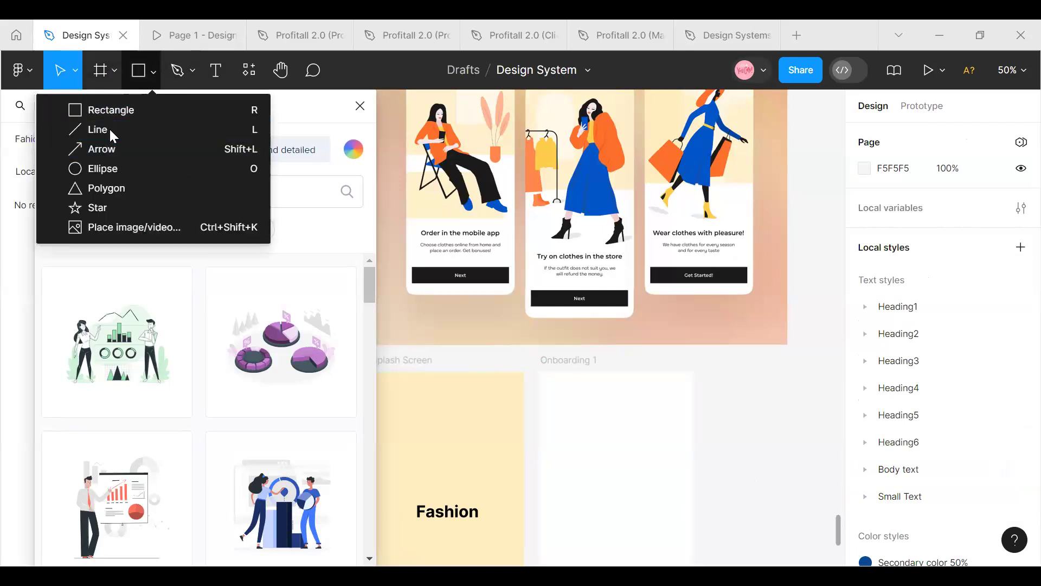
left_click(114, 70)
left_click(103, 109)
left_click_drag(708, 372, 758, 398)
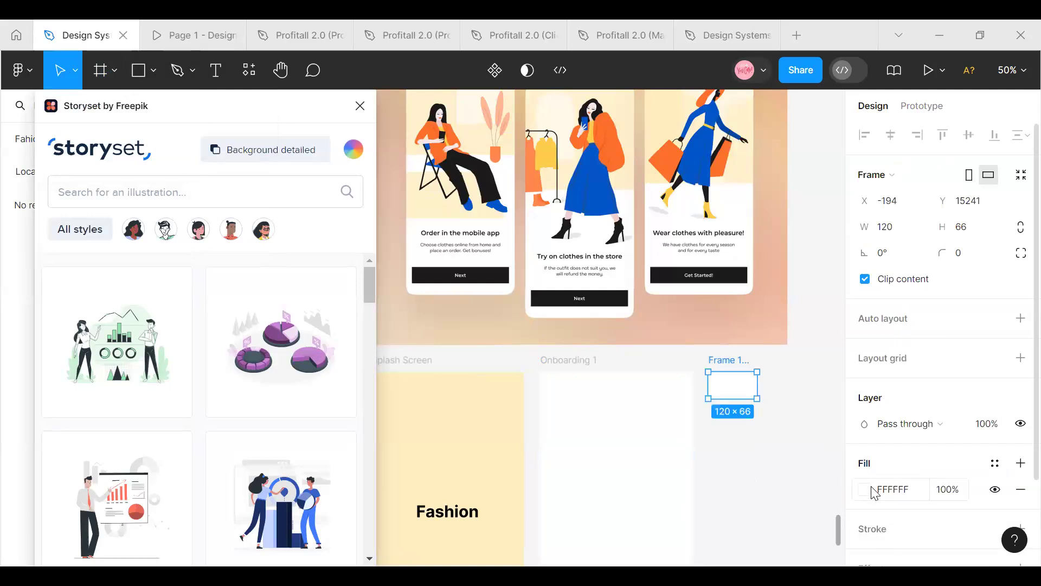
Fill the small frame with the blue 0055C9 sampled from the woman's skirt in the middle onboarding reference
left_click(869, 492)
left_click(867, 490)
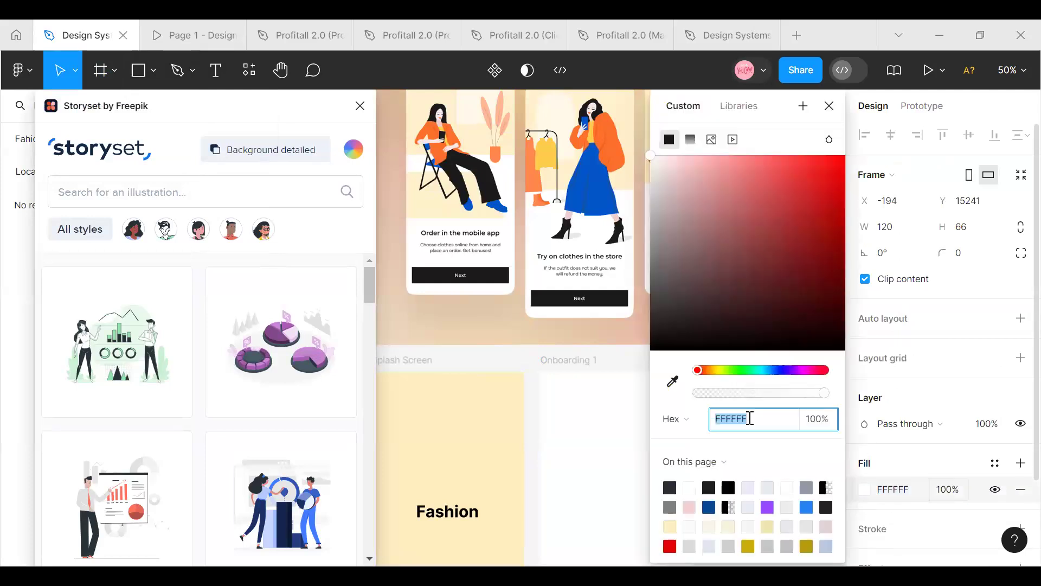
left_click(673, 381)
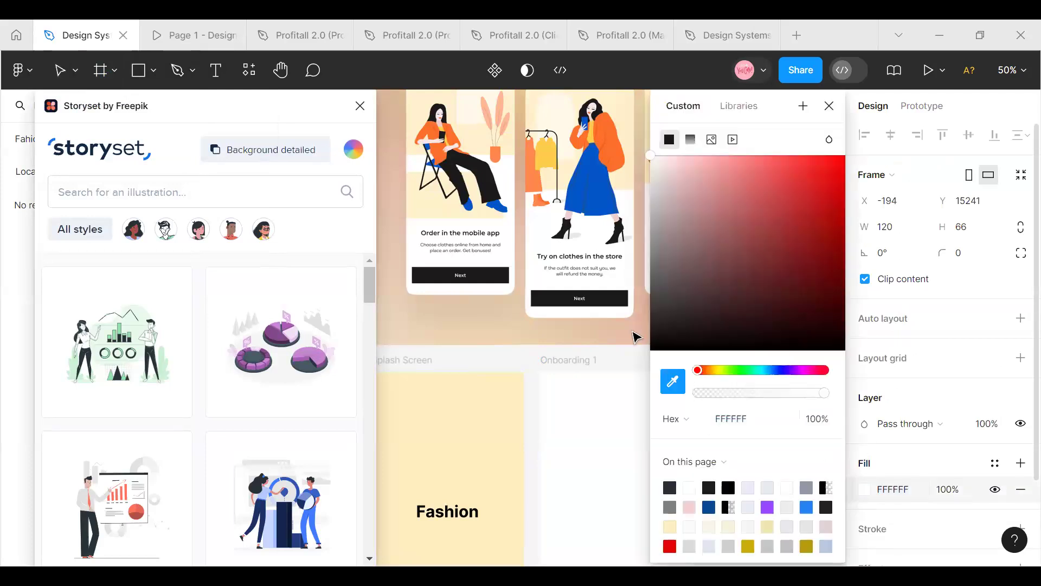
left_click(587, 181)
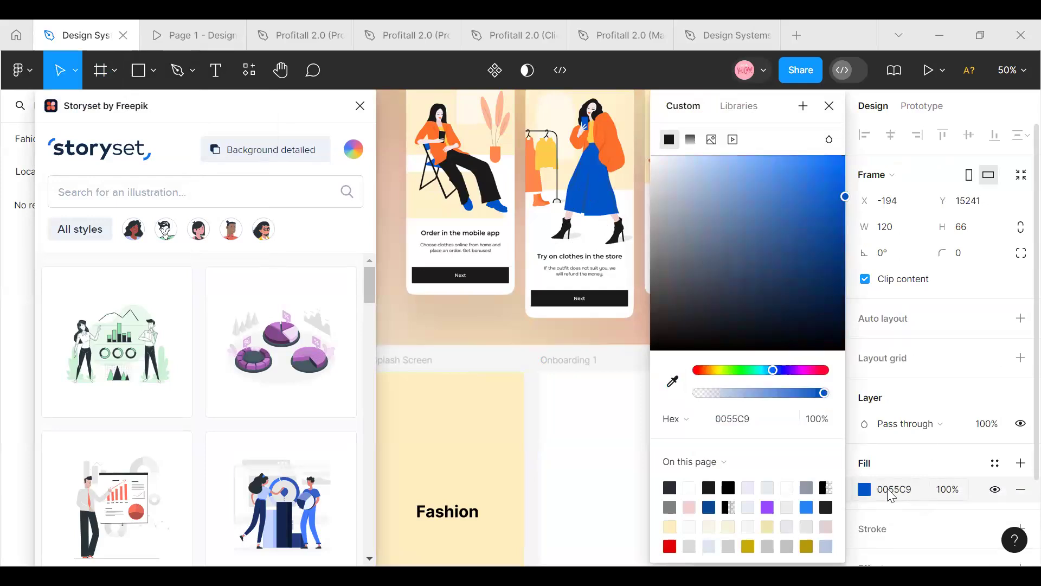
Copy the small frame's fill hex code and set the Storyset illustration color to 0055C9
left_click(874, 495)
key("ctrl+c")
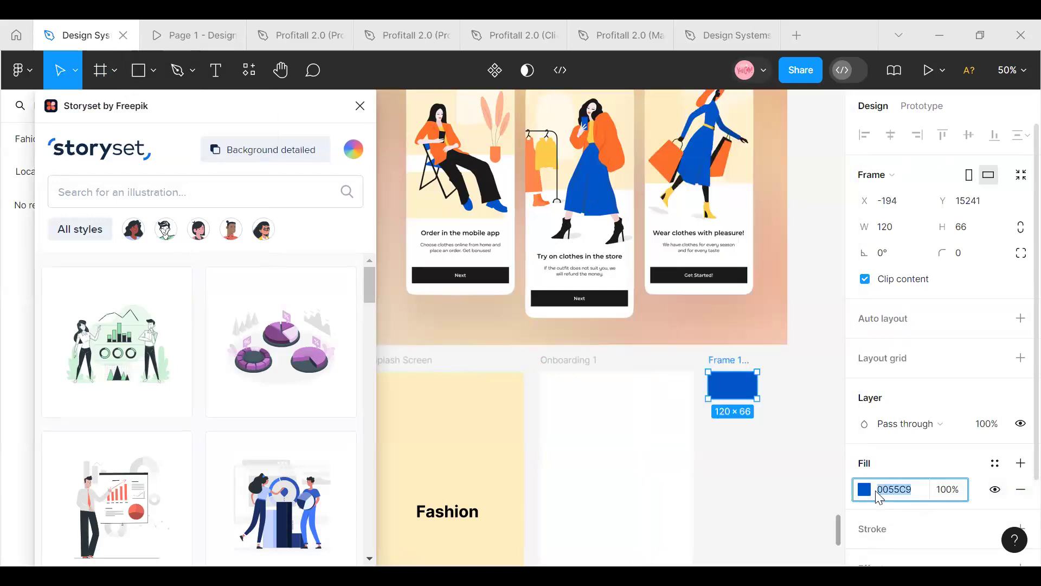
left_click(347, 154)
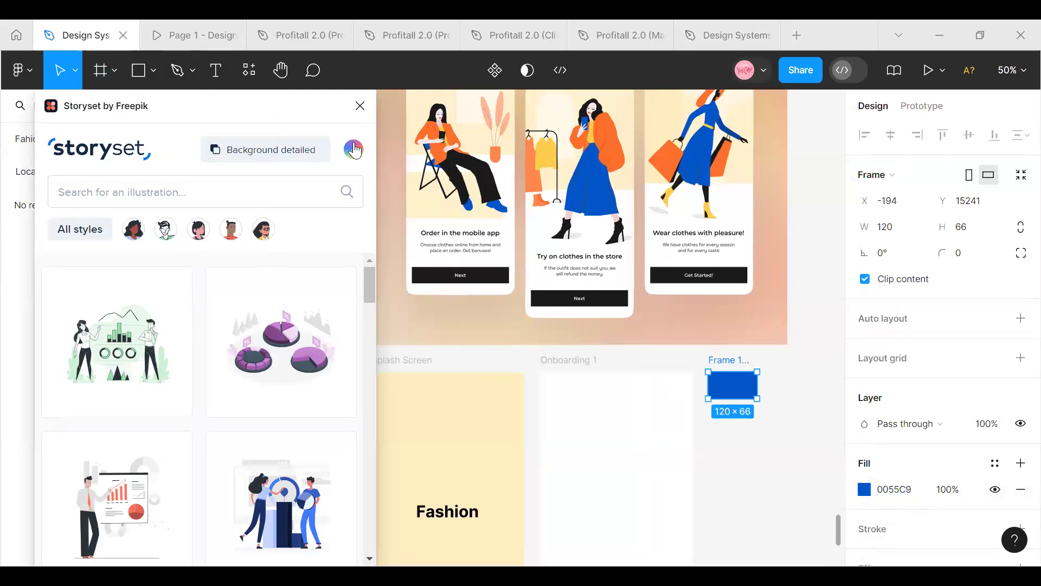
left_click(259, 313)
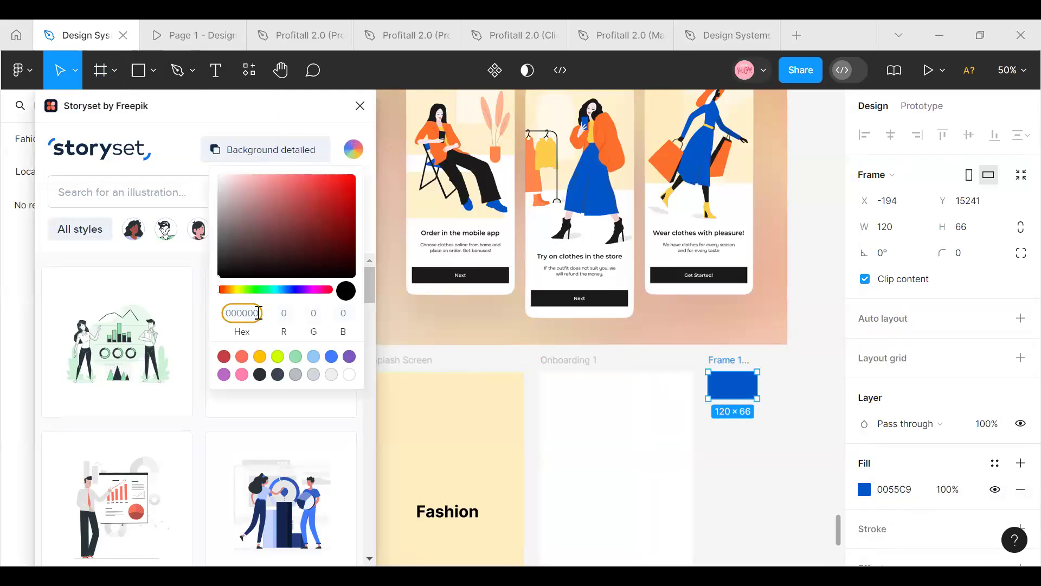
double_click(259, 313)
key("ctrl+v")
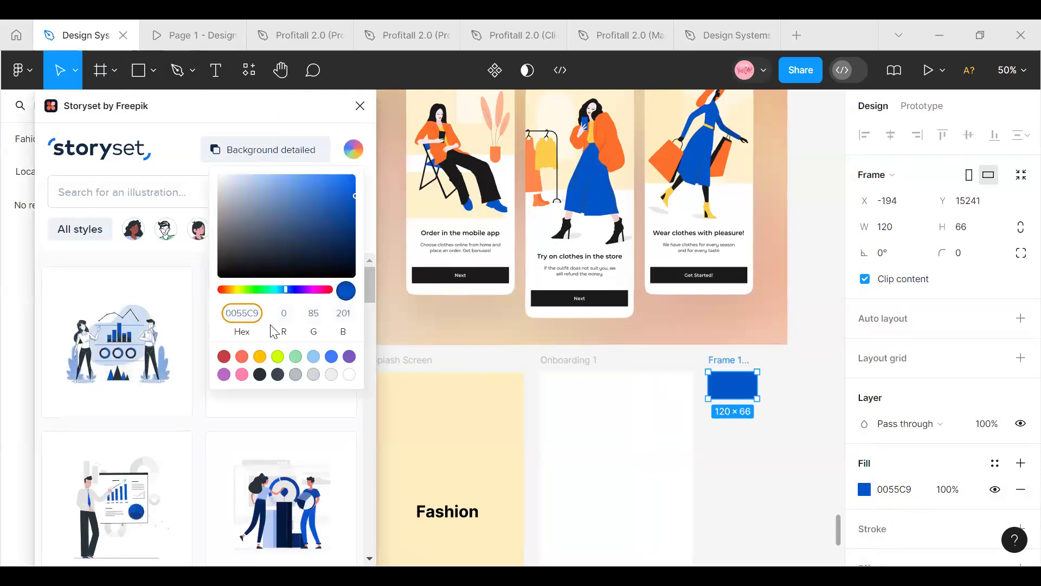
left_click(420, 333)
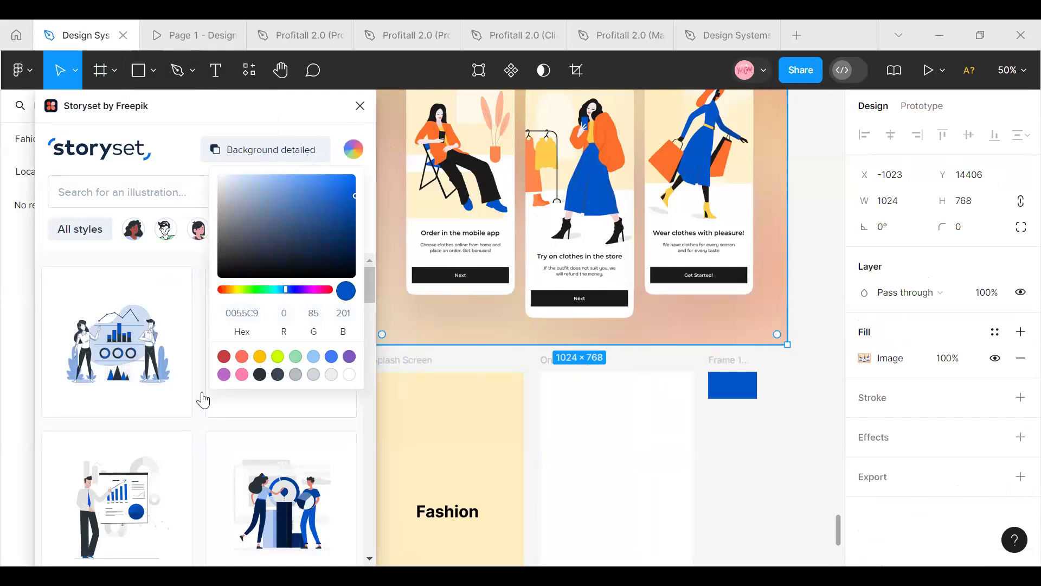
Search the Storyset illustrations for "Fashion" and place the photoshoot of the woman in a black dress on Onboarding 1
scroll(184, 417, "down", 5)
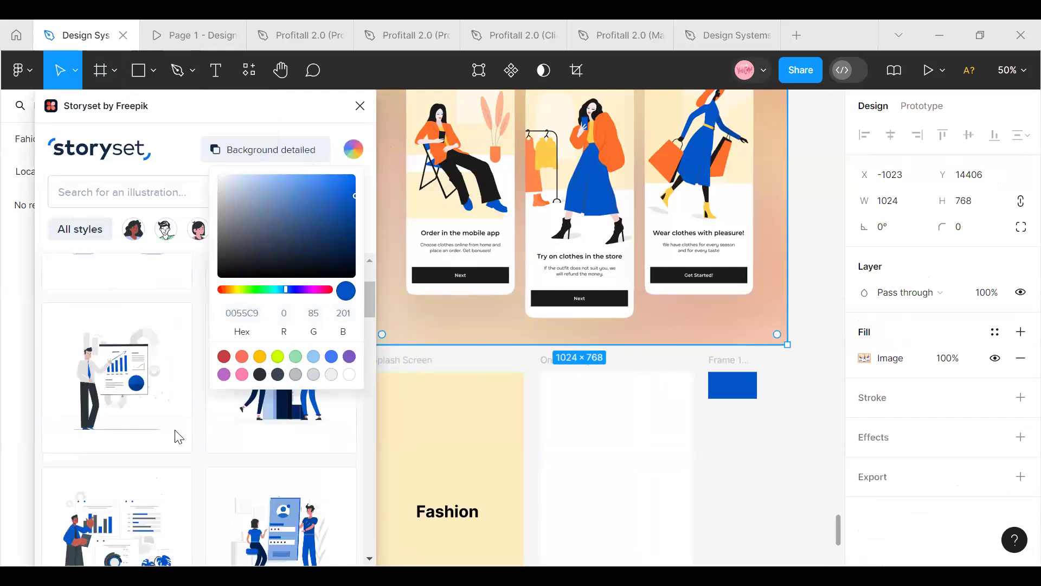
left_click(137, 191)
type("F")
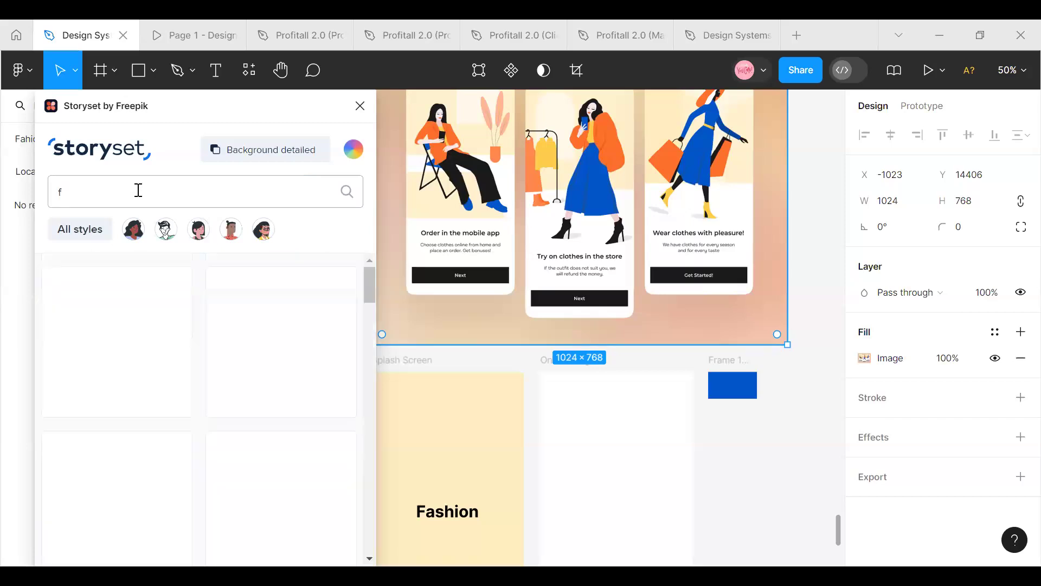
type("ash")
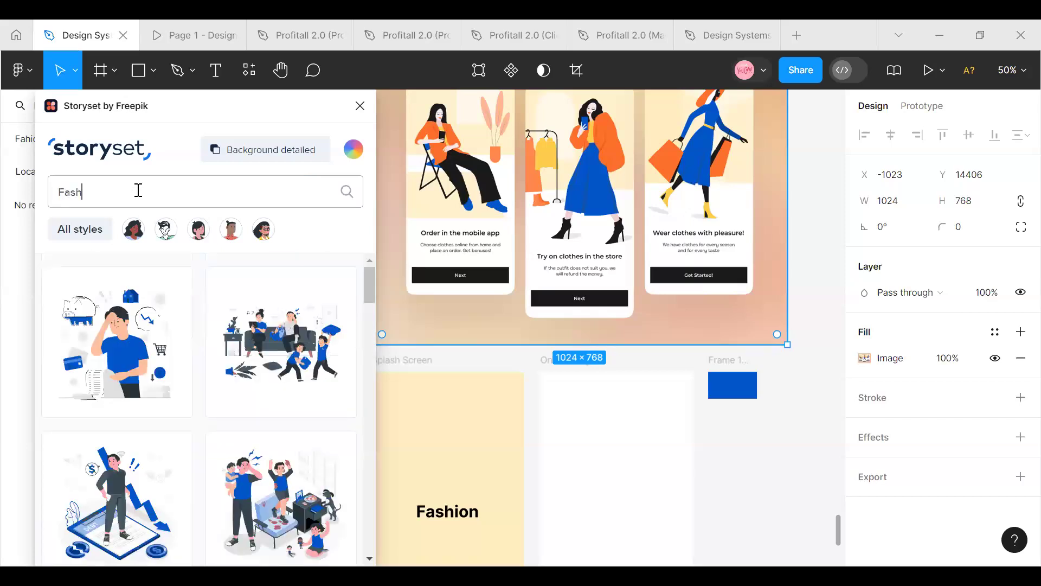
type("ion")
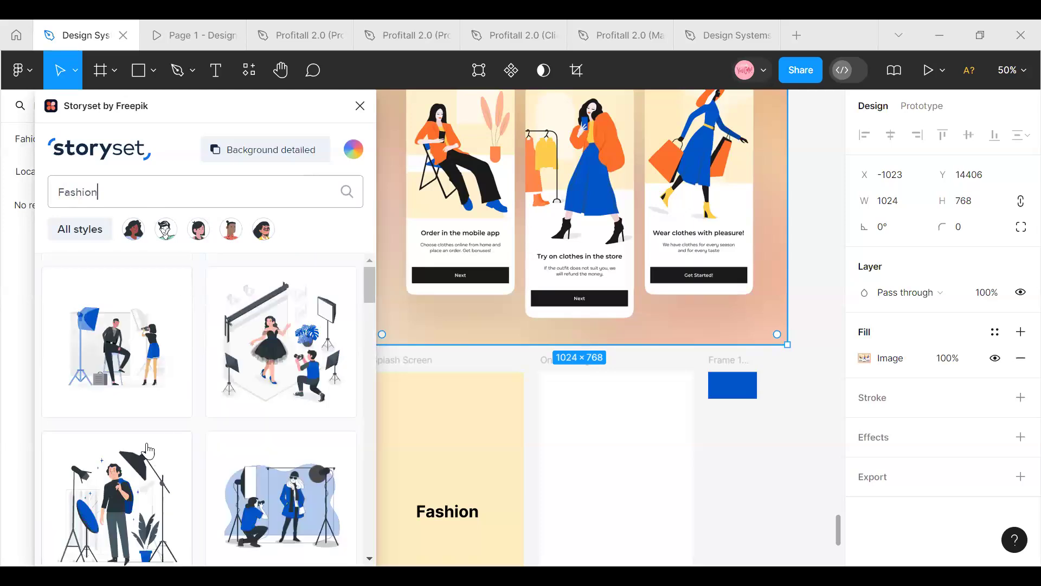
left_click_drag(270, 356, 613, 483)
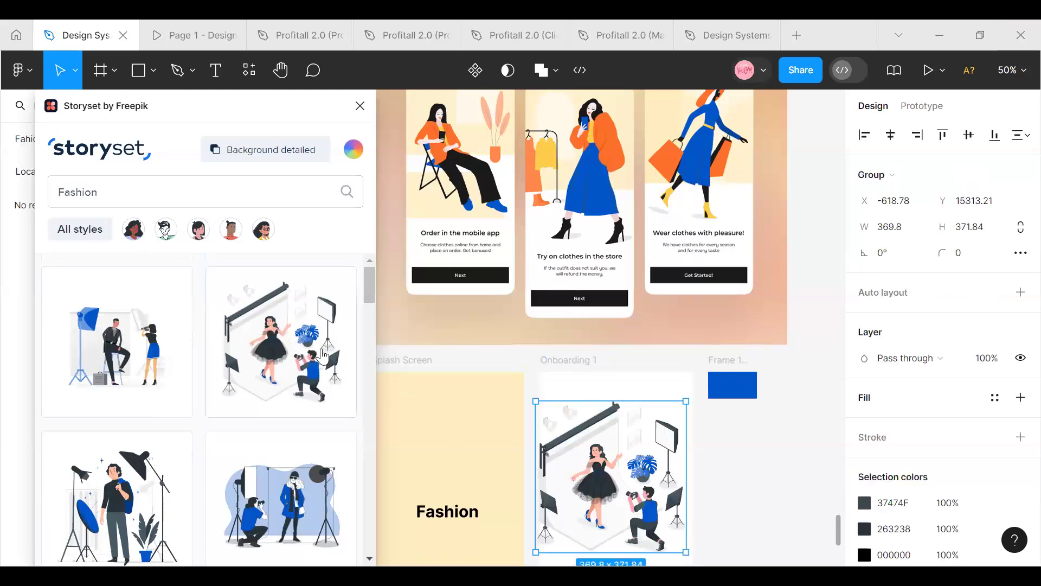
Add the blue-coat and seated-man photoshoot illustrations beside Onboarding 1, then close the Storyset plugin
scroll(86, 382, "down", 3)
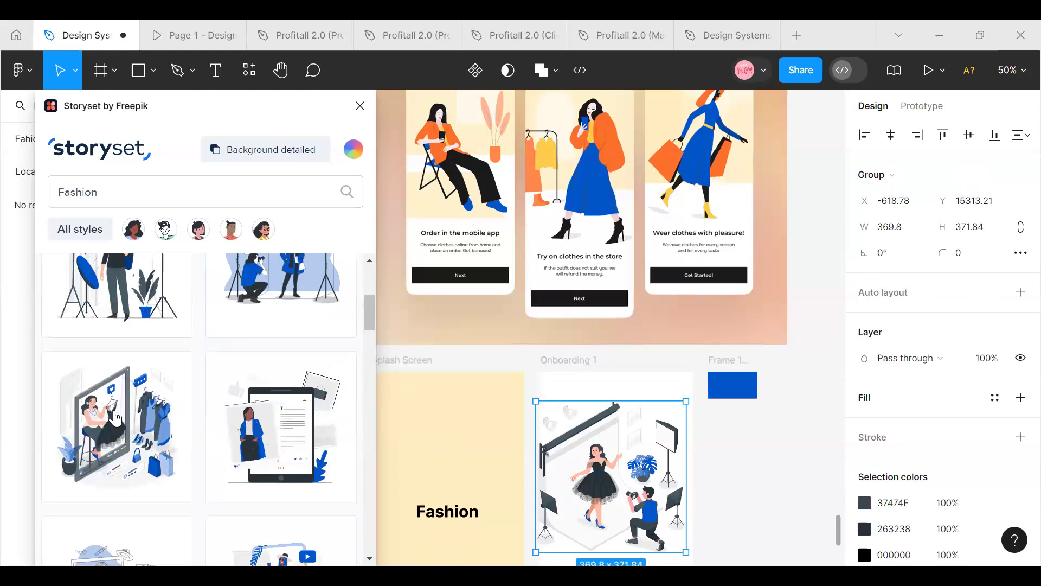
scroll(157, 417, "up", 3)
left_click_drag(247, 501, 729, 480)
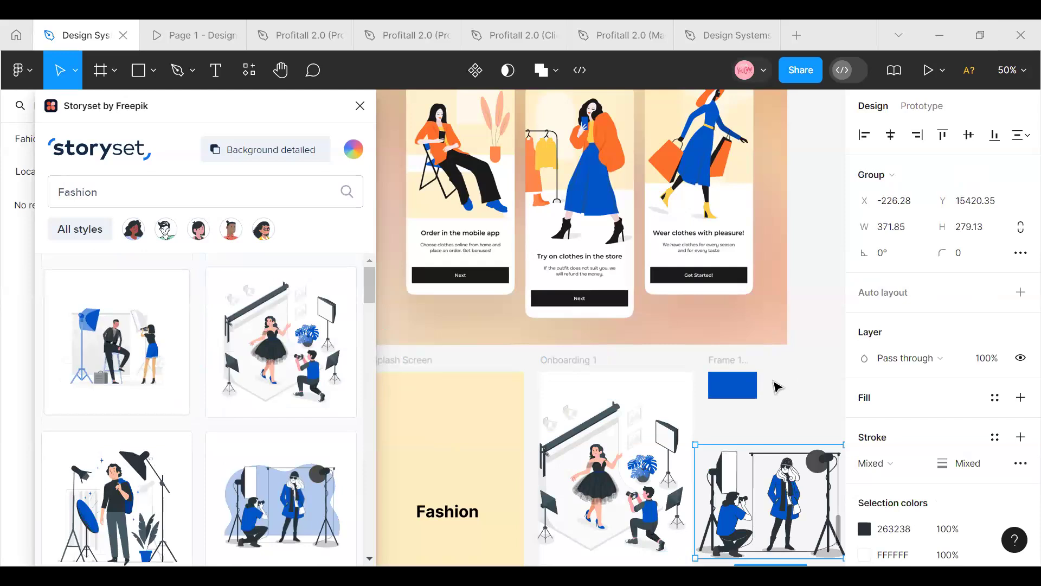
left_click(360, 106)
Apply the Mobile Grid style to the Onboarding 1 frame and select the black-dress photoshoot illustration on it
scroll(372, 542, "down", 3)
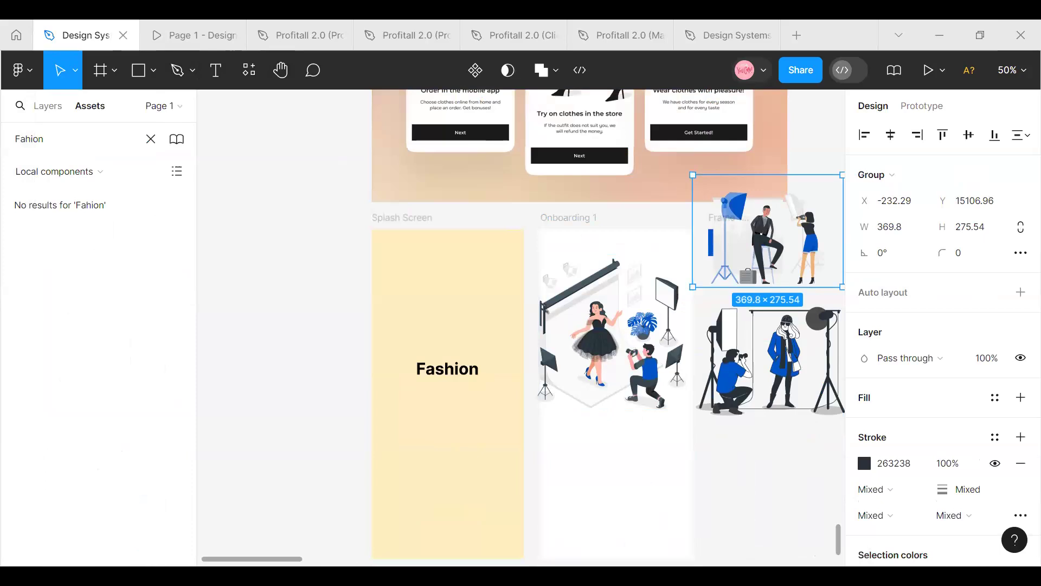
scroll(308, 567, "right", 3)
left_click(448, 217)
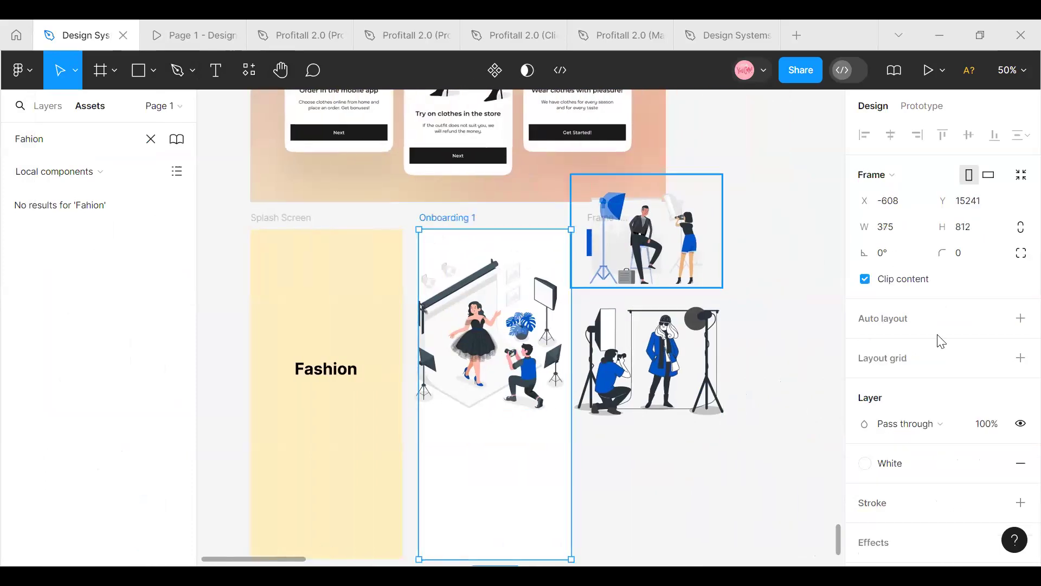
left_click(999, 358)
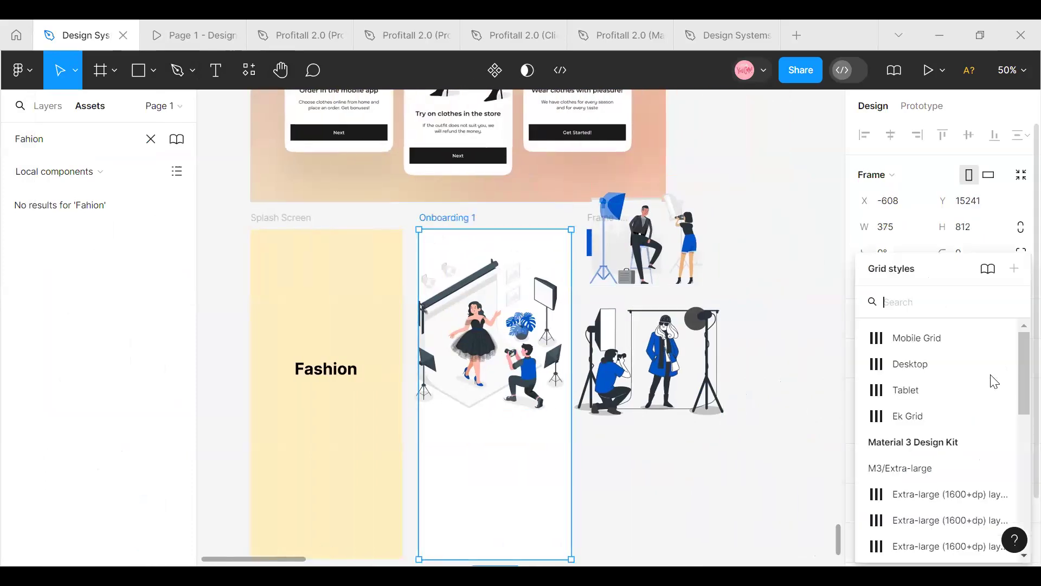
left_click(937, 344)
left_click(460, 330)
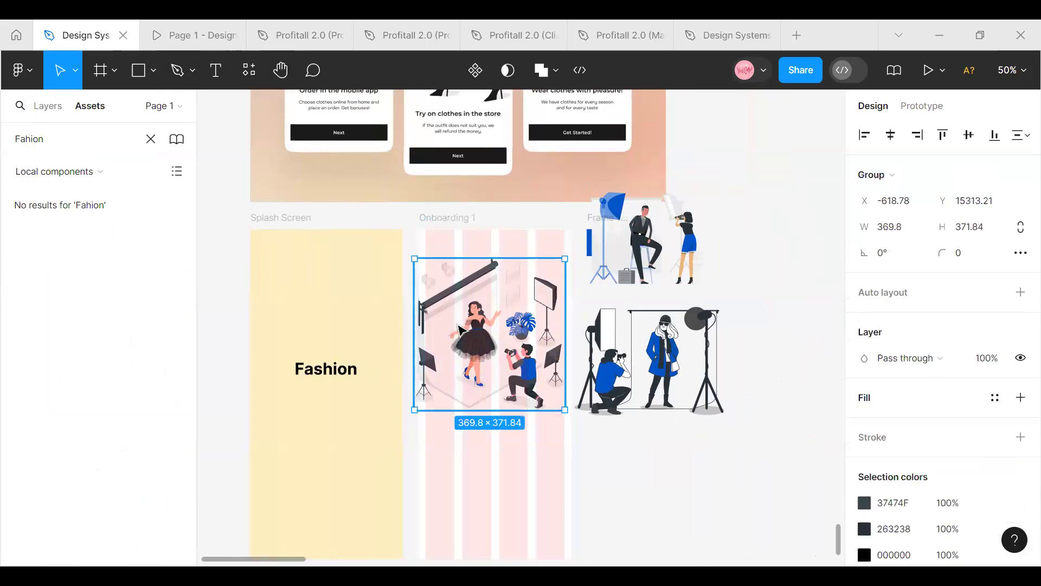
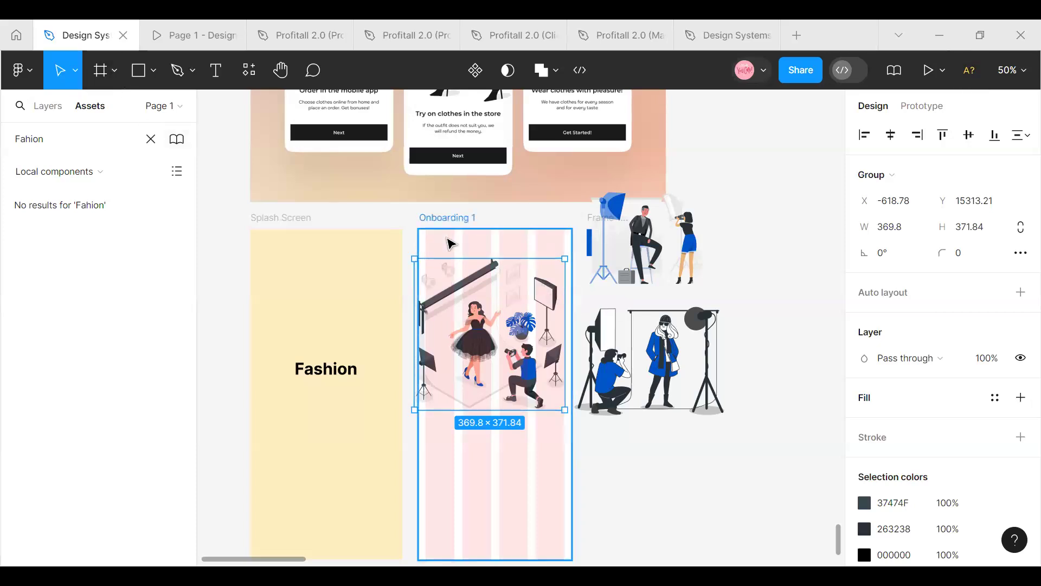
Resize the black-dress photoshoot illustration to 327 wide and 300 high, fitting it within the grid columns of Onboarding 1
left_click(896, 228)
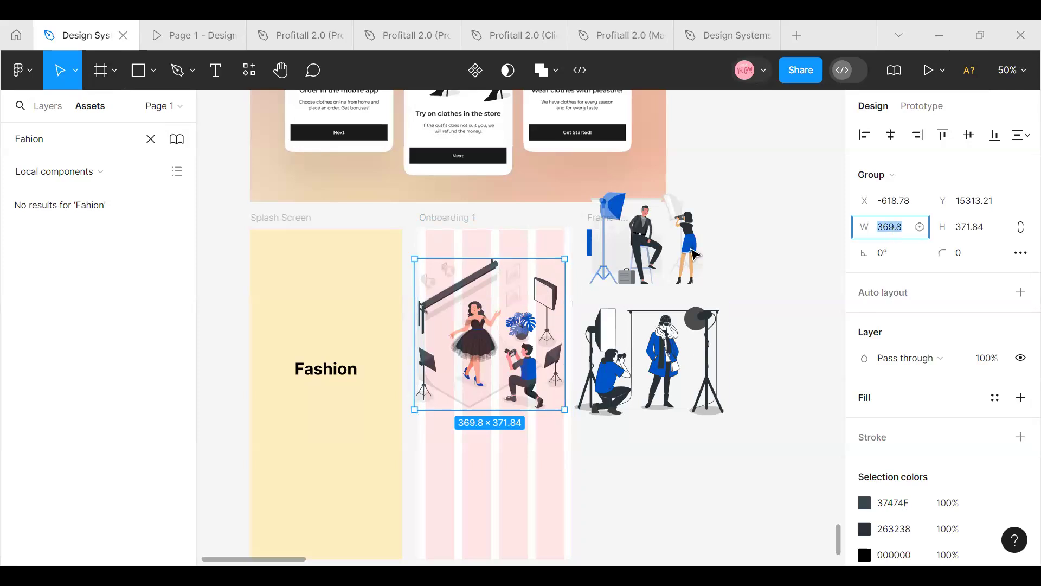
type("3")
key("Return")
left_click_drag(469, 371, 484, 372)
left_click(991, 232)
left_click(983, 228)
type("30")
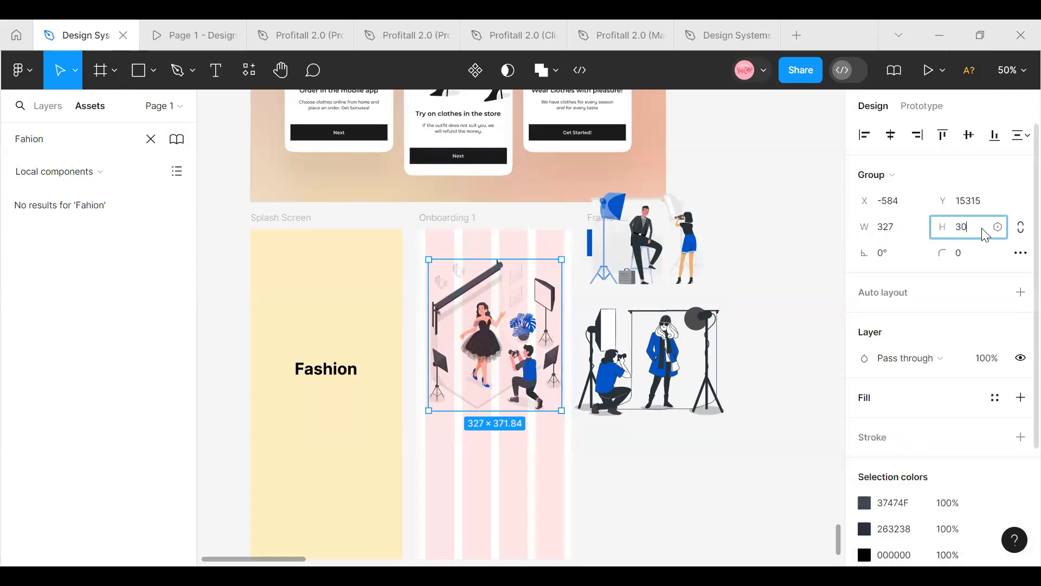
type("0")
key("Return")
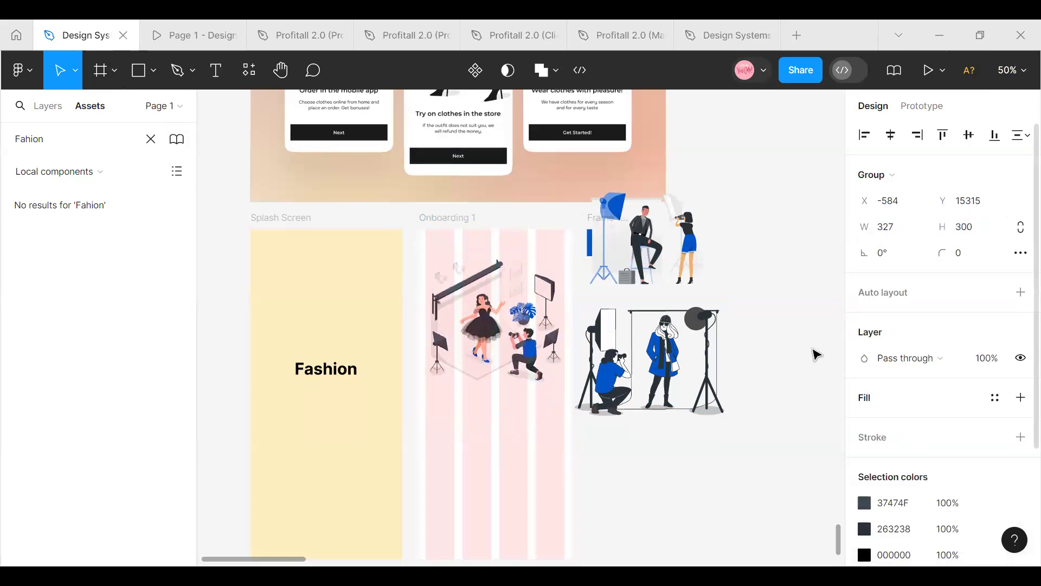
left_click(691, 454)
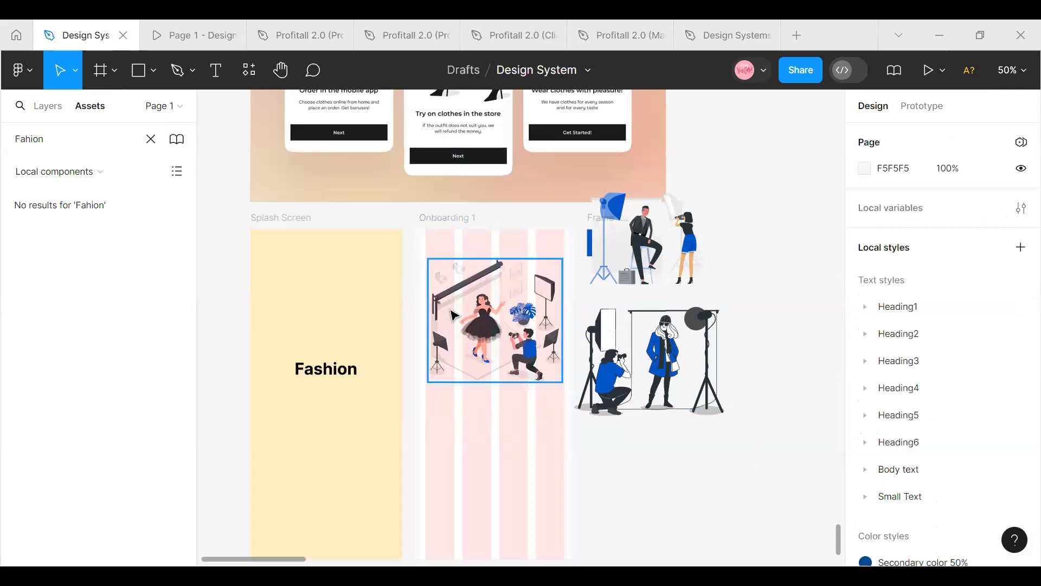
Hide the layout grids to view the illustration on Onboarding 1 without them, and show the grids again
left_click(499, 339)
left_click(431, 217)
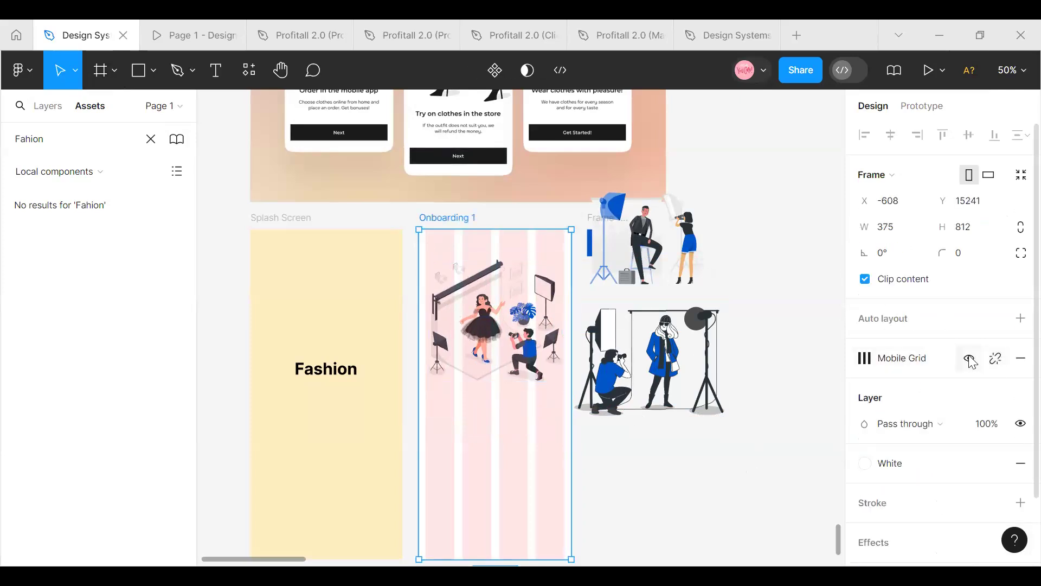
key("ctrl+shift+4")
left_click(471, 367)
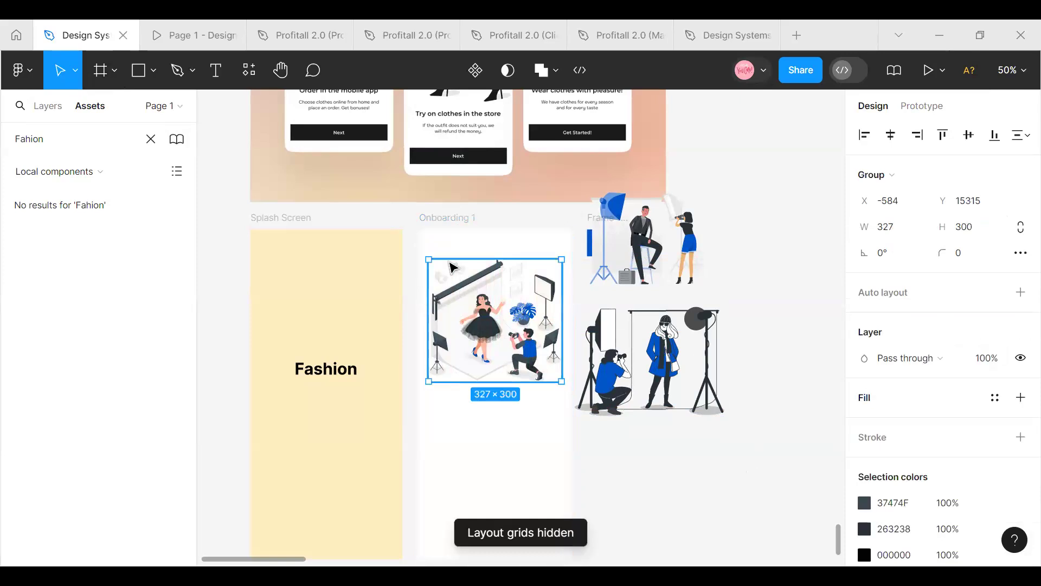
left_click(440, 217)
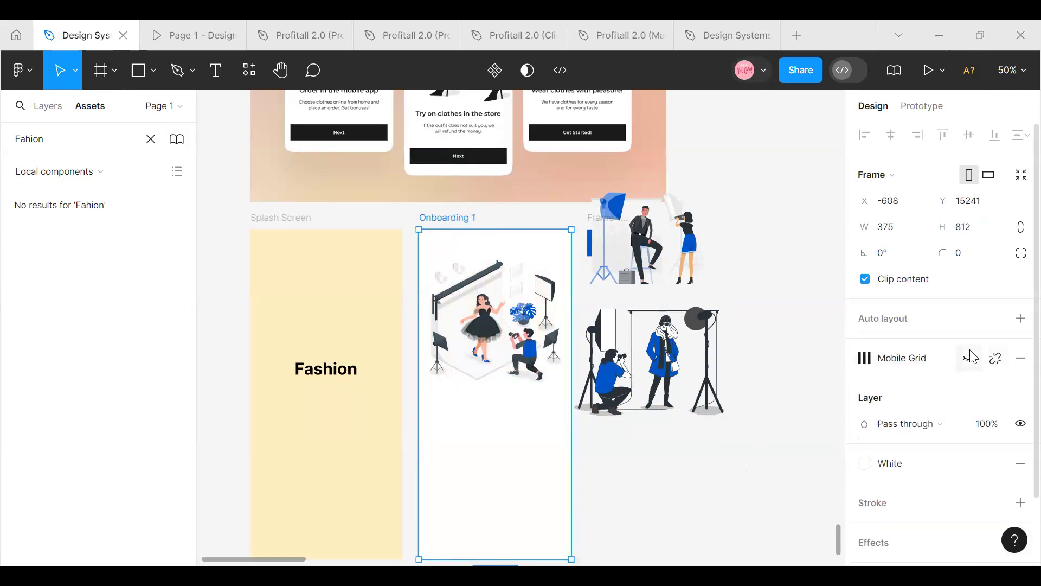
key("ctrl+shift+4")
Check the black-dress illustration's distances to the Onboarding 1 edges and align it on horizontal centers
left_click(475, 353)
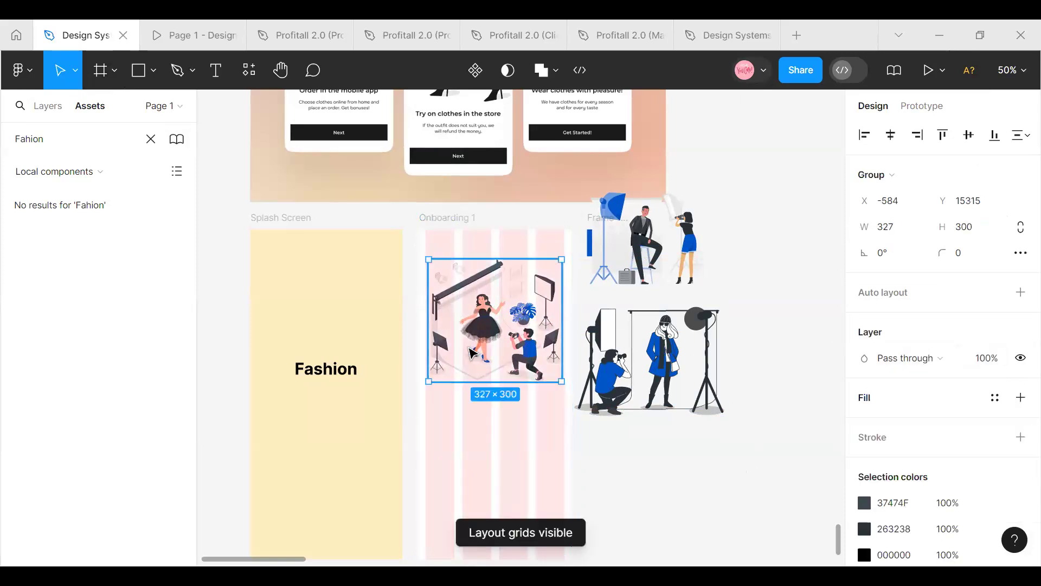
key("alt")
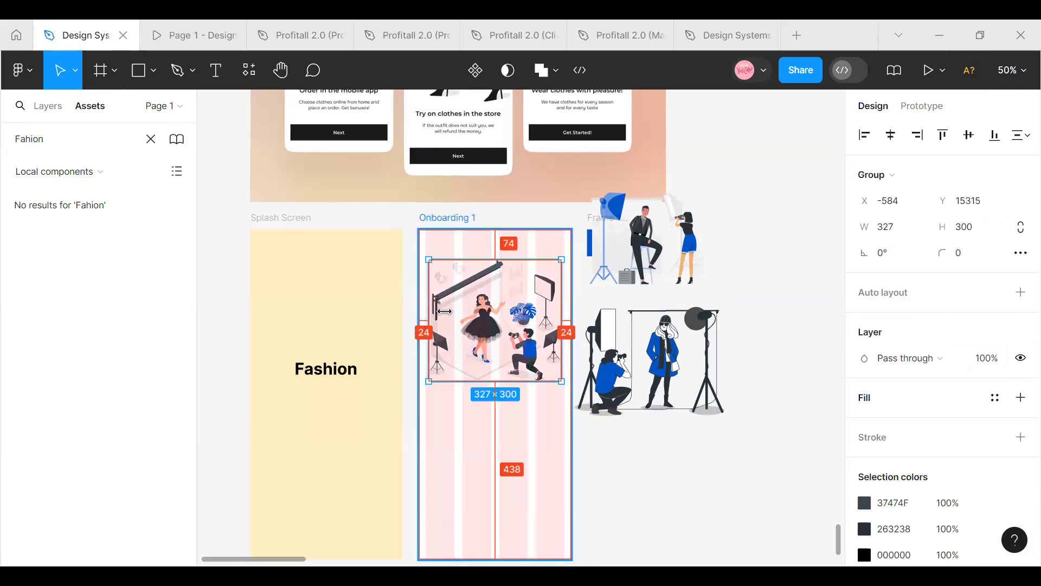
left_click(891, 135)
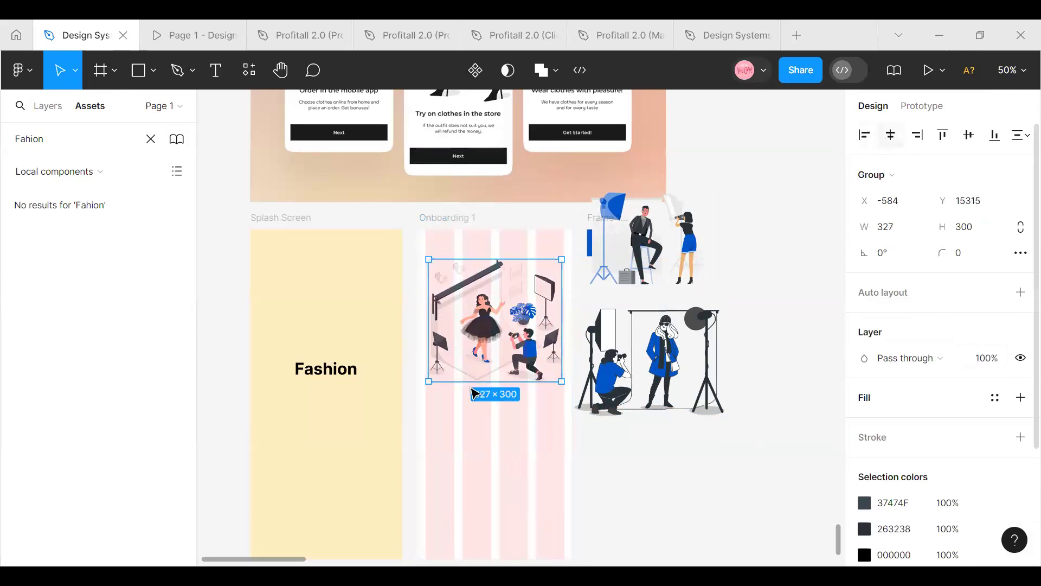
key("alt")
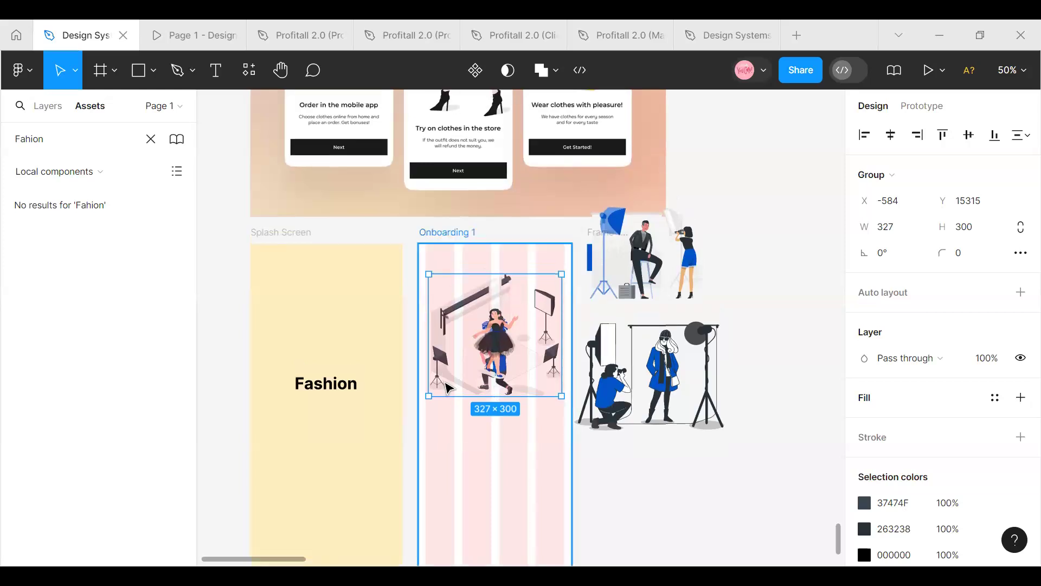
Add the heading text "Open your fashion Store" below the illustration on Onboarding 1
scroll(312, 163, "up", 2)
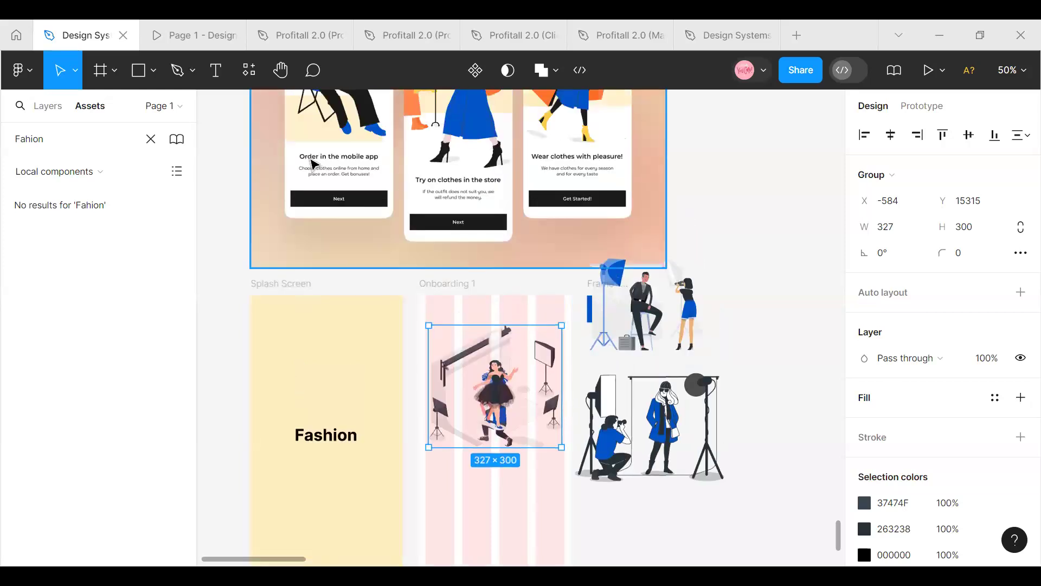
left_click(217, 72)
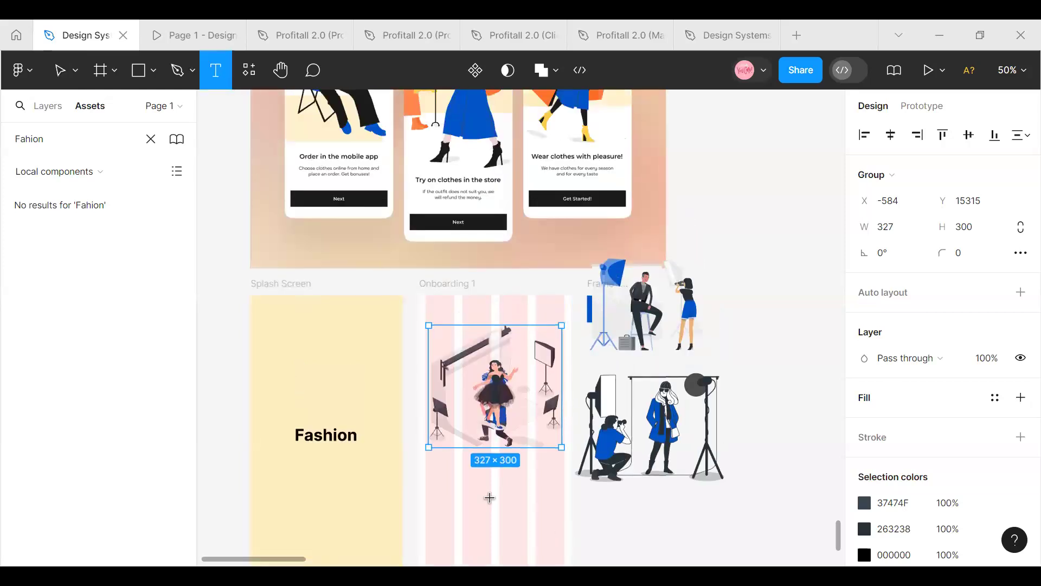
scroll(458, 380, "down", 4)
left_click(459, 329)
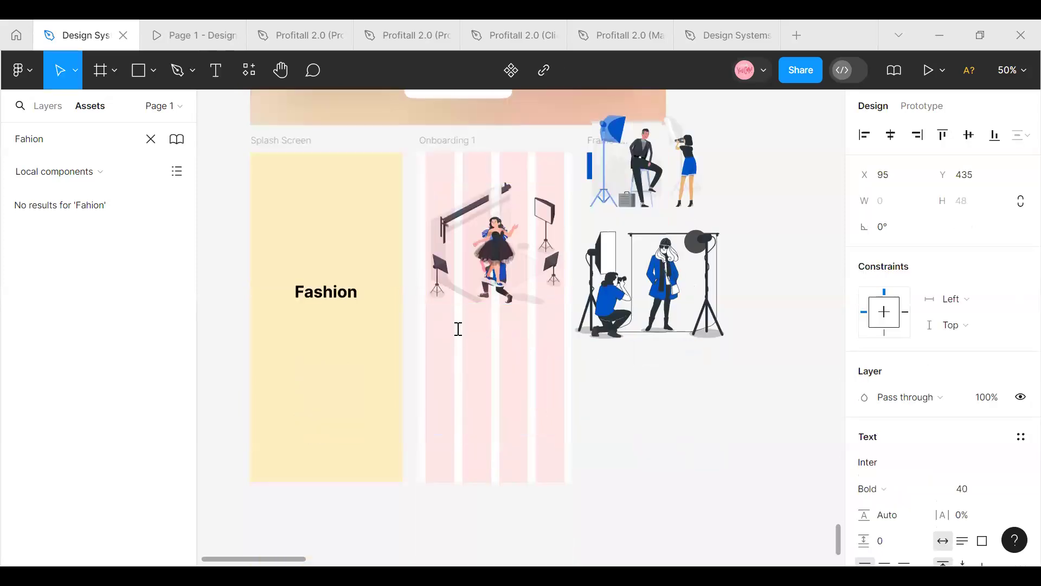
type("open Y")
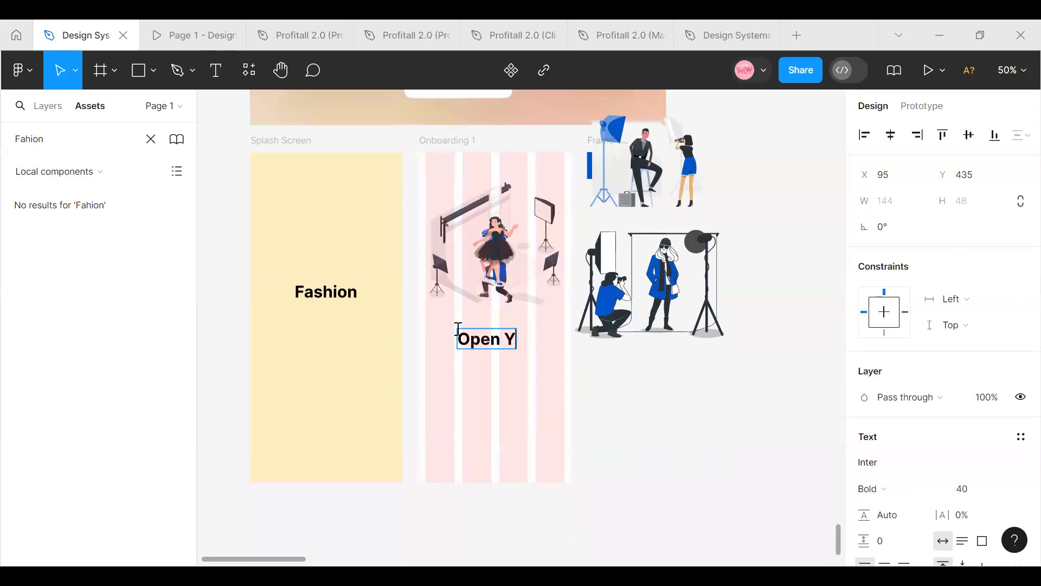
key("BackSpace")
type("y")
type("our")
type(" fa")
type("shion")
type(" store")
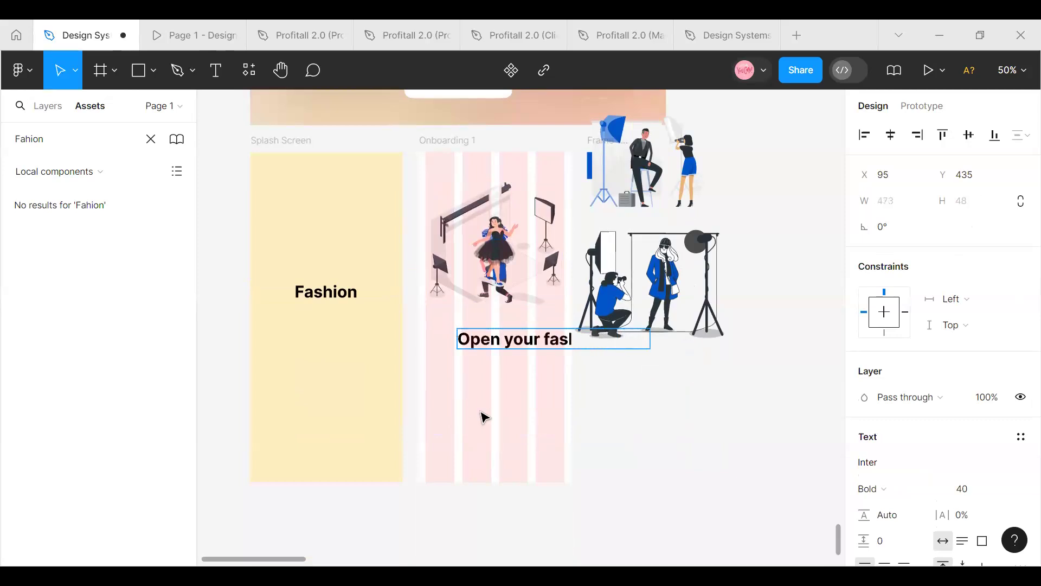
key("Escape")
Format the heading as 20 px Semi Bold and center it horizontally on Onboarding 1
left_click(1008, 491)
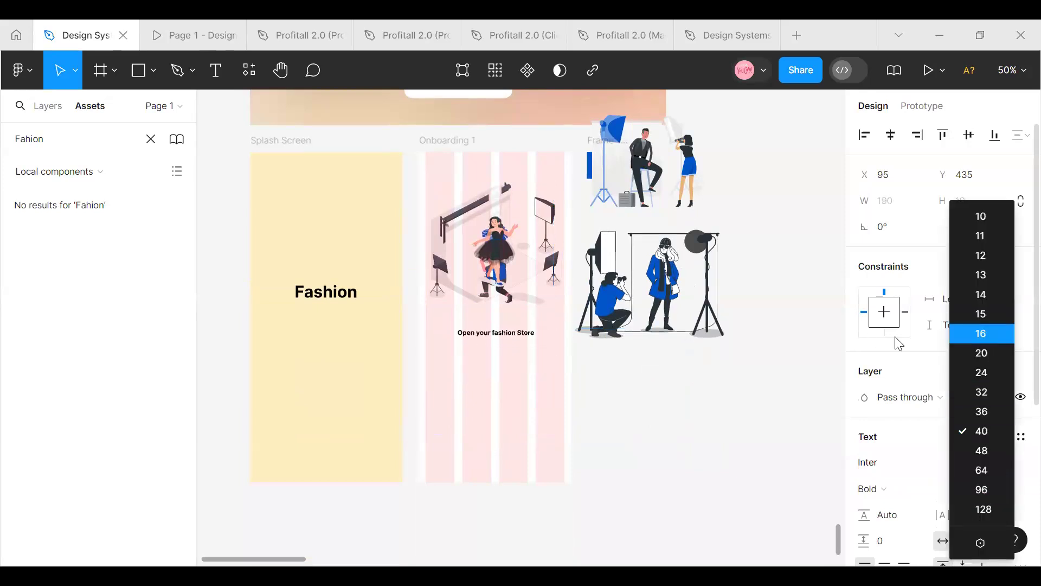
left_click(984, 333)
left_click(1006, 488)
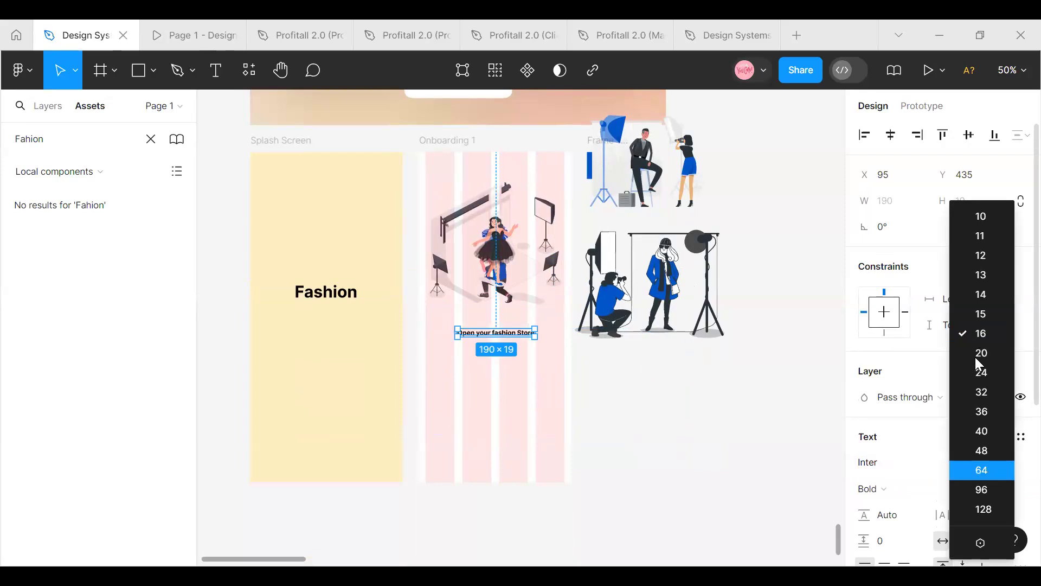
left_click(978, 354)
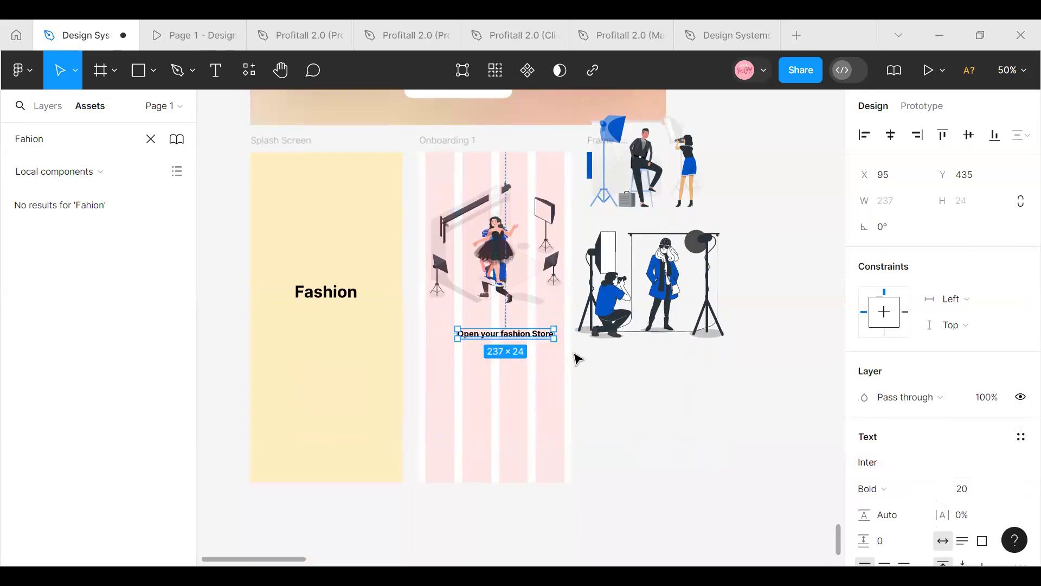
left_click(939, 483)
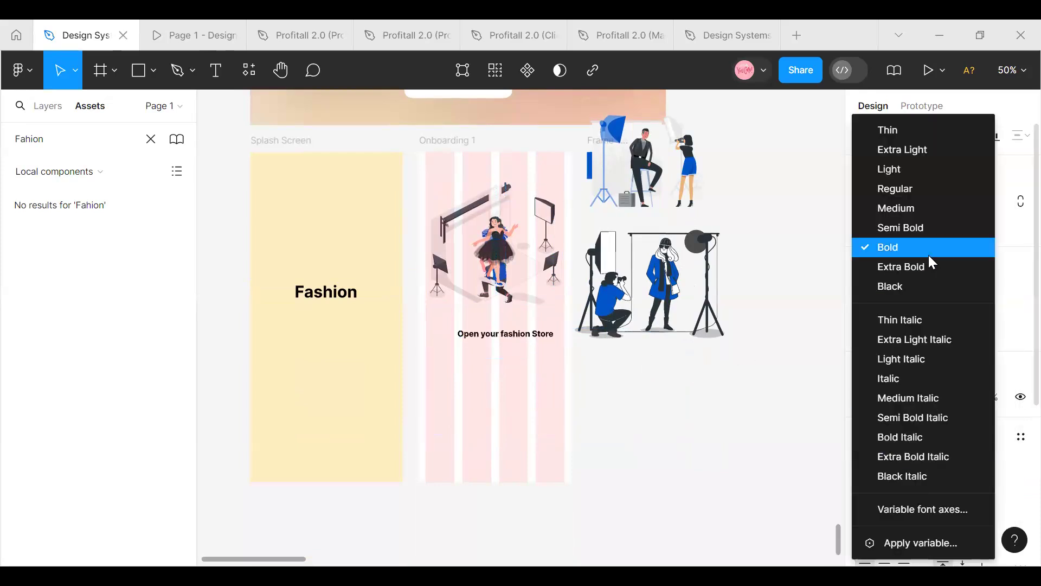
left_click(907, 232)
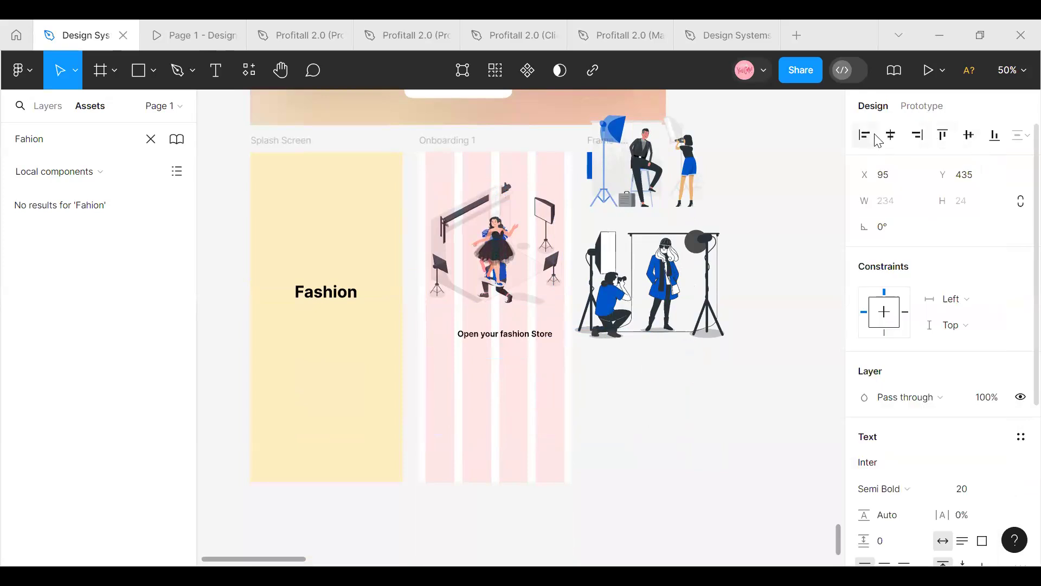
left_click(891, 135)
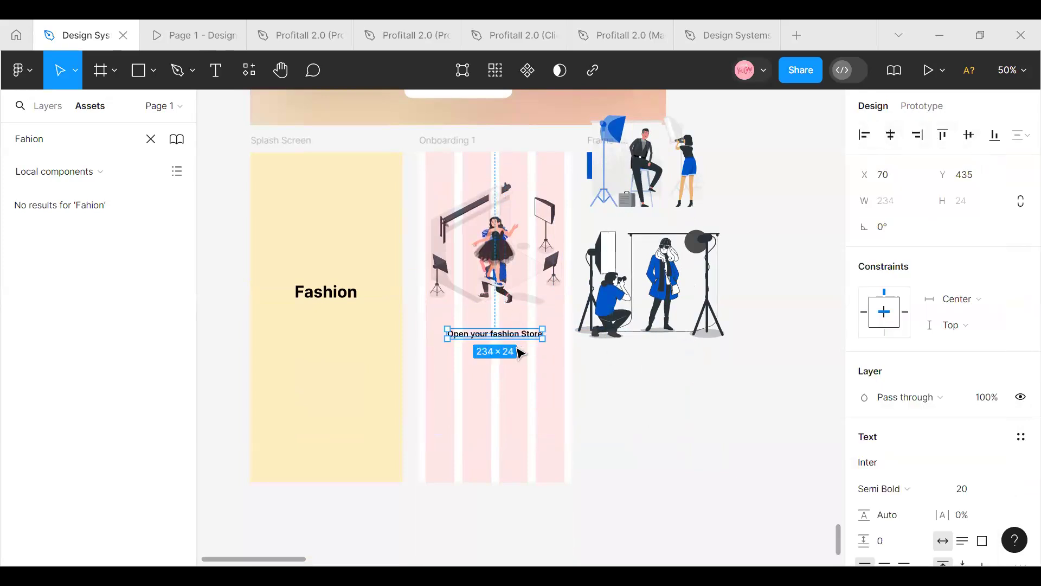
Apply the Black color style from the libraries to the heading's fill
scroll(936, 510, "down", 5)
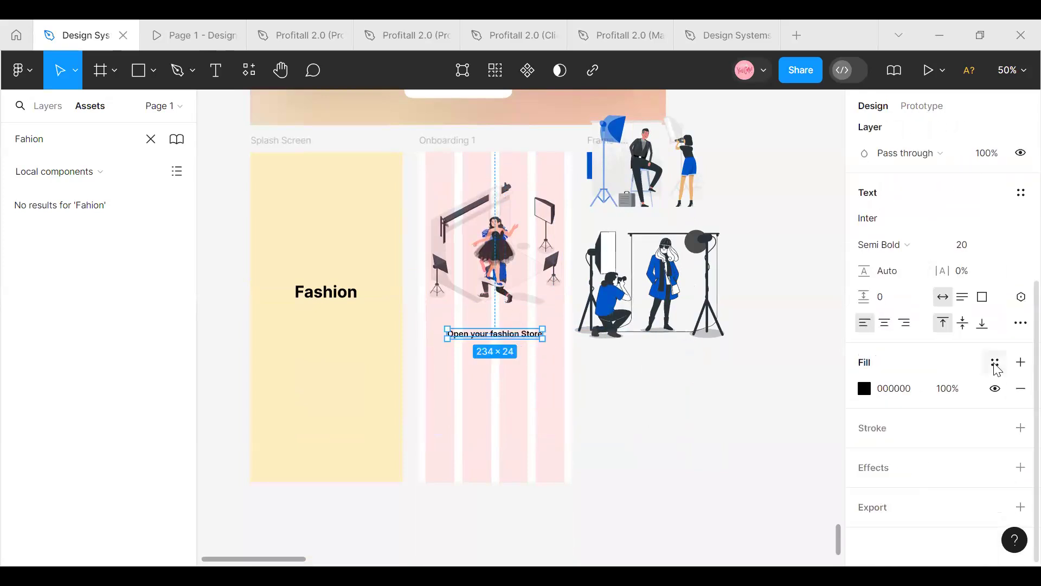
left_click(995, 362)
scroll(698, 443, "down", 5)
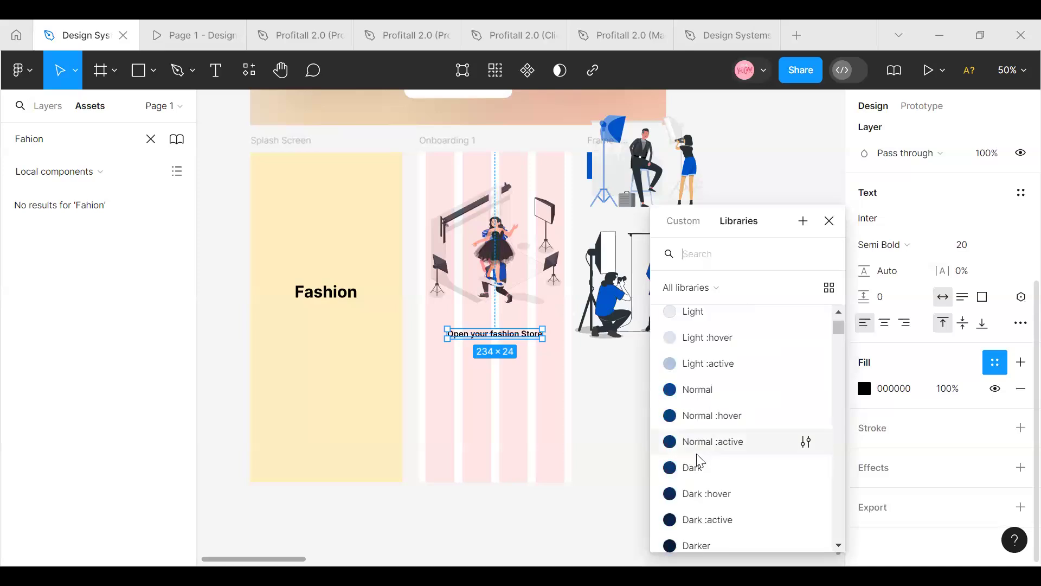
scroll(696, 453, "up", 3)
scroll(696, 454, "up", 1)
left_click(700, 429)
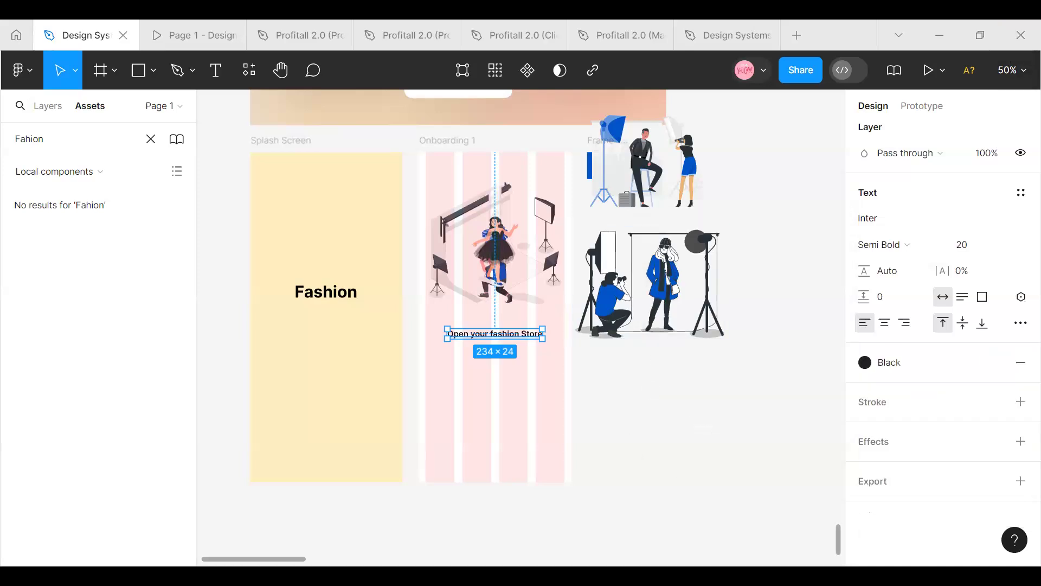
Move the heading slightly up toward the illustration, to Y 421, keeping it horizontally centered
scroll(440, 465, "up", 3)
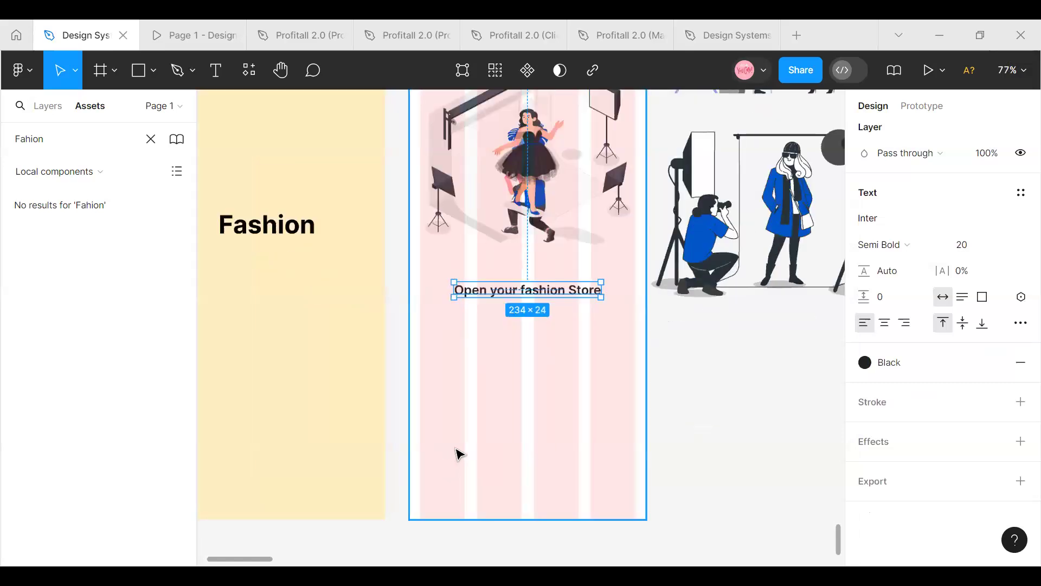
scroll(458, 454, "up", 5)
scroll(479, 515, "down", 3)
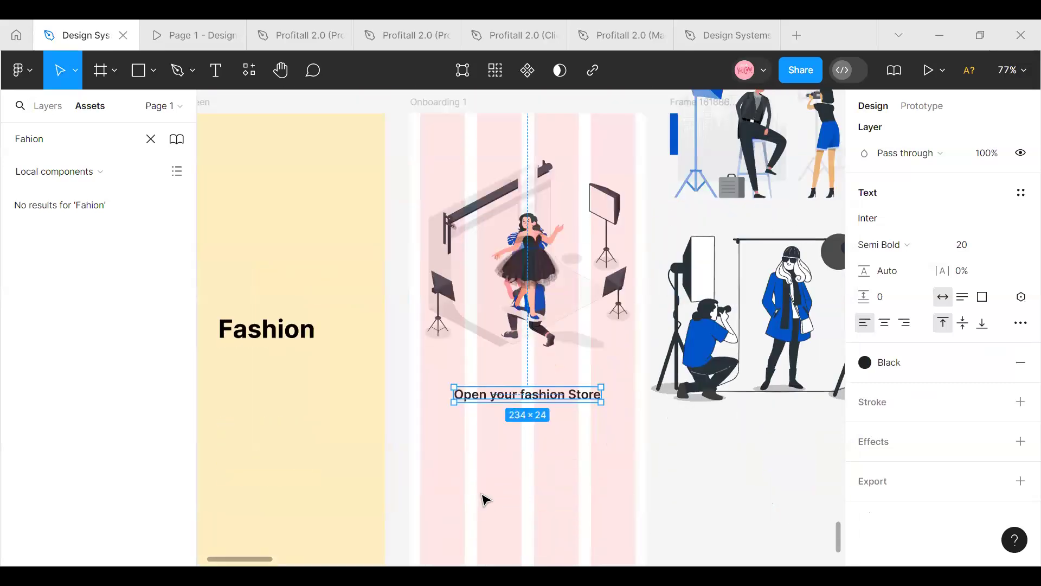
scroll(483, 496, "up", 1)
left_click_drag(478, 408, 499, 402)
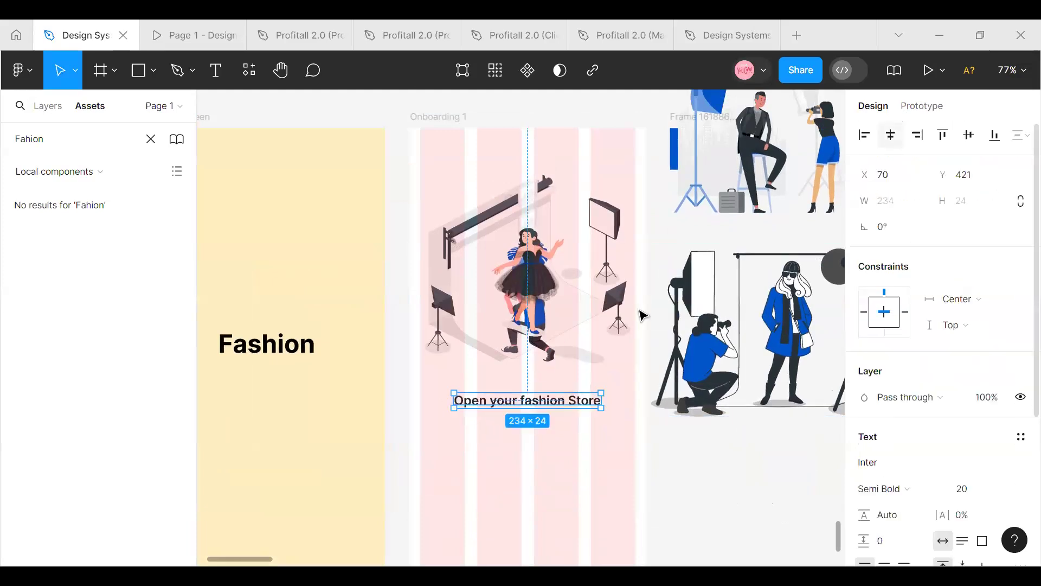
Add a description text below the heading reading "Lets get your started by opening a sto"
left_click(217, 75)
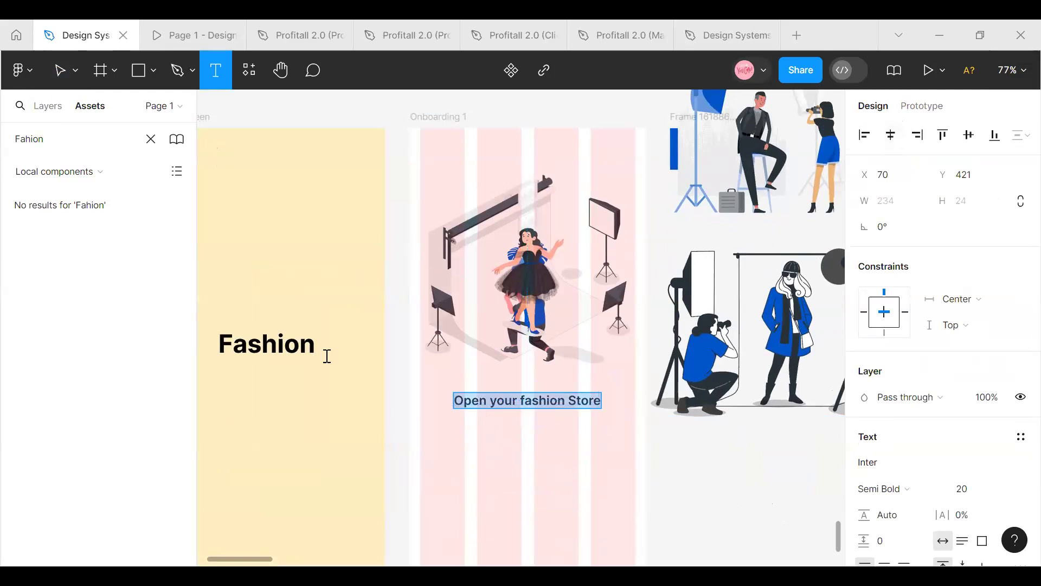
left_click(433, 432)
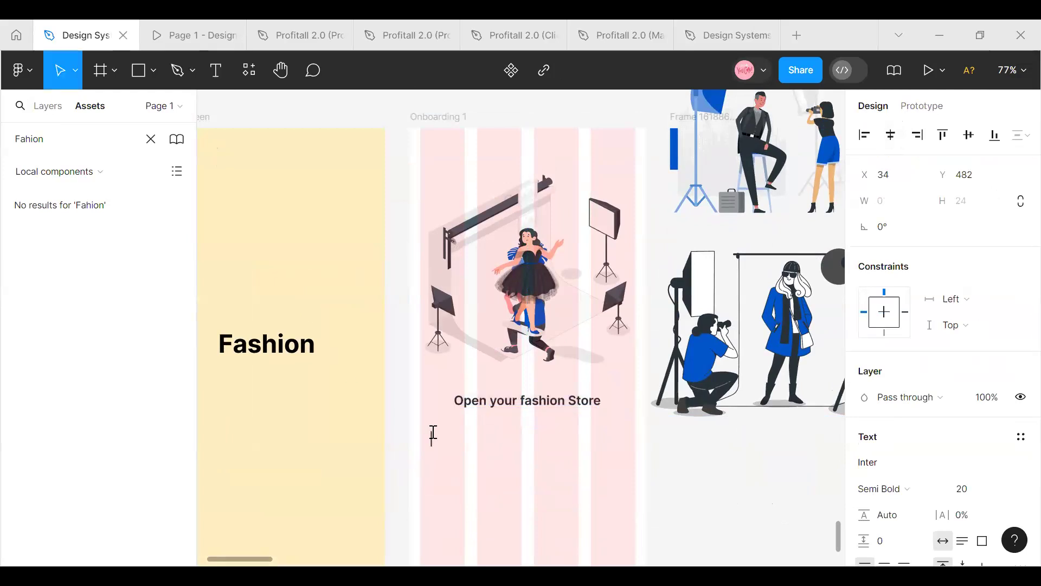
type("Lets get your started by")
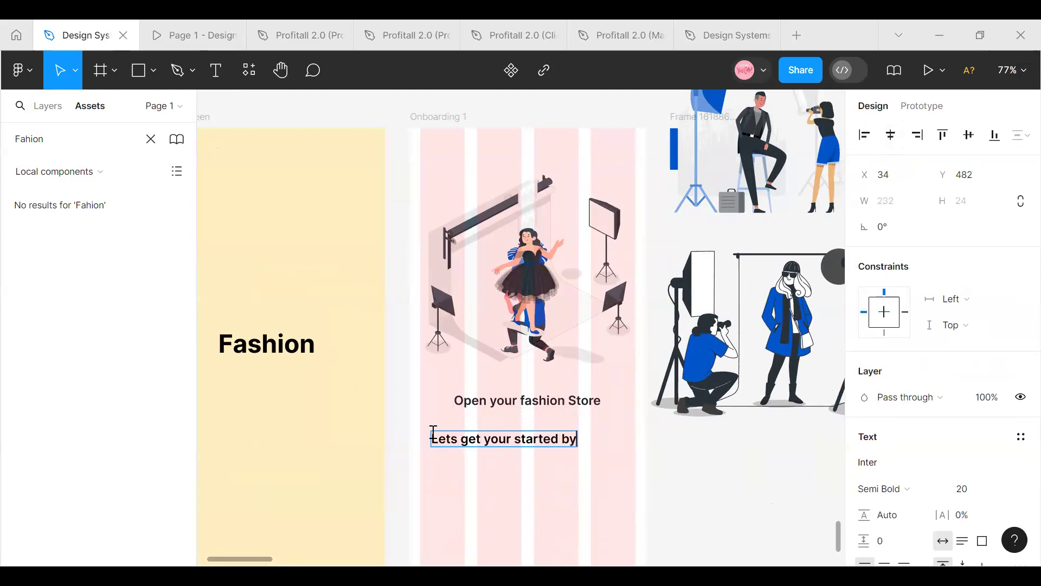
type(" opening a")
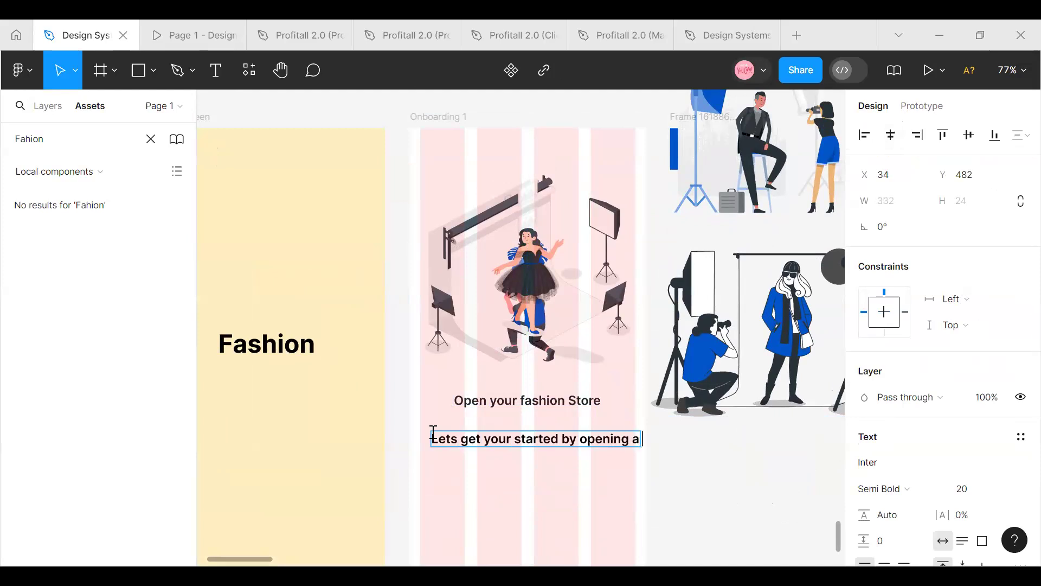
type(" st")
key("Escape")
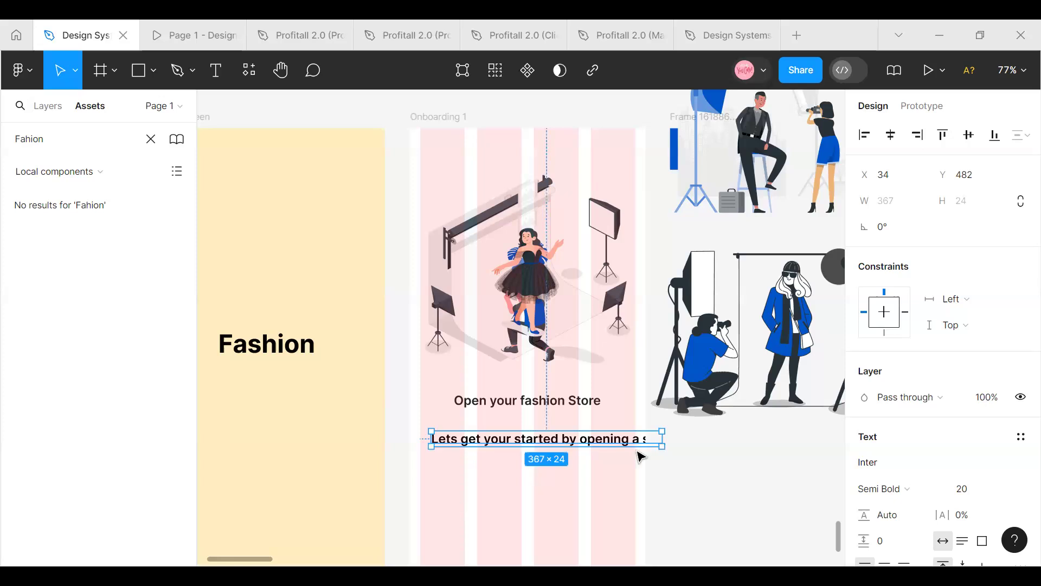
Set the description's font size to 16 and complete its text as "Lets get your started by opening a store with your smart phone"
left_click(1007, 492)
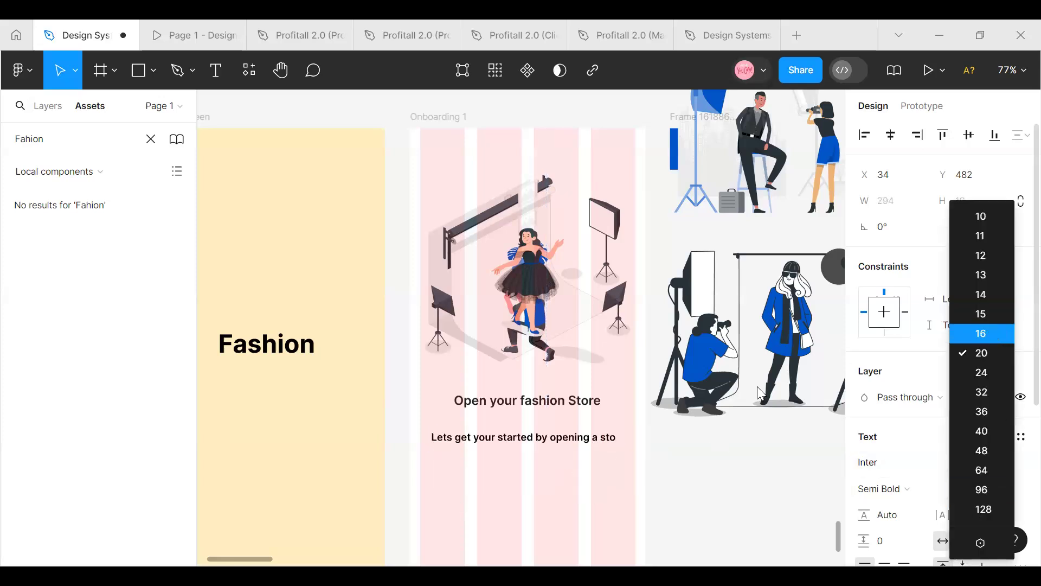
left_click(996, 332)
double_click(610, 438)
left_click(616, 439)
type("re with")
type(" you")
type("r ow")
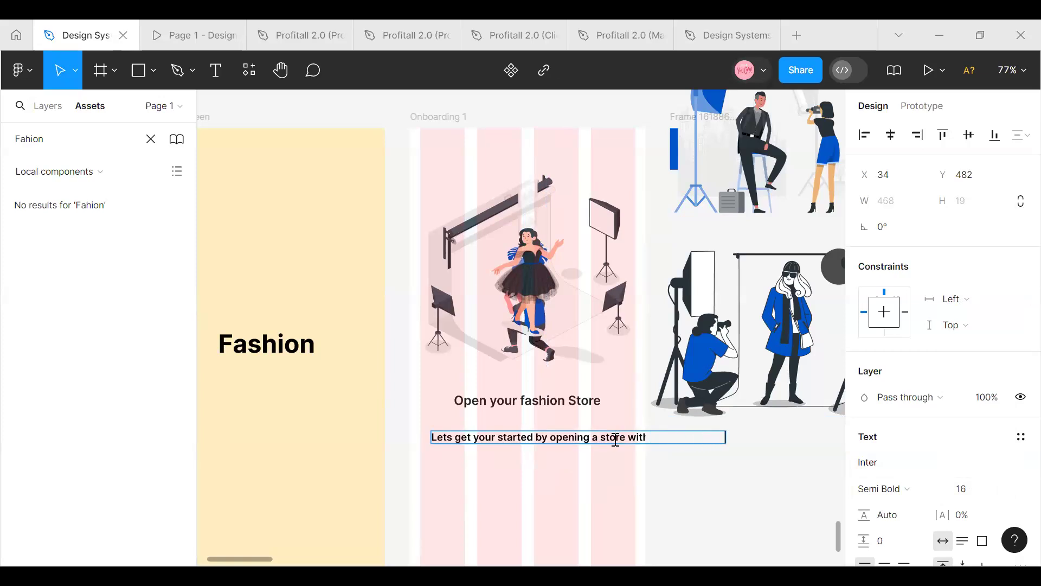
key("Escape")
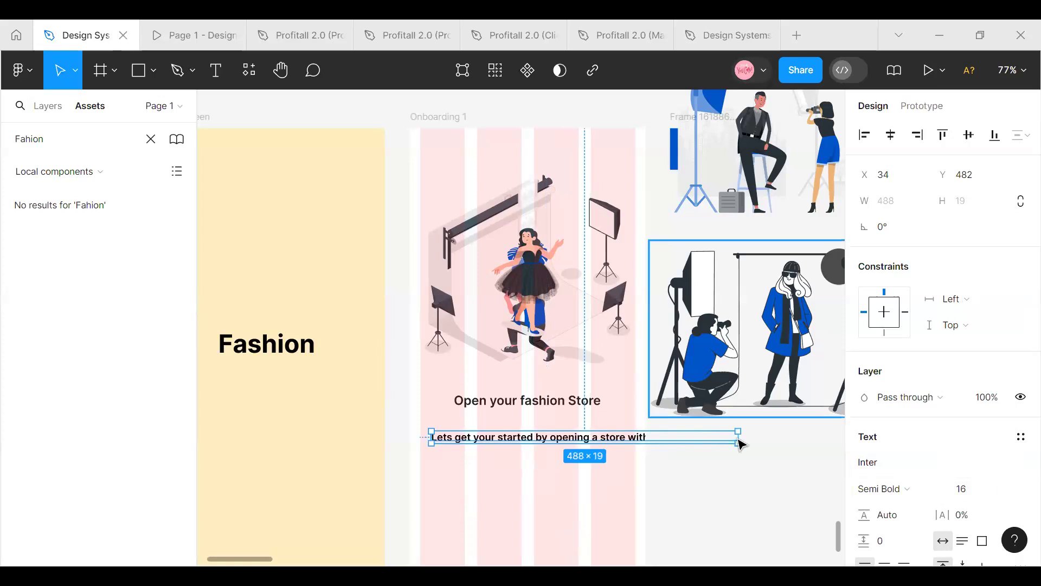
Narrow the description text box to about 325 px so it wraps onto two lines, and center-align its text
left_click_drag(743, 437, 636, 438)
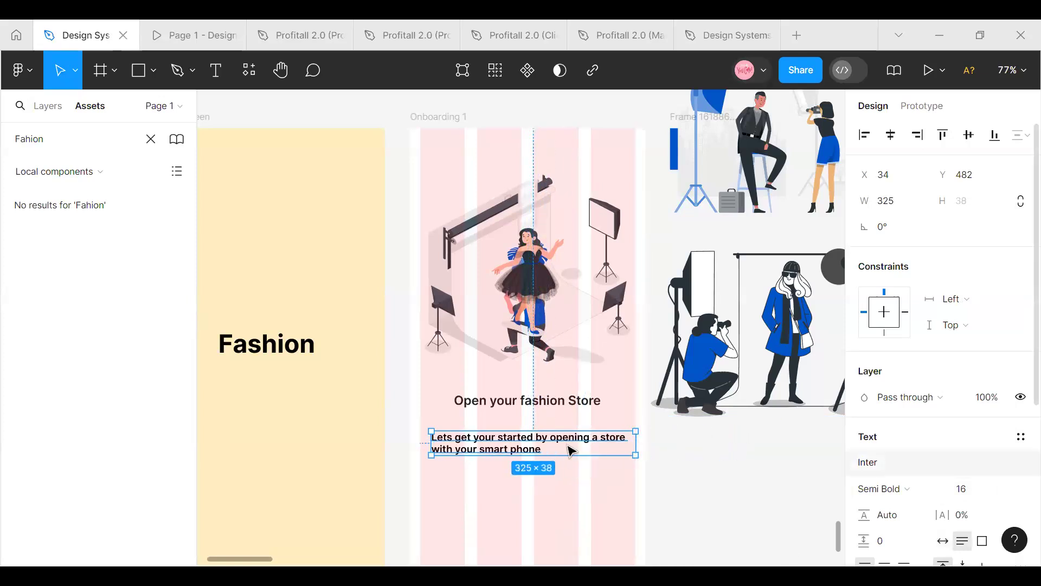
left_click(473, 401)
scroll(902, 480, "down", 3)
left_click(885, 347)
left_click(564, 441)
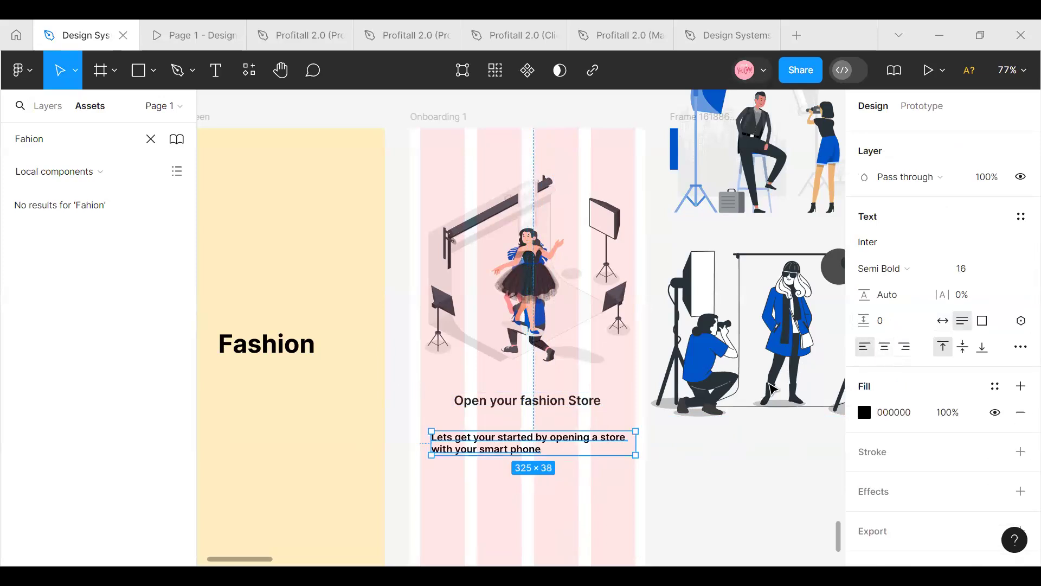
left_click(885, 347)
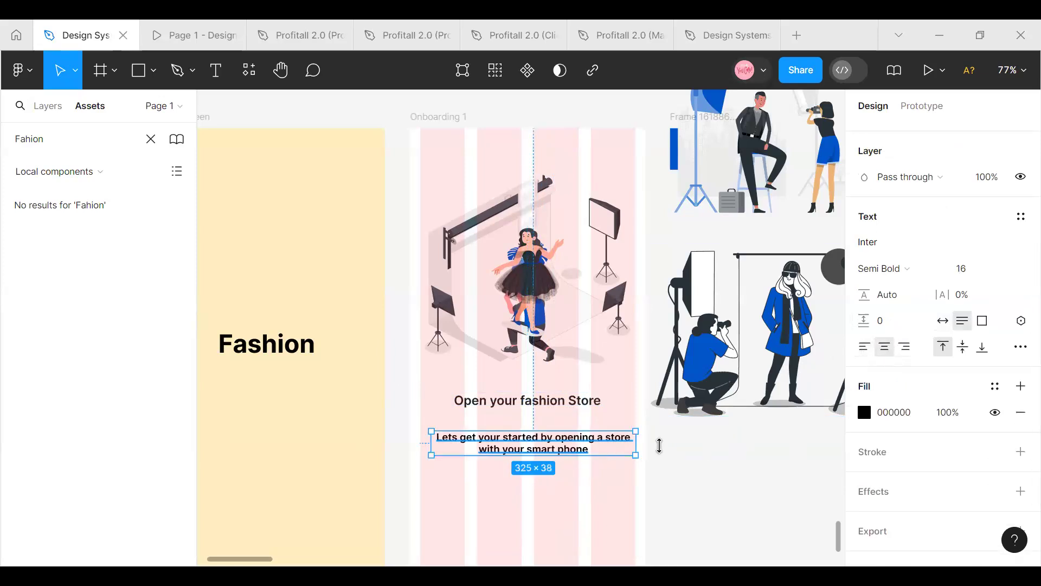
Change the description's font weight to Light and move it up closer to the heading
left_click(945, 266)
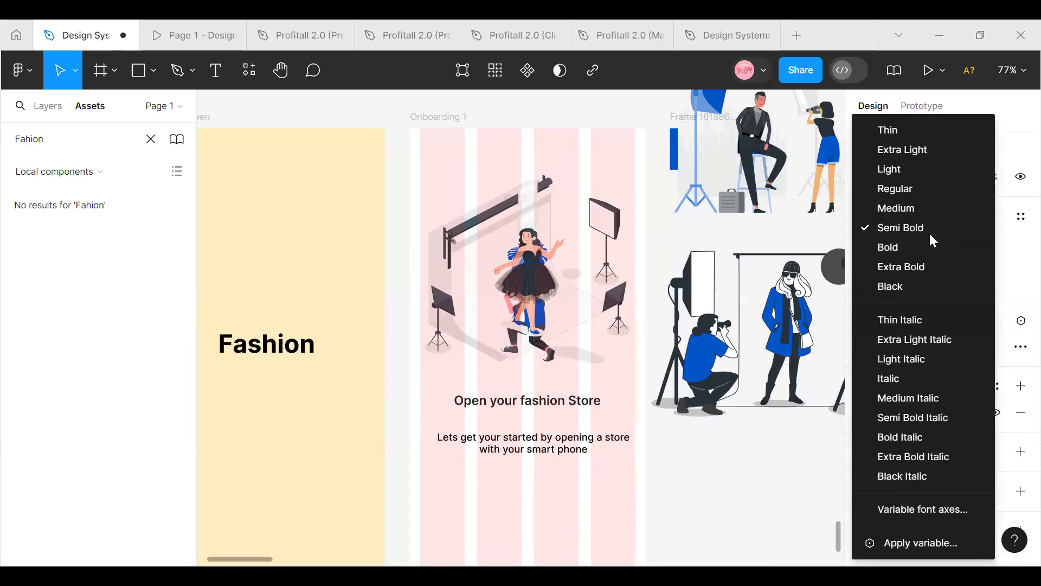
left_click(930, 234)
left_click(920, 178)
left_click_drag(576, 447, 564, 436)
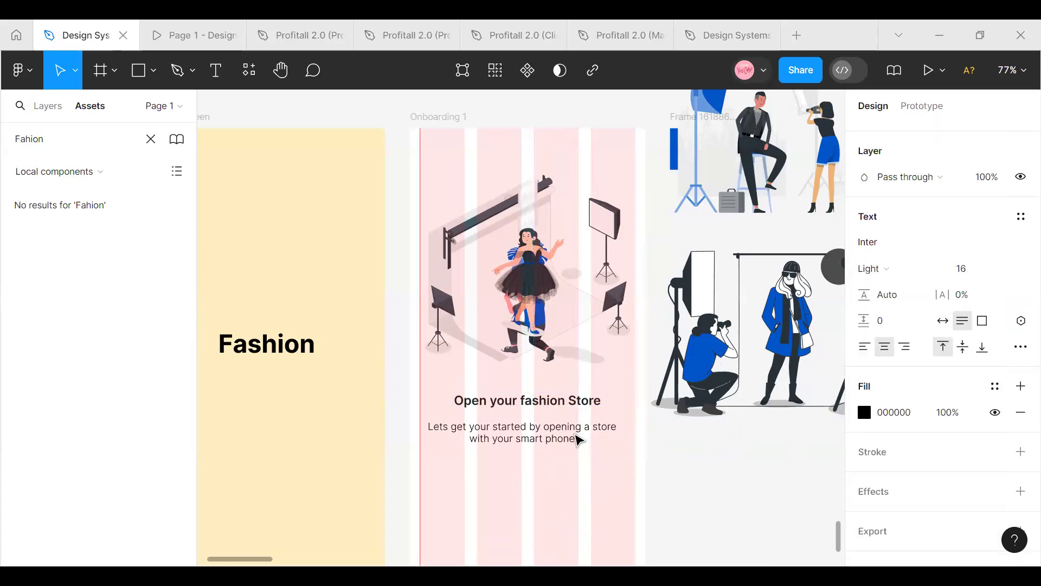
left_click(534, 490)
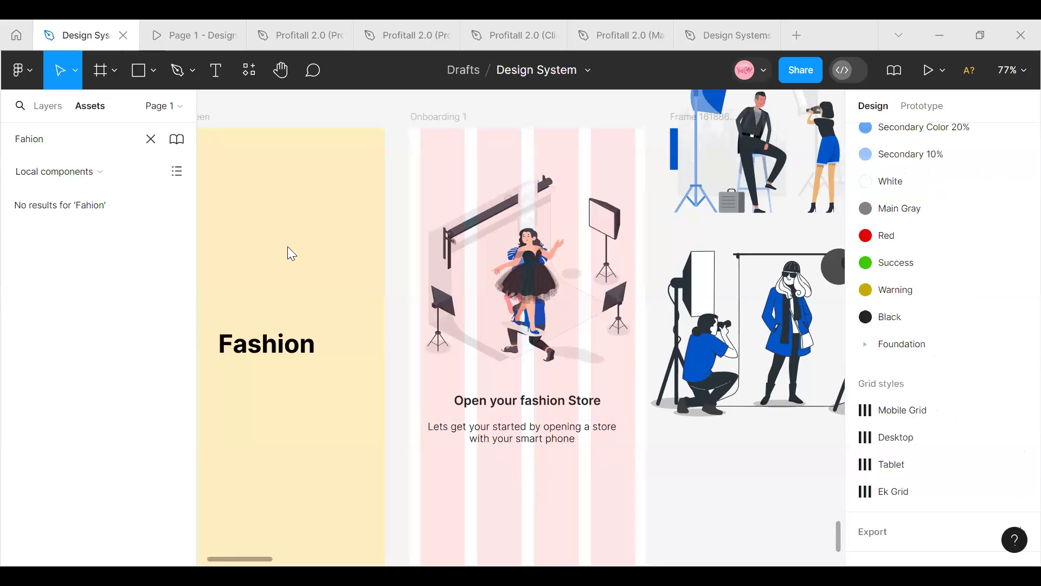
Draw a small frame about 51 × 13 px below the description and set its corner radius to 10
left_click(112, 67)
left_click(130, 108)
scroll(465, 420, "down", 2)
left_click_drag(462, 421, 497, 429)
left_click(503, 442)
left_click(495, 427)
scroll(980, 139, "up", 1)
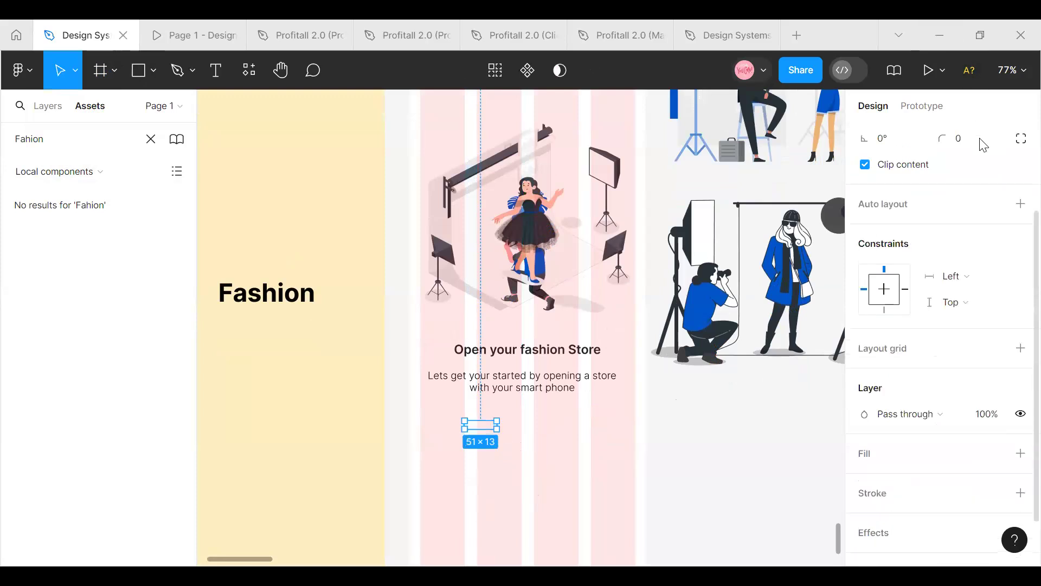
scroll(981, 168, "up", 2)
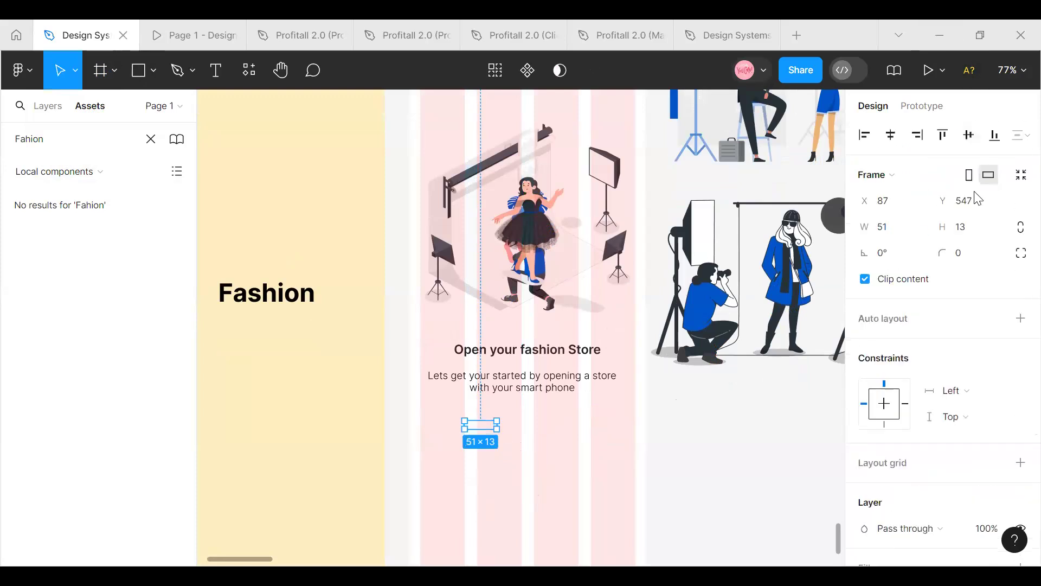
left_click(971, 254)
type("10")
key("Return")
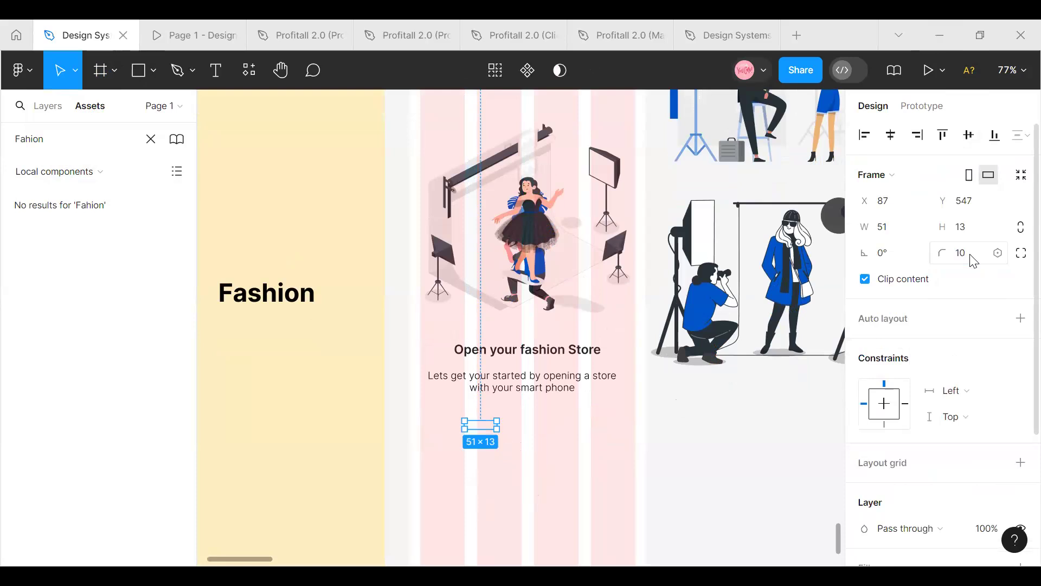
Add a fill to the small frame and color it blue 0055C9 from the libraries
scroll(914, 396, "down", 3)
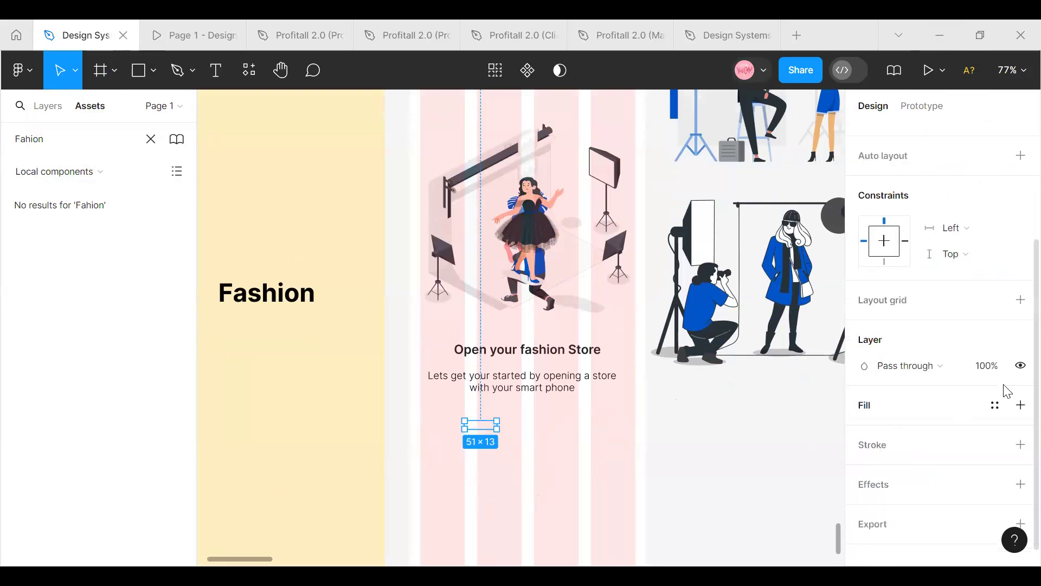
left_click(994, 408)
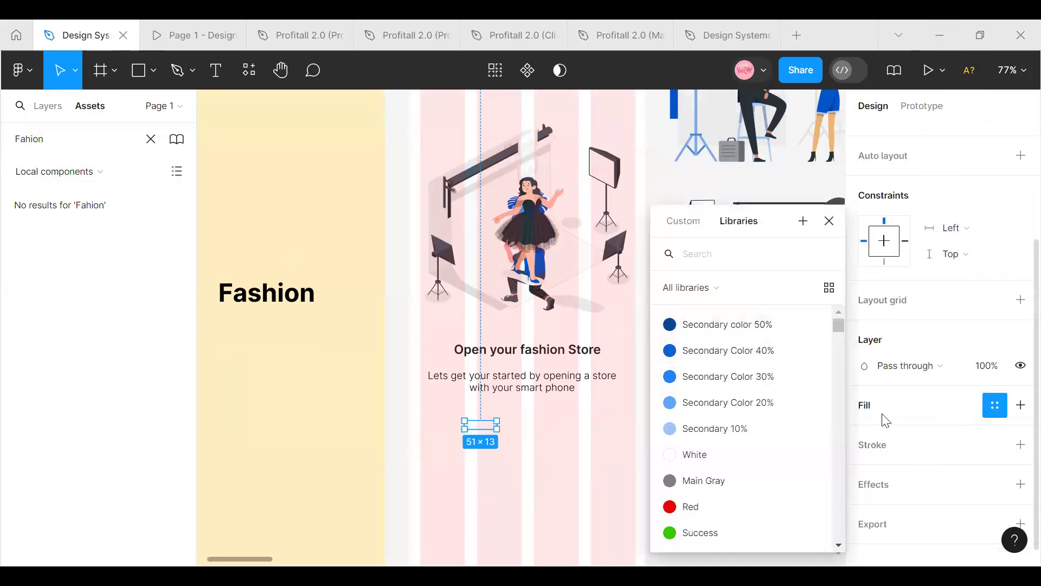
left_click(867, 405)
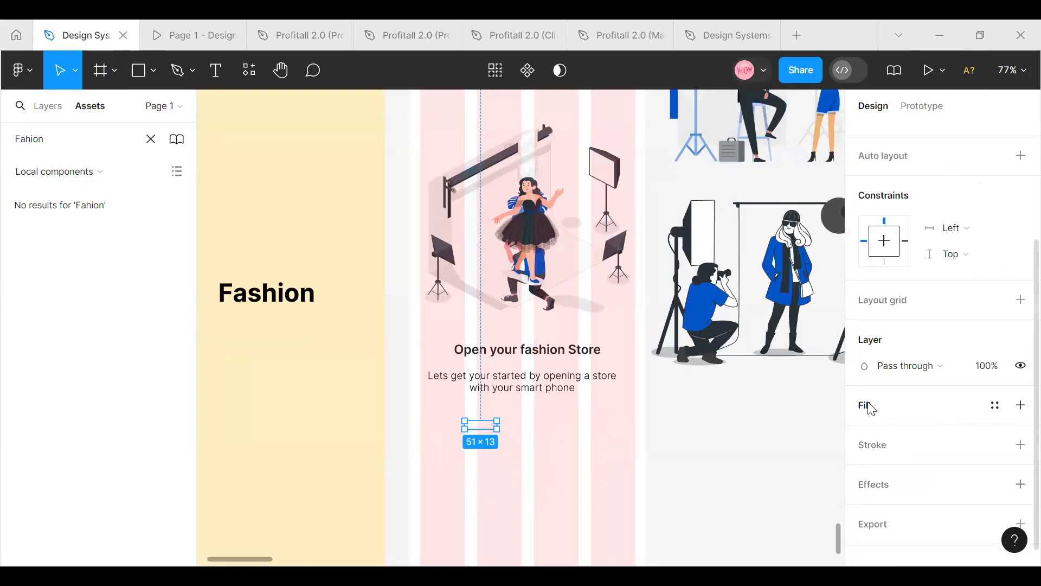
left_click(867, 405)
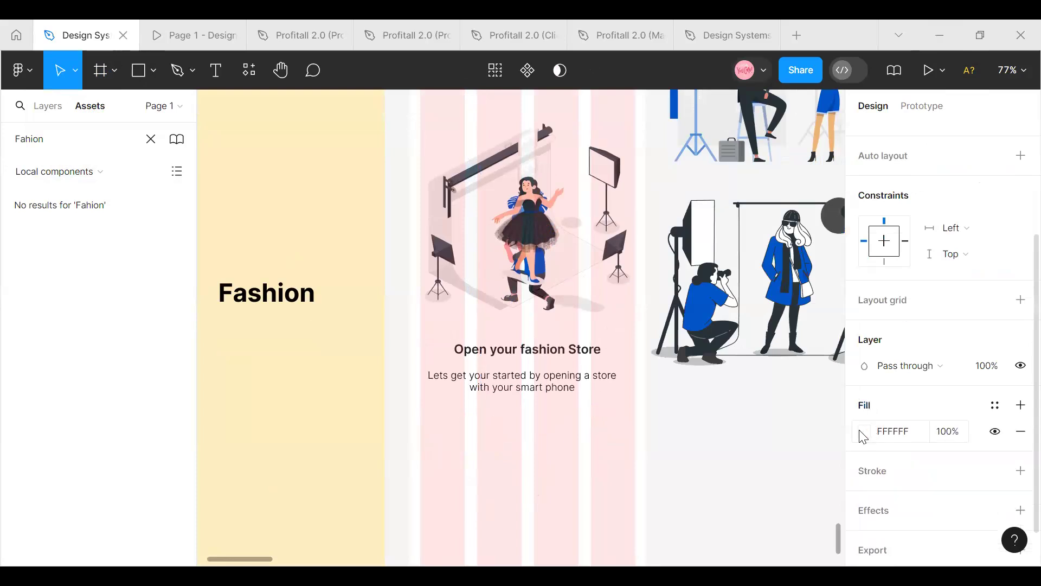
left_click(864, 432)
left_click(673, 381)
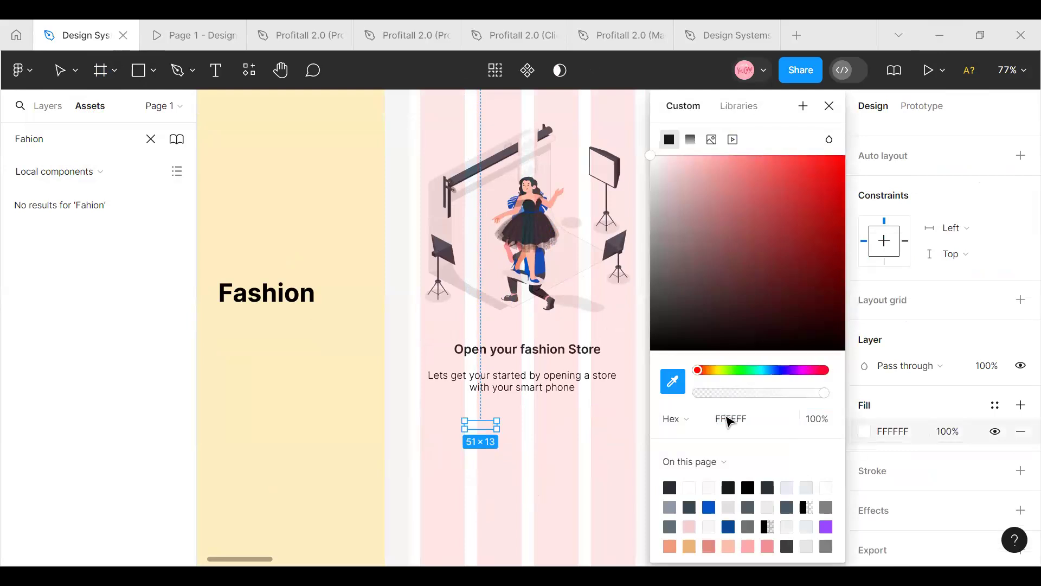
left_click(694, 325)
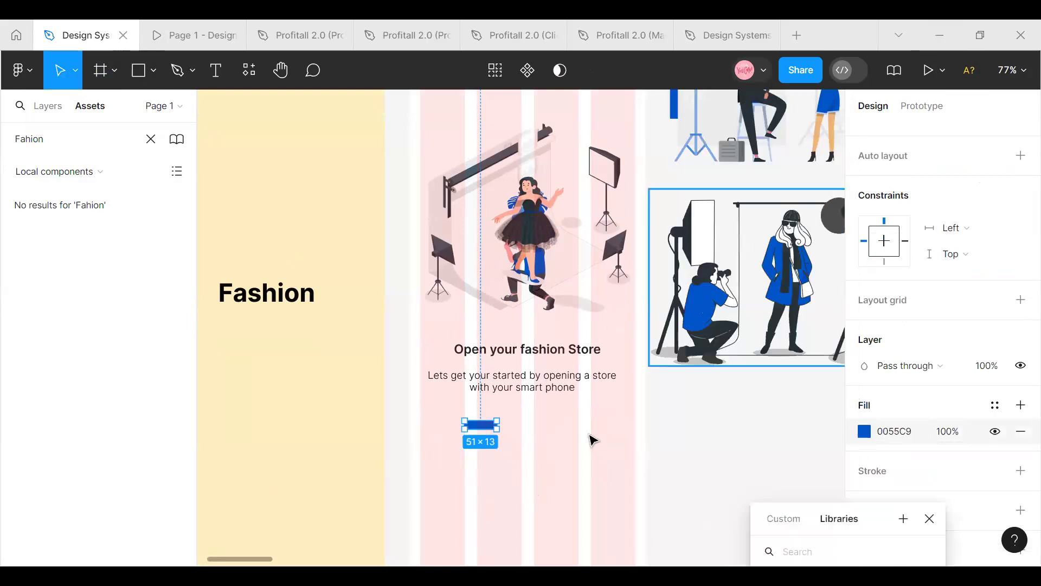
left_click(537, 447)
Set the blue bar's height to 8 and its width to 48
left_click(481, 424)
scroll(1003, 271, "up", 3)
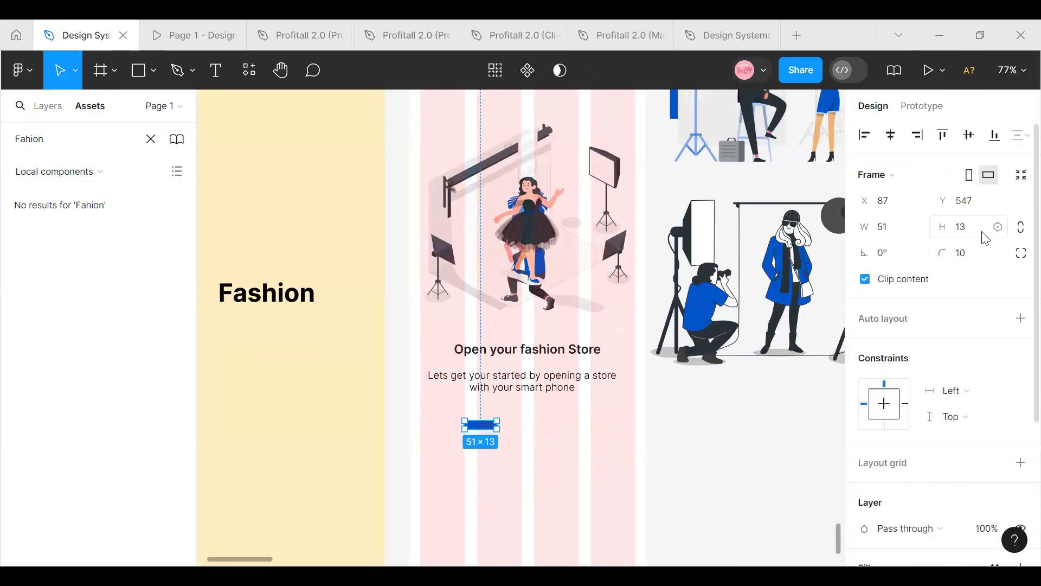
left_click(973, 236)
type("8")
key("Return")
left_click(904, 235)
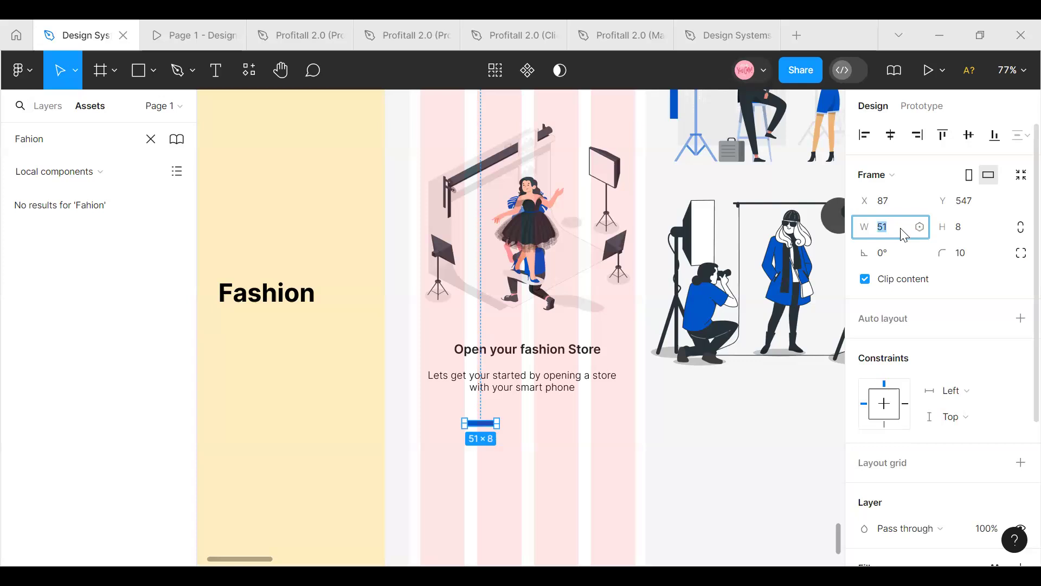
type("48")
key("Return")
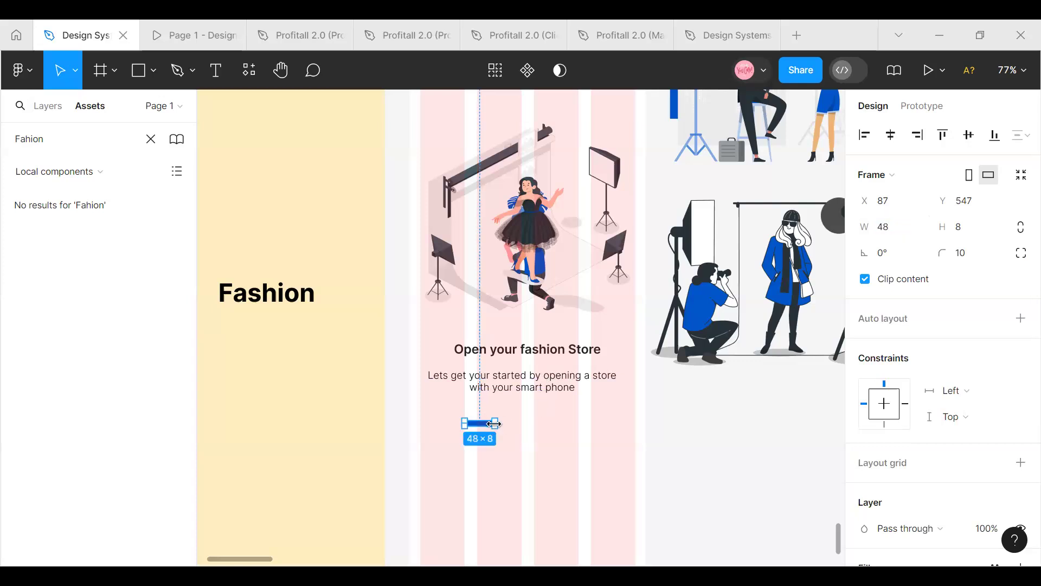
Shorten the blue bar to 30 px wide, positioned at X 125, Y 544, and place a duplicate beside it at X 163
left_click_drag(483, 425, 496, 421)
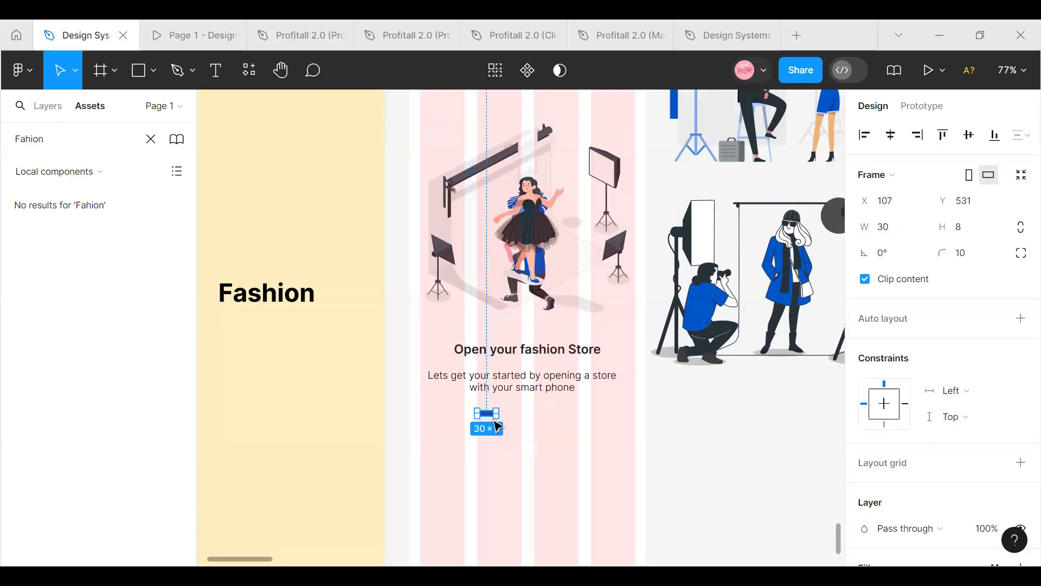
left_click_drag(486, 414, 526, 421)
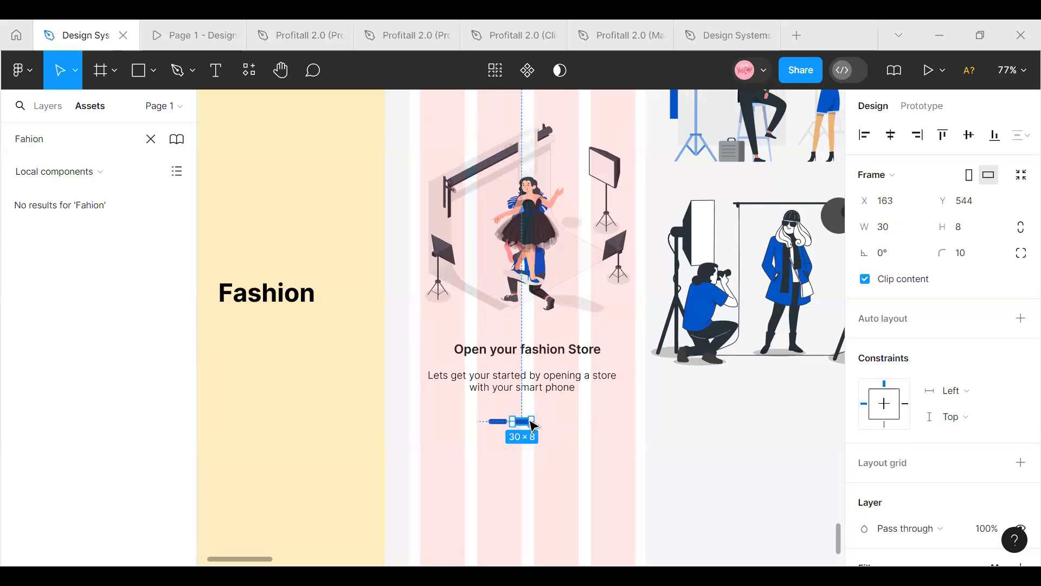
Resize the duplicate bar to 12 × 12 px with a corner radius of 12 to form a dot
left_click(971, 233)
type("30")
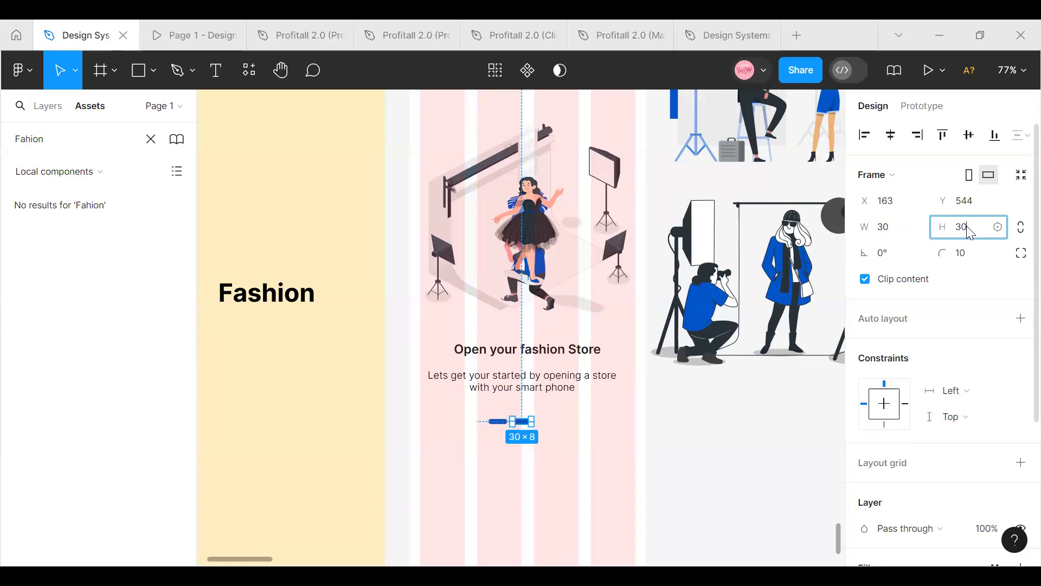
key("Return")
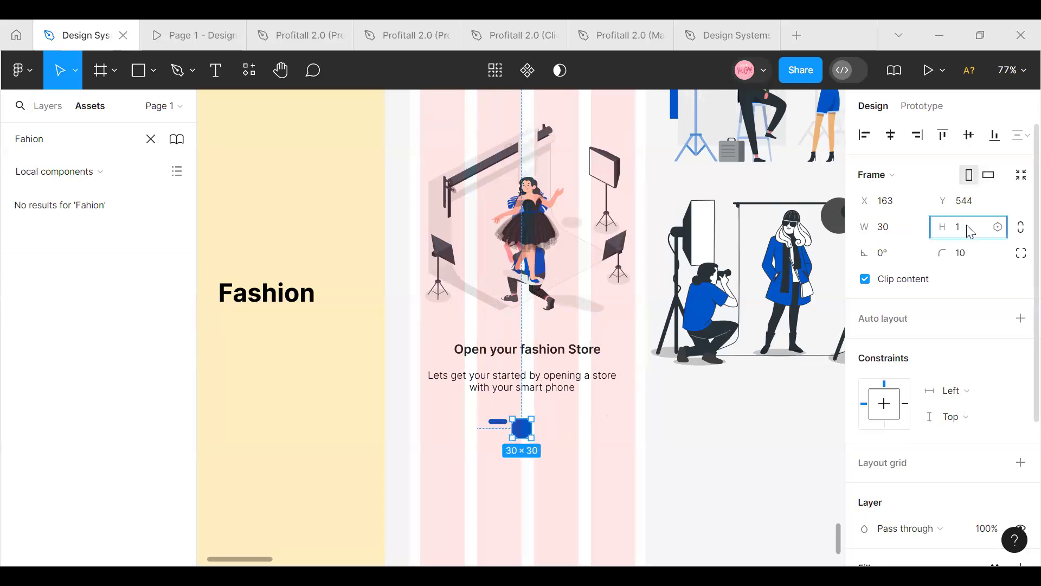
key("Return")
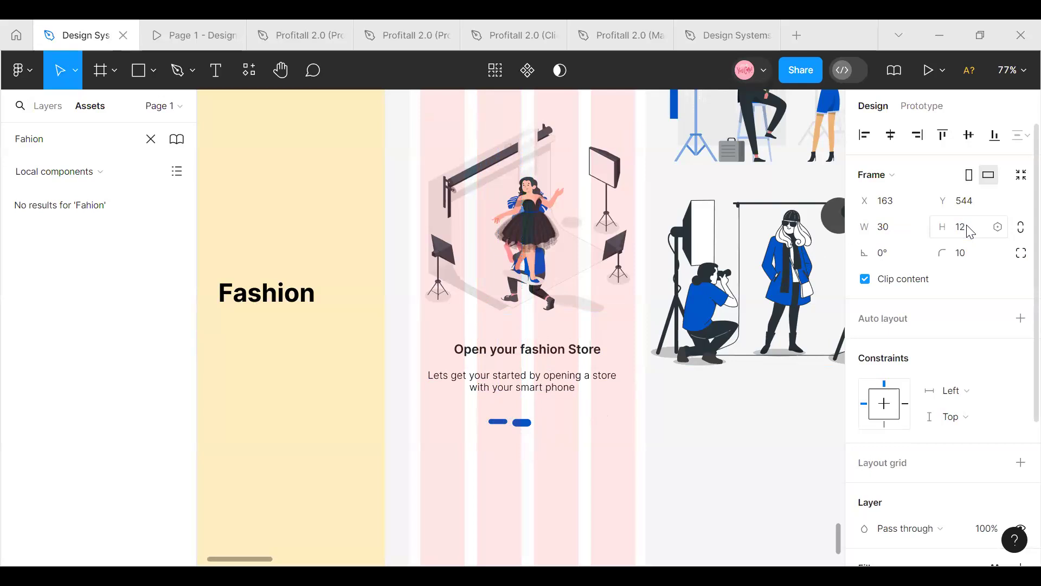
left_click(902, 232)
type("12")
key("Return")
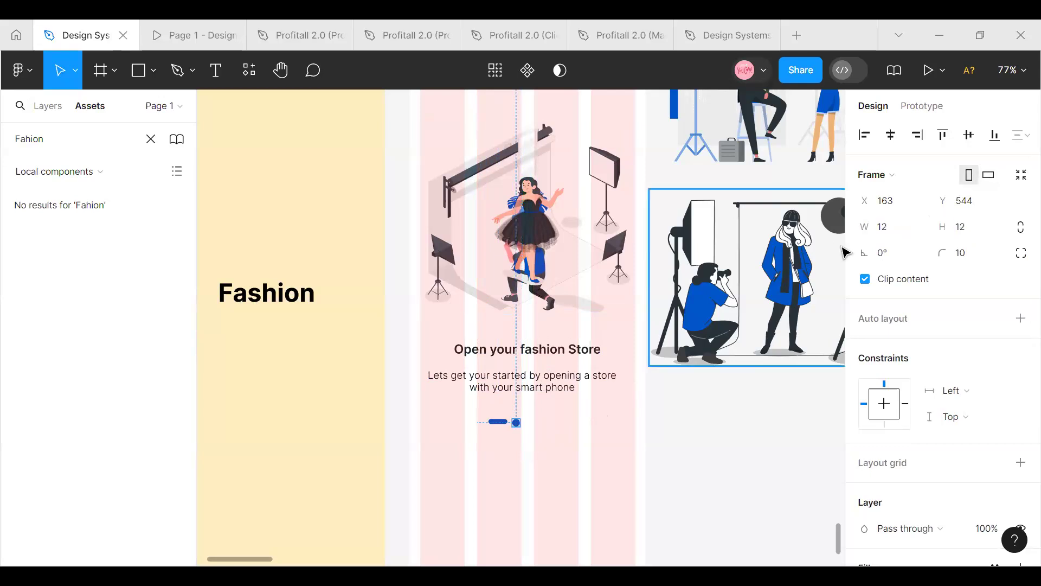
left_click(974, 253)
key("Return")
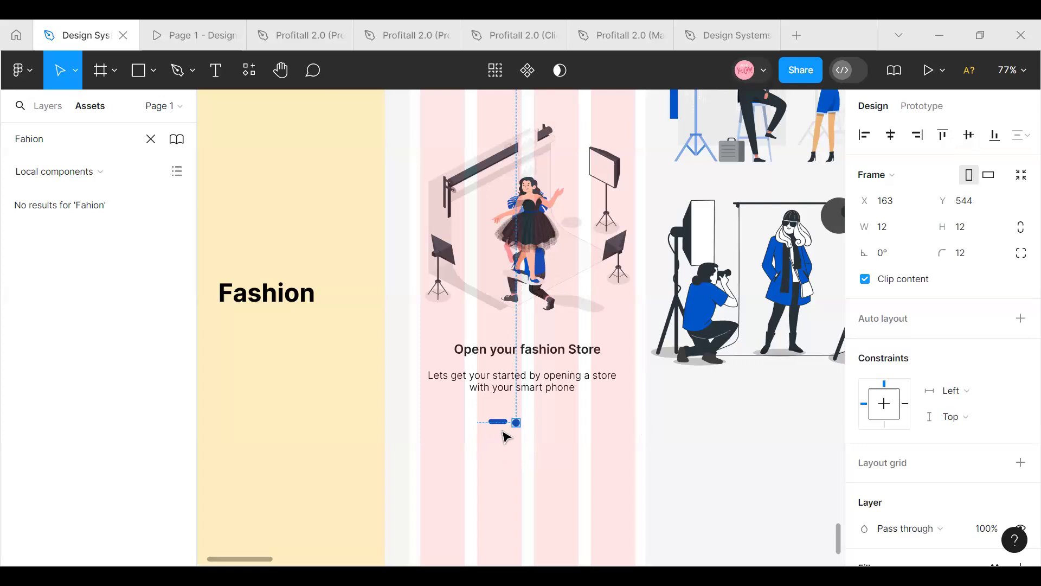
Set the dot's width, height and corner radius all to 8
scroll(506, 436, "up", 5)
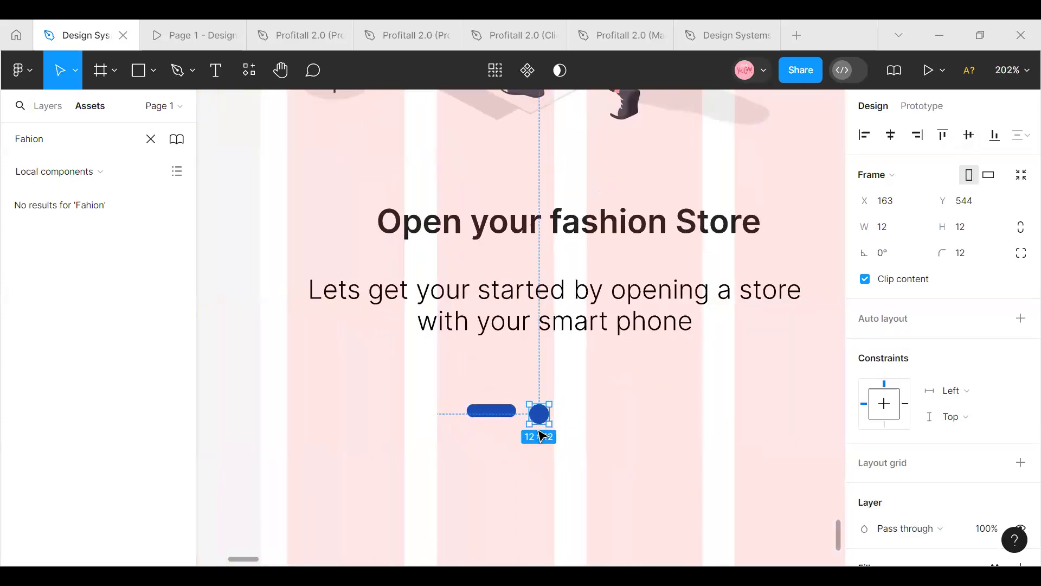
left_click(891, 231)
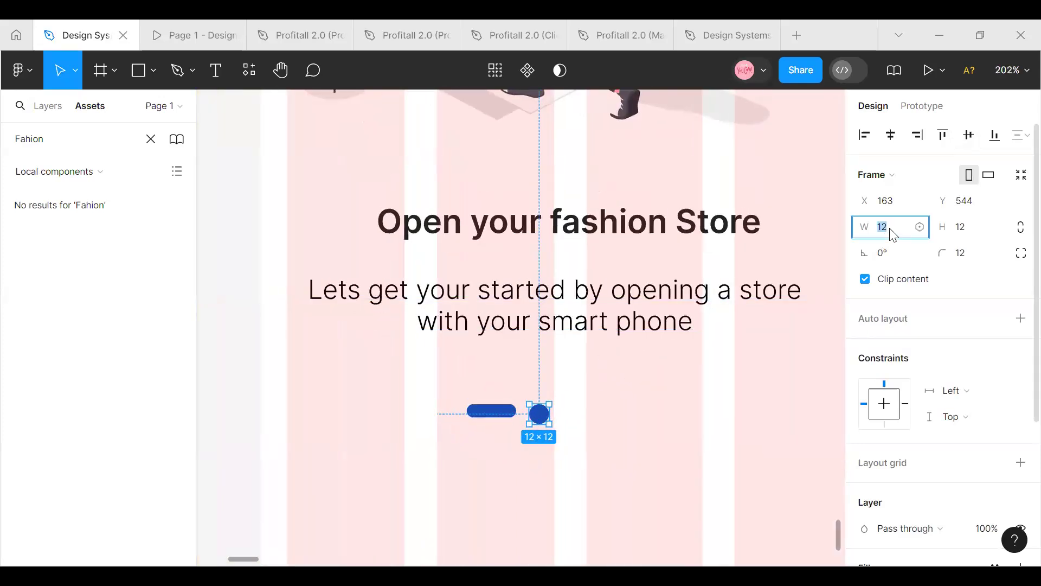
type("8")
left_click(962, 228)
type("8")
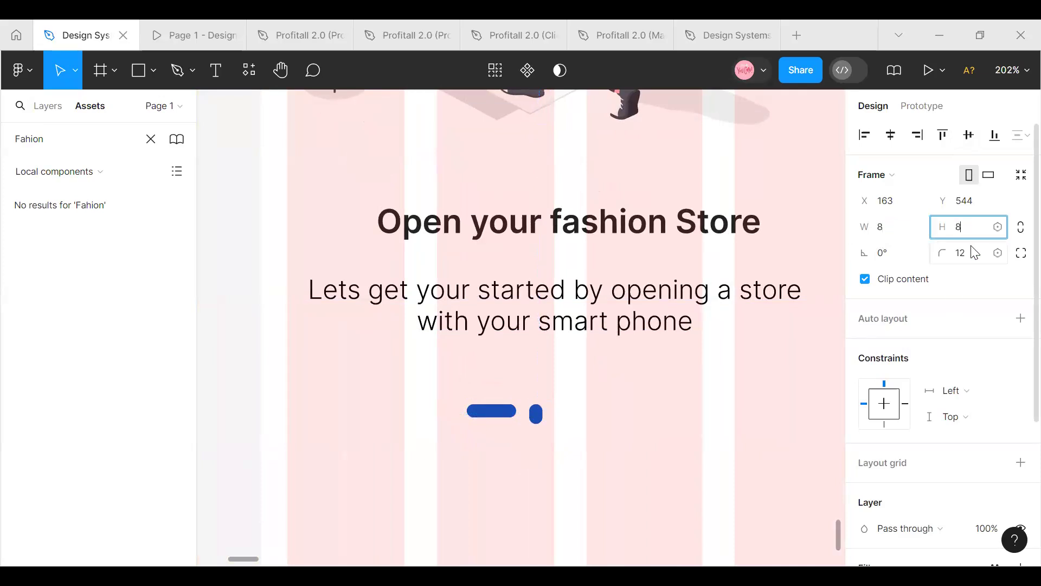
left_click(973, 254)
type("8")
key("Return")
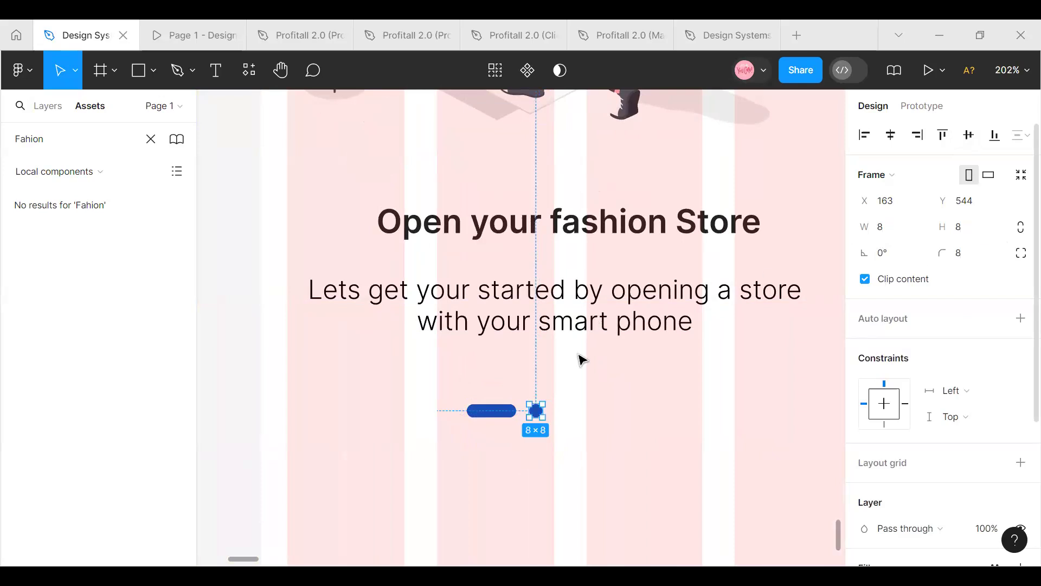
Move the dot to 3 px from the blue bar and combine both in a horizontal auto layout
left_click_drag(536, 412, 528, 413)
left_click(503, 412)
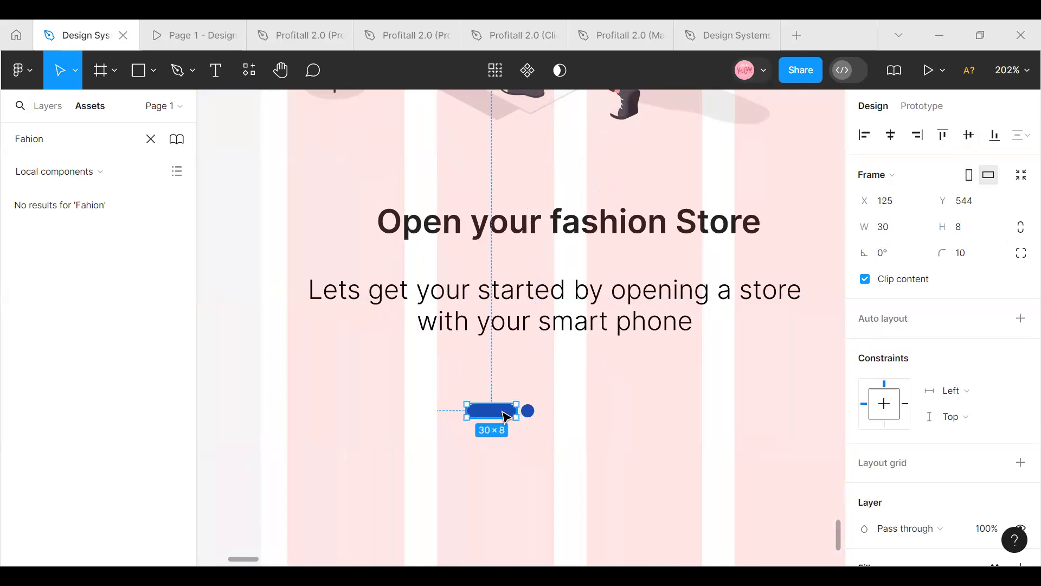
left_click(529, 412, "shift")
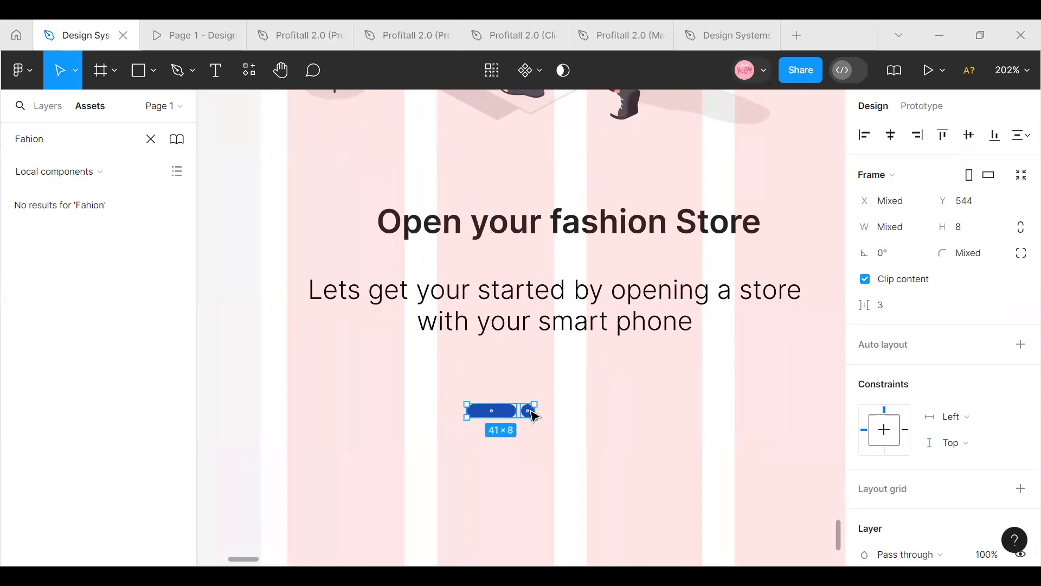
key("shift+a")
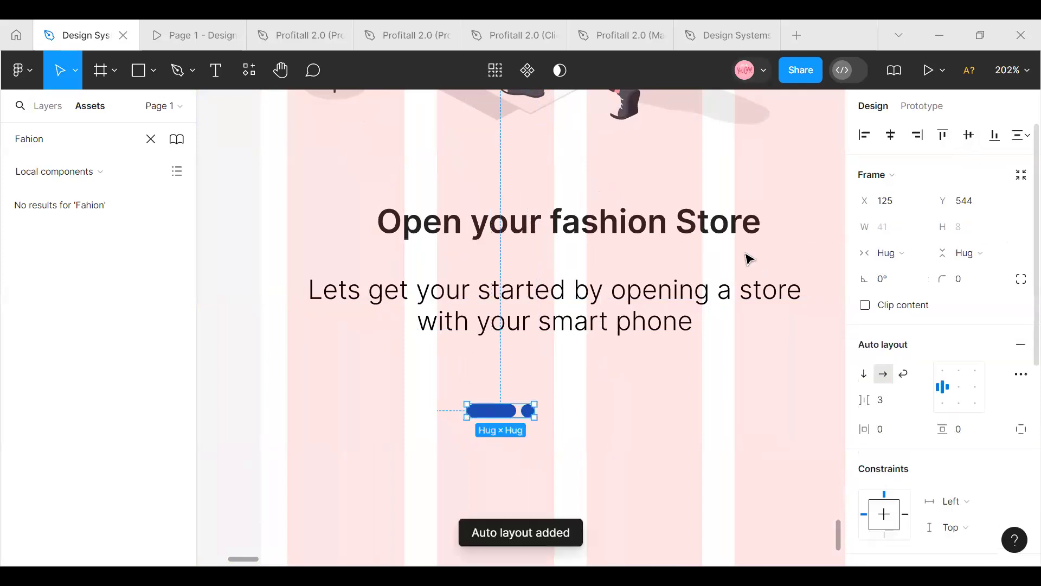
left_click(527, 417)
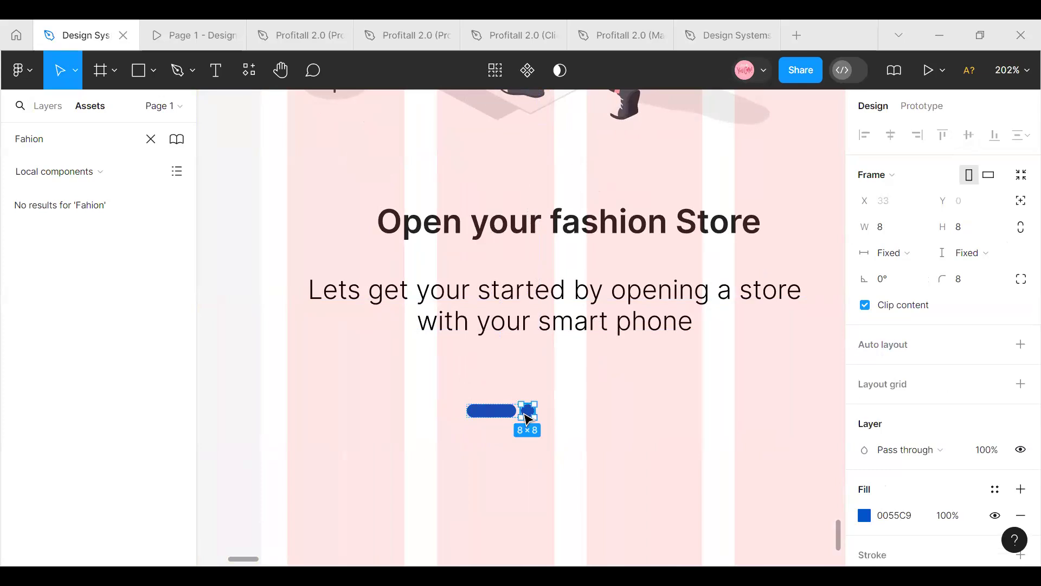
Duplicate the small blue dot twice within the indicator row and delete the wide bar, leaving three dots
key("ctrl+d")
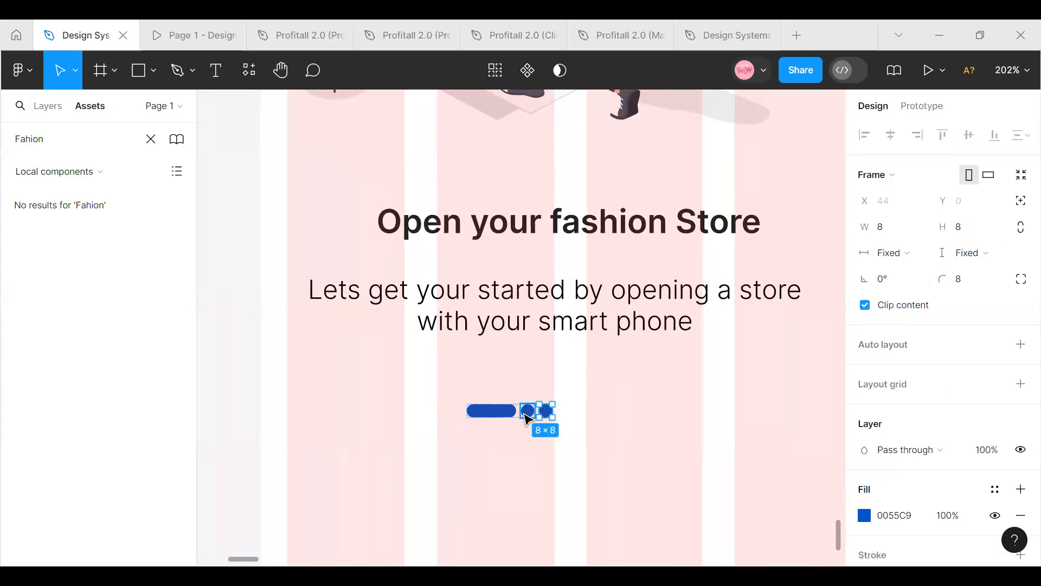
left_click(539, 455)
left_click(524, 417)
left_click(527, 417)
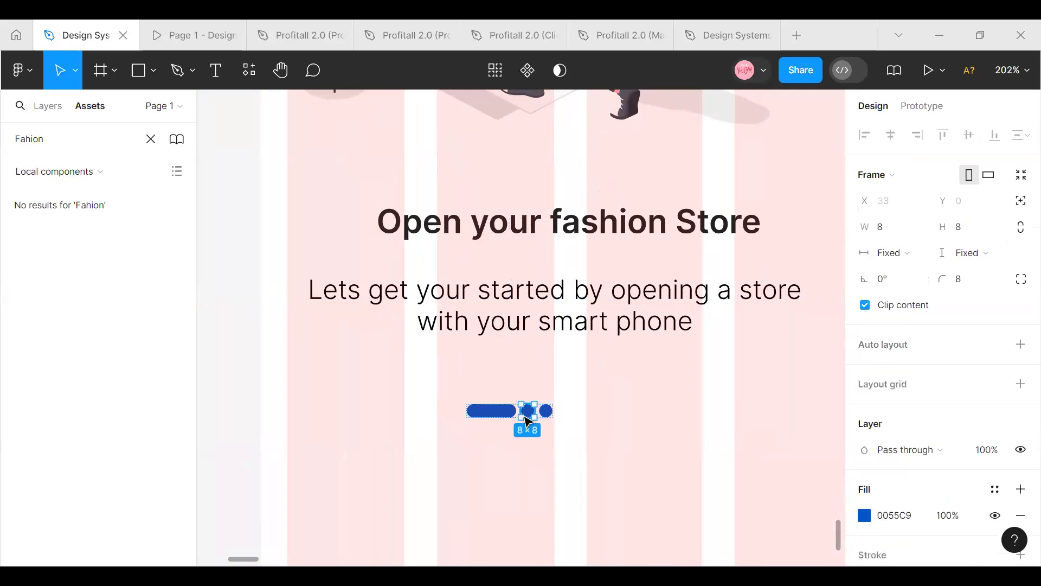
key("ctrl+d")
left_click(513, 416)
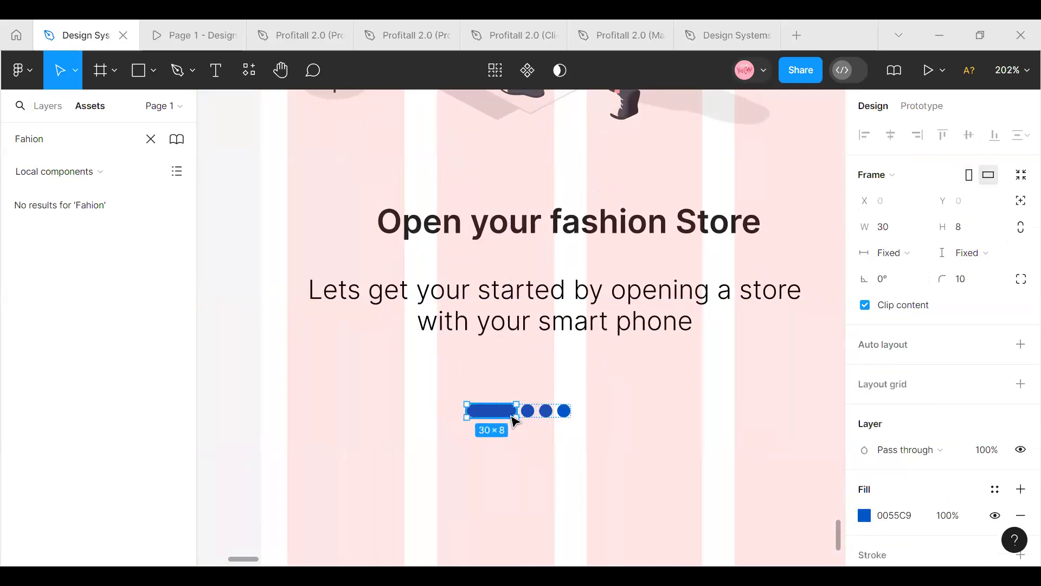
key("Delete")
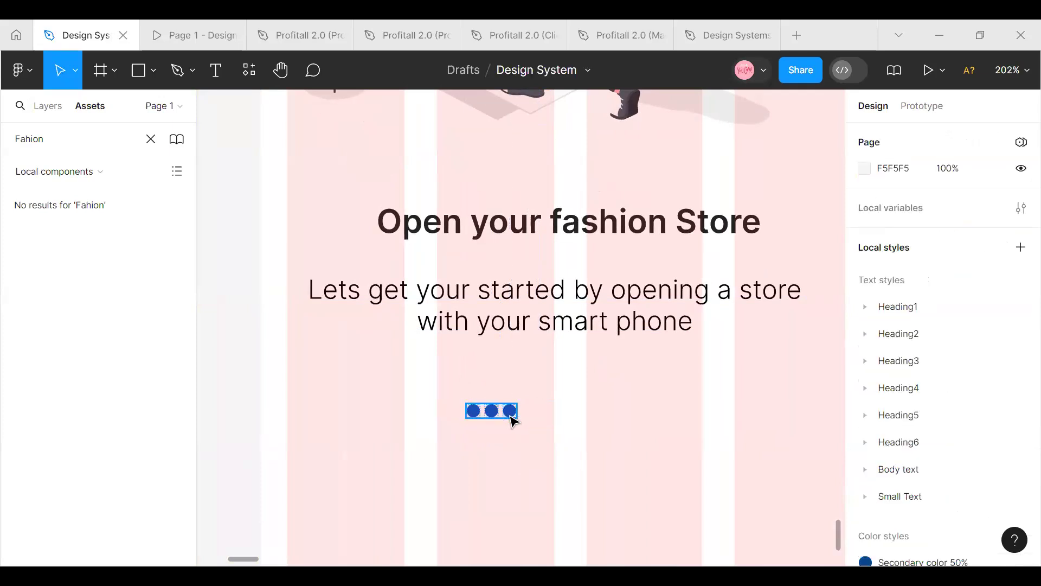
Recolor the second and third indicator dots with the Foundation/White Dark library color
left_click(478, 417)
left_click(474, 412)
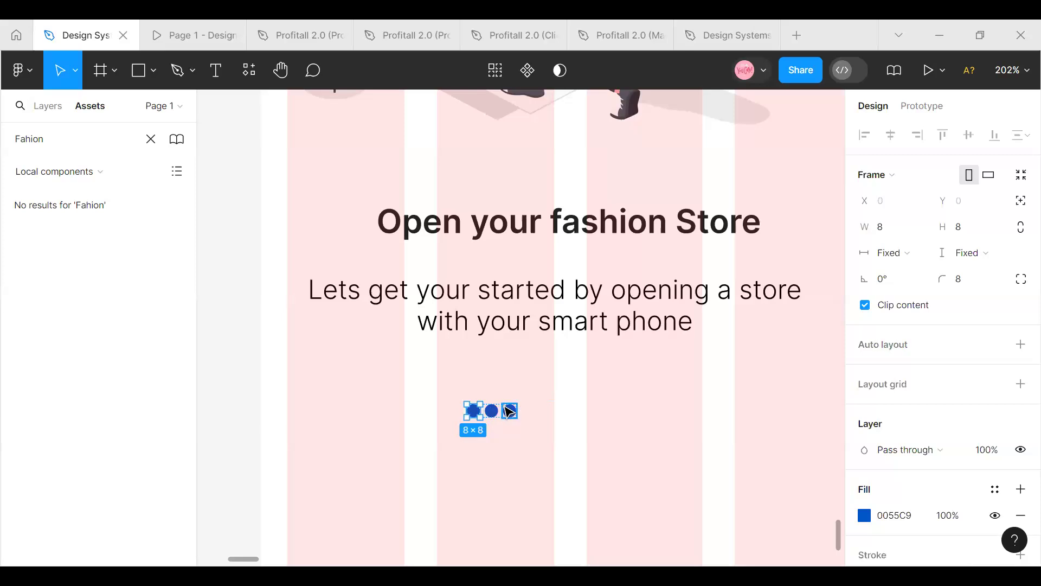
left_click(495, 412)
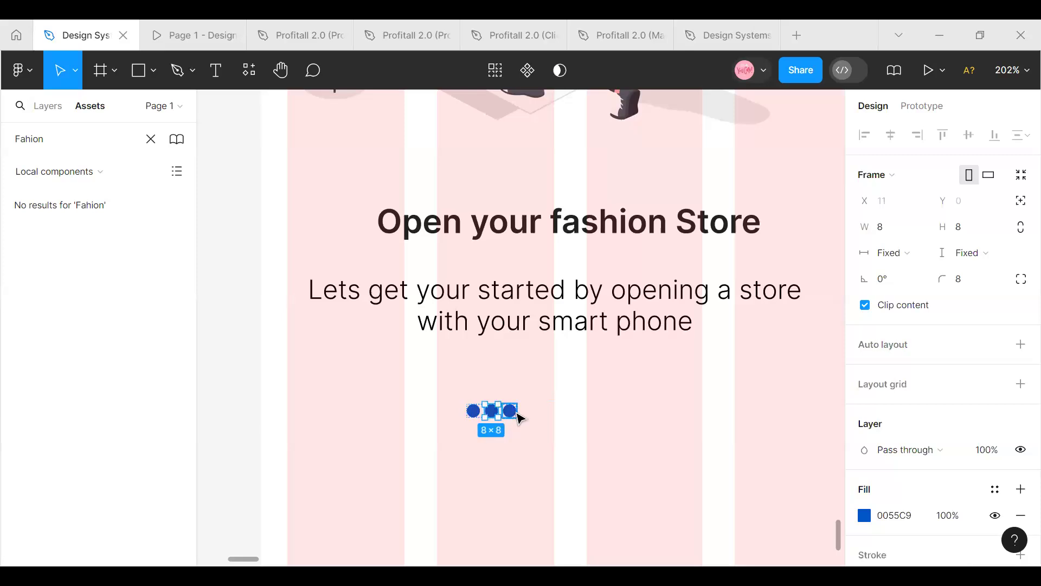
left_click(512, 412, "shift")
left_click(995, 489)
scroll(733, 445, "down", 12)
scroll(730, 448, "up", 2)
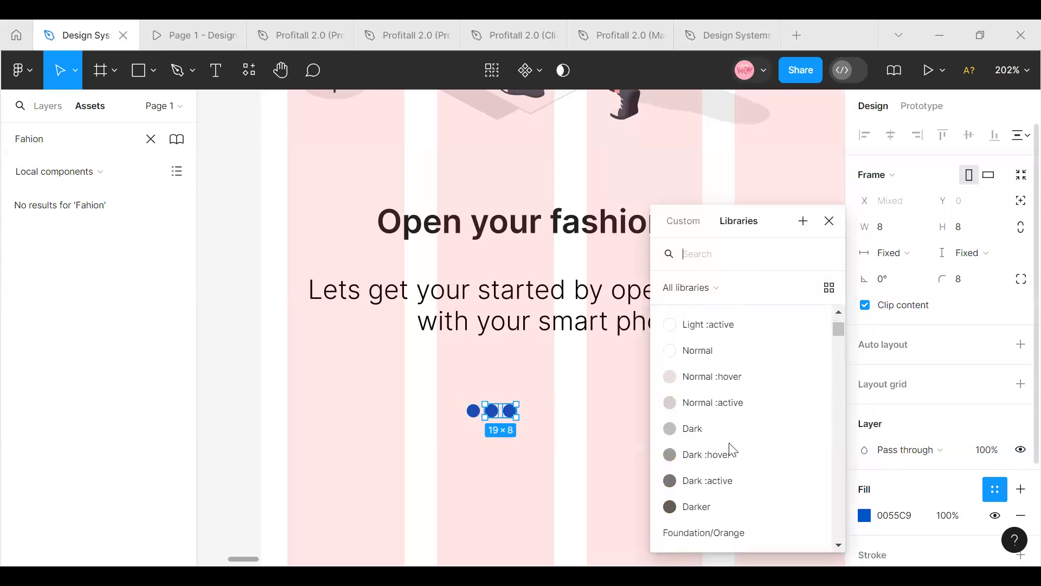
left_click(727, 431)
left_click(491, 442)
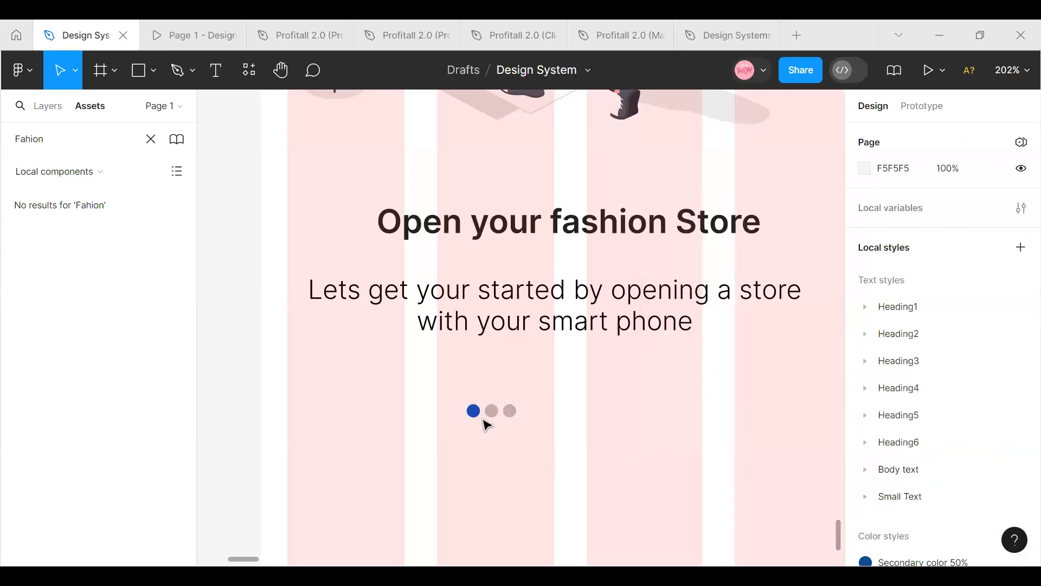
Set the spacing between the indicator dots to 4 and move the row beneath the description to X 178, Y 520
left_click(483, 416)
left_click_drag(515, 415, 572, 403)
left_click(893, 405)
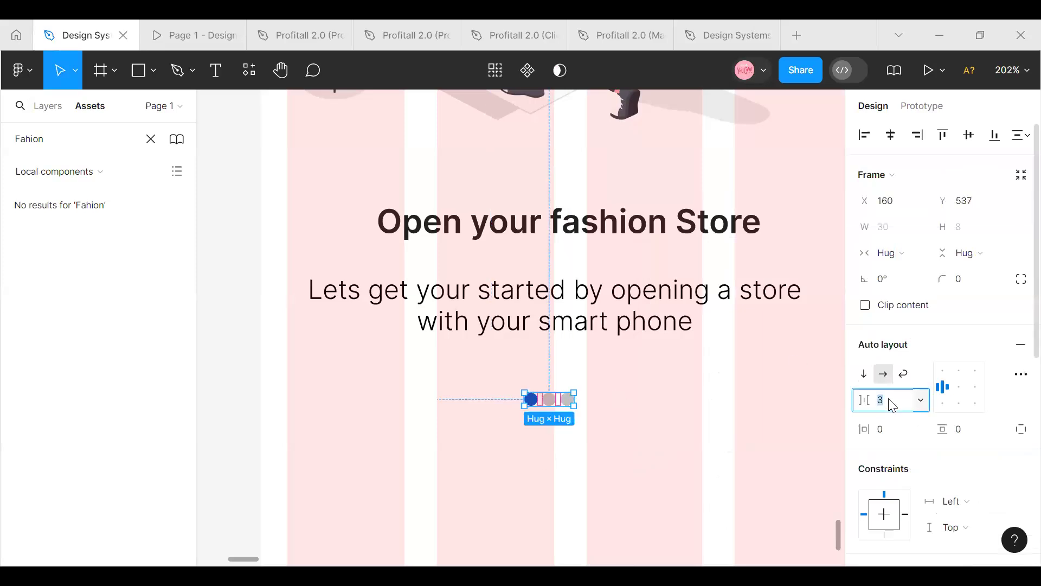
type("8")
key("Return")
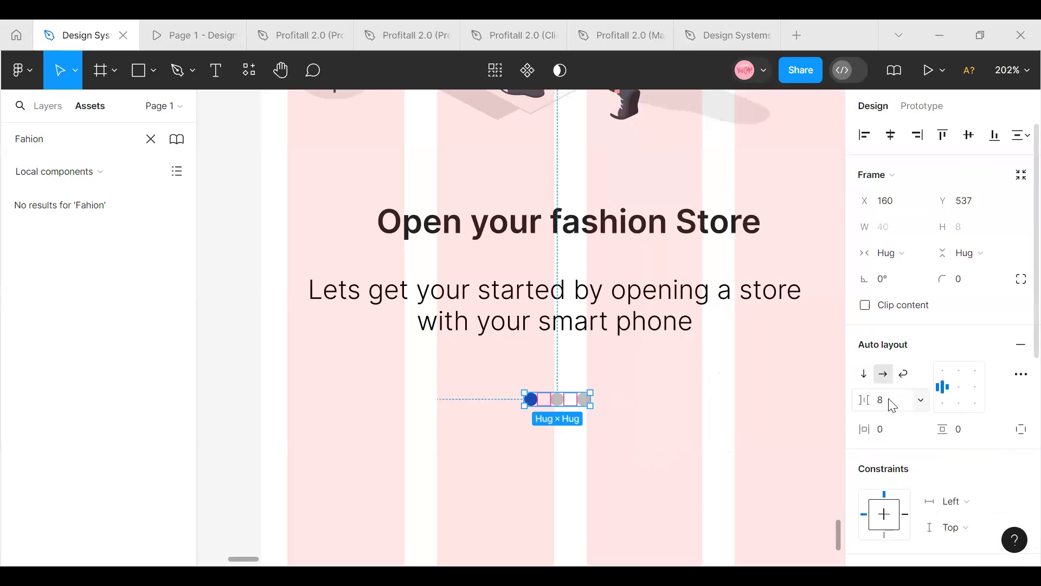
left_click(884, 411)
key("Return")
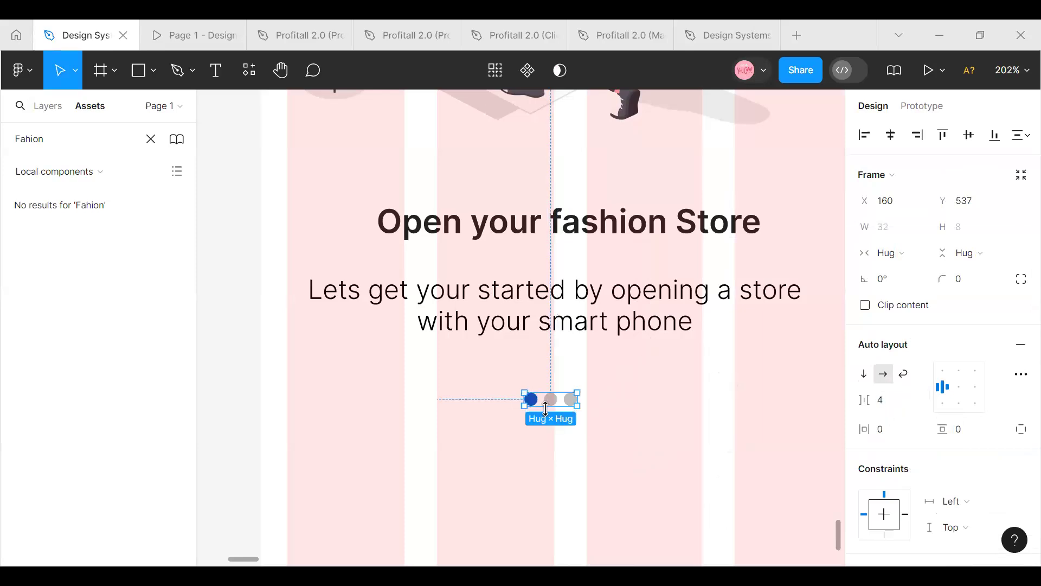
left_click_drag(551, 400, 585, 374)
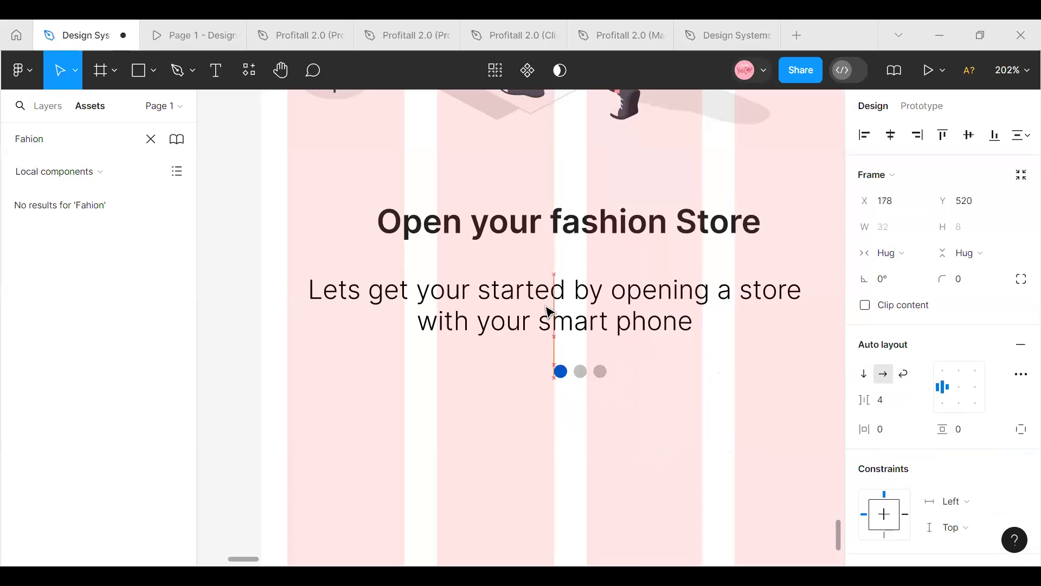
Combine the heading and description in a vertical auto layout with a spacing of 16
left_click(548, 309)
left_click(550, 237, "shift")
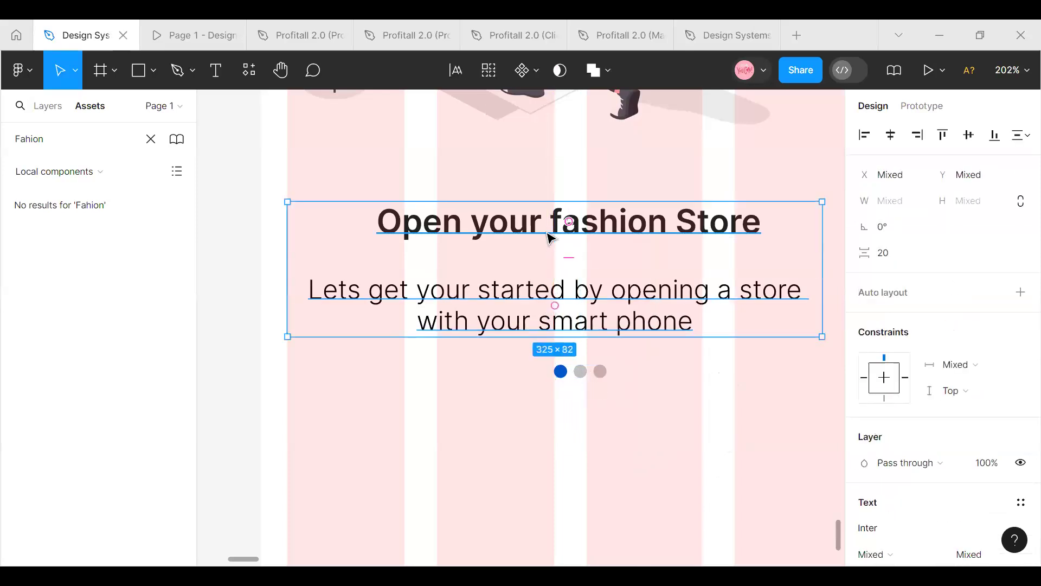
key("shift+a")
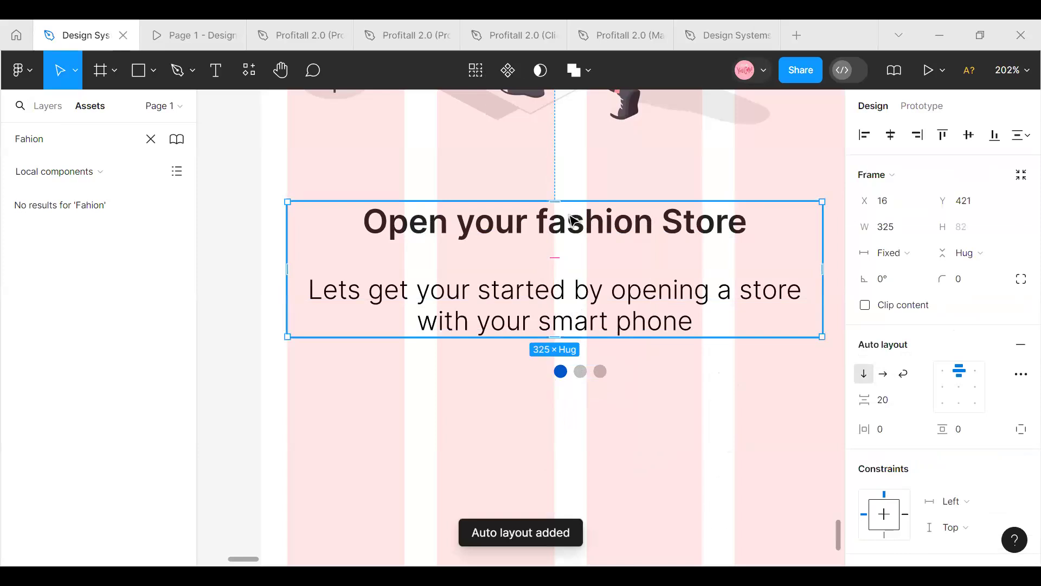
left_click(899, 404)
type("1")
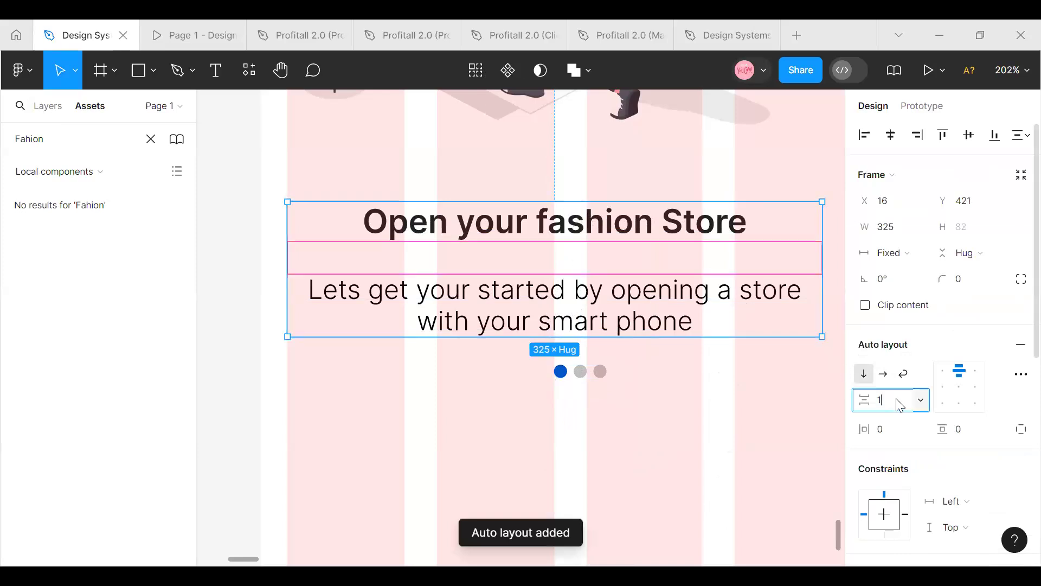
type("6")
key("Return")
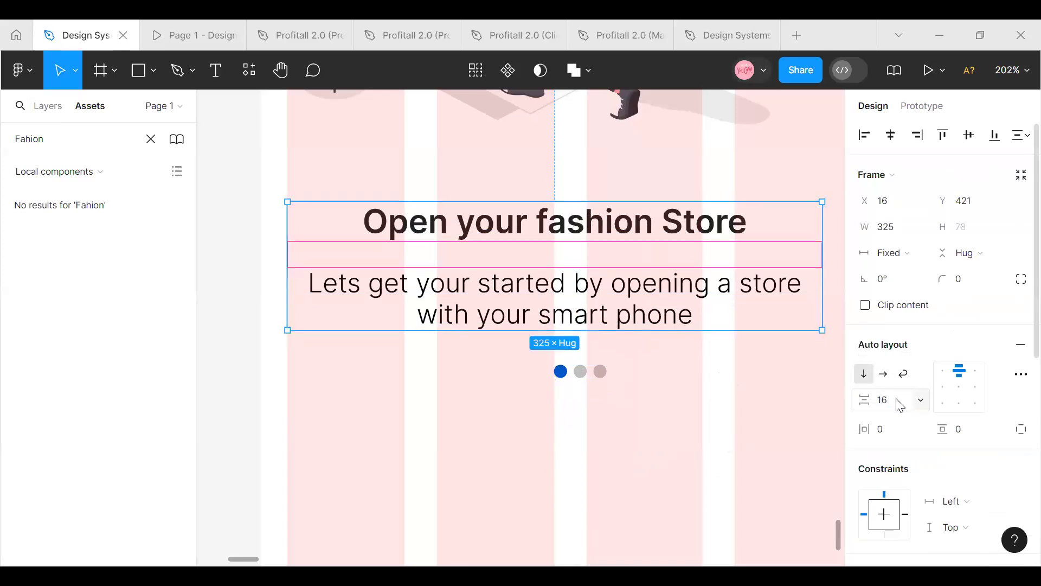
Combine the text block and dot row in an auto layout with a spacing of 20 and center it horizontally on the screen
left_click(603, 372)
left_click(611, 302, "shift")
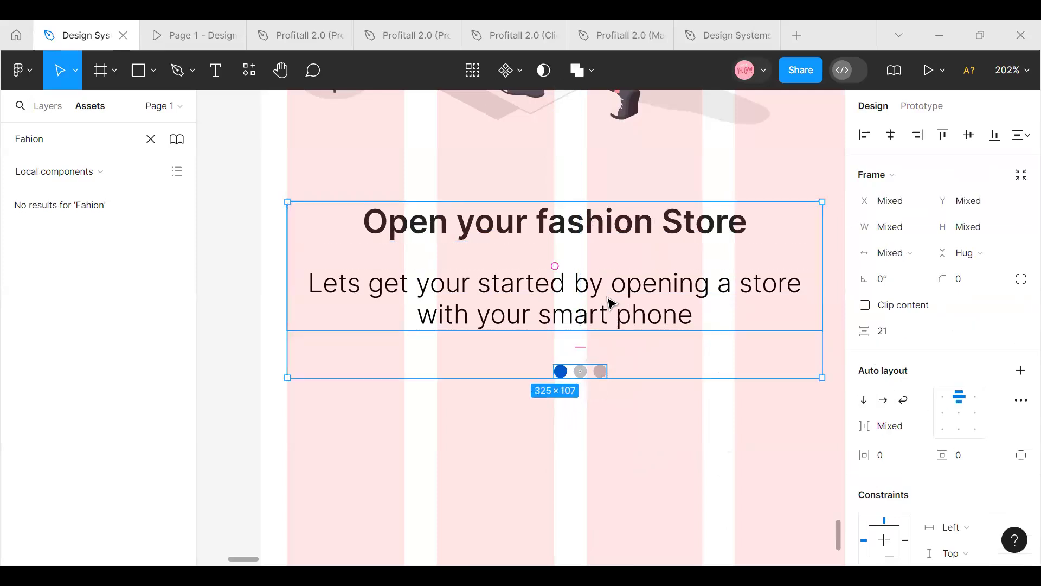
key("shift+a")
left_click(894, 402)
type("20")
key("Return")
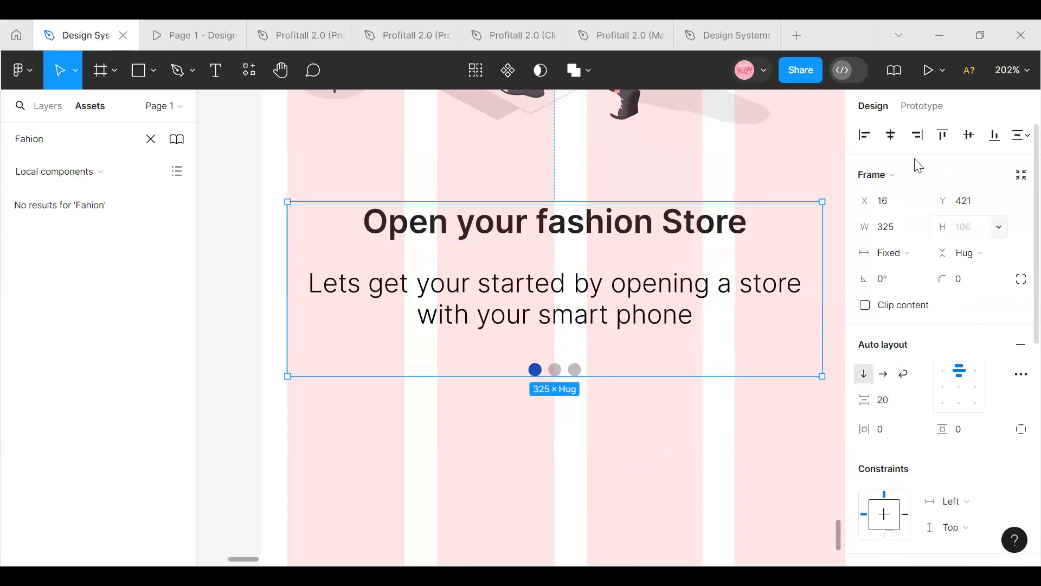
left_click(891, 134)
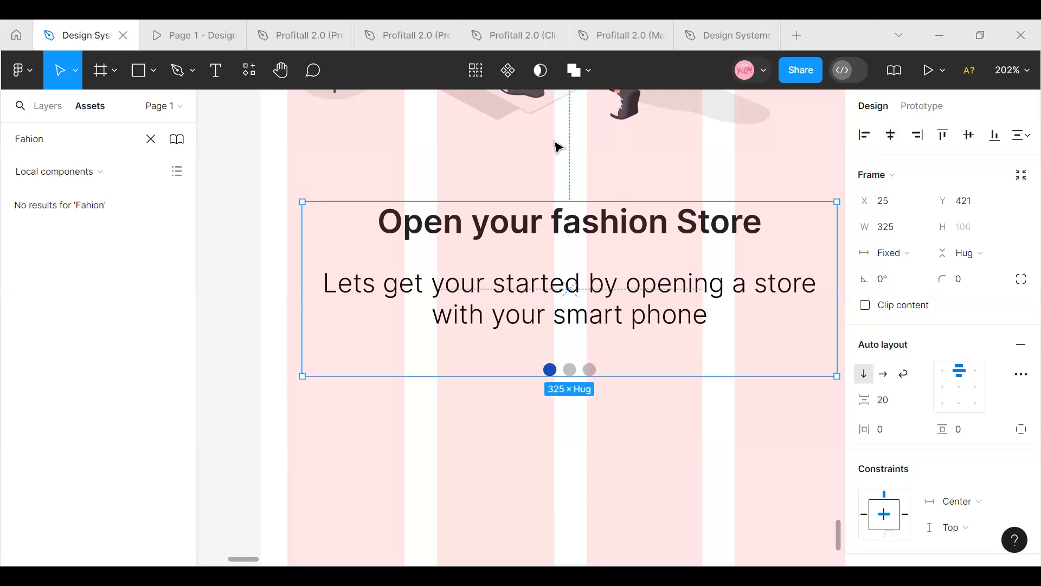
Try to apply auto layout to the illustration together with the text block
left_click(557, 147)
scroll(555, 156, "up", 3)
left_click(518, 207)
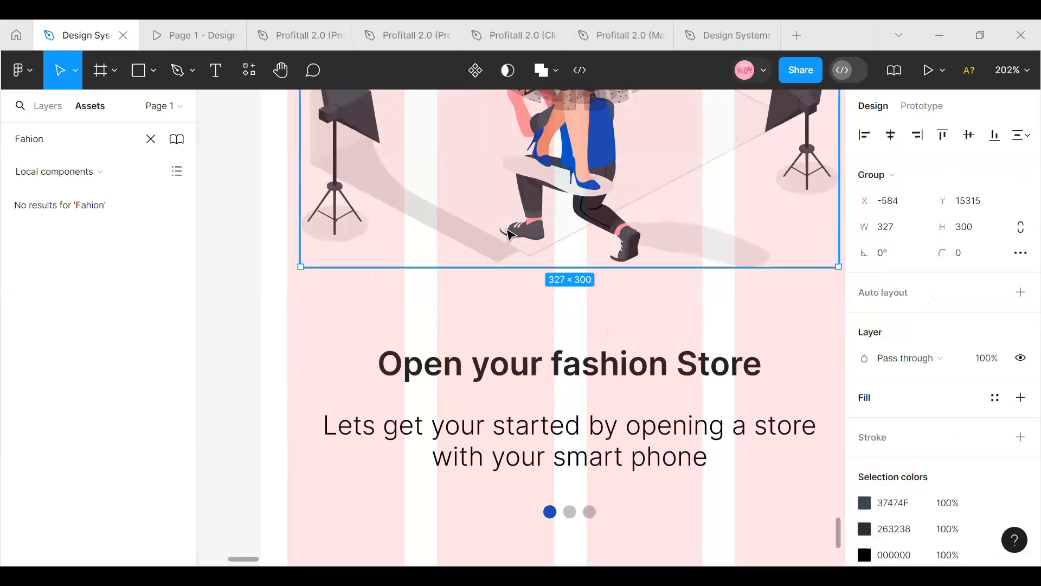
left_click(542, 436, "shift")
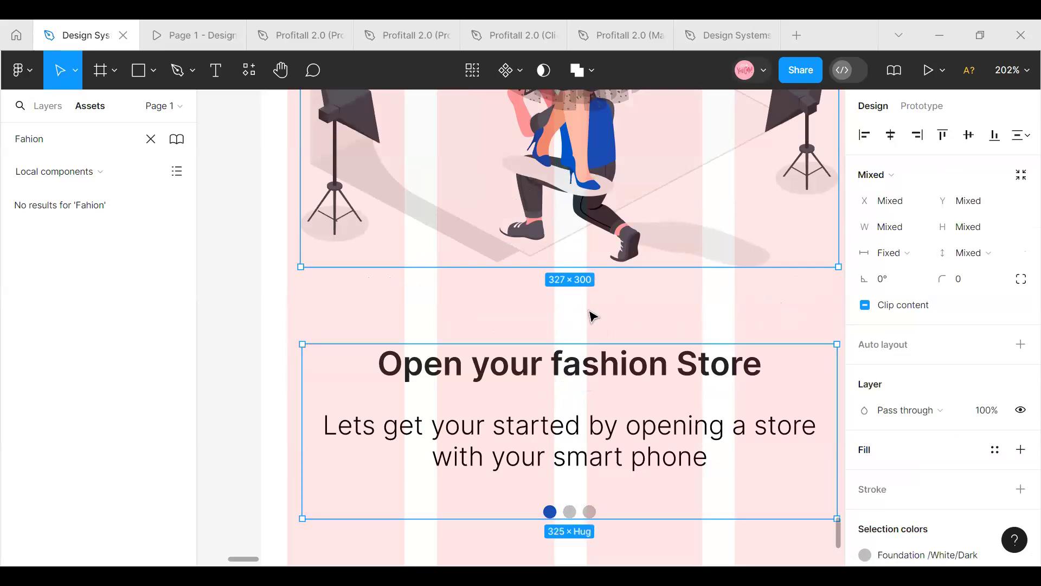
key("shift+a")
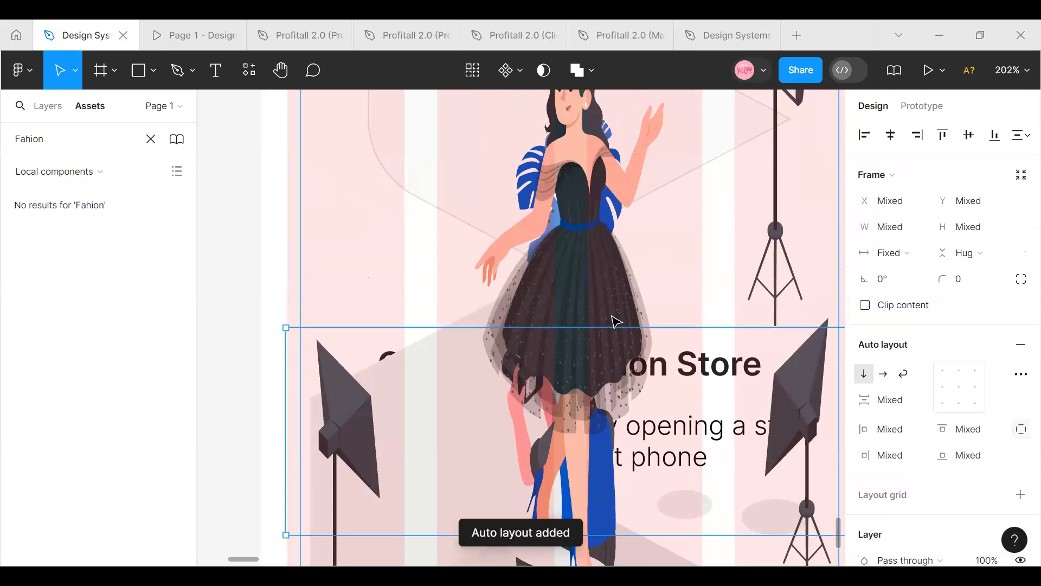
key("ctrl+z")
left_click(383, 306)
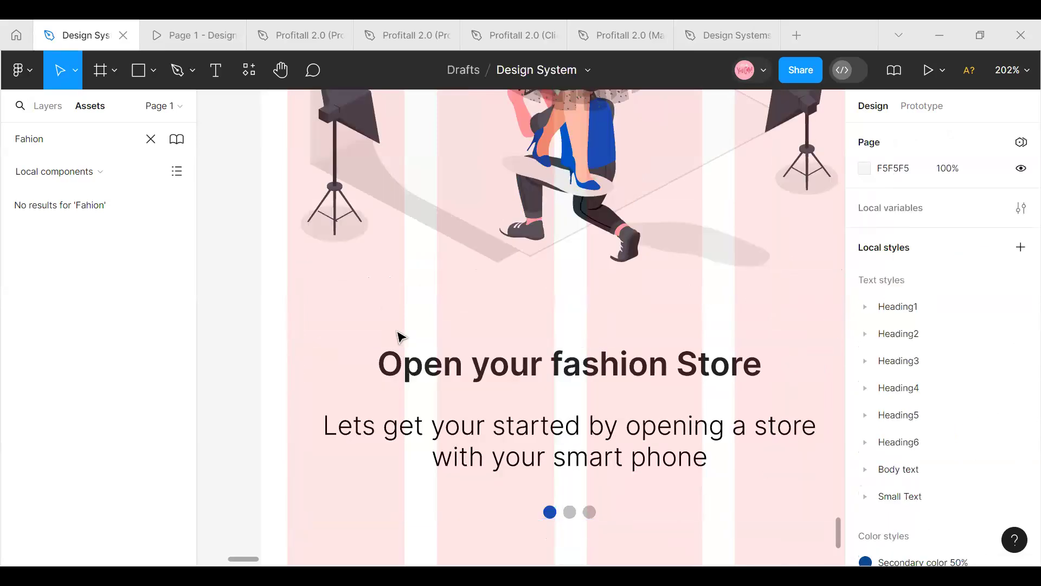
Move the text and indicator block up to Y 414, nearer the illustration
left_click(442, 384)
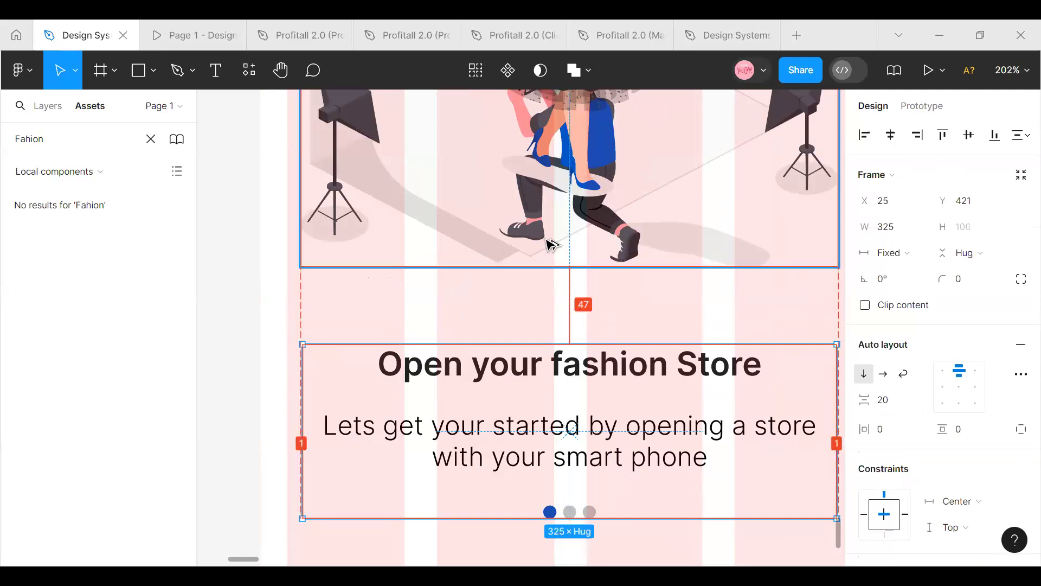
key("Up")
key("Up")
key("Up")
key("Up")
key("Up")
key("Up")
key("Up")
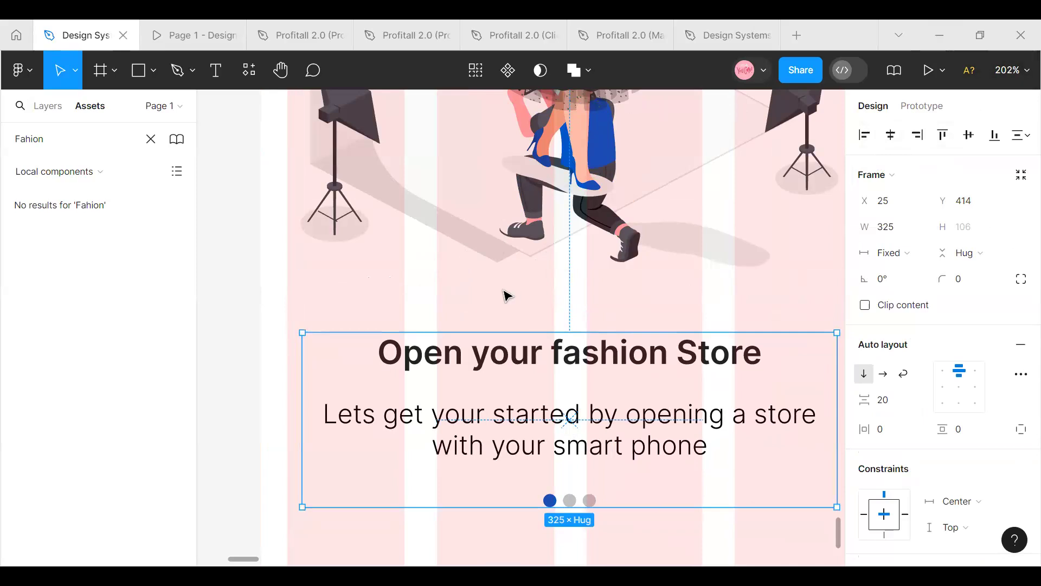
Compare the reference onboarding designs' text and button placement with the Onboarding 1 screen
scroll(505, 295, "up", 5)
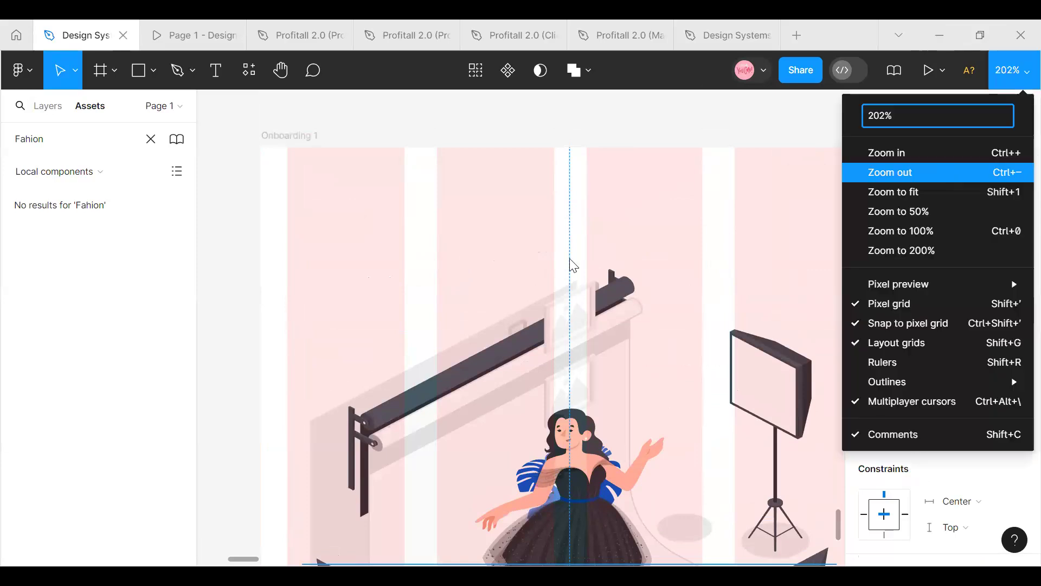
left_click(948, 175)
scroll(467, 298, "down", 5)
scroll(485, 333, "down", 3)
scroll(489, 342, "up", 3)
scroll(488, 337, "down", 1)
scroll(489, 302, "up", 6)
scroll(485, 307, "up", 5)
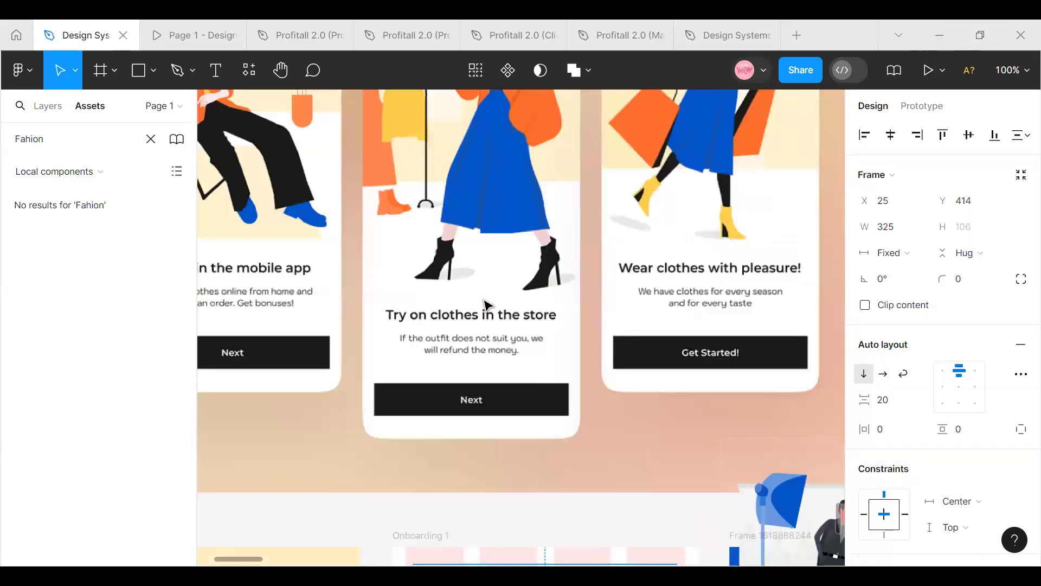
scroll(487, 306, "down", 8)
scroll(484, 306, "down", 5)
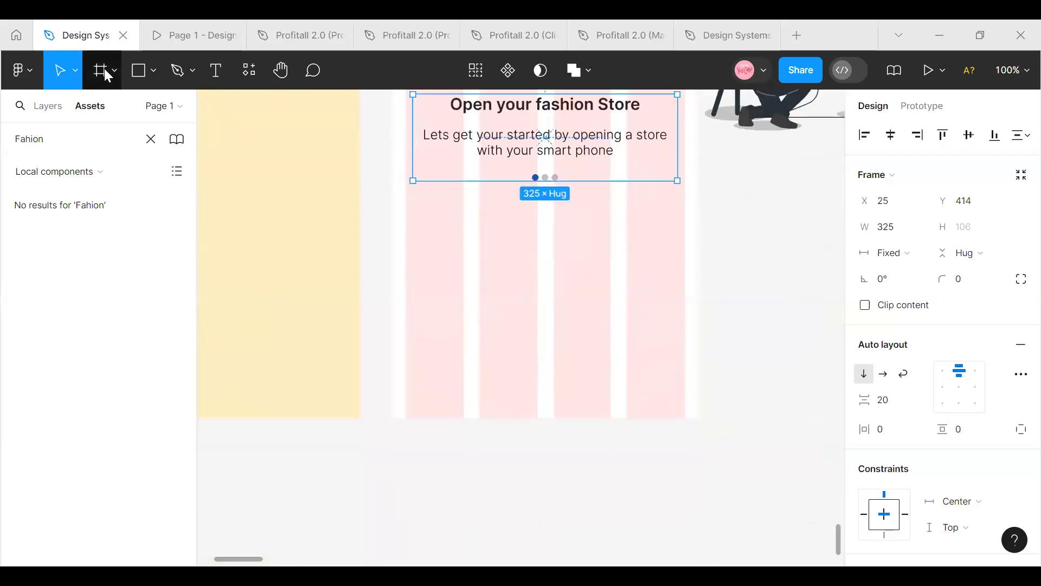
Find the Button component among the local assets and place it below the dots on Onboarding 1 at X 164, Y 647
double_click(46, 139)
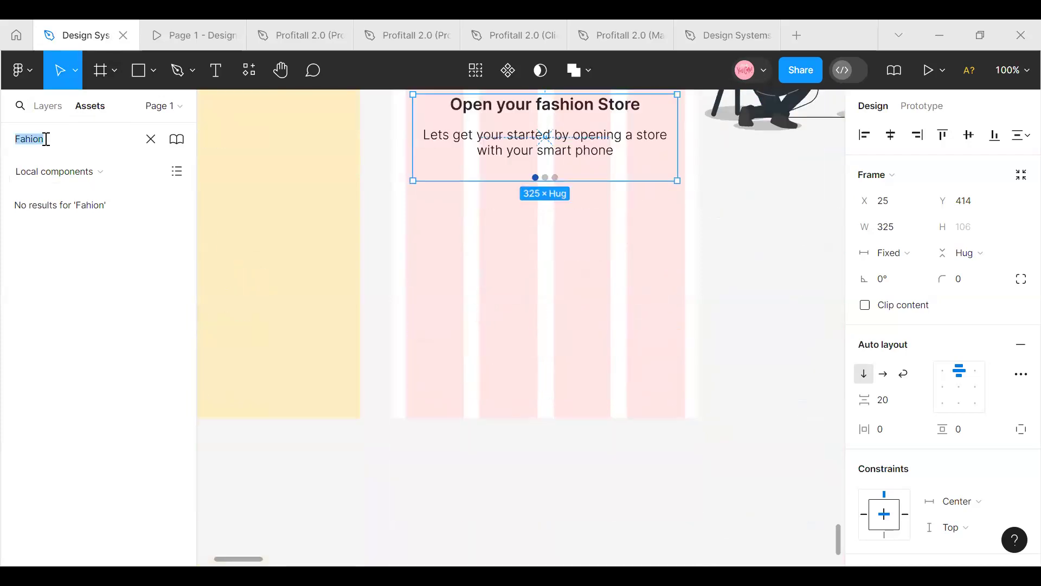
type("Bu")
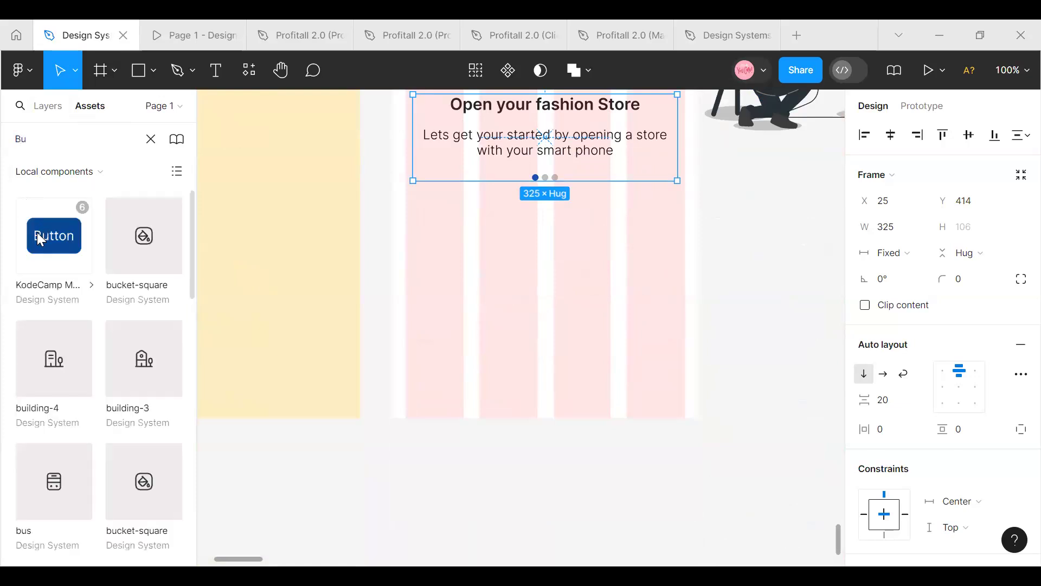
left_click_drag(385, 278, 539, 300)
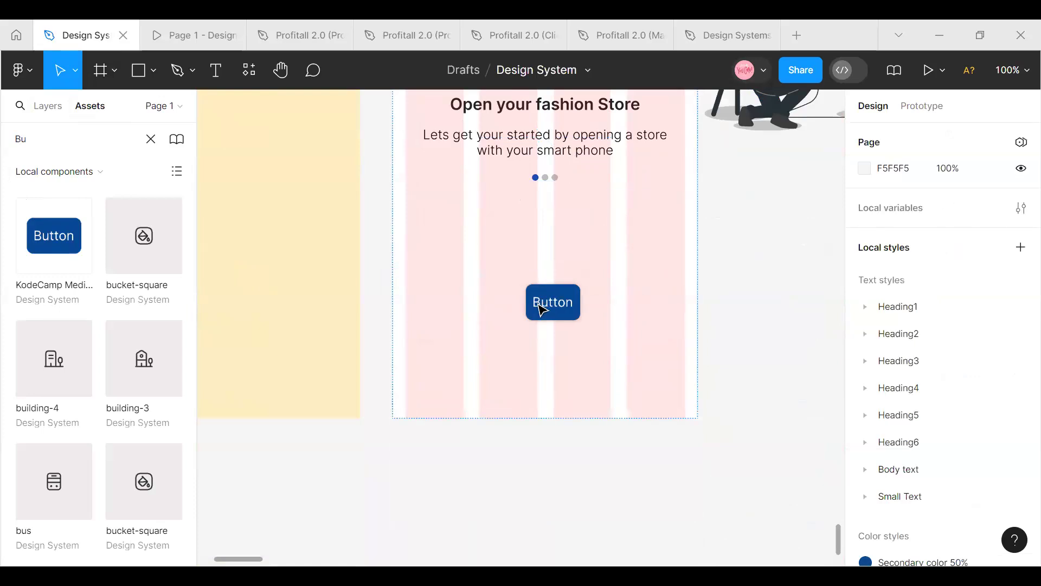
scroll(552, 325, "up", 3)
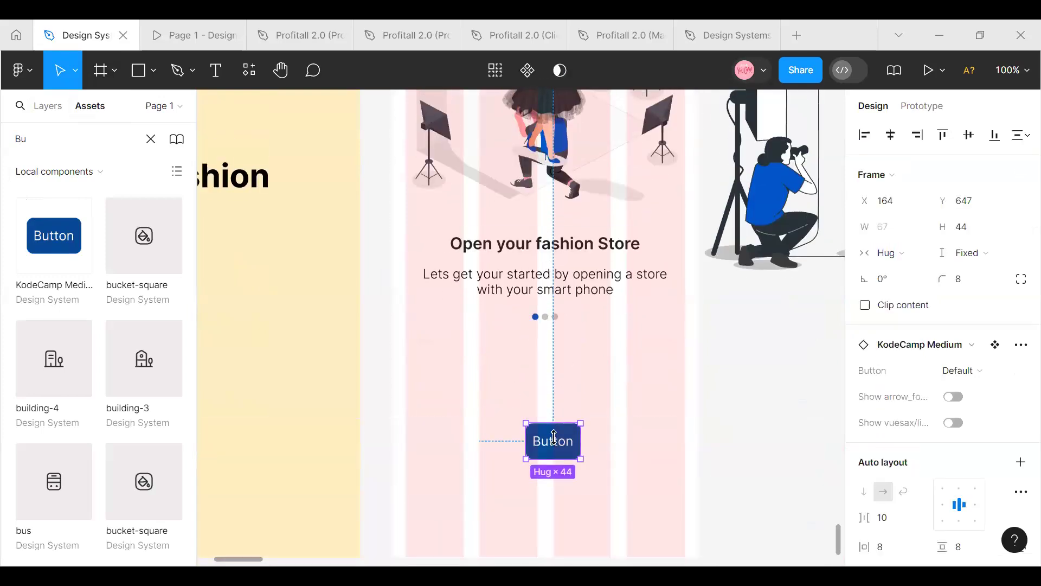
Change the label of the button on Onboarding 1 to "Next"
double_click(554, 438)
double_click(554, 440)
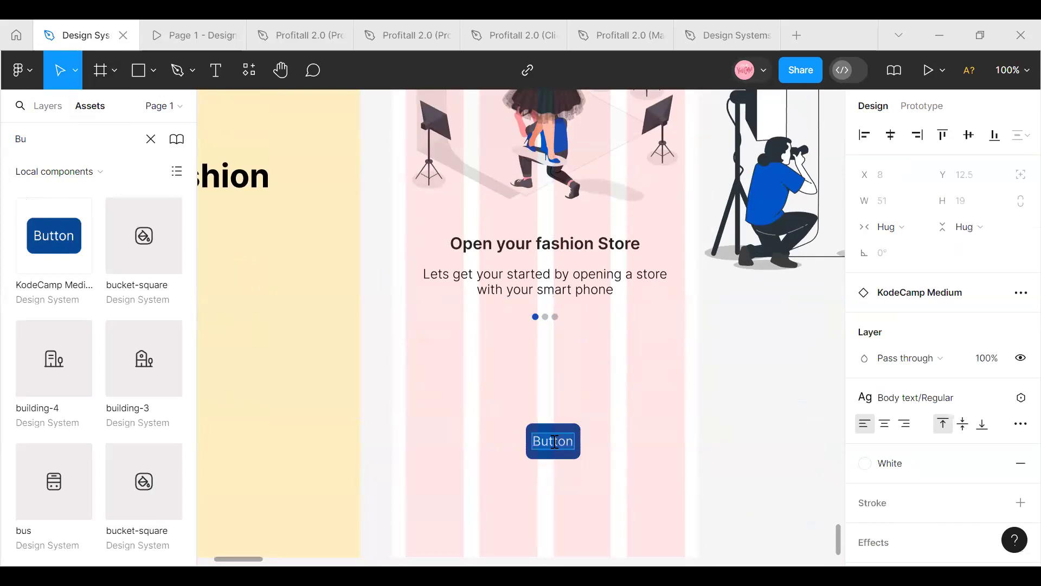
type("N")
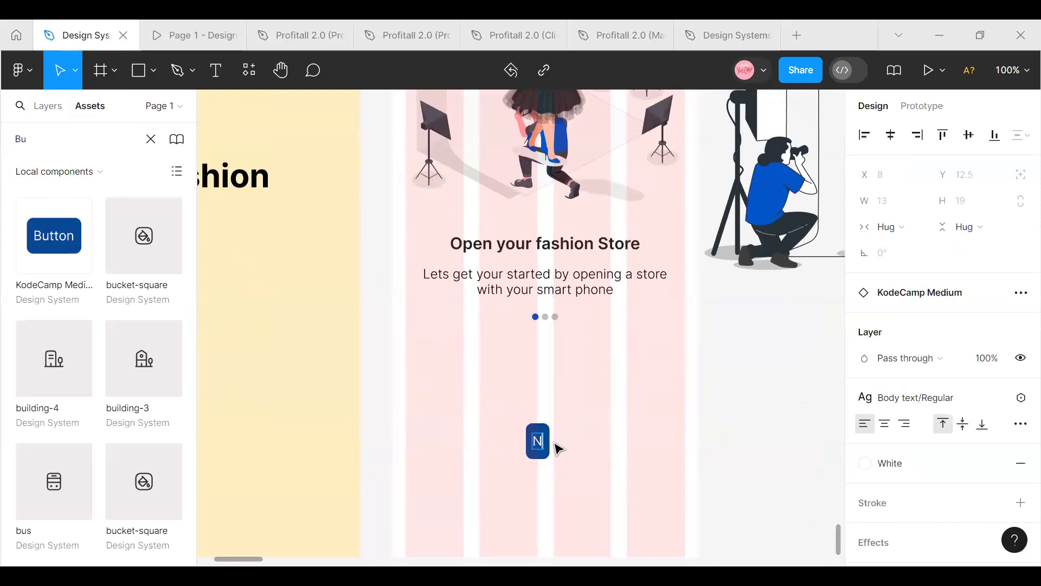
type("ex")
type("xt")
key("Escape")
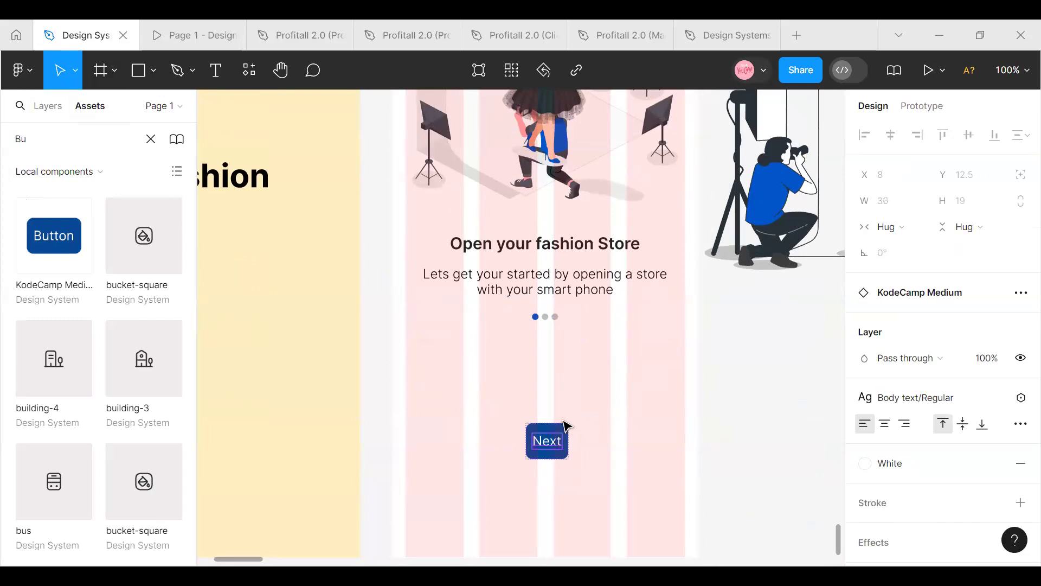
Widen the Next button to 343 px so it spans the full layout grid of Onboarding 1, starting at X 16
key("Escape")
left_click(565, 431)
left_click_drag(569, 437, 685, 446)
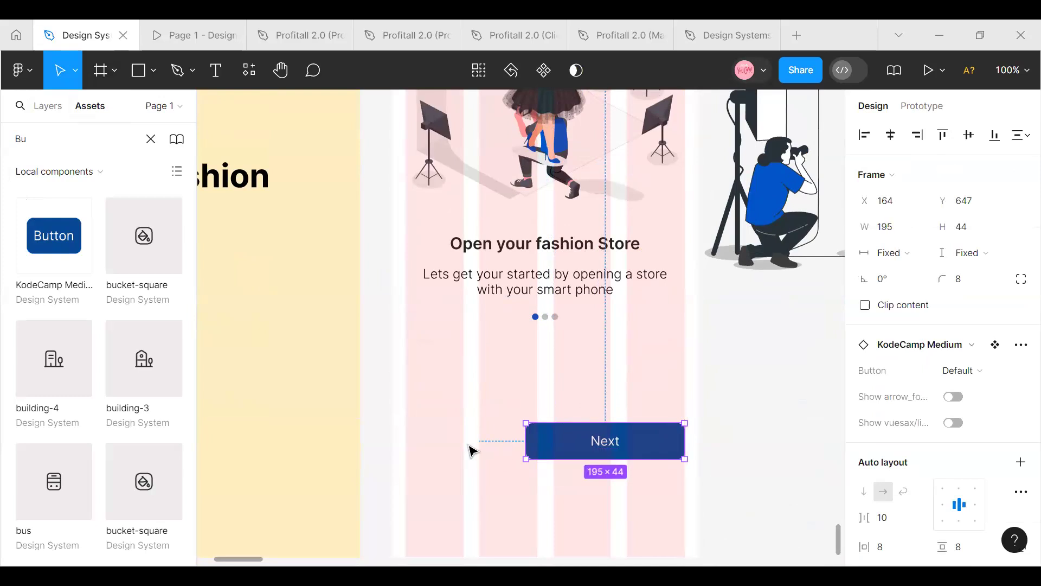
left_click_drag(523, 438, 406, 440)
Set the vertical spacing between the text and indicator block and the Next button to 100
scroll(574, 265, "down", 1)
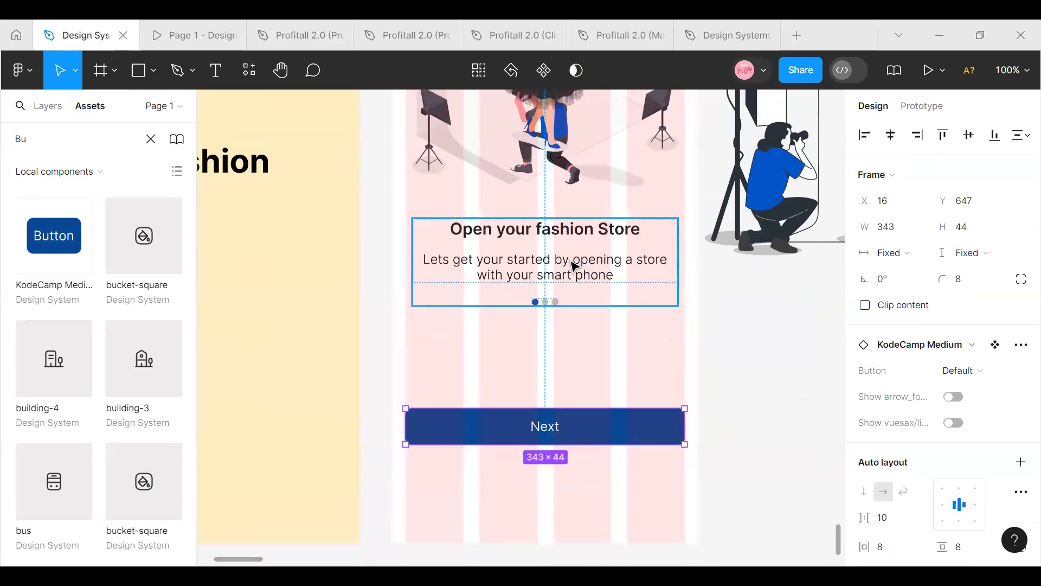
left_click(574, 266)
left_click(581, 433, "shift")
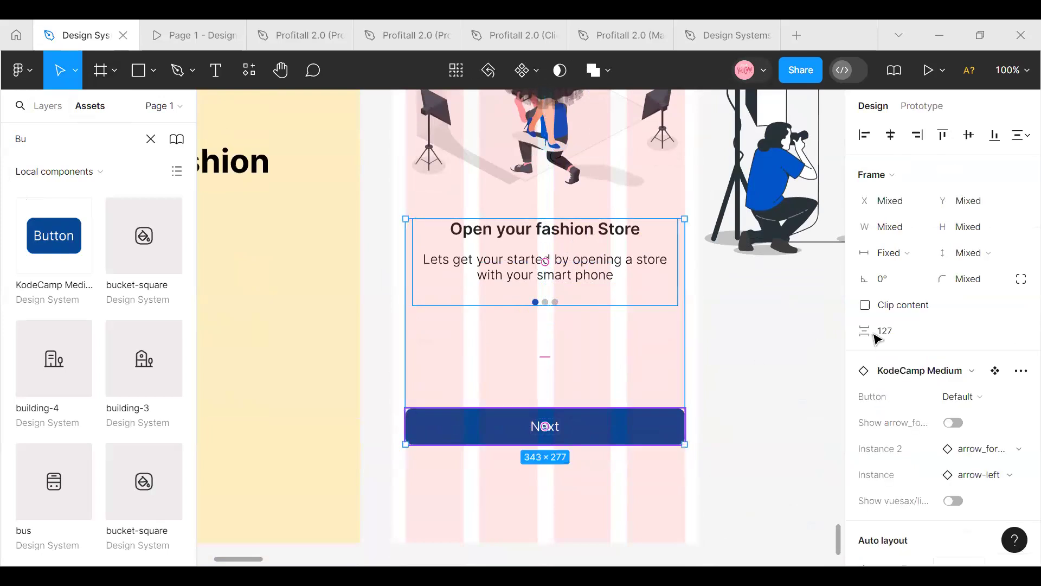
left_click(892, 329)
type("100")
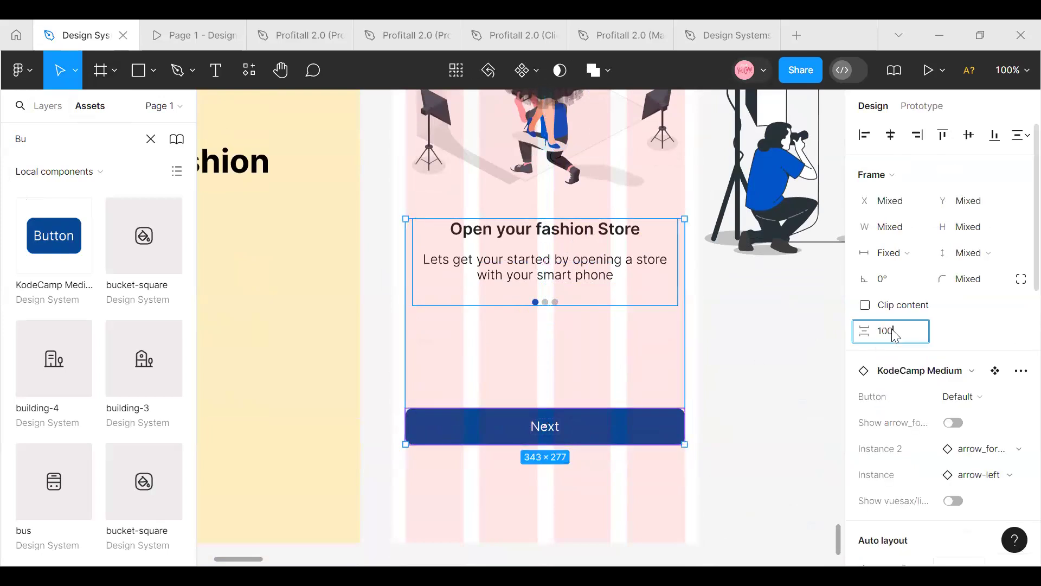
key("Return")
left_click(721, 389)
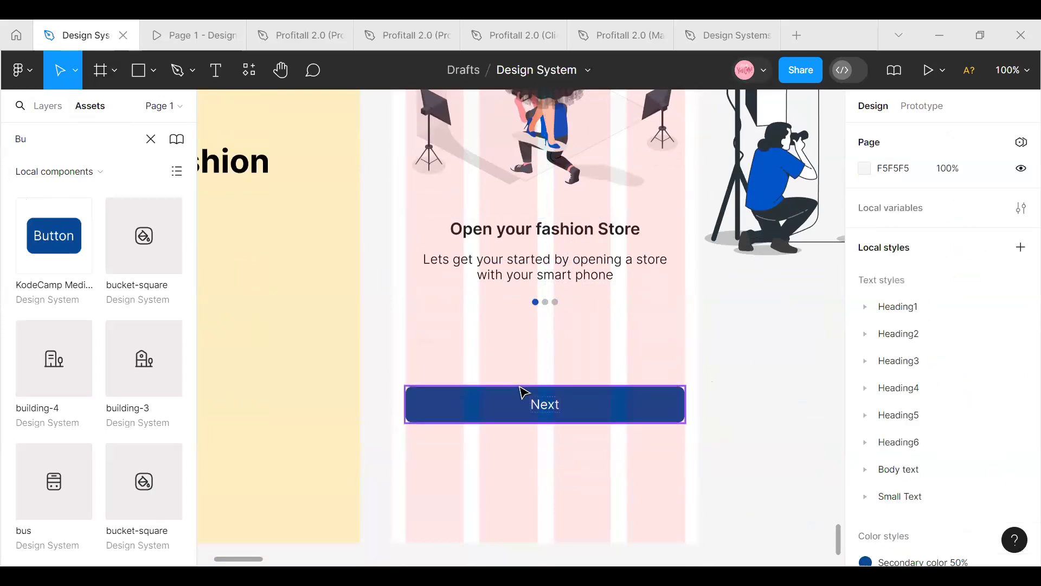
Check the horizontal alignment of the illustration and the text block, and the Next button's placement on Onboarding 1
scroll(526, 393, "down", 3)
scroll(523, 380, "up", 6)
scroll(522, 368, "up", 5)
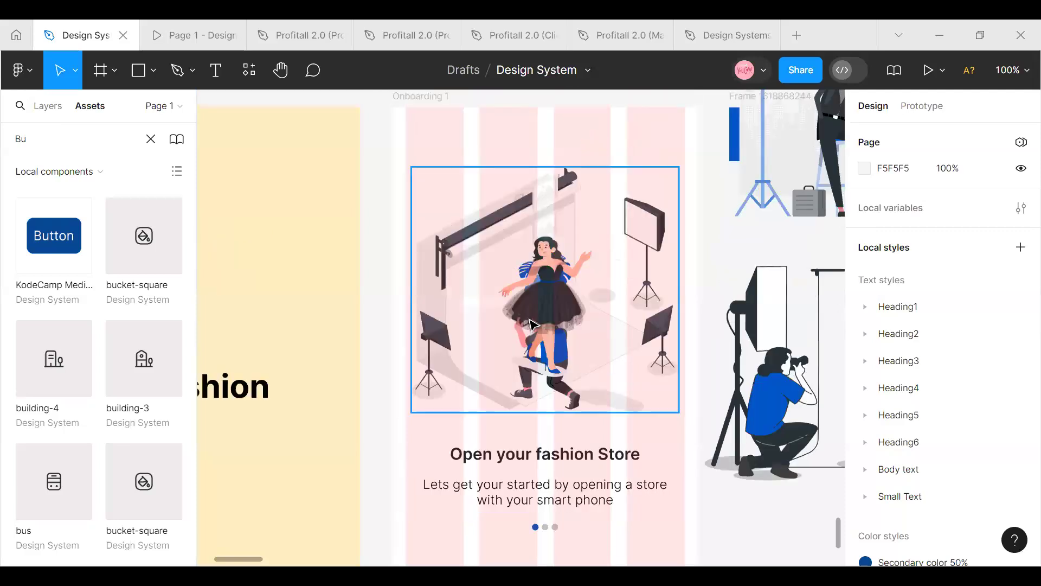
left_click(534, 324)
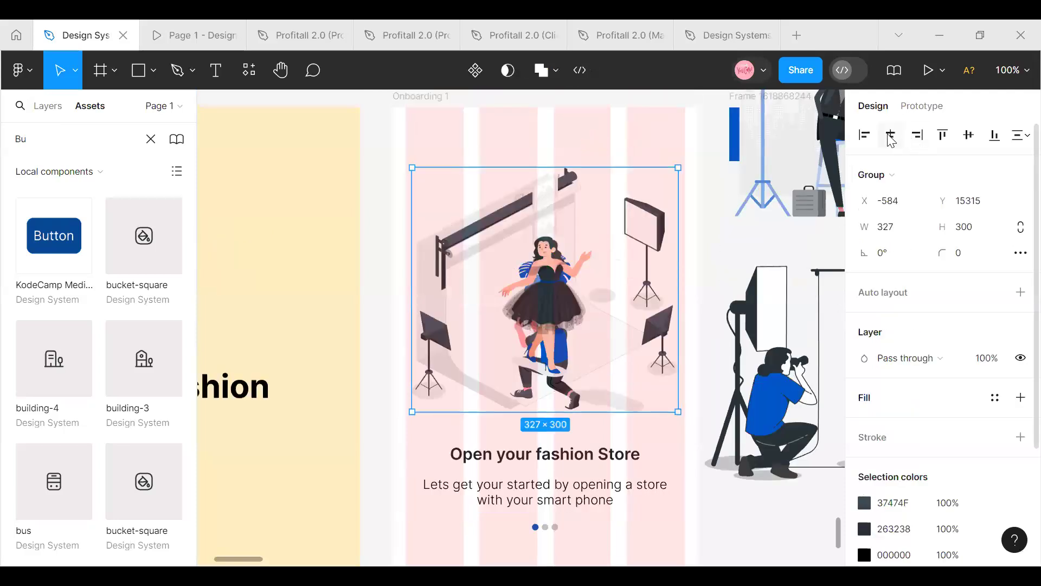
scroll(581, 440, "down", 1)
left_click(580, 442)
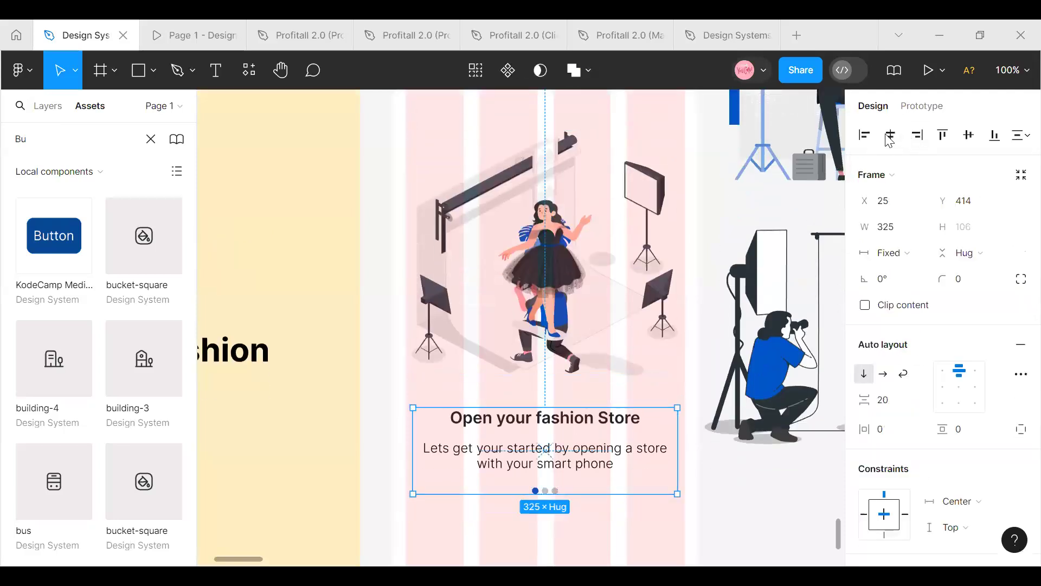
scroll(464, 442, "down", 10)
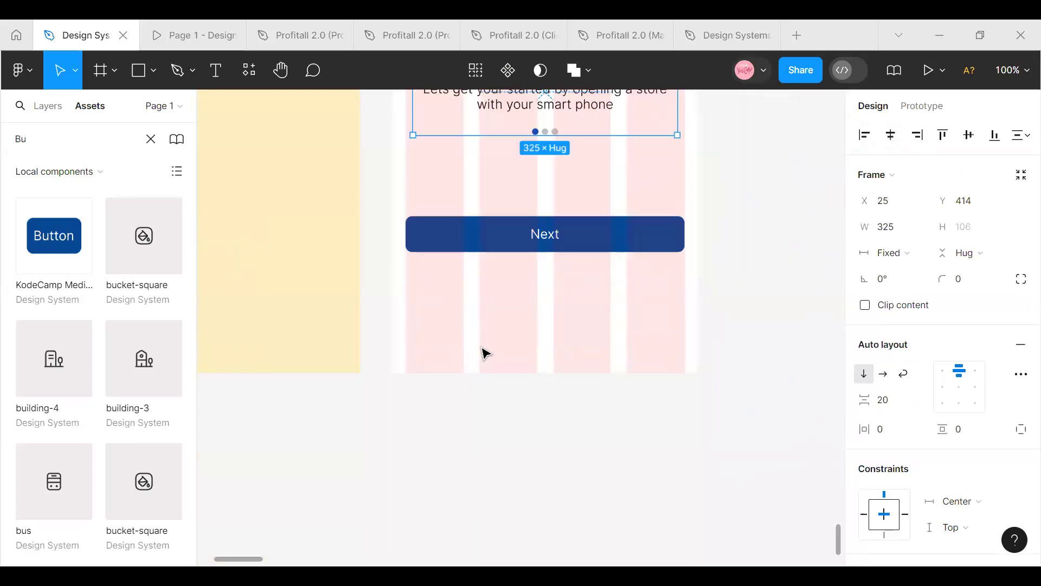
scroll(484, 354, "up", 1)
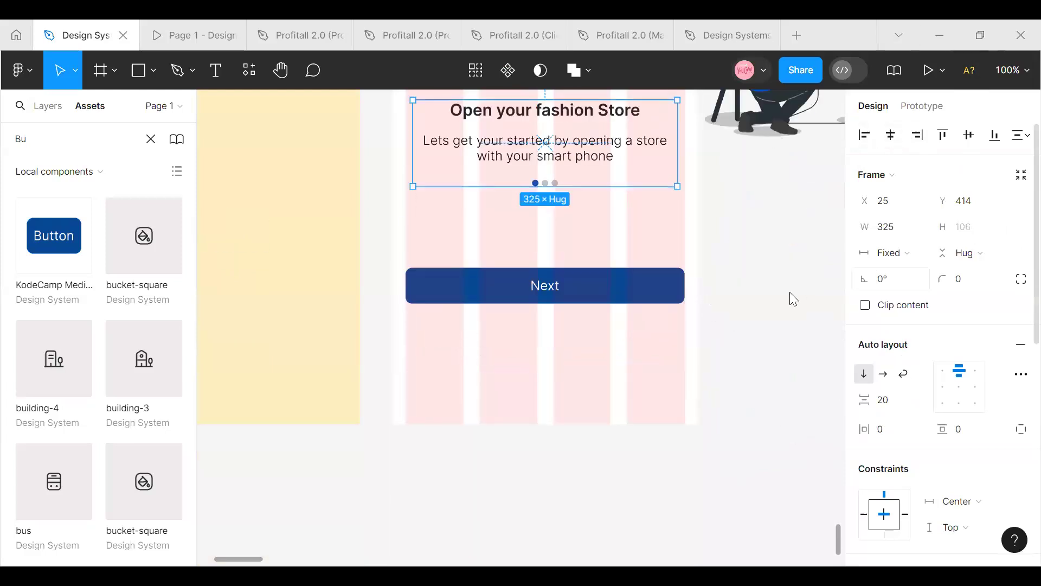
scroll(760, 284, "up", 2)
Hide the Mobile Grid layout grid on the Onboarding 1 frame
scroll(760, 283, "down", 3)
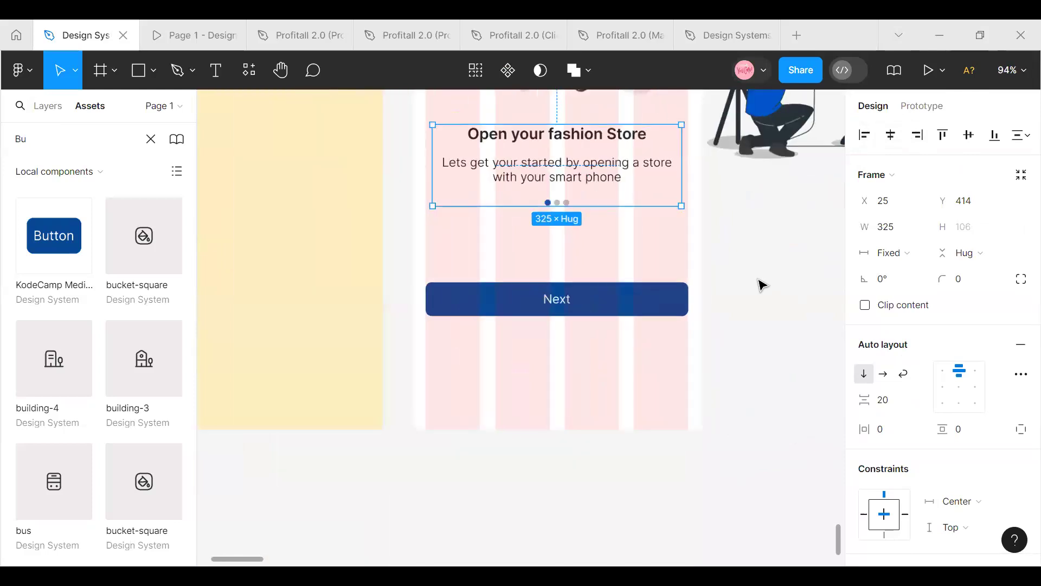
scroll(760, 284, "down", 6)
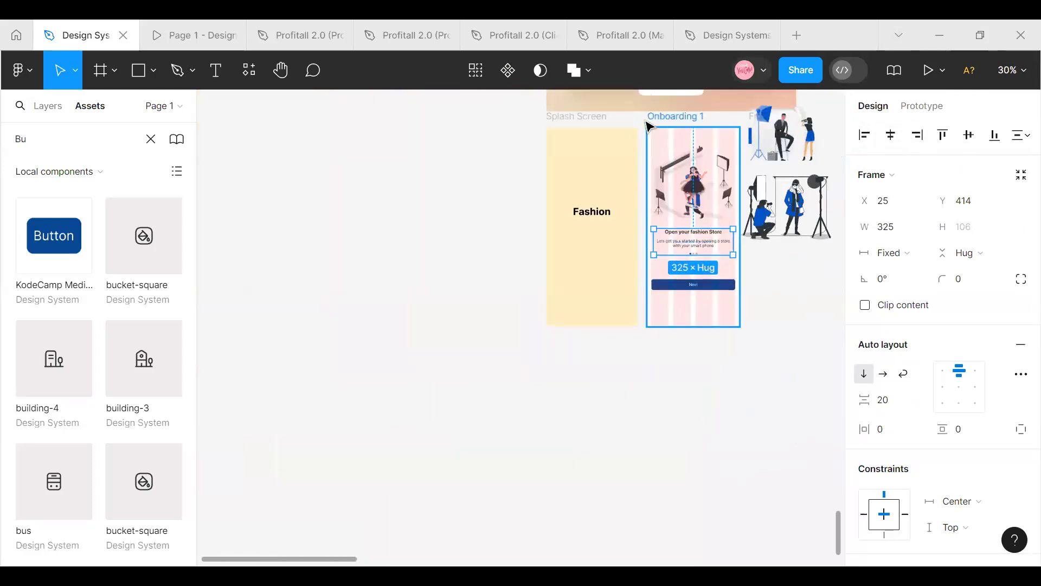
left_click(648, 125)
left_click(970, 386)
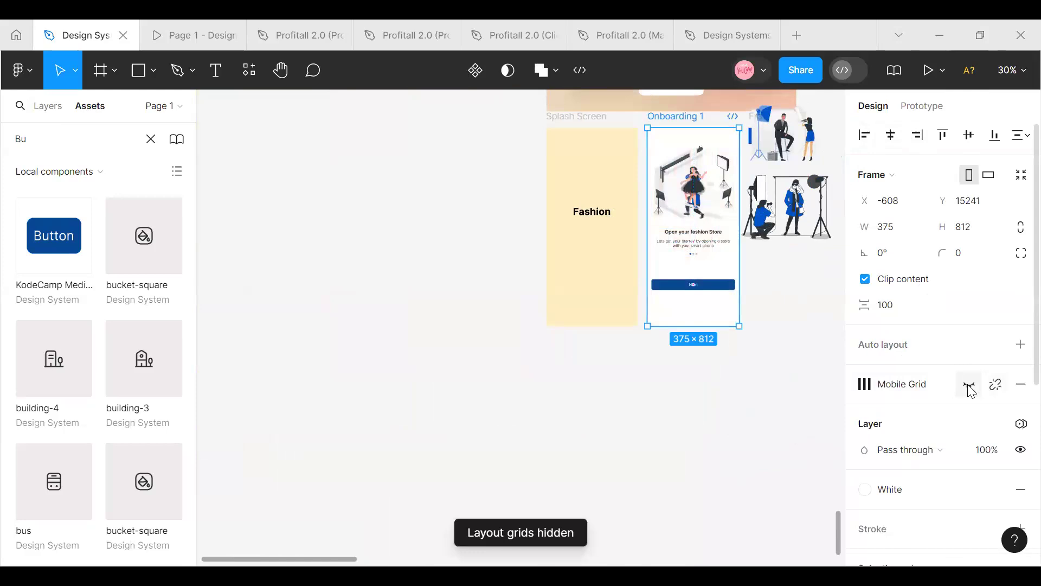
left_click(656, 337)
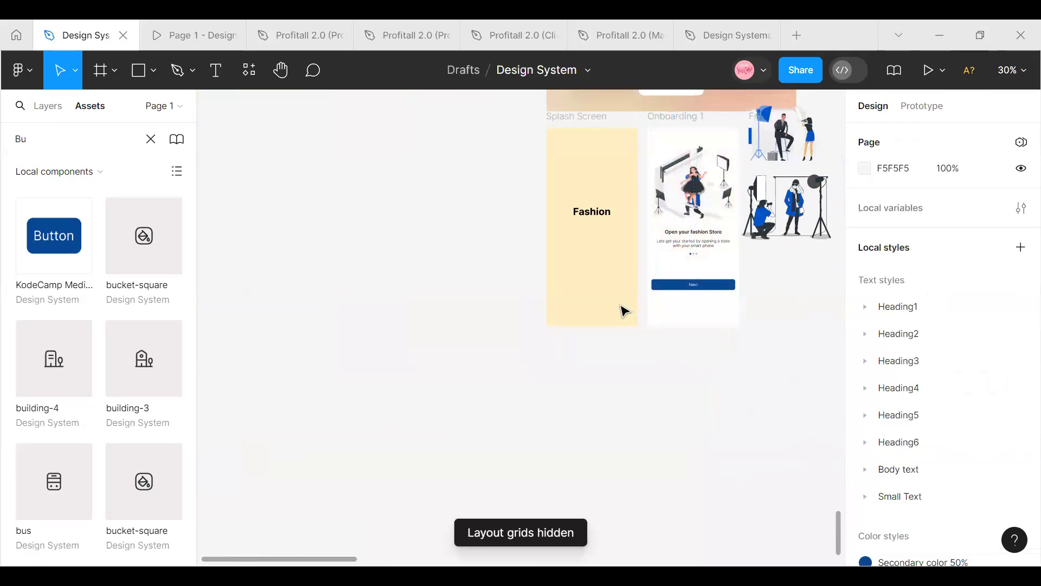
Move the two spare illustrations away from Onboarding 1 and delete the small blue frame beside it
left_click(687, 117)
scroll(584, 157, "right", 4)
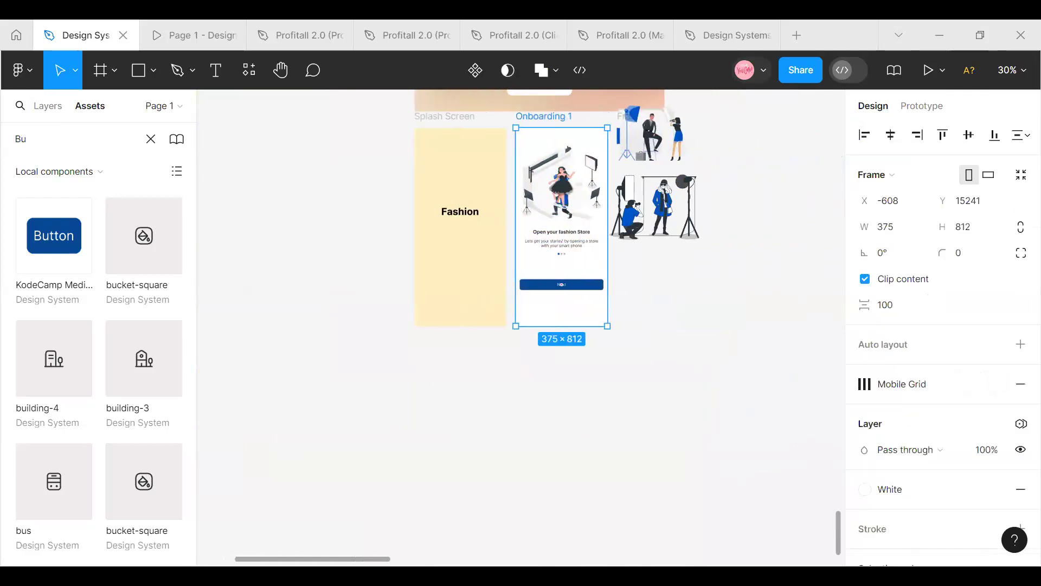
left_click_drag(579, 144, 711, 178)
left_click_drag(579, 190, 801, 130)
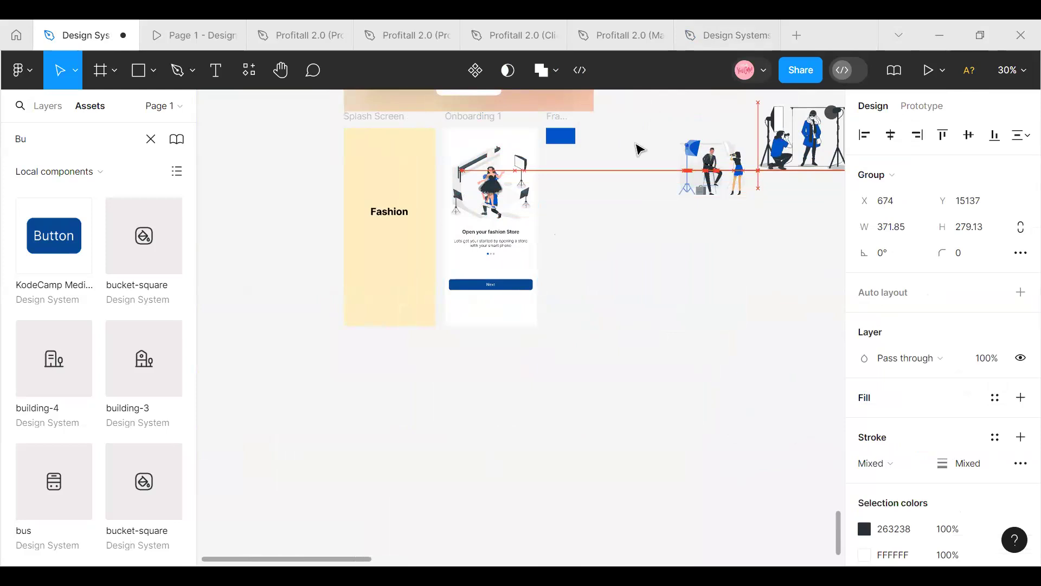
left_click(550, 130)
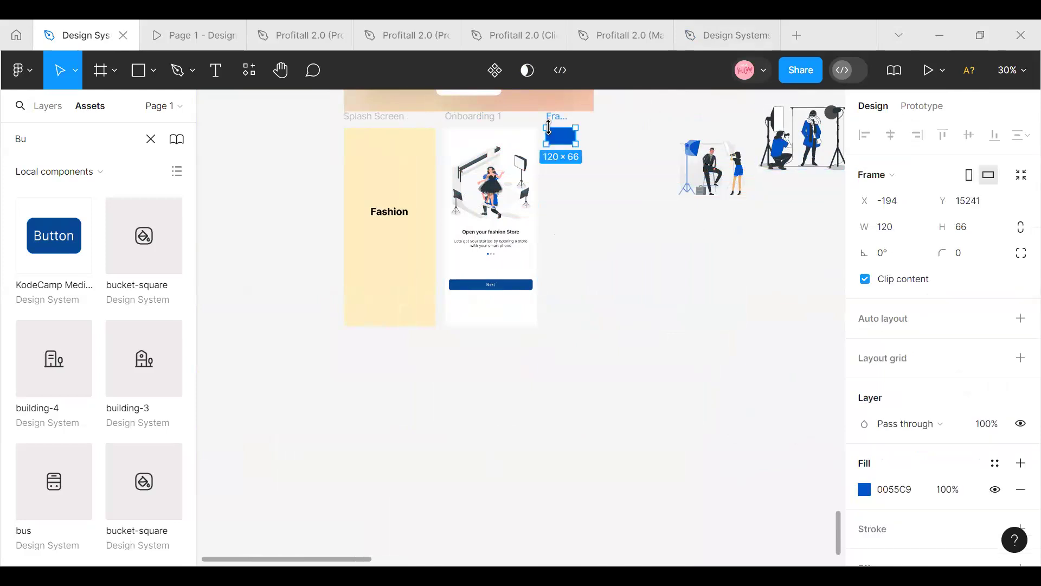
key("Delete")
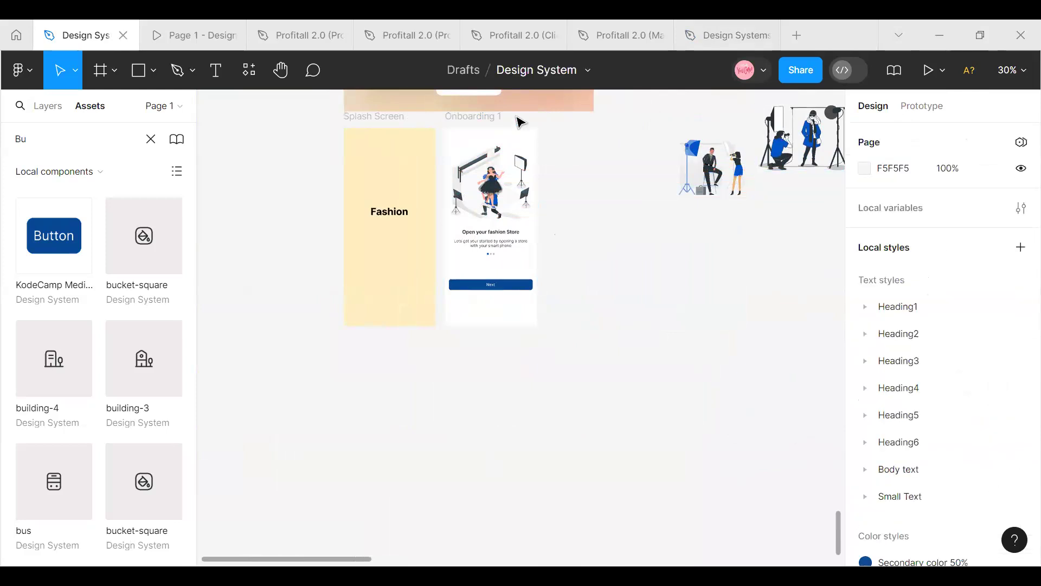
Duplicate Onboarding 1 and inspect the copy's layers and the illustration group's place in the layer hierarchy
left_click(475, 126)
key("ctrl+d")
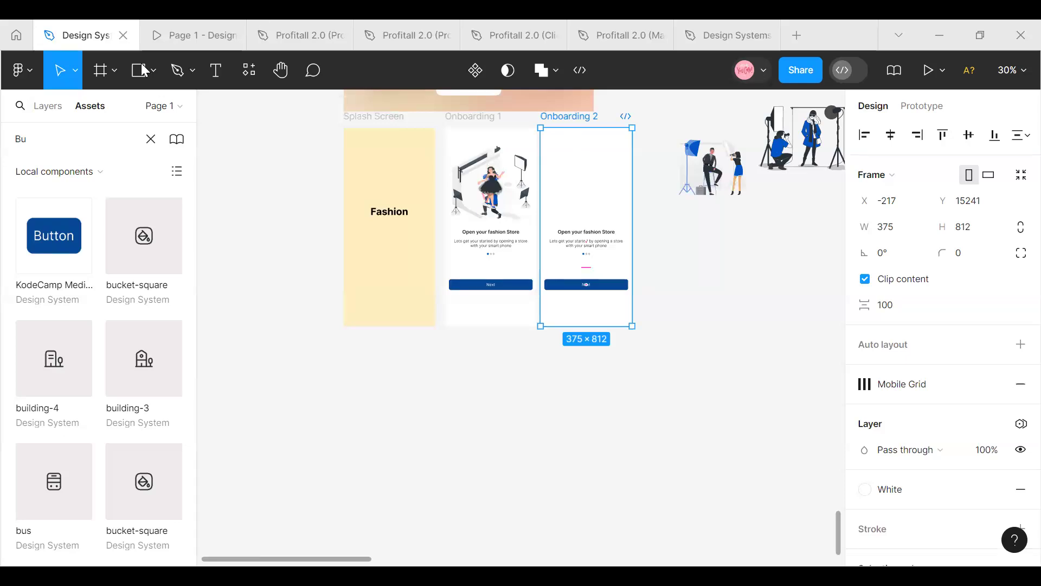
left_click(48, 105)
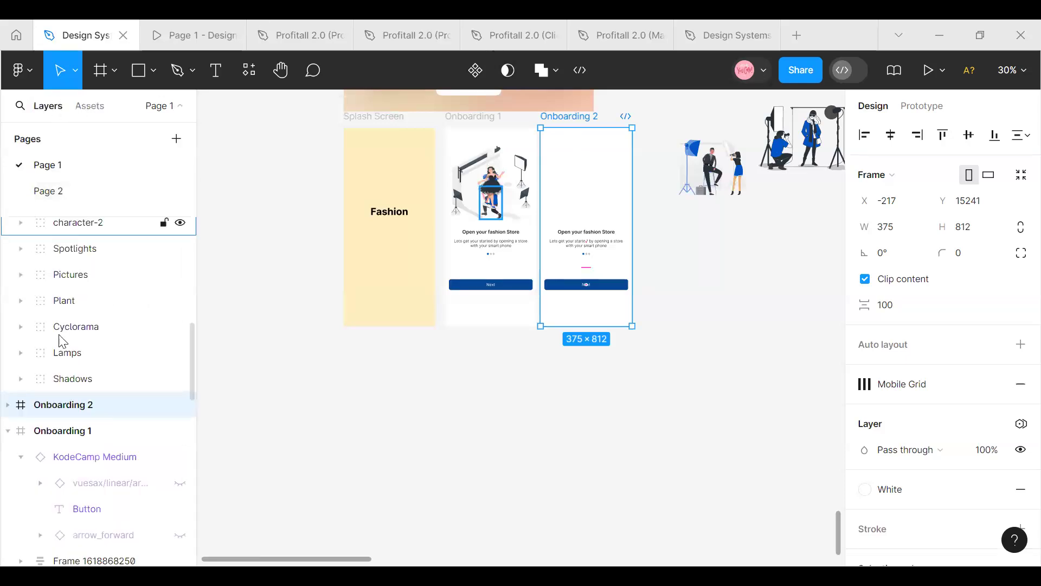
left_click(8, 405)
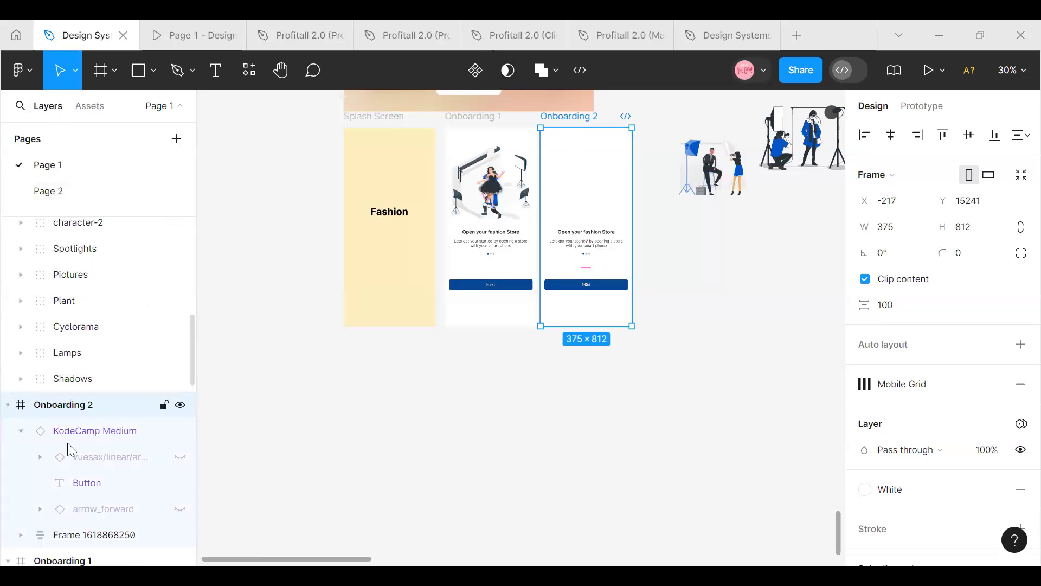
scroll(97, 325, "down", 5)
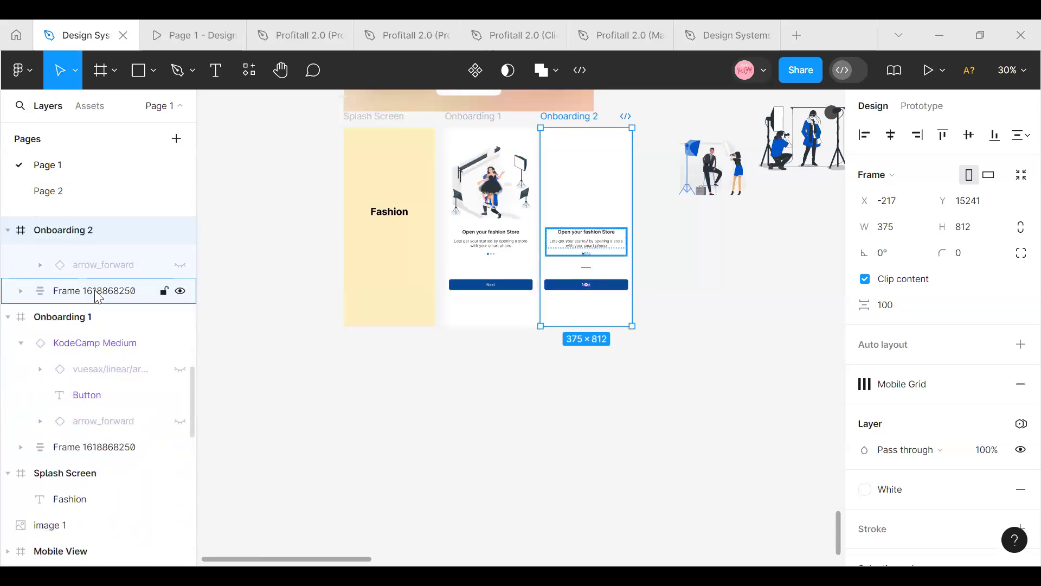
scroll(100, 304, "up", 5)
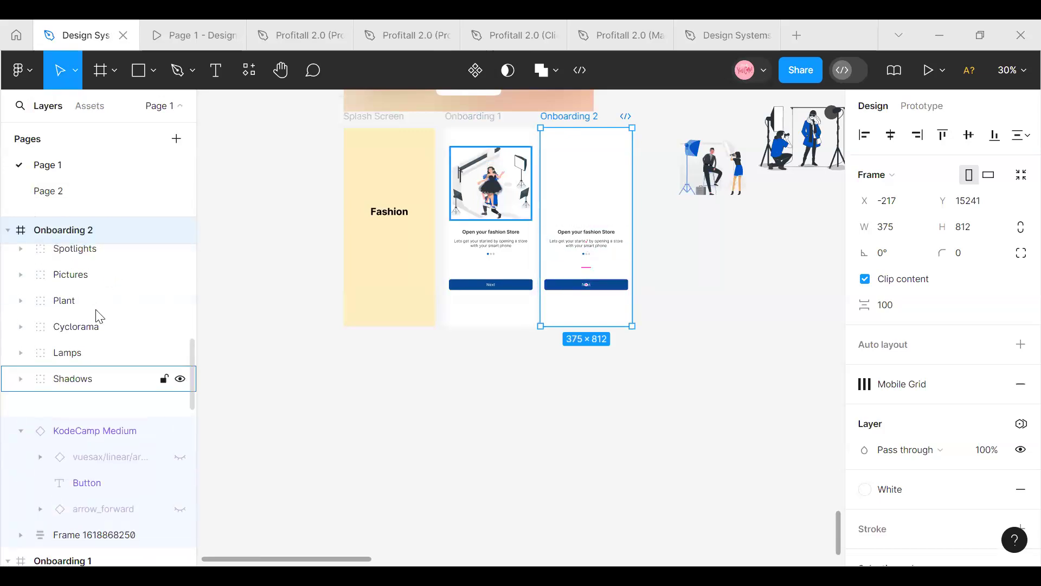
left_click(496, 191)
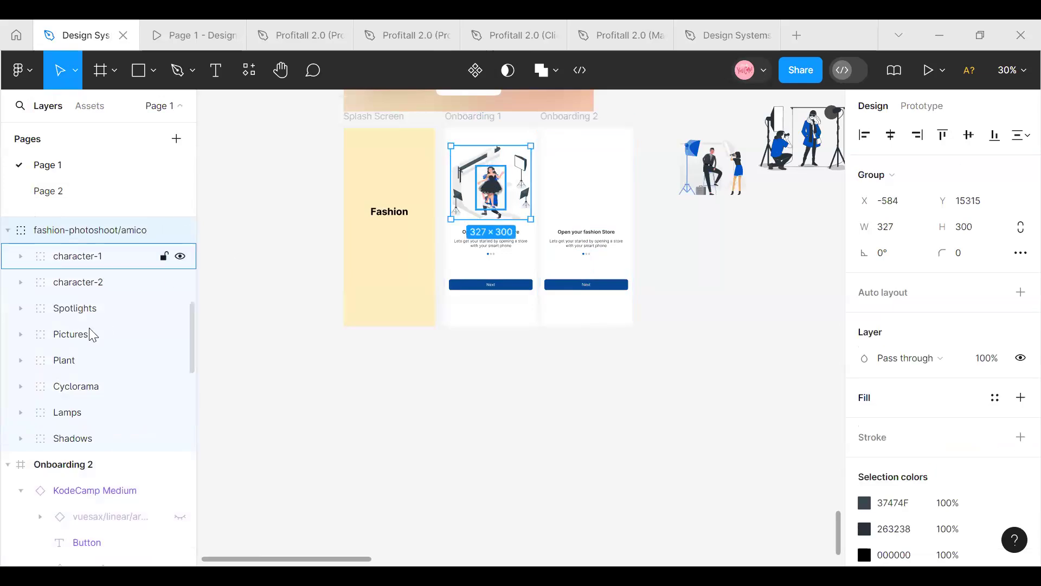
scroll(88, 332, "up", 5)
scroll(88, 334, "down", 2)
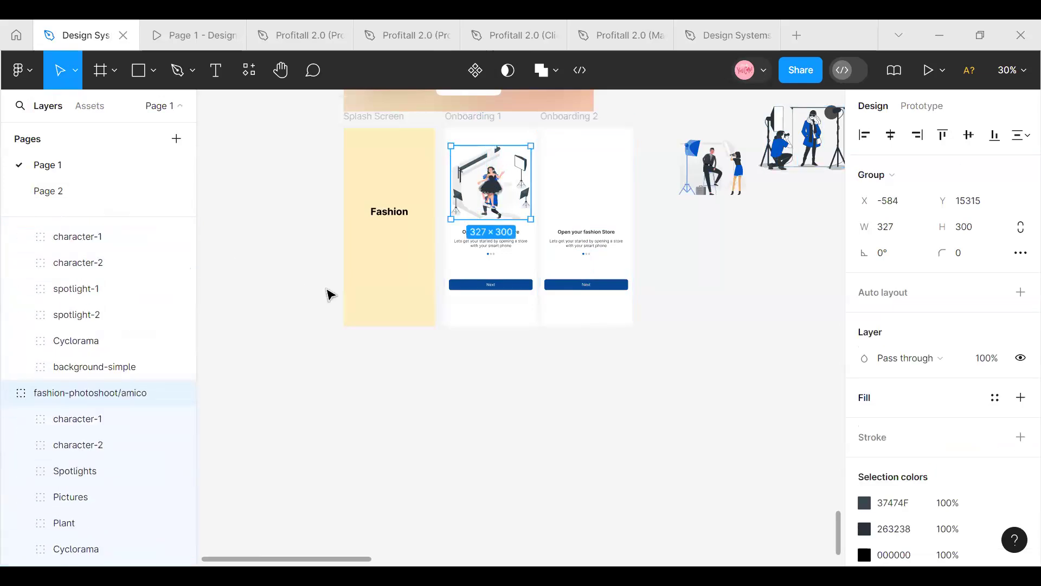
Delete the duplicated onboarding screen
left_click(327, 342)
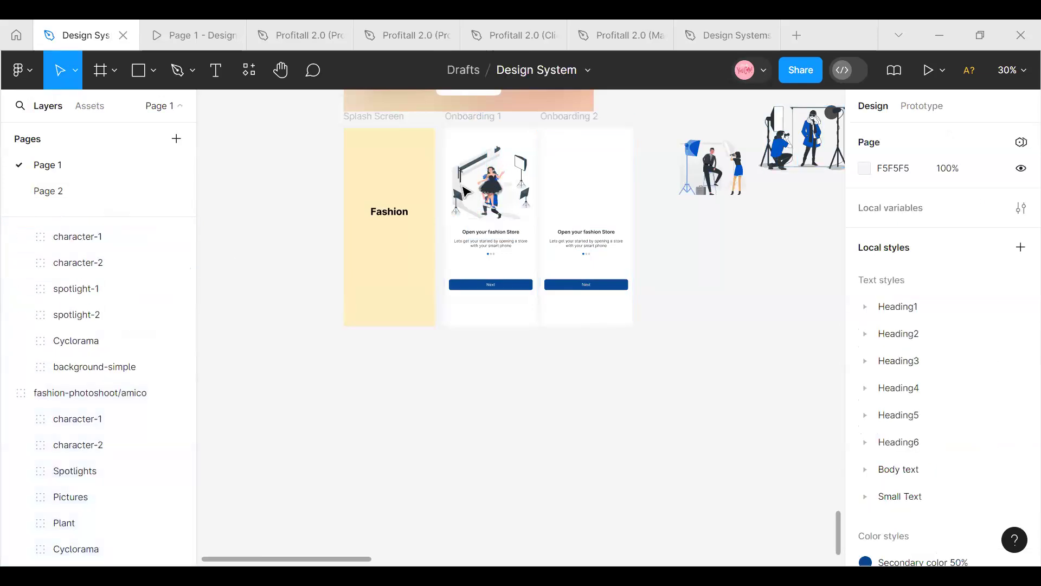
left_click(561, 118)
key("Delete")
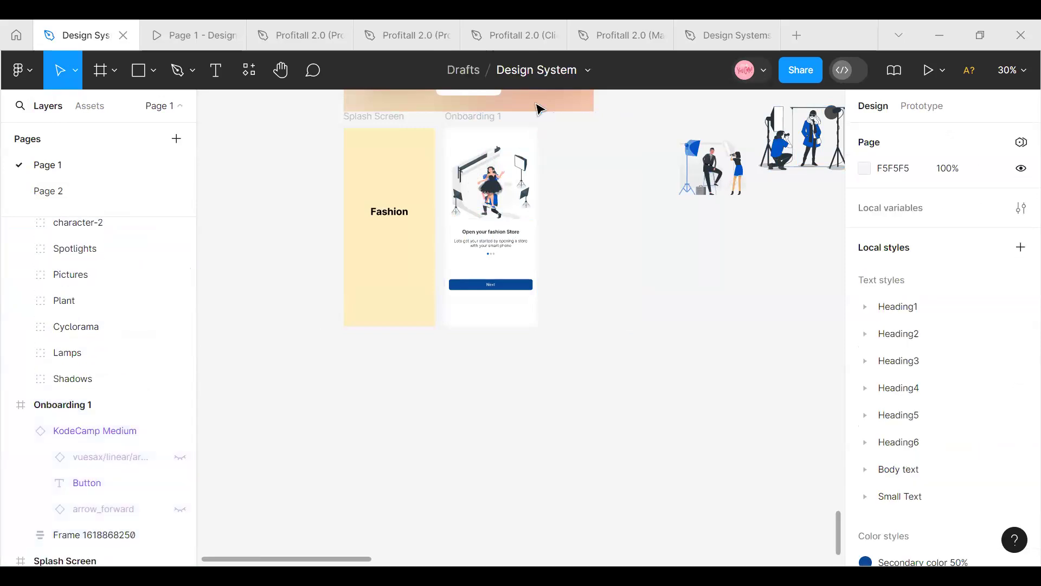
Try to nest the fashion-photoshoot/amico illustration group inside Onboarding 1 through the layer order
left_click(495, 174)
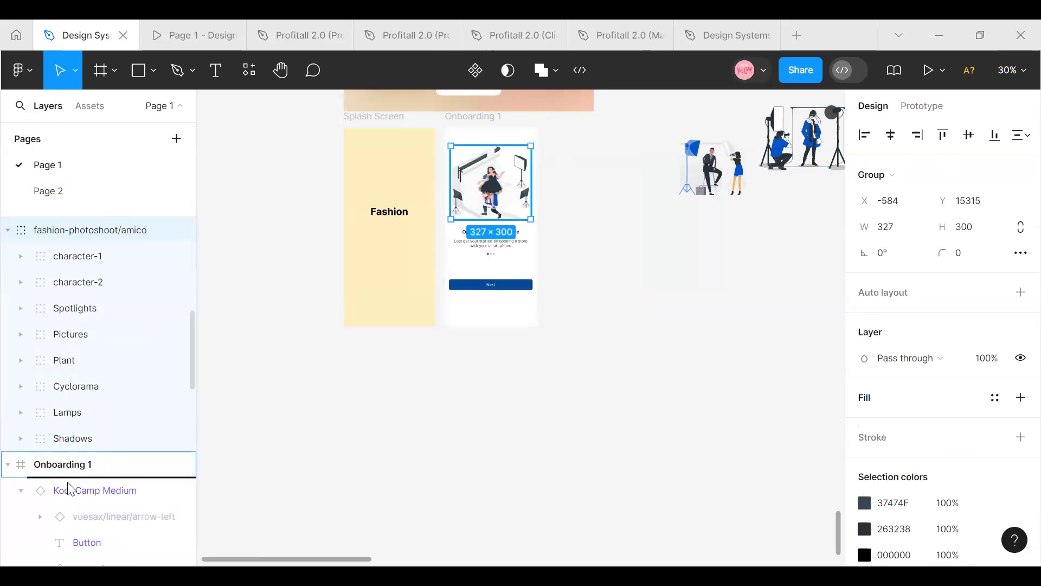
left_click_drag(68, 488, 65, 486)
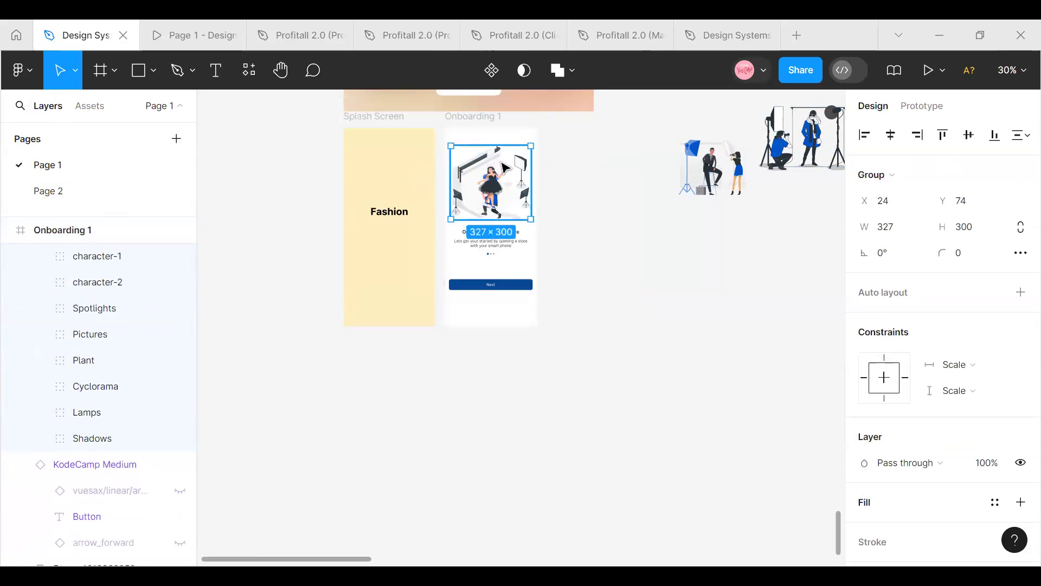
key("ctrl+z")
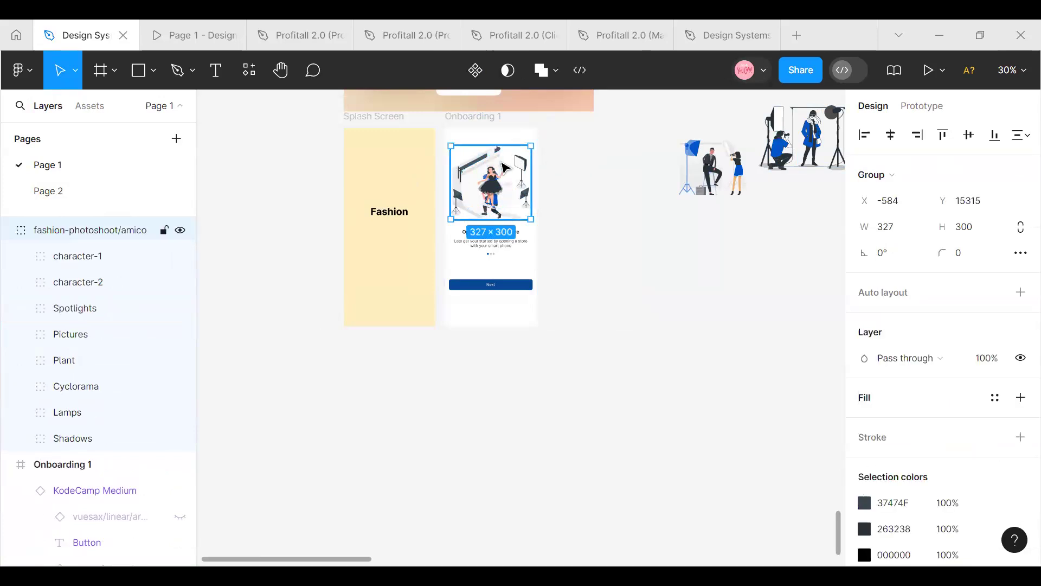
Copy and delete the loose fashion-photoshoot/amico illustration, paste it inside the Onboarding 1 frame and centre it horizontally
right_click(504, 166)
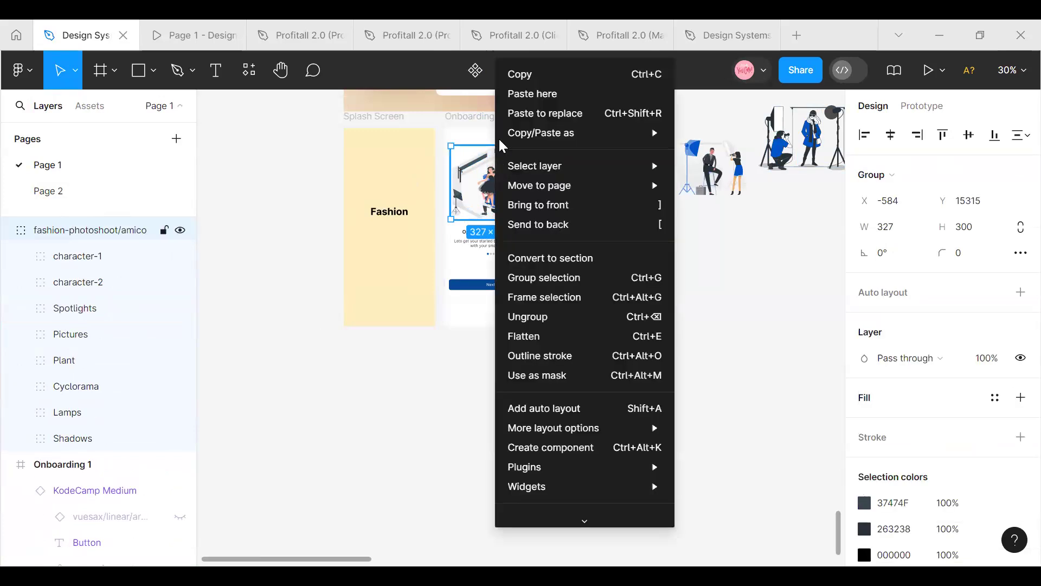
left_click(514, 70)
key("Delete")
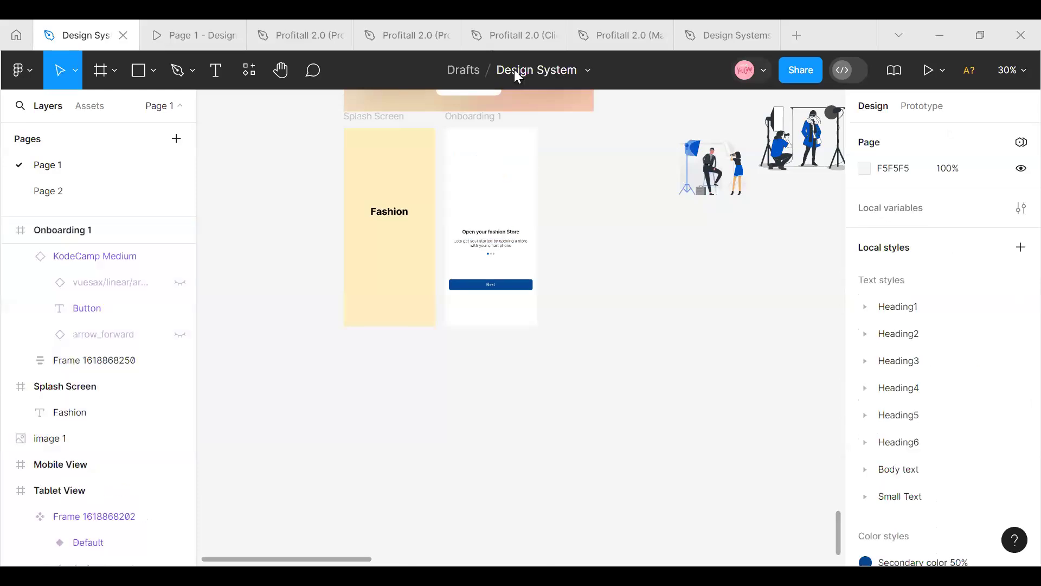
left_click(460, 136)
right_click(462, 158)
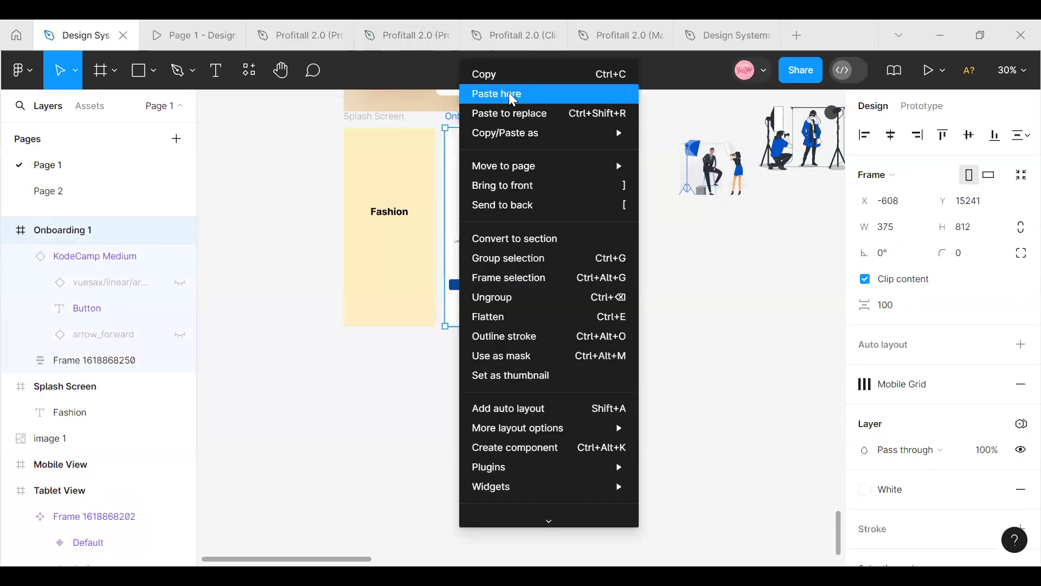
left_click(513, 95)
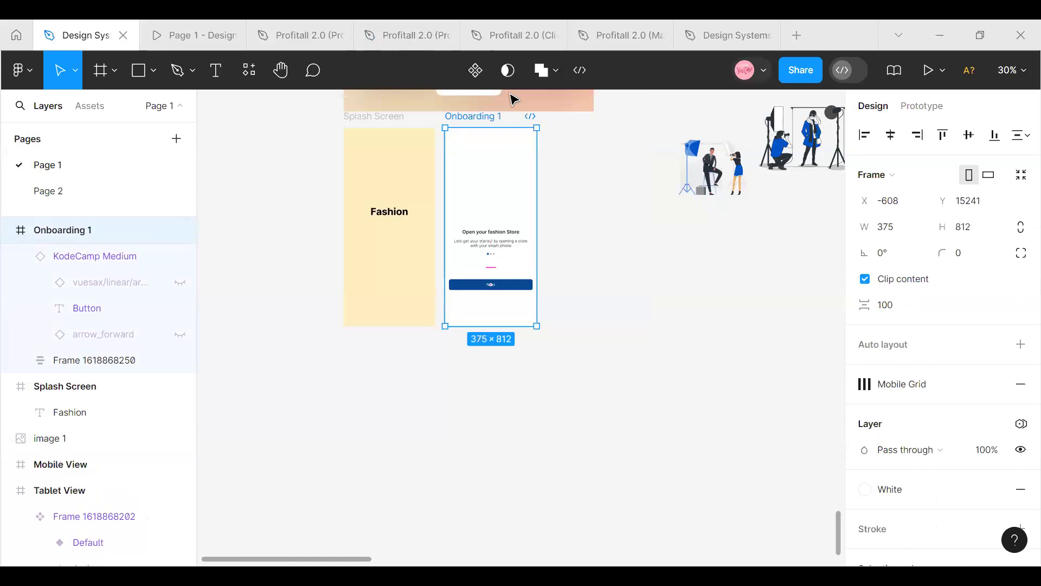
left_click(891, 134)
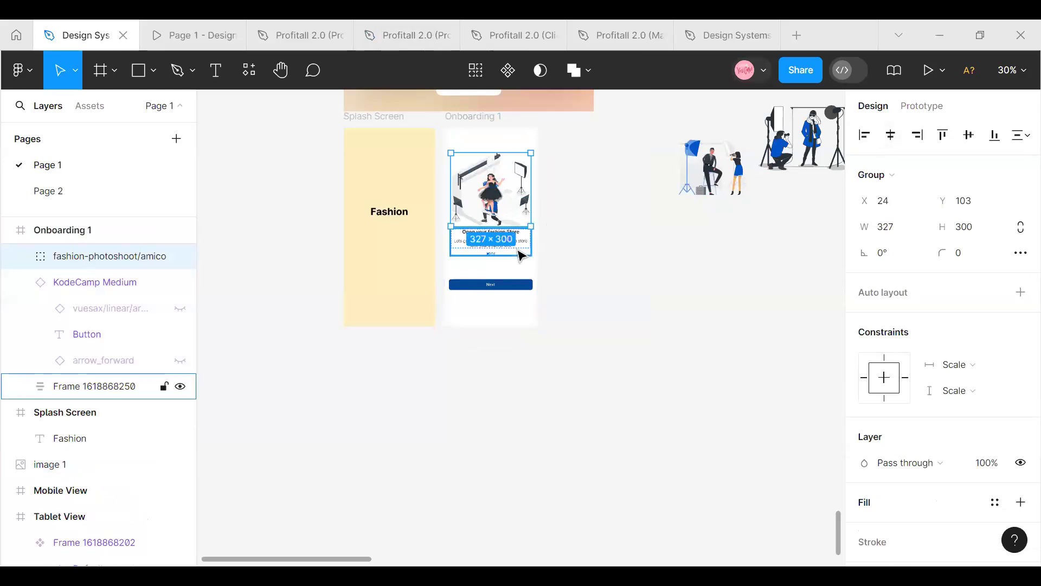
Set the vertical spacing between the illustration and the text block in Onboarding 1 to 40 and centre the illustration horizontally
left_click(520, 255)
left_click(515, 196, "shift")
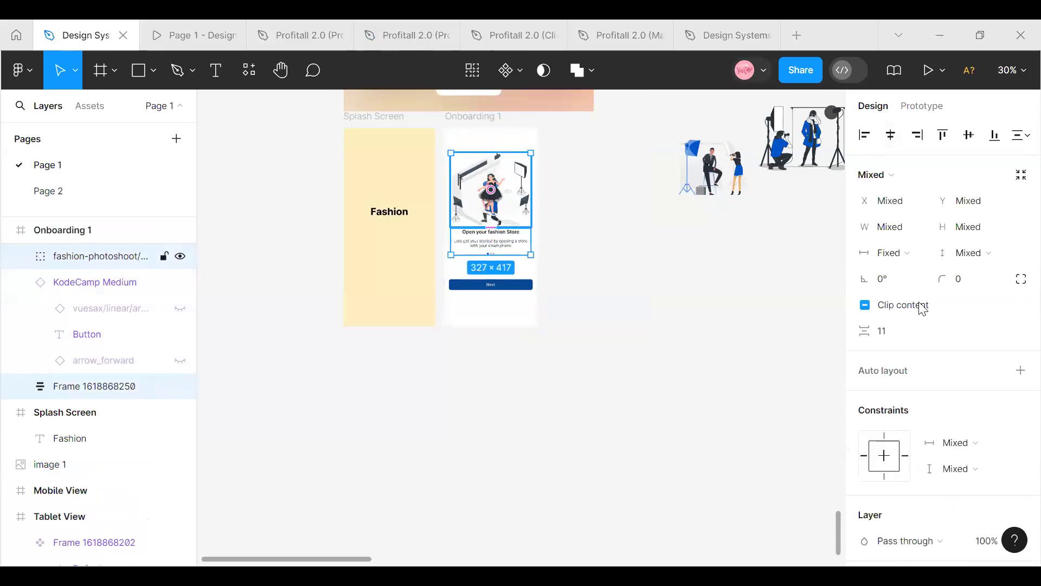
left_click(895, 333)
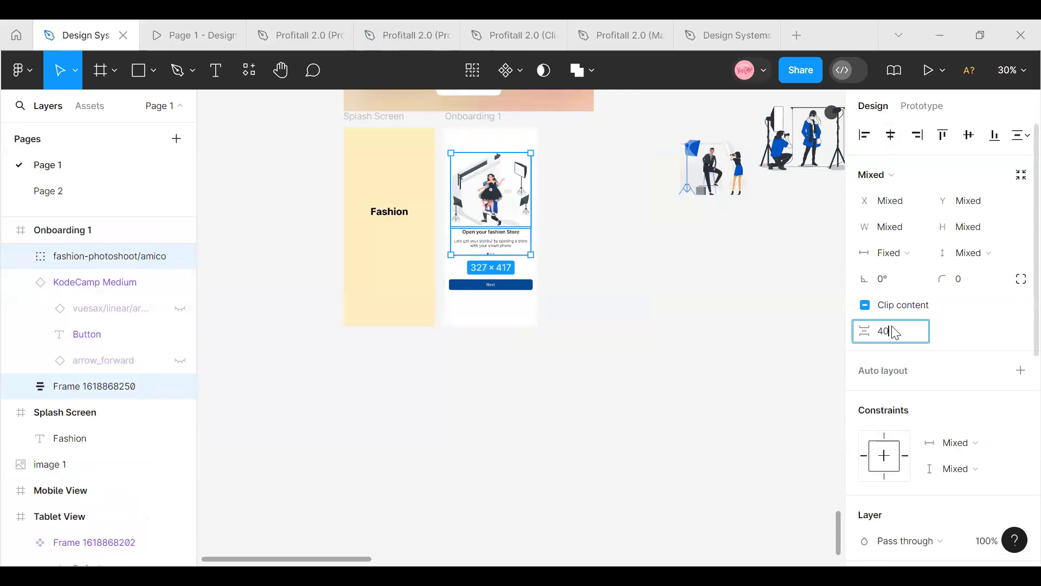
key("Return")
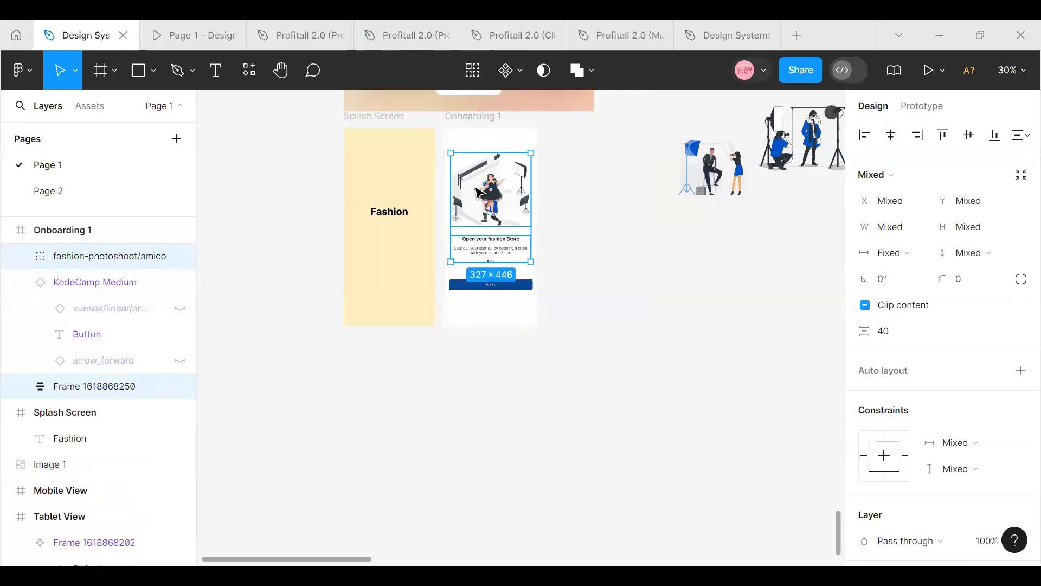
left_click(477, 189)
left_click(891, 135)
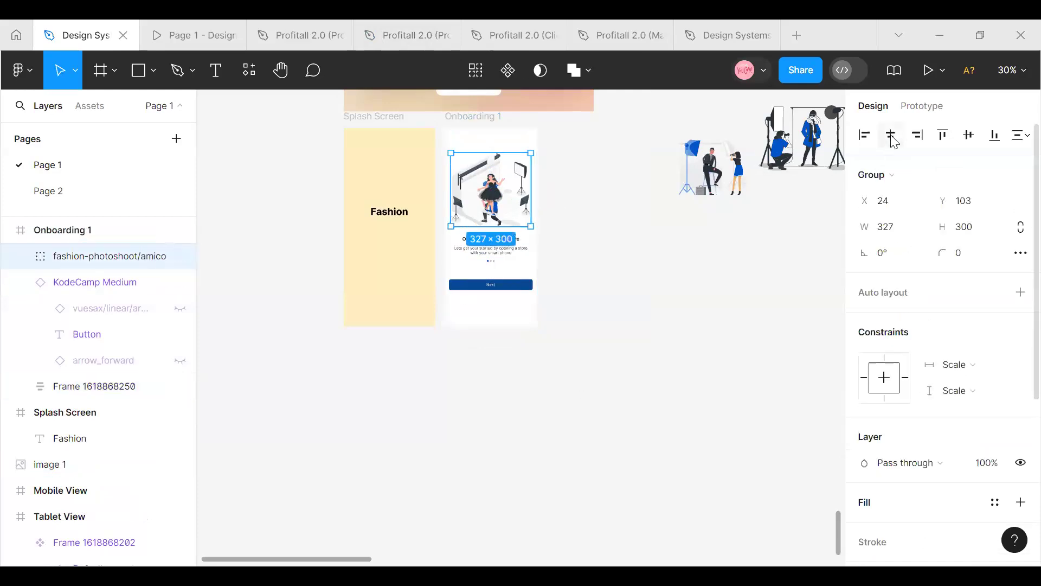
Duplicate the Onboarding 1 frame to make a second onboarding screen
left_click(685, 298)
left_click(485, 127)
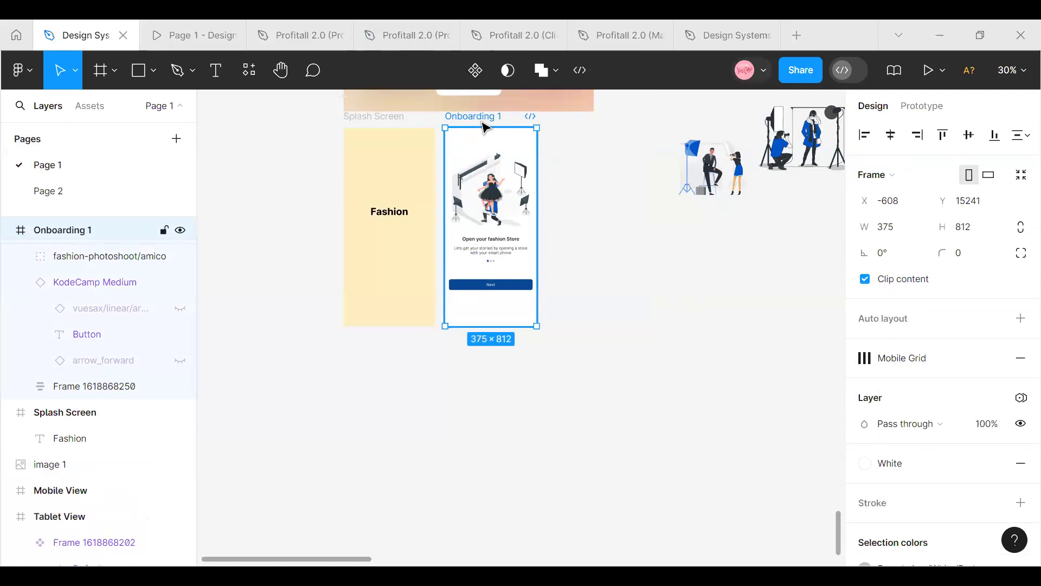
key("ctrl+d")
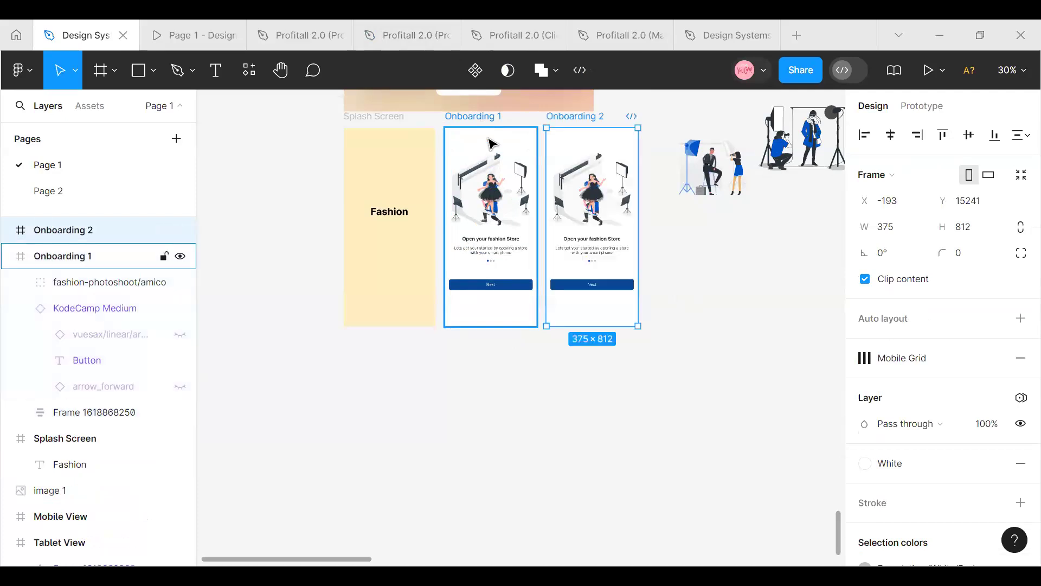
Resize the loose fashion-photoshoot/rafiki illustration to 327 × 300, matching the illustration in Onboarding 2
left_click(704, 154)
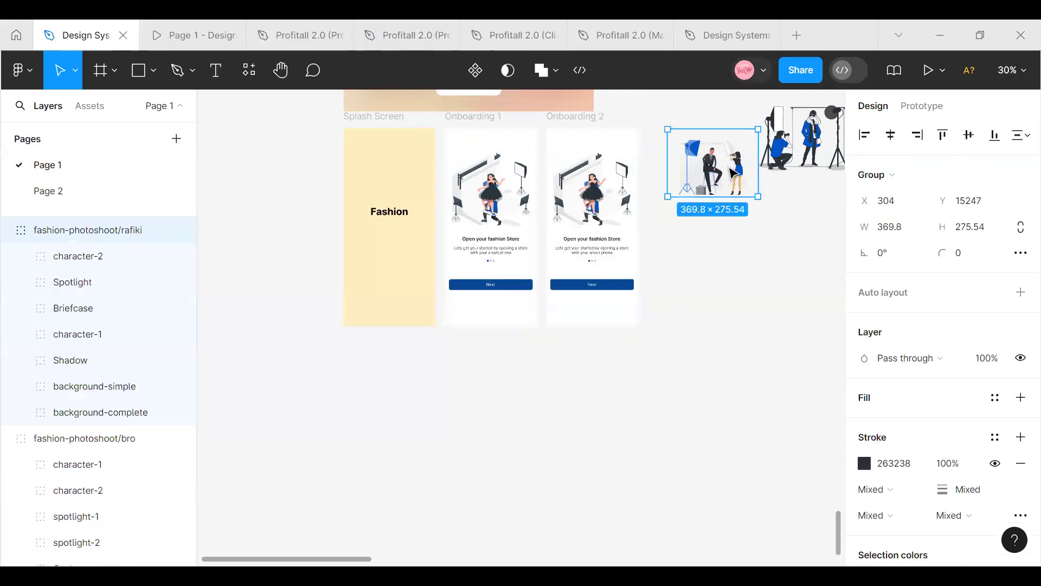
left_click(570, 201)
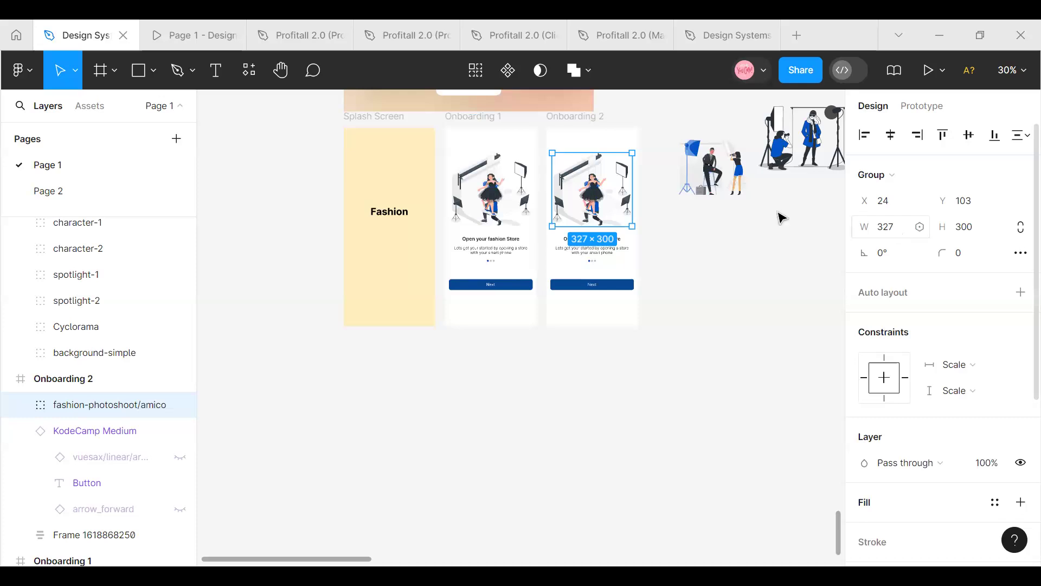
left_click(738, 189)
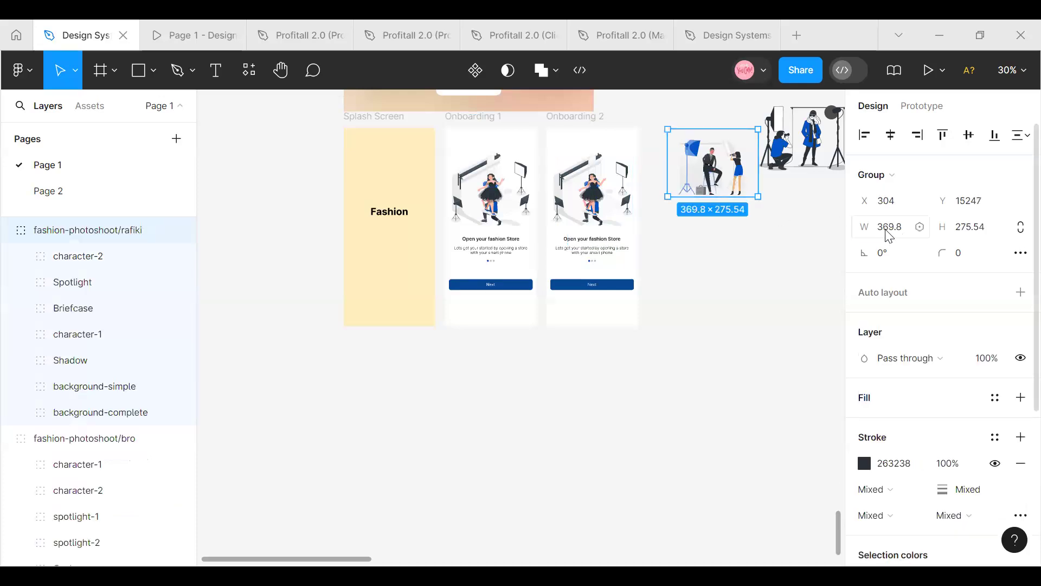
left_click_drag(889, 235, 902, 239)
type("327")
left_click(976, 232)
left_click(974, 229)
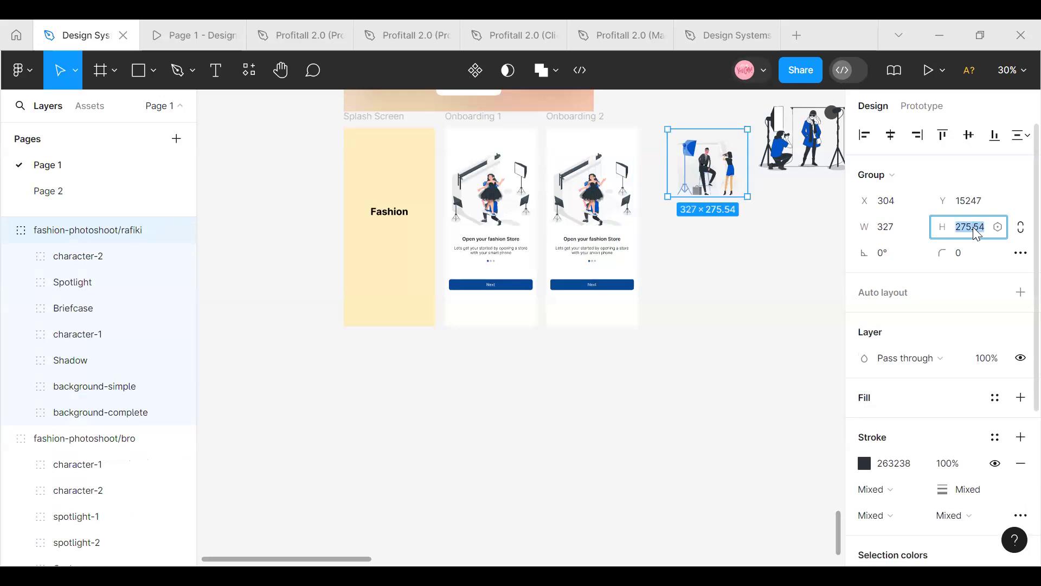
type("300")
key("Return")
left_click(763, 237)
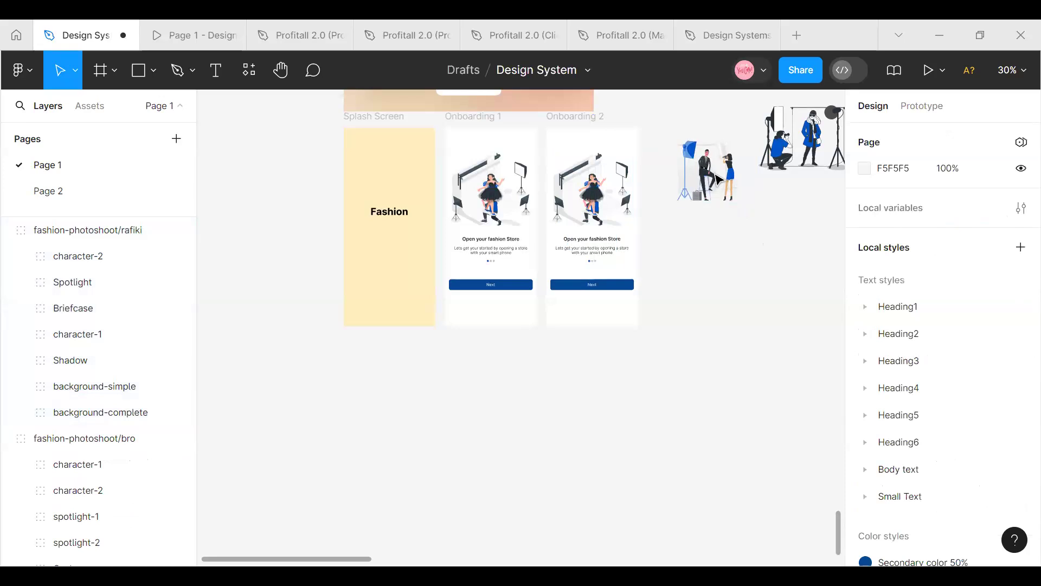
Replace the amico illustration in Onboarding 2 with a copy of the fashion-photoshoot/rafiki illustration
right_click(712, 174)
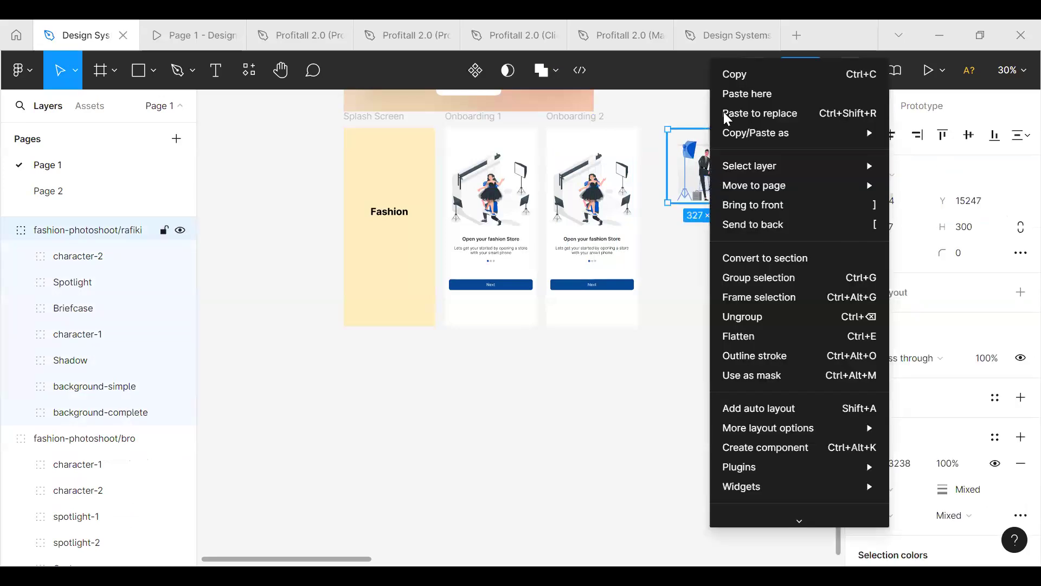
left_click(727, 77)
left_click(608, 196)
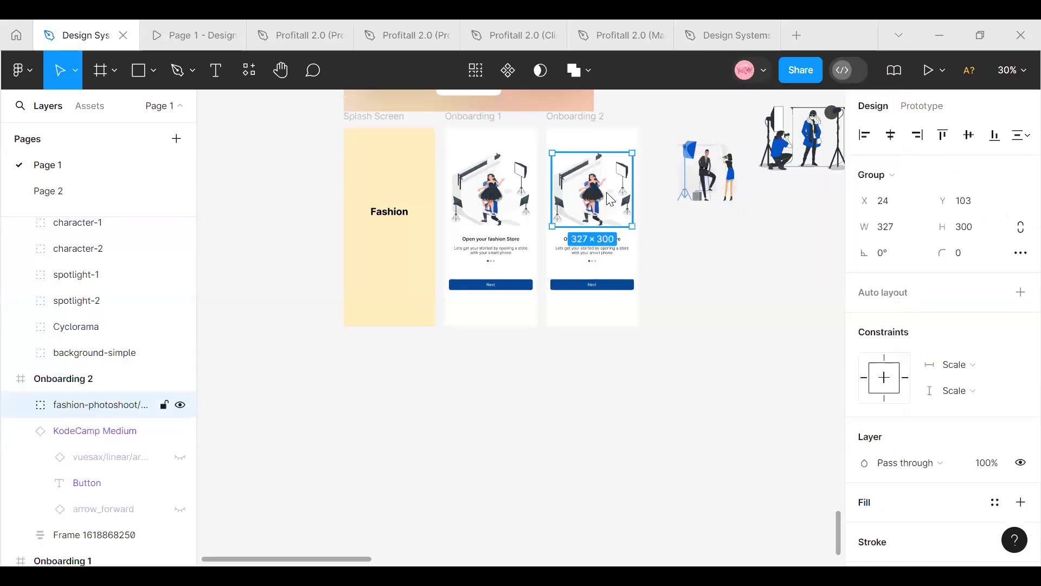
right_click(602, 198)
left_click(657, 113)
left_click(669, 271)
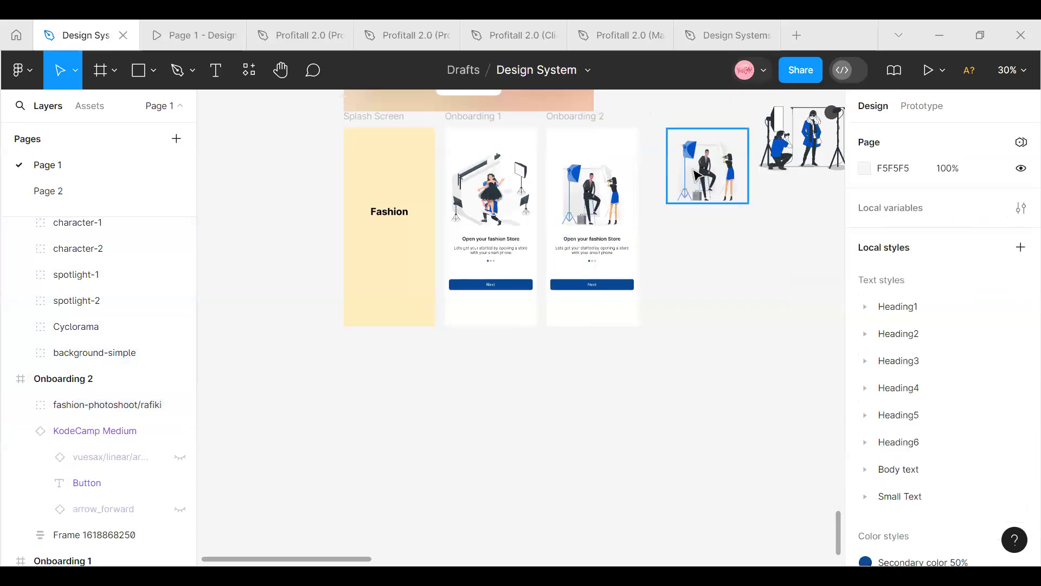
Delete the loose fashion-photoshoot/rafiki illustration and duplicate the Onboarding 2 frame to make a third onboarding screen
left_click(697, 176)
key("Delete")
left_click(571, 132)
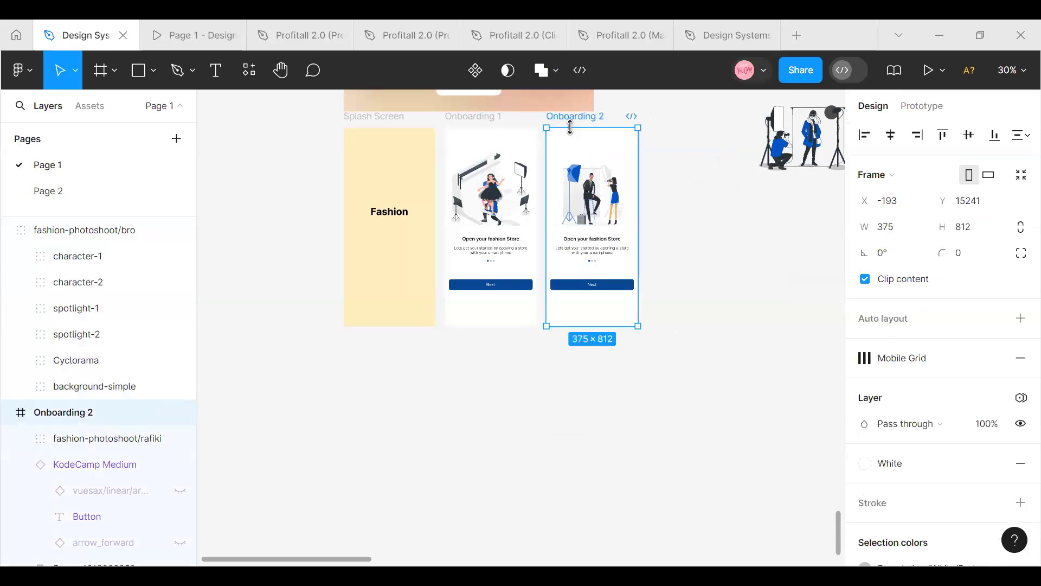
key("ctrl+d")
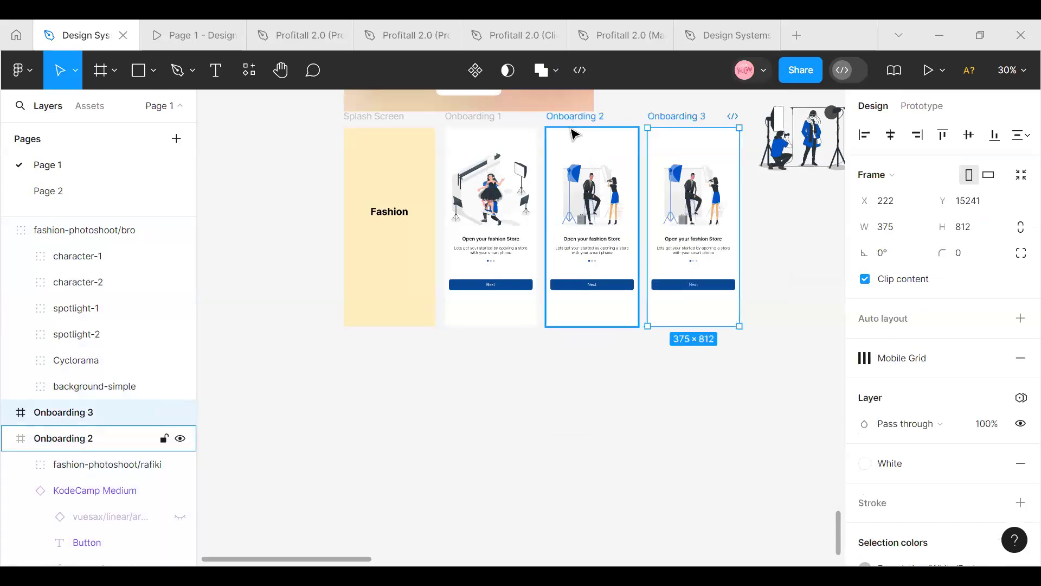
Check the spacing between the illustration, text block and Next button in Onboarding 1 and Onboarding 2
left_click(490, 250)
left_click(583, 205)
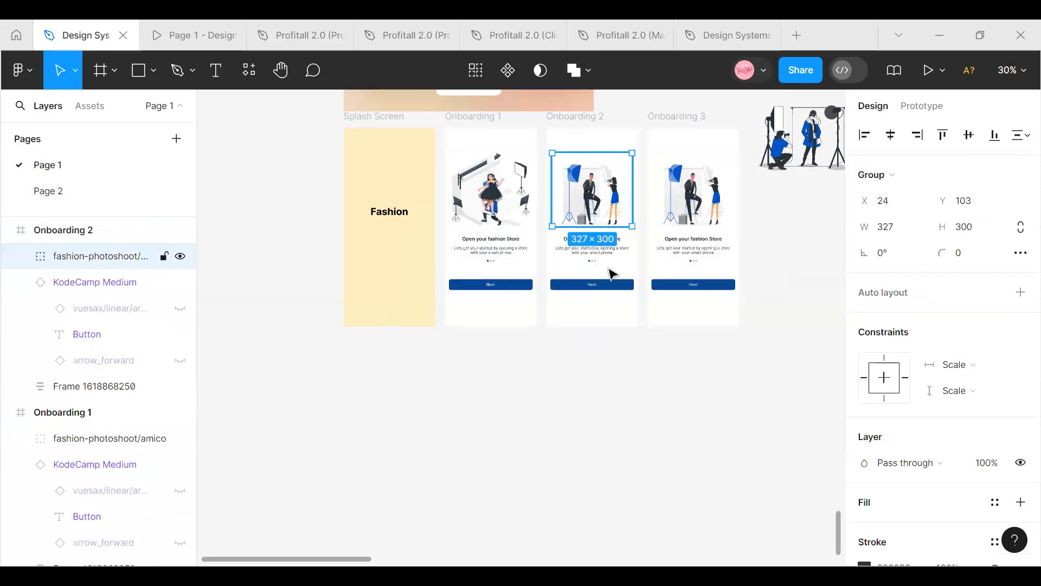
left_click(608, 256, "shift")
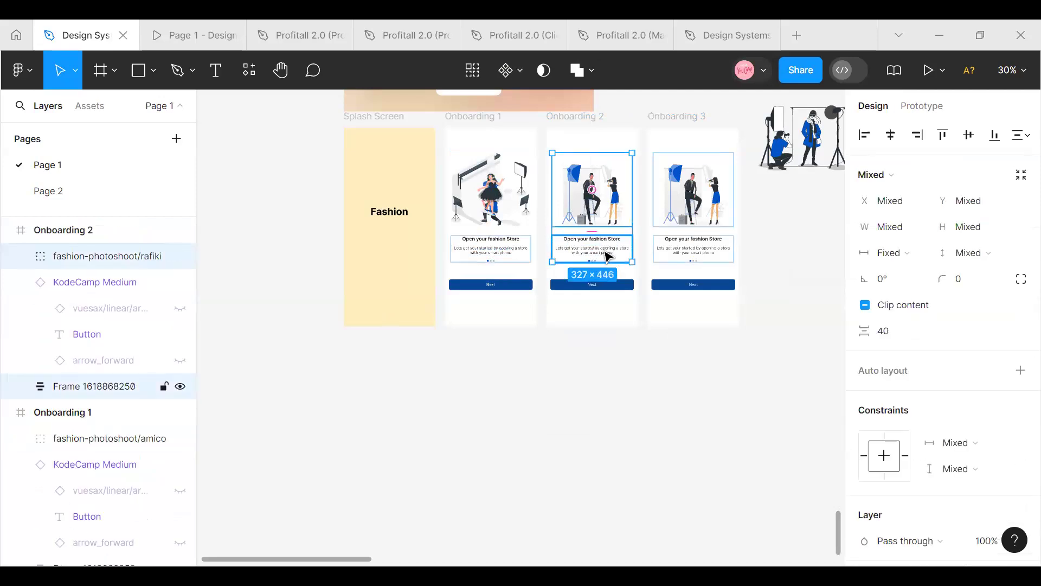
left_click(583, 285)
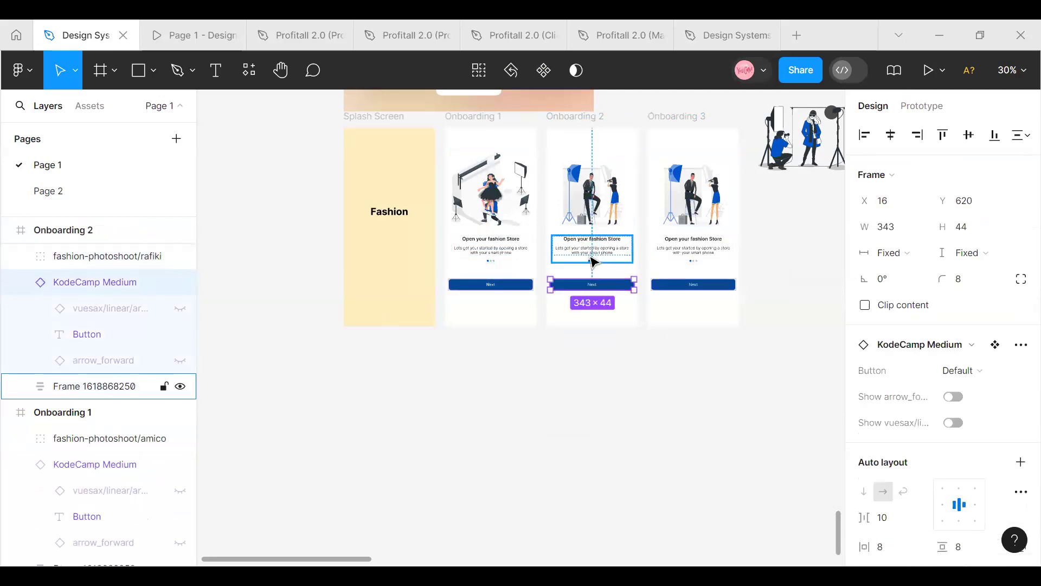
left_click(593, 262, "shift")
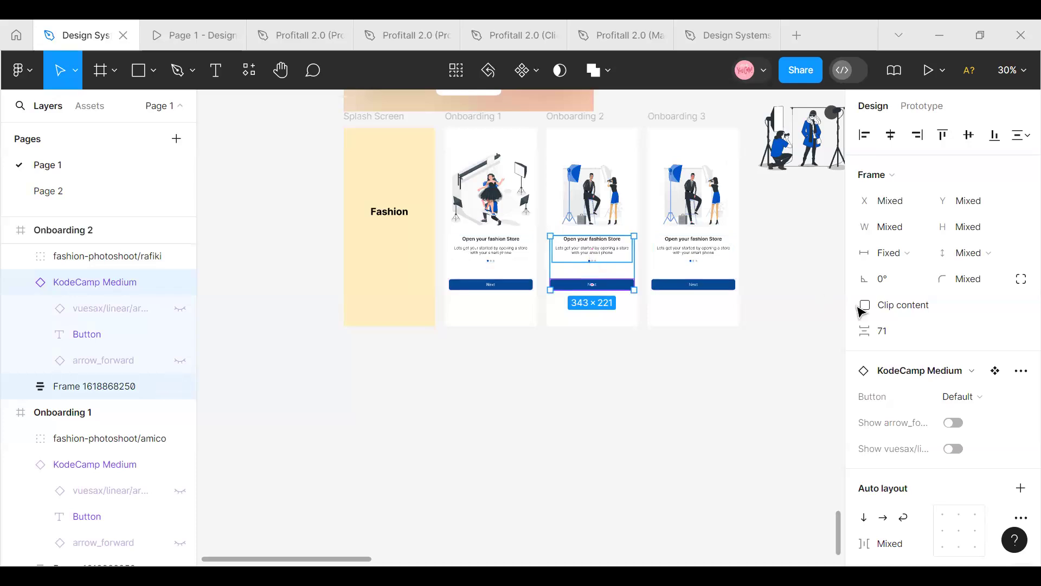
left_click(500, 212)
left_click(601, 206)
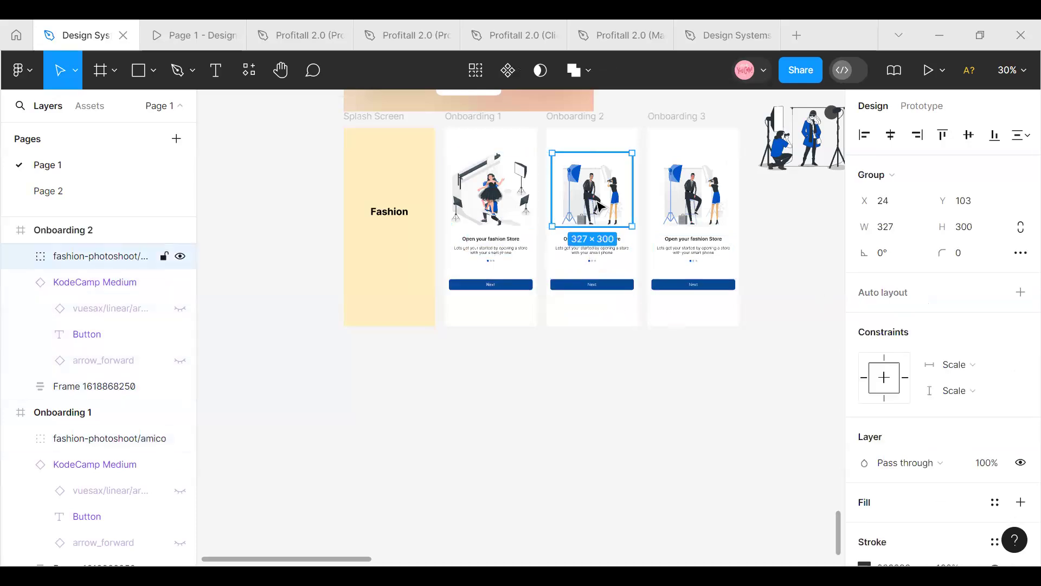
left_click(508, 196)
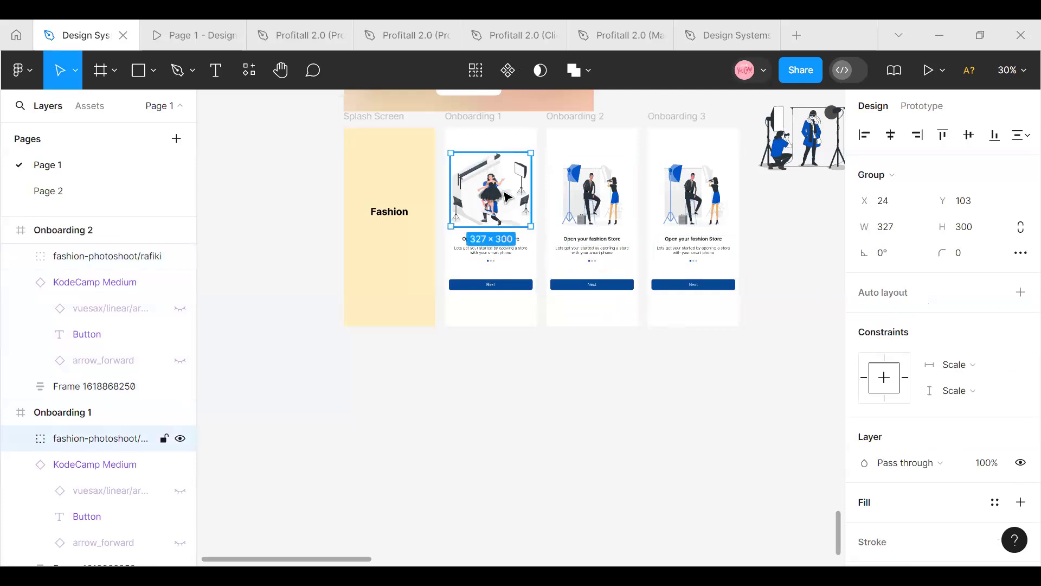
left_click(498, 250)
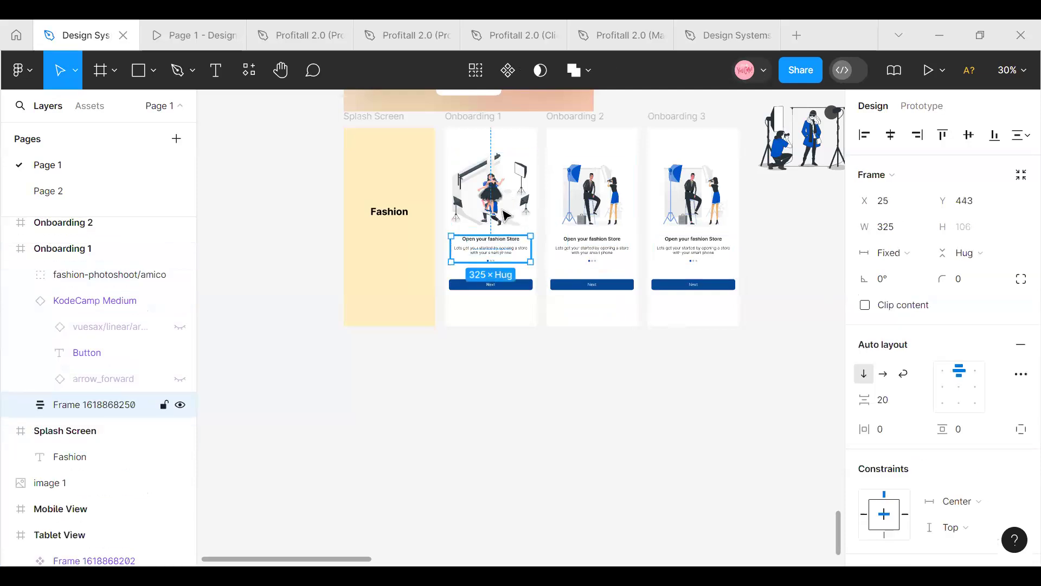
left_click(502, 205, "shift")
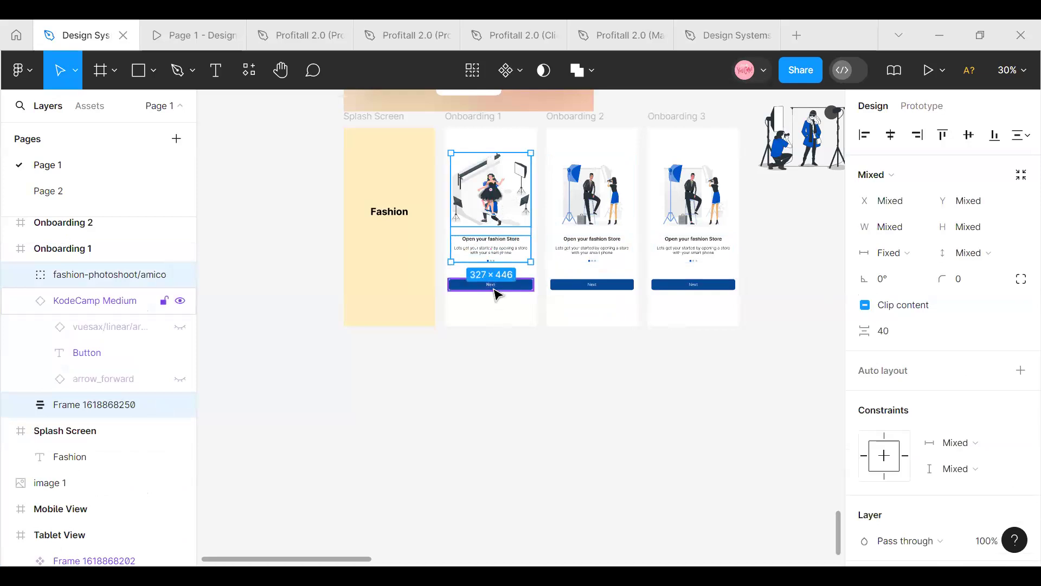
Set the vertical spacing between the text block and the Next button in Onboarding 1 to 72
left_click(495, 285)
left_click(499, 259, "shift")
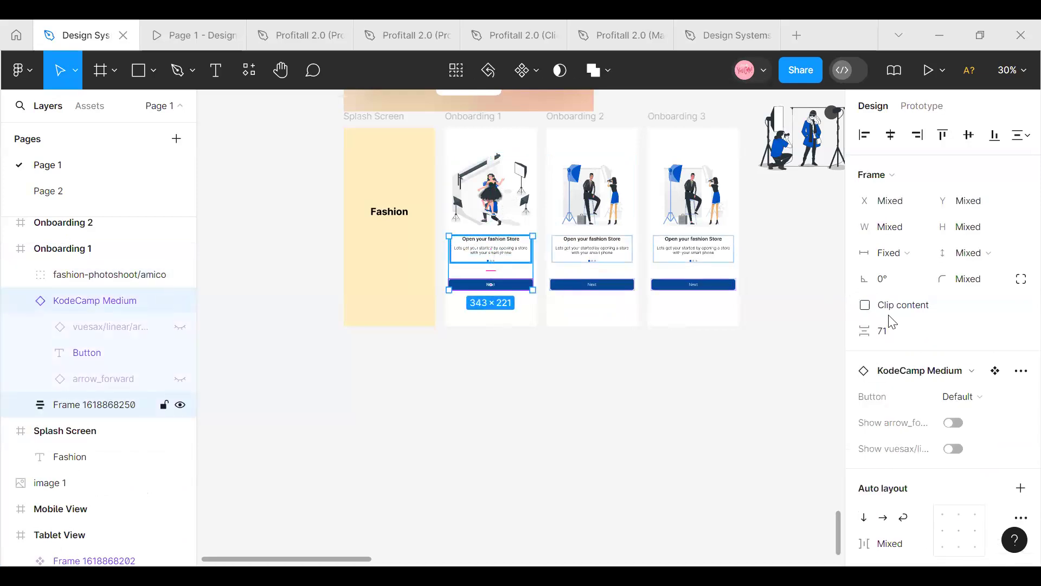
left_click(896, 332)
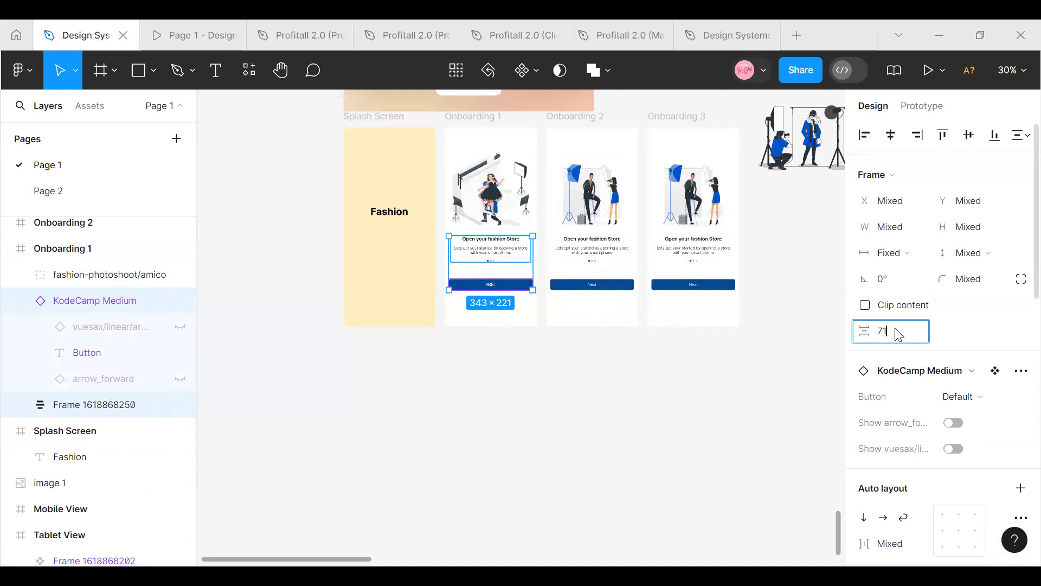
type("2")
key("Return")
Set the vertical spacing between the text block and the Next button in Onboarding 2 to 72
left_click(619, 288)
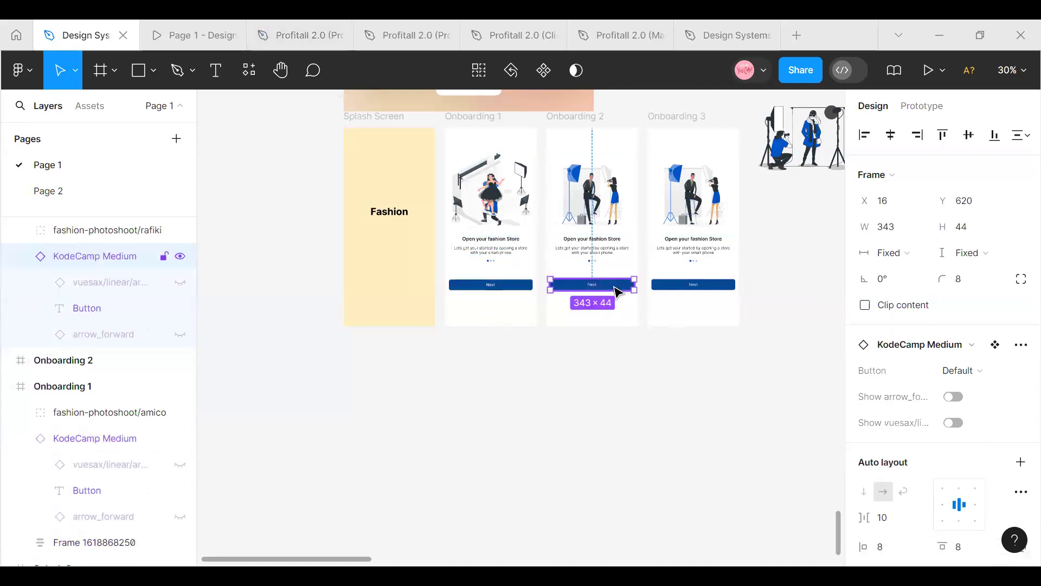
left_click(610, 247, "shift")
left_click(902, 339)
type("72")
key("Return")
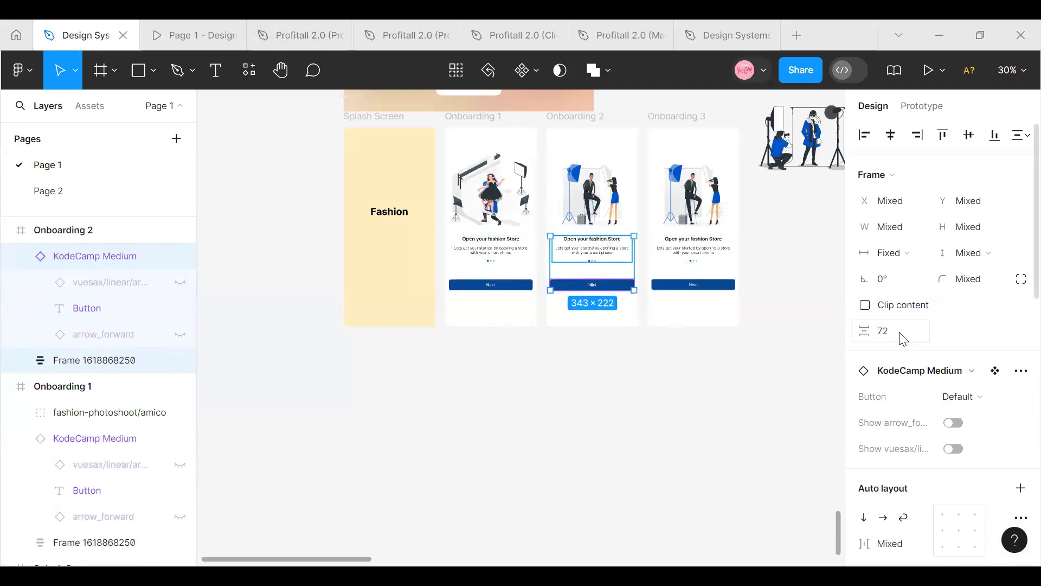
Change the button label in Onboarding 3 to "Get Started"
left_click(733, 285)
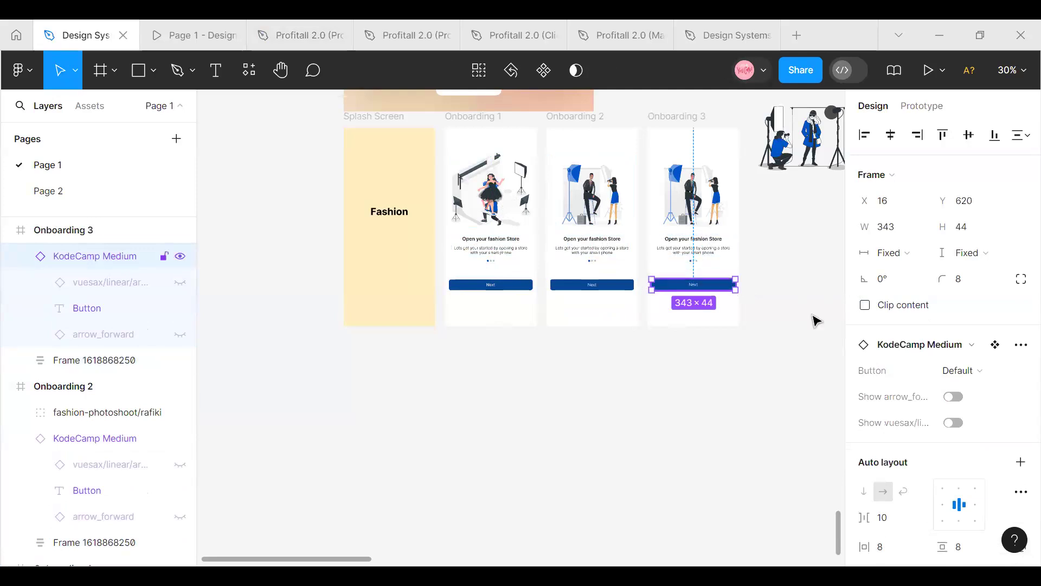
double_click(699, 286)
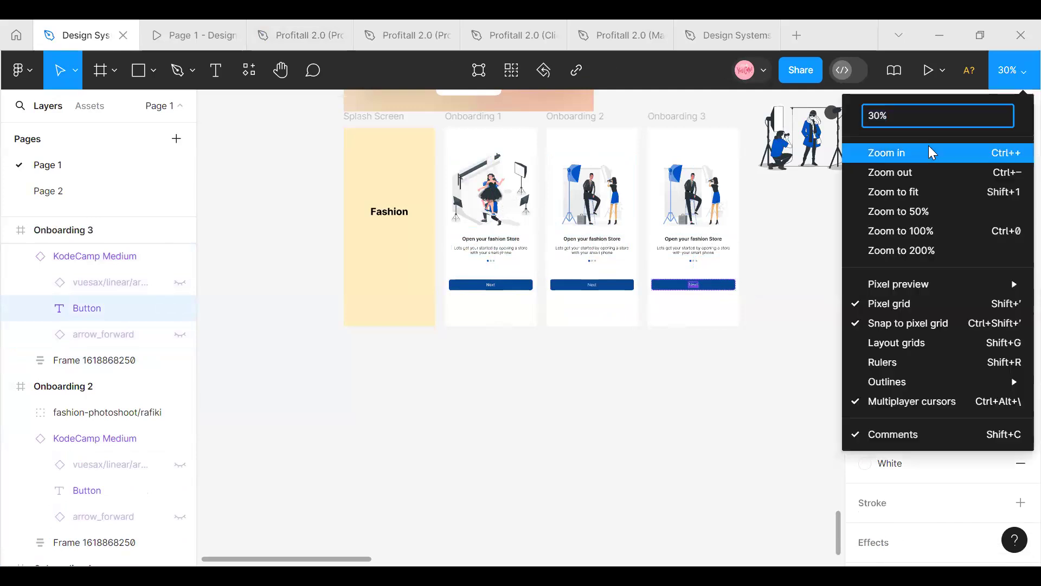
left_click(938, 153)
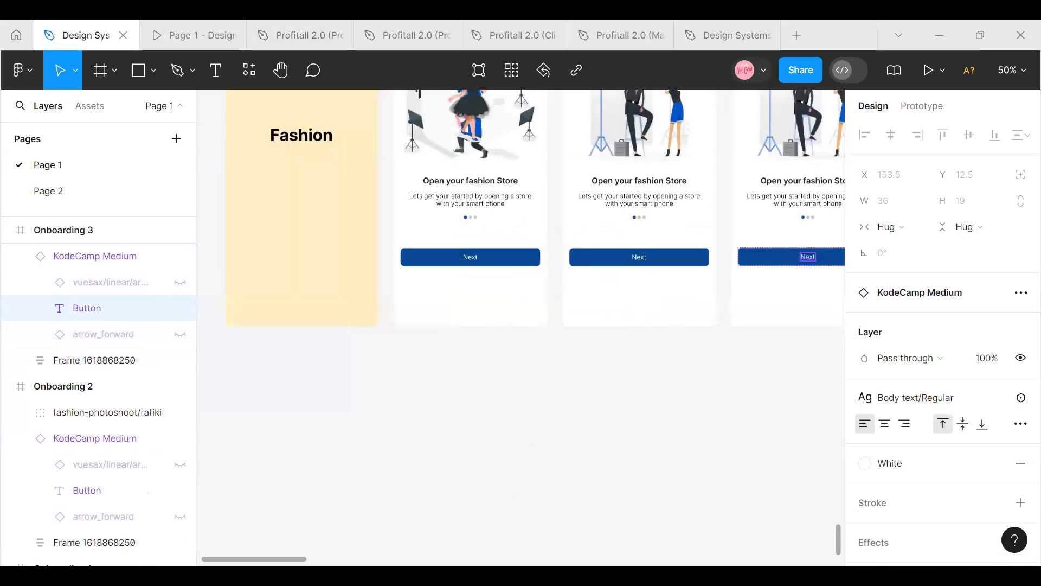
scroll(360, 467, "right", 5)
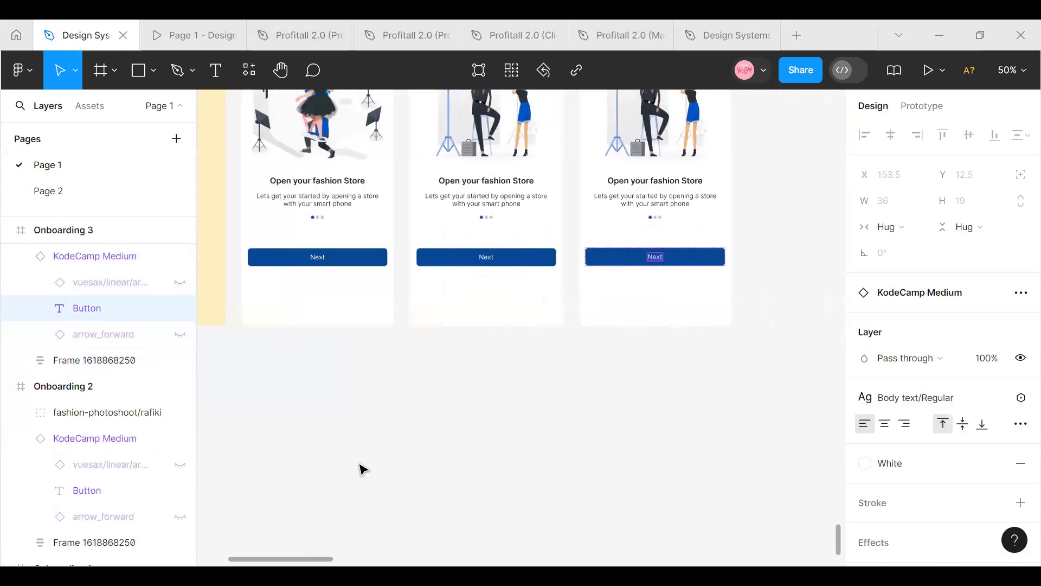
double_click(611, 259)
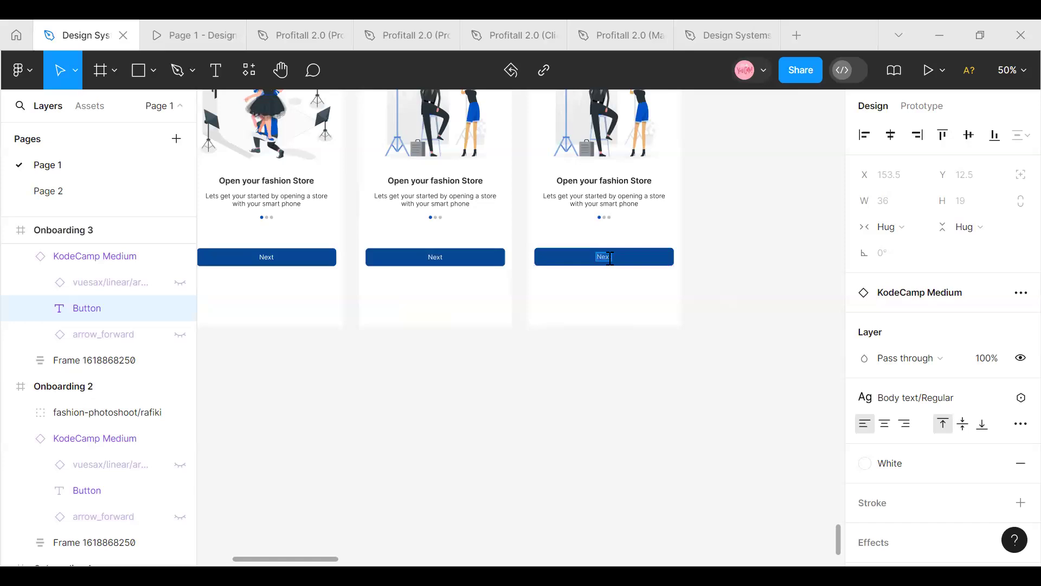
type("Get Starte")
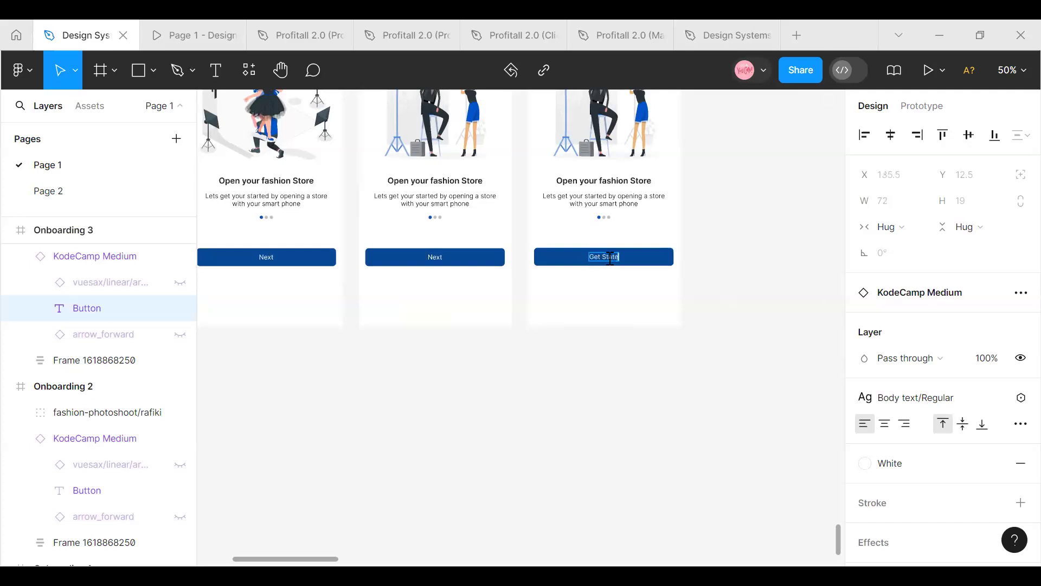
type("ted")
key("Escape")
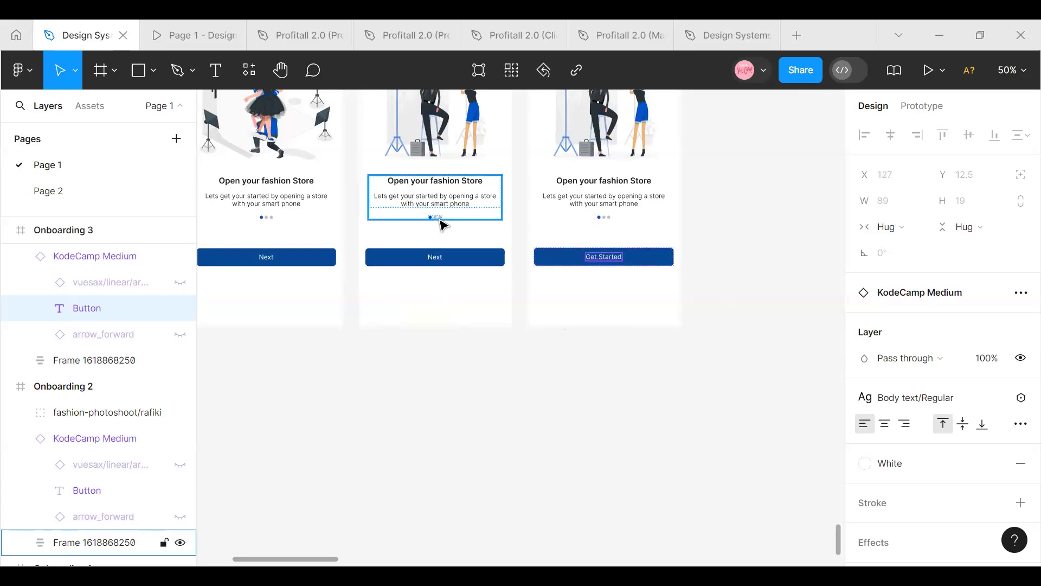
Move the last grey dot of Onboarding 2's page indicator to the front so the blue dot sits second
double_click(440, 218)
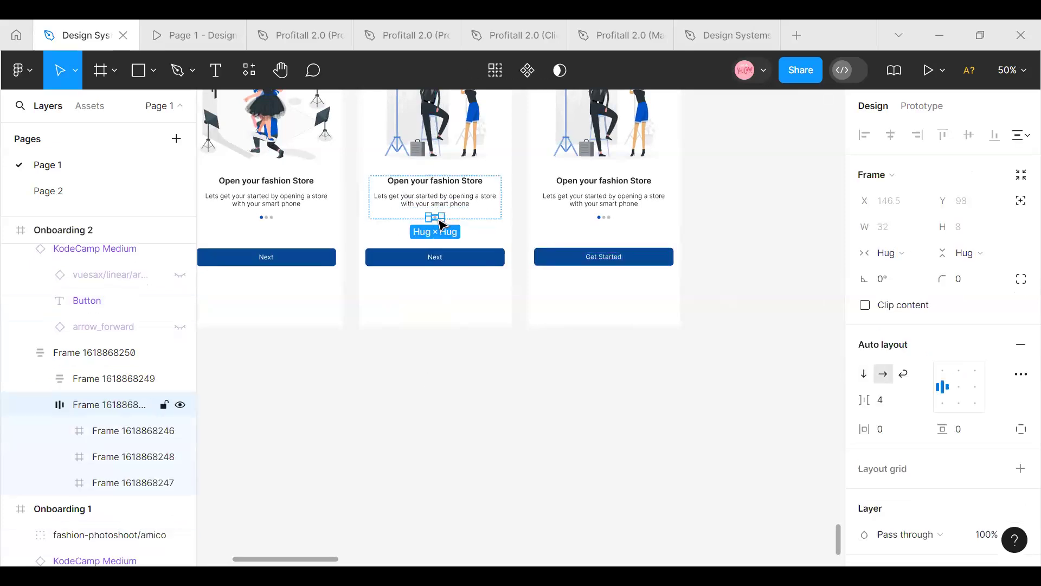
left_click(438, 219)
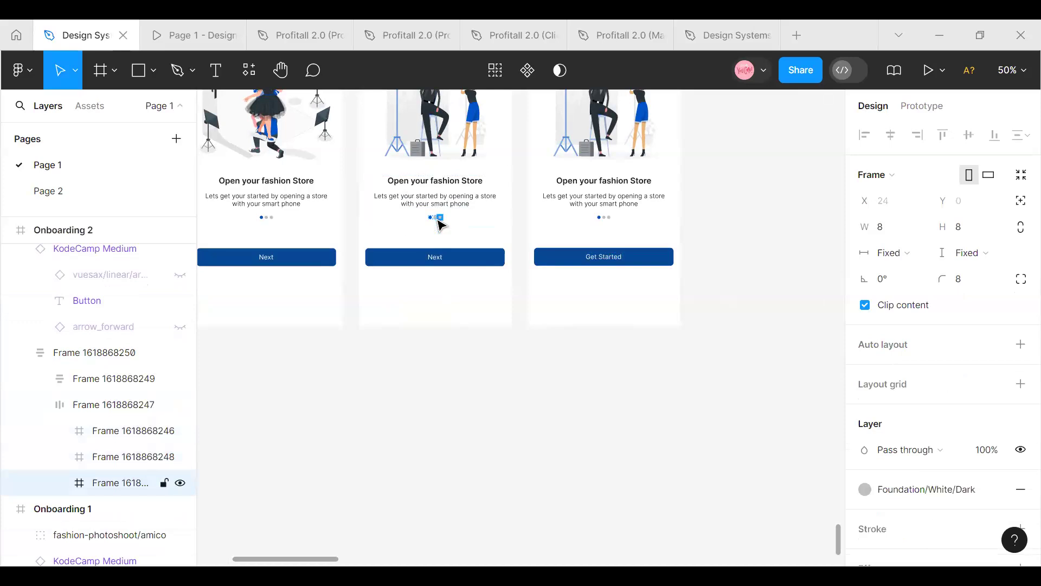
key("Left")
key("Left")
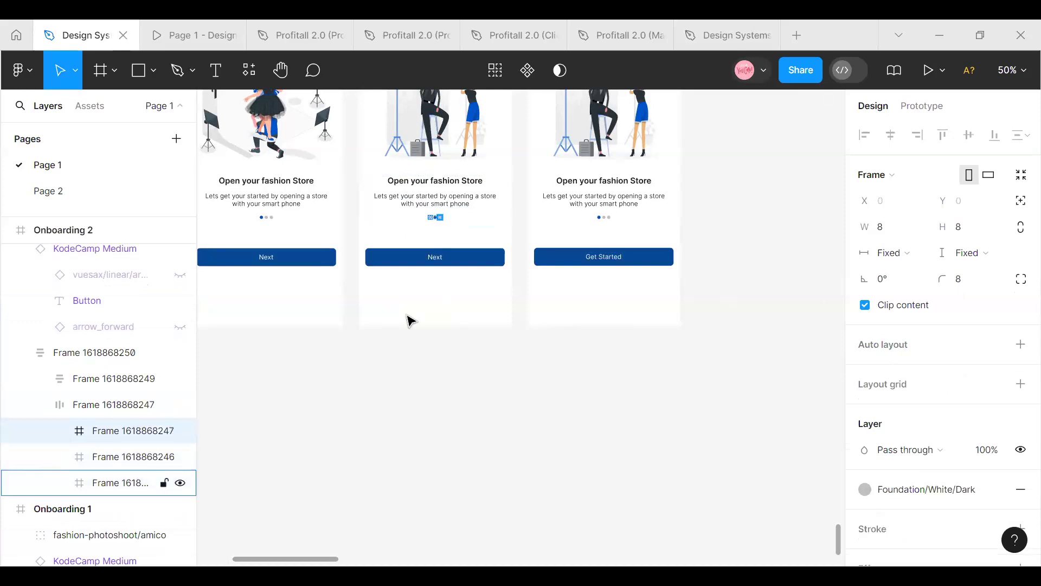
left_click(420, 372)
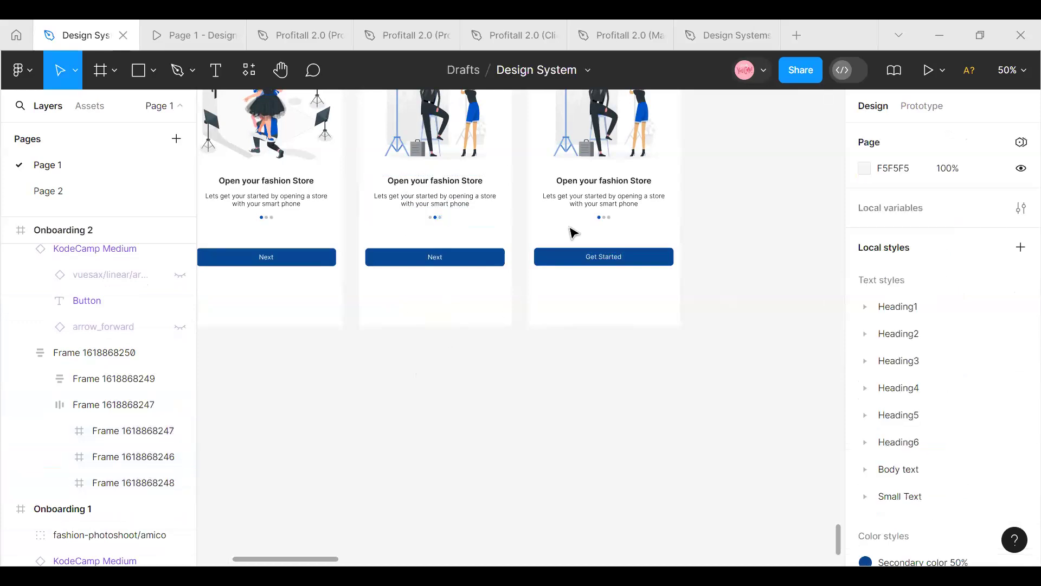
Move the blue dot of Onboarding 3's page indicator to the last position
left_click(603, 216)
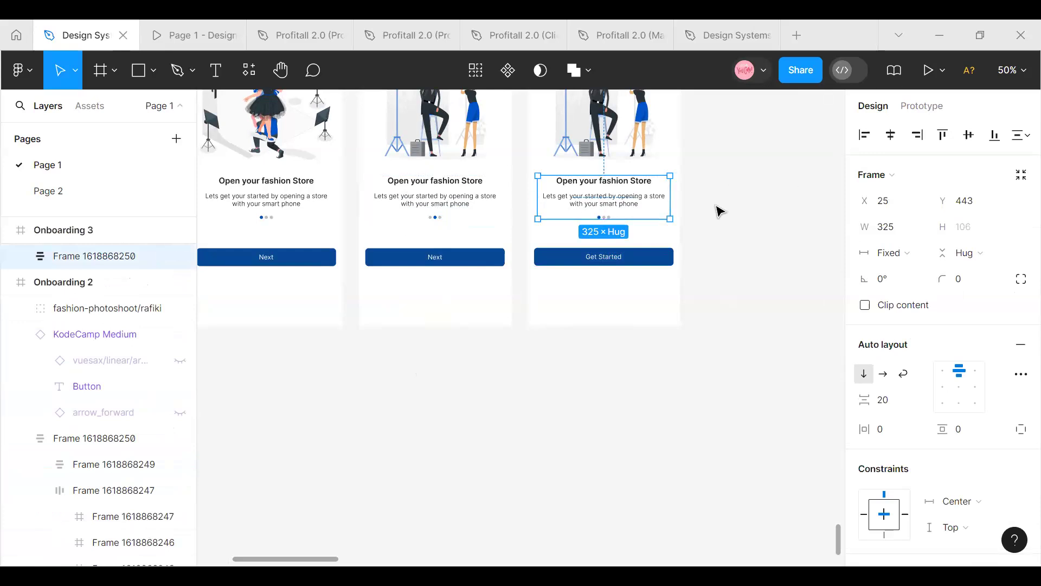
key("ctrl+plus")
scroll(719, 228, "up", 3)
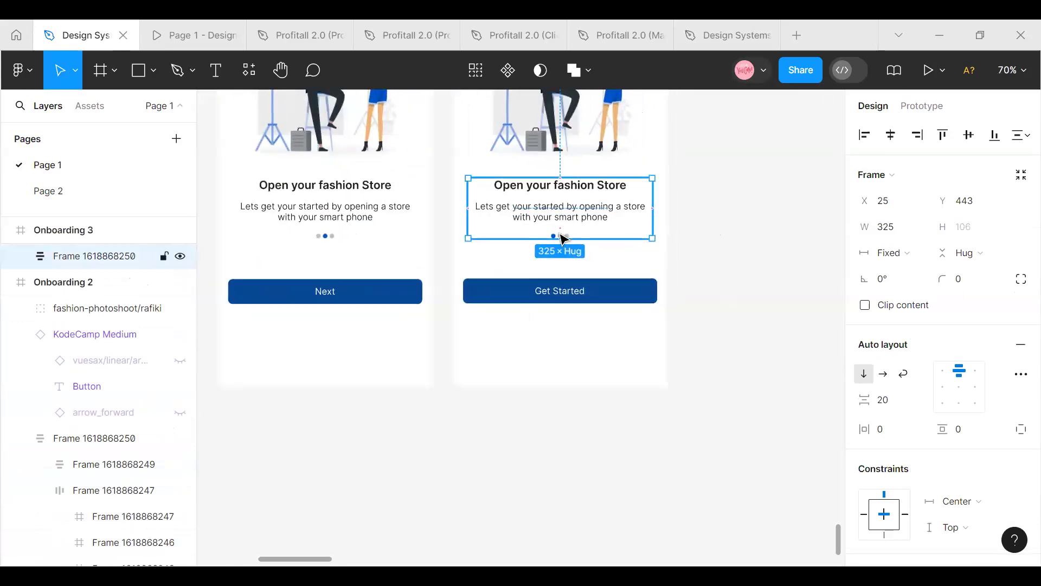
double_click(559, 239)
double_click(557, 239)
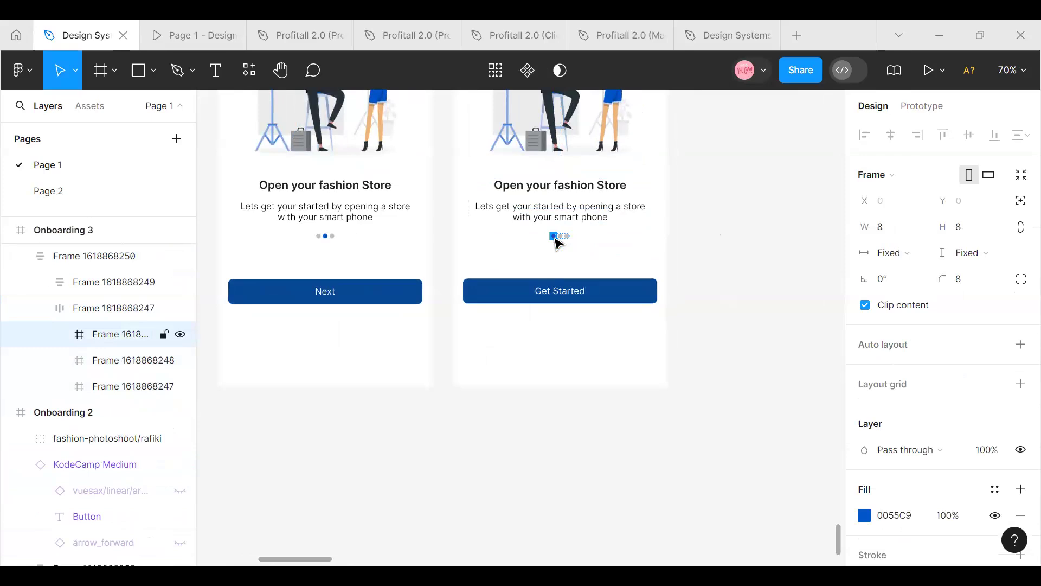
key("Right")
key("Right")
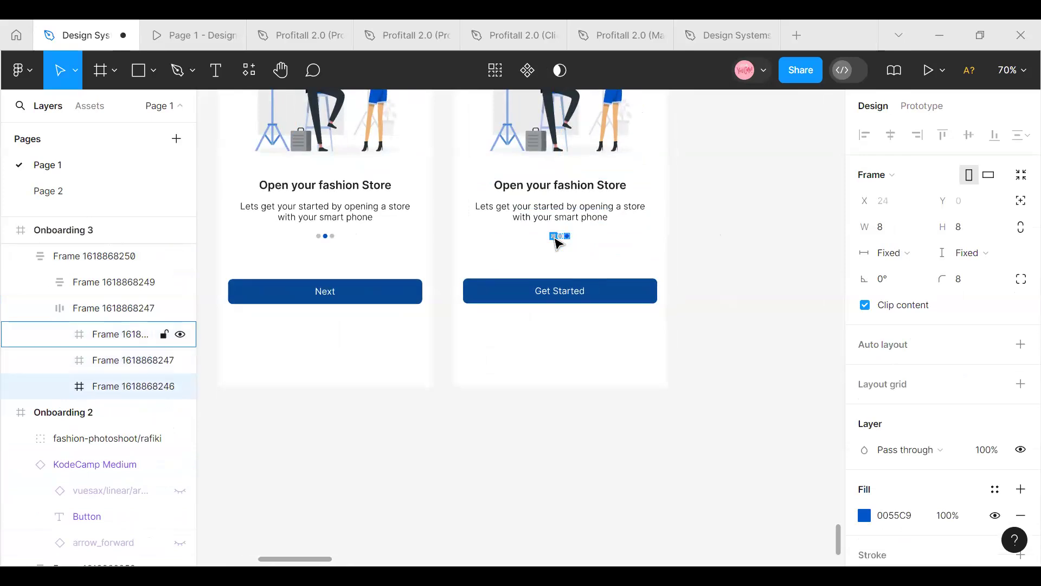
left_click(705, 266)
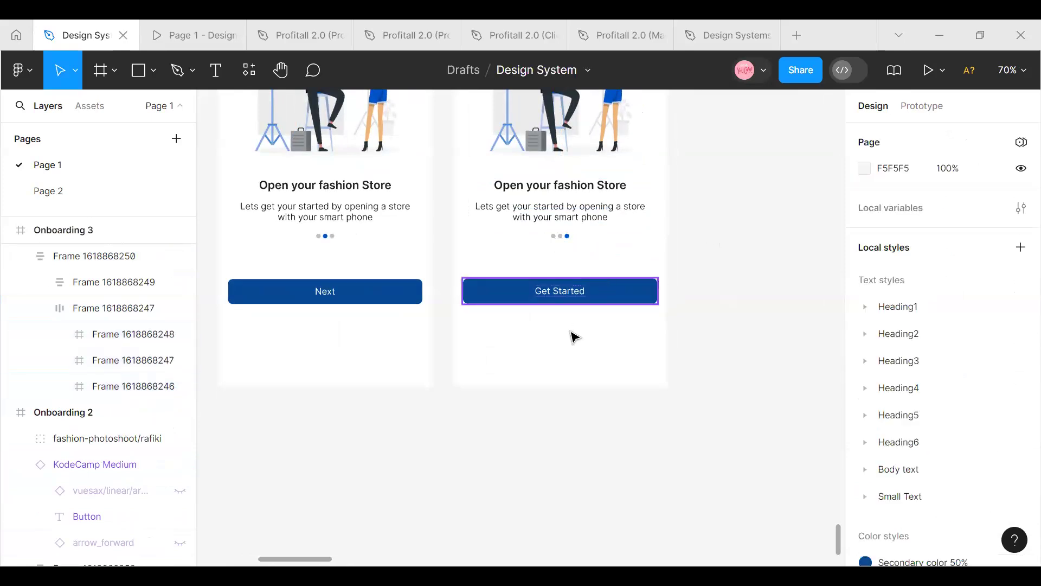
Resize the loose fashion-photoshoot/bro illustration beside Onboarding 3 to 327 wide and 300 high
left_click(567, 291)
scroll(738, 202, "up", 4)
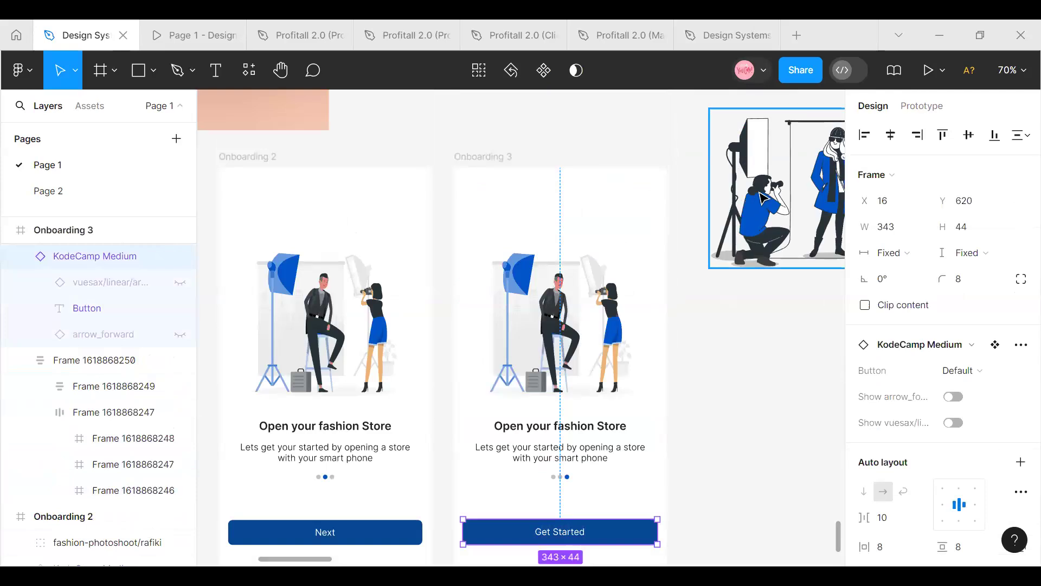
left_click(763, 198)
left_click(895, 228)
type("327")
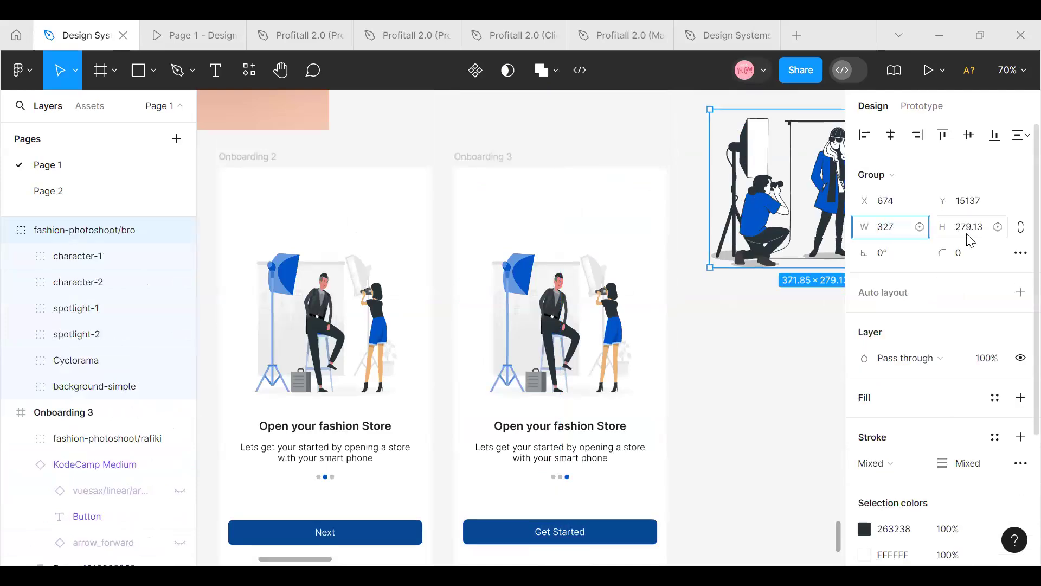
left_click(976, 237)
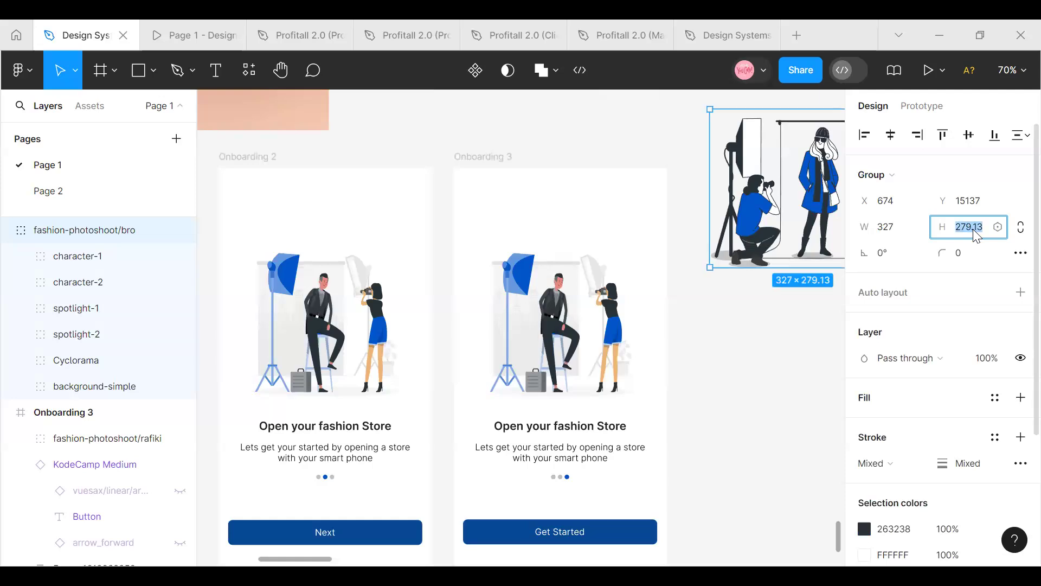
type("300")
key("Return")
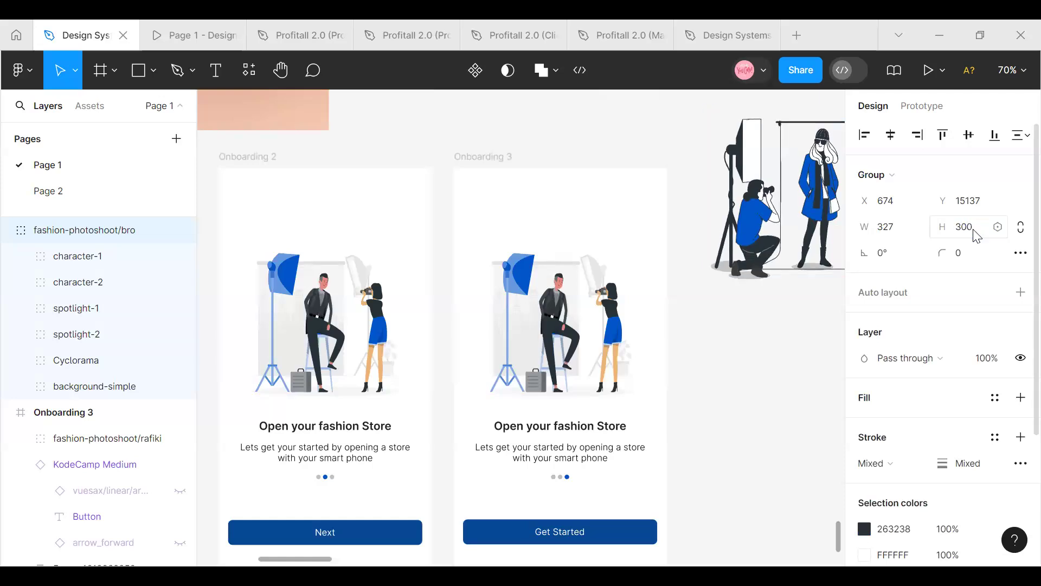
Replace the illustration in Onboarding 3 with a copy of fashion-photoshoot/bro and delete the loose original
right_click(746, 168)
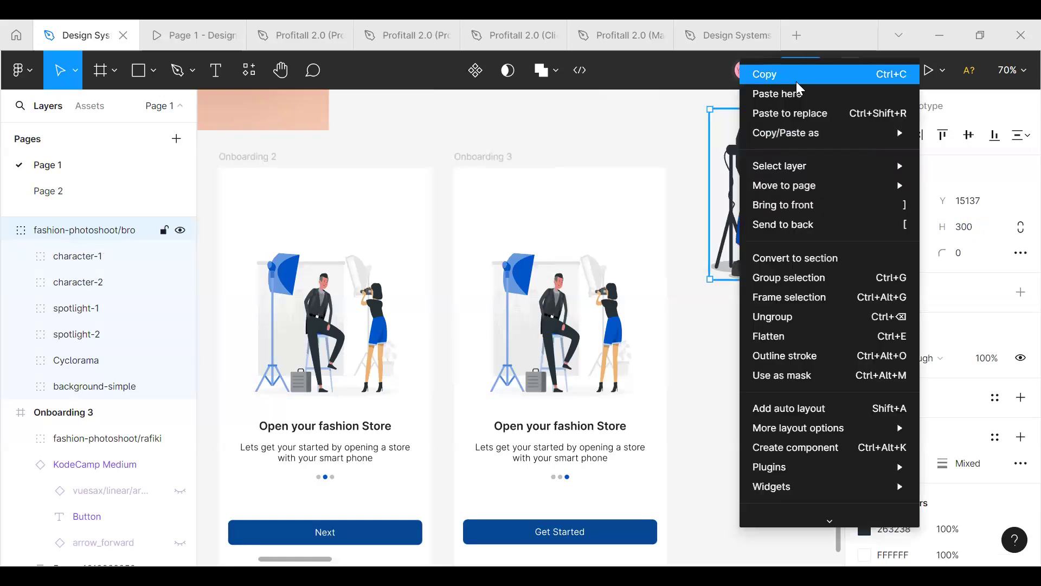
left_click(797, 77)
right_click(578, 320)
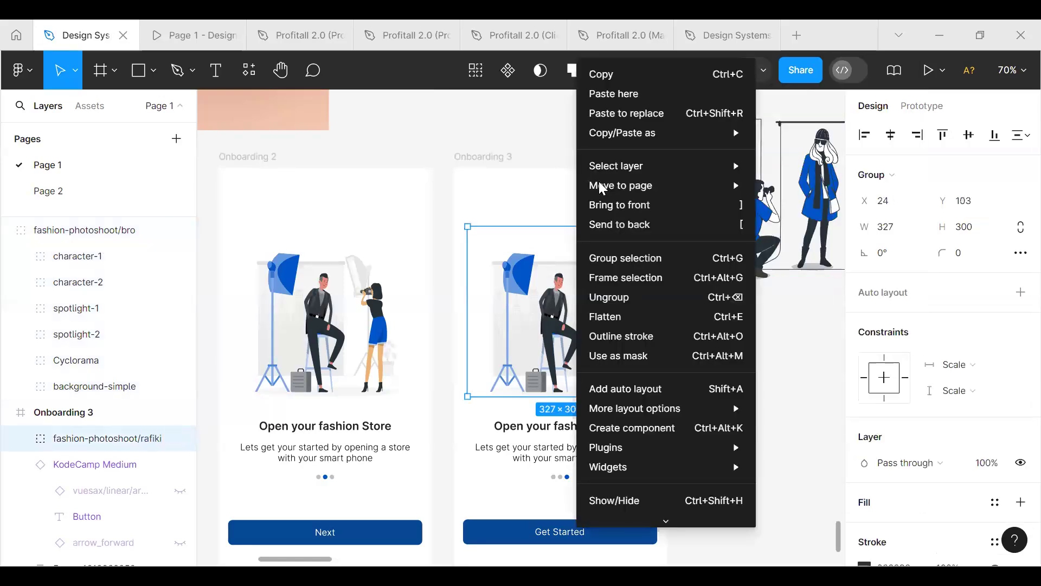
left_click(603, 113)
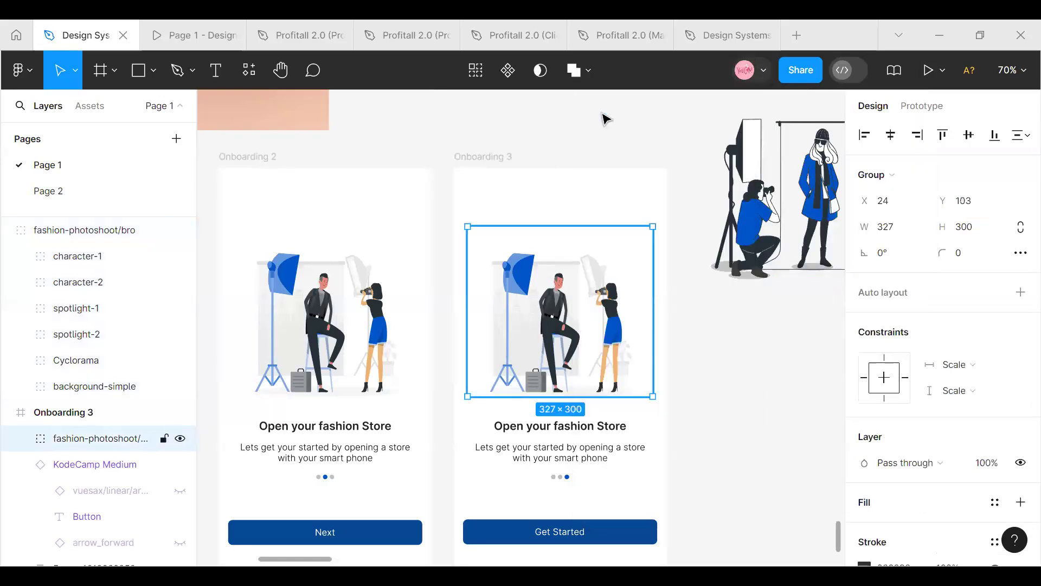
left_click(691, 342)
left_click(762, 201)
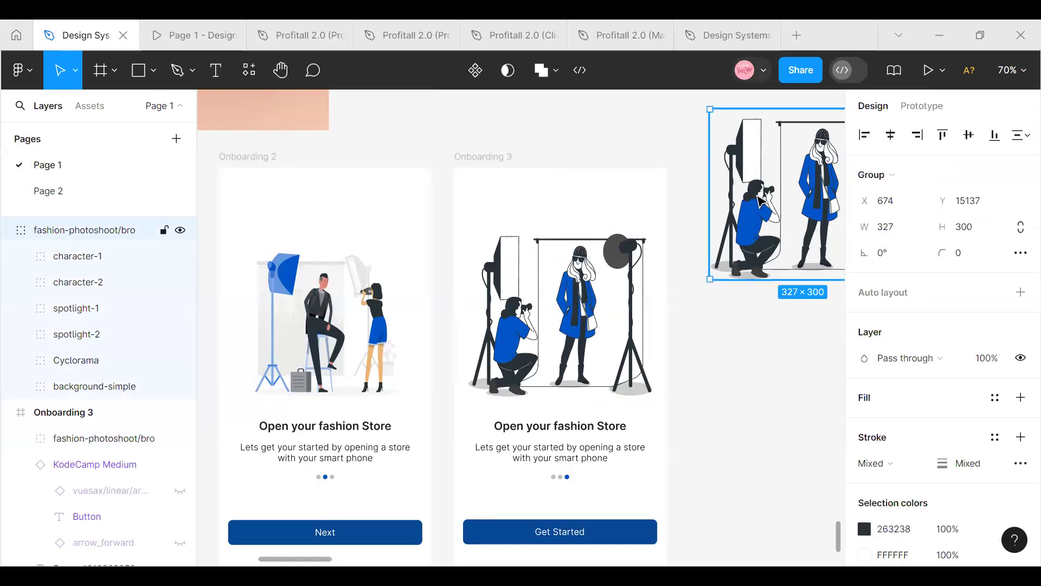
key("Delete")
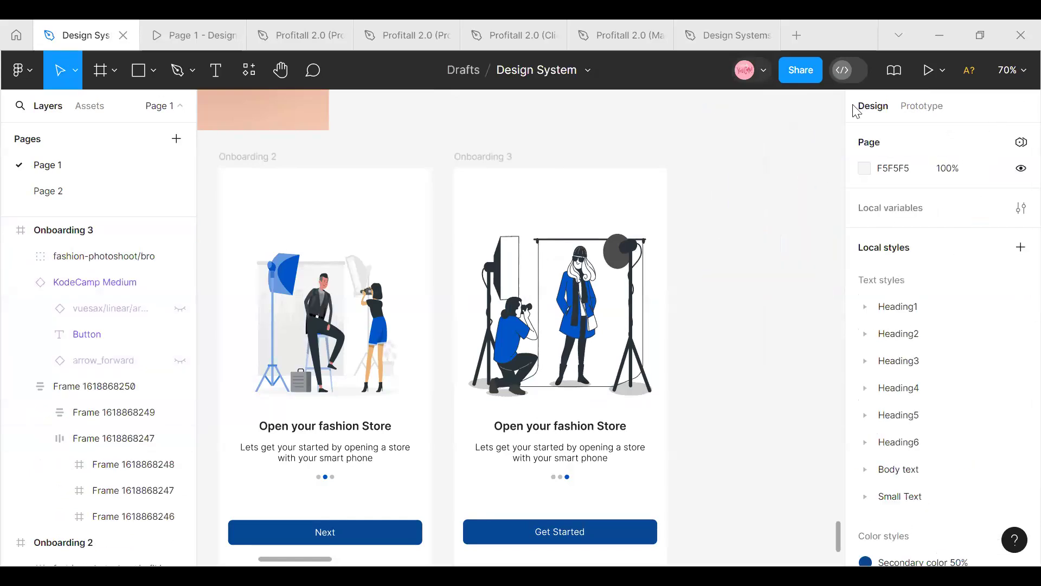
Move the Splash Screen and all three Onboarding frames together down by about 96, away from the reference image
left_click(1018, 80)
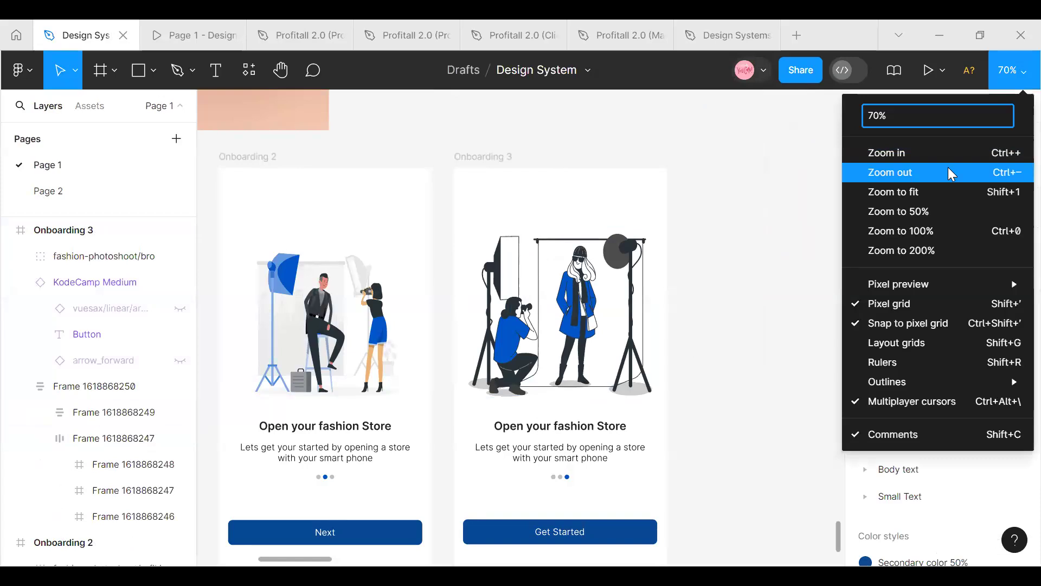
left_click(949, 170)
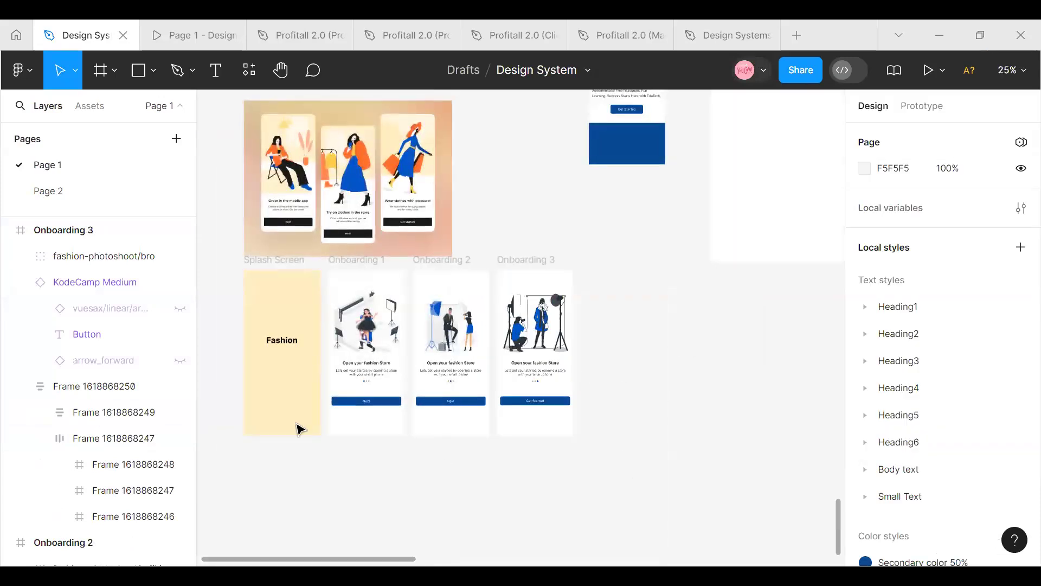
left_click(329, 265)
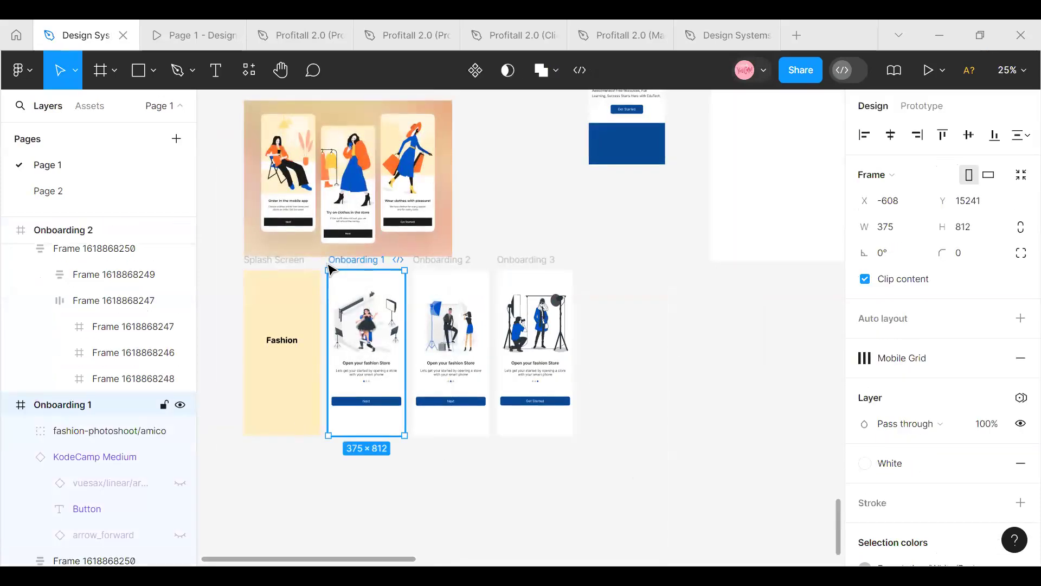
left_click(275, 264, "shift")
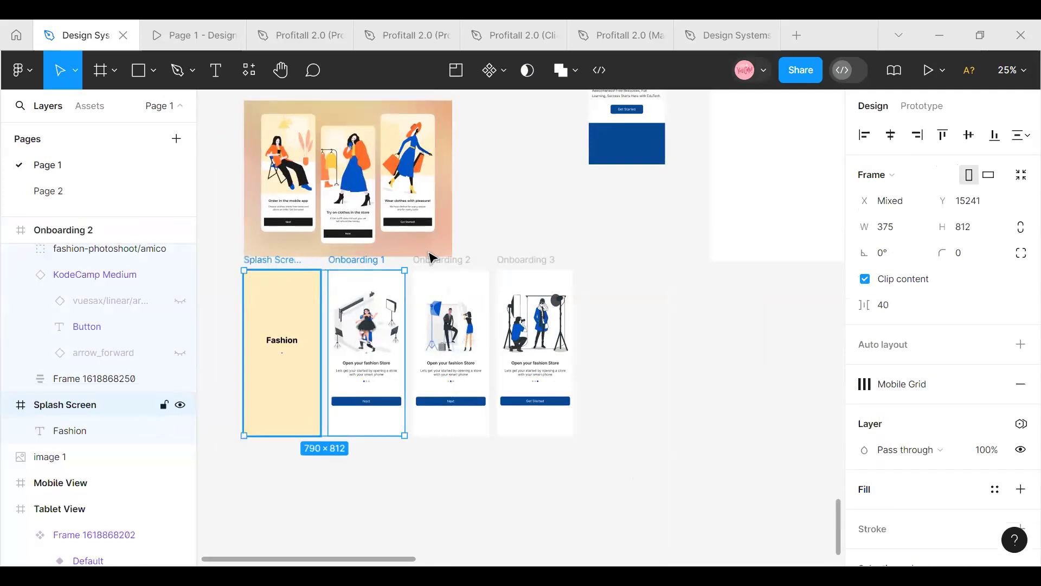
left_click(431, 265, "shift")
left_click(516, 266, "shift")
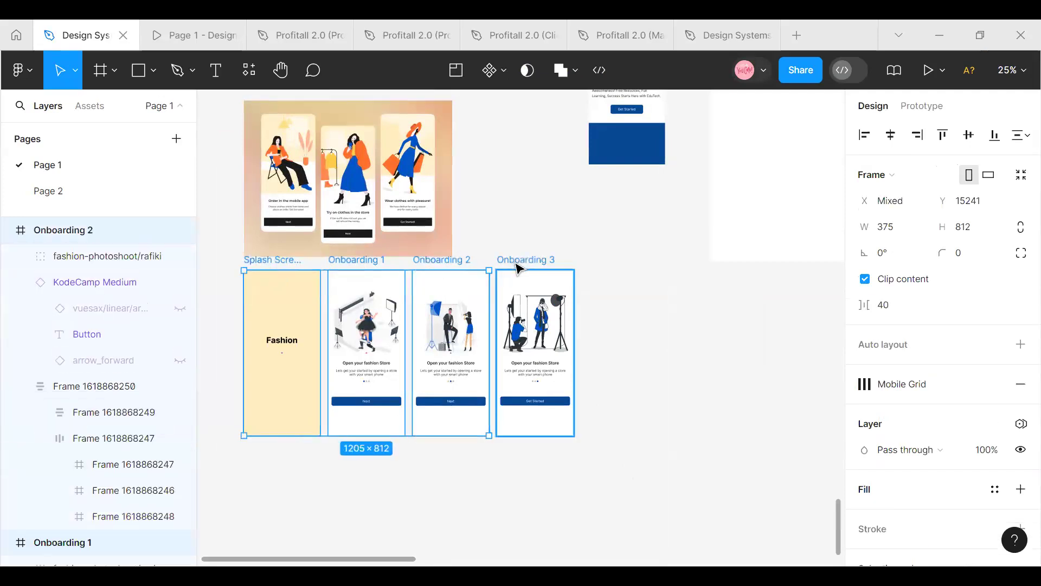
left_click_drag(487, 321, 486, 342)
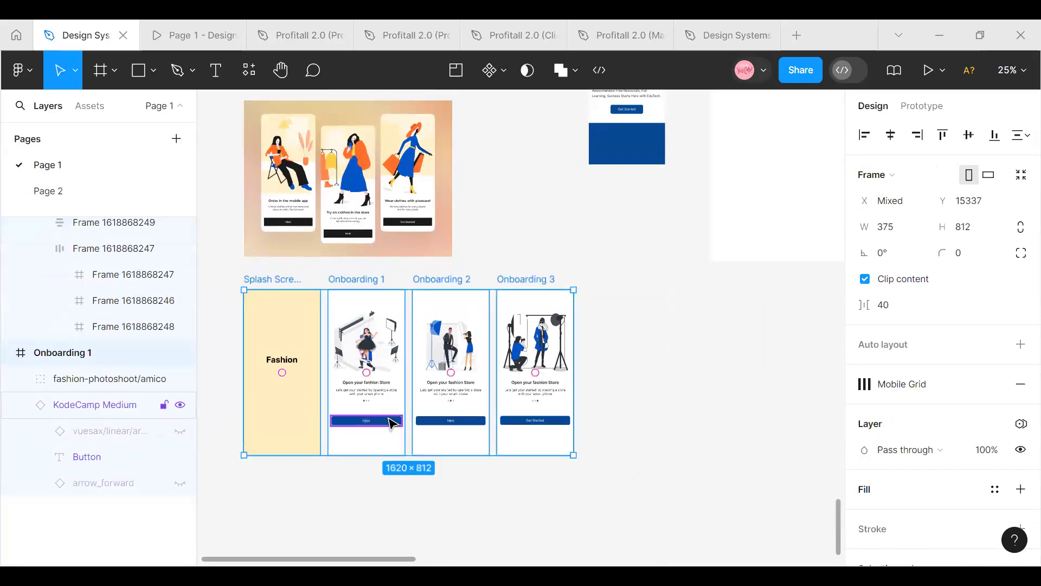
Recolour the Next and Get Started buttons on all three Onboarding frames to 1B1B1B, sampled from the reference image
left_click(389, 422)
left_click(445, 422, "shift")
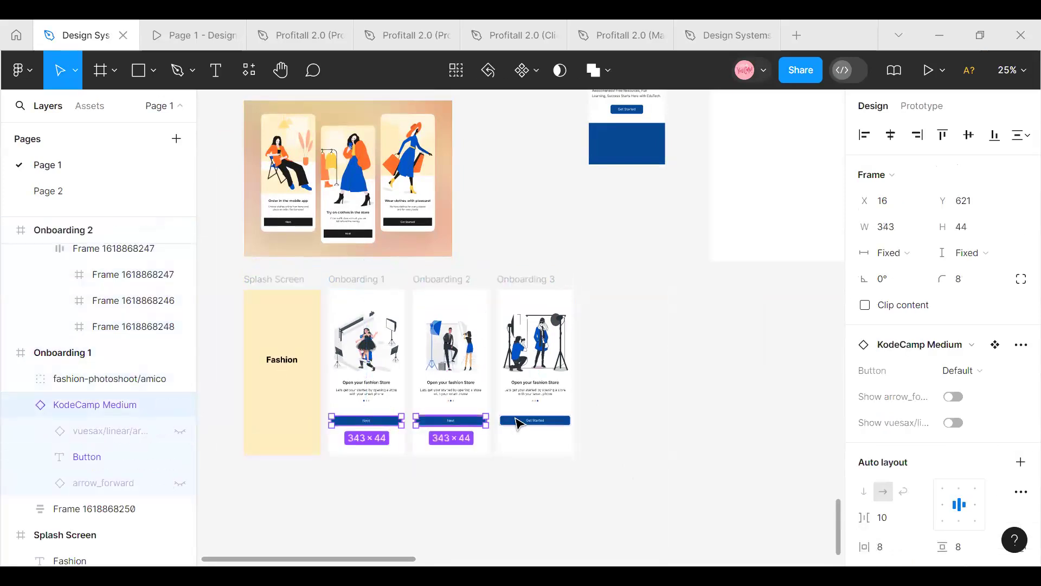
left_click(535, 421, "shift")
scroll(991, 349, "down", 3)
scroll(991, 350, "down", 5)
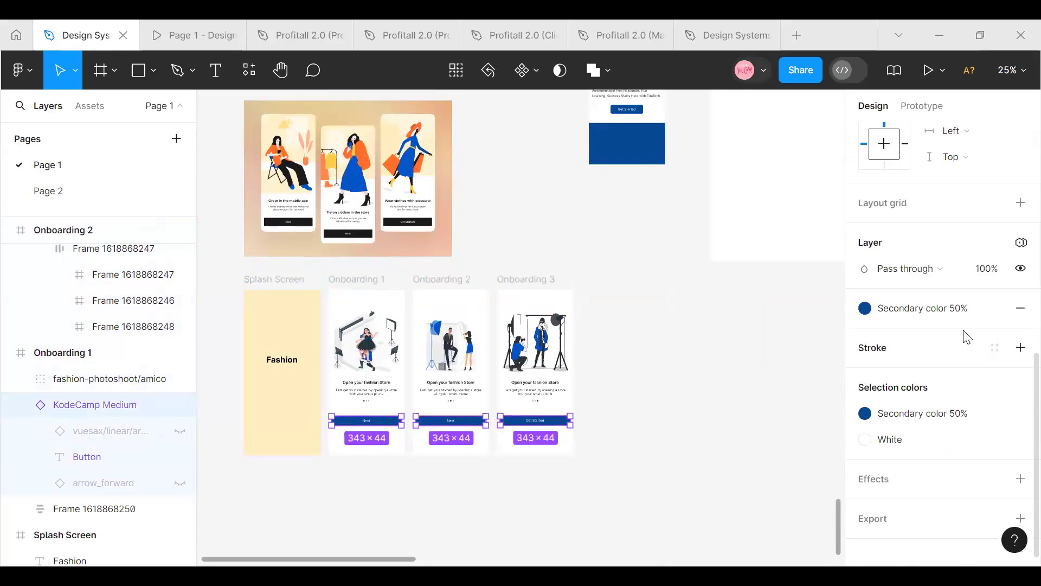
left_click(993, 321)
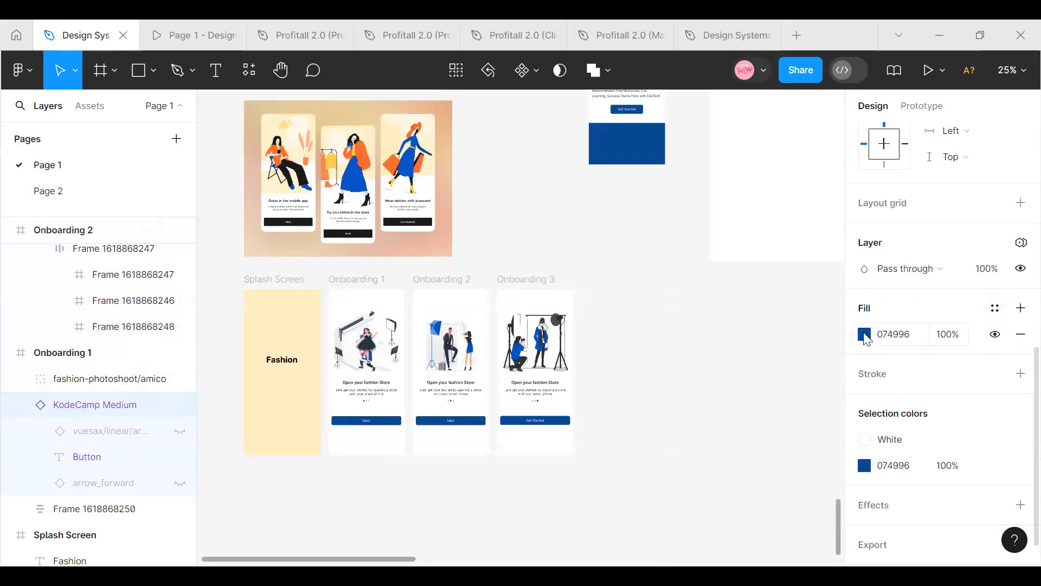
left_click(865, 334)
left_click(674, 381)
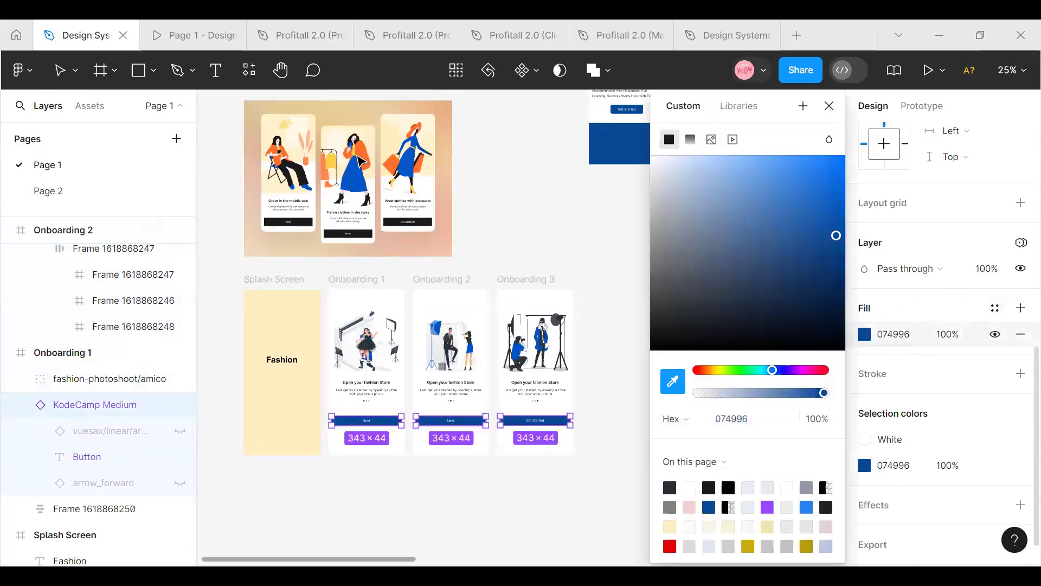
left_click(339, 229)
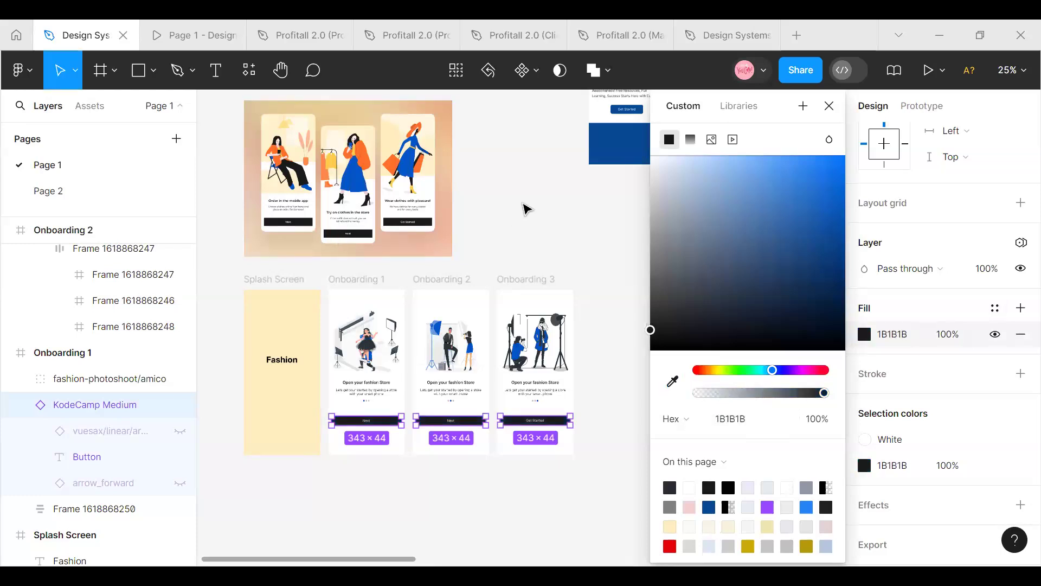
left_click(619, 219)
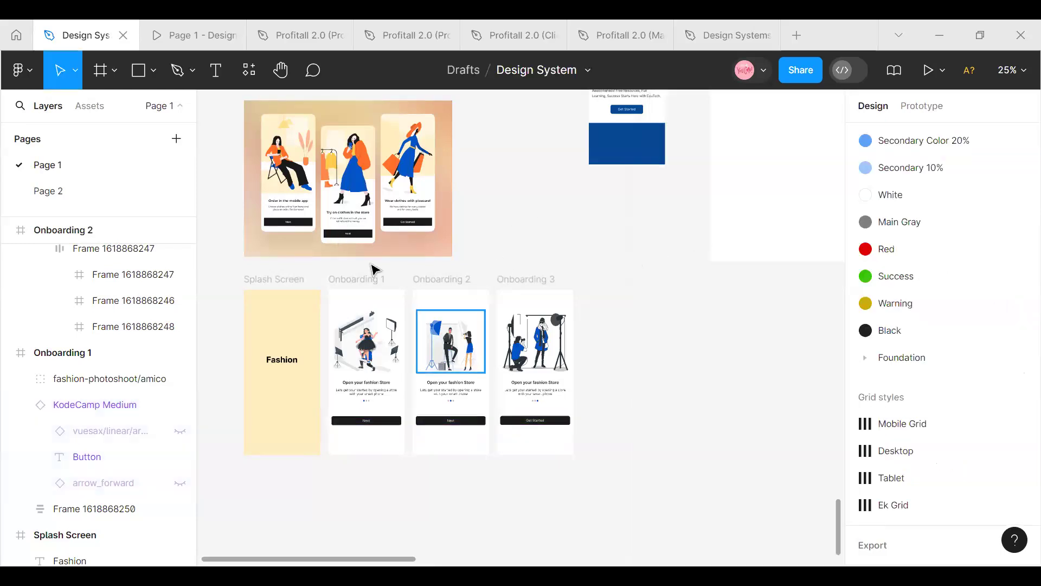
Review the Splash Screen and the three Onboarding frames up close and as a full set
left_click(367, 280)
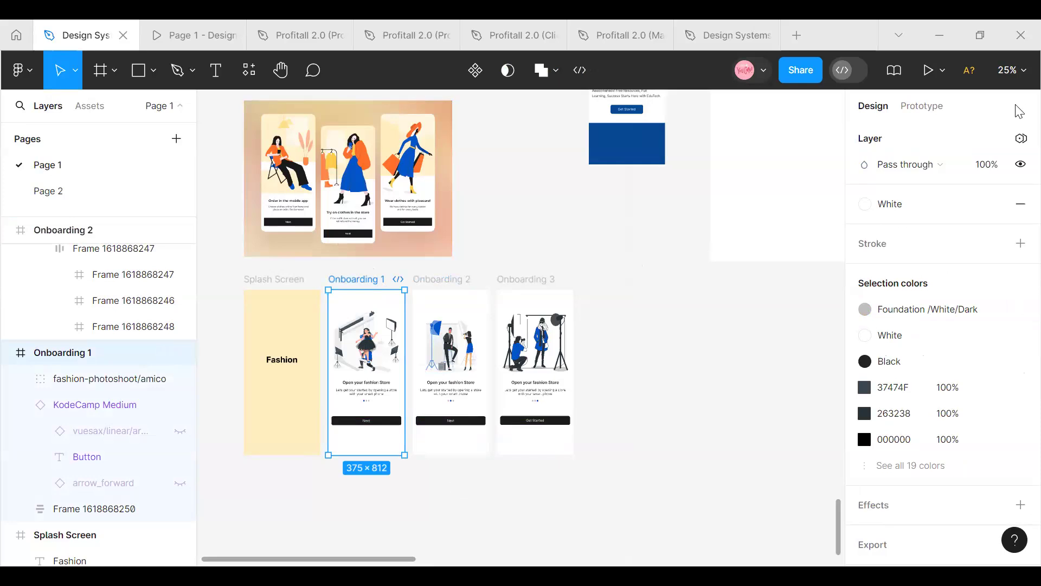
left_click(633, 461)
scroll(633, 461, "left", 3)
scroll(632, 461, "right", 4)
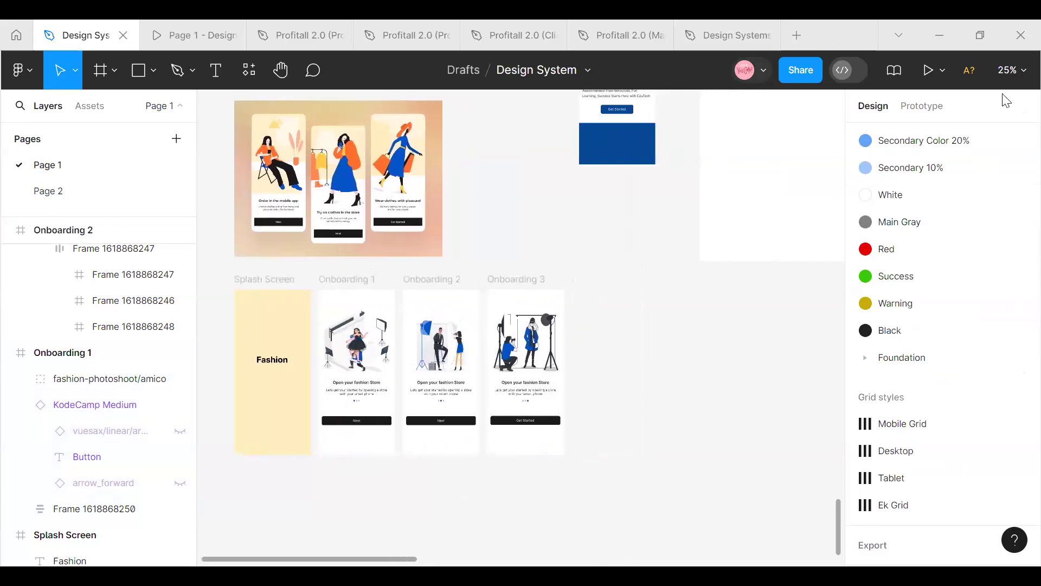
left_click(1012, 70)
left_click(887, 155)
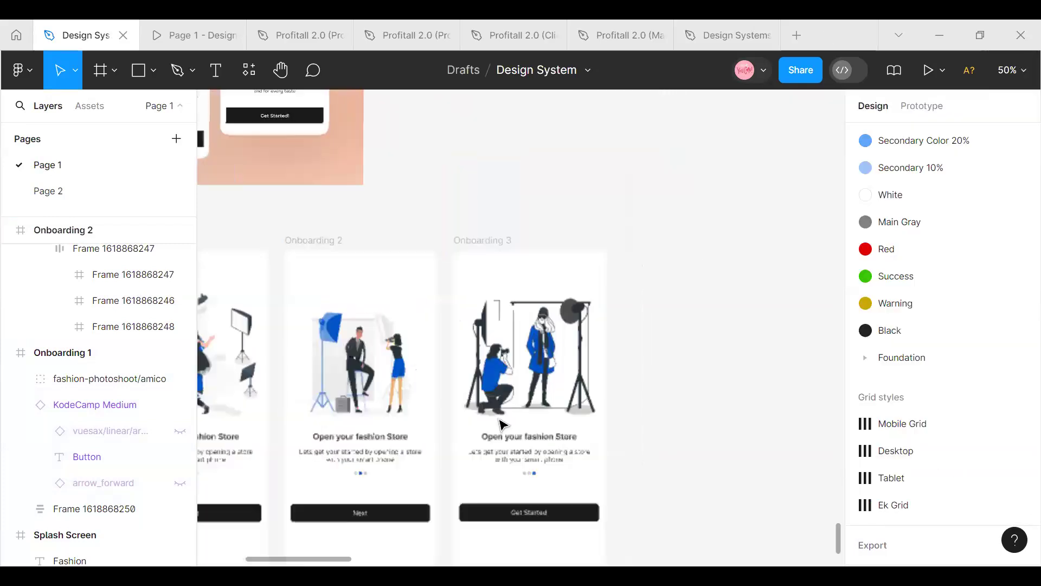
scroll(418, 256, "left", 5)
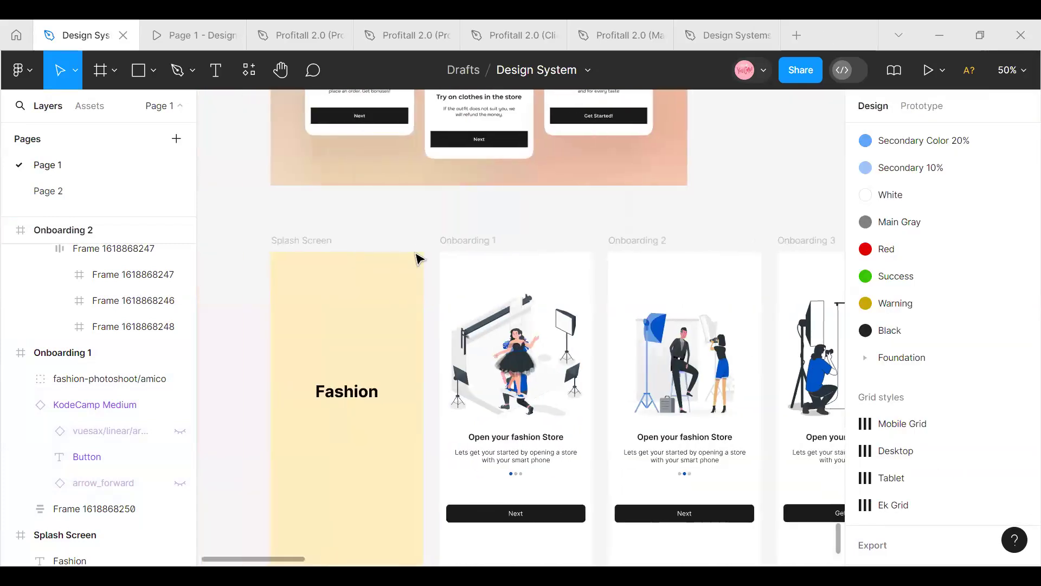
scroll(414, 261, "down", 3)
left_click(337, 247)
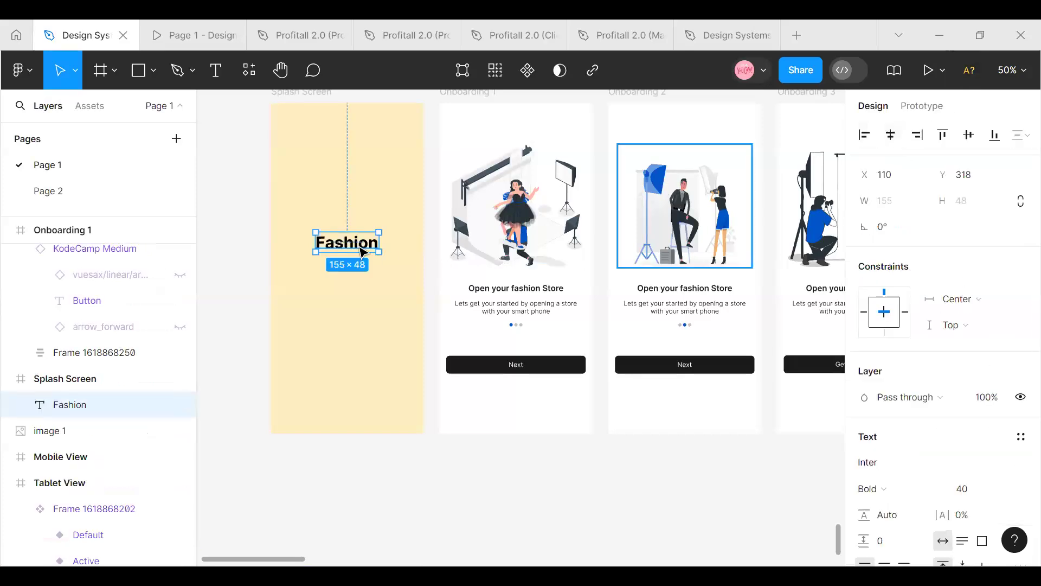
scroll(599, 301, "up", 2)
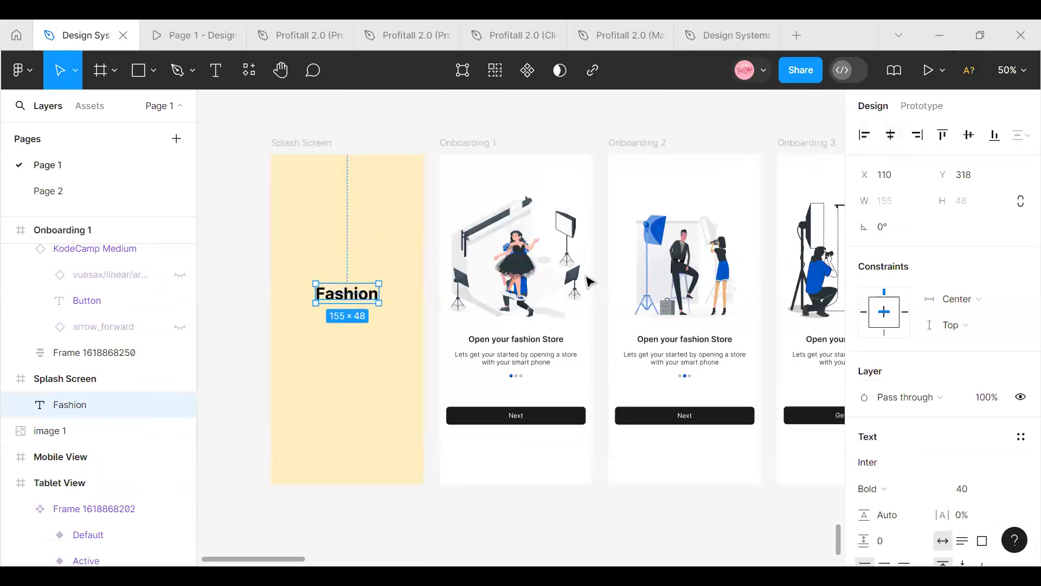
left_click(1013, 70)
left_click(893, 174)
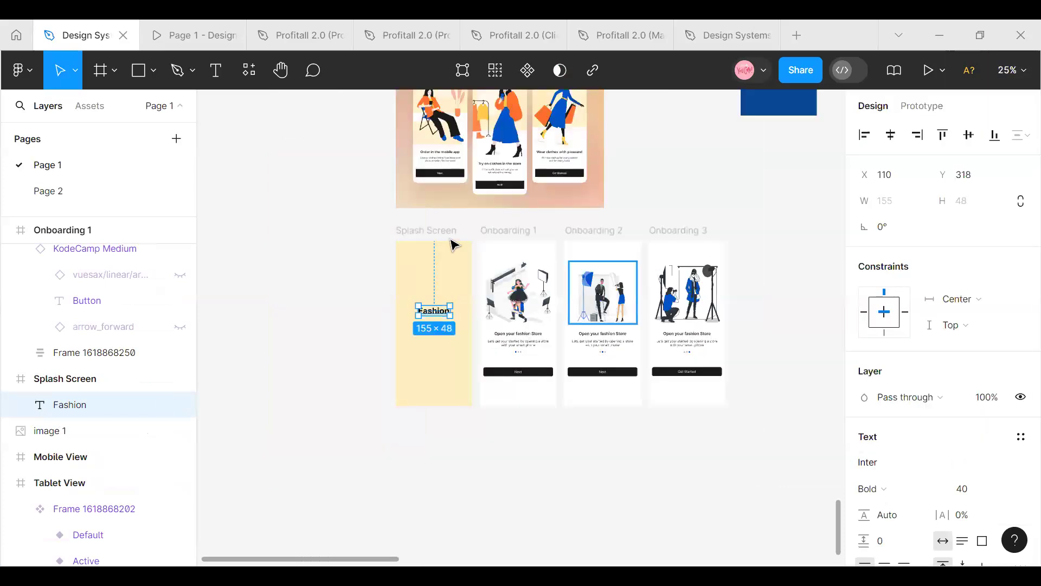
left_click(451, 237)
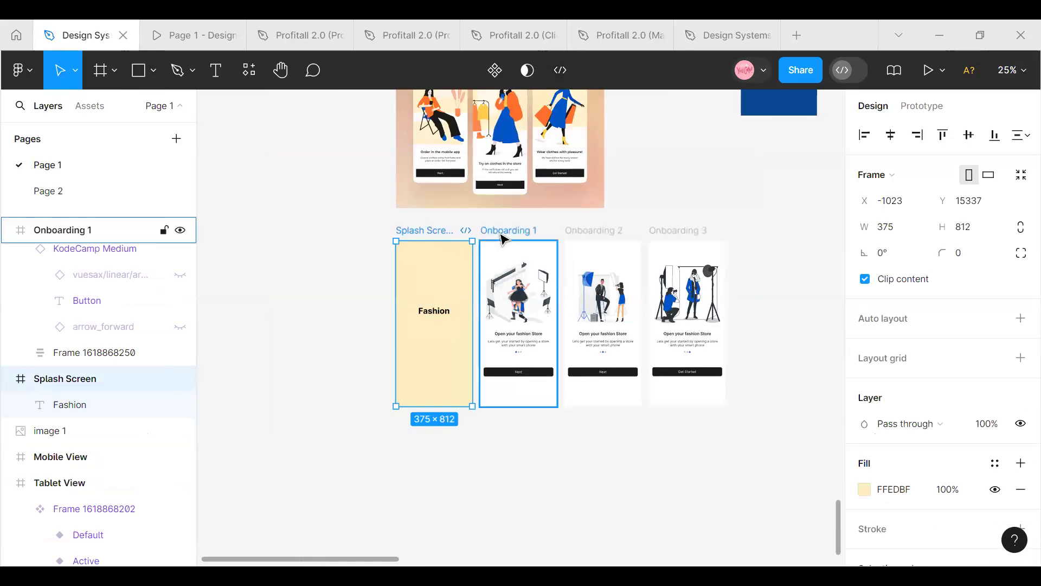
left_click(503, 238)
left_click(575, 232)
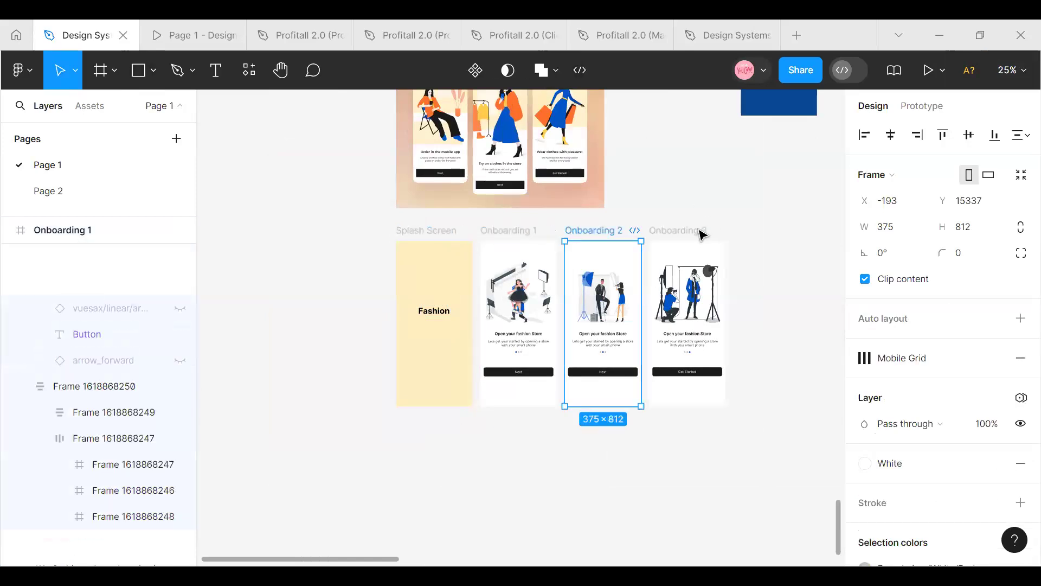
left_click(608, 215)
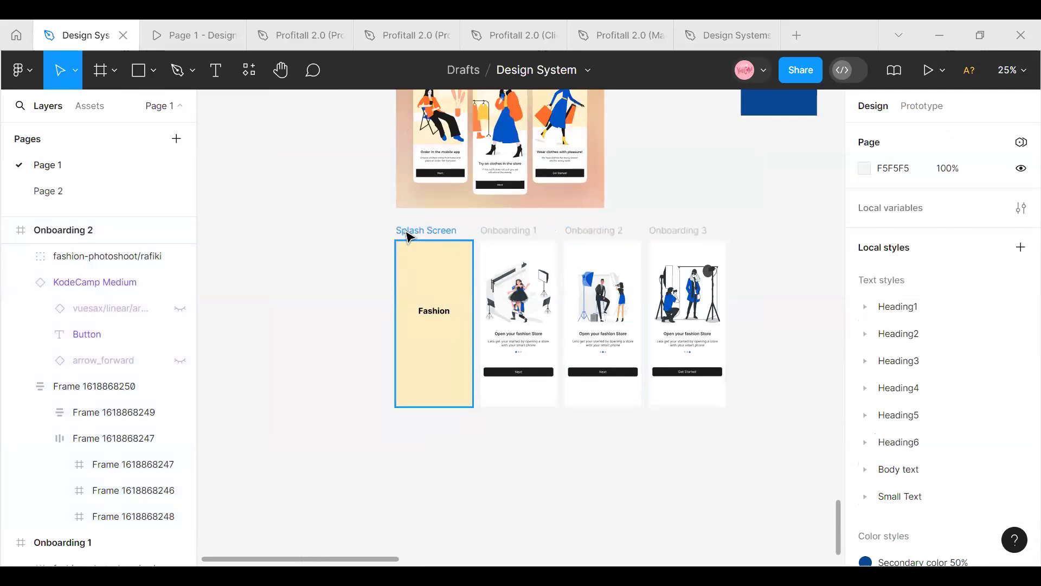
Create a prototype connection from the Splash Screen to Onboarding 1 with an On click trigger, Navigate to action and Instant animation
left_click(408, 233)
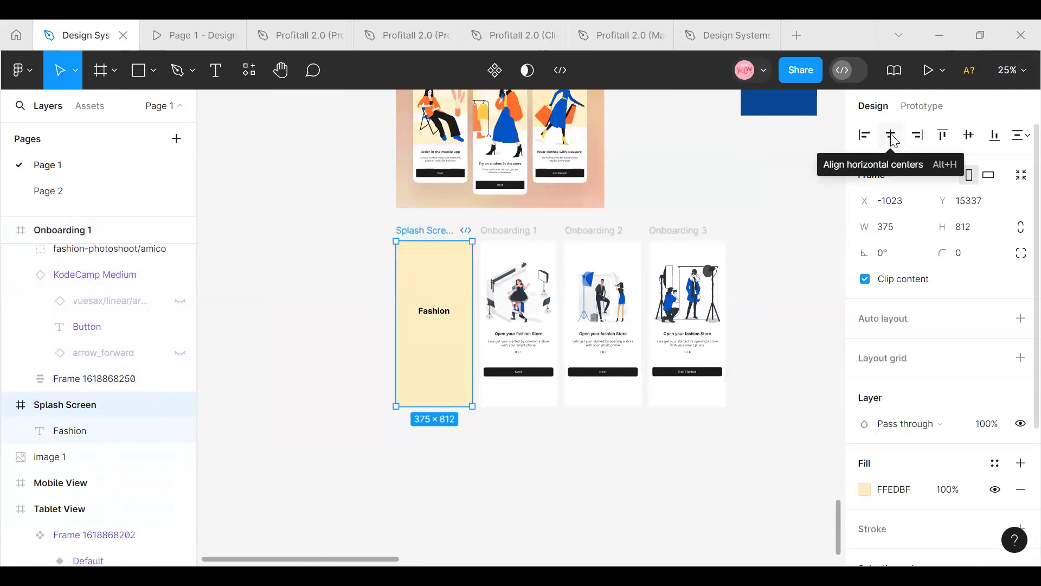
left_click(917, 108)
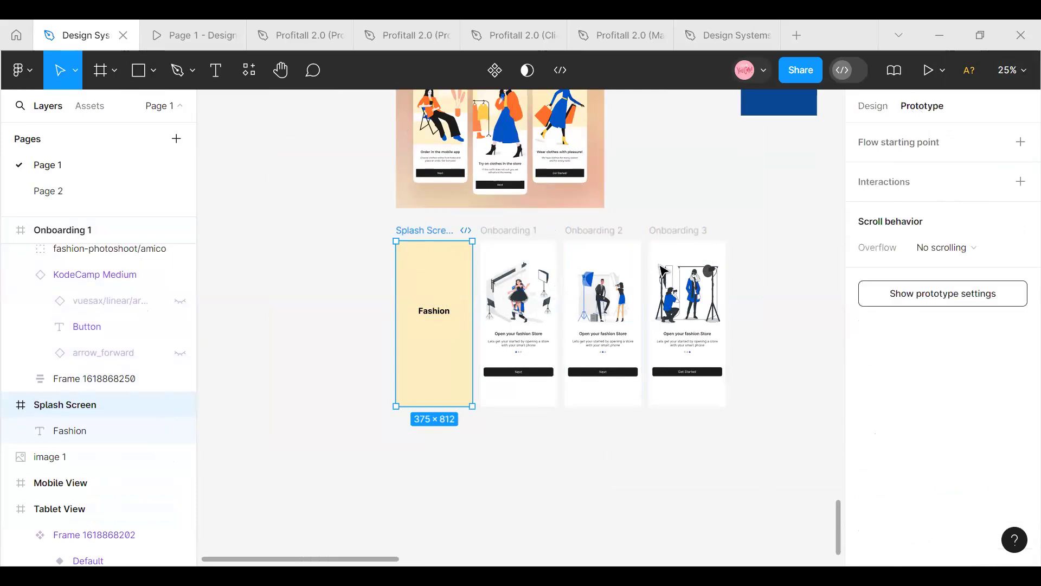
scroll(500, 304, "up", 3)
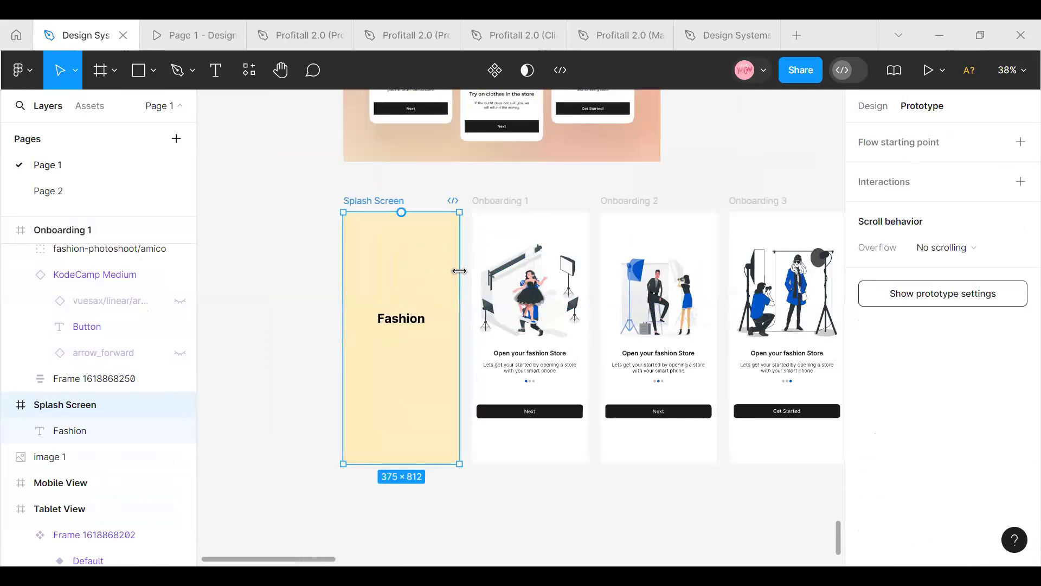
left_click_drag(462, 338, 480, 337)
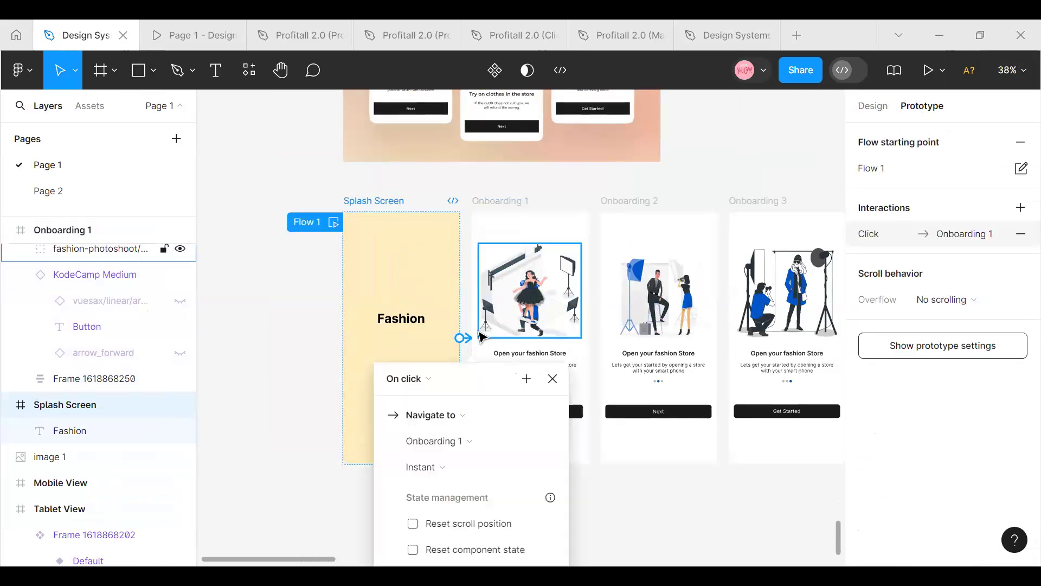
left_click(430, 375)
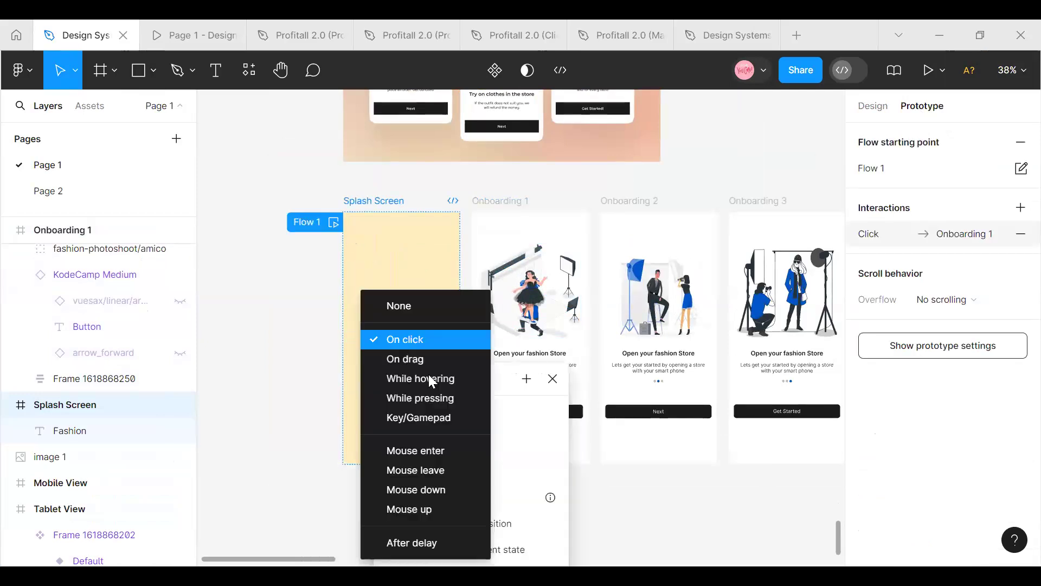
left_click(426, 342)
scroll(444, 372, "down", 3)
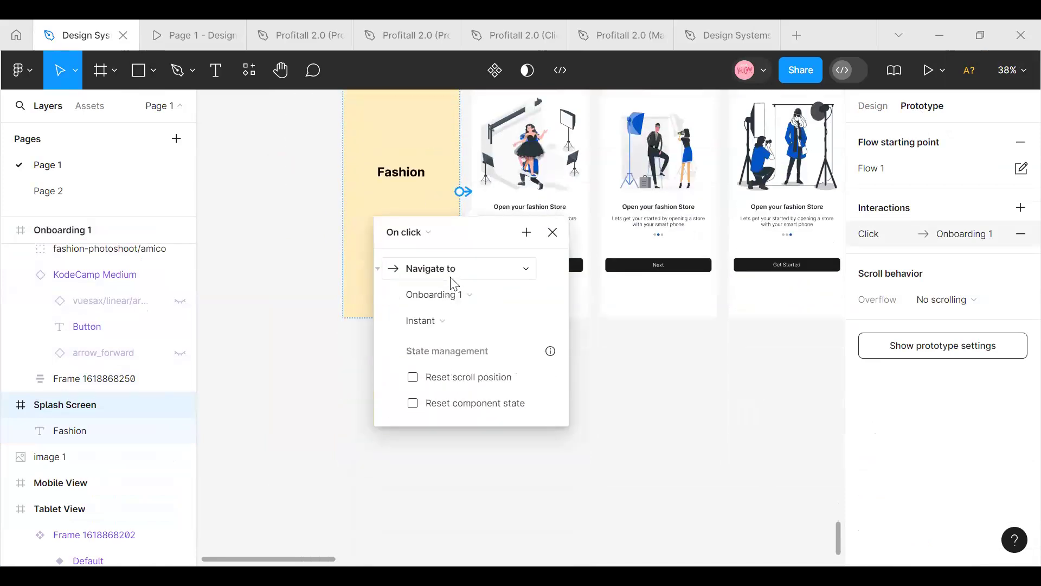
scroll(495, 302, "up", 2)
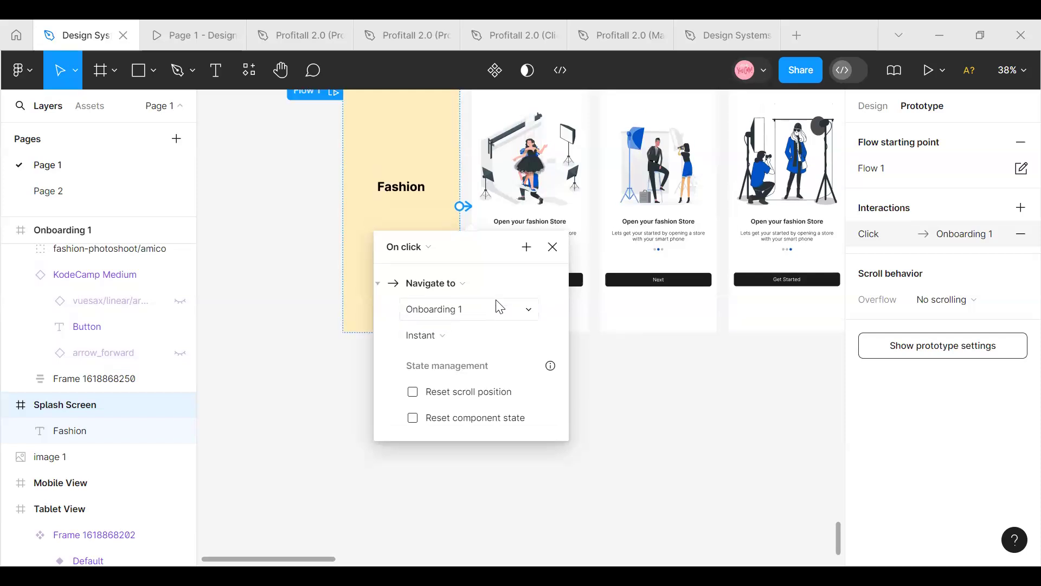
Link Onboarding 1 to Onboarding 2 and Onboarding 2 to Onboarding 3 with On click, Navigate to, Instant interactions
left_click(500, 136)
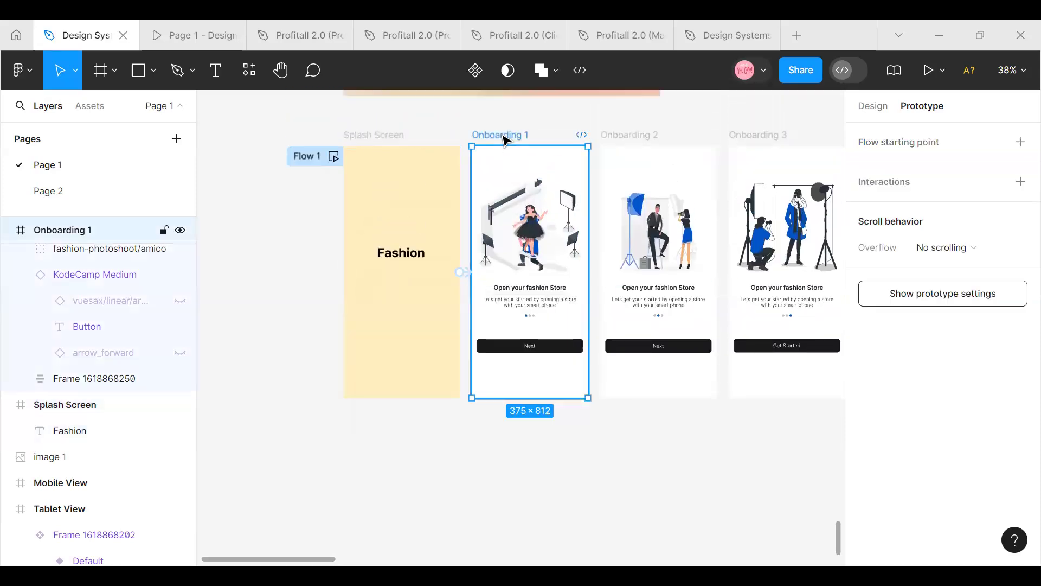
left_click_drag(588, 272, 610, 277)
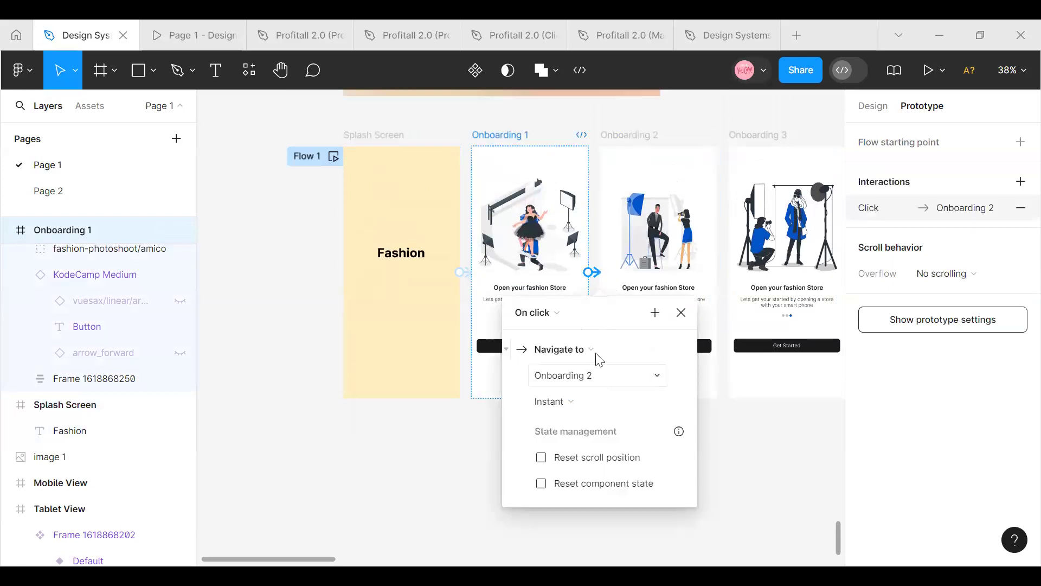
left_click(638, 136)
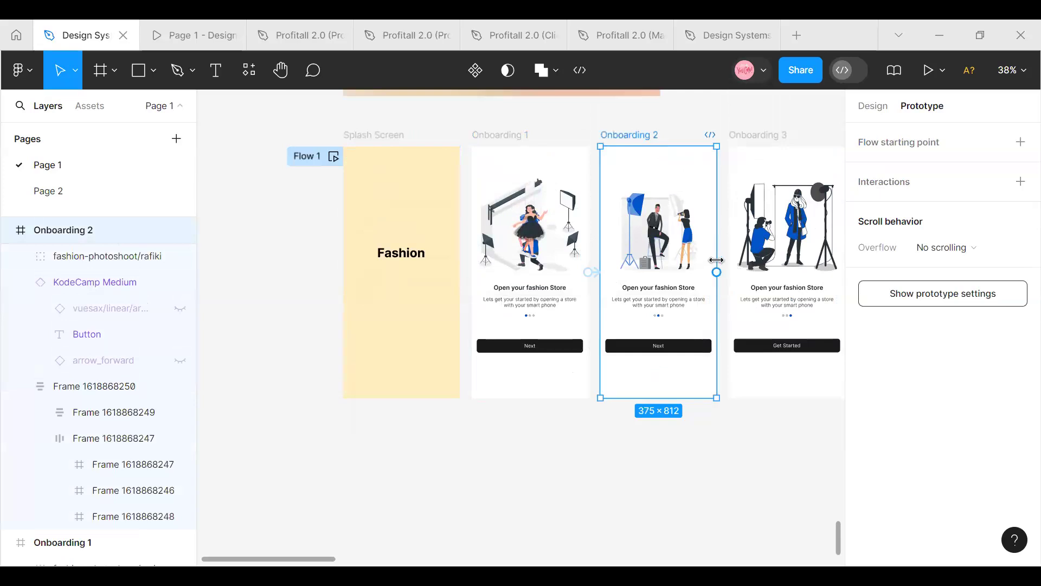
left_click_drag(717, 271, 744, 278)
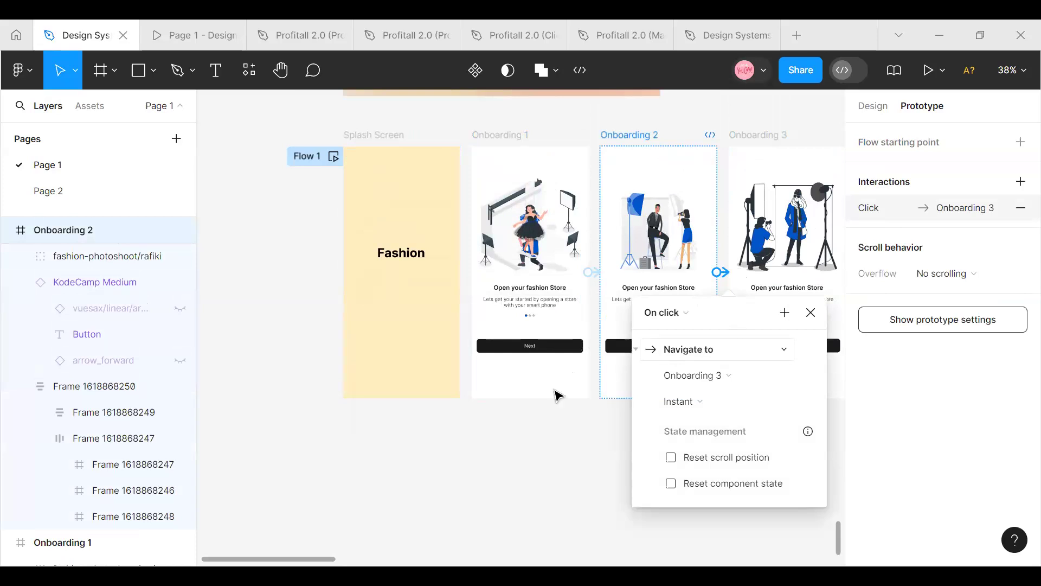
left_click(546, 413)
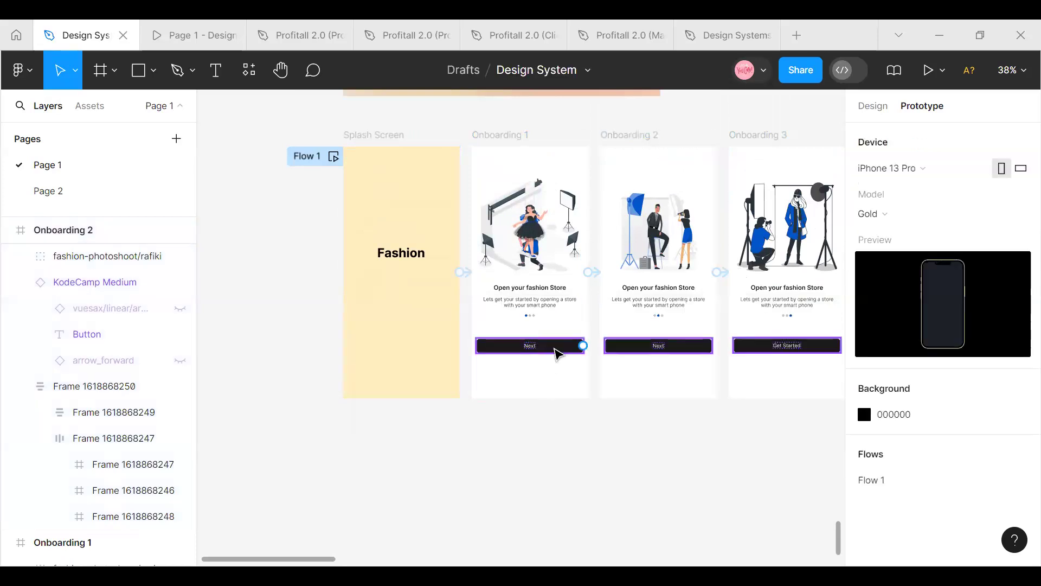
Inspect the prototype interactions of Onboarding 1's Next button and of the Splash Screen and Onboarding frames
left_click(578, 346)
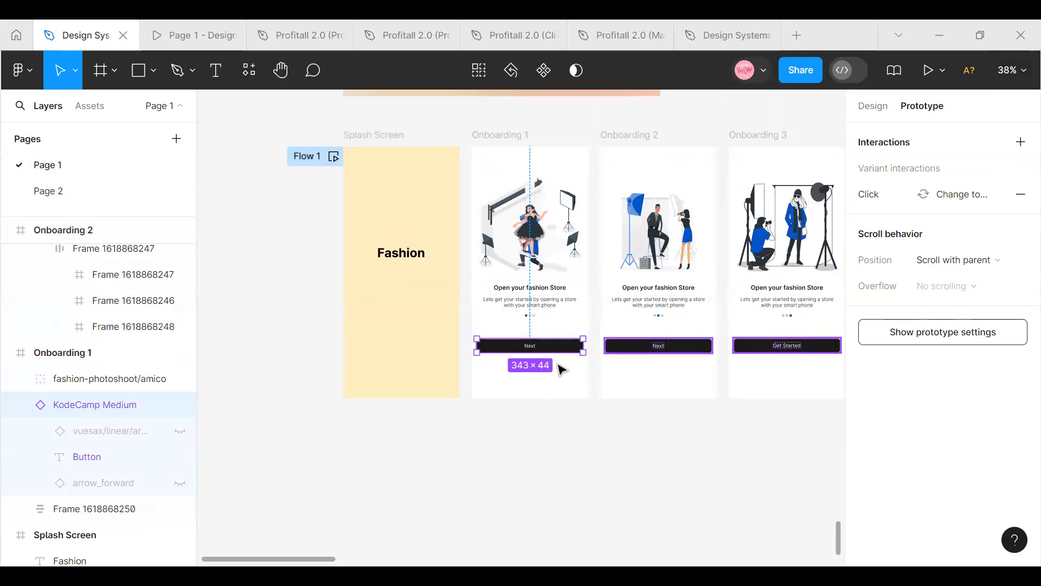
scroll(561, 364, "up", 5)
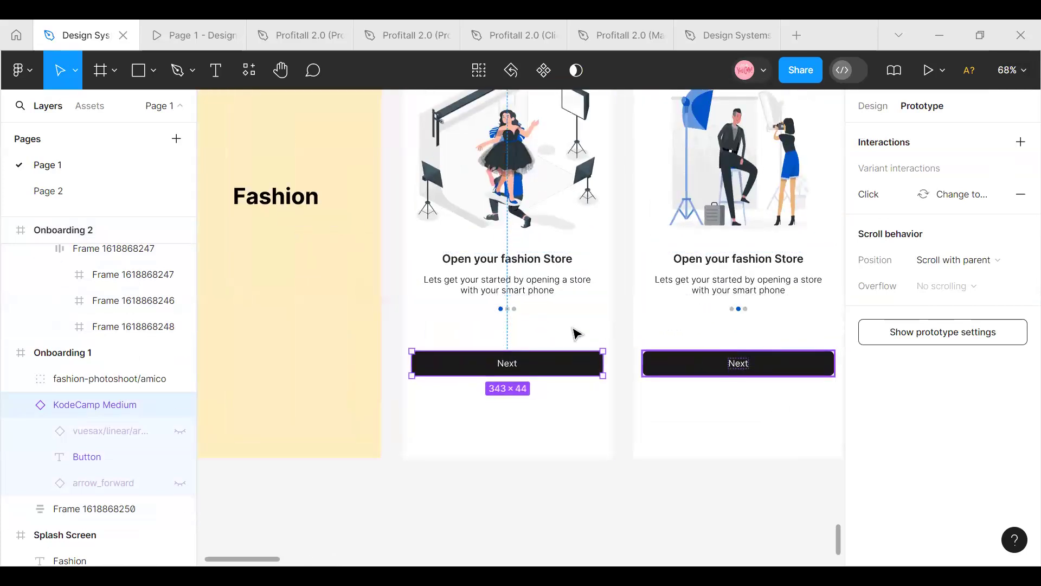
scroll(473, 341, "up", 2)
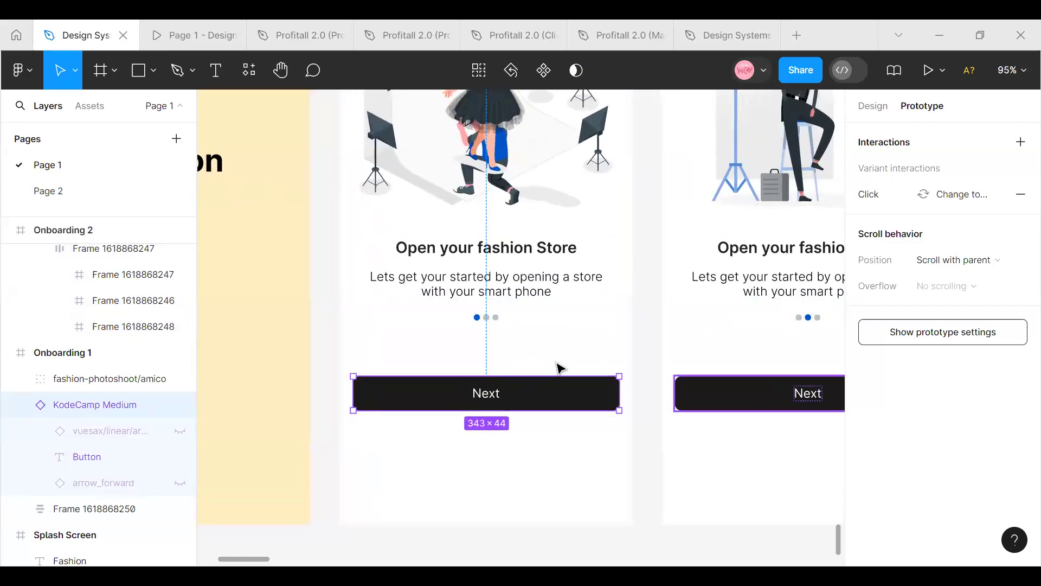
scroll(558, 358, "up", 2)
scroll(556, 351, "down", 4)
scroll(554, 345, "up", 2)
scroll(573, 255, "down", 8)
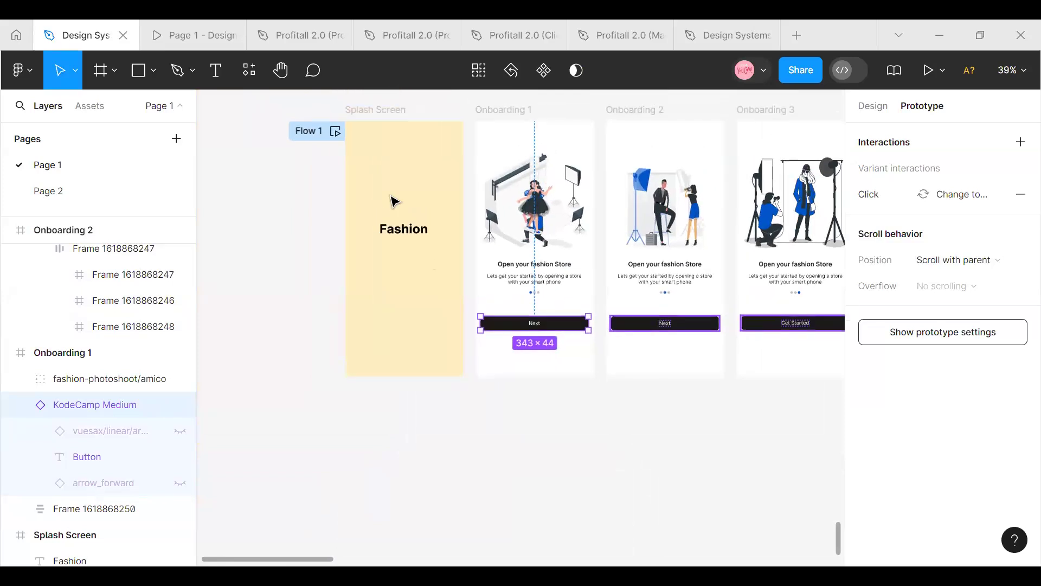
left_click(369, 117)
left_click(624, 126)
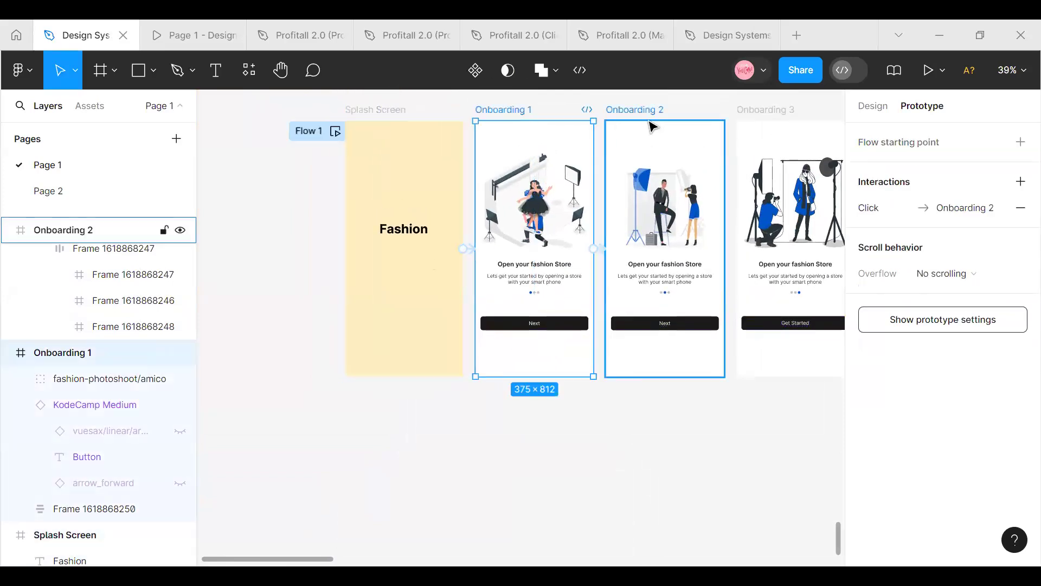
left_click(759, 129)
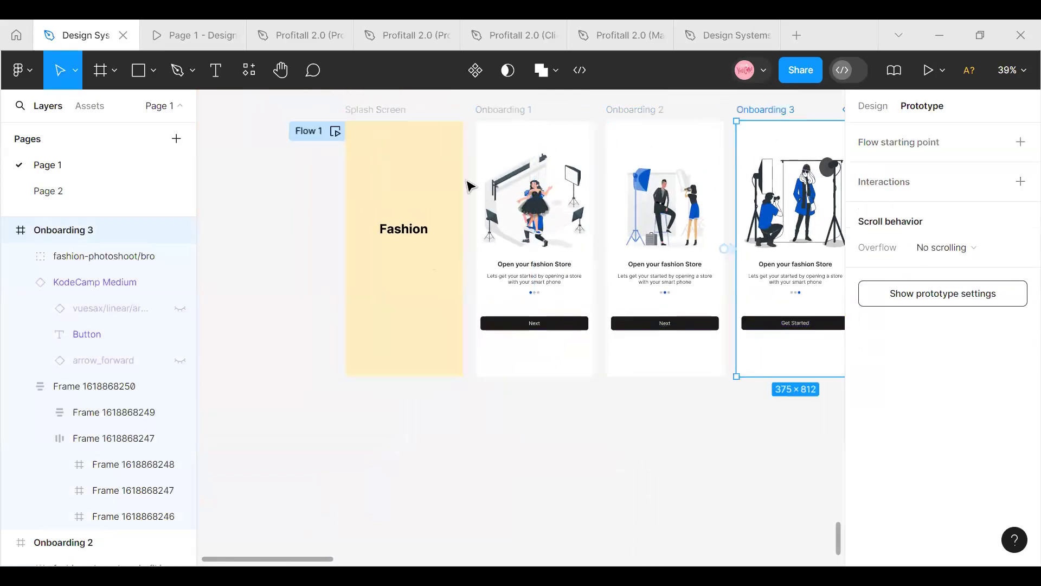
left_click(386, 121)
left_click(494, 127)
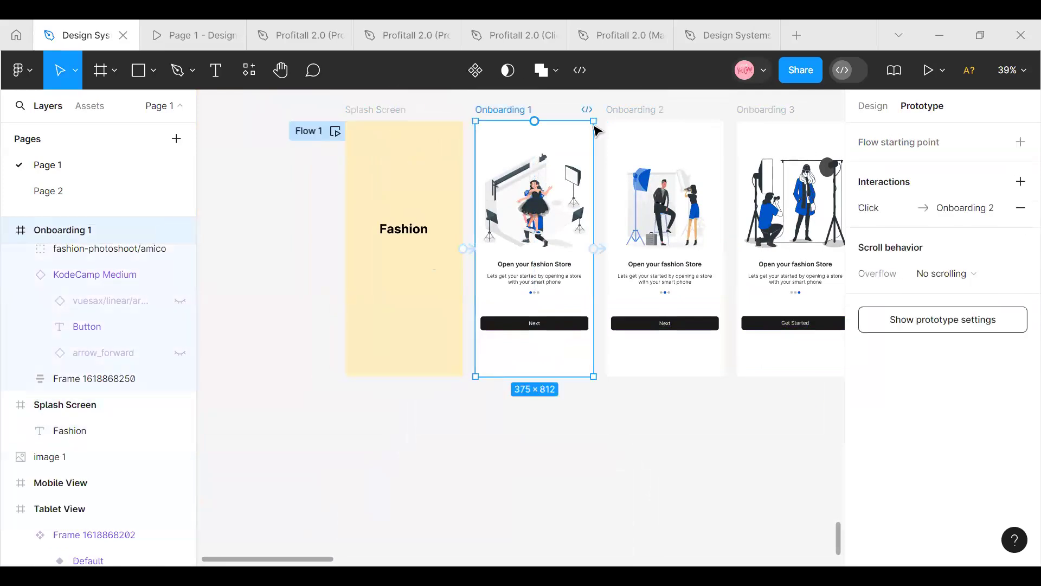
Link Onboarding 3 back to the Splash Screen with an On click trigger, Navigate to action and Instant animation
left_click(633, 128)
left_click(753, 115)
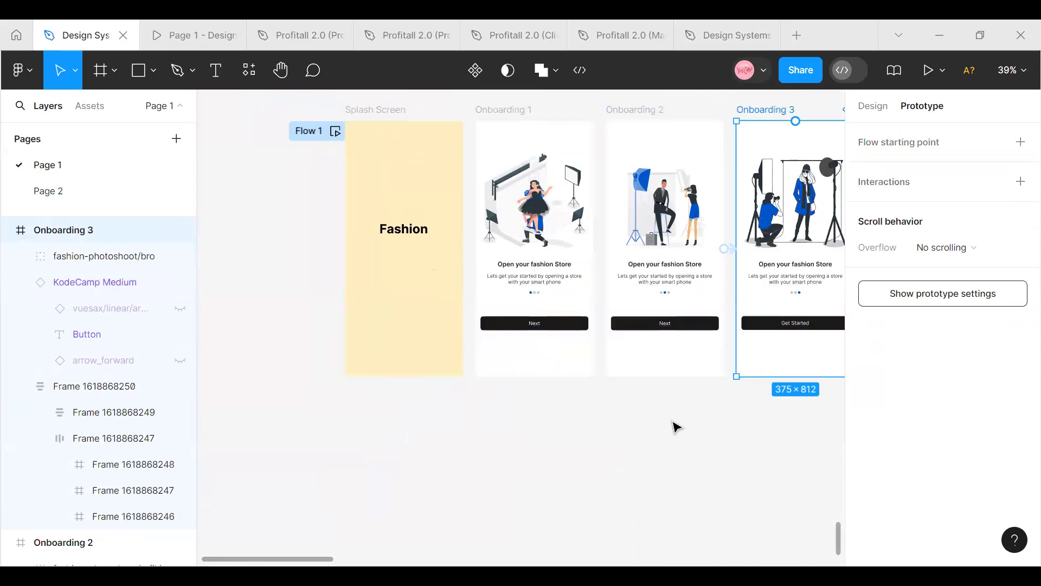
left_click_drag(567, 451, 884, 454)
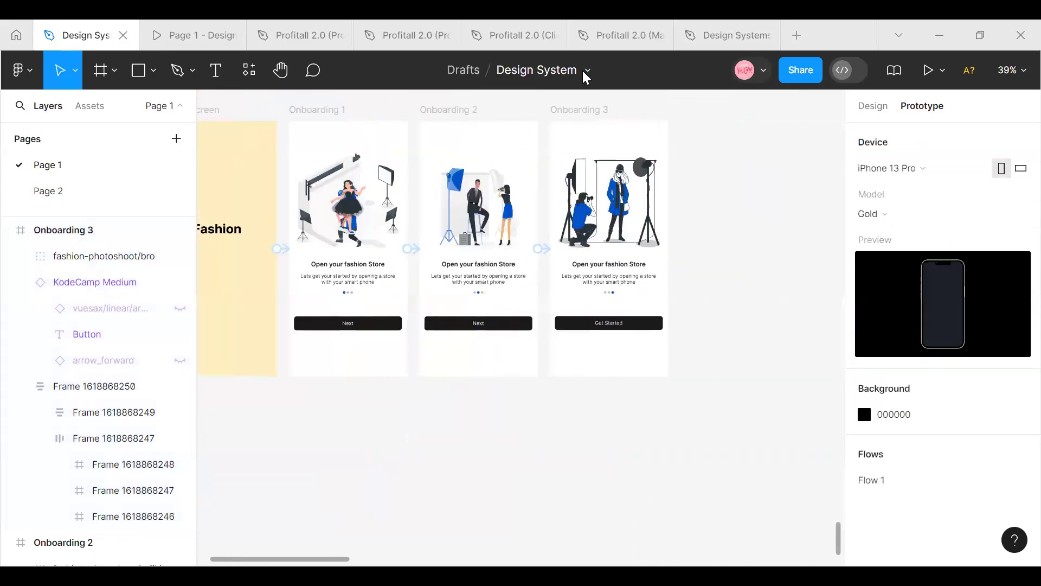
left_click(577, 121)
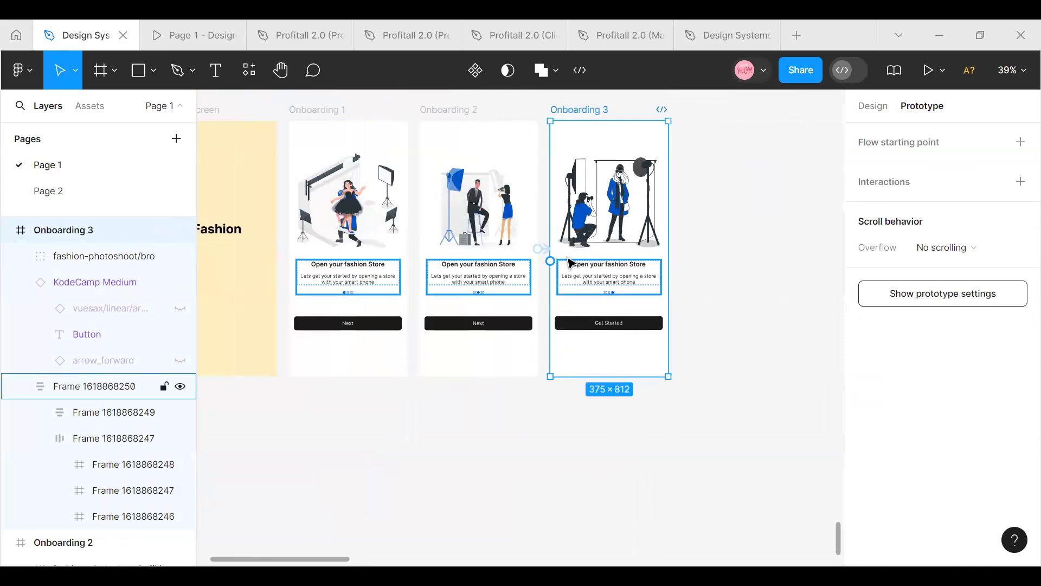
left_click_drag(550, 261, 495, 310)
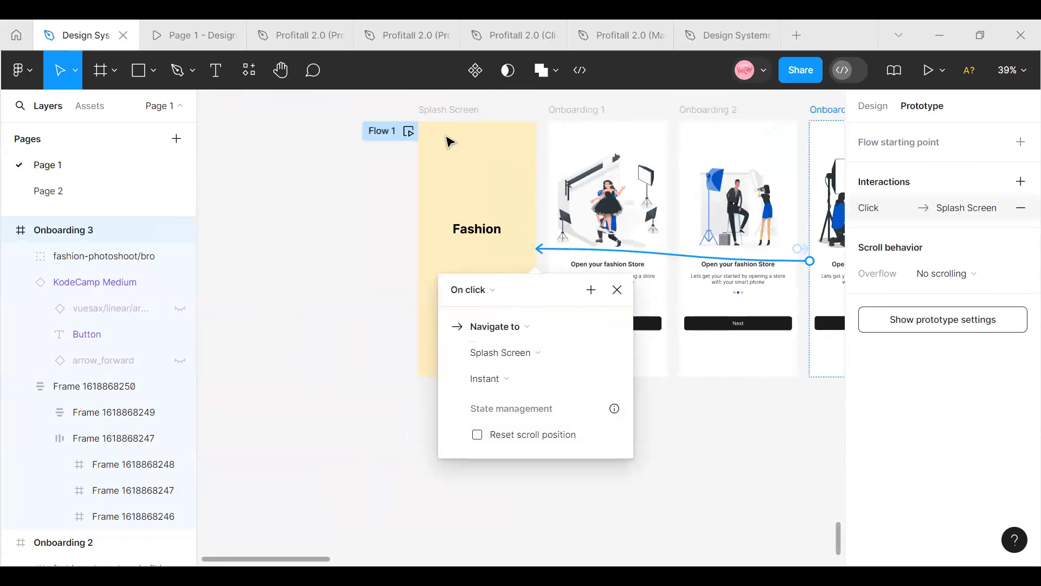
left_click(364, 208)
Set the prototype device model of the iPhone 13 Pro to Silver
scroll(414, 342, "up", 2)
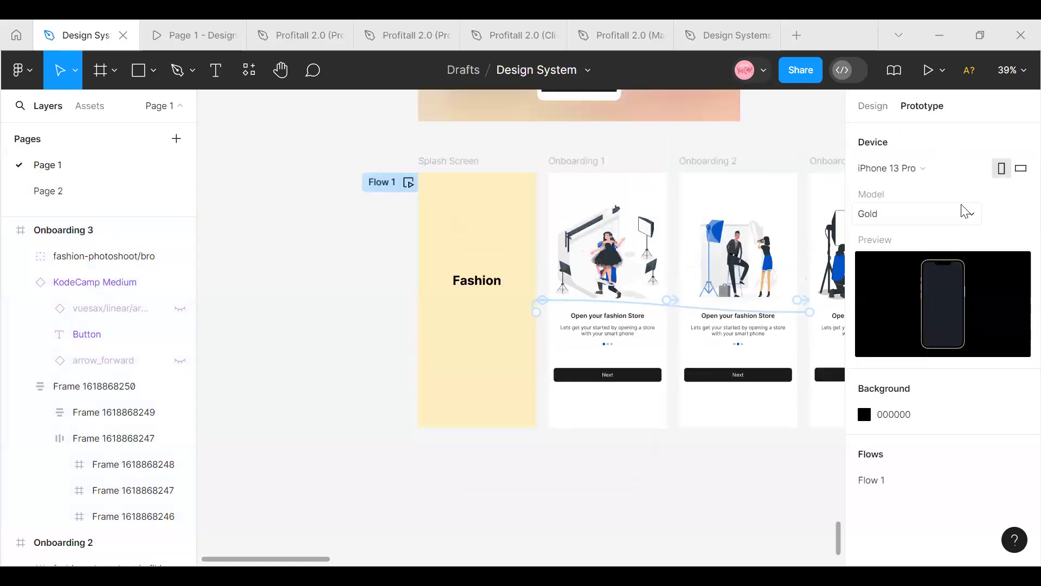
left_click(967, 209)
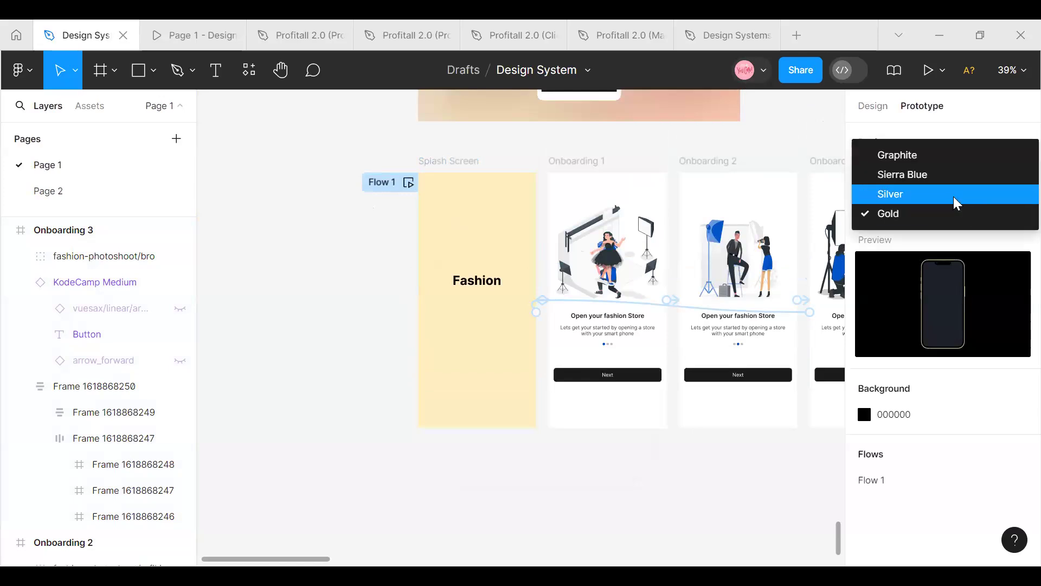
left_click(953, 196)
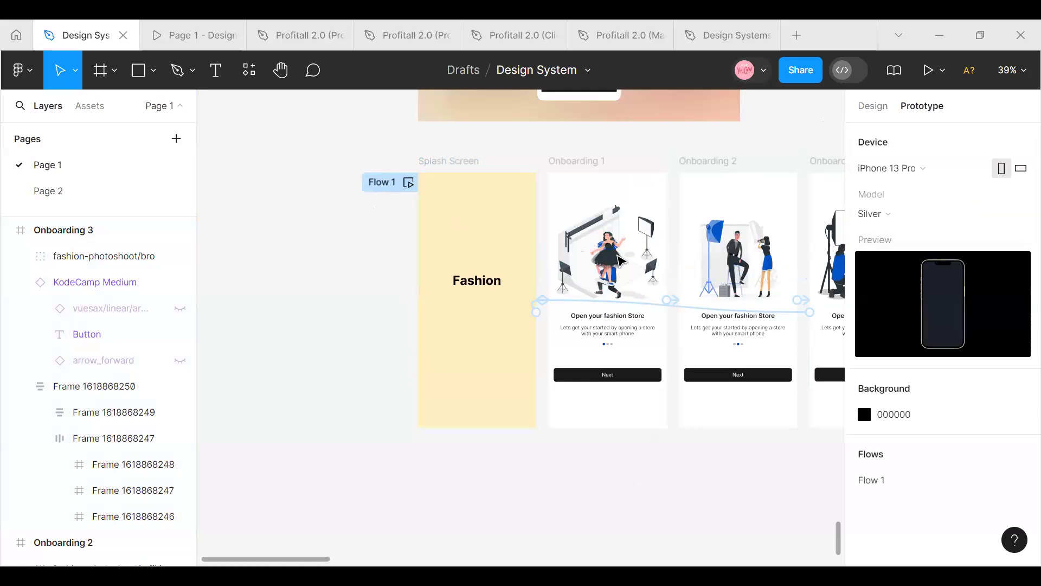
Preview Flow 1, stepping through the Splash Screen and the three onboarding screens and looping around again, and close the preview
left_click(408, 185)
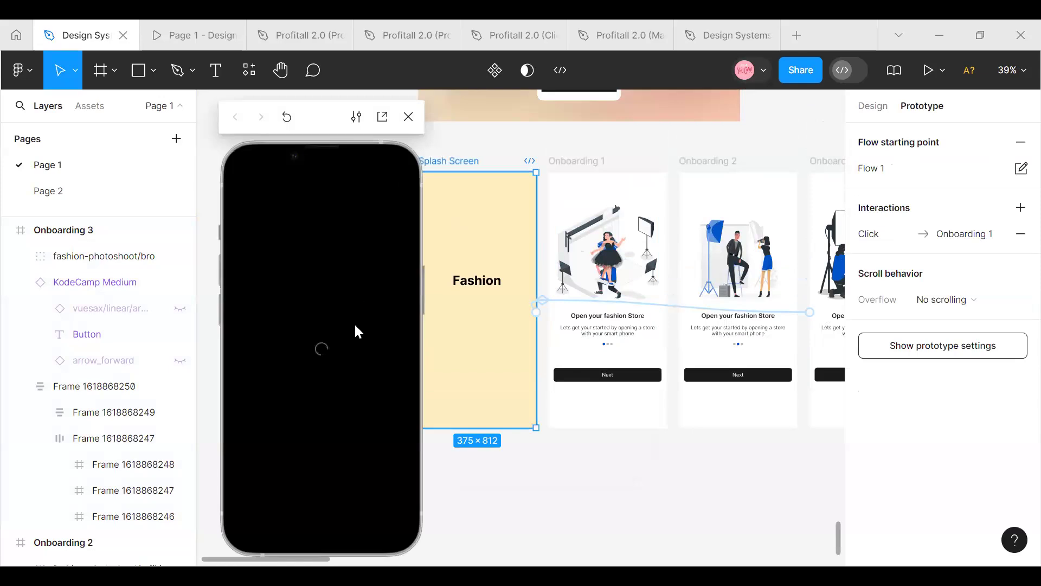
left_click(355, 326)
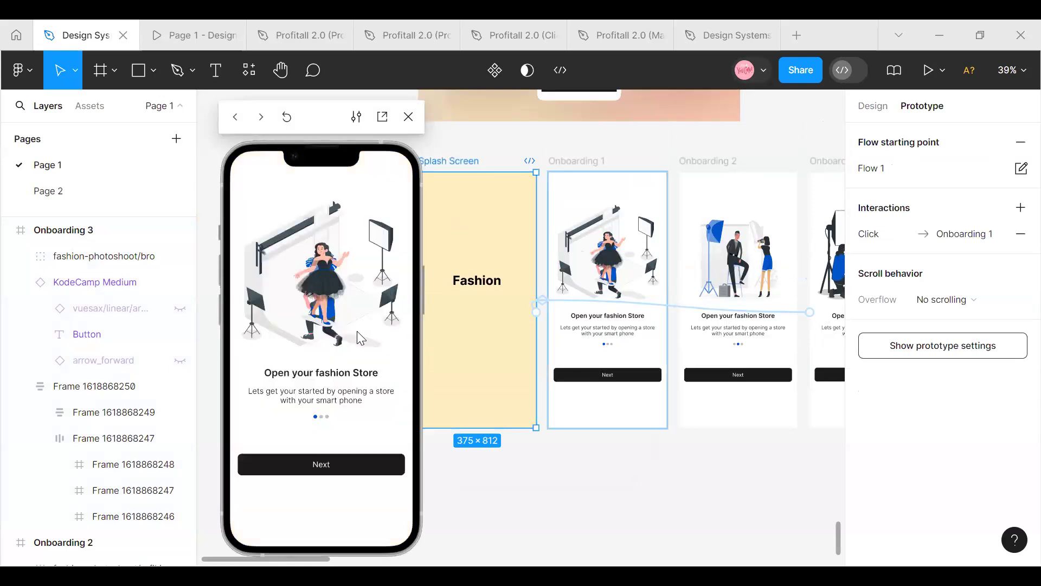
left_click(357, 332)
left_click(358, 332)
left_click(357, 331)
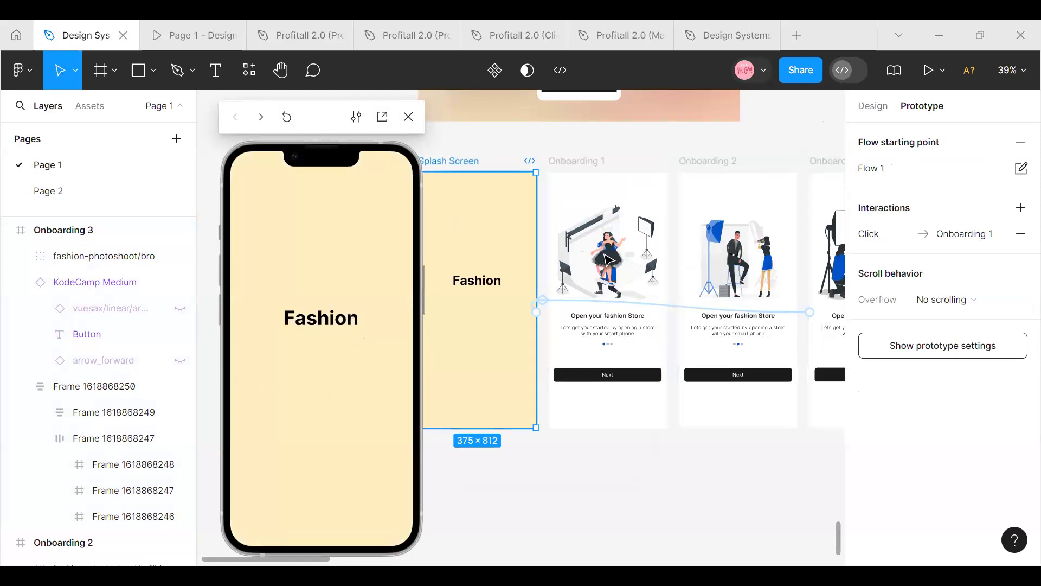
left_click(306, 316)
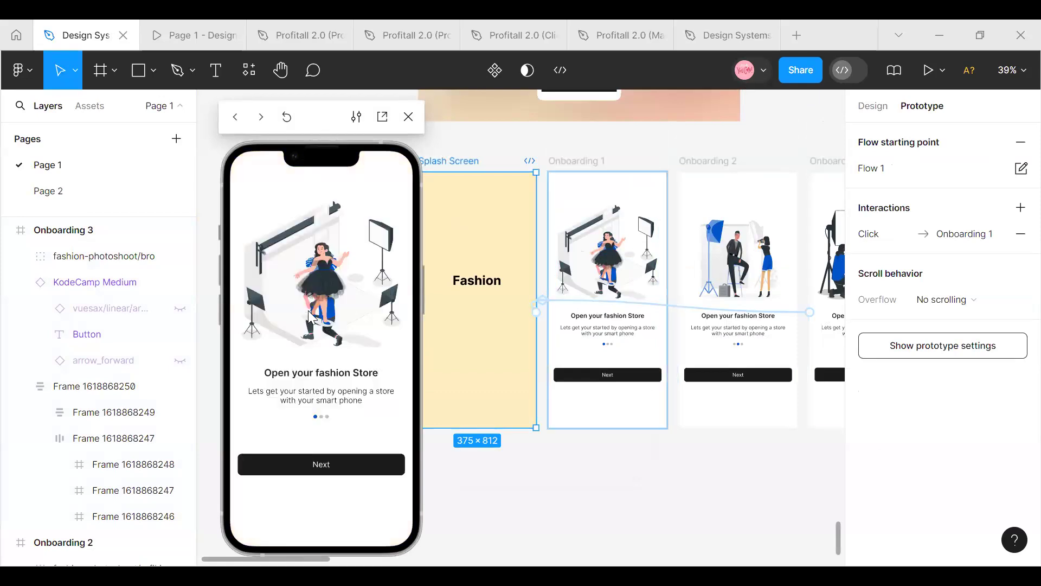
left_click(311, 315)
left_click(308, 310)
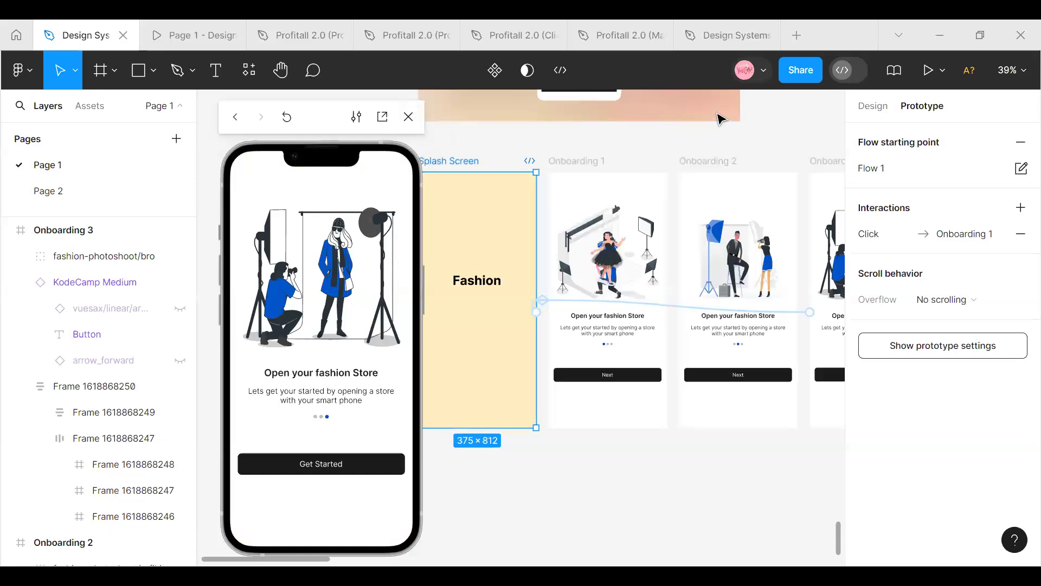
left_click(408, 118)
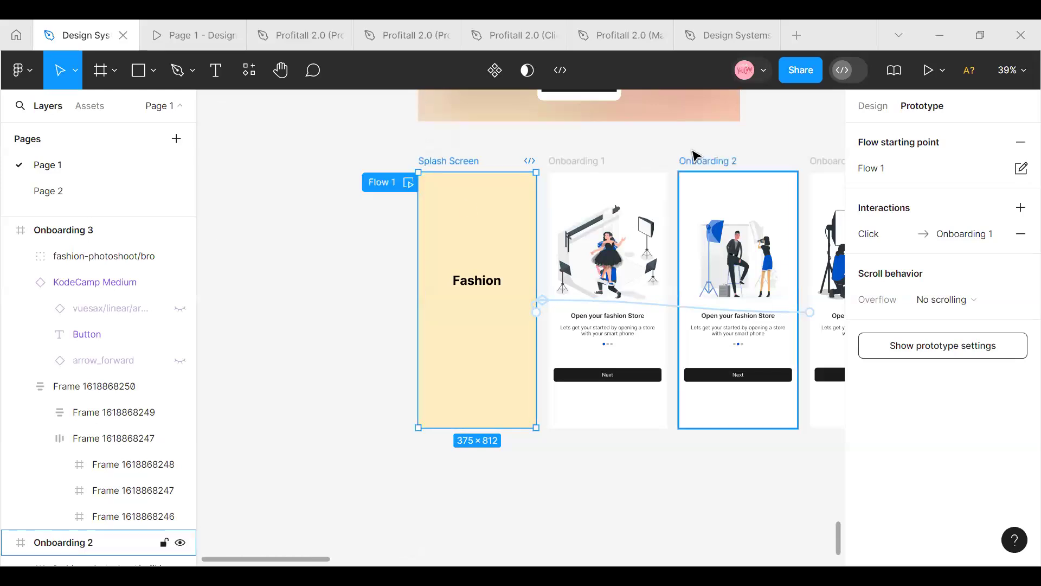
scroll(499, 429, "down", 1)
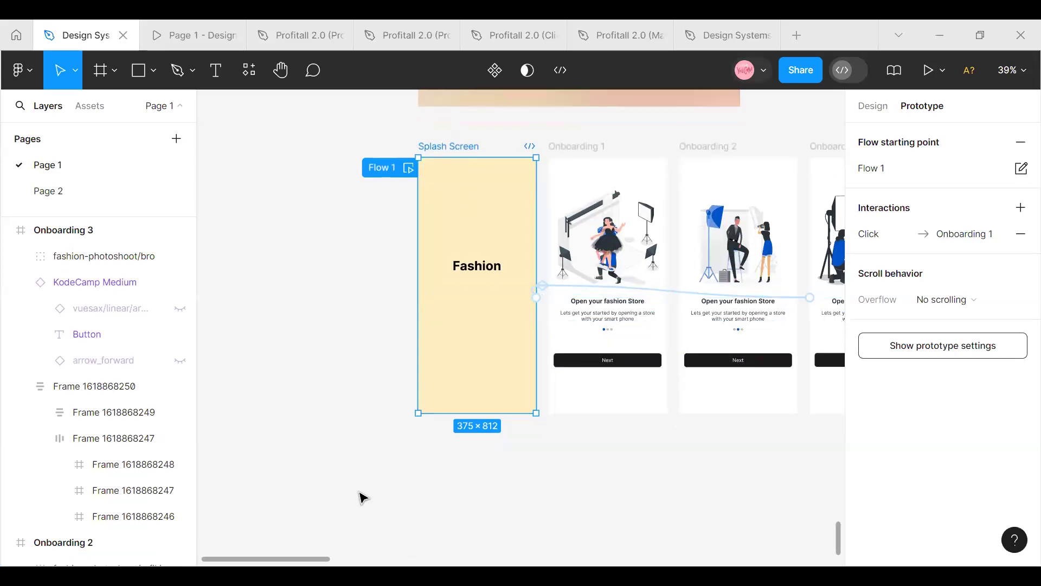
scroll(521, 325, "right", 10)
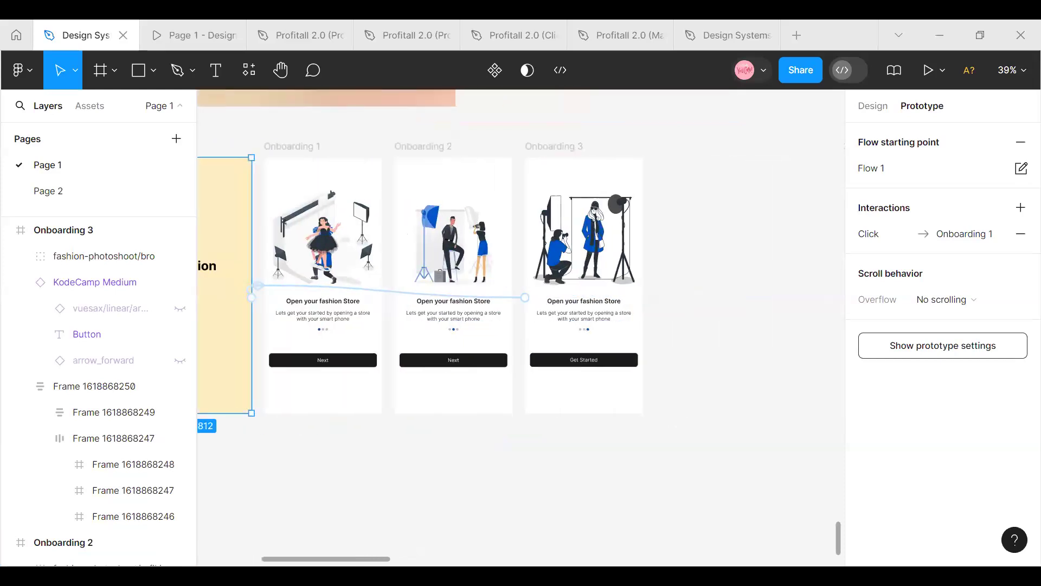
scroll(508, 223, "left", 4)
scroll(506, 271, "down", 5)
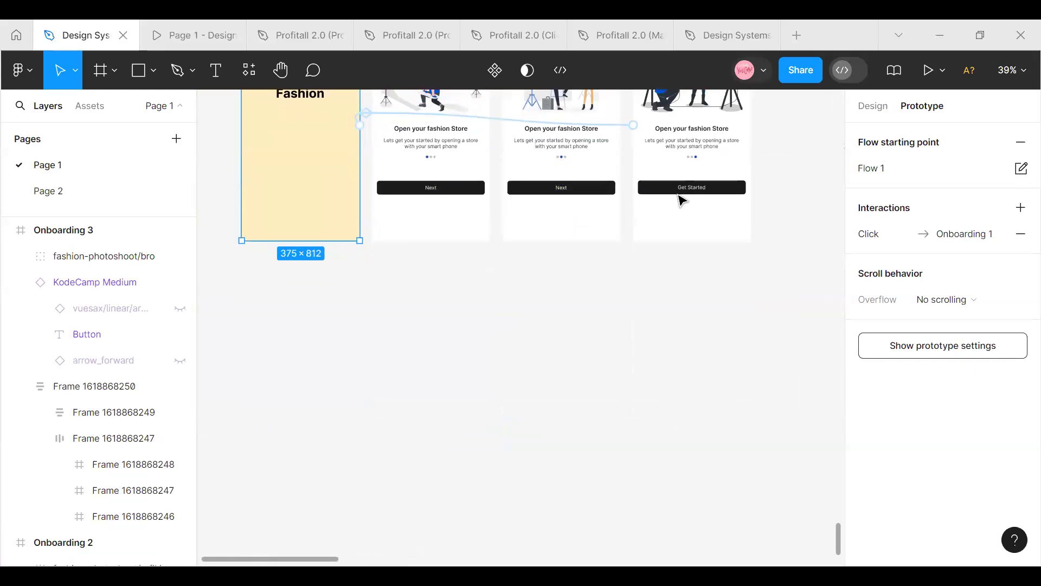
scroll(396, 393, "up", 3)
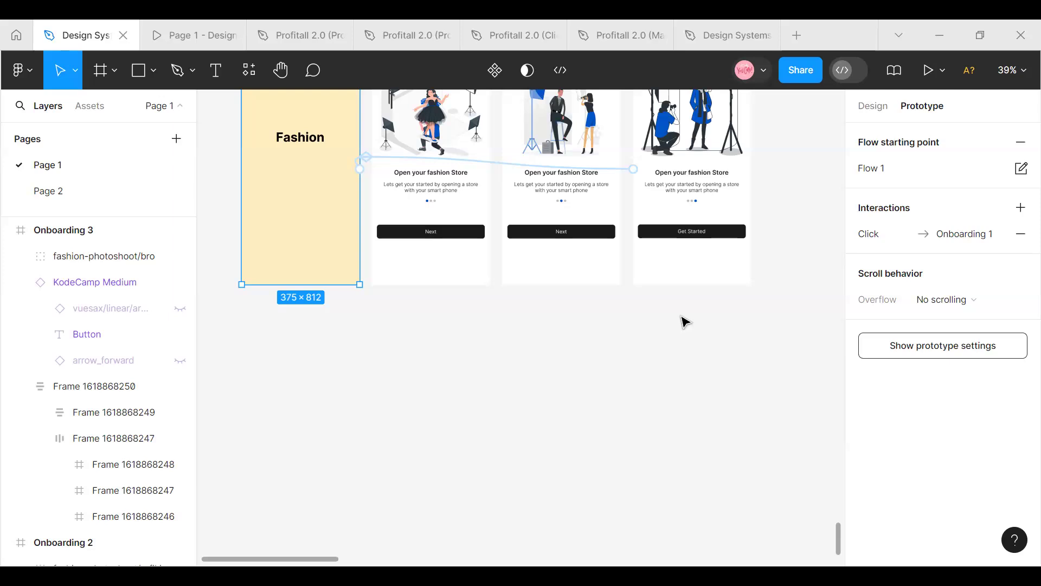
Add a 1440 × 1024 Desktop preset frame beside Onboarding 3
scroll(684, 322, "up", 2)
scroll(429, 383, "down", 5)
scroll(379, 374, "up", 5)
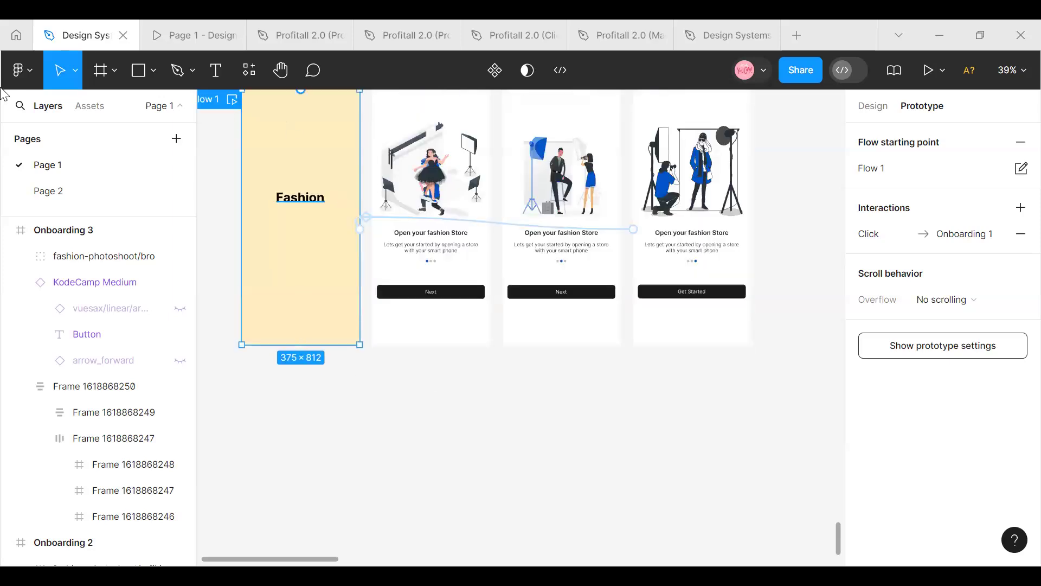
left_click(115, 74)
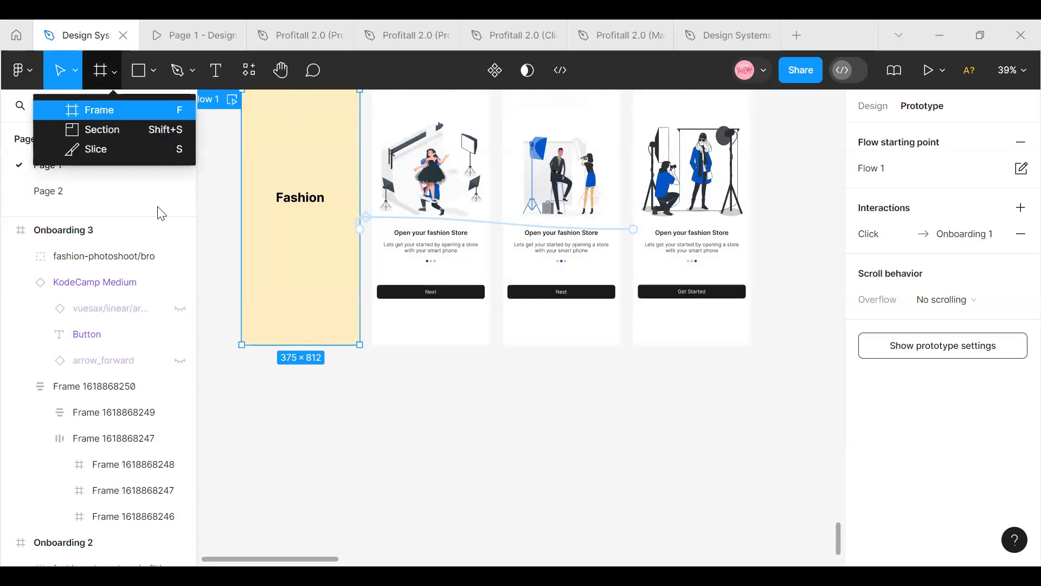
left_click(102, 107)
scroll(247, 359, "down", 2)
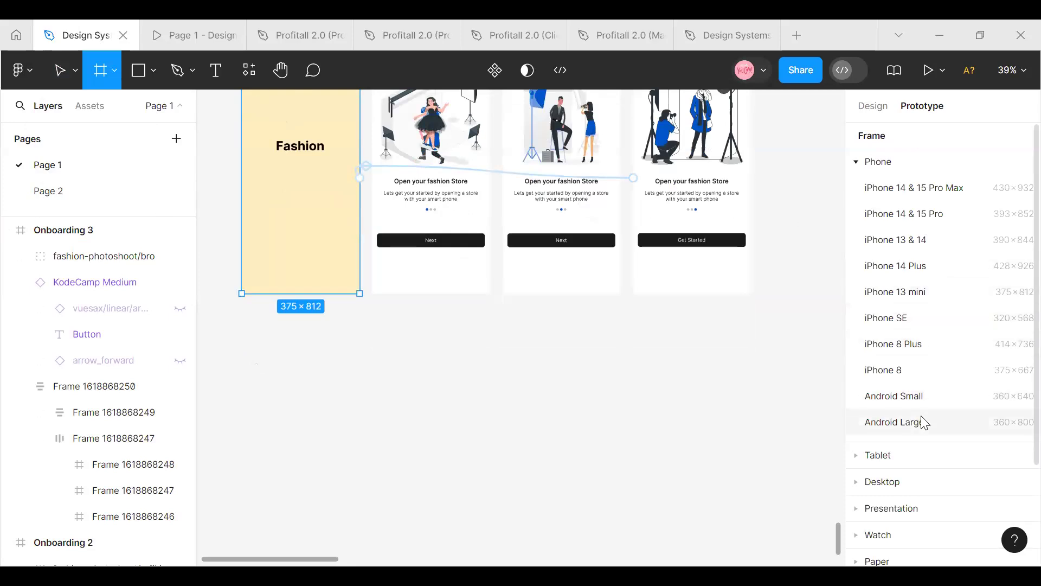
scroll(921, 418, "down", 2)
scroll(916, 481, "up", 2)
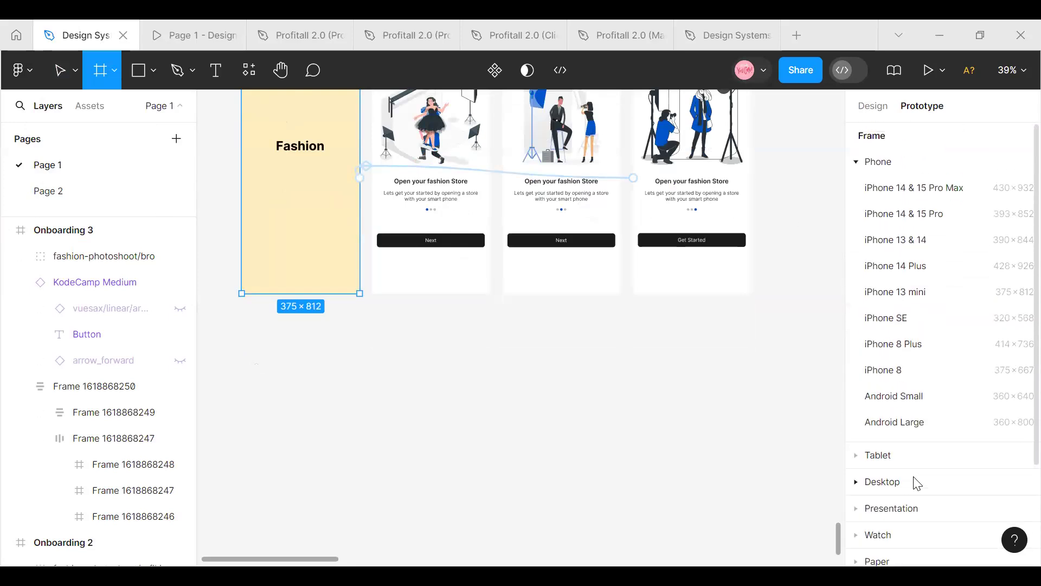
left_click(917, 483)
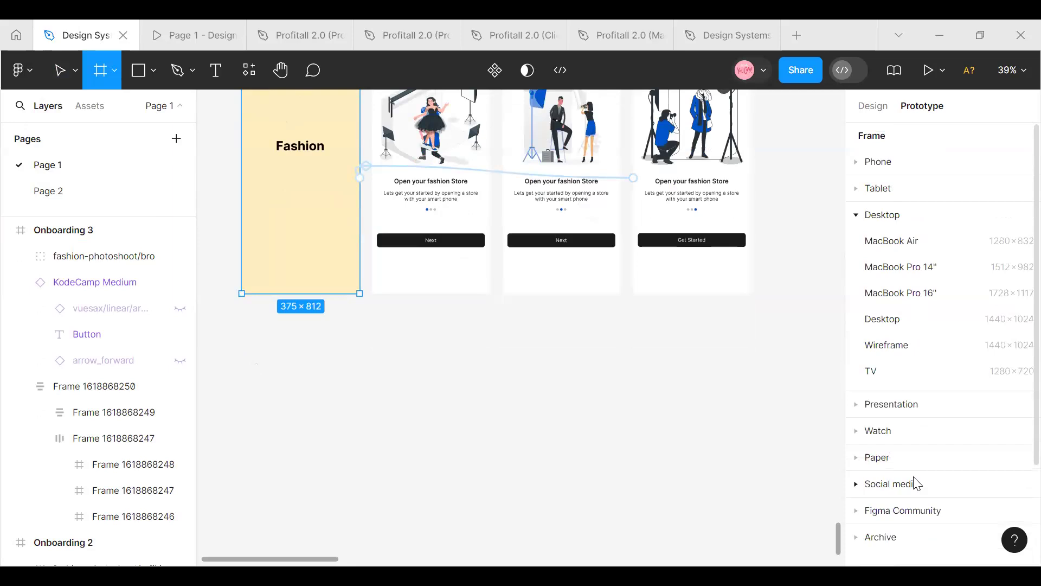
left_click(905, 217)
left_click(862, 217)
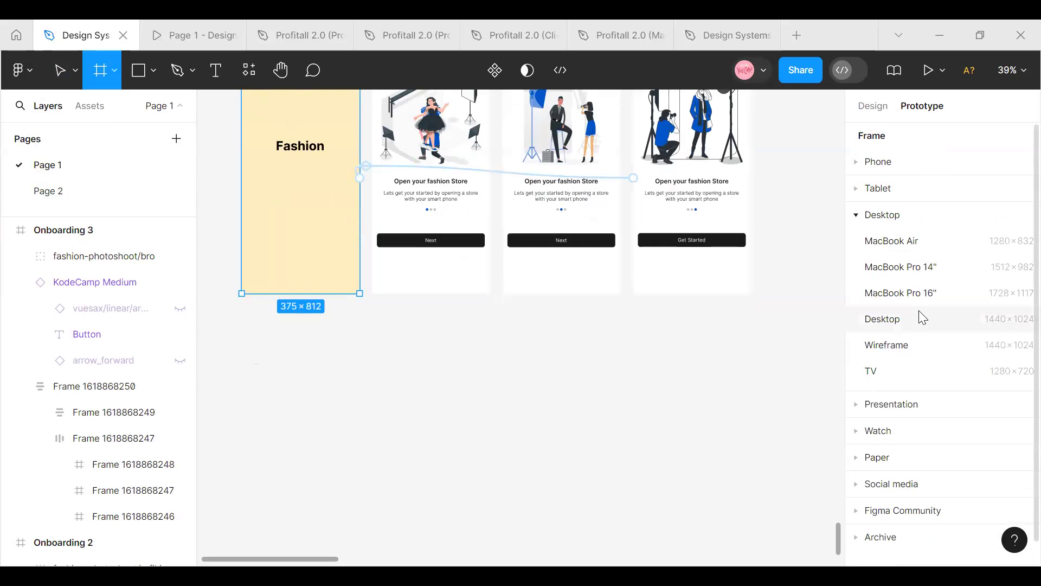
left_click(923, 321)
left_click_drag(759, 282, 766, 201)
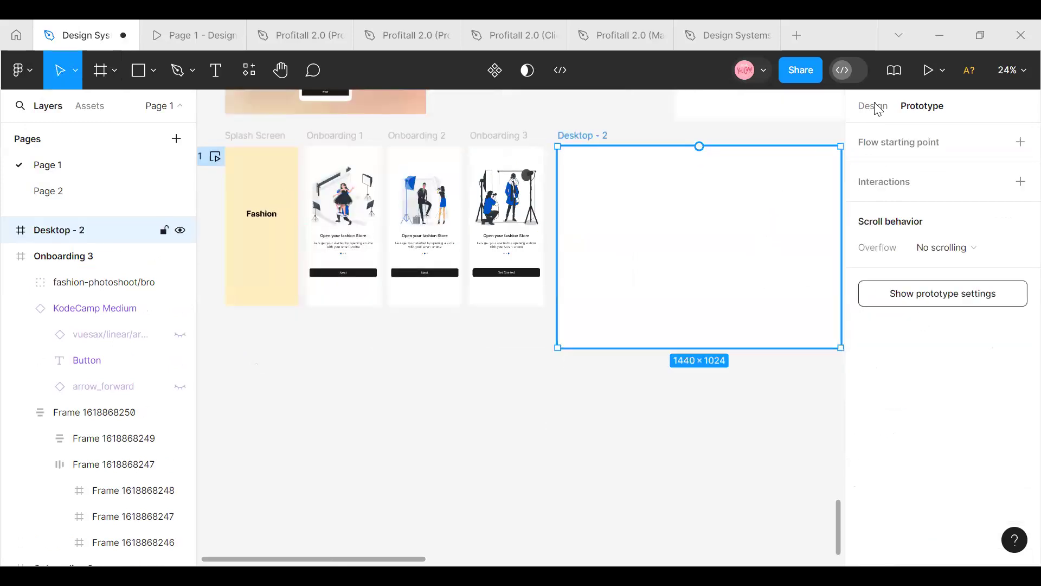
Apply the Desktop grid style to the new desktop frame and position the frame at X 670
left_click(874, 107)
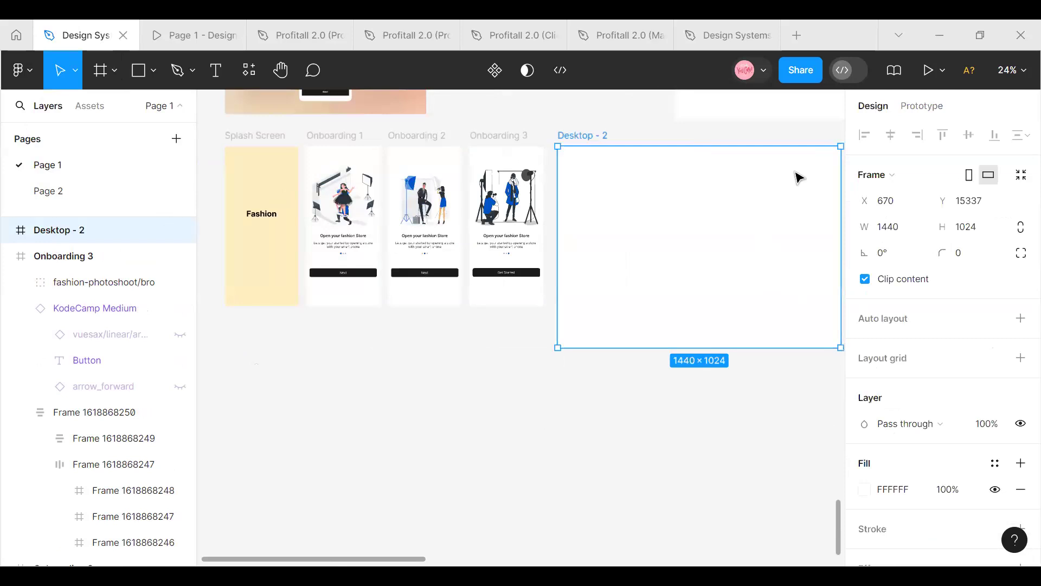
scroll(799, 178, "right", 3)
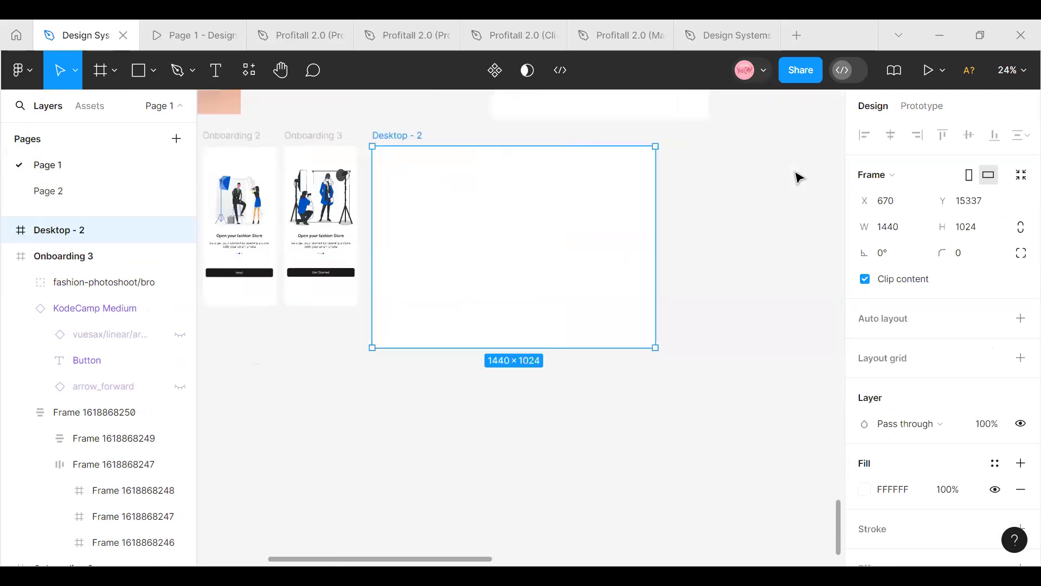
scroll(471, 375, "up", 3)
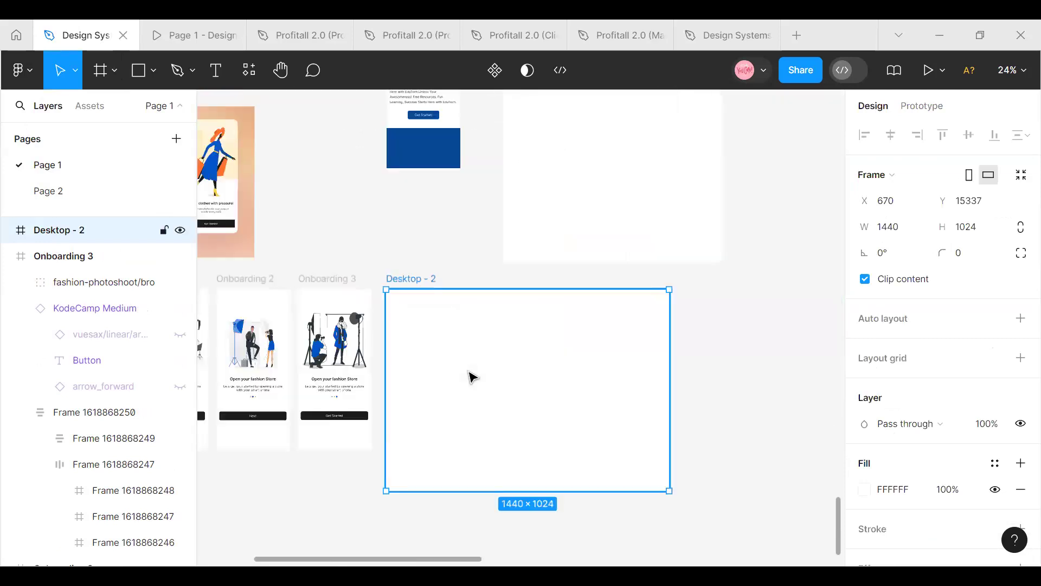
left_click_drag(466, 370, 478, 367)
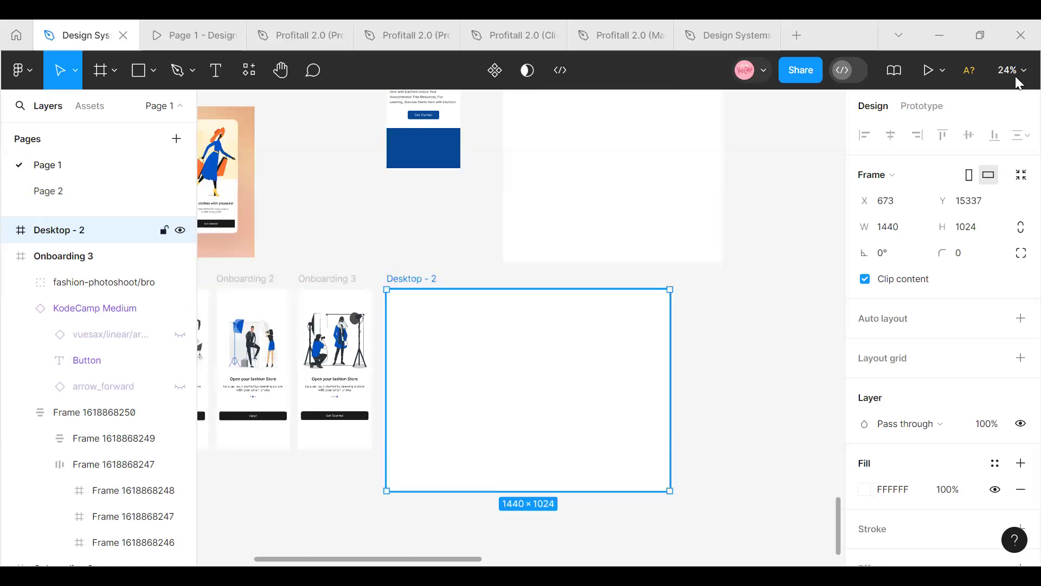
left_click(1014, 73)
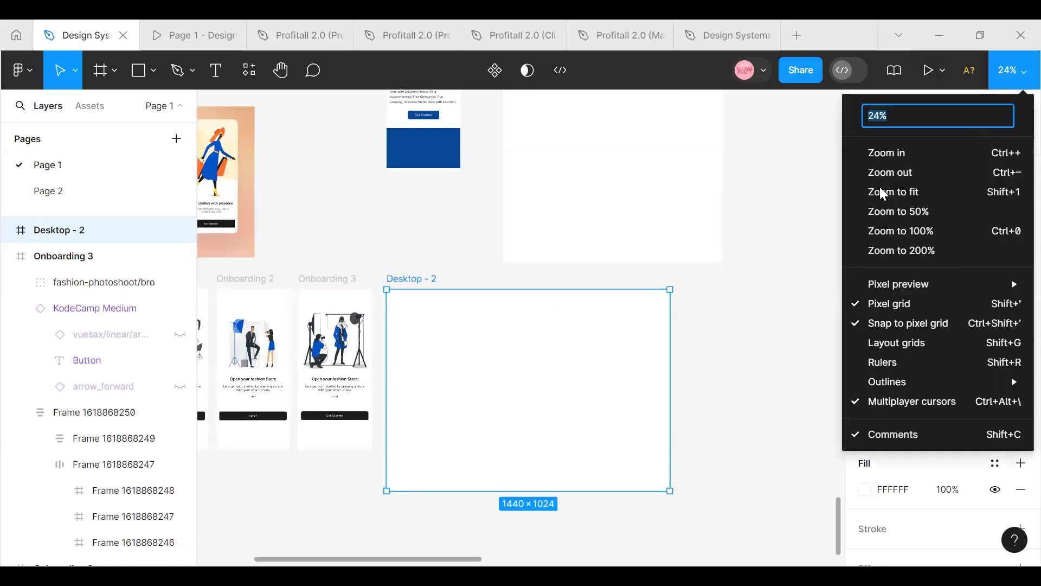
left_click(863, 154)
scroll(545, 384, "up", 2)
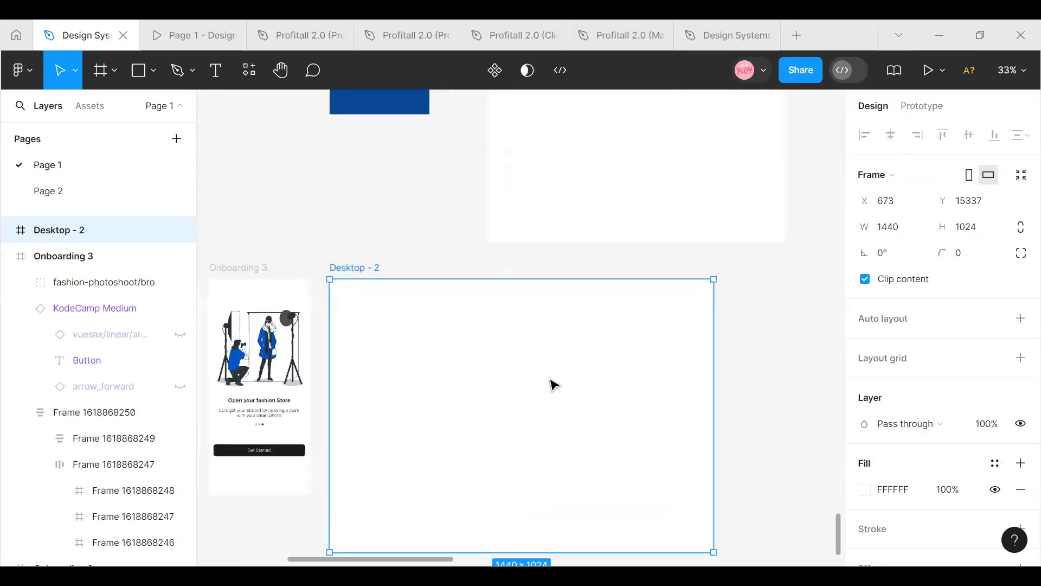
scroll(545, 383, "down", 1)
scroll(406, 264, "down", 2)
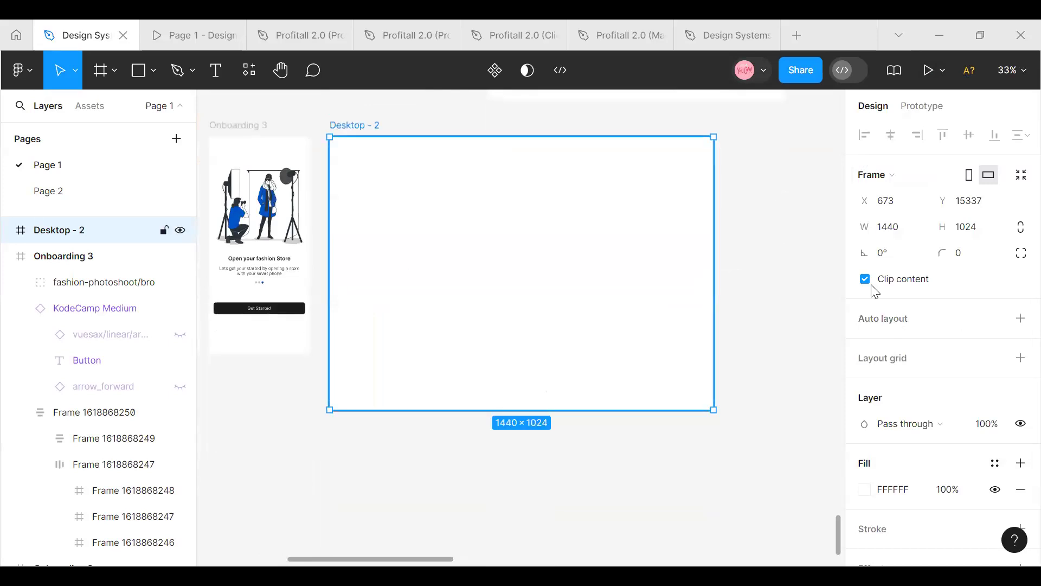
left_click(996, 362)
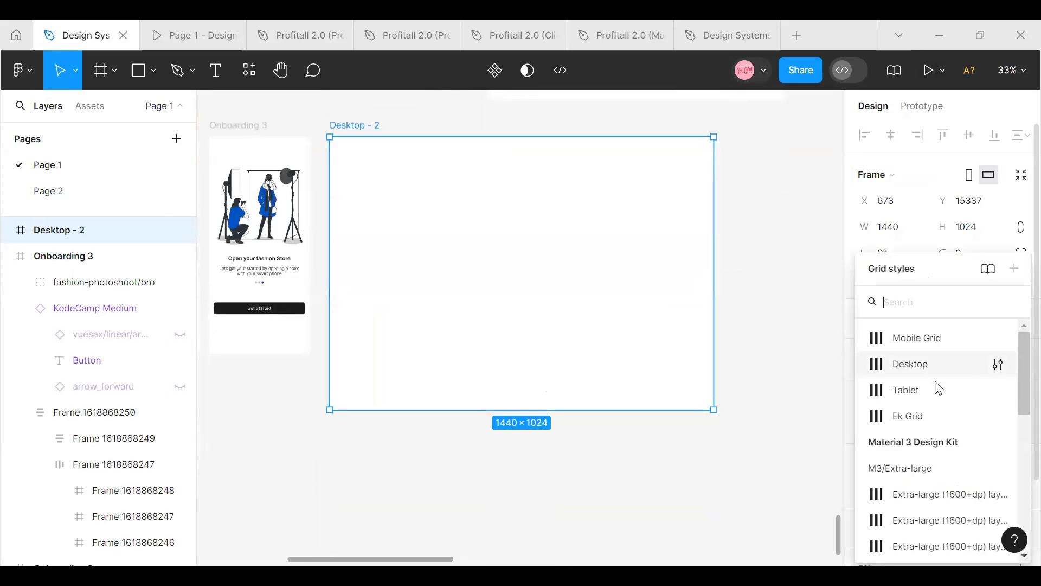
left_click(917, 364)
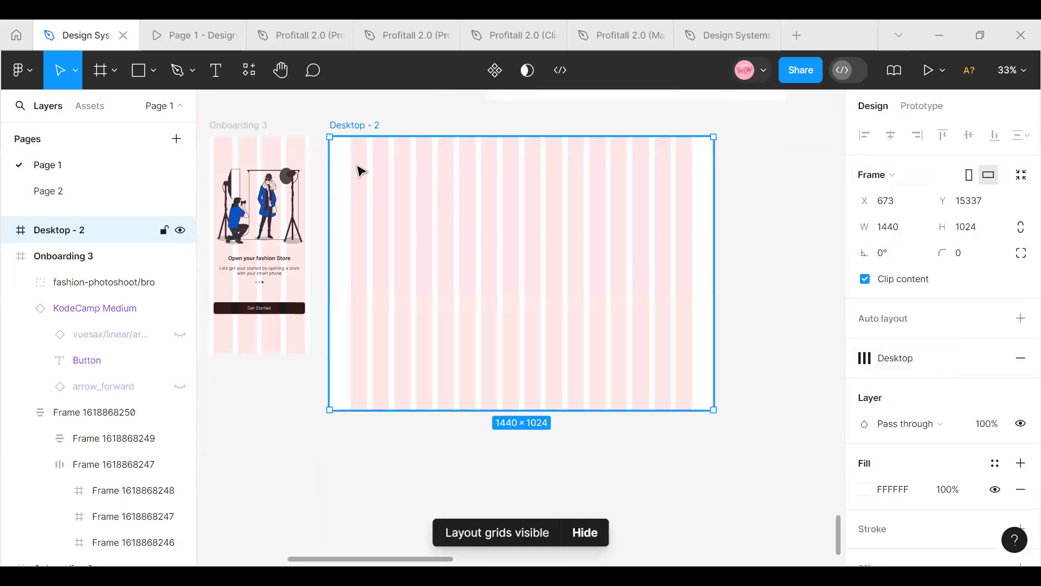
mouse_move(358, 166)
left_mouse_down()
mouse_move(356, 156)
mouse_move(358, 165)
left_mouse_up()
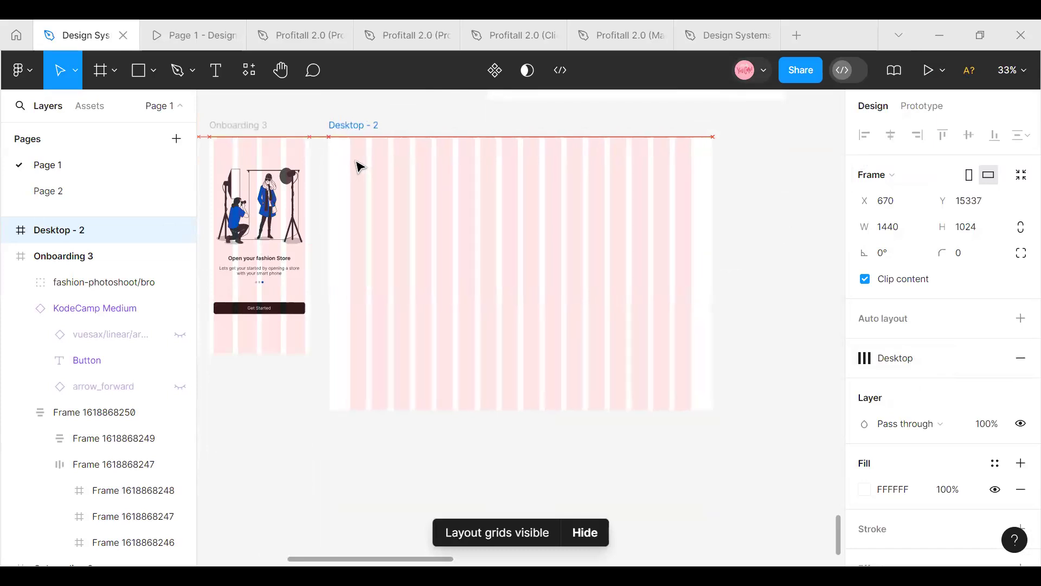
Draw a 1280 × 616 frame inside the desktop frame, spanning the grid columns at X 80, Y 61
scroll(482, 281, "up", 1)
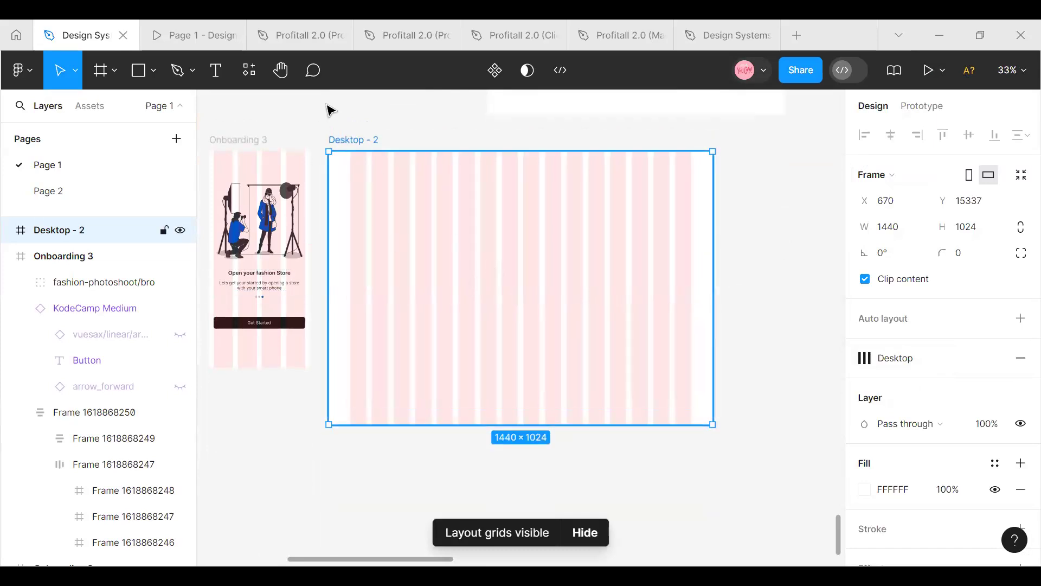
left_click(115, 71)
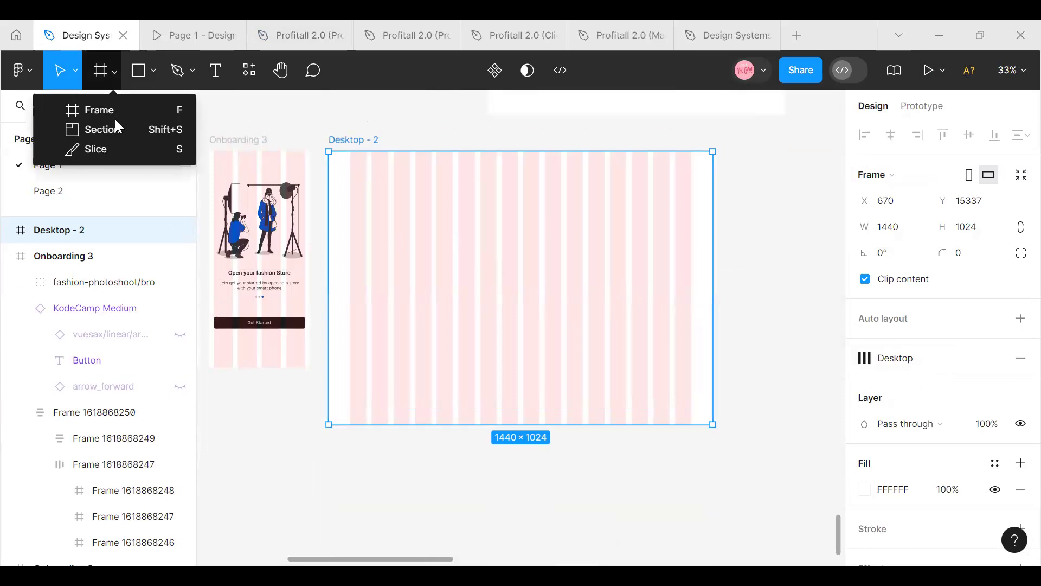
left_click(112, 109)
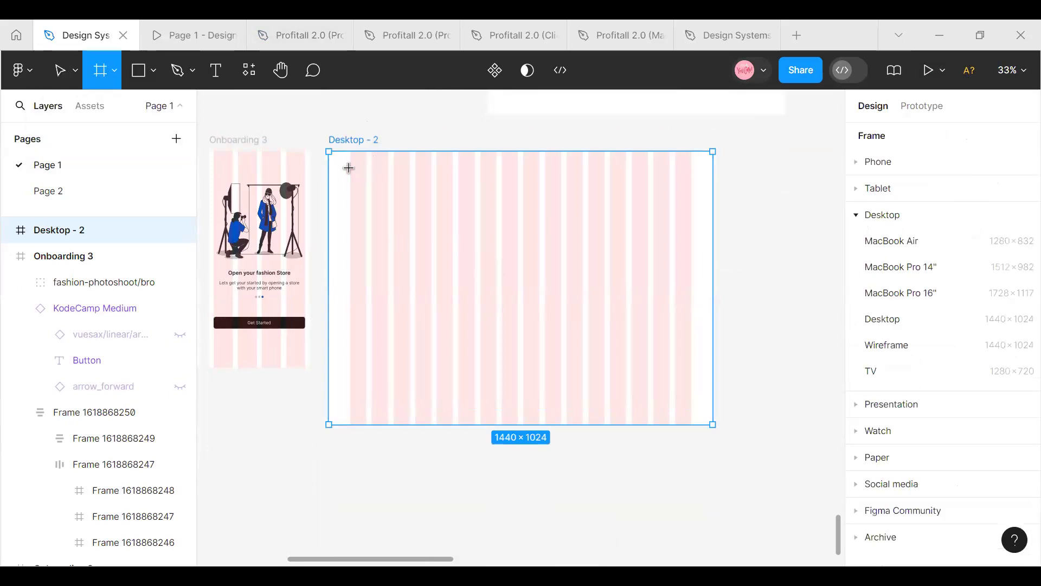
left_click_drag(349, 168, 637, 340)
left_click_drag(715, 340, 688, 331)
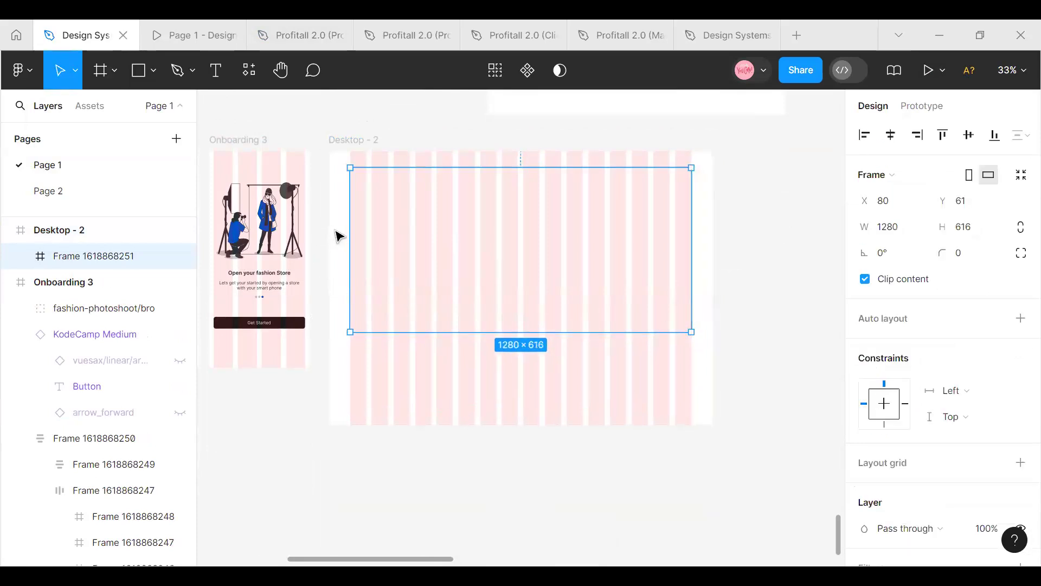
Rename the desktop frame as Carousel
left_click(1012, 70)
left_click(892, 155)
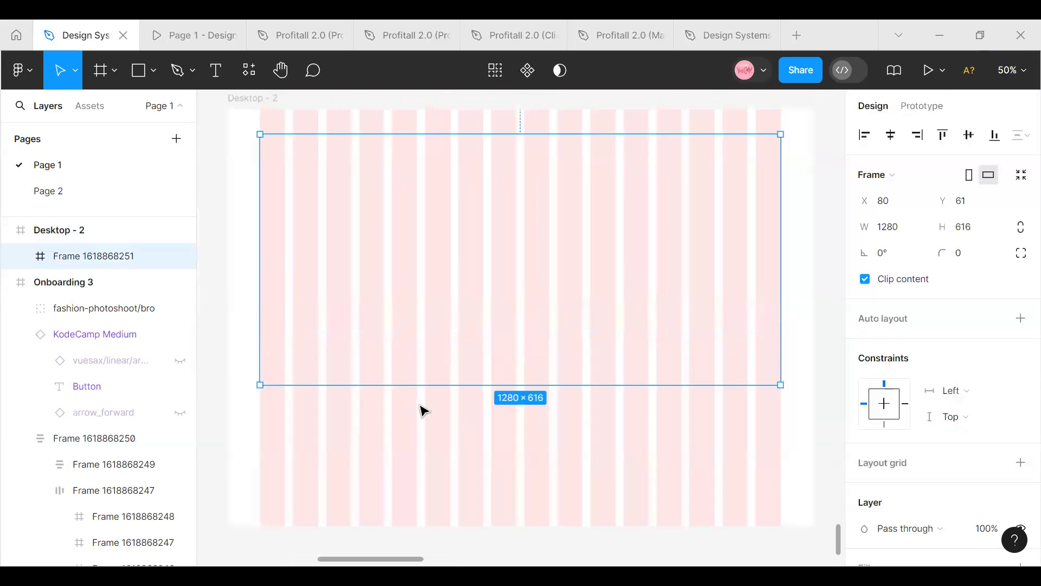
scroll(420, 407, "up", 1)
scroll(420, 406, "up", 2)
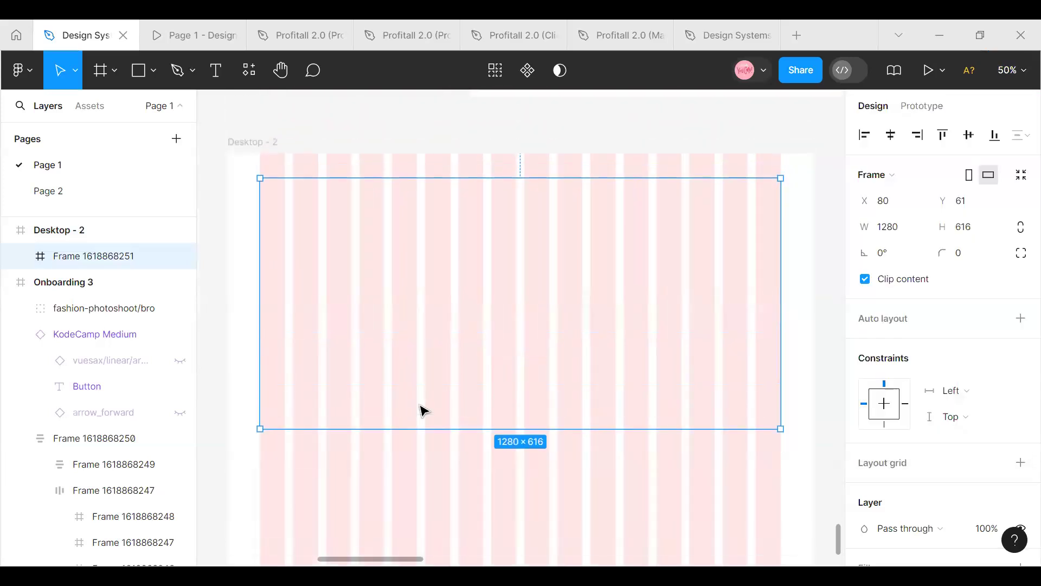
scroll(422, 408, "down", 2)
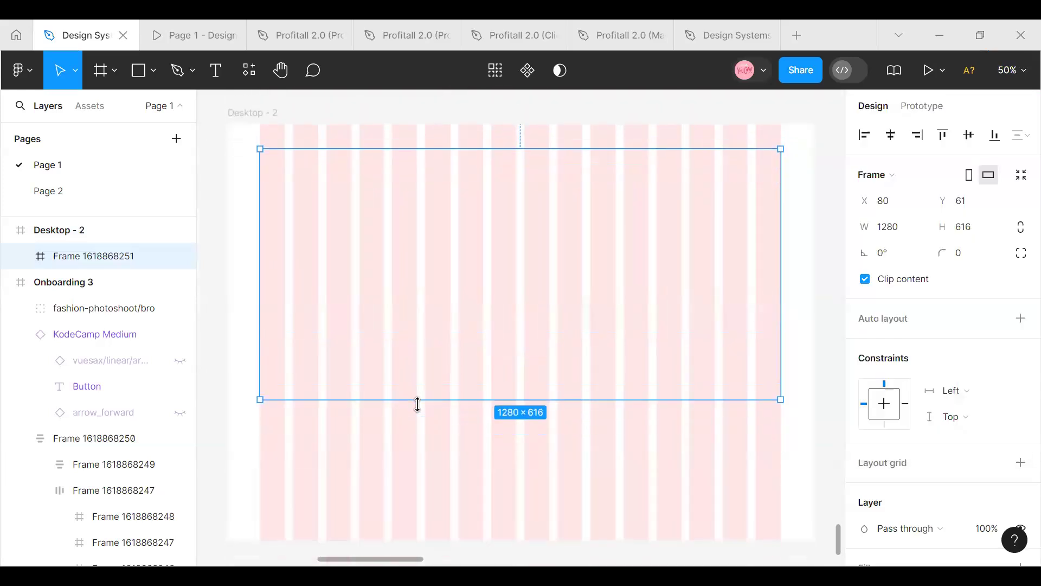
left_click(268, 114)
double_click(267, 114)
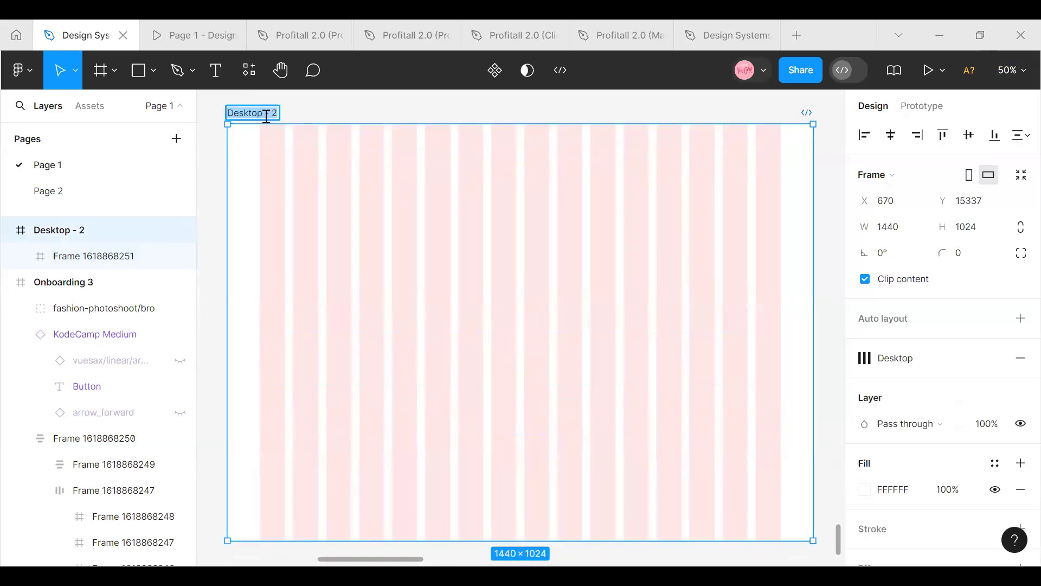
type("d")
type("arousel")
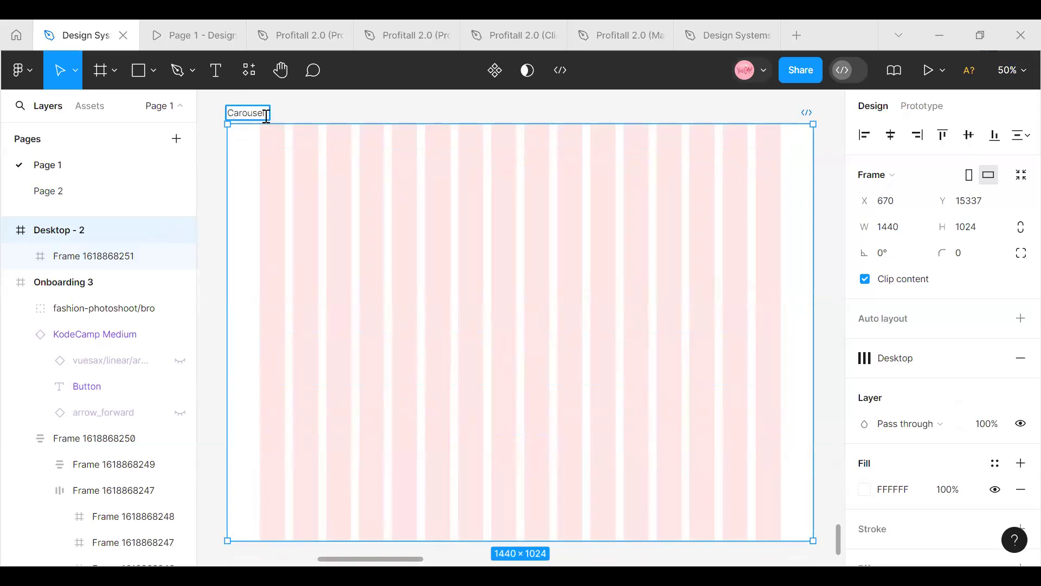
left_click(318, 177)
Move the inner 1280 × 616 frame out of Carousel onto the empty canvas beside it, at X 2376, Y 15370
left_click(325, 242)
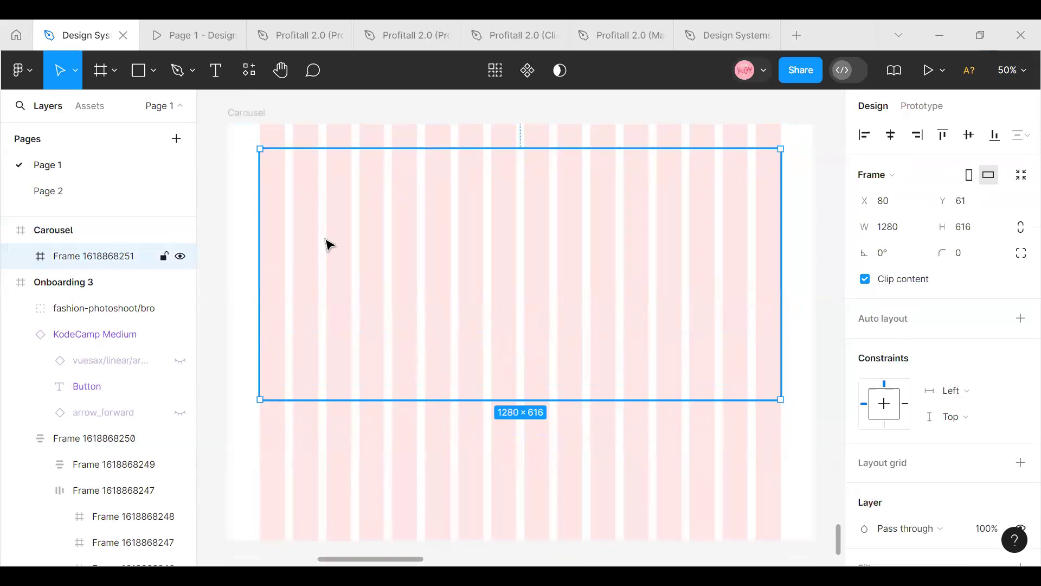
left_click_drag(326, 245, 516, 238)
left_click_drag(496, 228, 496, 231)
Rename the moved-out frame as Photo 1
double_click(465, 127)
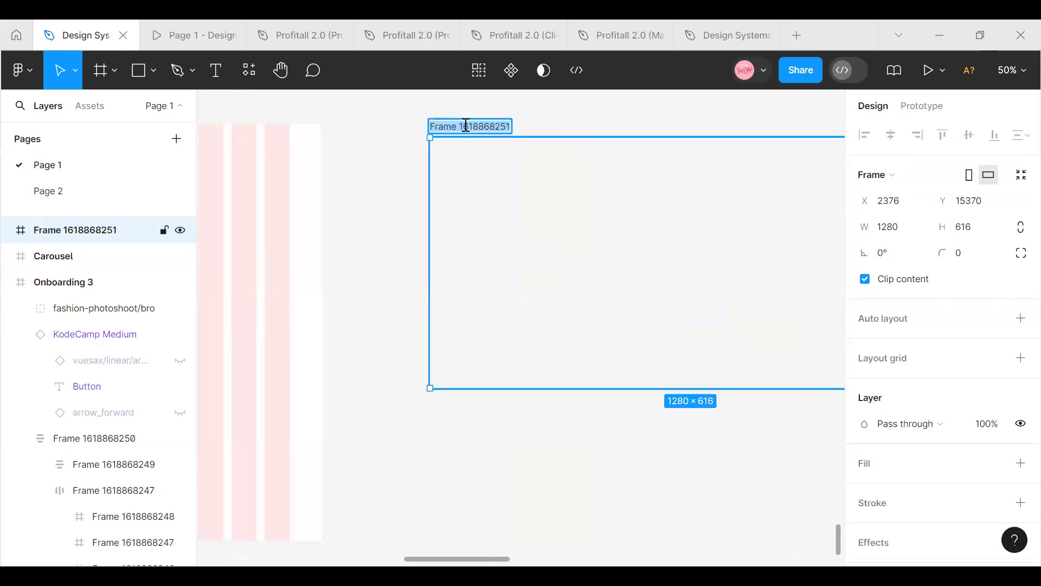
type("Photo 1")
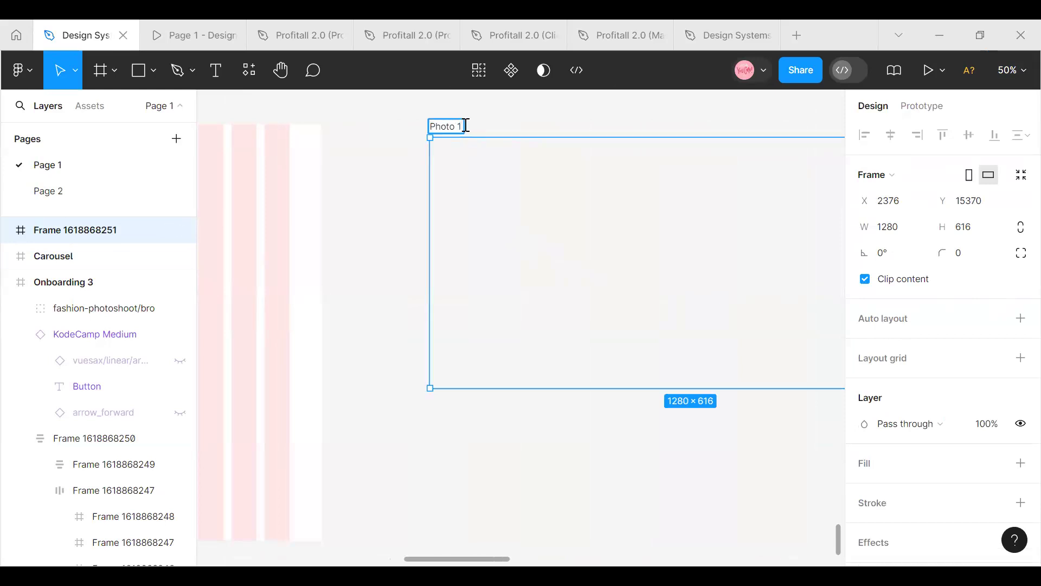
key("Return")
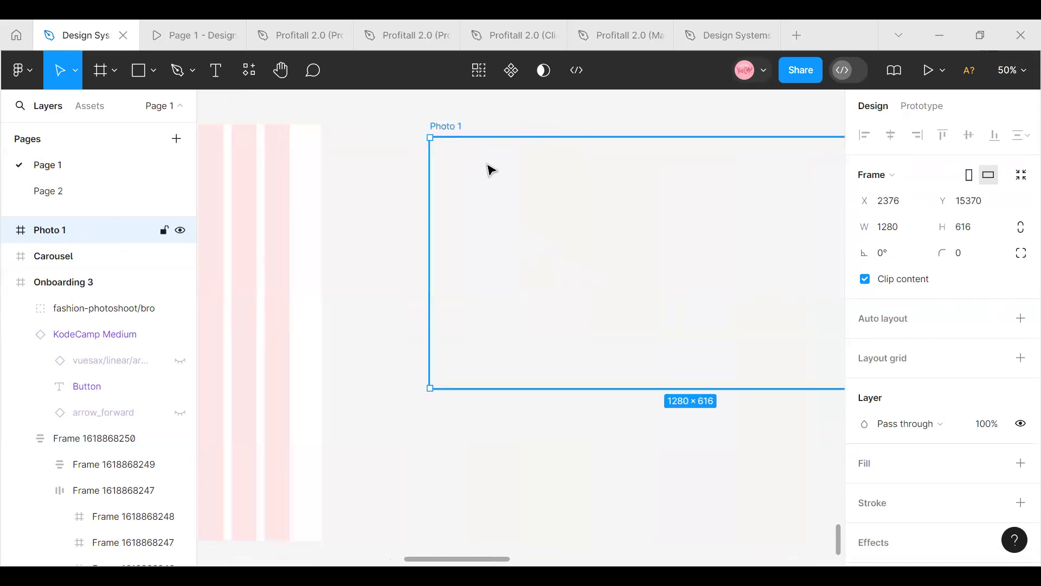
Add a white FFFFFF fill to the Photo 1 frame
scroll(682, 237, "down", 3)
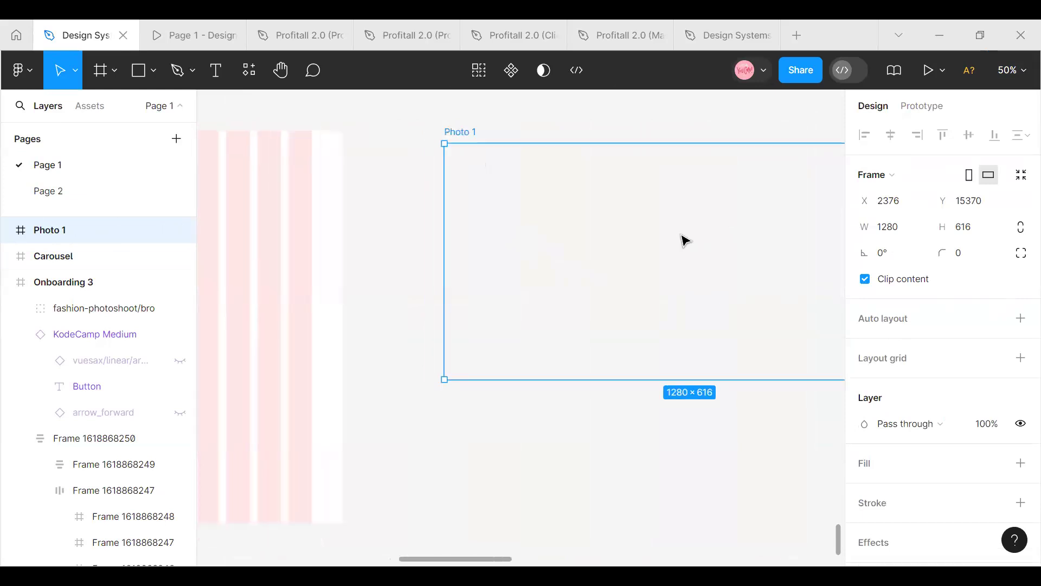
scroll(542, 492, "right", 4)
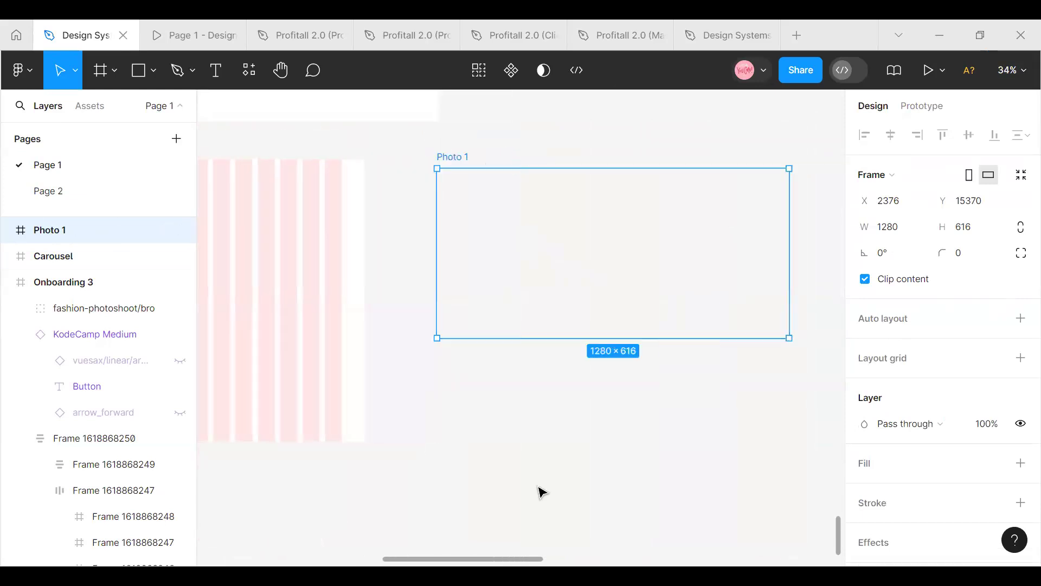
left_click(989, 463)
left_click(894, 471)
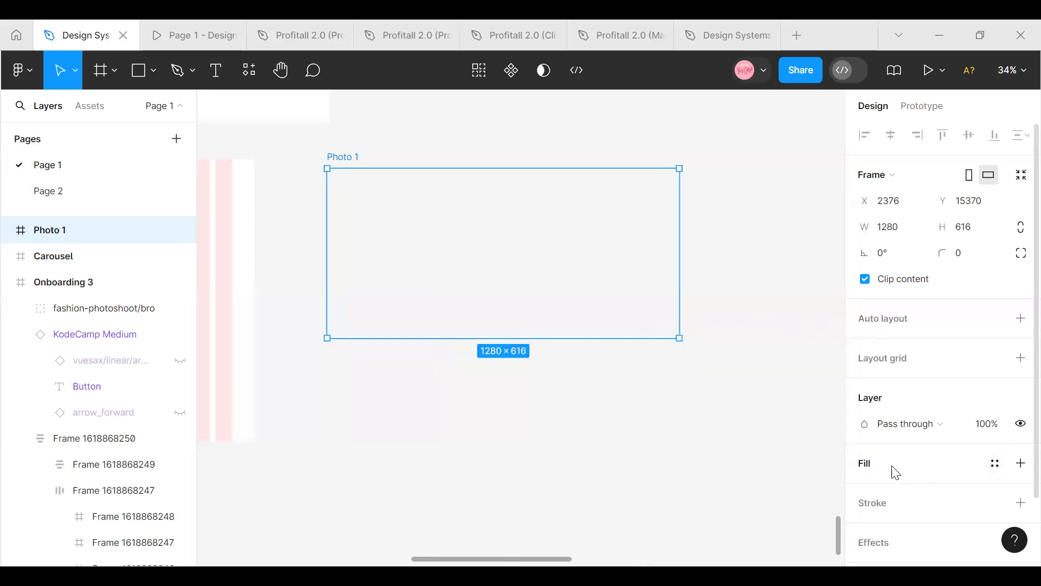
left_click(868, 467)
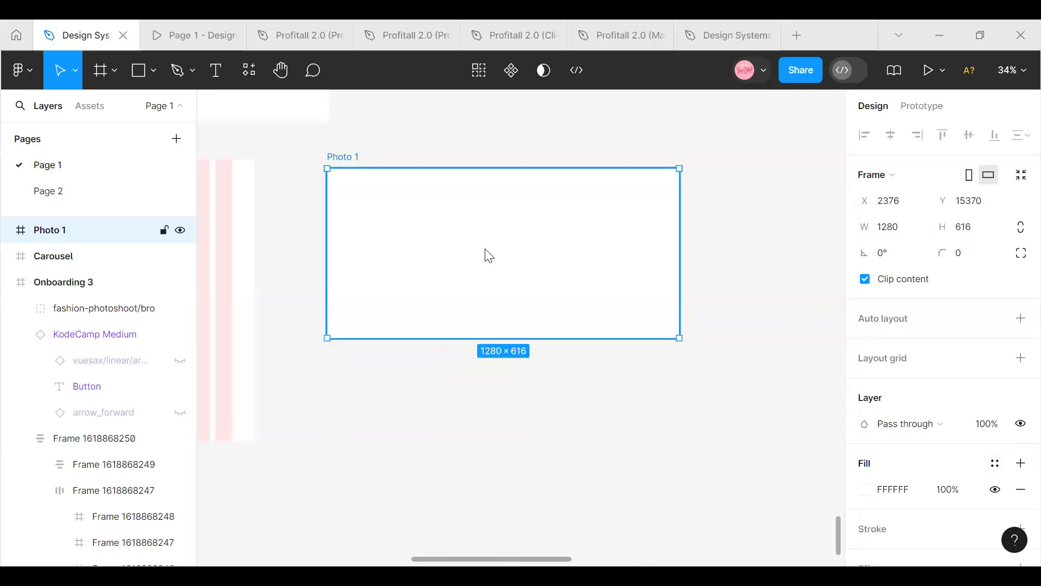
Open the Photos by Freepik plugin for the Photo 1 frame and search it for Food
right_click(486, 255)
mouse_move(510, 426)
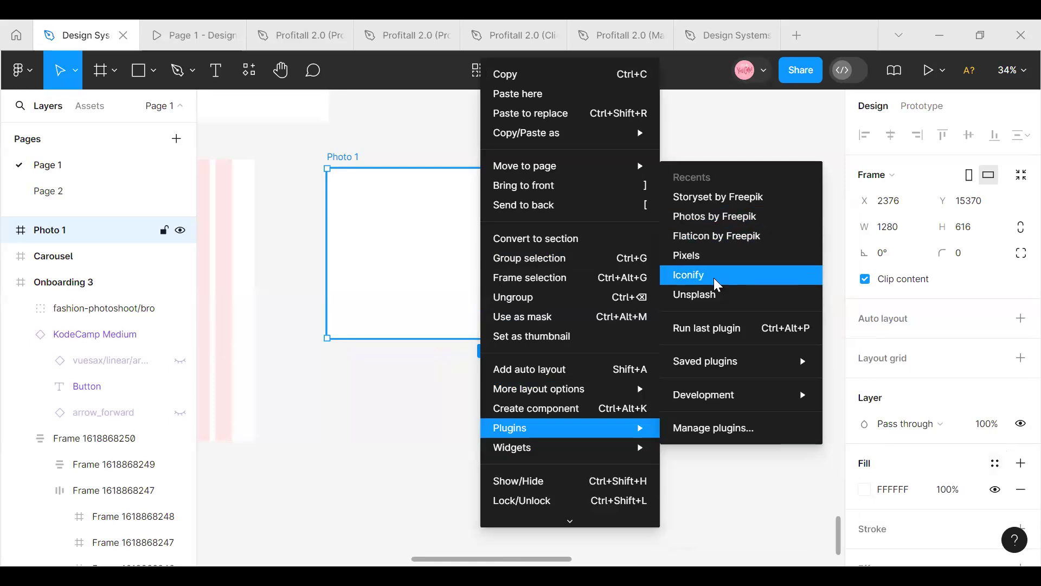
left_click(716, 218)
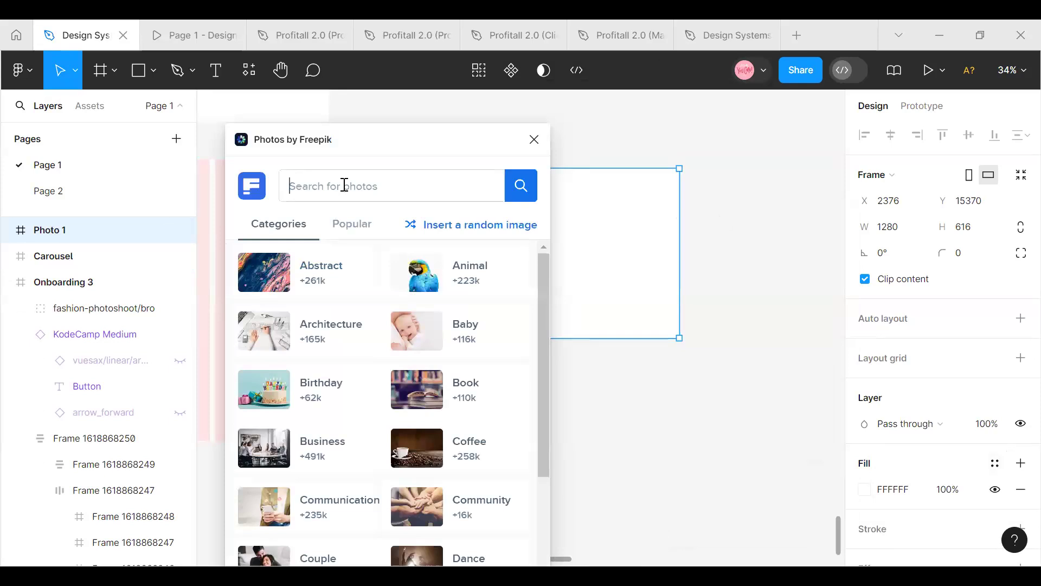
type("Food")
key("Return")
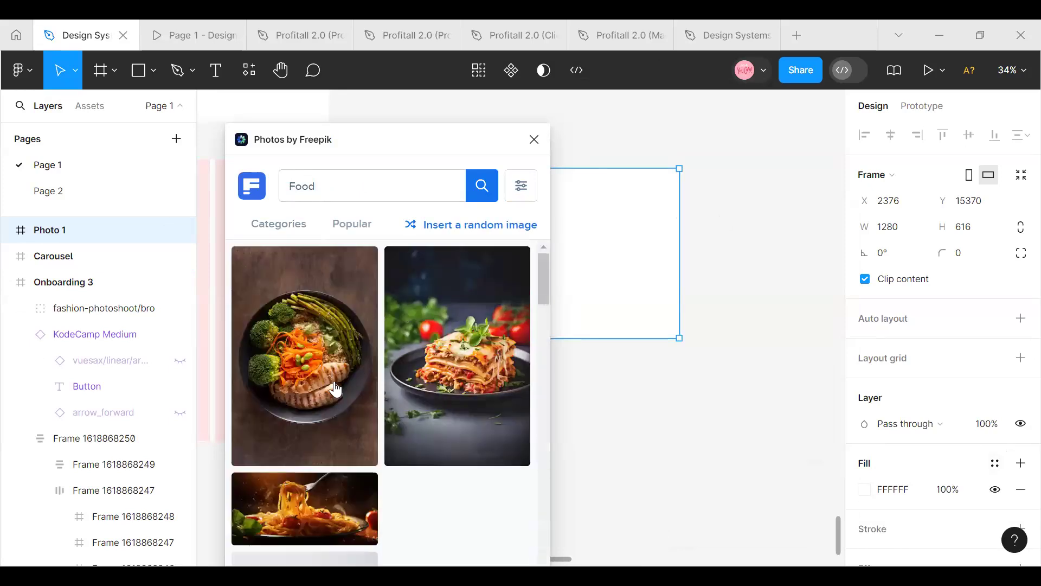
Fill the Photo 1 frame with the candlelit grilled steak photo from the Food results
scroll(320, 461, "down", 5)
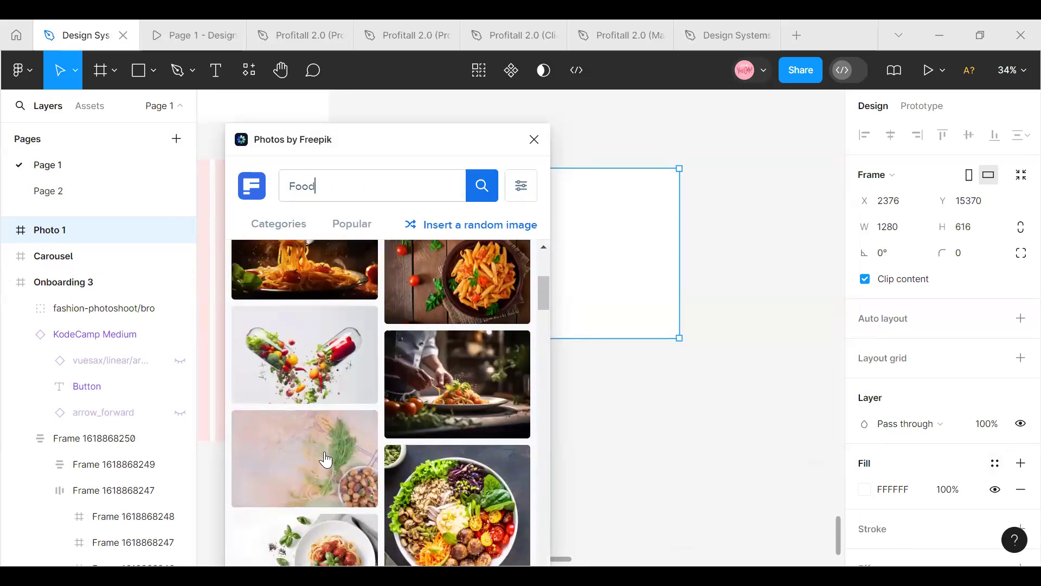
scroll(325, 460, "down", 10)
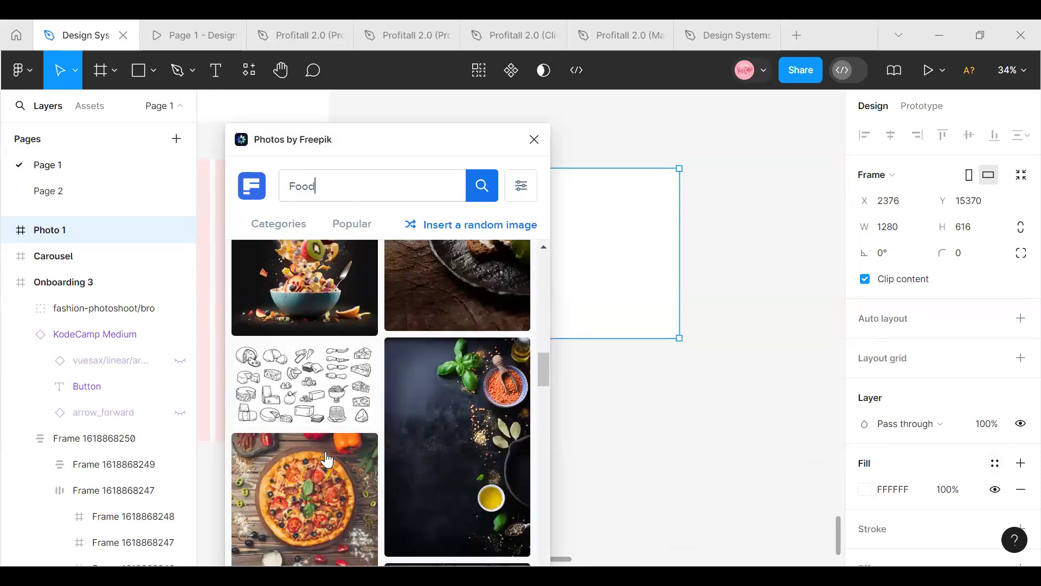
scroll(326, 459, "down", 10)
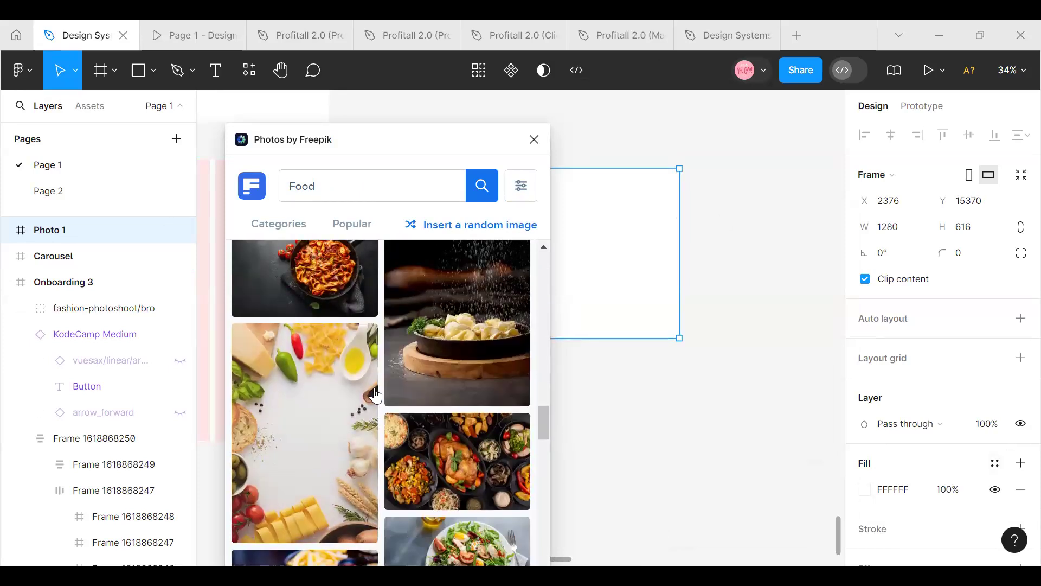
scroll(374, 396, "down", 10)
scroll(374, 396, "down", 5)
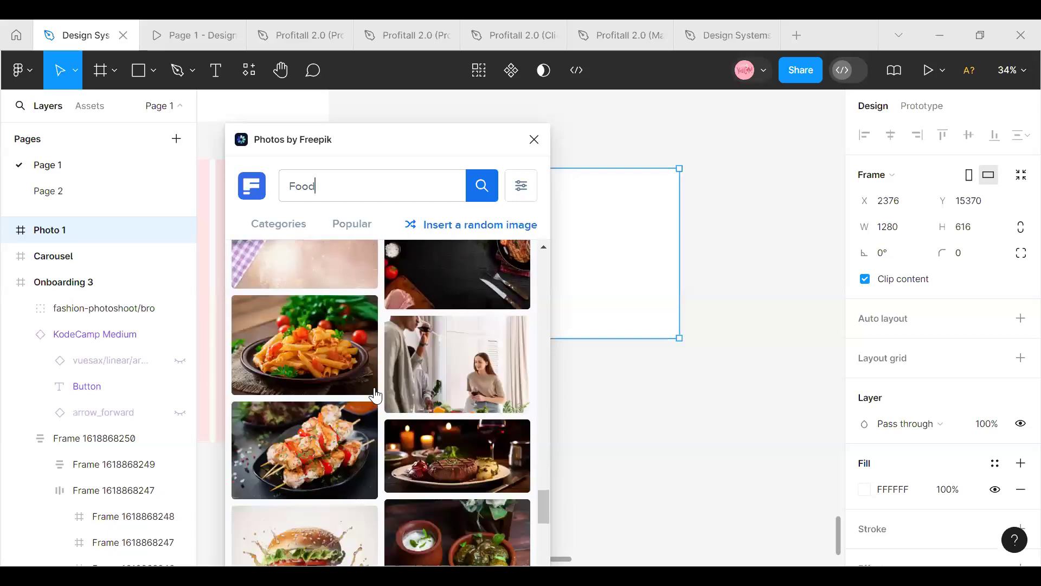
left_click(418, 463)
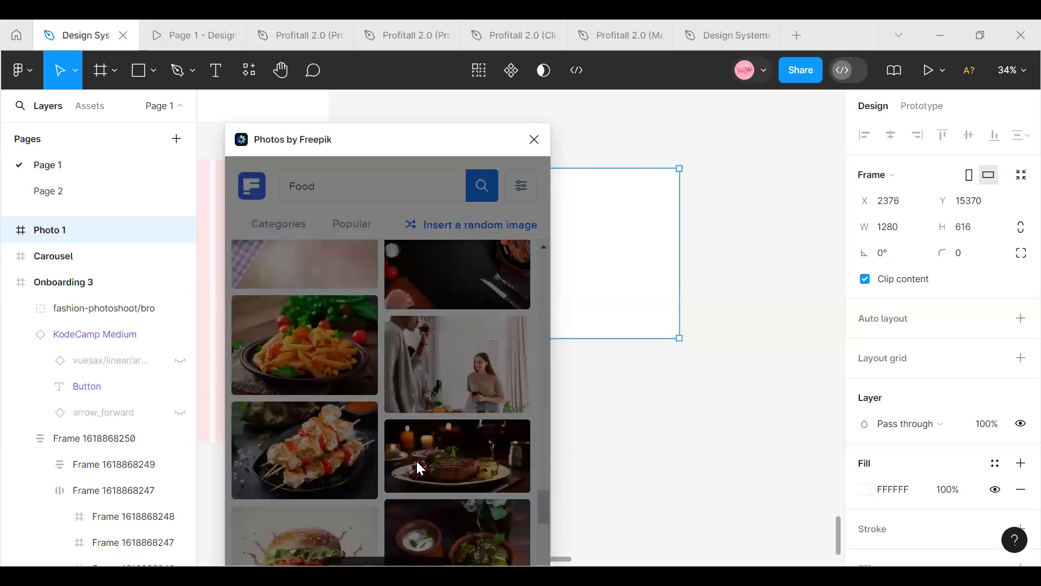
left_click_drag(391, 143, 201, 143)
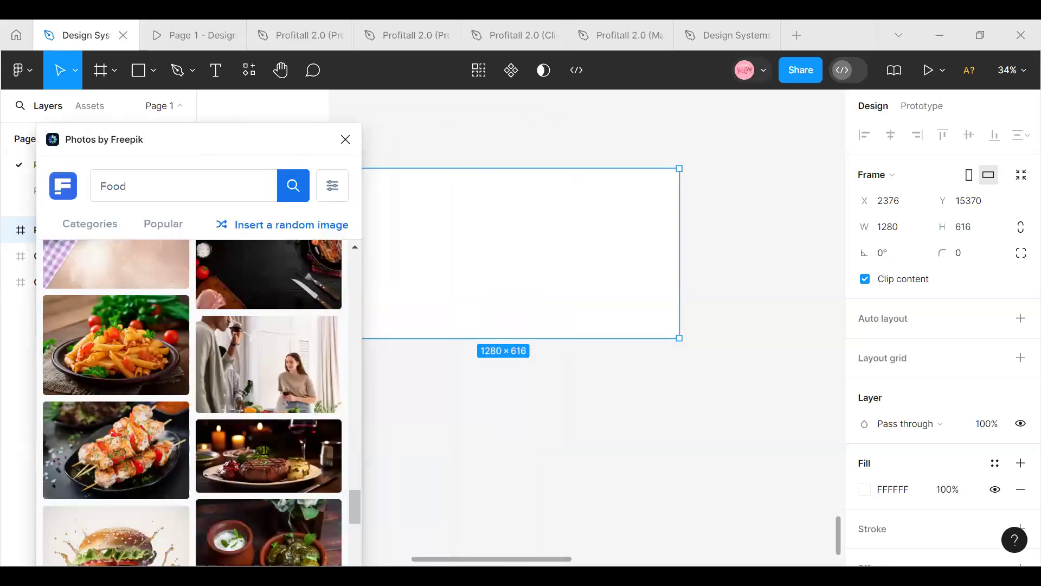
left_click(293, 428)
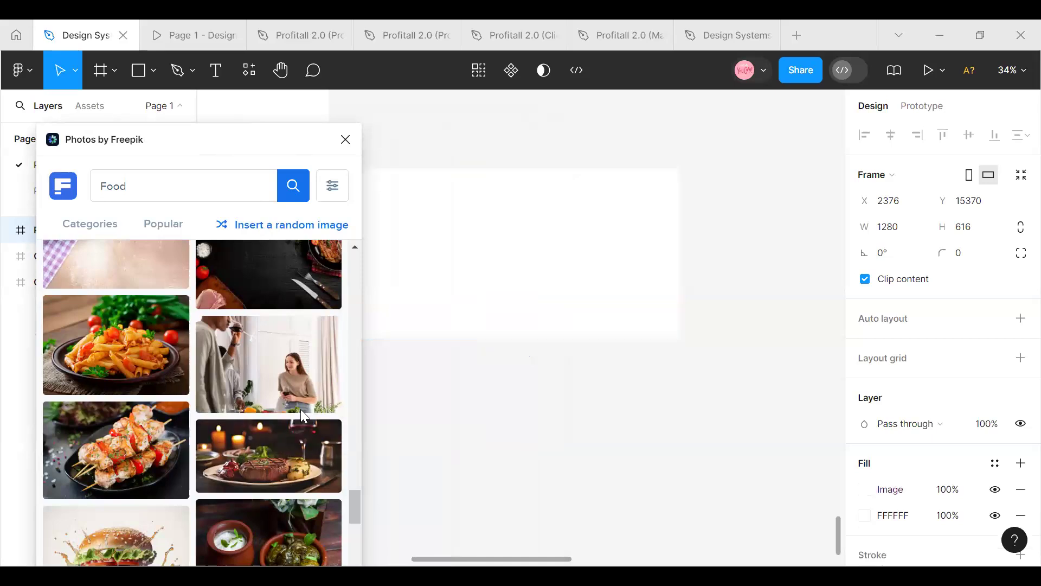
Set the corner radius of the Photo 1 frame to 4
left_click(959, 255)
type("4")
key("Return")
Duplicate the Photo 1 frame four times in a row to make Photo 2 through Photo 5
left_click_drag(209, 133, 174, 128)
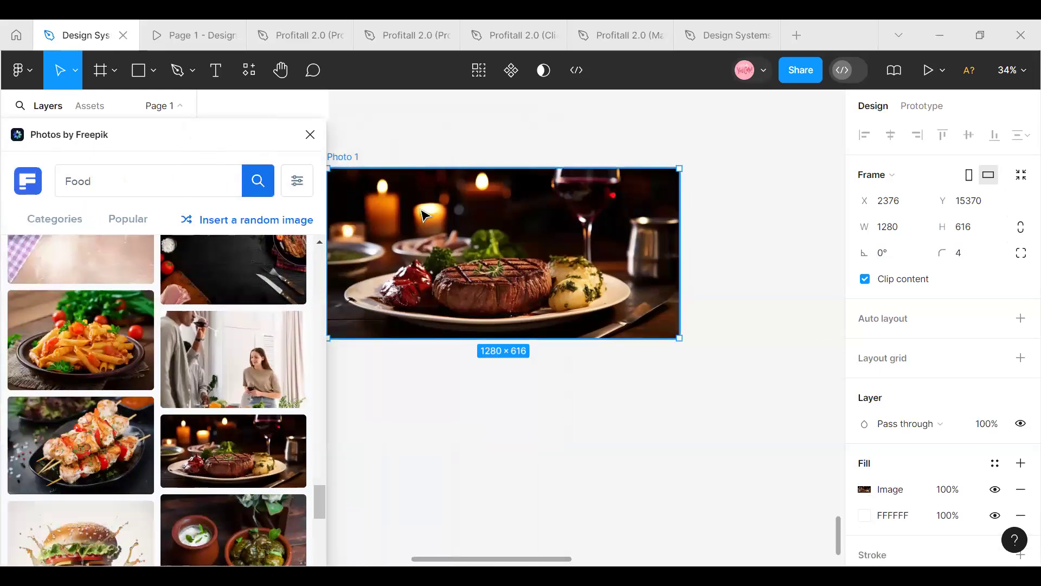
key("ctrl+d")
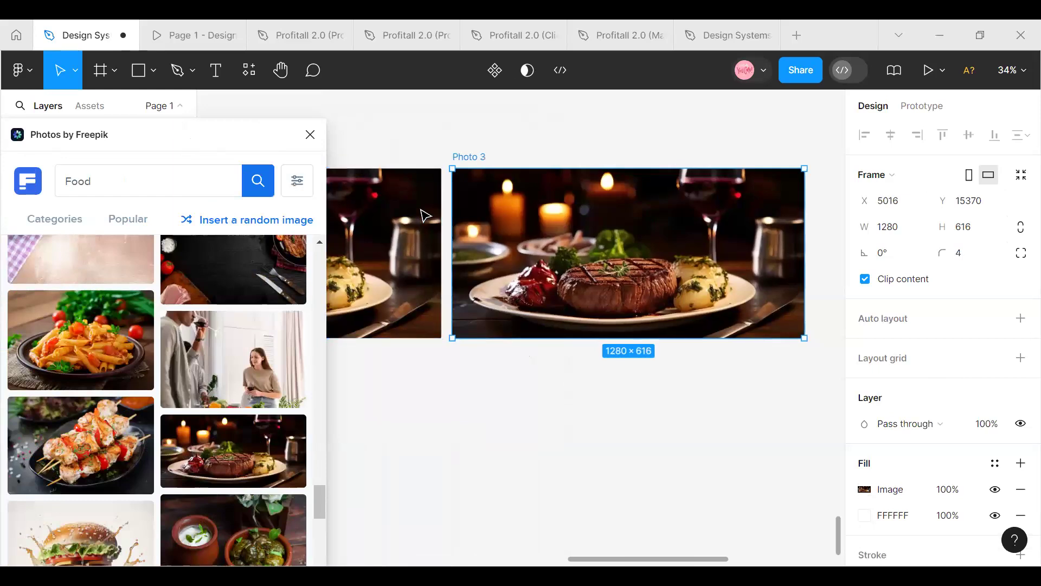
key("ctrl+d")
key("ctrl+d")
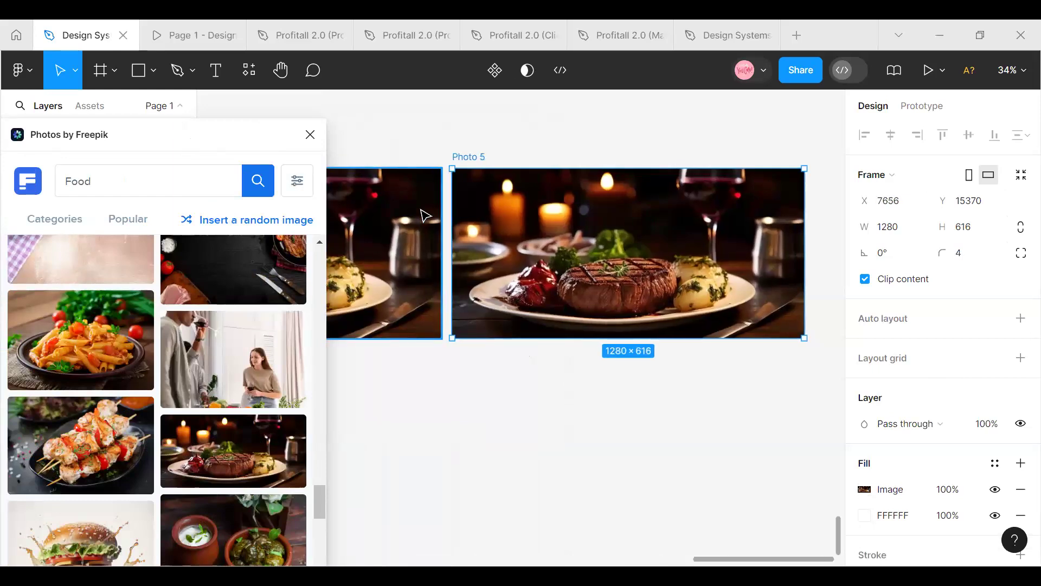
Fill the Photo 5 frame with the grilled chicken skewers photo from the Food results
scroll(105, 360, "down", 2)
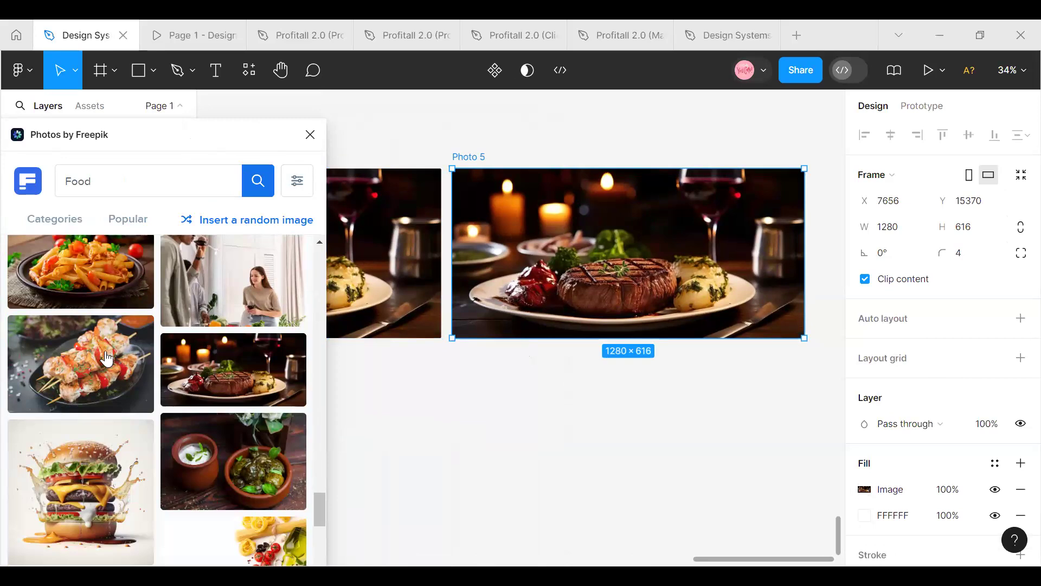
left_click(105, 352)
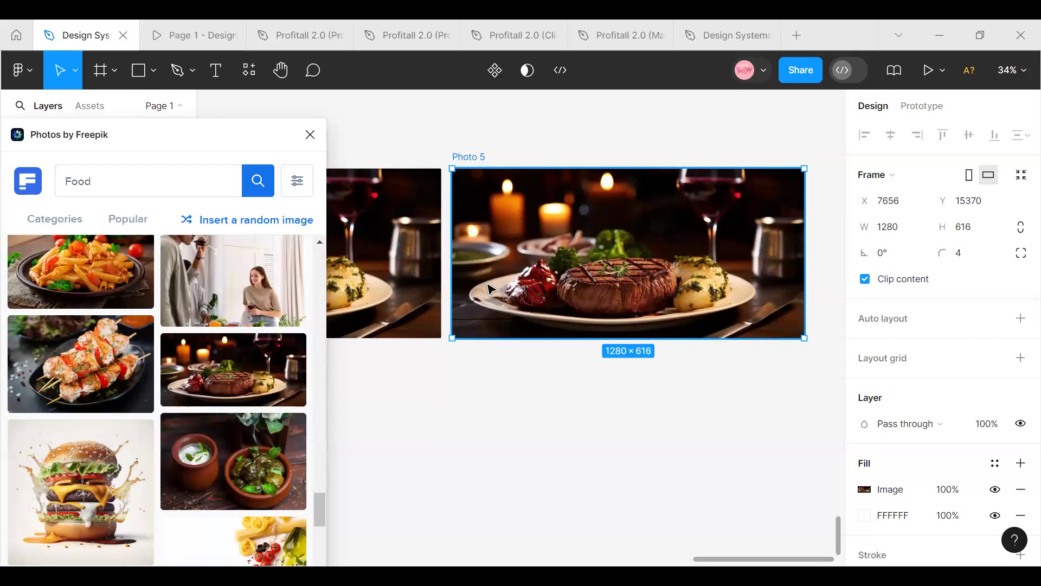
key("ctrl+z")
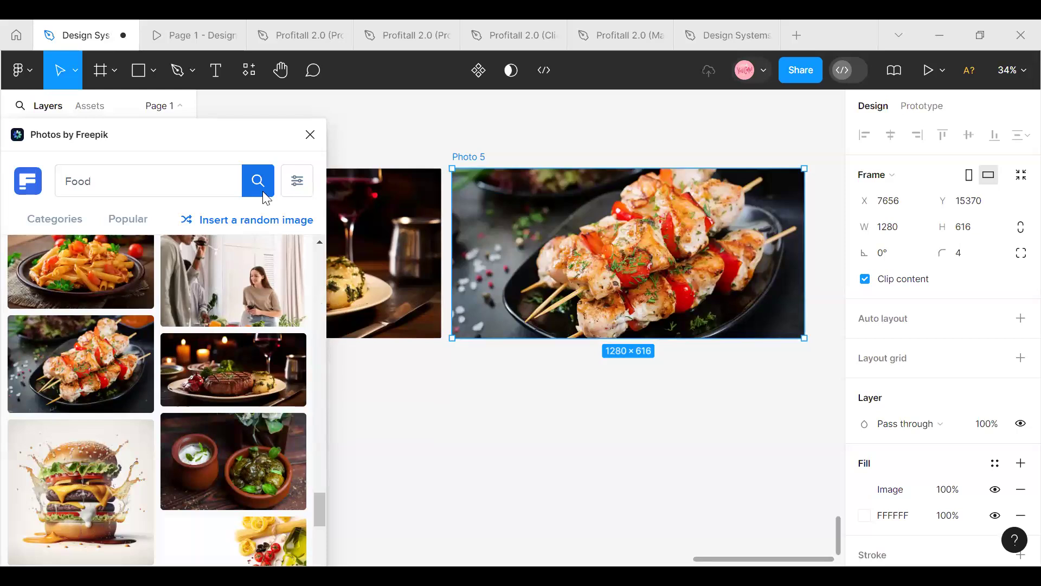
Fill the Photo 3 frame with the splashing layered burger photo from the Food results
left_click_drag(223, 149, 223, 210)
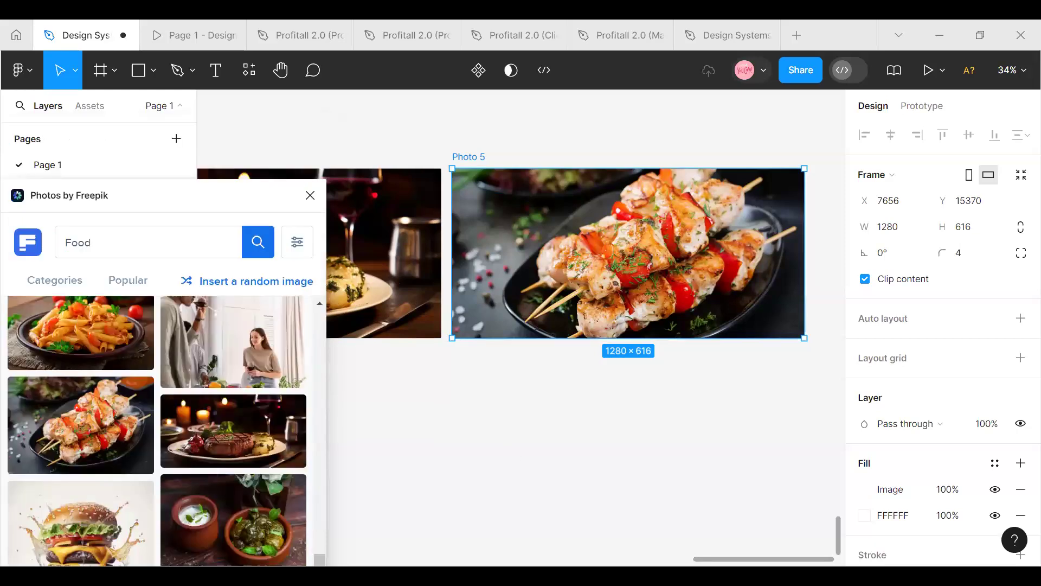
scroll(586, 326, "left", 10)
scroll(562, 253, "right", 1)
left_click(562, 253)
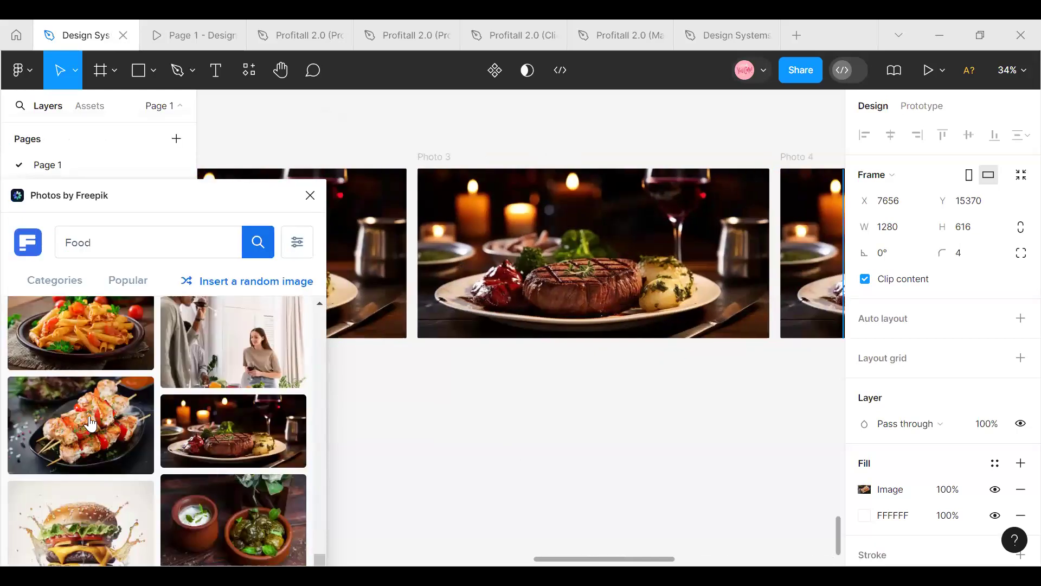
scroll(89, 418, "down", 3)
scroll(89, 419, "up", 1)
left_click(88, 417)
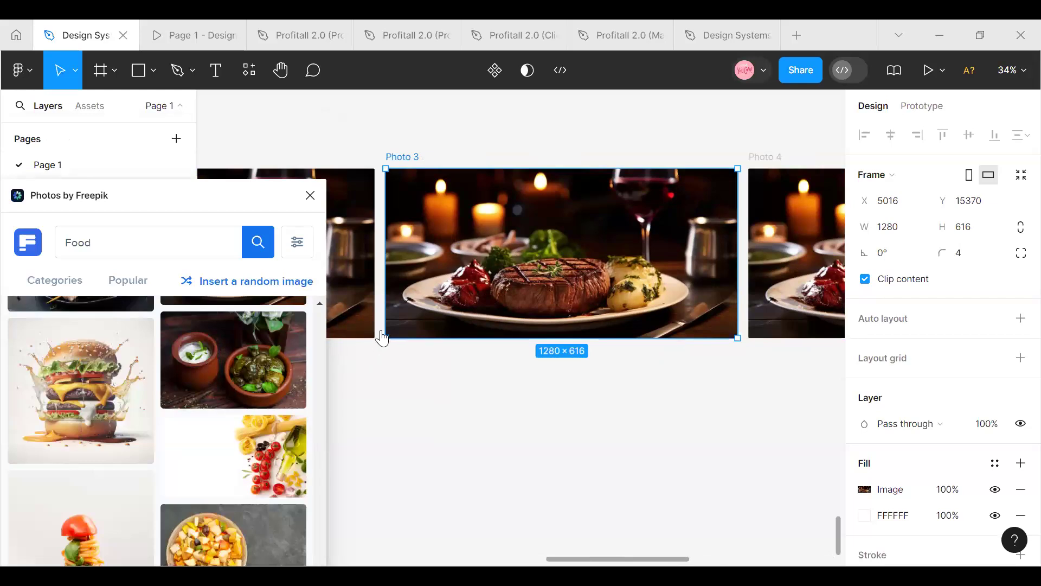
left_click(116, 400)
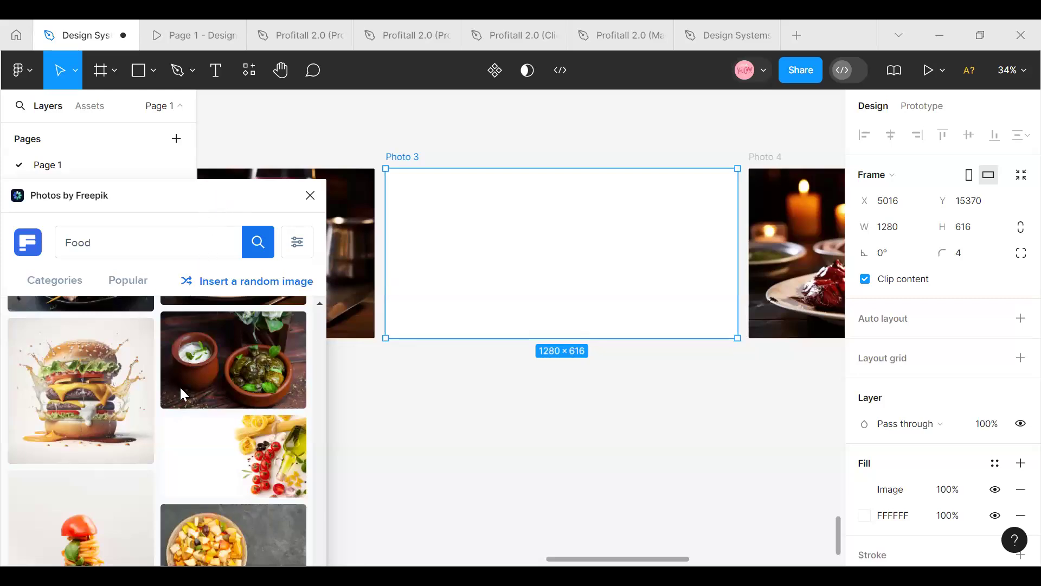
Fill the Photo 4 frame with the spaghetti photo on a black background from the Food results
left_click_drag(184, 395, 316, 384)
left_click_drag(308, 348, 451, 376)
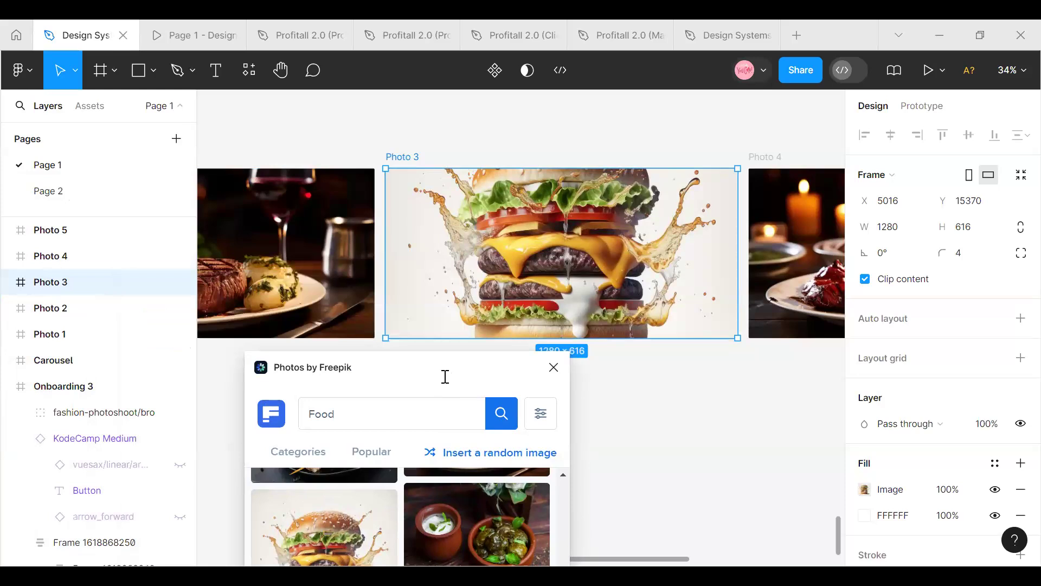
scroll(347, 128, "down", 5)
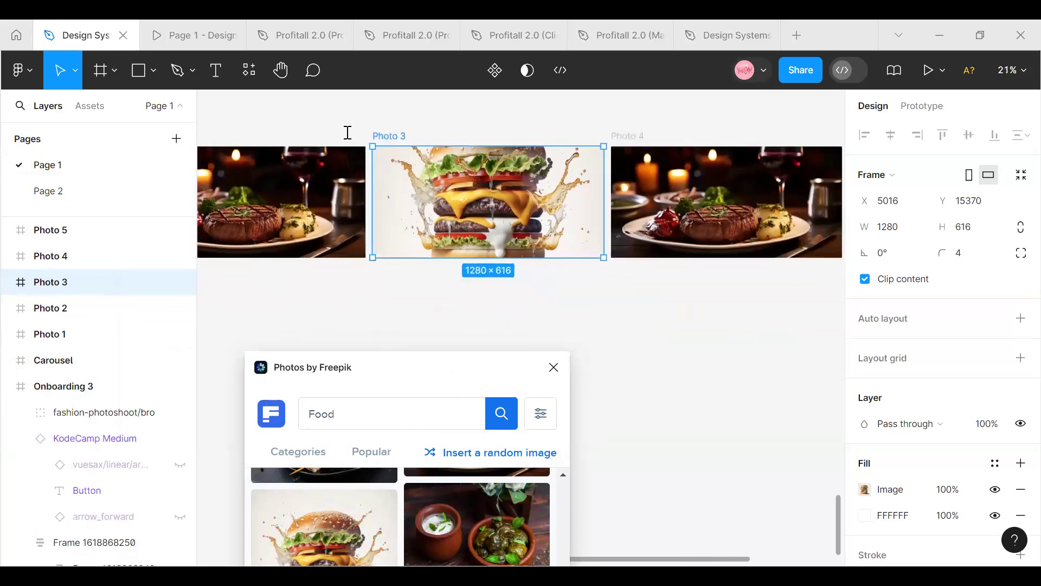
left_click(54, 256)
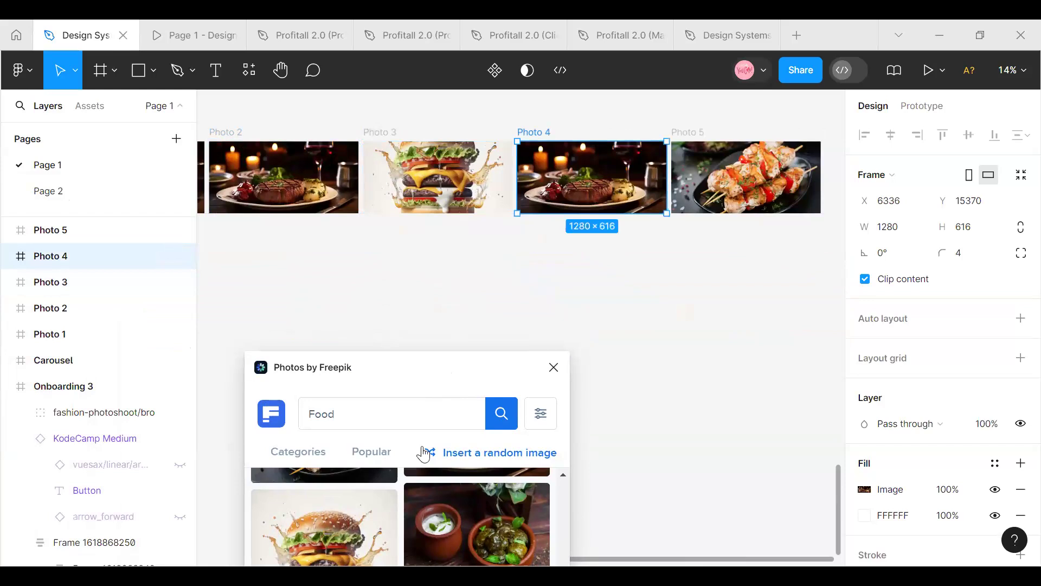
left_click_drag(384, 363, 318, 217)
scroll(316, 422, "down", 5)
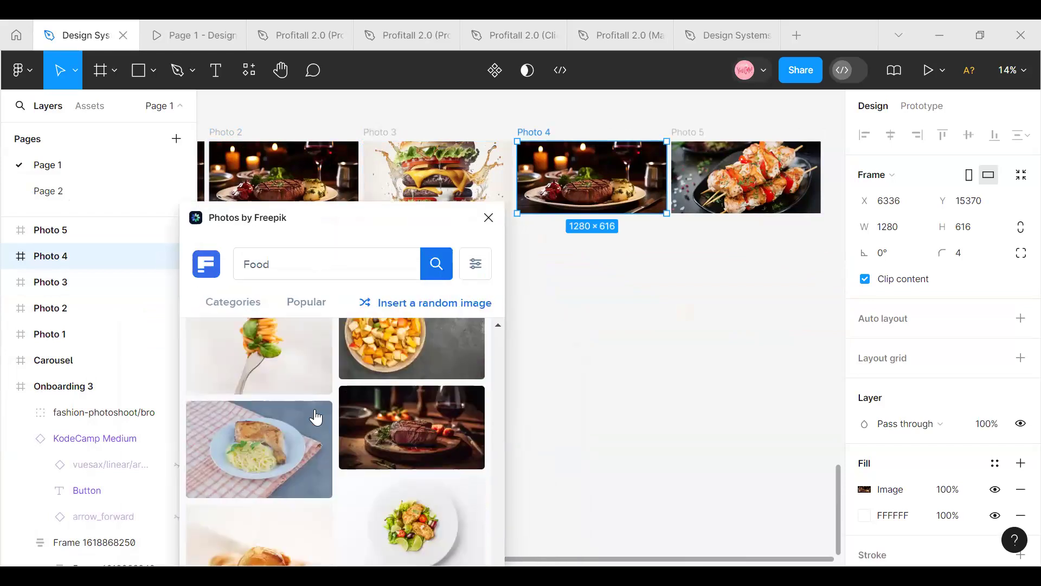
left_click(437, 457)
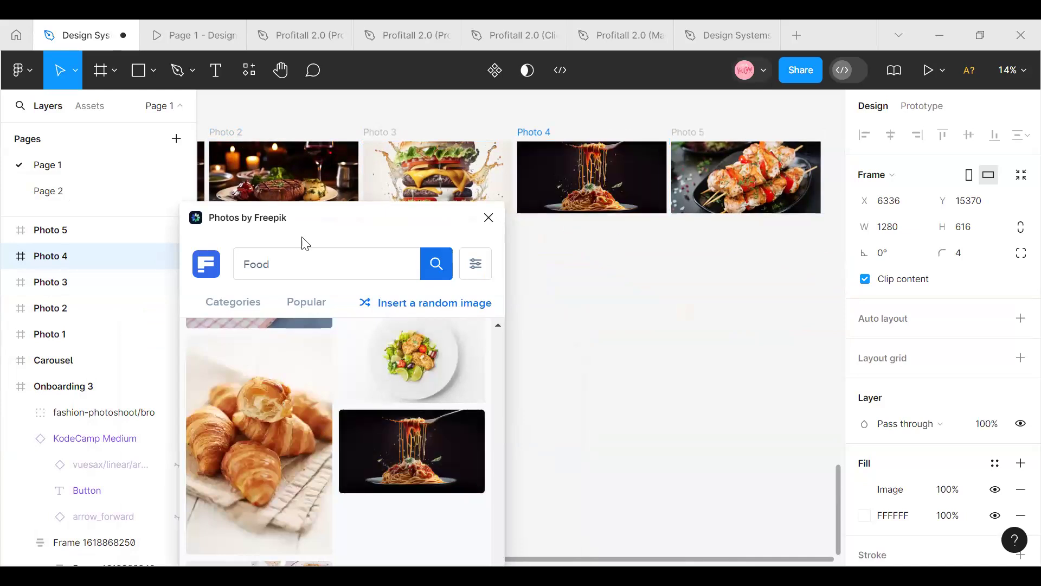
Fill the Photo 2 frame with the photo of the bowl of stew garnished with rosemary from the Food results
left_click_drag(320, 225, 496, 287)
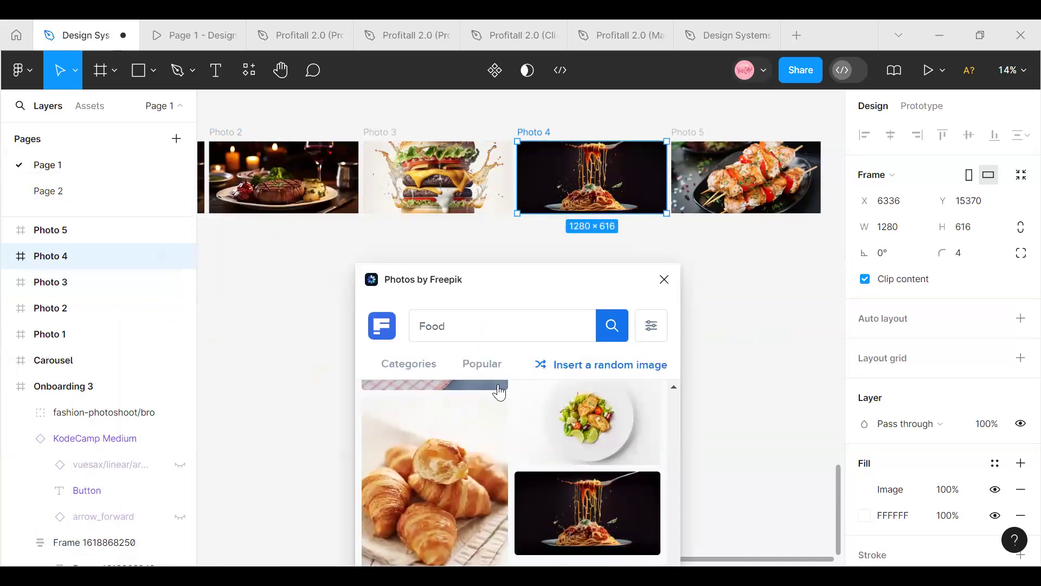
scroll(520, 179, "left", 6)
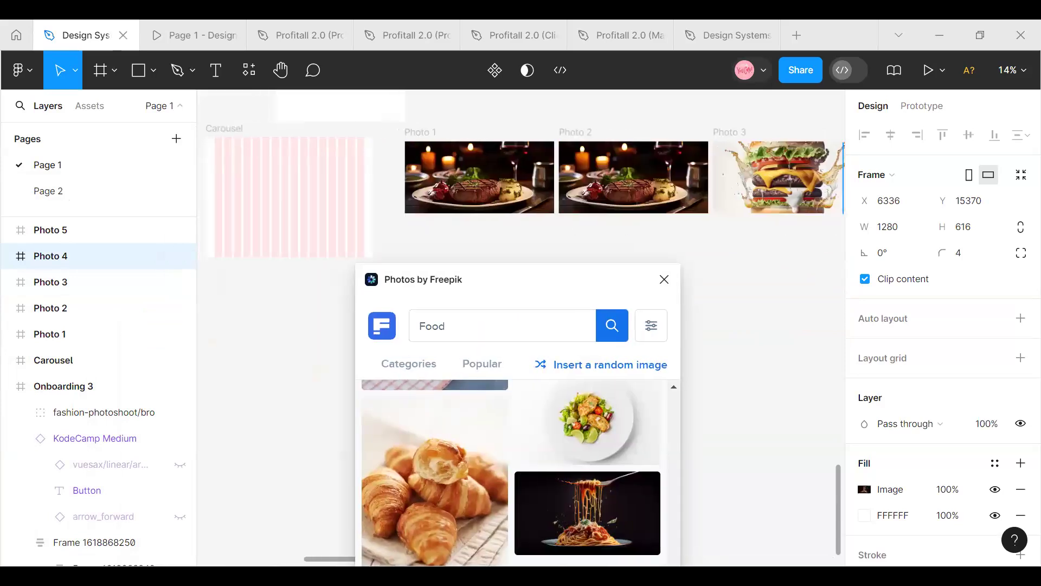
left_click(586, 187)
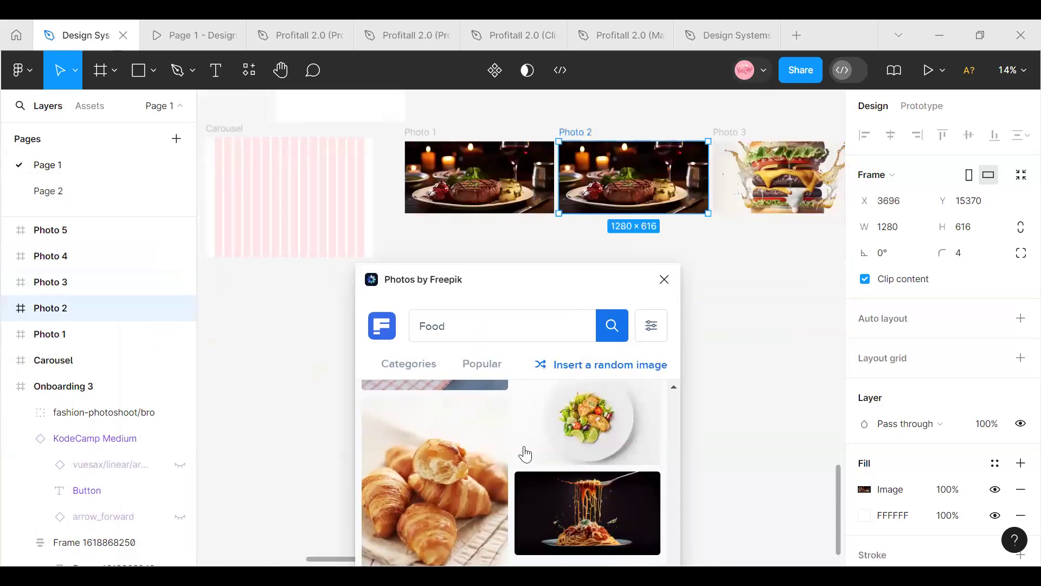
left_click_drag(495, 288, 360, 147)
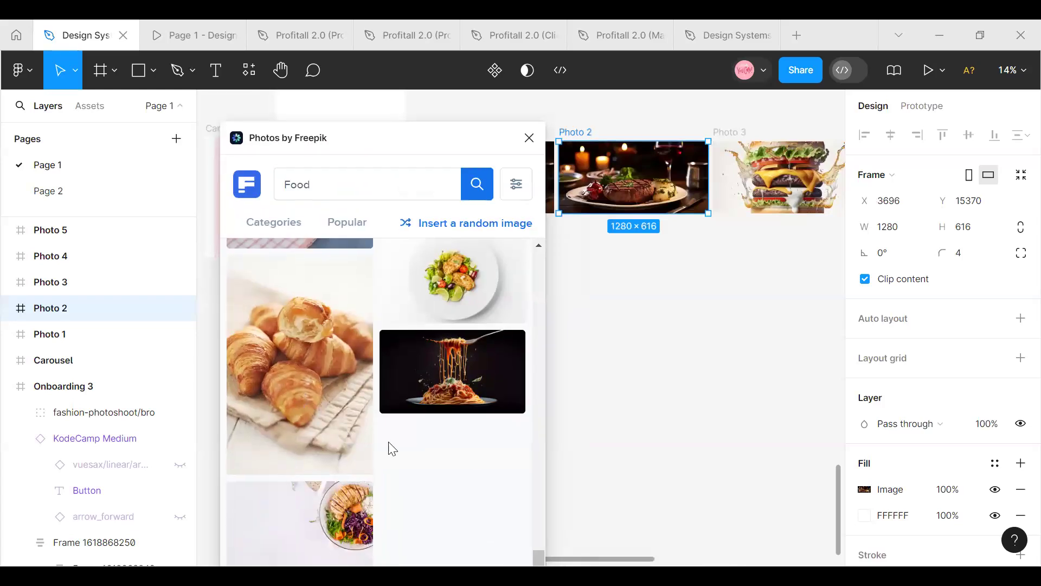
scroll(392, 434, "up", 3)
scroll(395, 436, "up", 5)
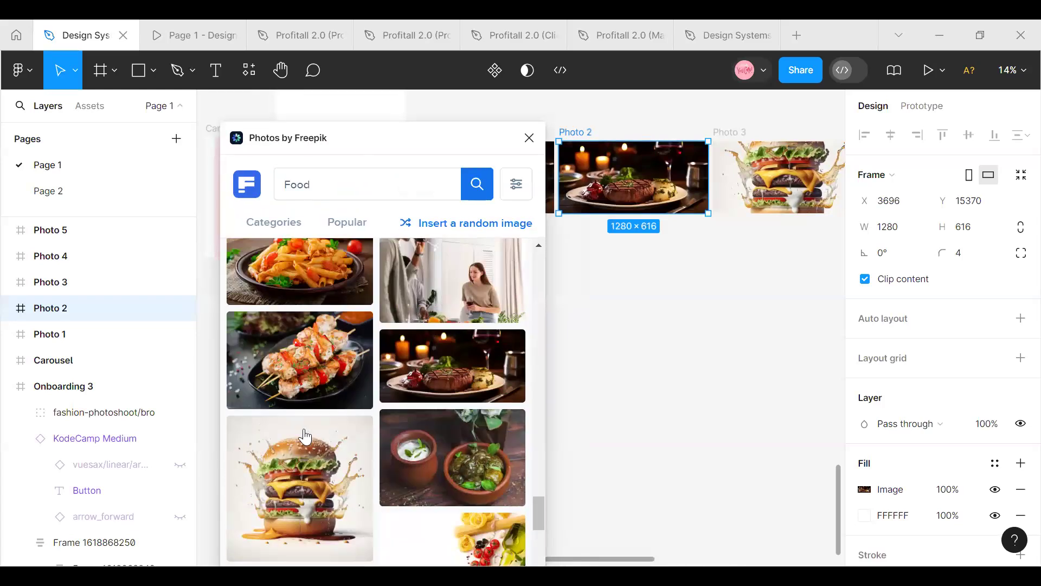
scroll(361, 401, "up", 5)
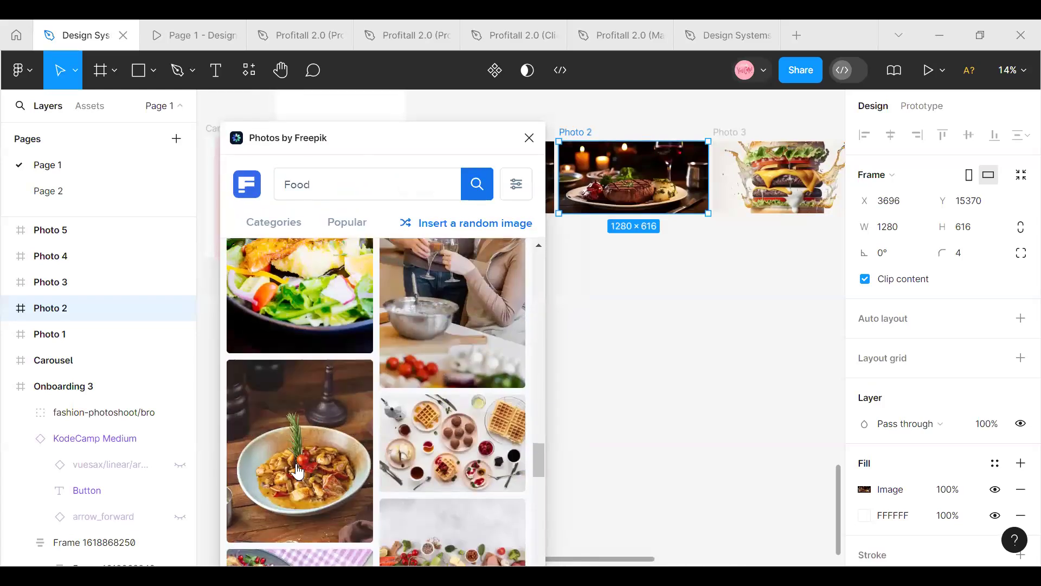
left_click(296, 464)
left_click(300, 450)
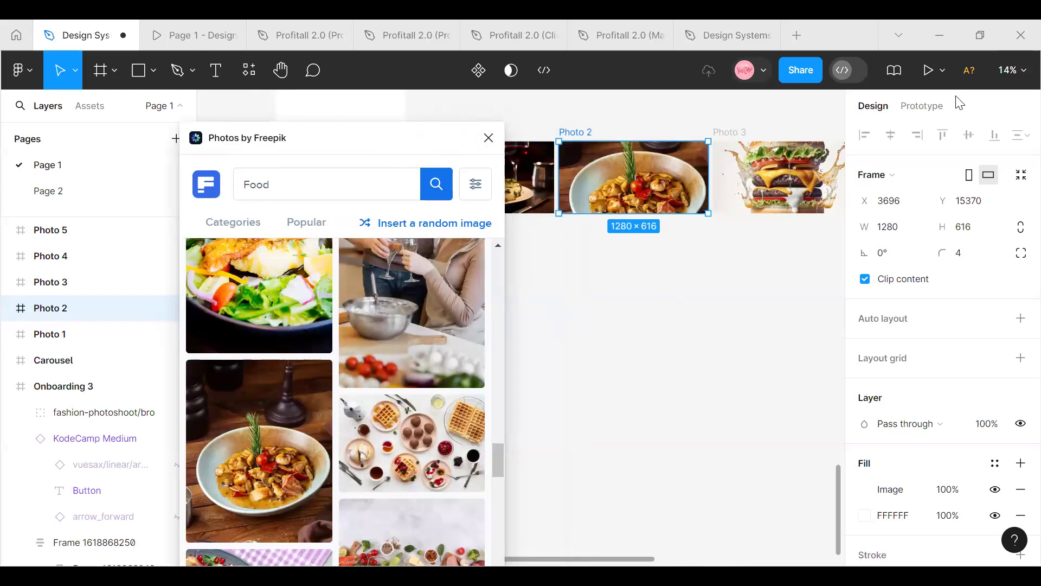
Close the Photos by Freepik plugin and deselect the Photo 2 frame
scroll(630, 353, "down", 5)
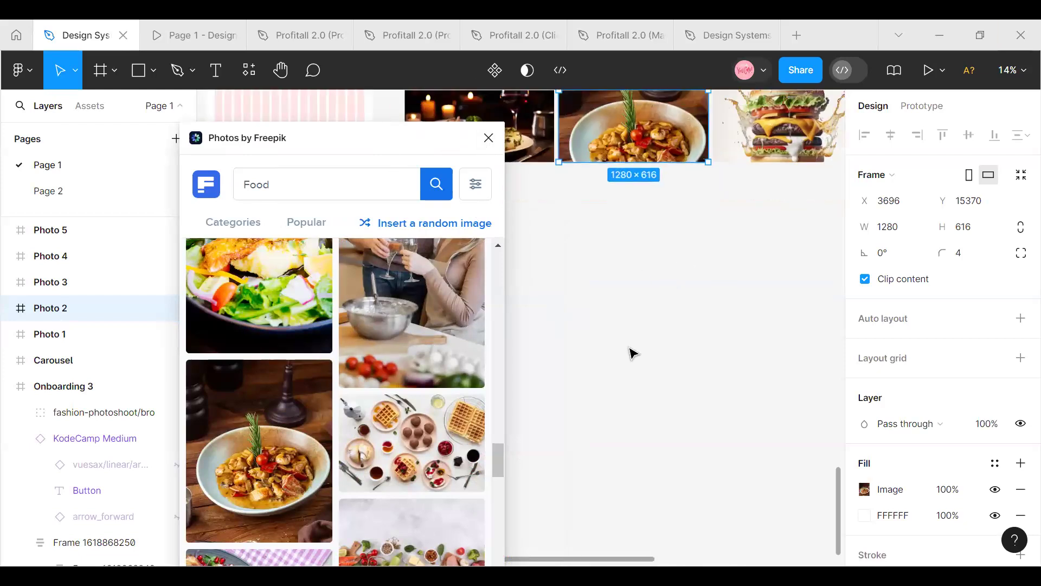
left_click(489, 138)
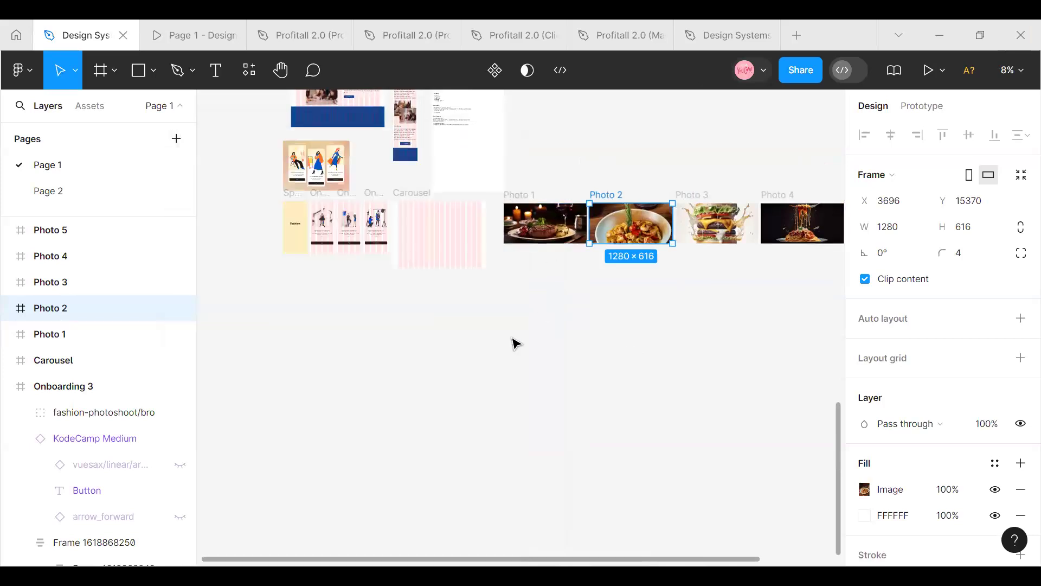
left_click(699, 425)
scroll(679, 417, "up", 3)
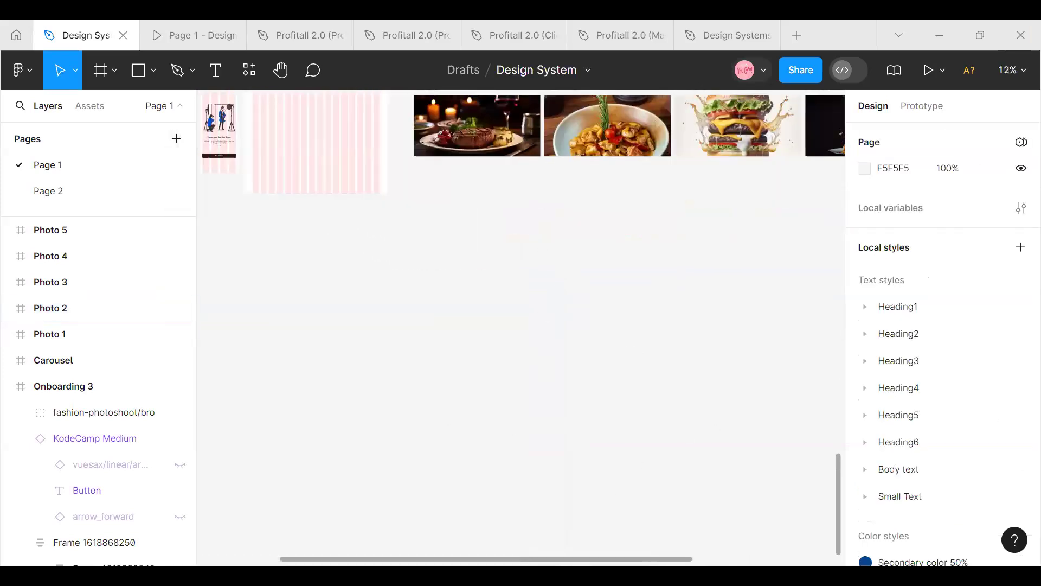
Group the five frames Photo 1 through Photo 5
scroll(521, 326, "right", 5)
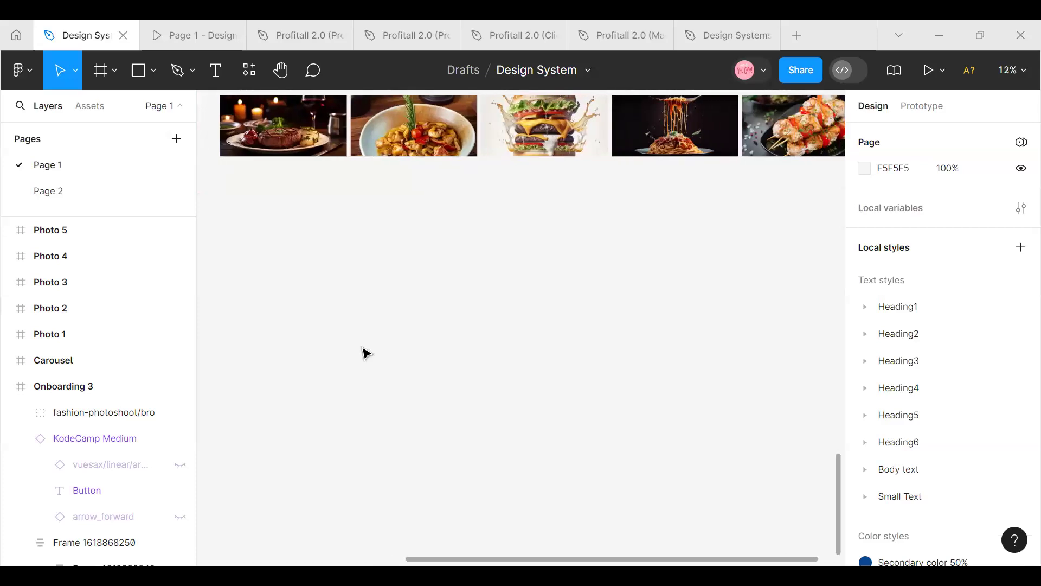
scroll(363, 353, "up", 4)
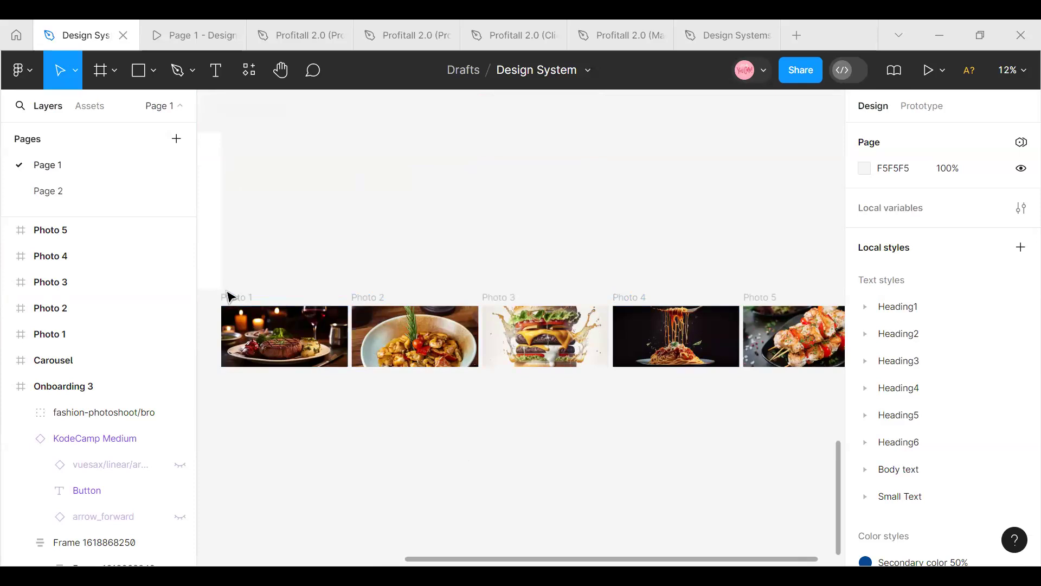
left_click_drag(227, 290, 765, 398)
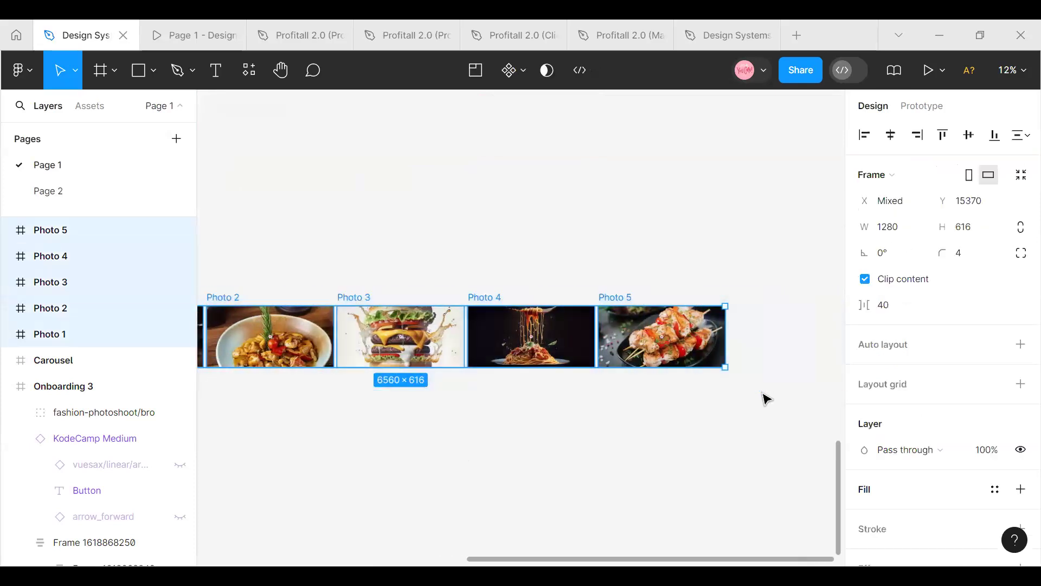
right_click(686, 347)
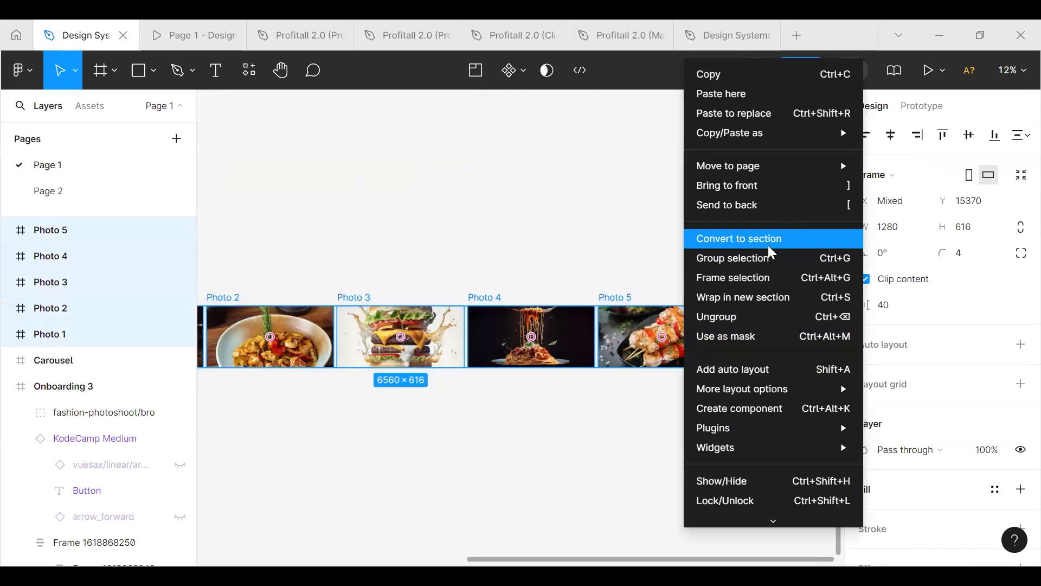
left_click(733, 258)
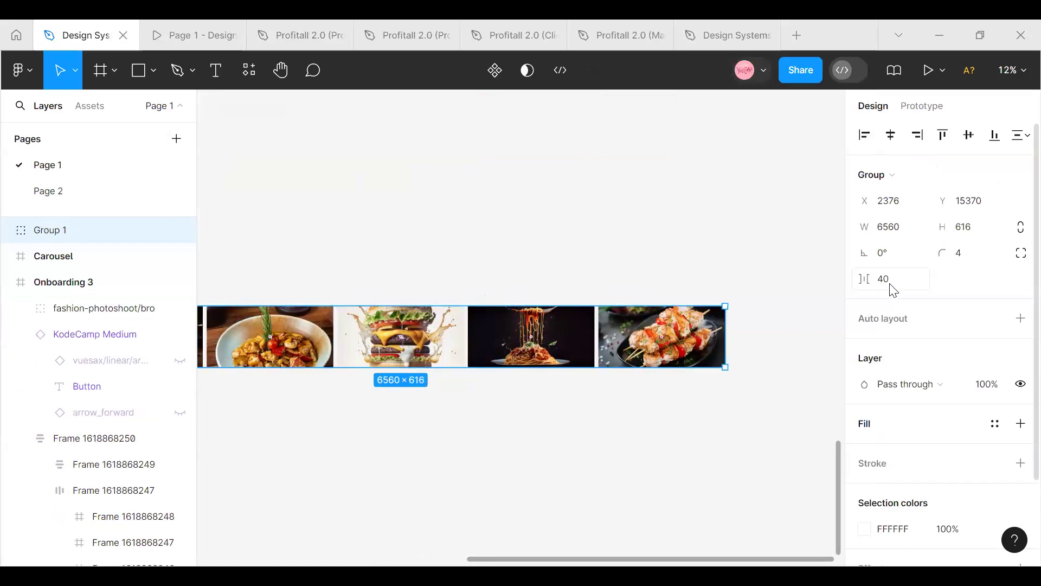
Inspect the column settings of the Carousel frame's Desktop grid by detaching the style, and reapply the Desktop grid style
scroll(666, 498, "left", 5)
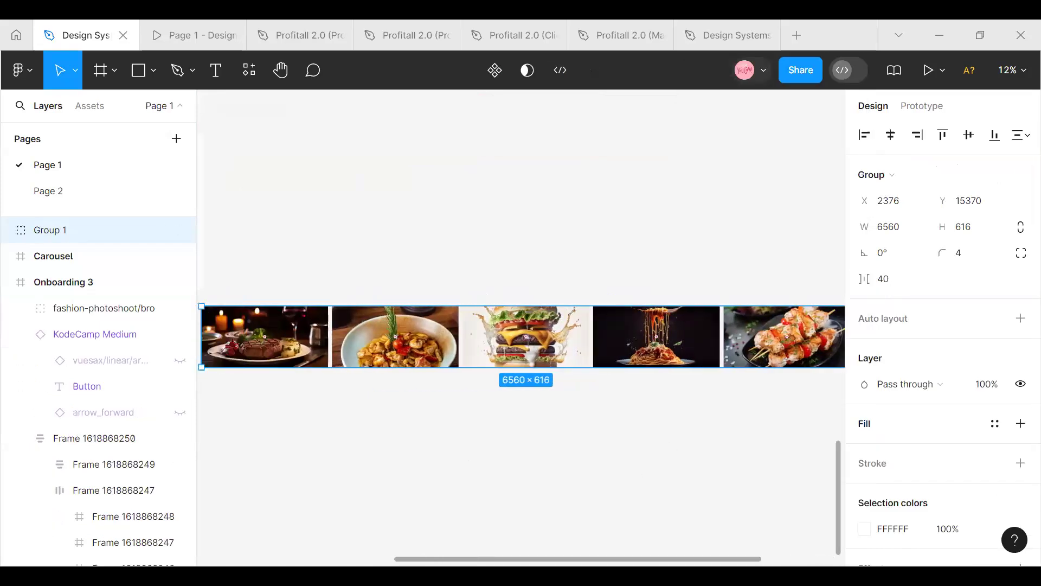
left_click(314, 322)
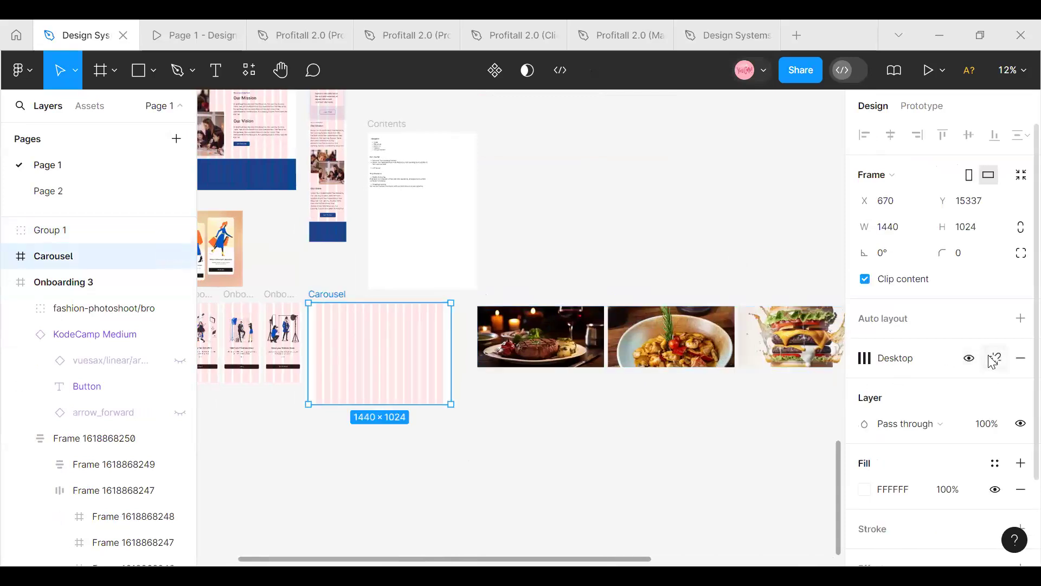
left_click(995, 358)
left_click(865, 386)
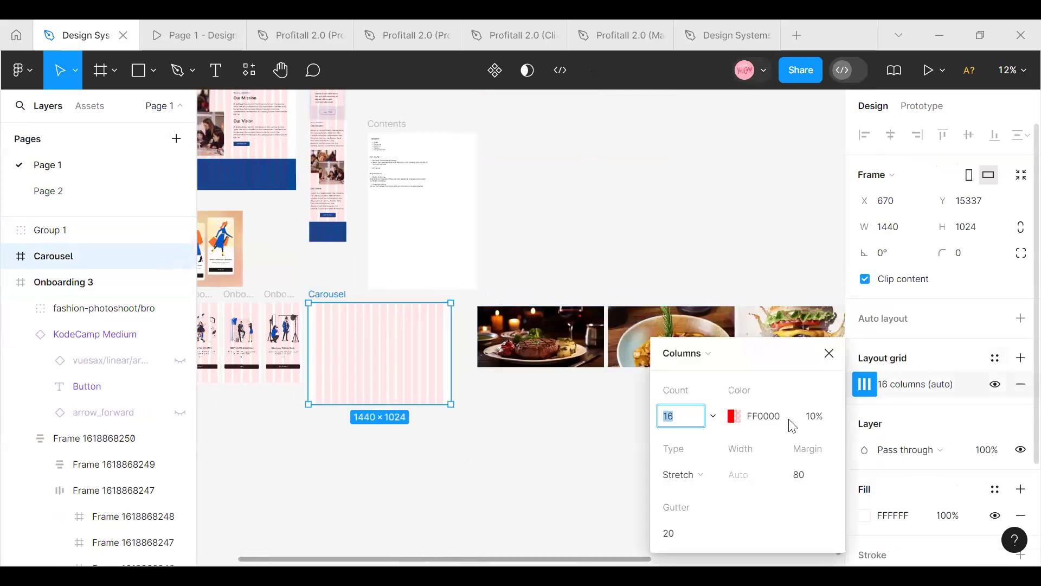
left_click(832, 355)
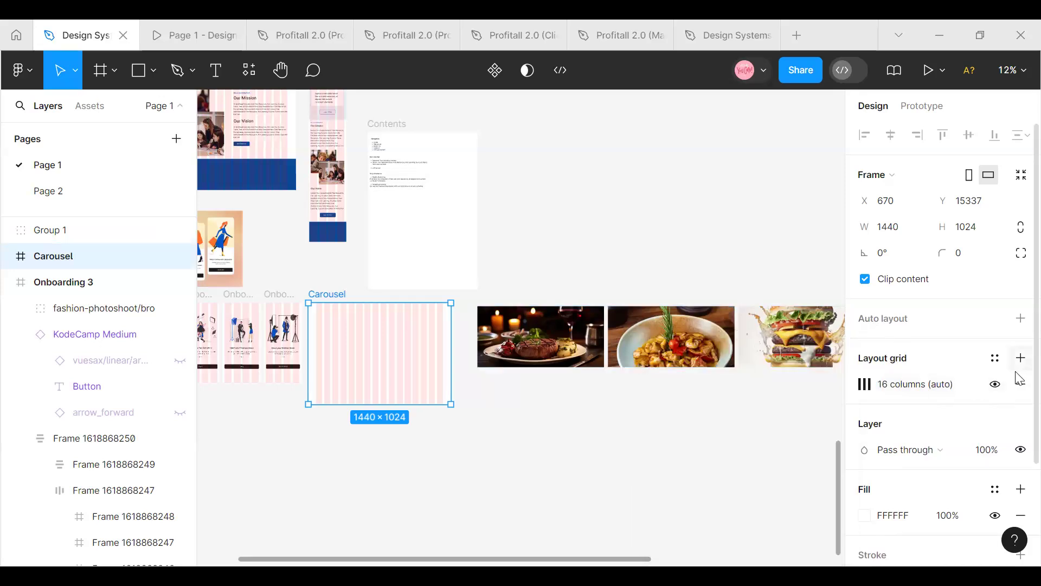
left_click(995, 357)
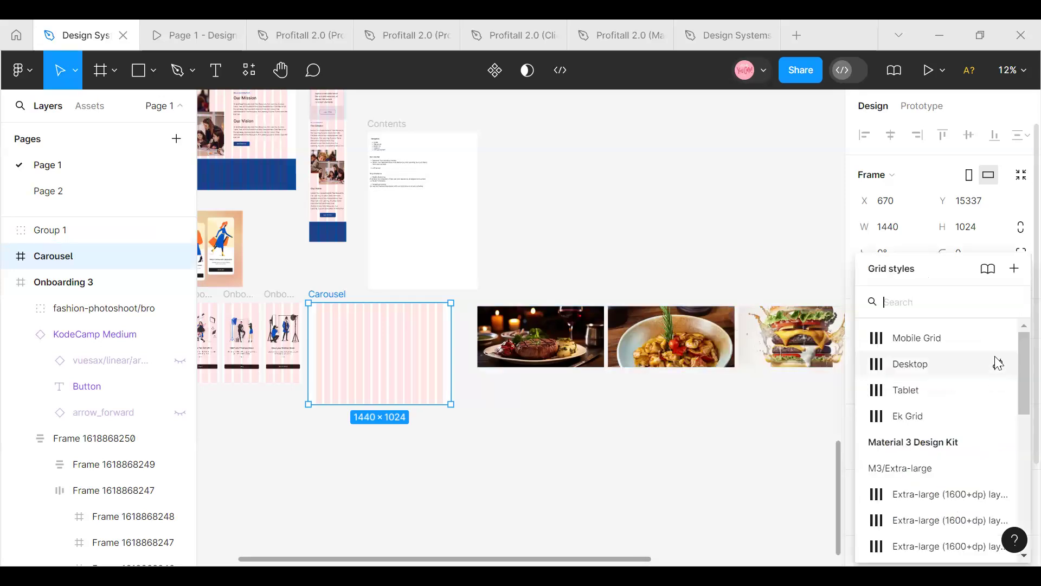
left_click(959, 366)
left_click(514, 302)
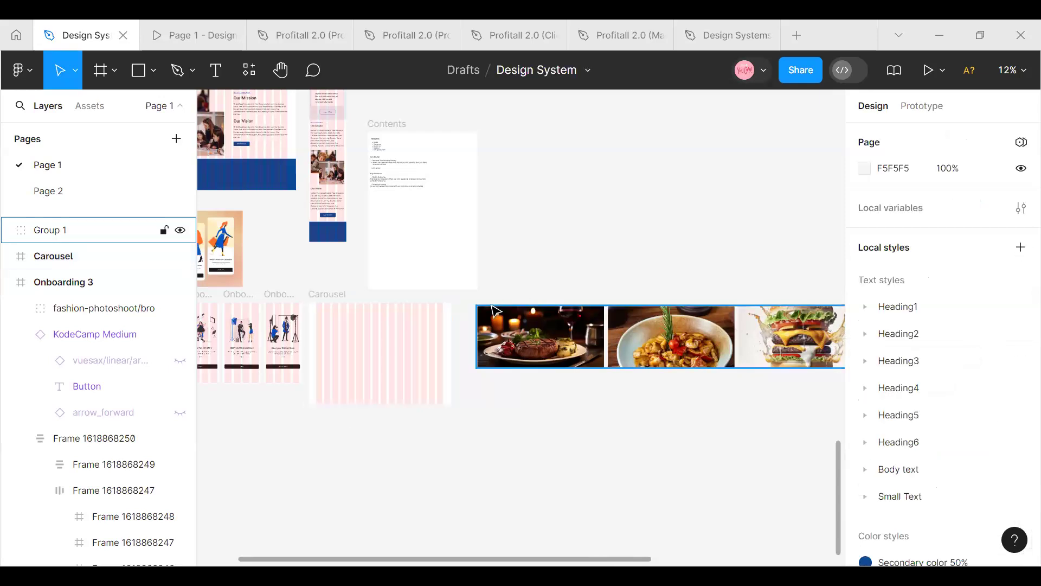
Set the horizontal spacing between the photos in the photo group to 80
left_click(495, 311)
left_click(892, 280)
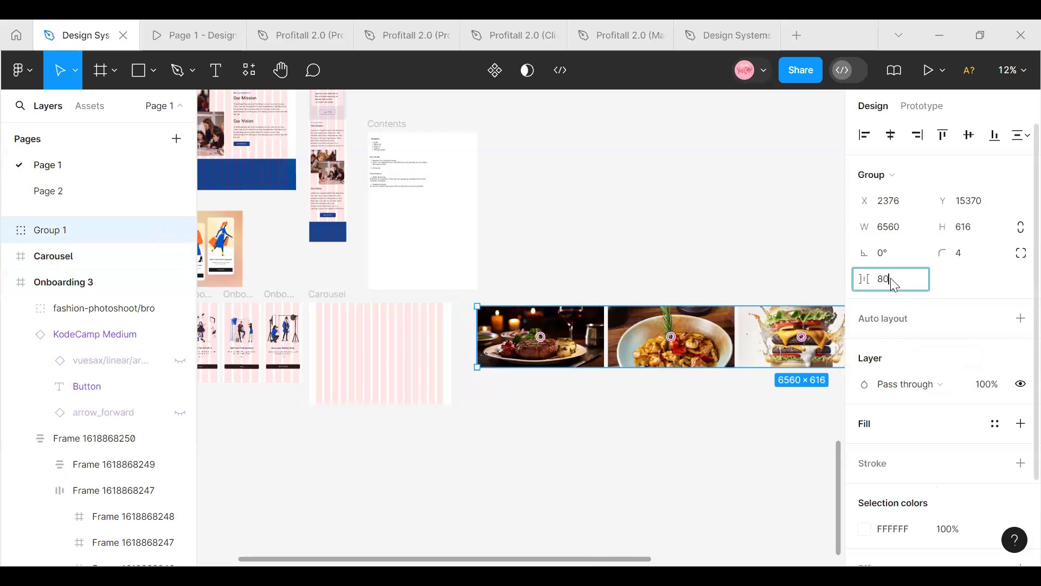
key("Return")
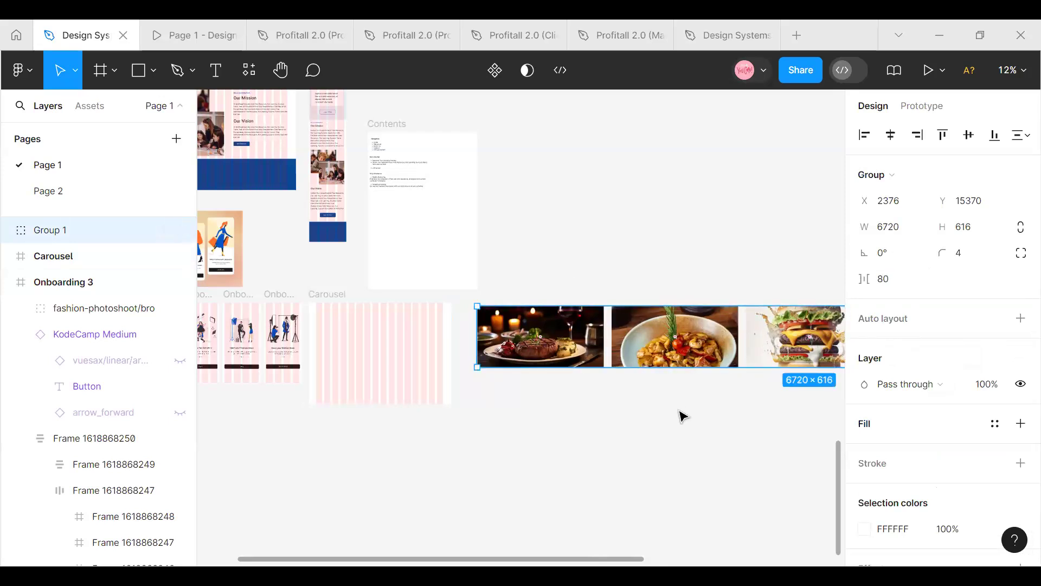
left_click(683, 417)
Move the photo group to the empty canvas below the Carousel and onboarding frames, at about X -824, Y 17032
mouse_move(565, 345)
left_mouse_down()
mouse_move(545, 341)
mouse_move(557, 341)
left_mouse_up()
left_click(570, 380)
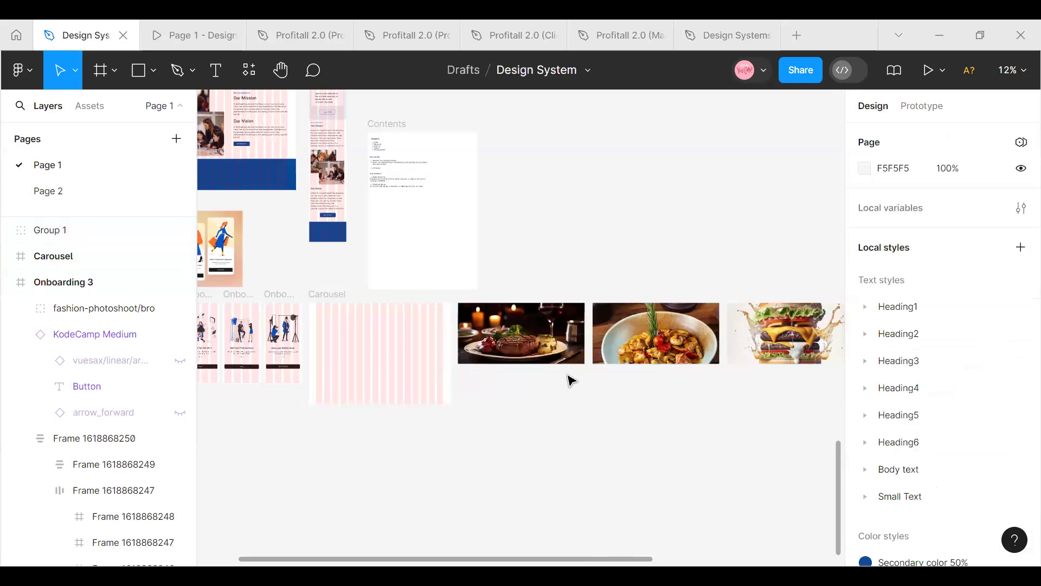
left_click(574, 341)
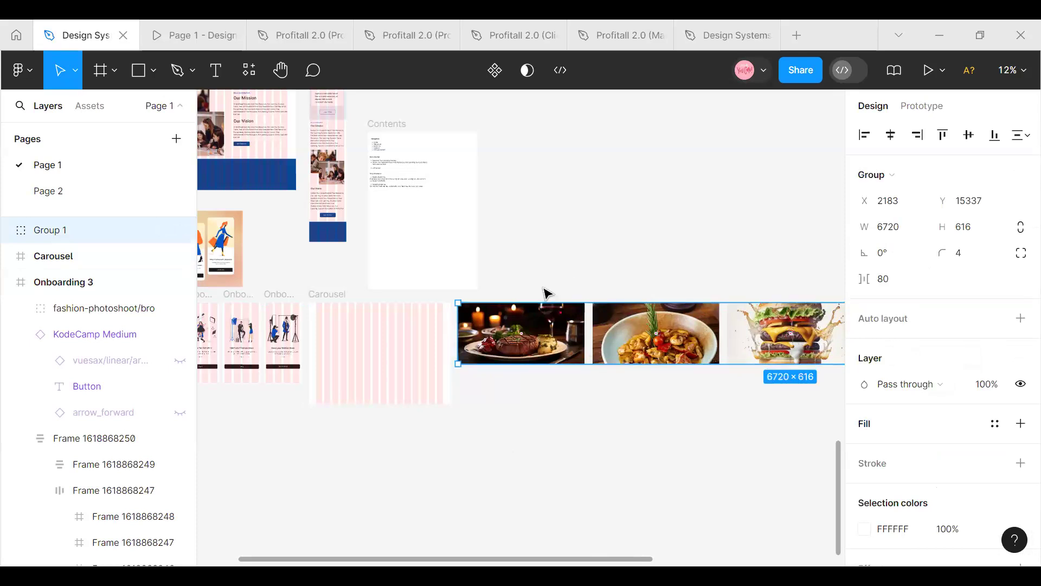
left_click(560, 436)
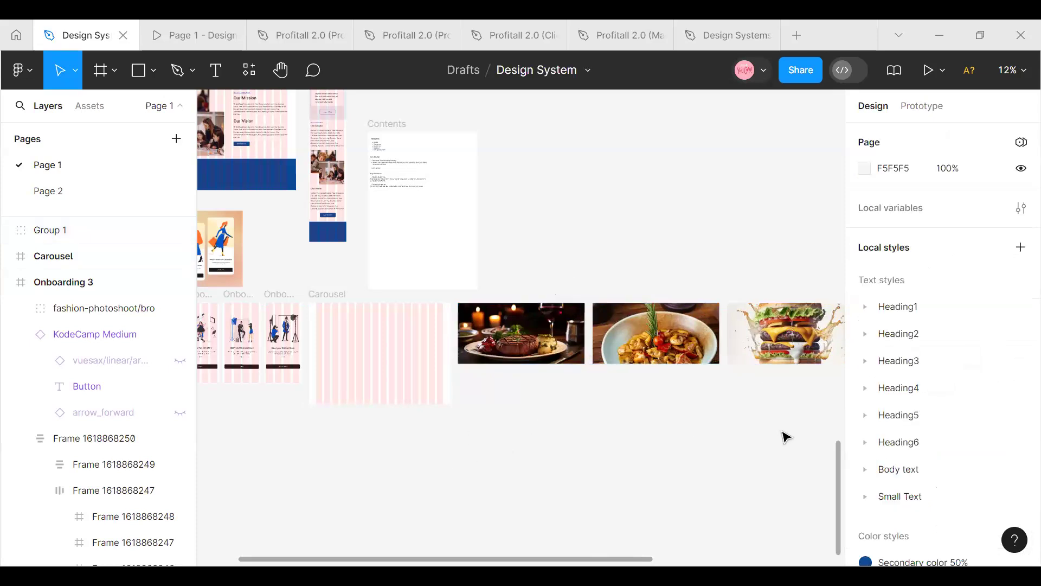
left_click(541, 318)
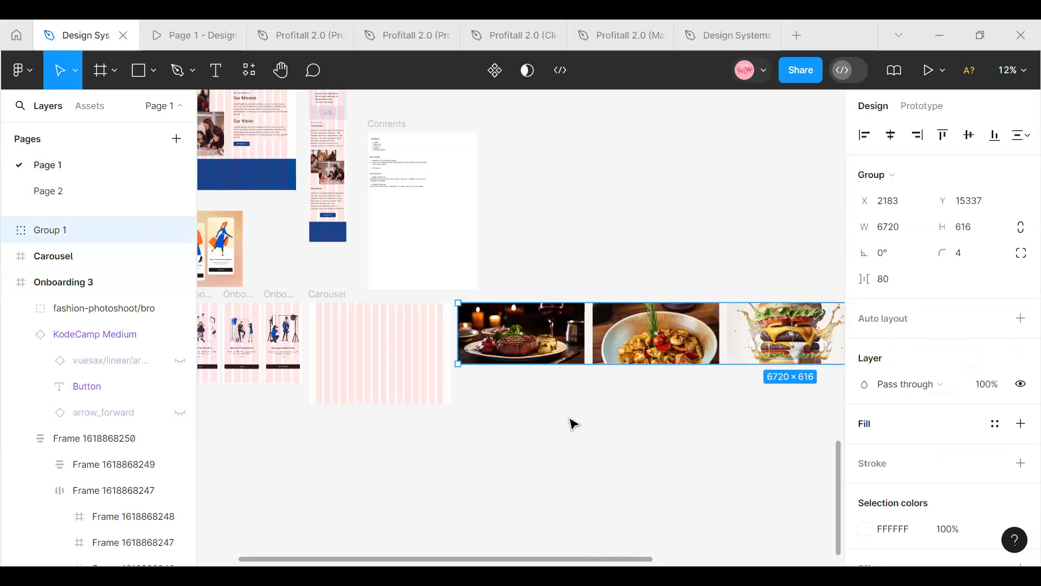
scroll(570, 423, "down", 3)
left_click_drag(585, 326, 438, 418)
scroll(456, 442, "up", 4)
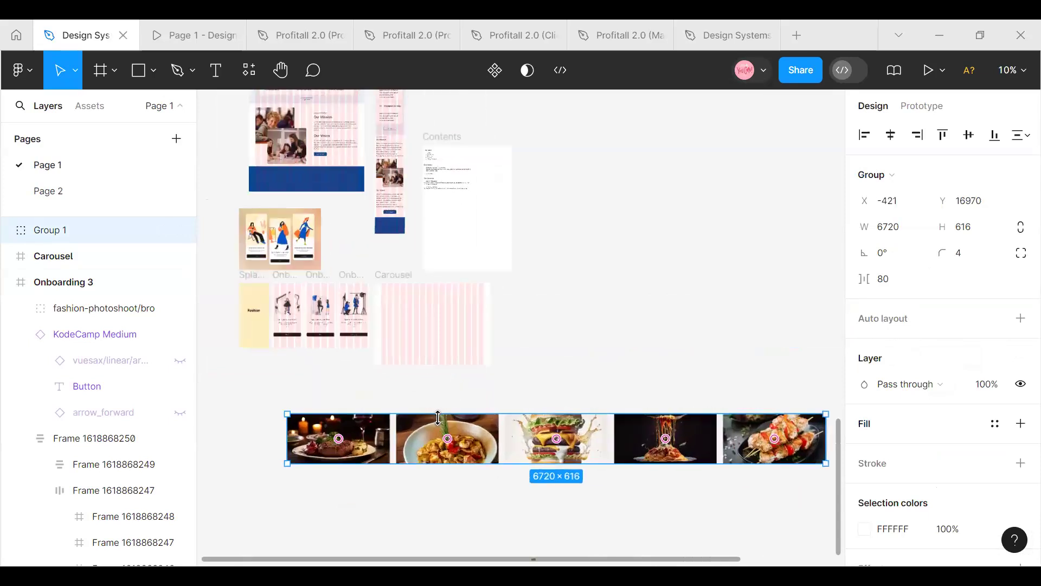
left_click_drag(460, 449, 427, 460)
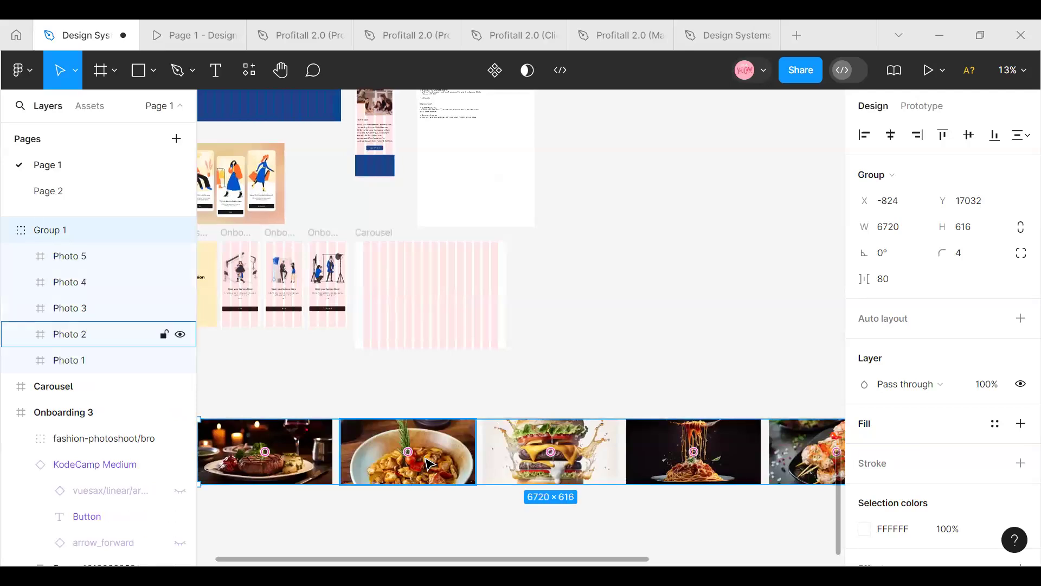
key("Escape")
scroll(434, 460, "down", 2)
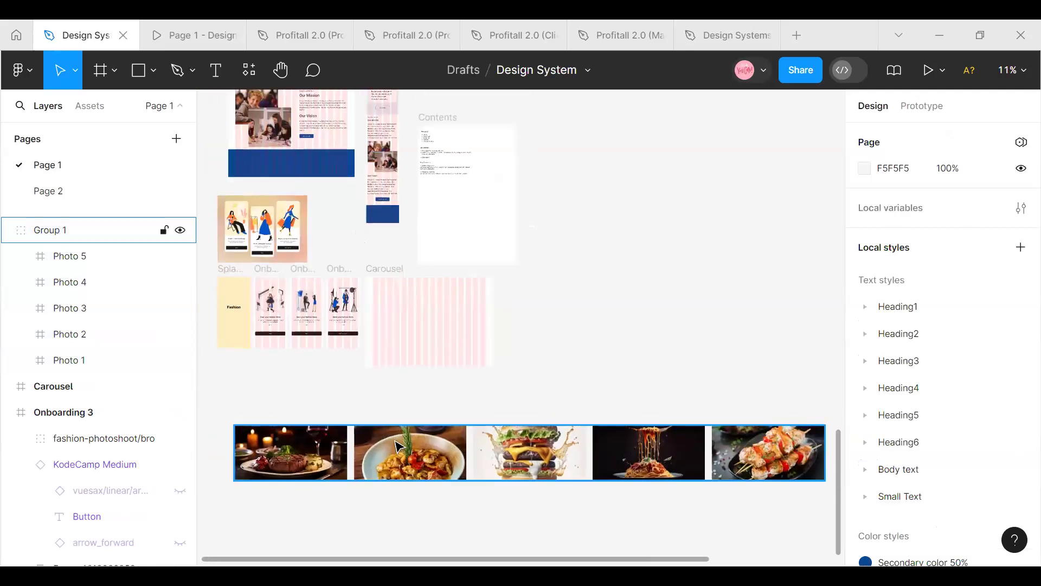
Wrap the photo group in a frame and rename that frame Food Photo
left_click(359, 429)
right_click(299, 442)
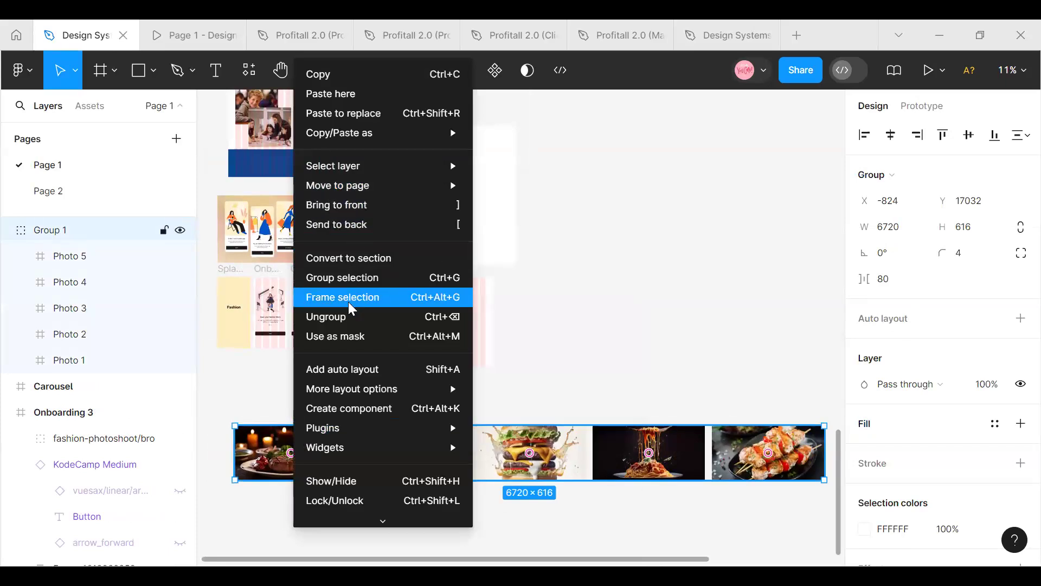
left_click(350, 304)
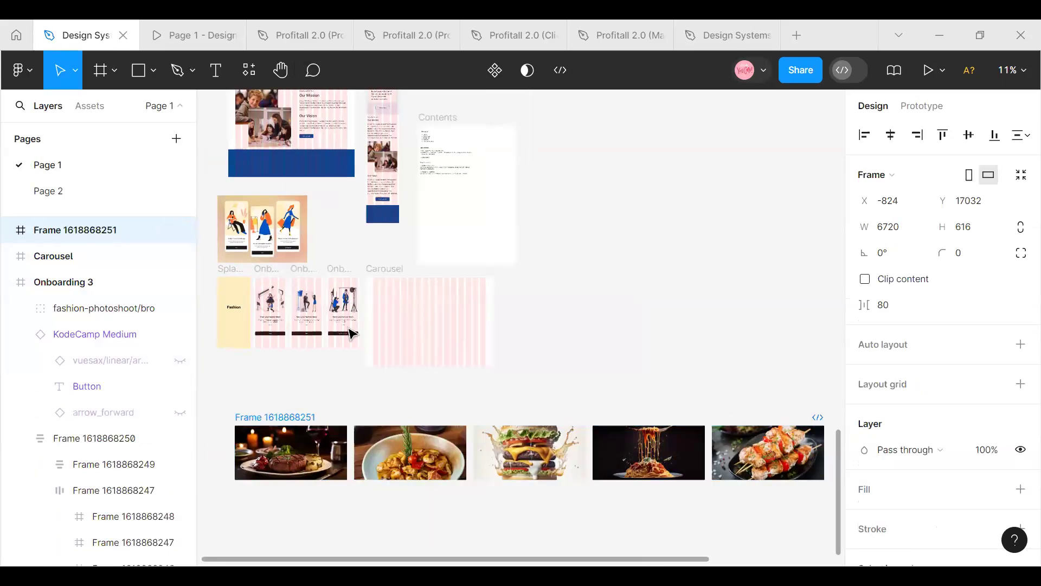
double_click(299, 417)
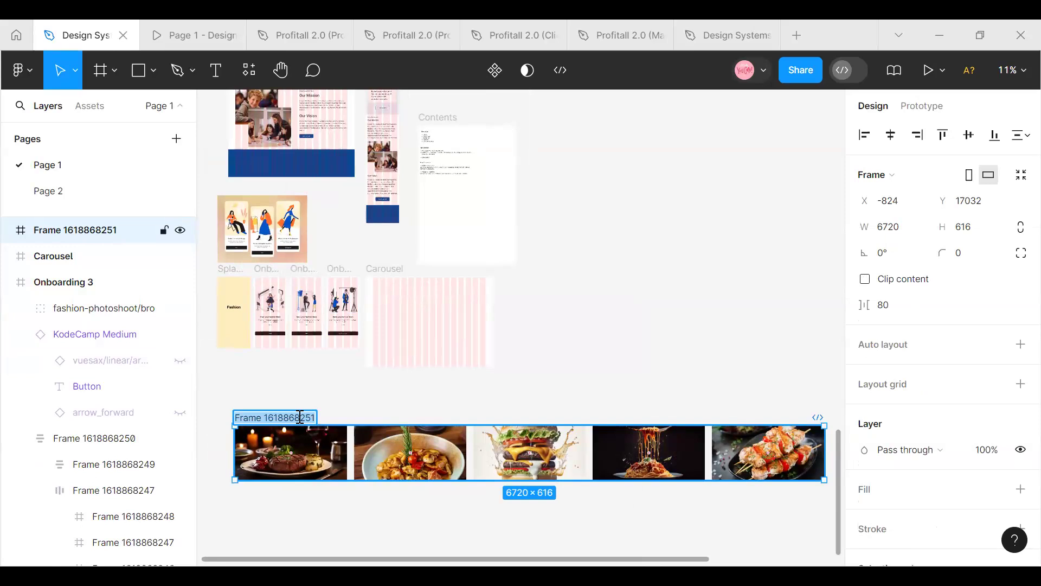
key("BackSpace")
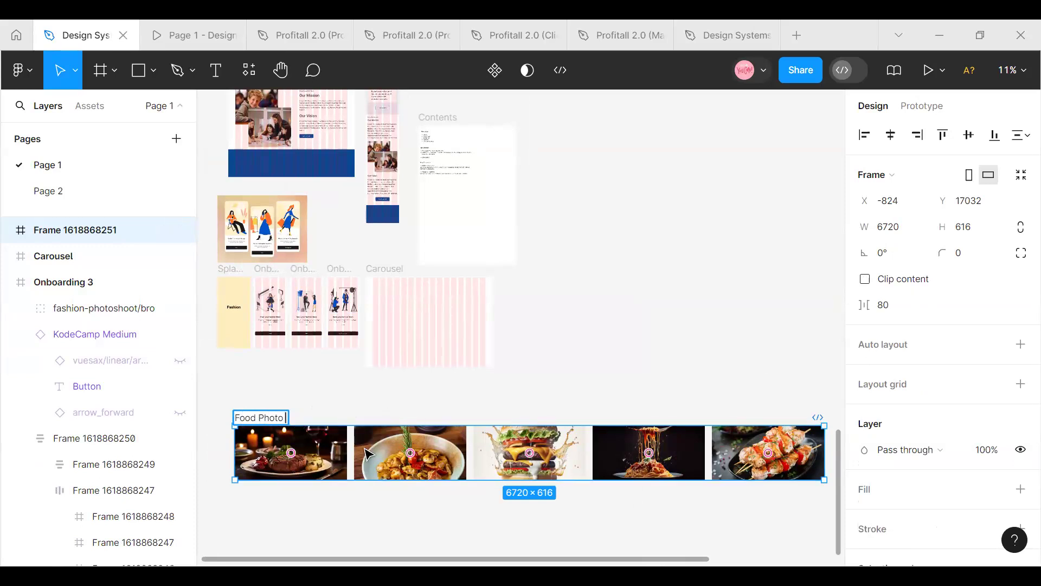
Position the Food Photo frame just below the onboarding screens, with its content clipped and its width narrowed to 1280 around Photo 1
left_click_drag(613, 400, 561, 404)
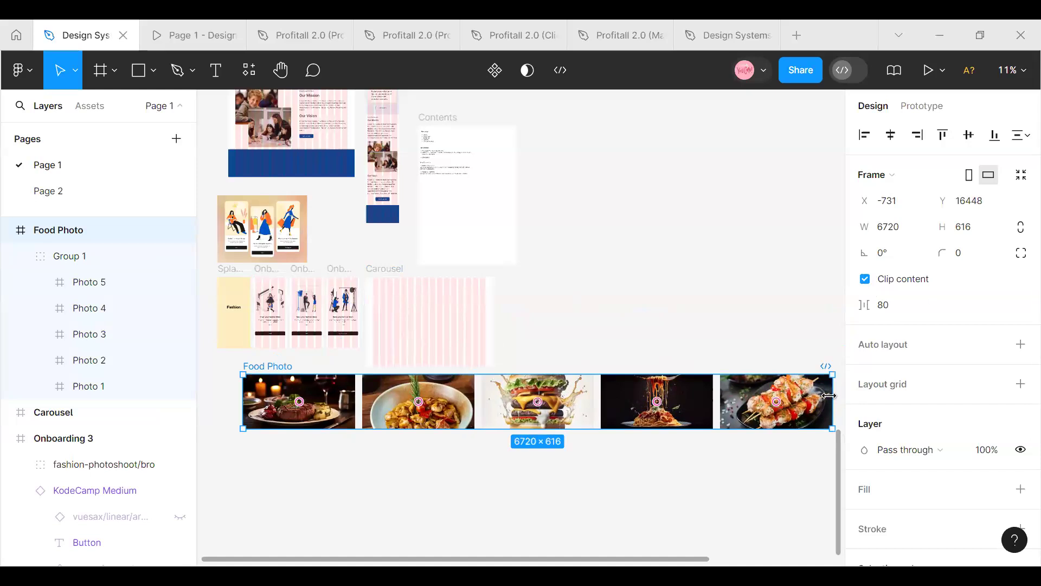
left_click_drag(811, 395, 357, 418)
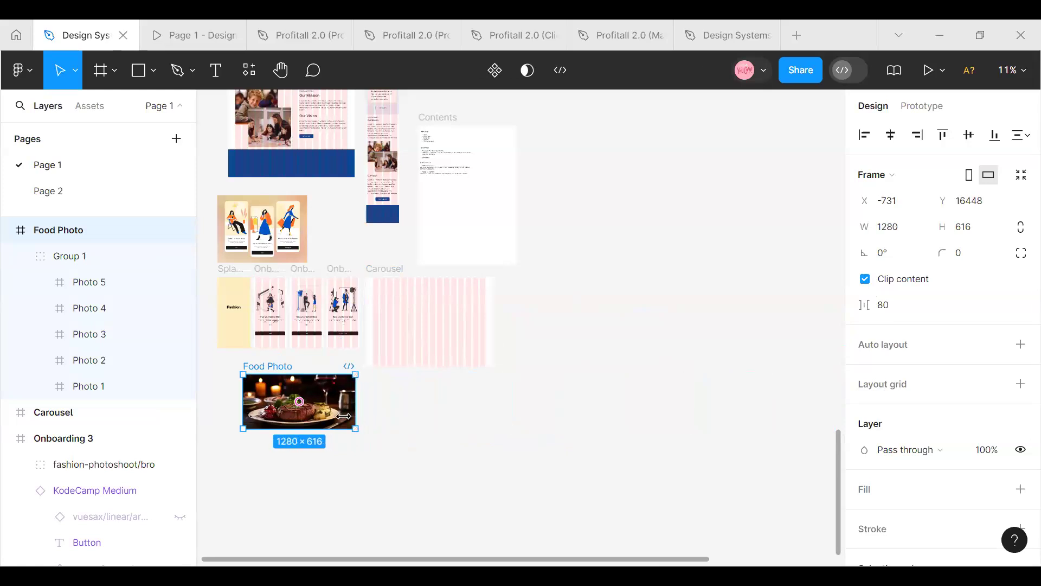
scroll(342, 420, "up", 5)
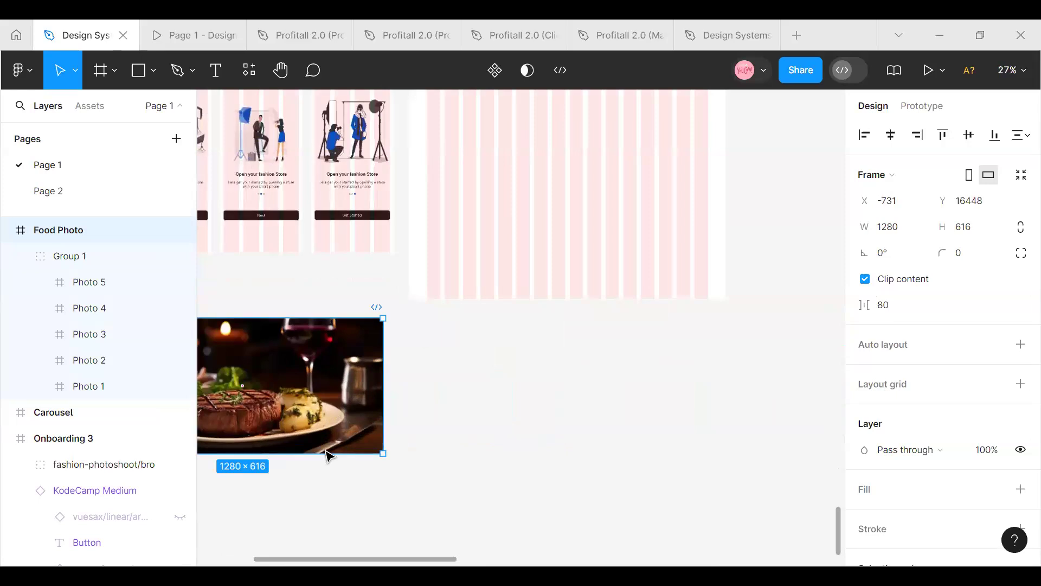
scroll(380, 524, "left", 5)
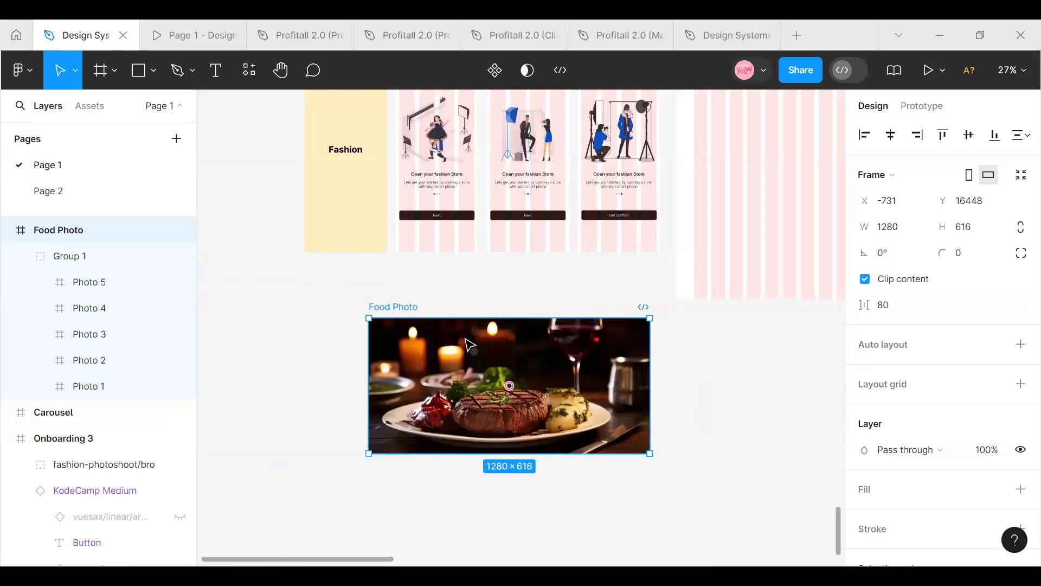
left_click_drag(421, 374, 406, 373)
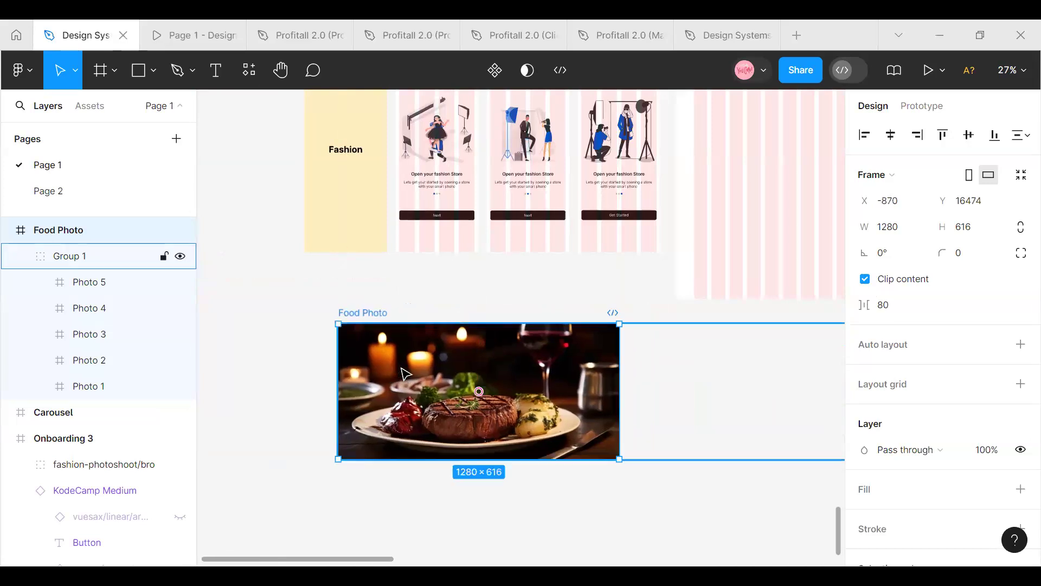
Duplicate the Food Photo frame and place the copy directly beneath the original
key("ctrl+d")
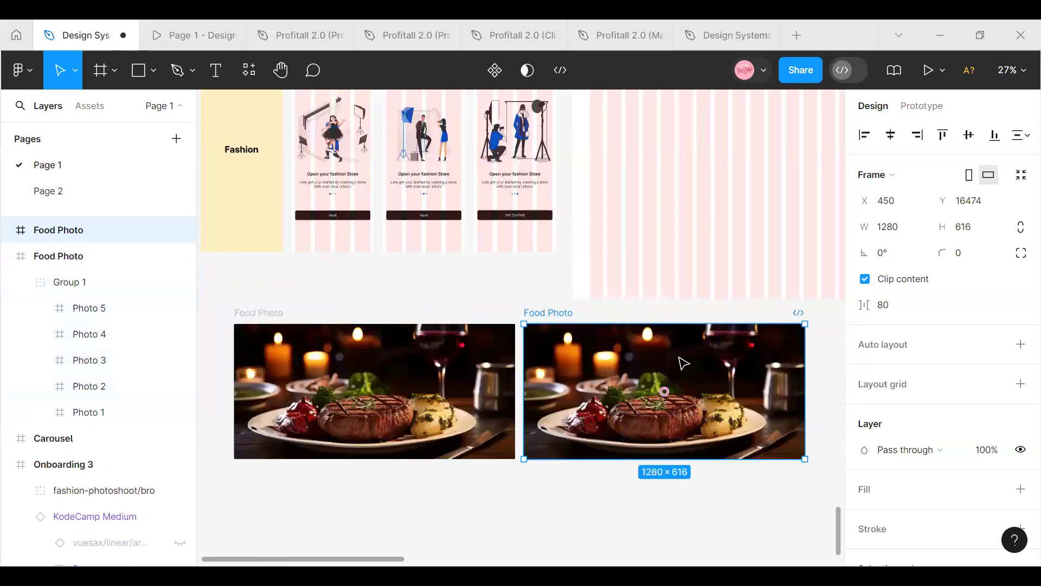
left_click_drag(665, 390, 364, 426)
scroll(372, 437, "down", 1)
scroll(374, 437, "up", 2)
scroll(371, 432, "up", 2)
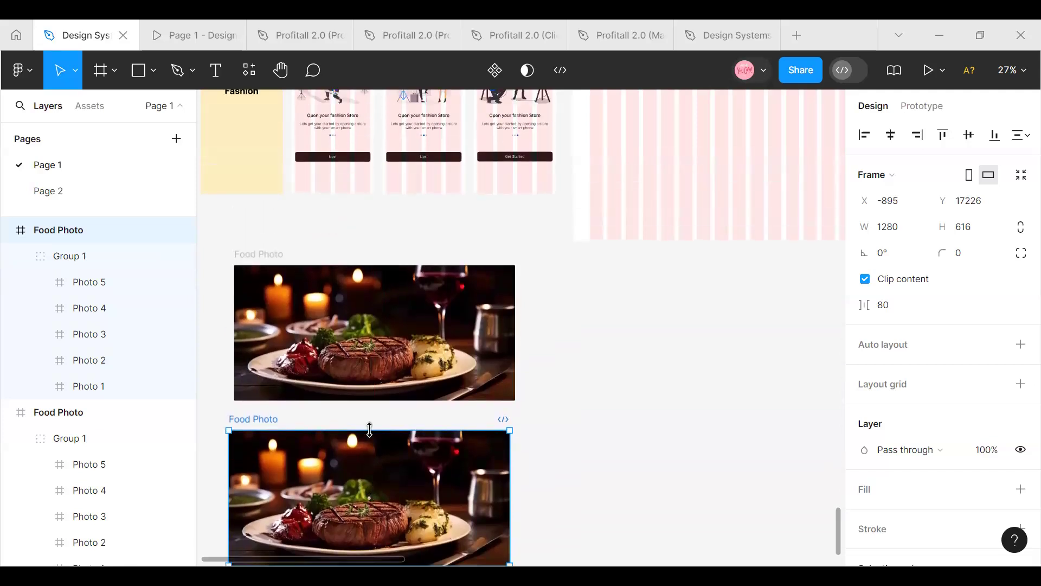
Shift the photo group inside the lower Food Photo frame left to about X -1365 so Photo 2 fills the frame
scroll(374, 437, "down", 3)
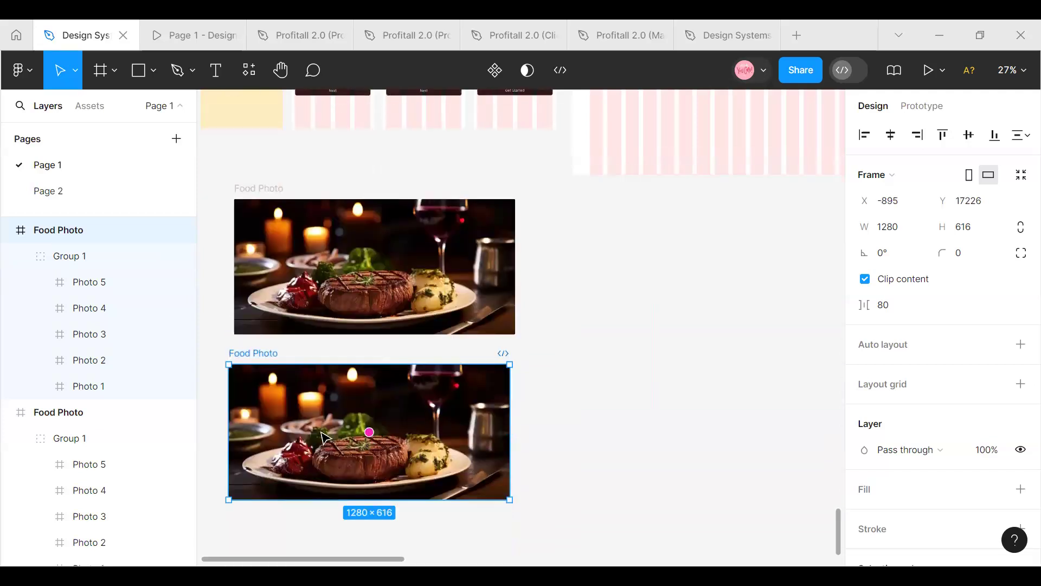
left_click(74, 263)
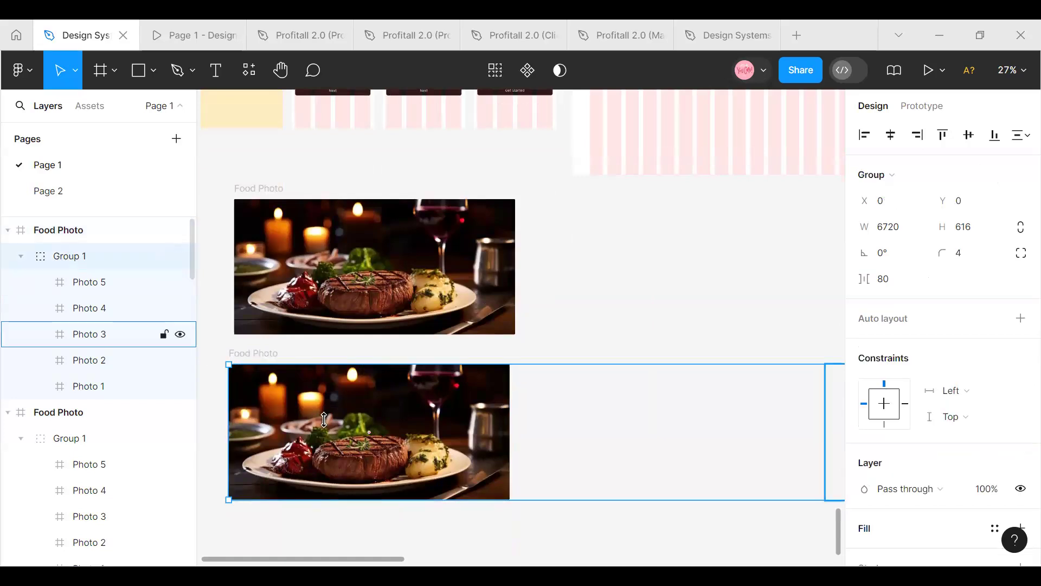
left_click_drag(314, 427, 246, 430)
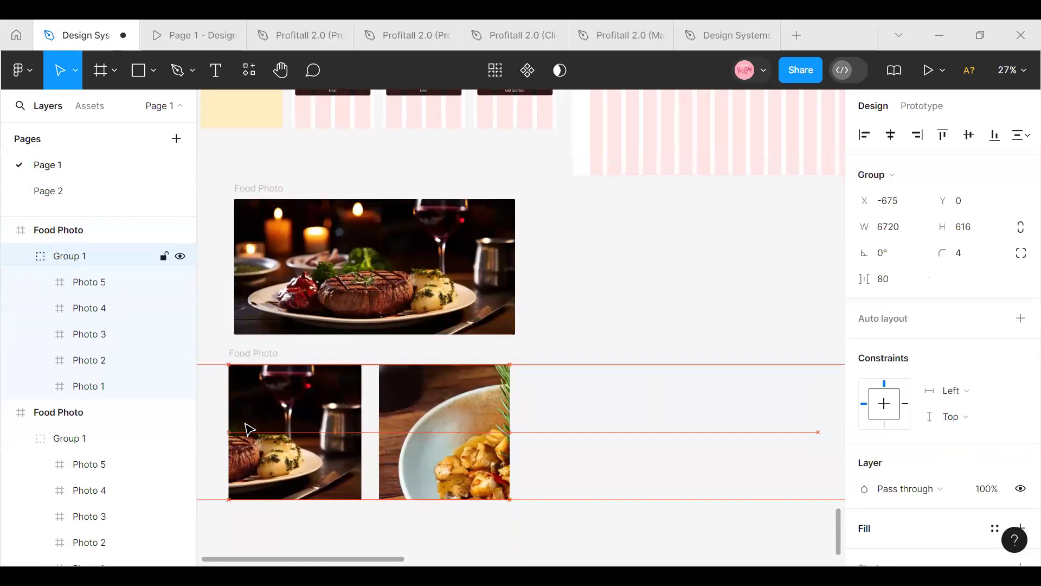
left_click_drag(332, 485, 330, 485)
left_click_drag(398, 446, 272, 448)
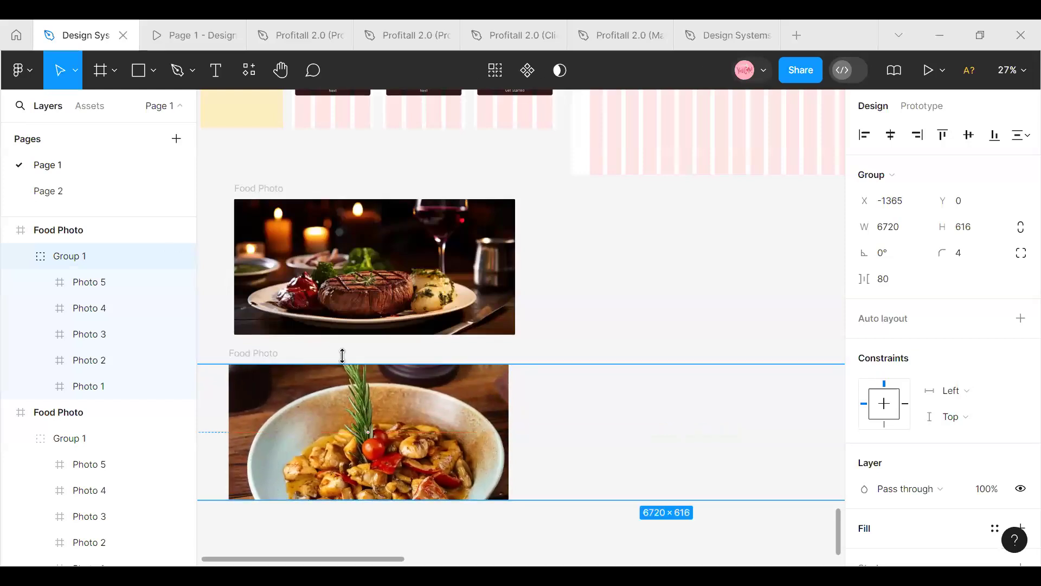
Nudge the photo group in the lower Food Photo frame left to X -1367 with clipping temporarily off, then restore clipping
left_click(247, 355)
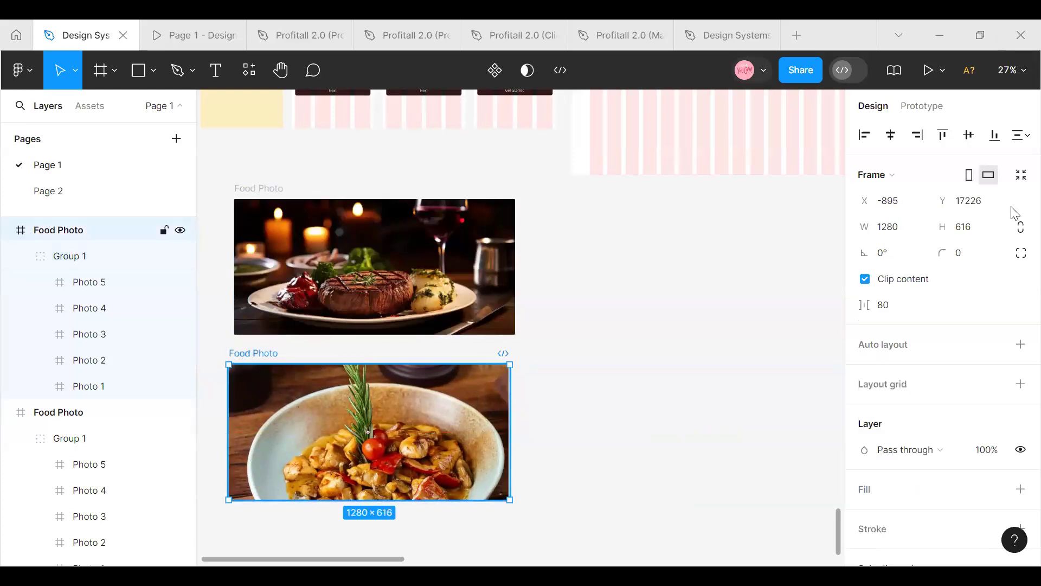
left_click(865, 279)
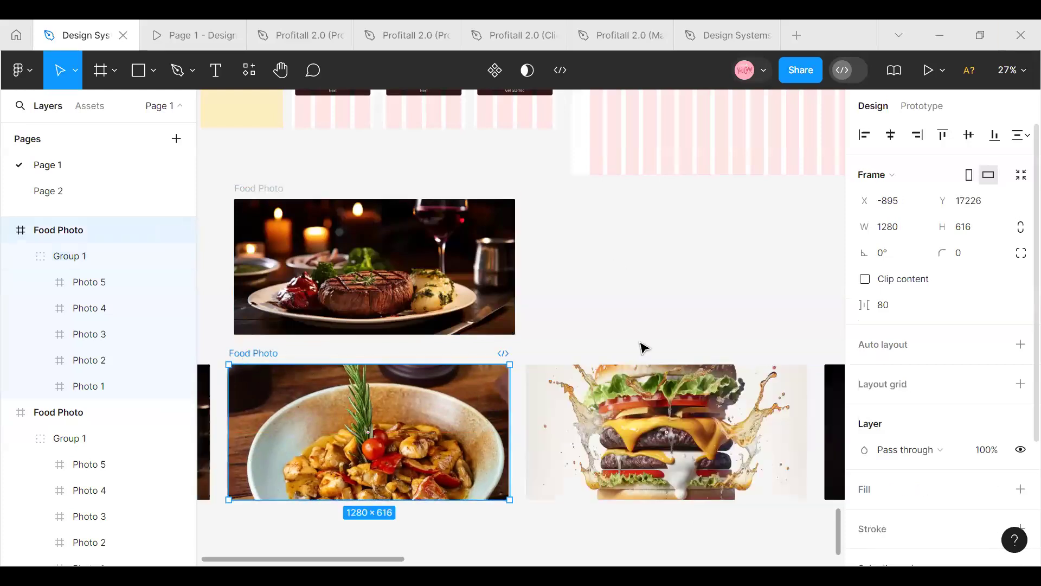
left_click(445, 409)
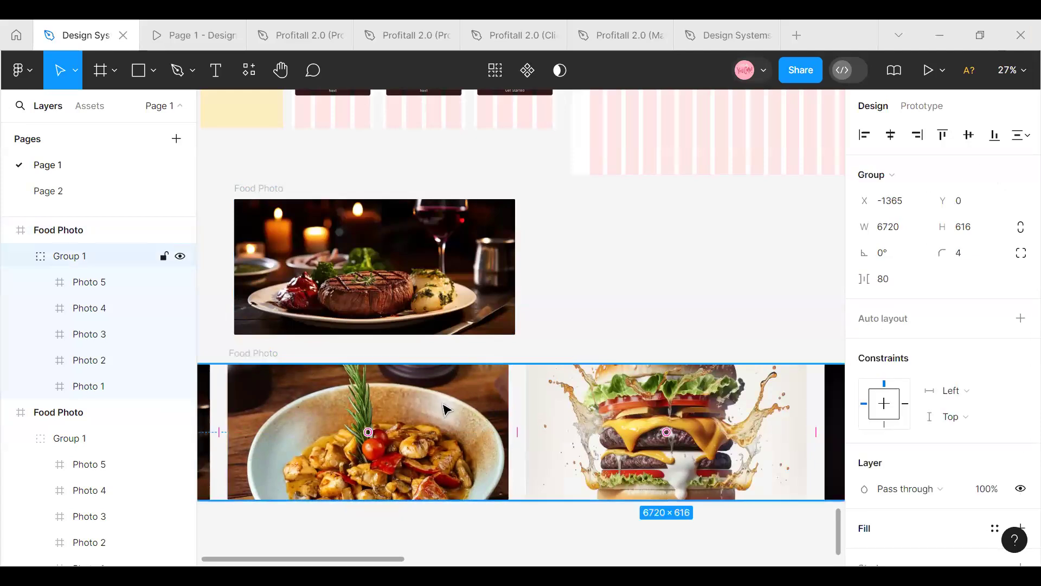
key("Left")
key("Left")
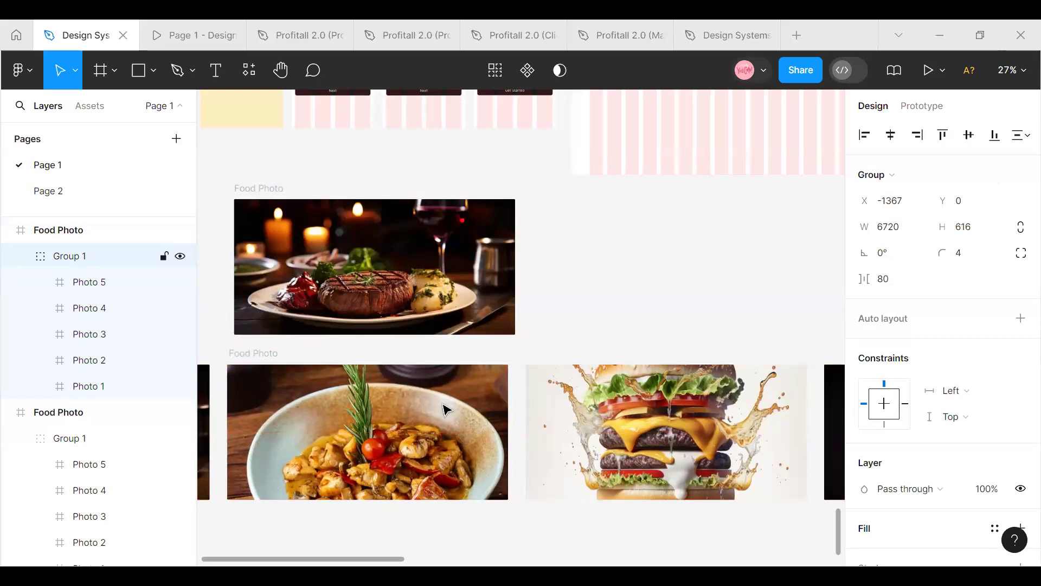
left_click(243, 354)
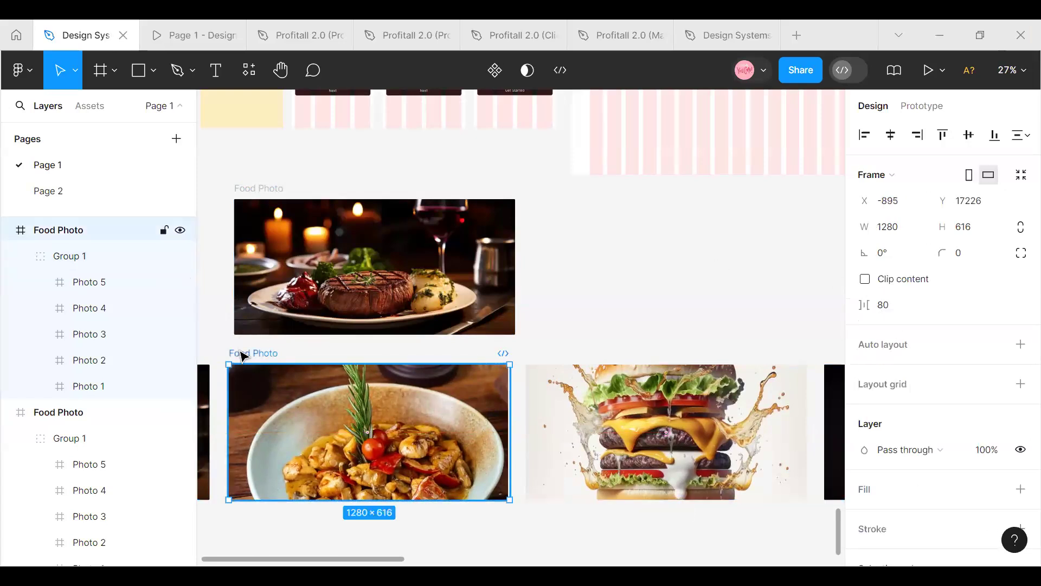
left_click(865, 279)
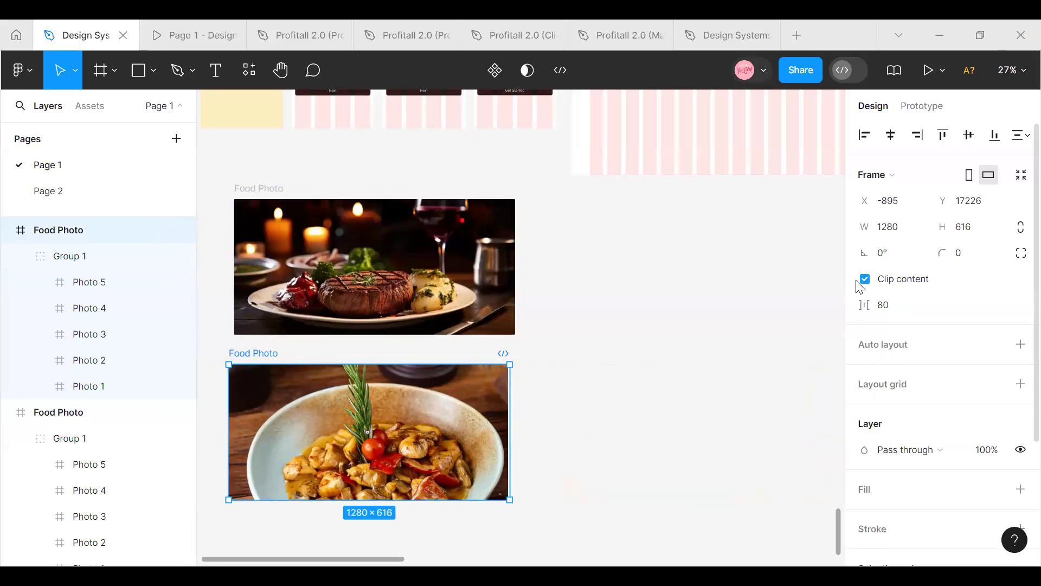
Place the frame showing Photo 2 level beside the original Food Photo frame and rename it Food Photo 2
left_click_drag(371, 420, 673, 240)
left_click_drag(702, 236, 648, 316)
left_click_drag(558, 474, 559, 473)
scroll(559, 474, "up", 3)
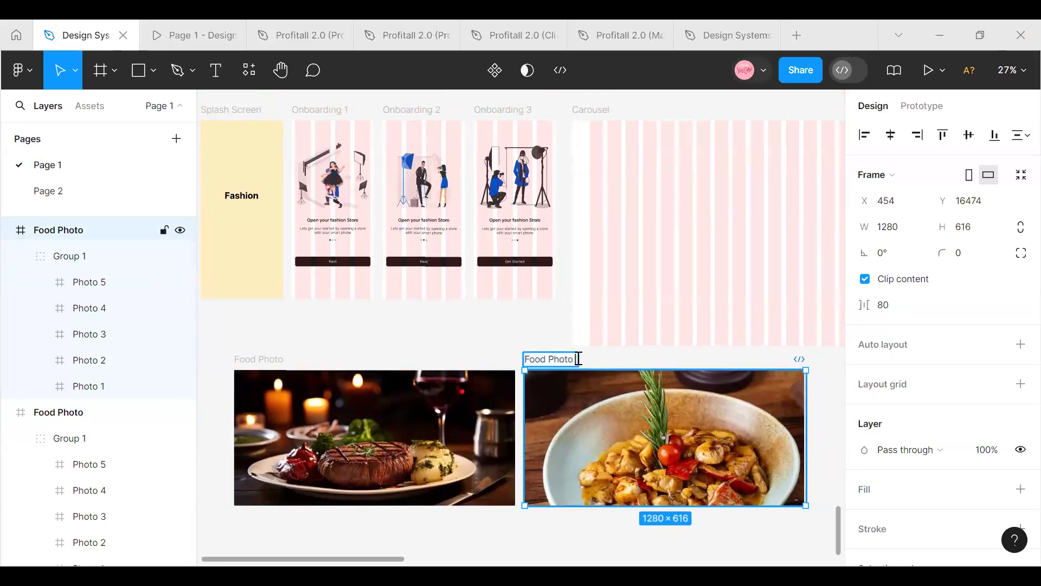
key("Return")
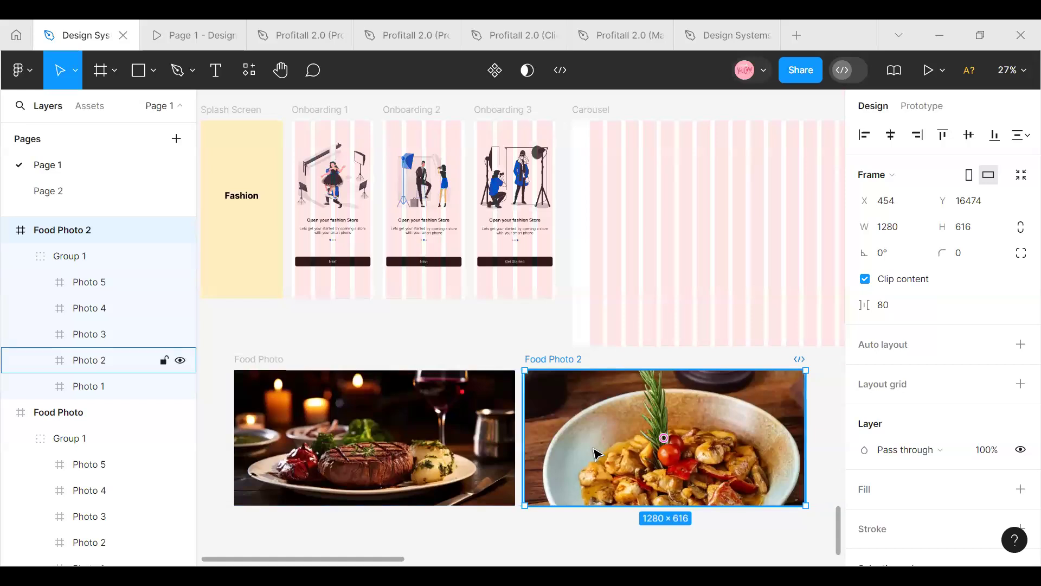
Duplicate Food Photo 2, place the copy below the row, and turn off the copy's content clipping
key("ctrl+d")
left_click_drag(598, 459, 353, 387)
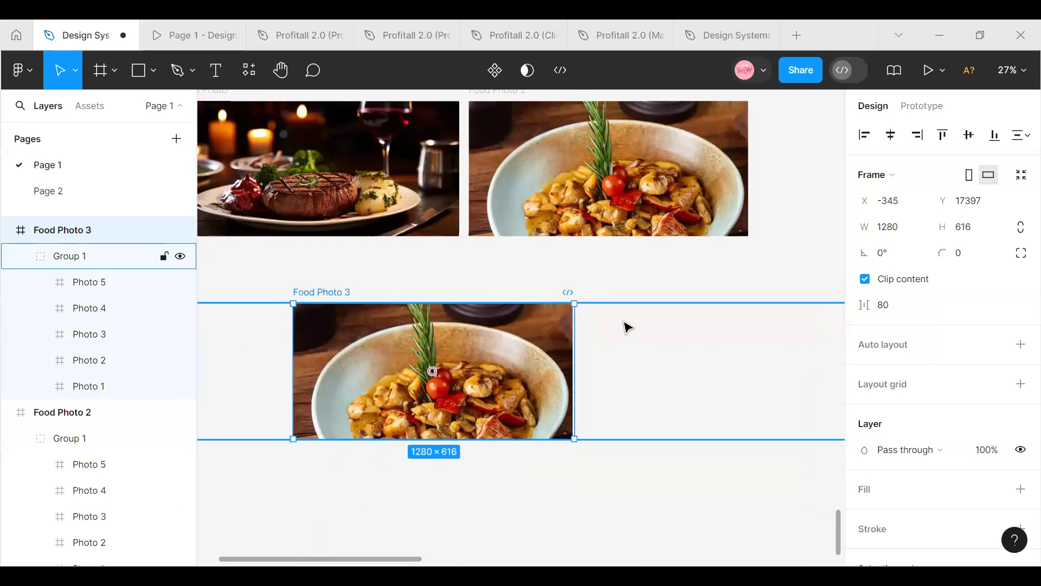
left_click(866, 280)
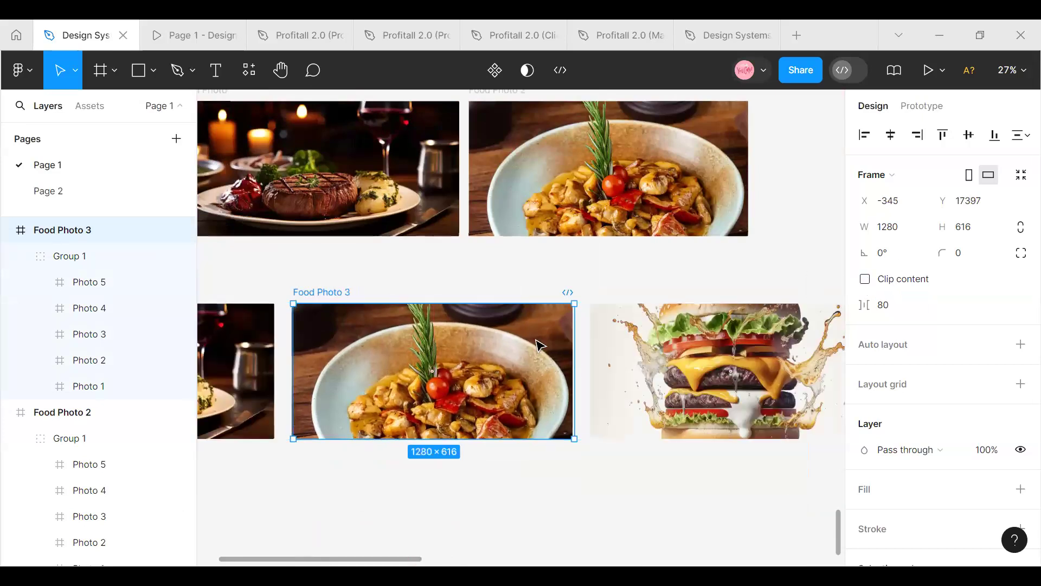
left_click(89, 259)
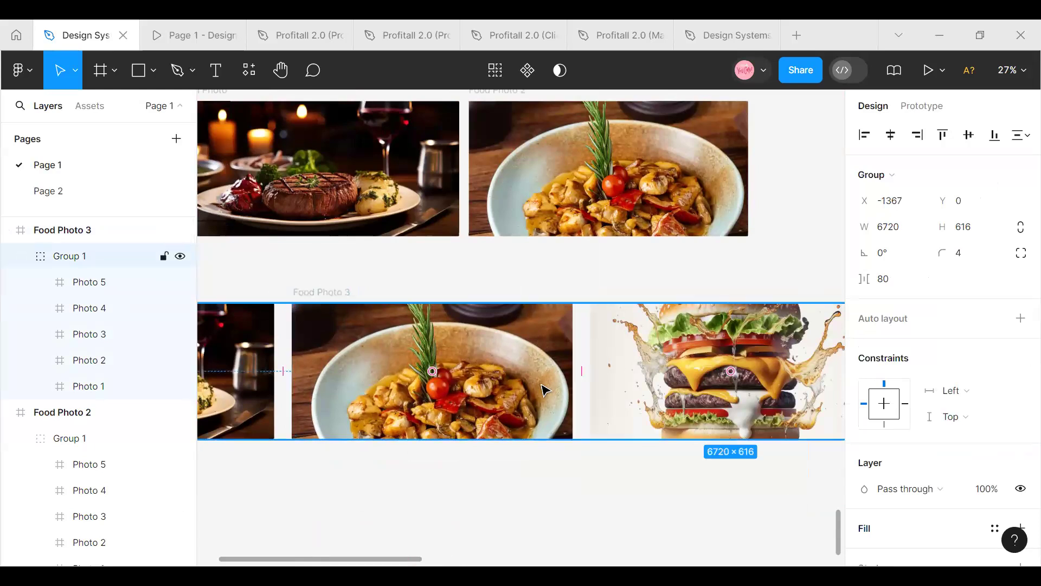
left_click_drag(529, 392, 362, 397)
key("ctrl+z")
left_click_drag(431, 406, 419, 408)
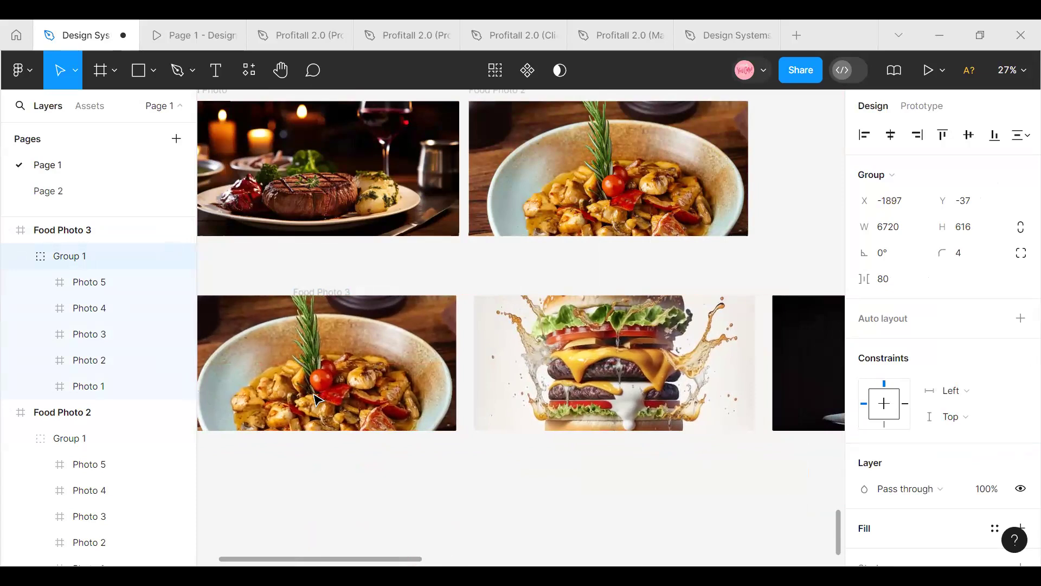
left_click_drag(212, 393, 248, 414)
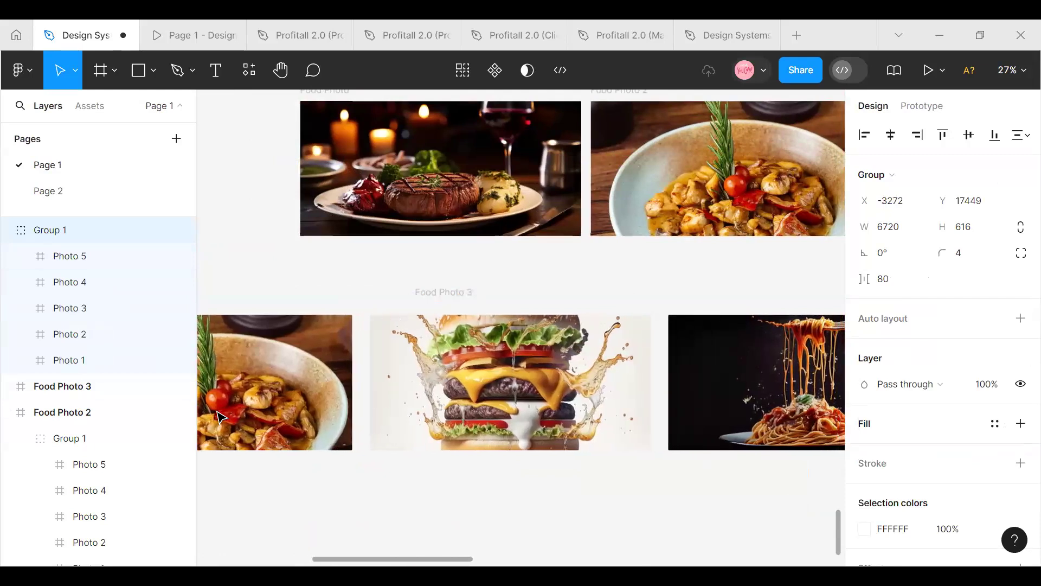
left_click_drag(287, 404, 255, 409)
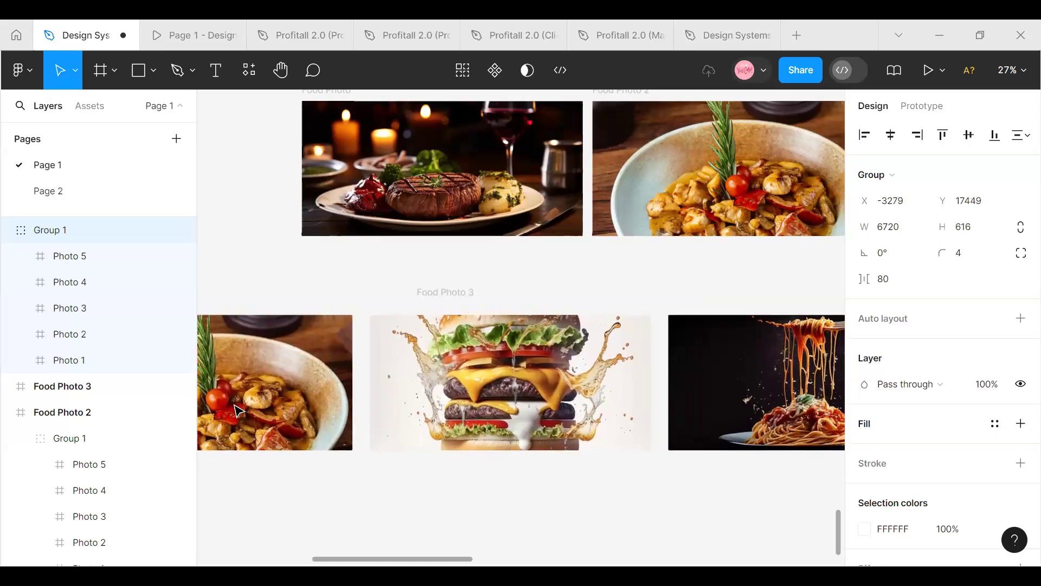
mouse_move(242, 407)
left_mouse_down()
mouse_move(210, 412)
mouse_move(249, 406)
left_mouse_up()
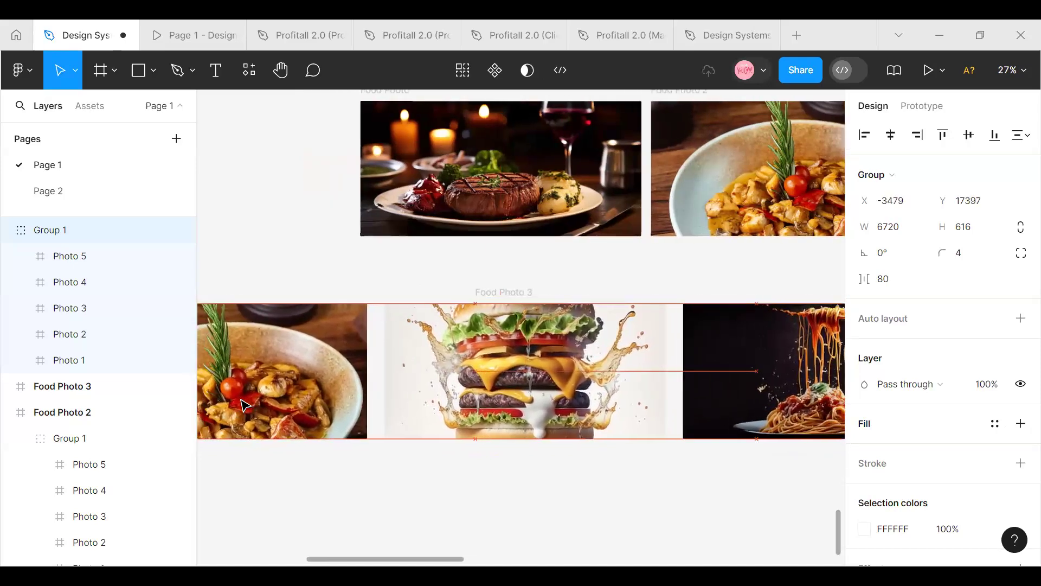
left_click(519, 297)
left_click_drag(522, 333, 584, 337)
key("ctrl+z")
key("ctrl+z")
key("ctrl+z")
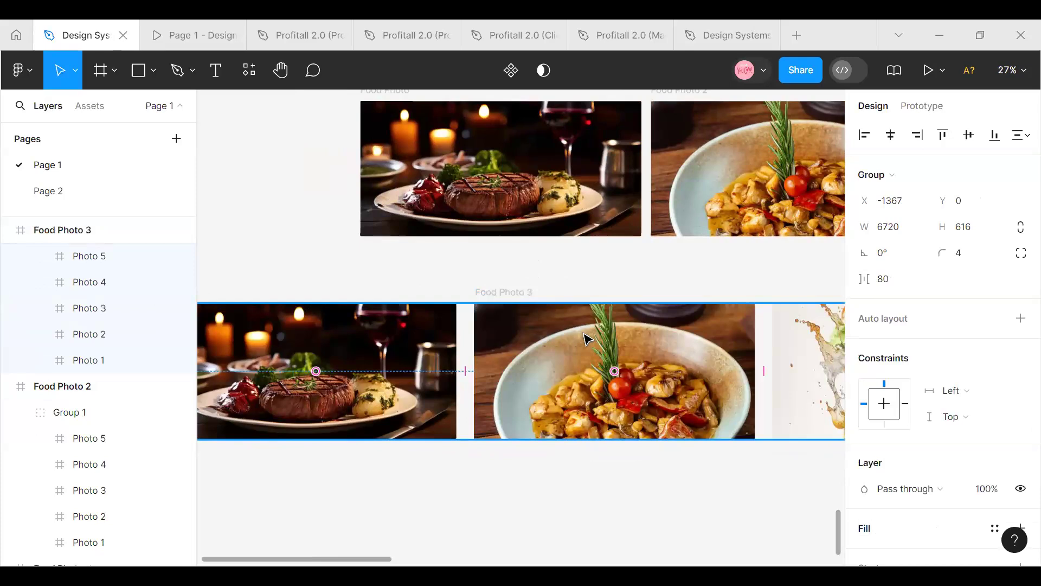
left_click(640, 465)
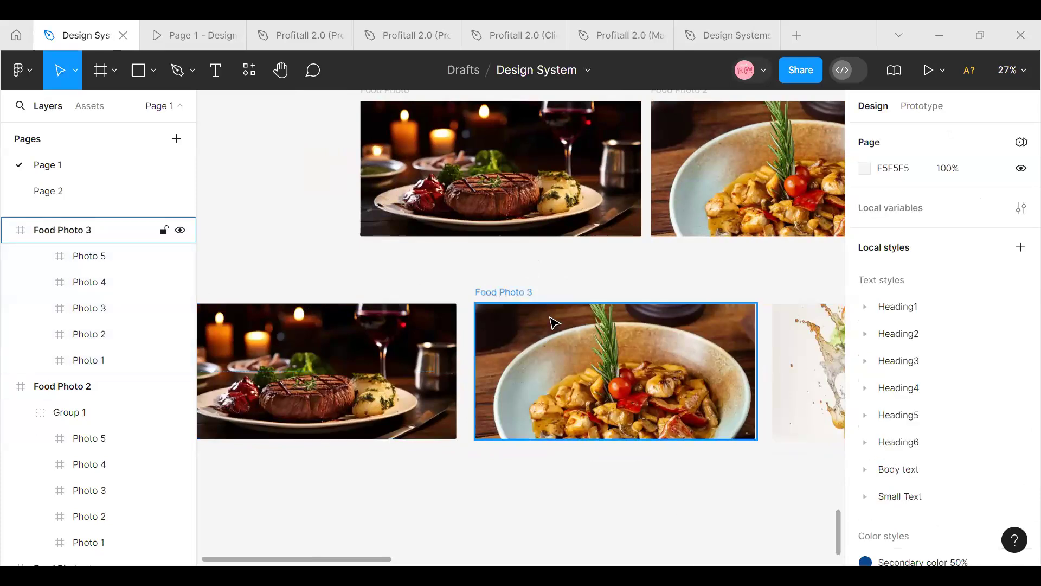
Shift the photo group inside Food Photo 3 left to about X -2758 so the burger photo covers the frame
scroll(95, 274, "up", 1)
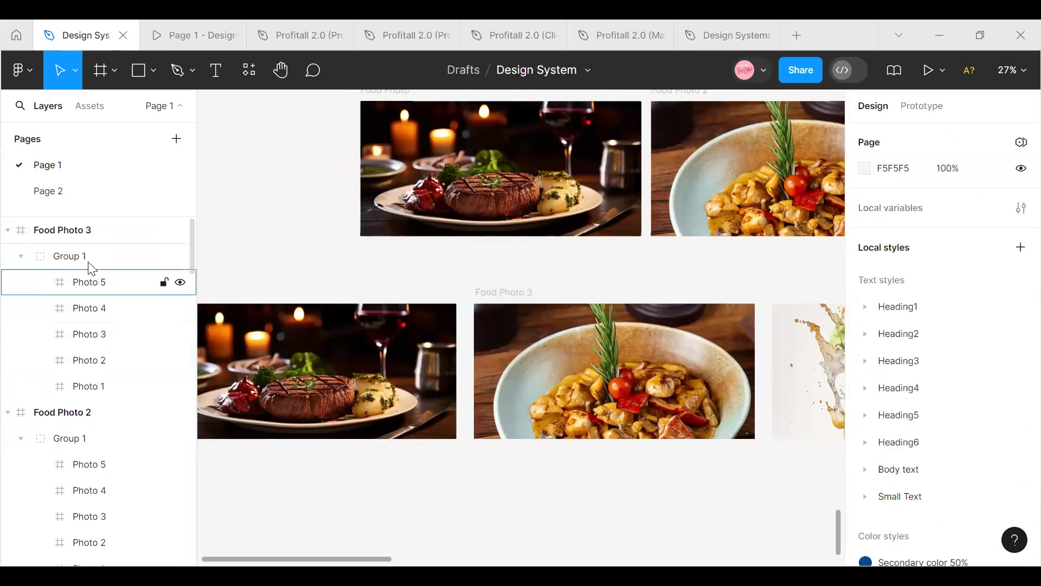
left_click(88, 261)
key("Left")
key("Left")
key("Left")
key("Left")
key("Left")
key("Left")
key("Left")
key("Left")
key("Left")
key("Left")
key("Left")
key("Left")
key("Left")
key("Left")
key("Left")
key("Left")
key("Left")
key("Left")
key("Left")
key("Left")
key("Left")
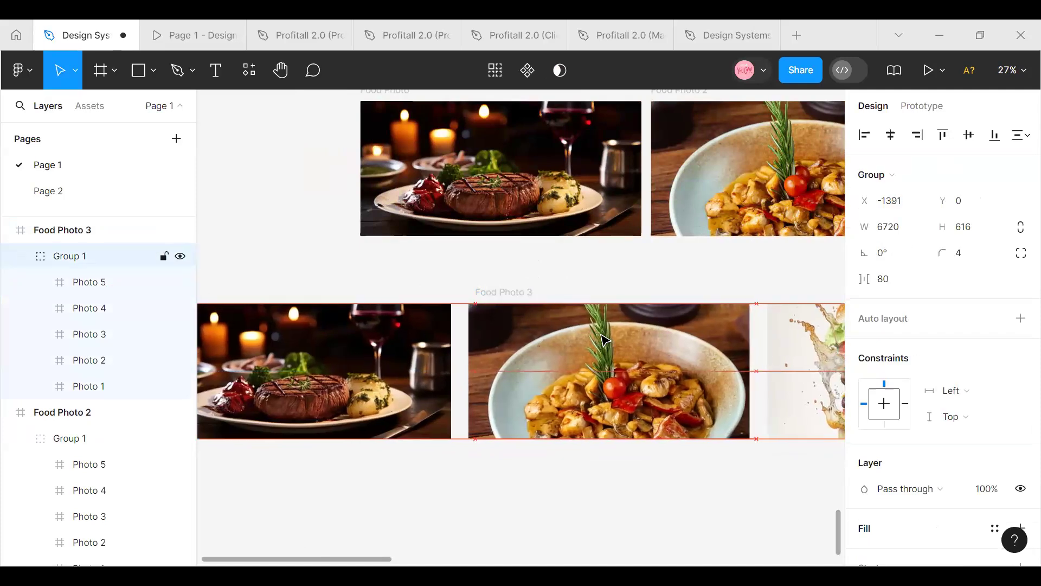
key("Left")
key("Left")
key("Left")
key("Left")
key("Left")
key("Left")
key("Left")
key("Left")
key("Left")
key("Left")
key("Left")
key("Left")
key("Left")
key("Left")
key("Left")
key("Left")
key("Left")
key("Left")
key("Left")
key("Left")
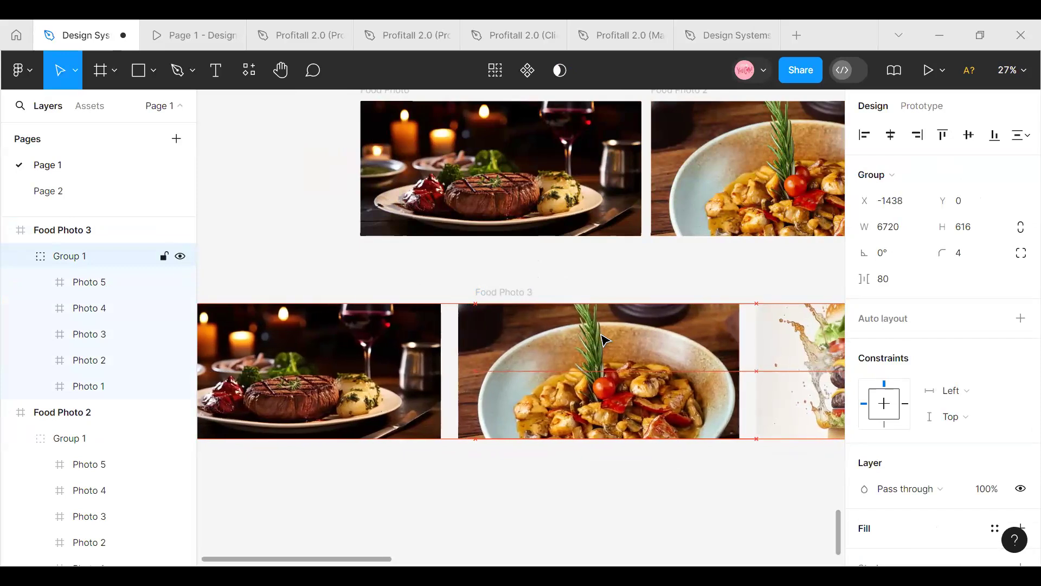
key("Left")
key("Left")
key("Left")
key("Left")
key("Left")
key("Left")
key("Left")
key("Left")
key("Left")
key("Left")
key("Left")
key("Left")
key("Left")
key("Left")
key("Left")
key("Left")
key("Left")
key("Left")
key("Left")
key("Left")
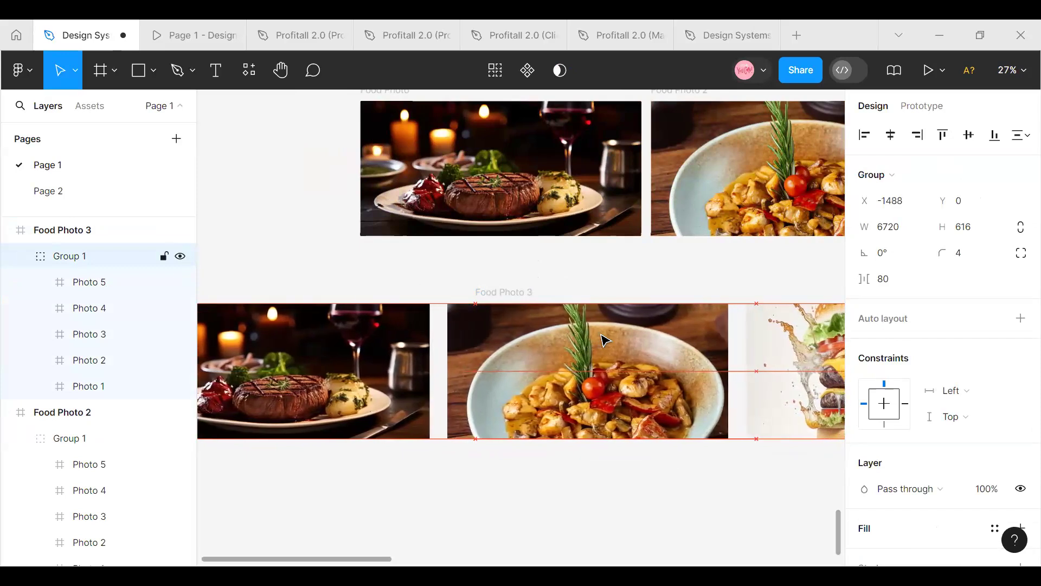
key("Left")
key("Left")
key("Left")
key("Left")
key("Left")
key("Left")
key("Left")
key("Left")
key("Left")
key("Left")
key("Left")
key("Left")
key("Left")
key("Left")
key("Left")
key("Left")
key("Left")
key("Left")
key("Left")
key("Left")
key("Left")
key("Left")
key("Left")
key("Left")
key("Left")
key("Left")
key("Left")
key("Left")
key("Left")
key("Left")
key("Left")
key("Left")
key("Left")
key("Left")
key("Left")
key("Left")
key("Left")
key("Left")
key("Left")
key("Left")
key("Left")
key("Left")
key("Left")
key("Left")
key("Left")
key("Left")
key("Left")
key("Left")
key("Left")
key("Left")
key("Left")
key("Left")
key("Left")
key("Left")
key("Left")
key("Left")
key("Left")
key("Left")
key("Left")
key("Left")
key("Left")
key("Left")
key("Left")
key("Left")
key("Left")
key("Left")
key("Left")
key("Left")
key("Left")
key("Left")
key("Left")
key("Left")
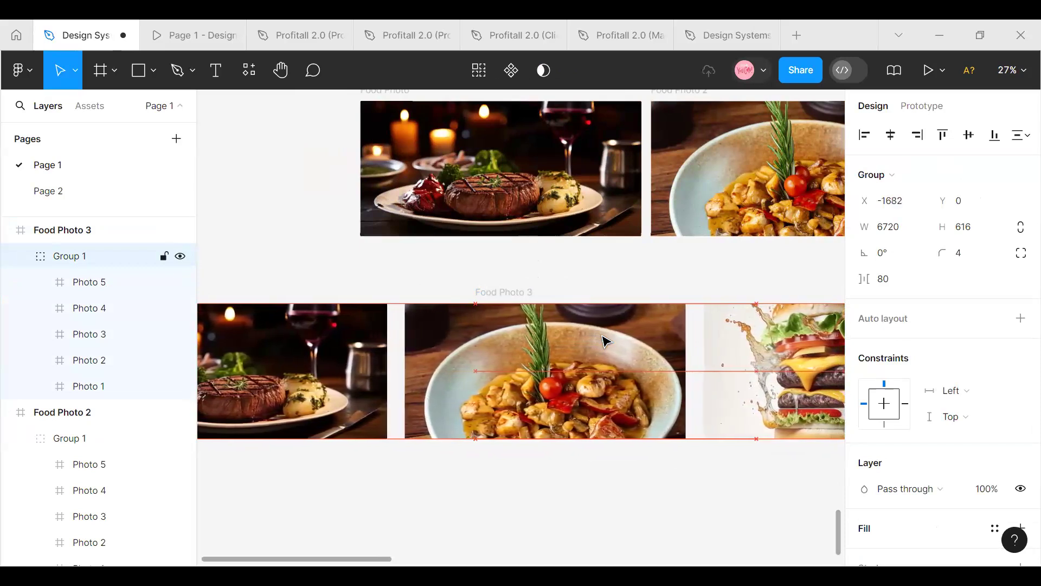
left_click_drag(705, 359, 529, 355)
key("Left")
key("Left")
key("Left")
key("Left")
key("Left")
key("Left")
key("Left")
key("Left")
key("Left")
key("Left")
key("Left")
key("Left")
key("Left")
key("Left")
key("Left")
key("Left")
key("Left")
key("Left")
key("Left")
key("Left")
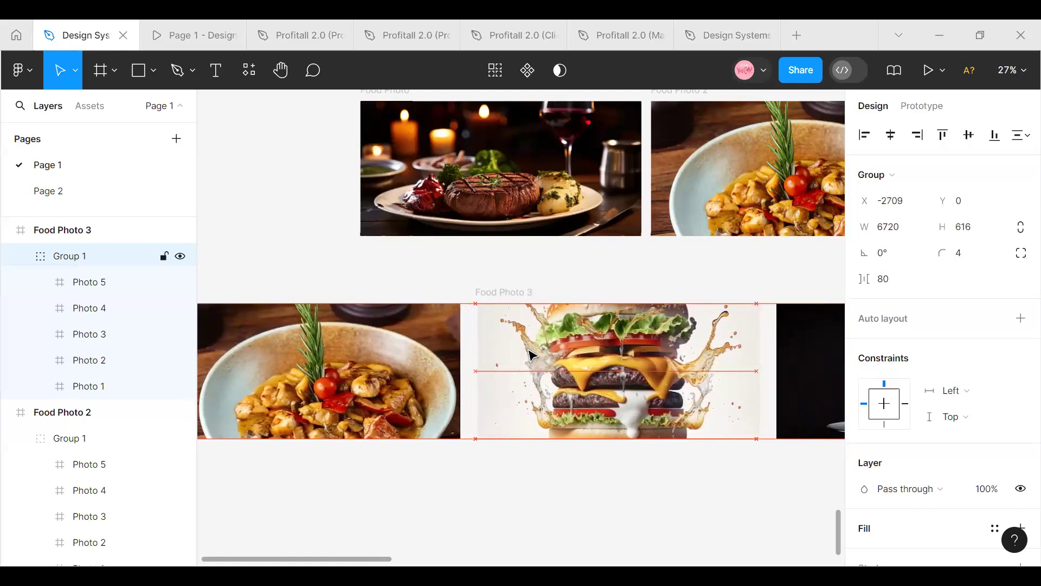
key("Left")
key("Left")
key("Left")
key("Left")
key("Left")
key("Left")
key("Left")
key("Left")
key("Left")
key("Left")
key("Left")
key("Left")
key("Left")
key("Left")
key("Left")
key("Left")
key("Left")
key("Left")
key("Left")
key("Left")
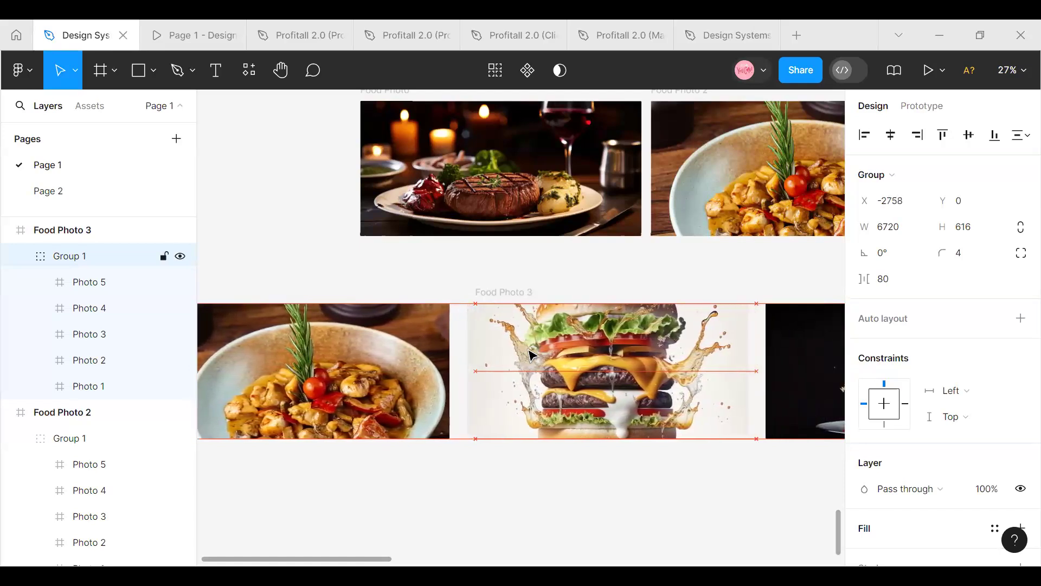
Nudge the photo group in Food Photo 3 back right to X -2728 to align the burger photo with the frame
left_click(510, 293)
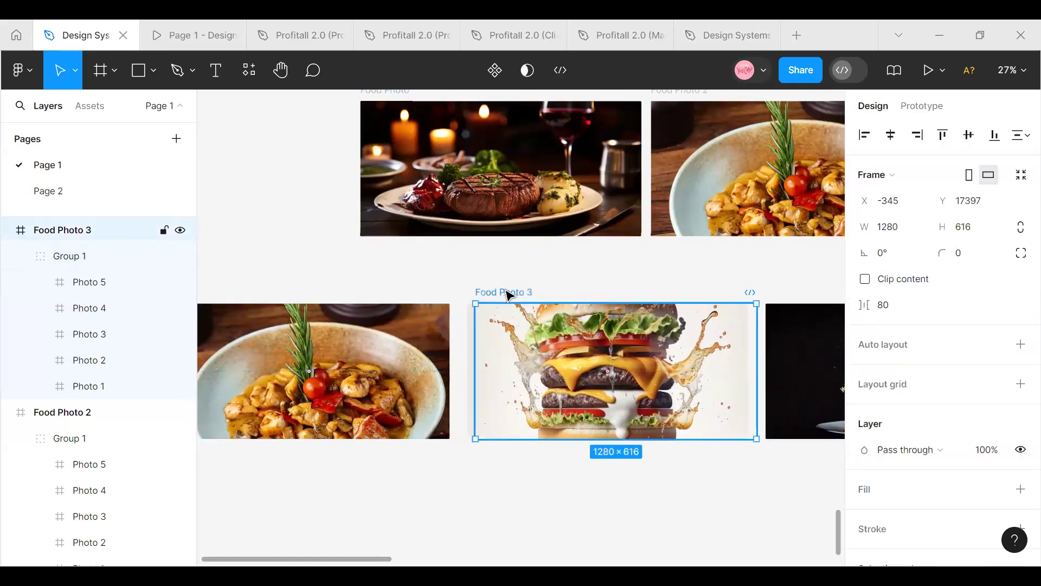
left_click(524, 330)
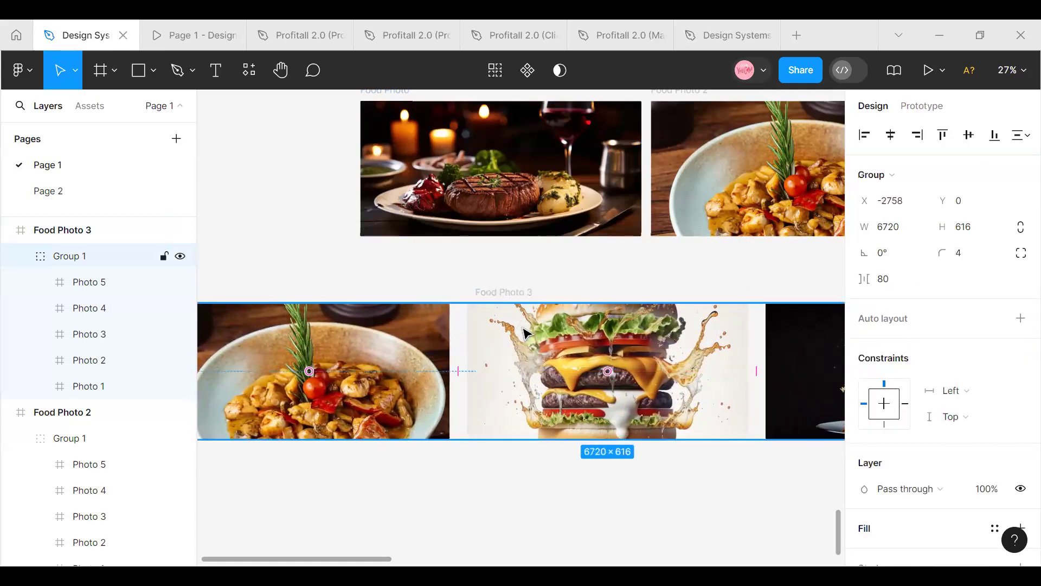
key("Right")
key("Right")
key("Right")
key("Right")
key("Right")
key("Right")
key("Right")
key("Right")
key("Right")
key("Right")
key("Right")
key("Right")
key("Right")
key("Right")
key("Right")
key("Right")
key("Right")
key("Right")
key("Right")
key("Right")
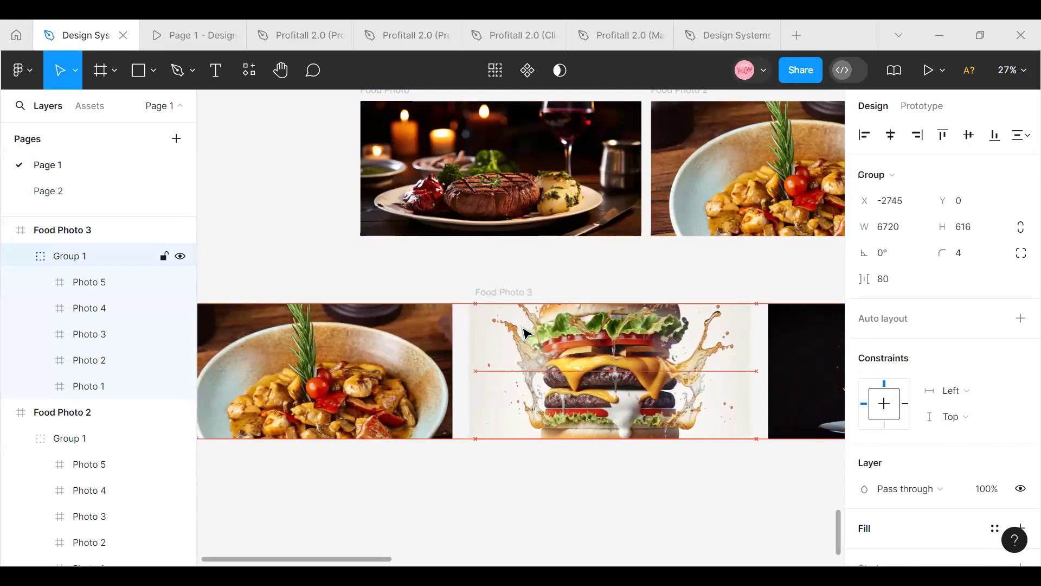
key("Right")
key("Right")
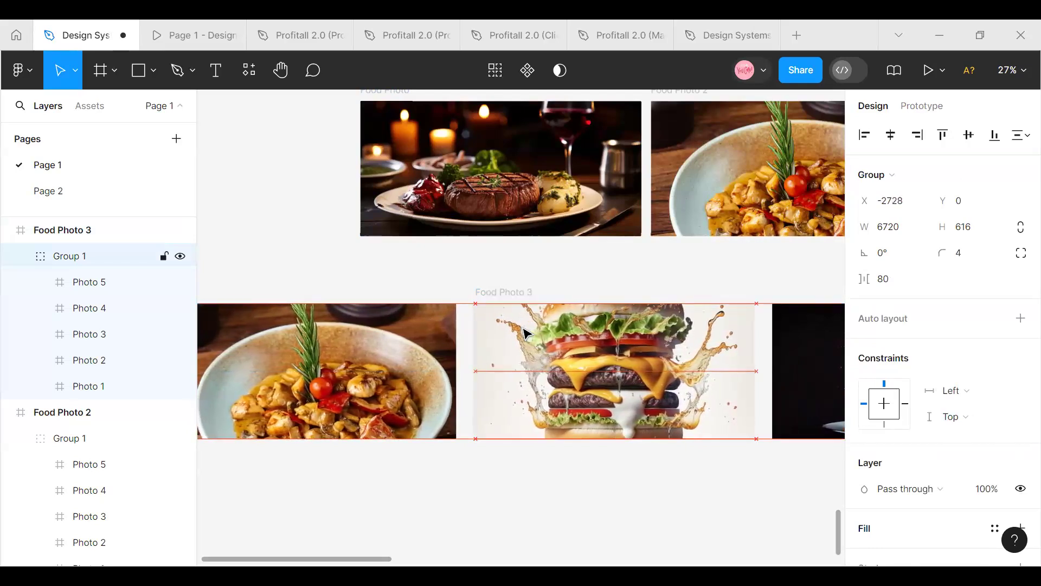
Turn content clipping back on for Food Photo 3 and place the frame in the row beside Food Photo 2
left_click(511, 292)
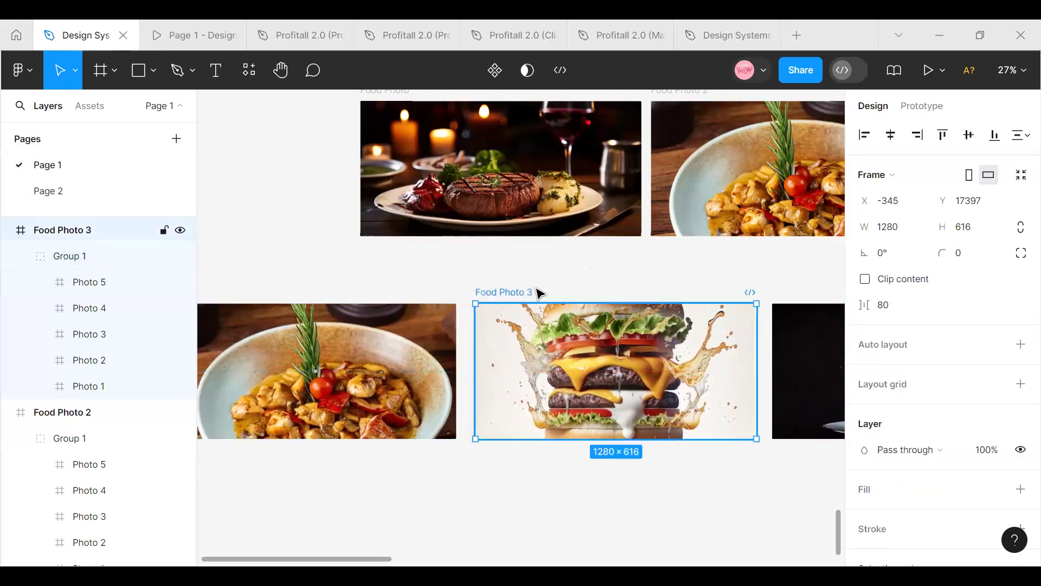
left_click(865, 280)
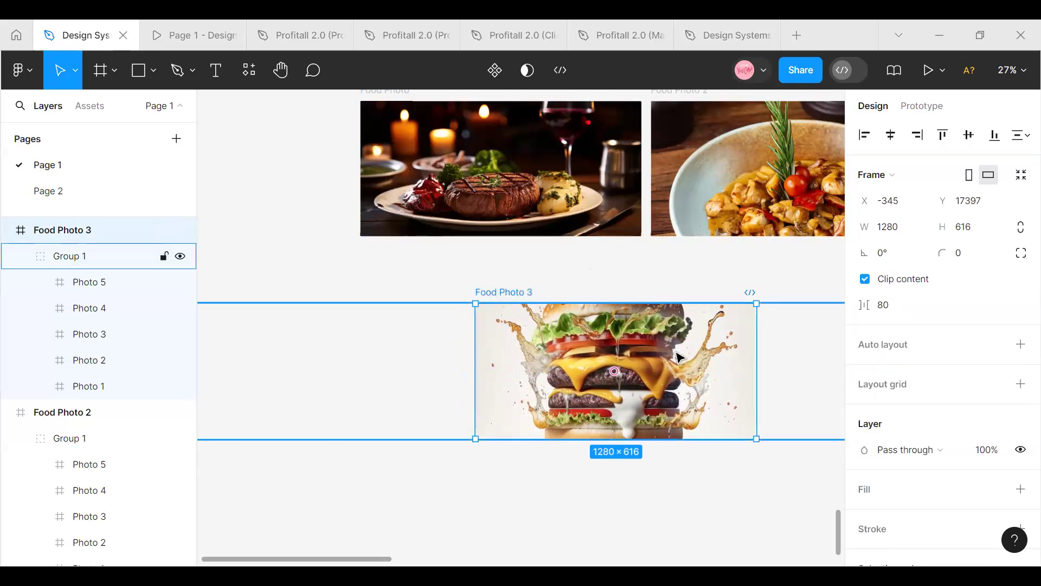
left_click_drag(570, 381, 473, 201)
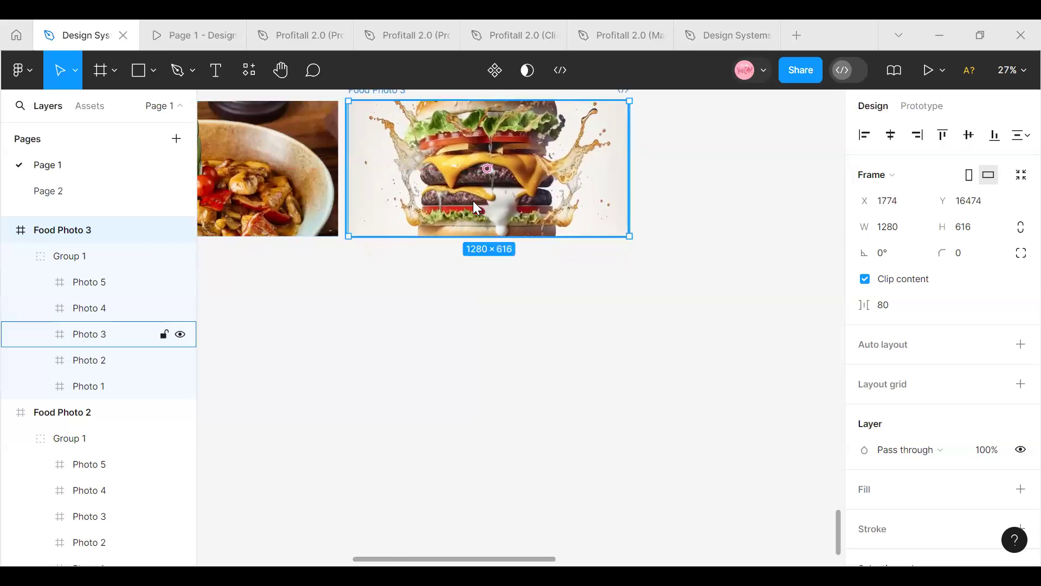
Duplicate Food Photo 3 and place the copy beneath the original at about X 1470, Y 17467
key("ctrl+d")
left_click_drag(603, 229, 379, 563)
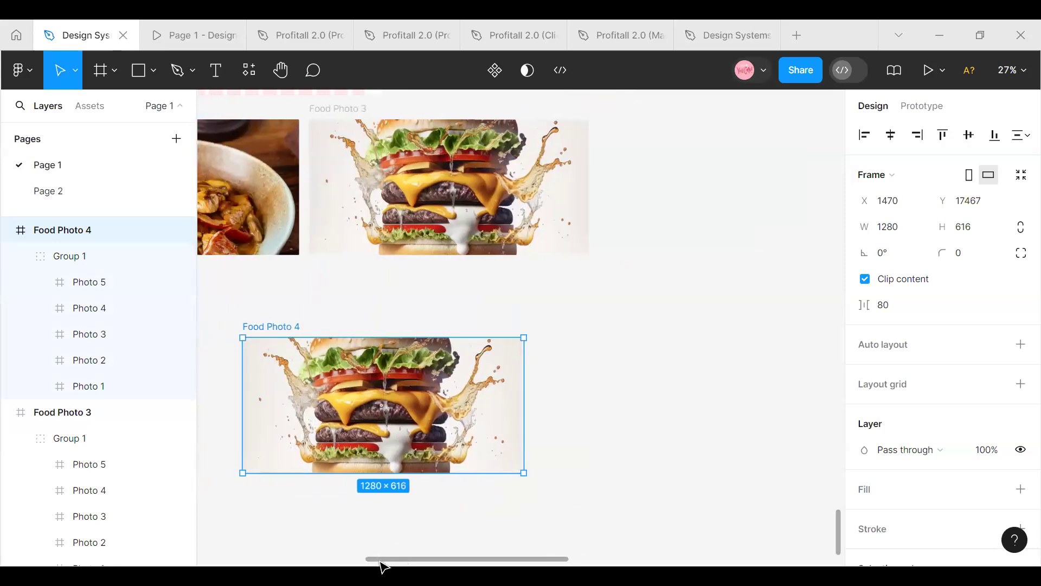
Try to move the photo group in Food Photo 4 left to about X -2596 to bring the spaghetti photo into the frame
left_click(37, 247)
mouse_move(364, 378)
left_mouse_down()
mouse_move(195, 384)
mouse_move(587, 378)
mouse_move(355, 376)
mouse_move(369, 378)
left_mouse_up()
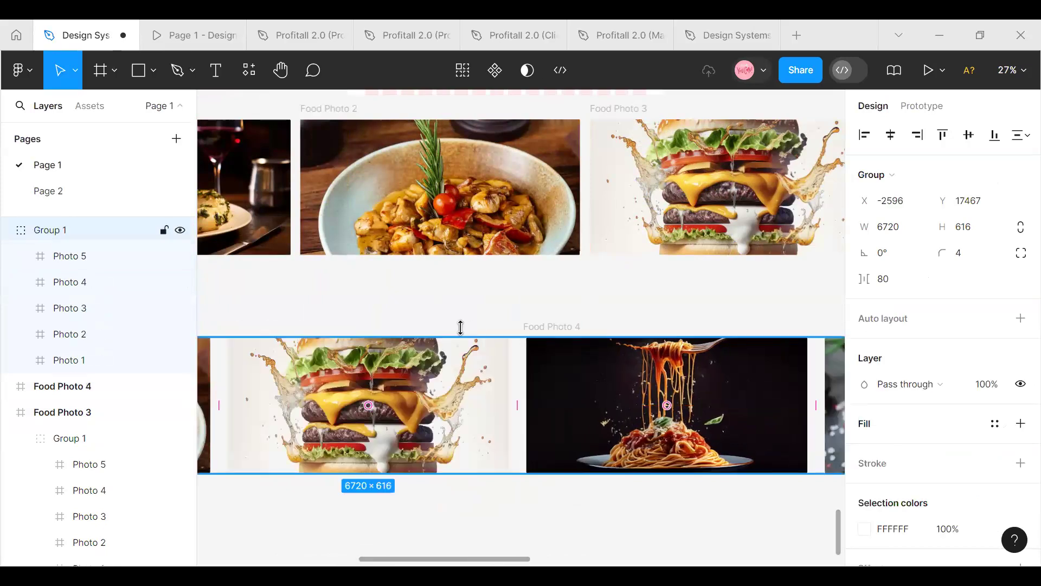
left_click(516, 342)
left_click(538, 331)
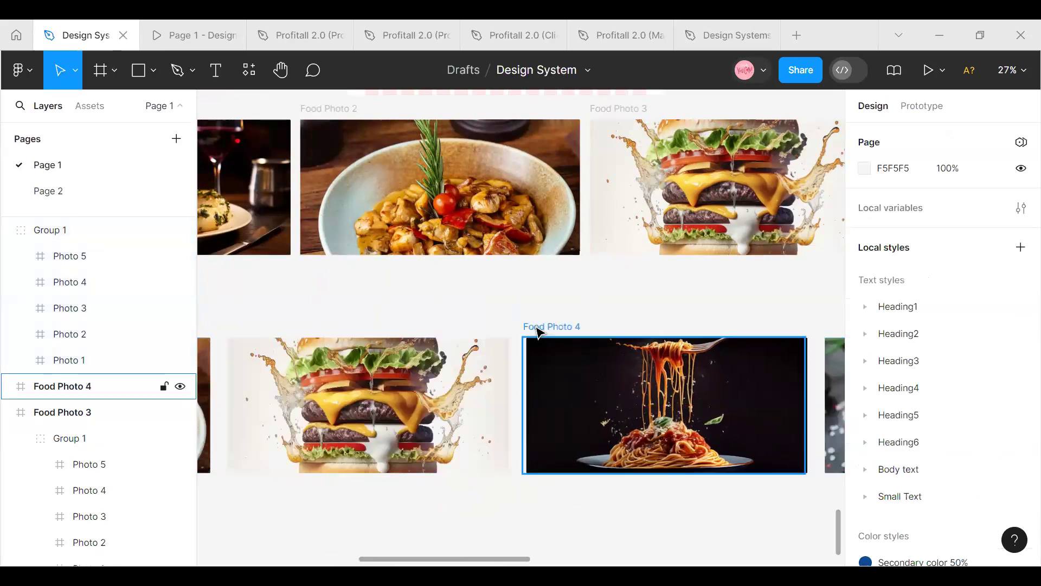
left_click(573, 324)
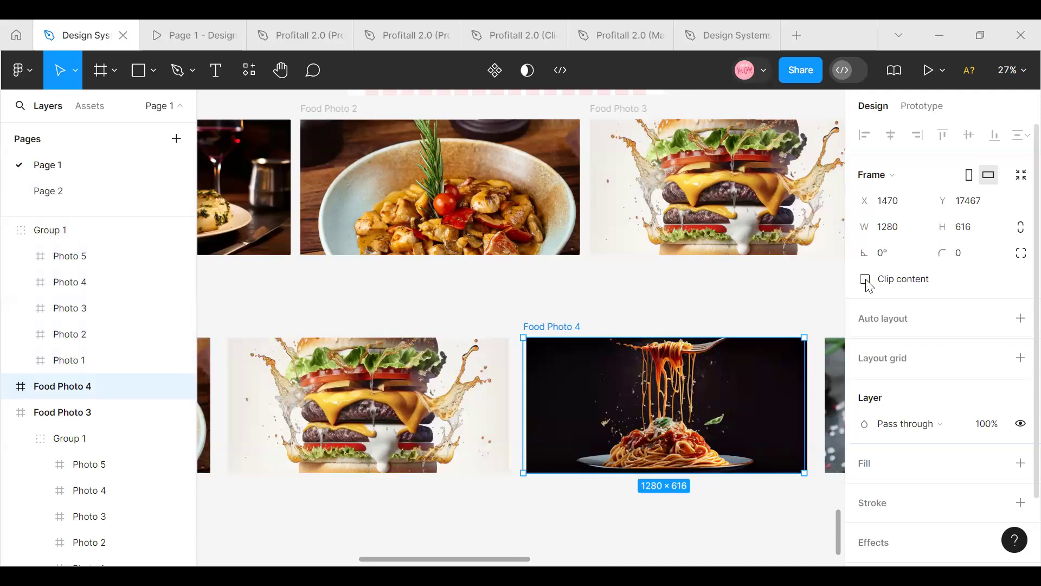
left_click(563, 380)
key("ctrl+z")
key("Escape")
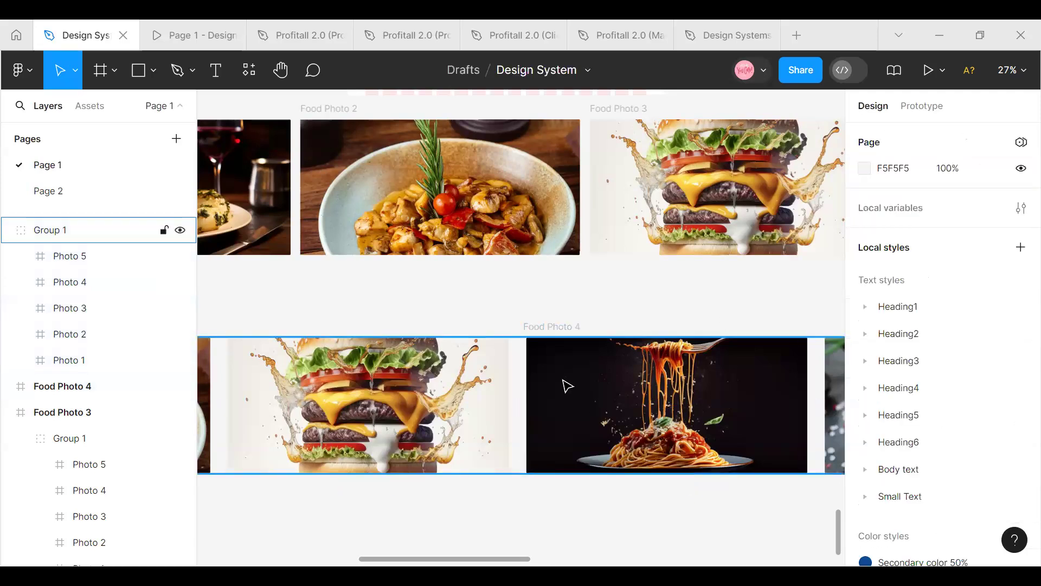
left_click(567, 385)
key("ctrl+shift+g")
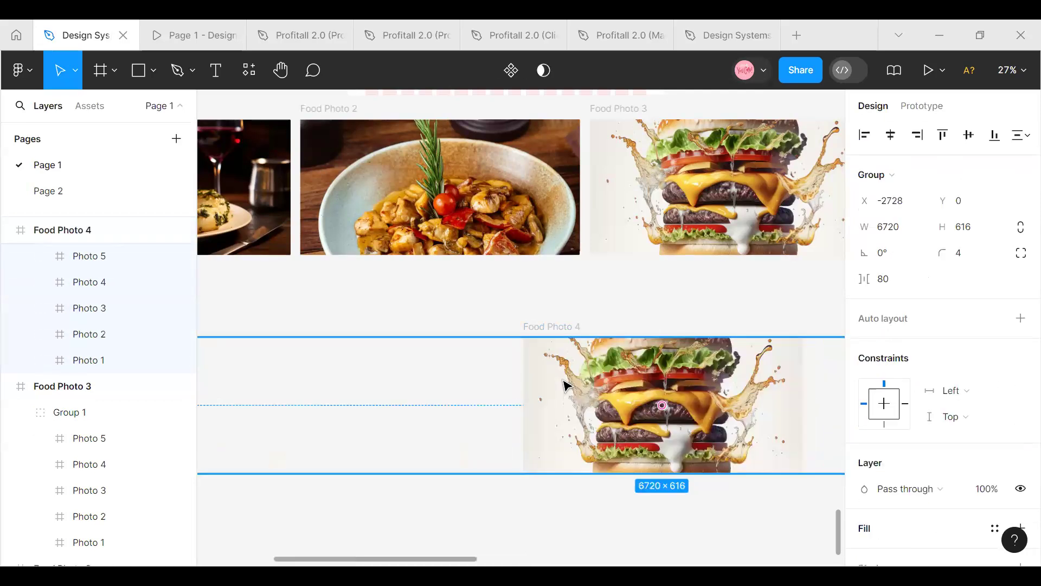
key("ctrl+g")
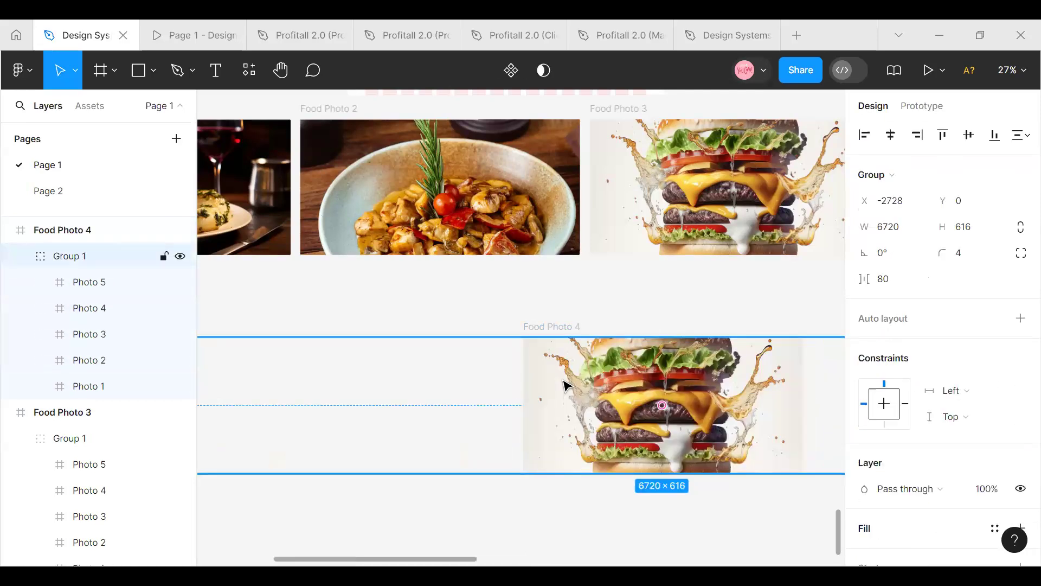
Delete the Food Photo 4 copy together with the burger photo pulled out of it
left_click_drag(561, 385, 560, 325)
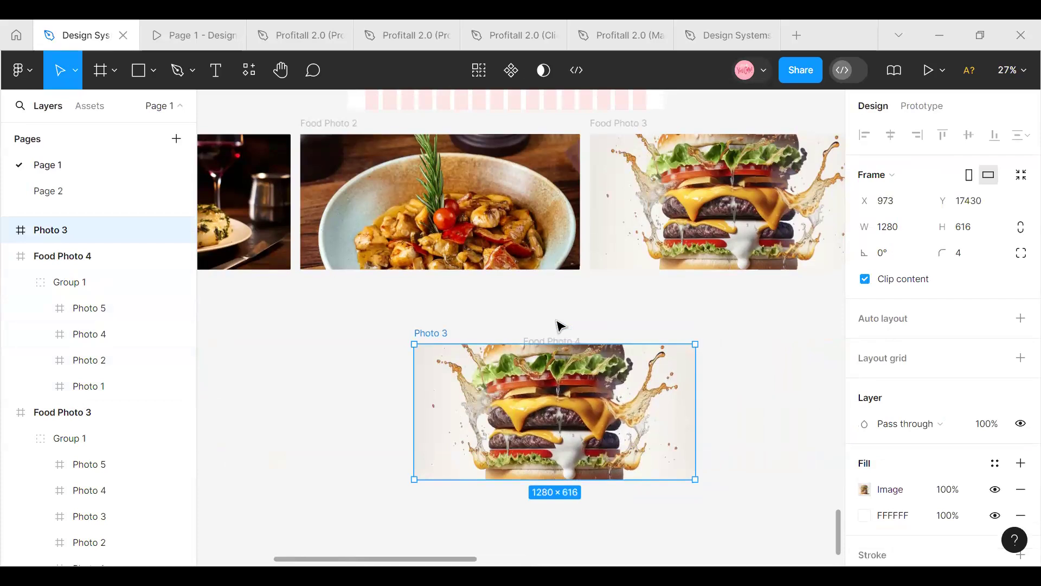
key("Delete")
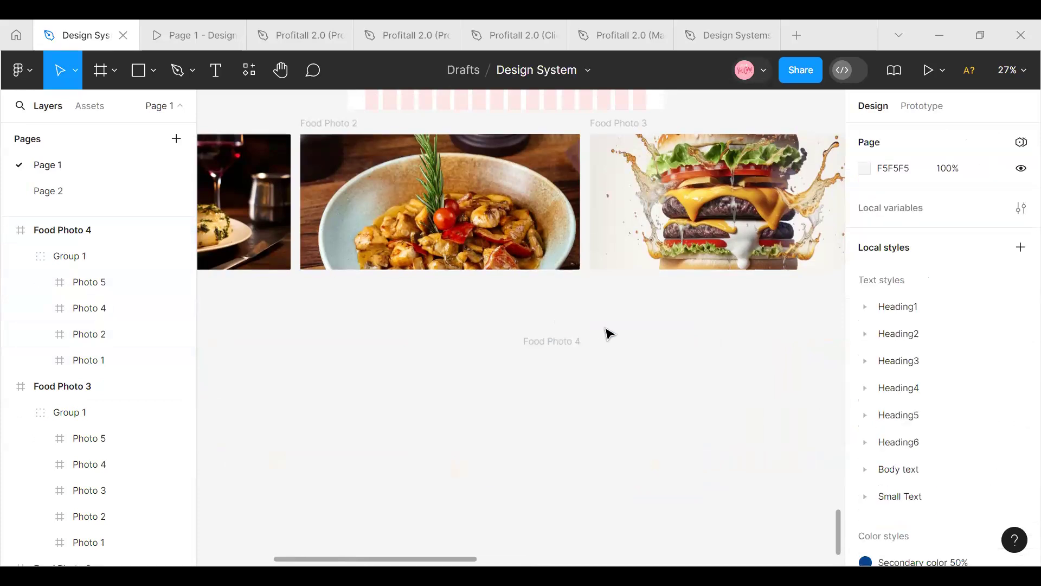
scroll(609, 333, "up", 1)
left_click(565, 357)
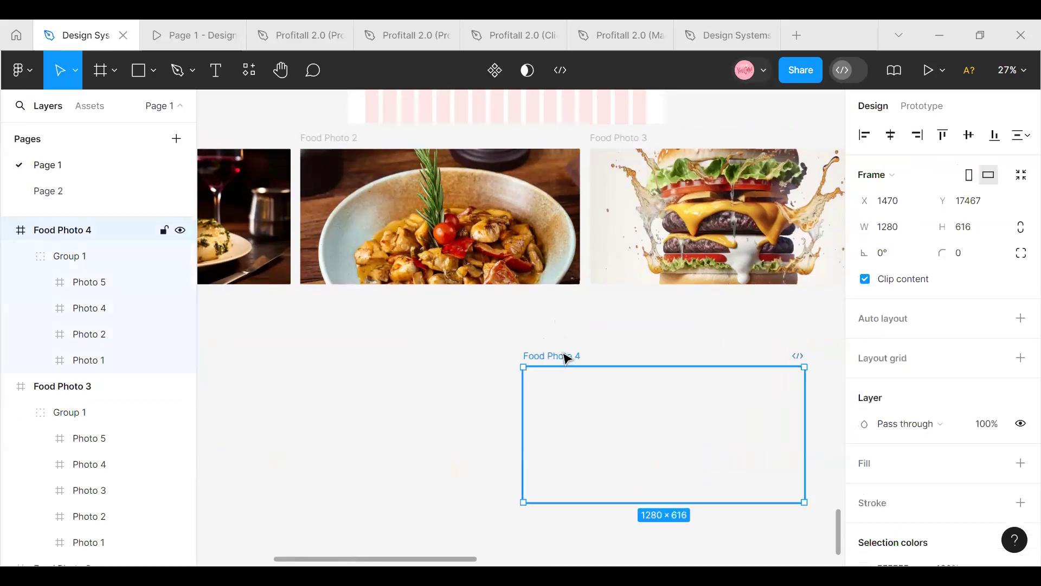
key("Delete")
scroll(698, 337, "up", 6)
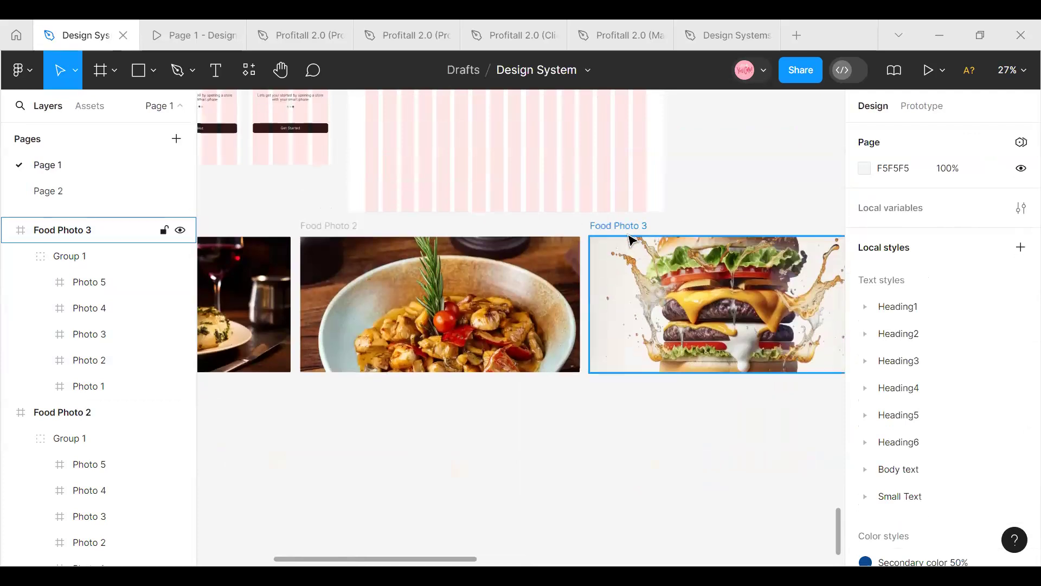
Duplicate Food Photo 3 again and place the copy beneath the original at about X 1734, Y 17330
left_click(628, 226)
key("ctrl+d")
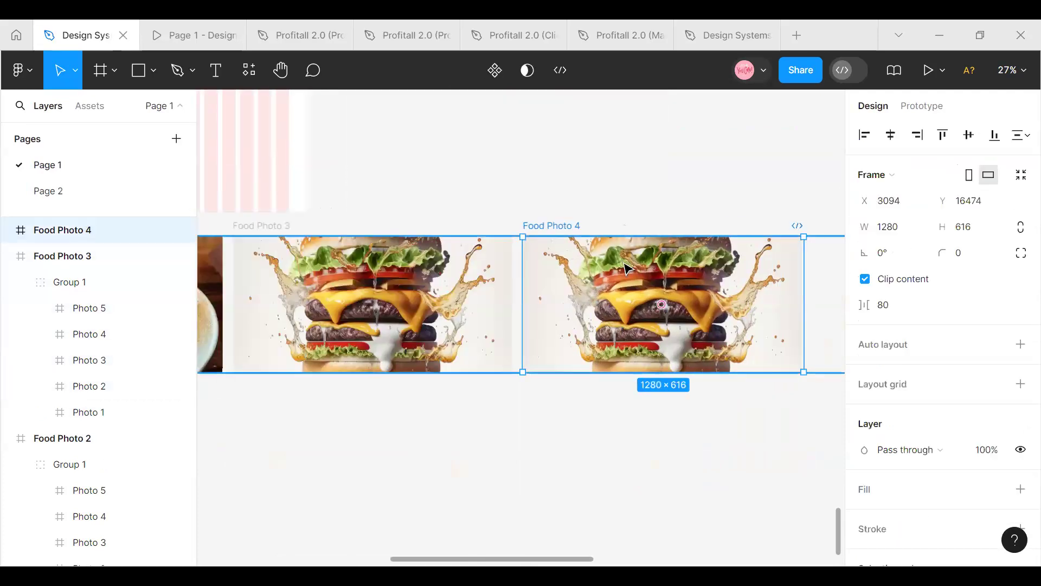
left_click_drag(634, 270, 325, 457)
scroll(362, 328, "down", 3)
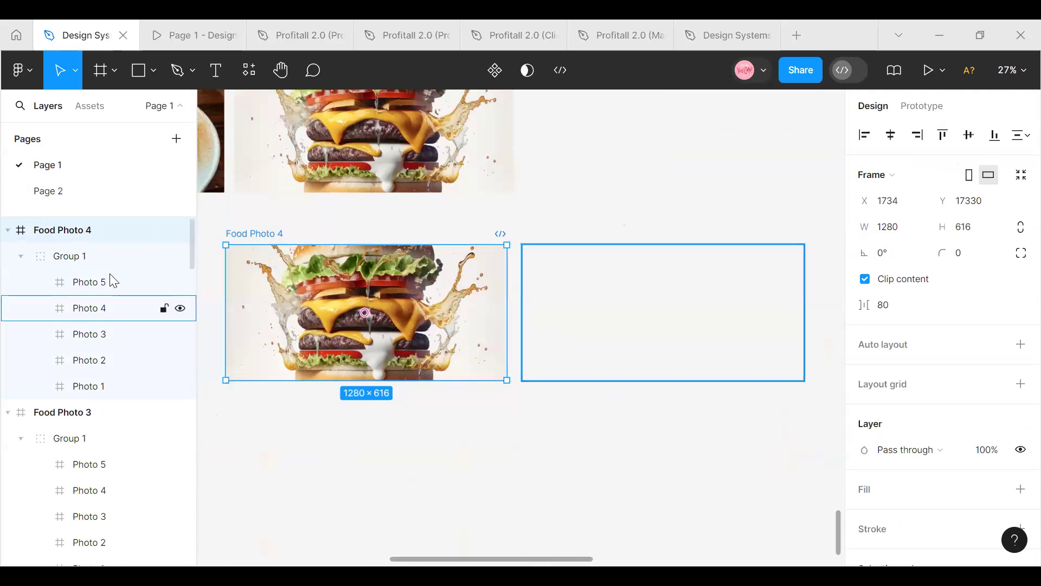
Try to shift the photo group in the new Food Photo 4 left until the spaghetti photo covers the frame
left_click(95, 255)
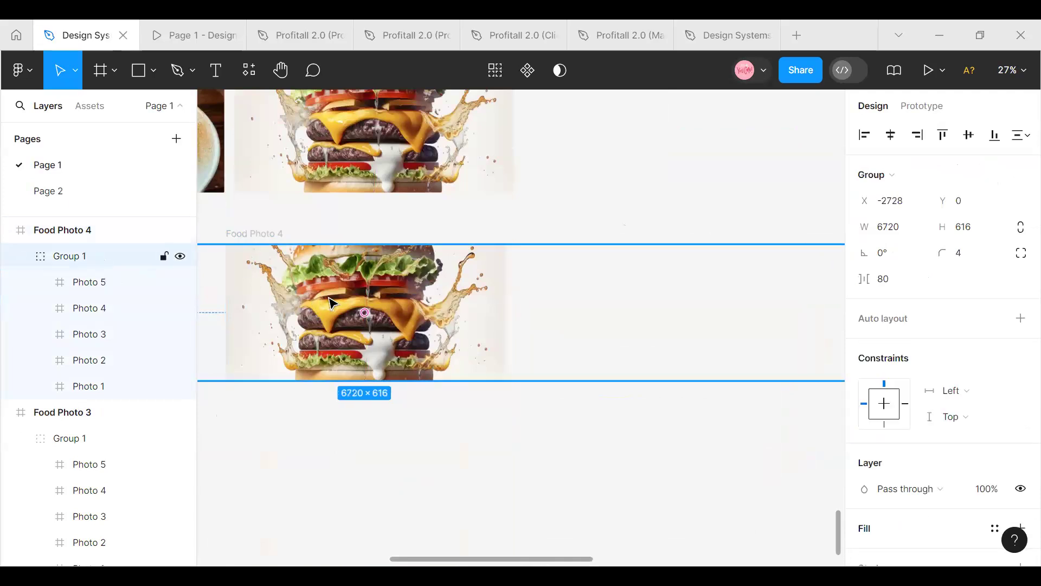
left_click_drag(321, 303, 216, 302)
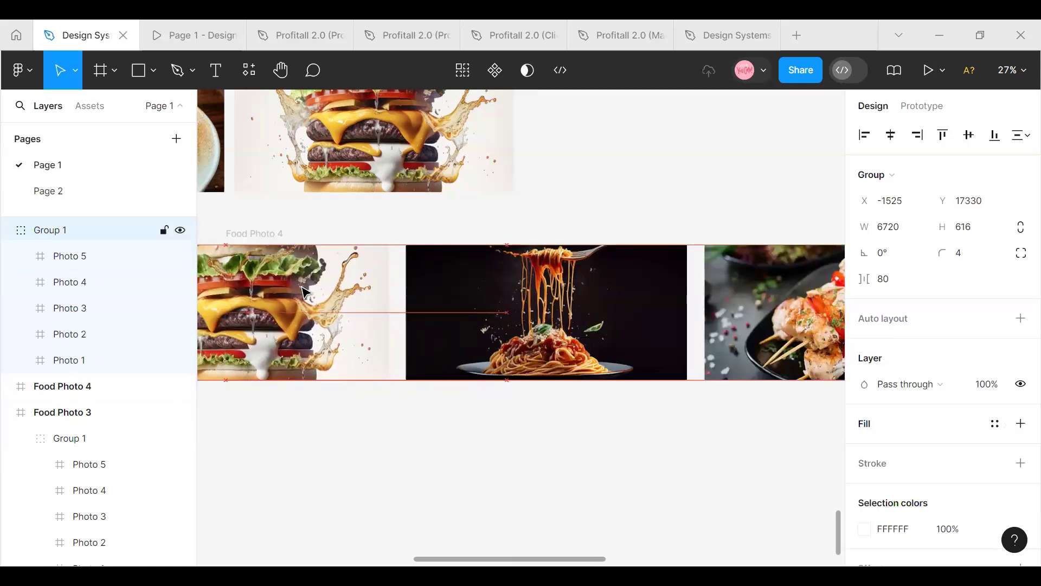
key("Left")
key("Left")
key("Left")
key("Left")
key("Left")
key("Left")
key("Left")
key("Left")
key("Left")
key("Left")
key("Left")
key("Left")
key("Left")
key("Left")
key("Left")
key("Left")
key("Left")
key("Left")
key("Left")
key("Left")
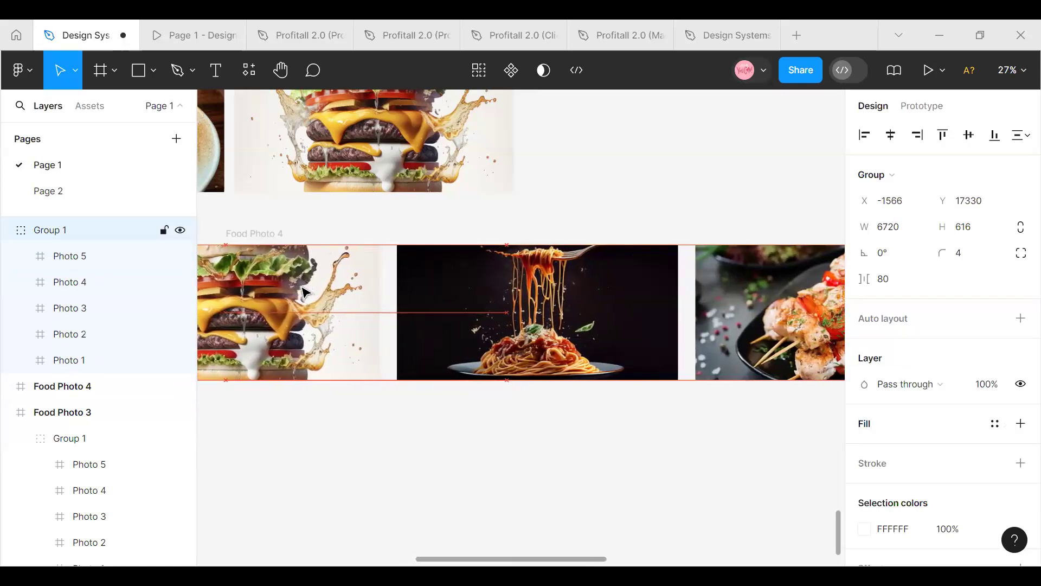
key("ctrl+z")
key("ctrl+z")
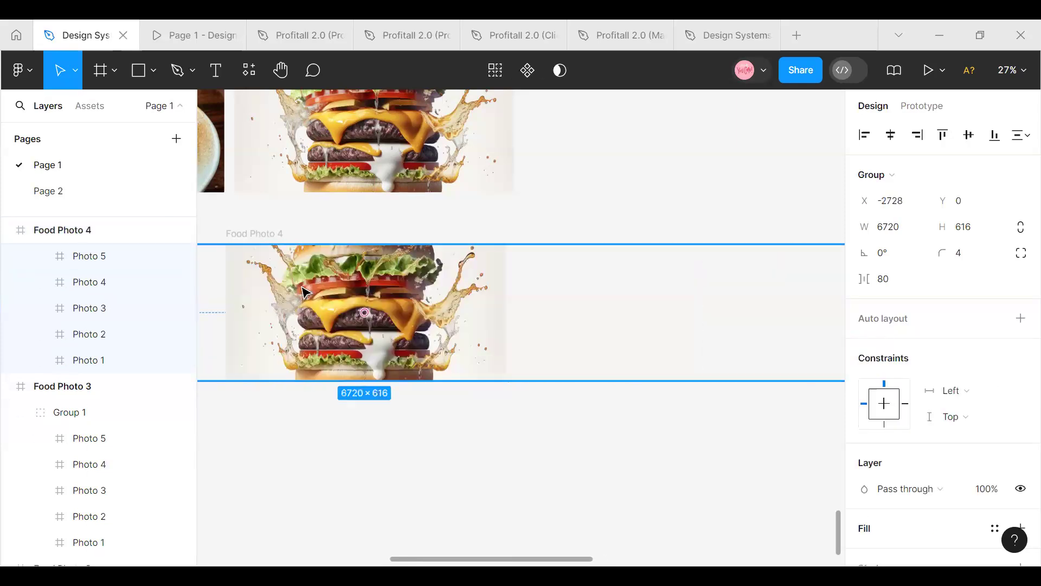
Nudge the photo group inside Food Photo 4 left to about X -2933, keeping it within the frame
key("Left")
key("Left")
key("Left")
key("Left")
key("Left")
key("Left")
key("Left")
key("Left")
key("Left")
key("Left")
key("Left")
key("Left")
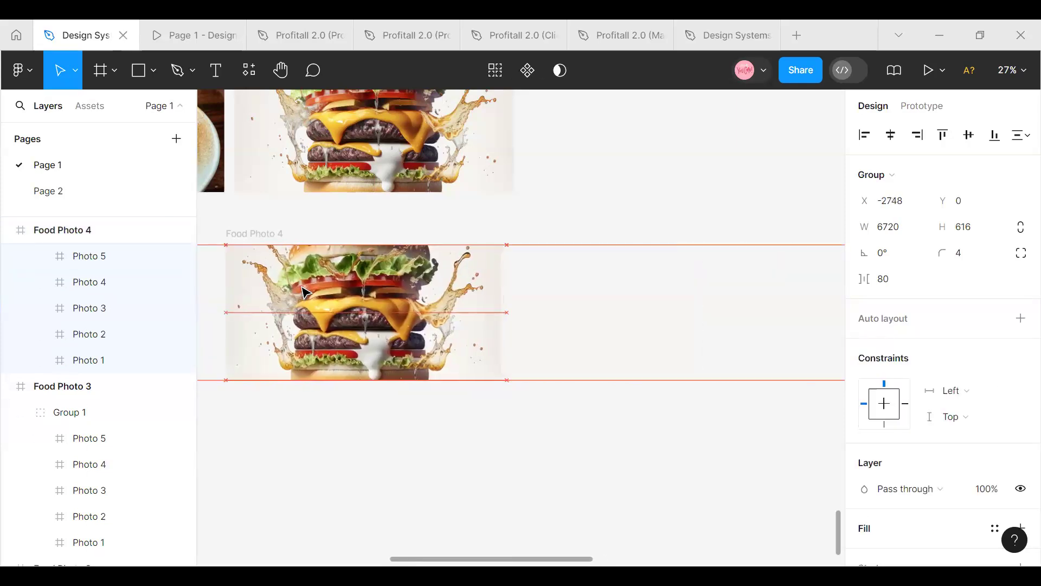
key("Left")
key("Left")
key("Left")
key("Left")
key("Left")
key("Left")
key("Left")
key("Left")
key("Left")
key("Left")
key("Left")
key("Left")
key("Left")
key("Left")
key("Left")
key("Left")
key("Left")
key("Left")
key("Left")
key("Left")
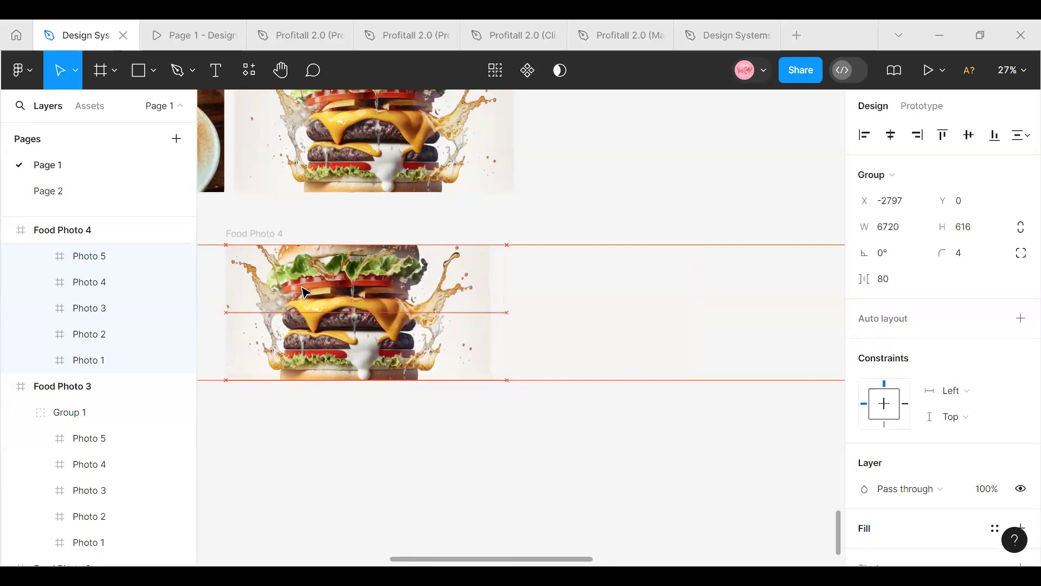
key("Left")
key("Left")
key("Left")
key("Left")
key("Left")
key("Left")
key("Left")
key("Left")
key("Left")
key("Left")
key("Left")
key("Left")
key("Left")
key("Left")
key("Left")
key("Left")
key("Left")
key("Left")
key("Left")
key("Left")
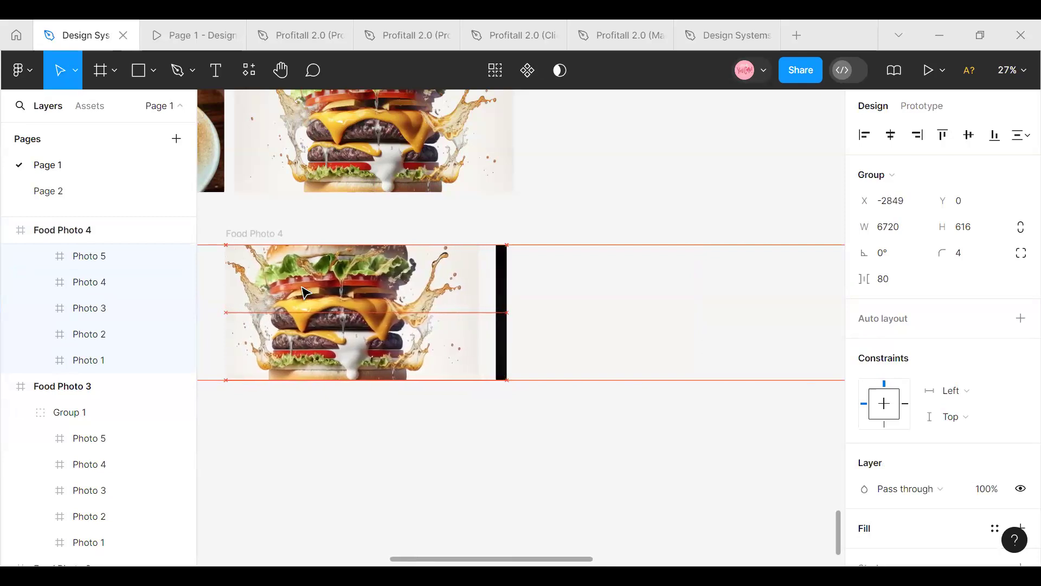
key("Left")
key("Left")
key("Left")
key("Left")
key("Left")
key("Left")
key("Left")
key("Left")
key("Left")
key("Left")
key("Left")
key("Left")
key("Left")
key("Left")
key("Left")
key("Left")
key("Left")
key("Left")
key("Left")
key("Left")
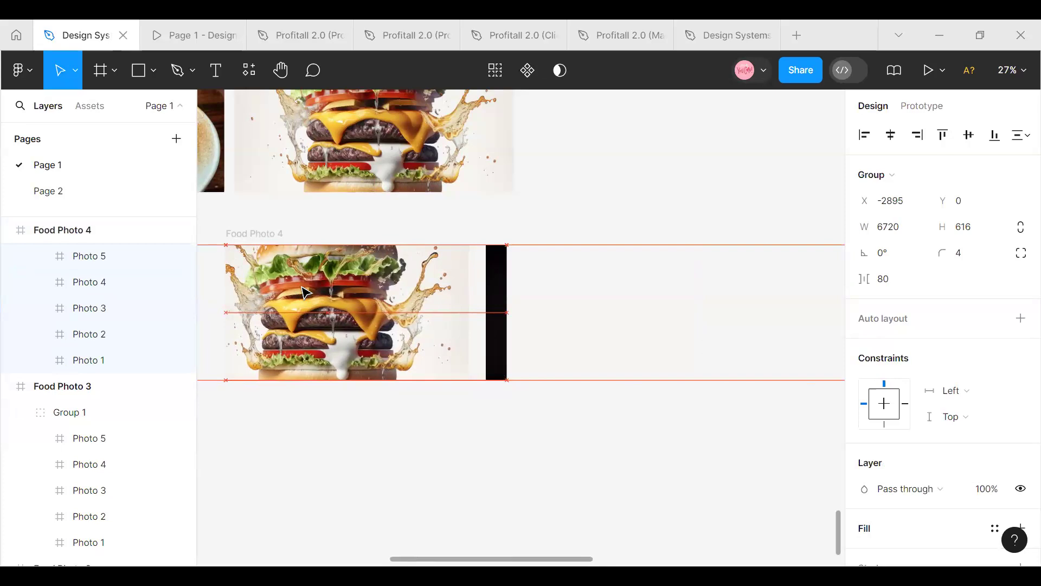
key("Left")
key("Left")
key("Left")
key("Left")
key("Left")
key("Left")
key("Left")
key("Left")
key("Left")
key("Left")
key("Left")
key("Left")
key("Left")
key("Left")
key("Left")
key("Left")
key("Left")
key("Left")
key("Left")
key("Left")
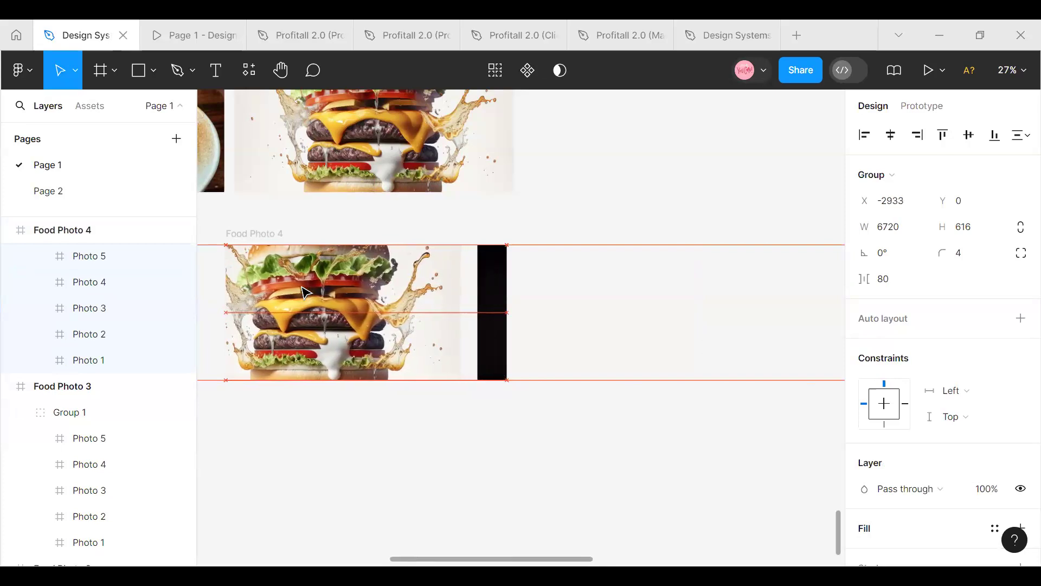
Undo the leftward nudges of the photo group in Food Photo 4
scroll(380, 249, "up", 3)
left_click(509, 245)
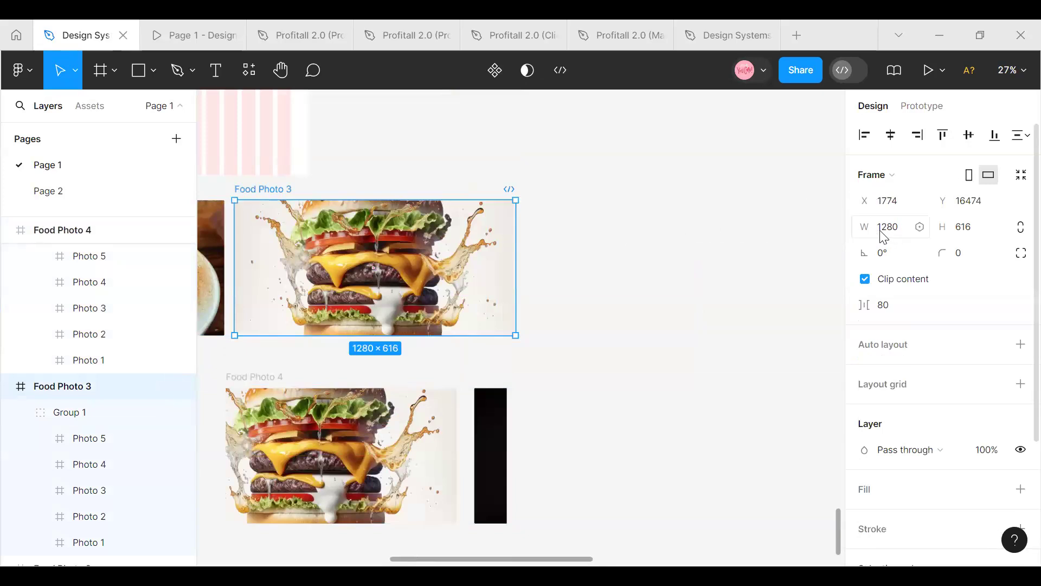
left_click(399, 444)
key("ctrl+z")
key("ctrl+z")
key("ctrl+z")
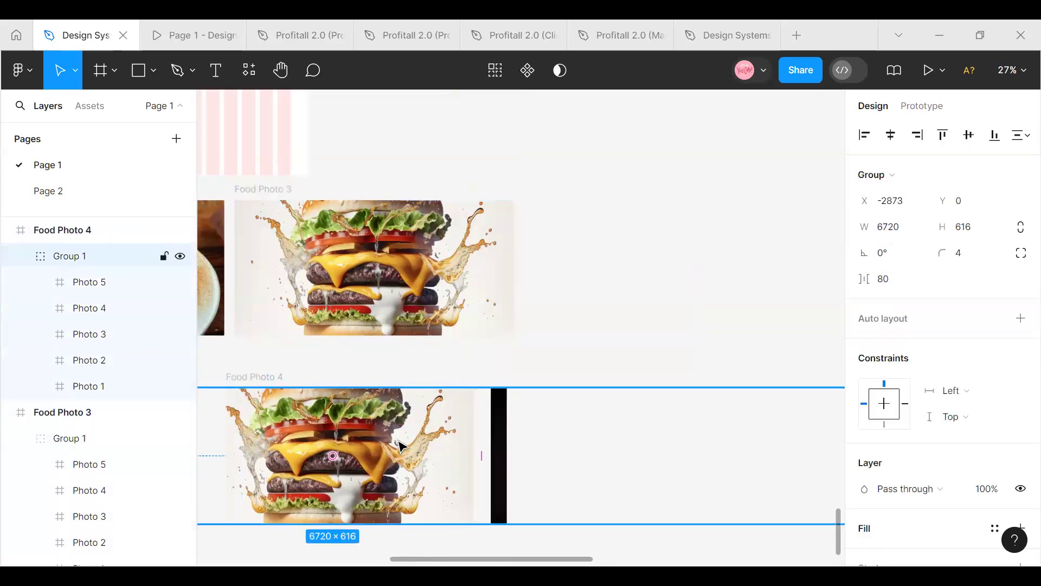
key("ctrl+z")
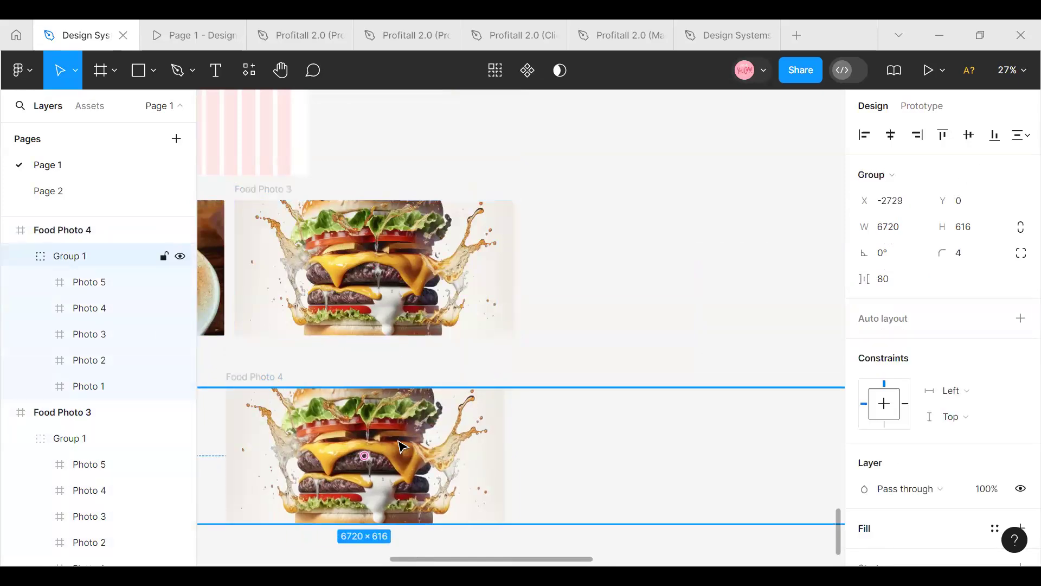
Offset the X position of the photo group in Food Photo 4 by -1280, to X -4009
left_click(358, 448)
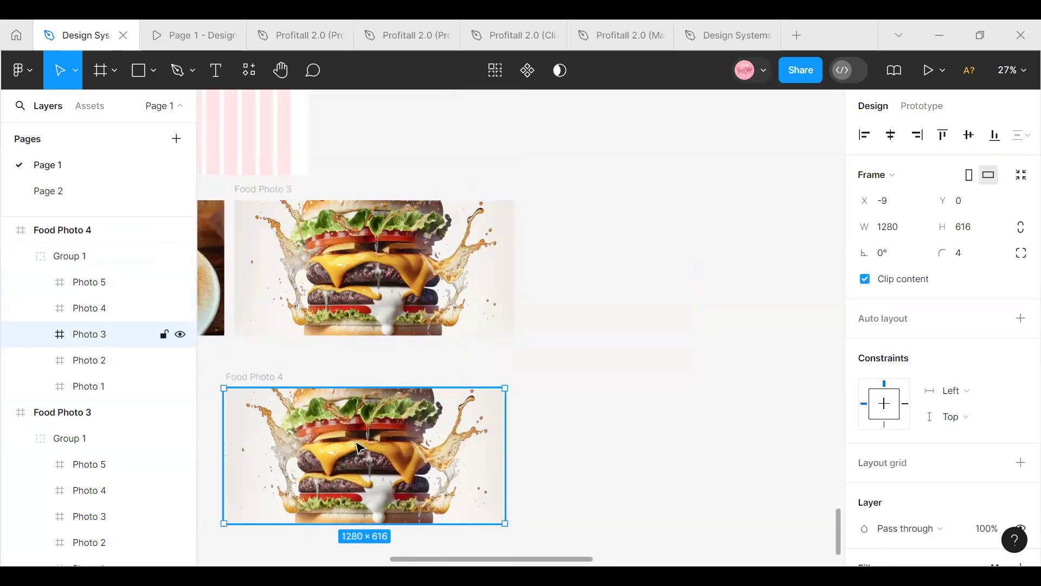
left_click(519, 402)
left_click(256, 377)
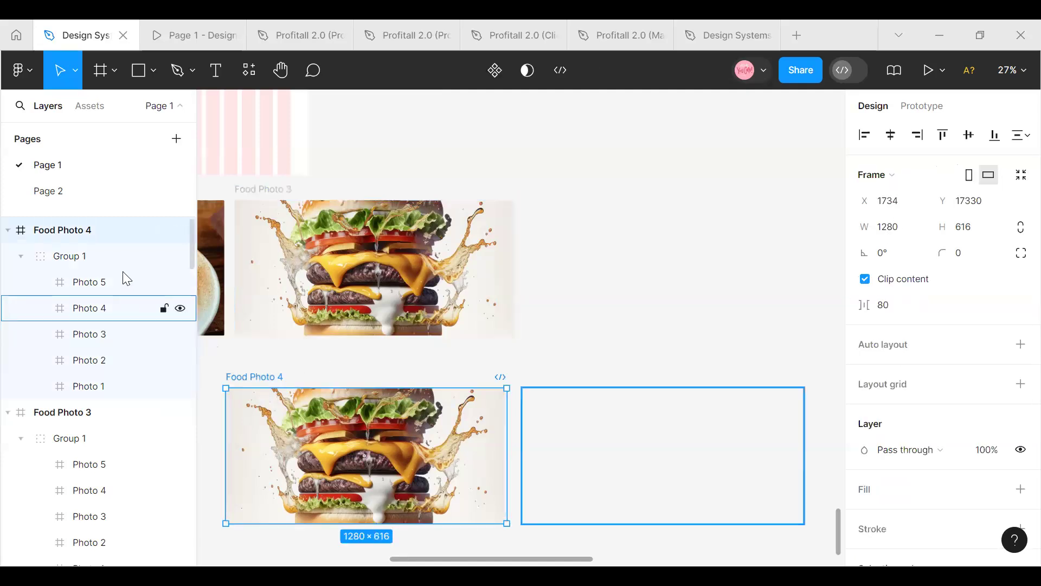
left_click(70, 265)
left_click(909, 207)
left_click(913, 208)
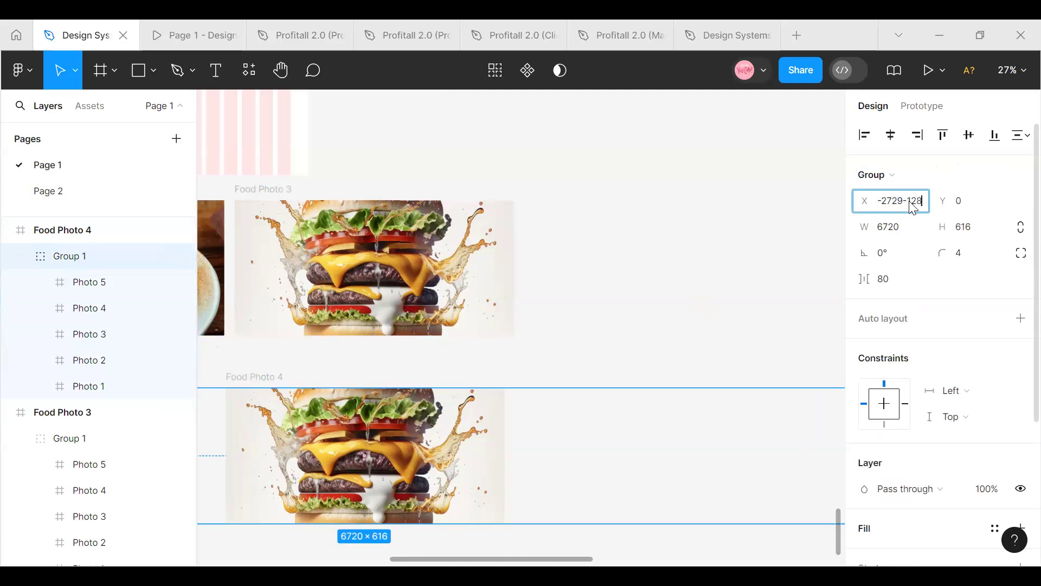
type("-1280")
key("Return")
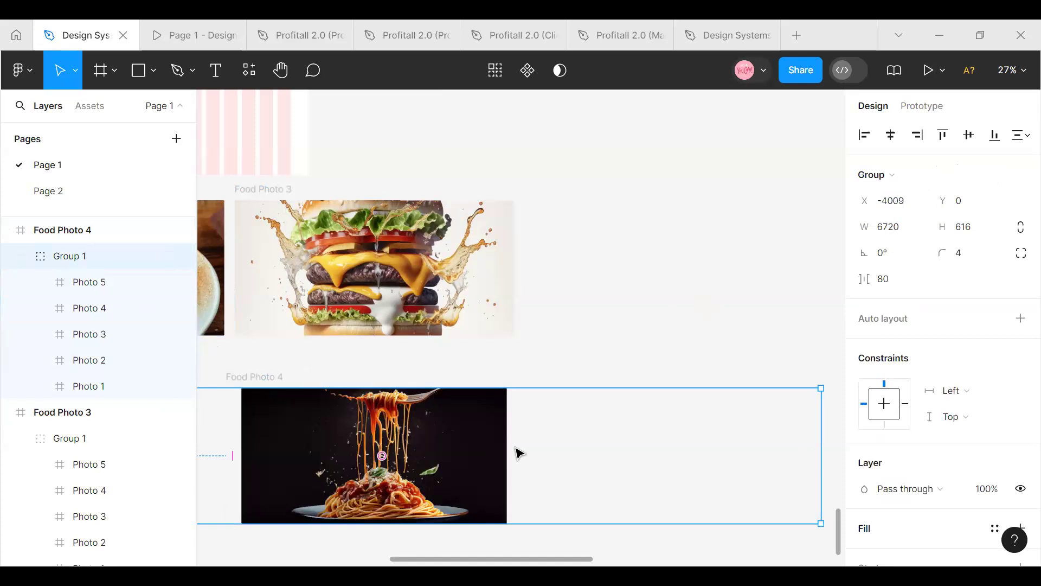
left_click(531, 417)
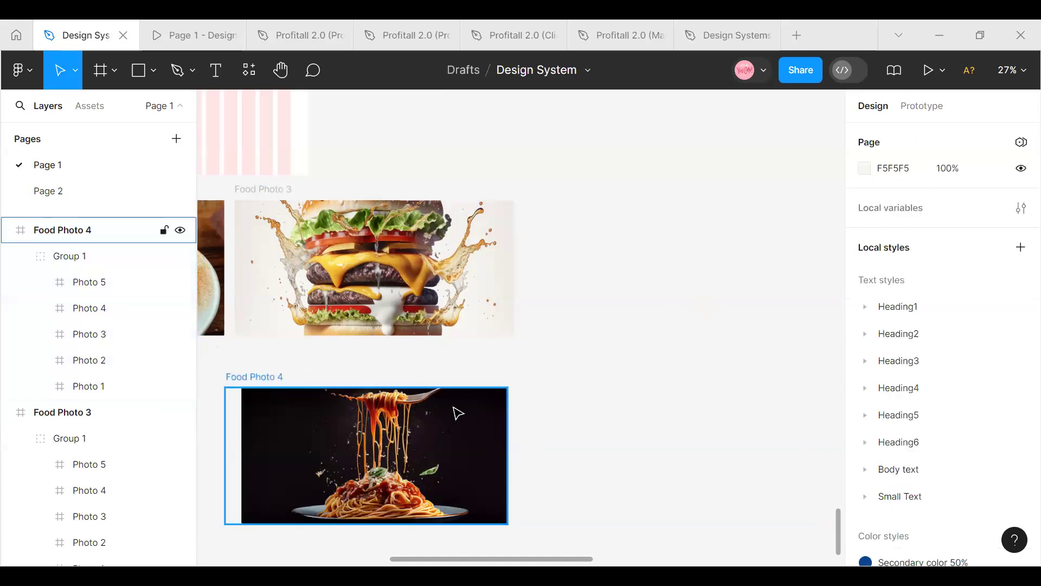
left_click(449, 406)
key("Left")
key("Left")
key("Left")
key("Left")
key("Left")
key("Left")
key("Left")
key("Left")
key("Left")
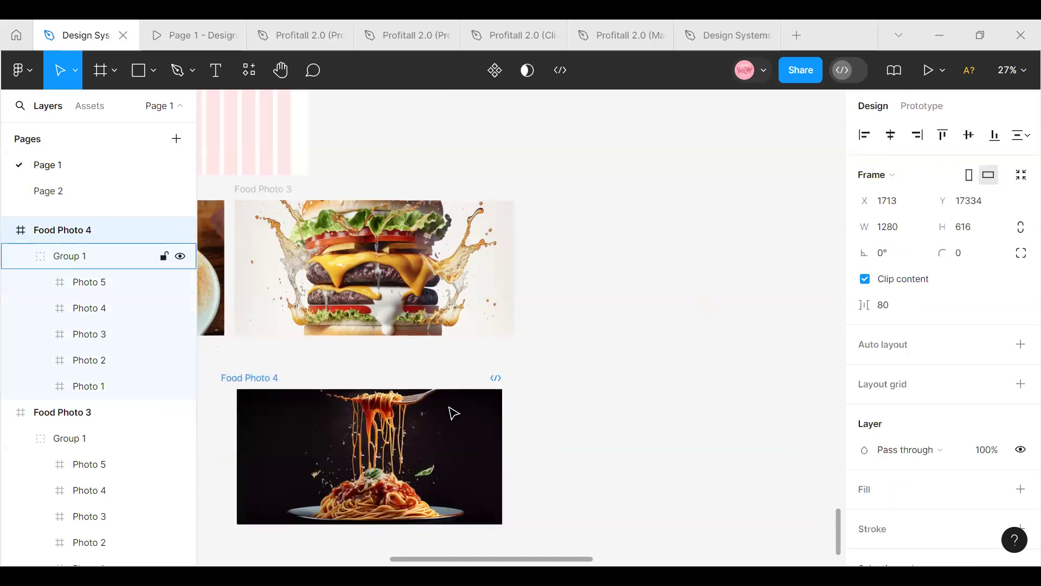
key("Right")
key("Right")
key("Right")
key("Right")
key("Right")
key("Right")
key("Right")
key("Right")
key("Right")
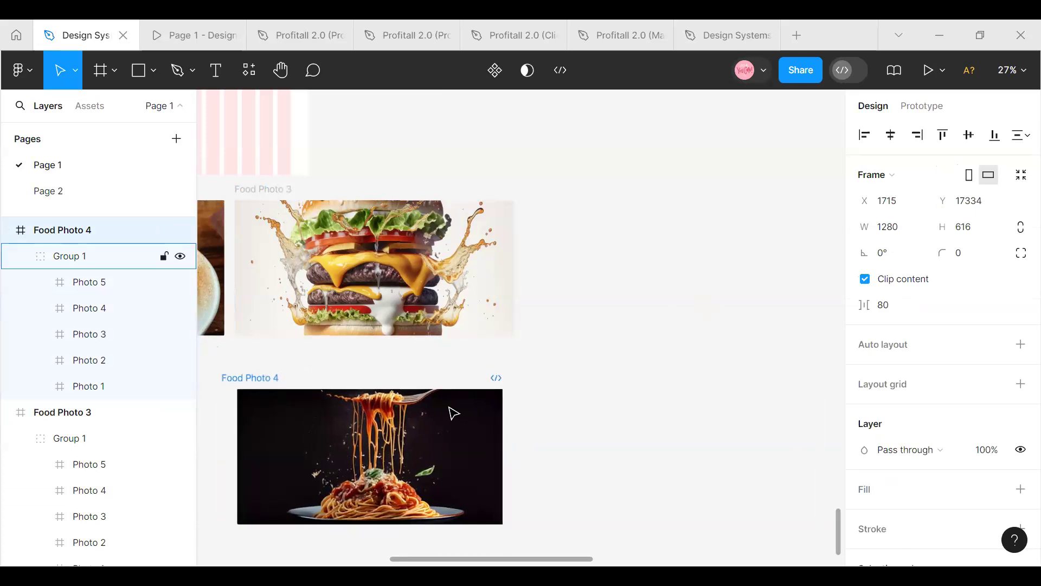
key("Escape")
Nudge the photo group in Food Photo 4 left to X -4075 so the spaghetti photo fills the frame
left_click(74, 256)
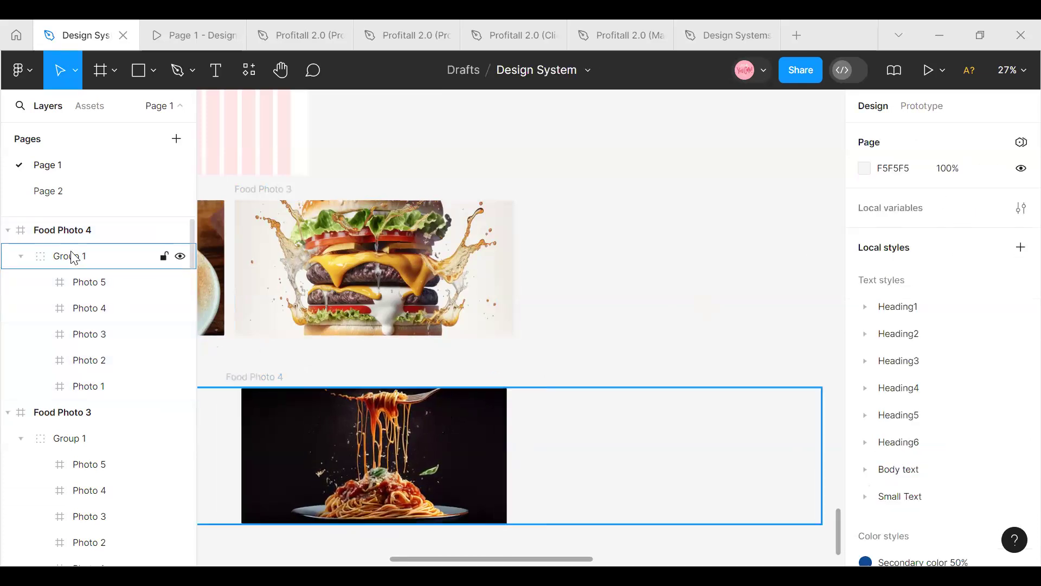
key("Left")
key("Left")
key("Left")
key("Left")
key("Left")
key("Left")
key("Left")
key("Left")
key("Left")
key("Left")
key("Left")
key("Left")
key("Left")
key("Left")
key("Left")
key("Left")
key("Left")
key("Left")
key("Left")
key("Left")
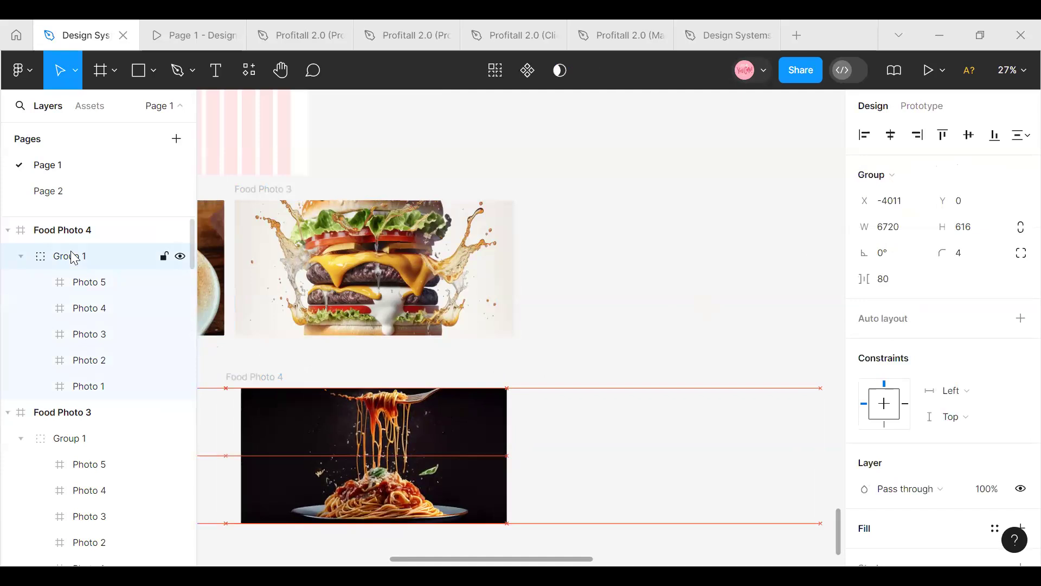
key("Left")
key("Left")
key("Left")
key("Left")
key("Left")
key("Left")
key("Left")
key("Left")
key("Left")
key("Left")
key("Left")
key("Left")
key("Left")
key("Left")
key("Left")
key("Left")
key("Left")
key("Left")
key("Left")
key("Left")
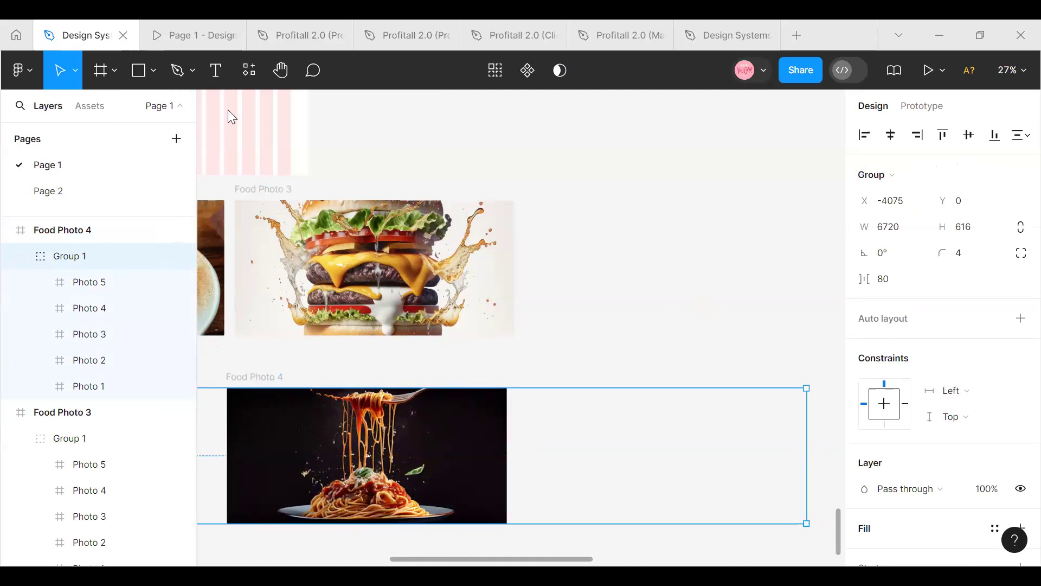
left_click(247, 377)
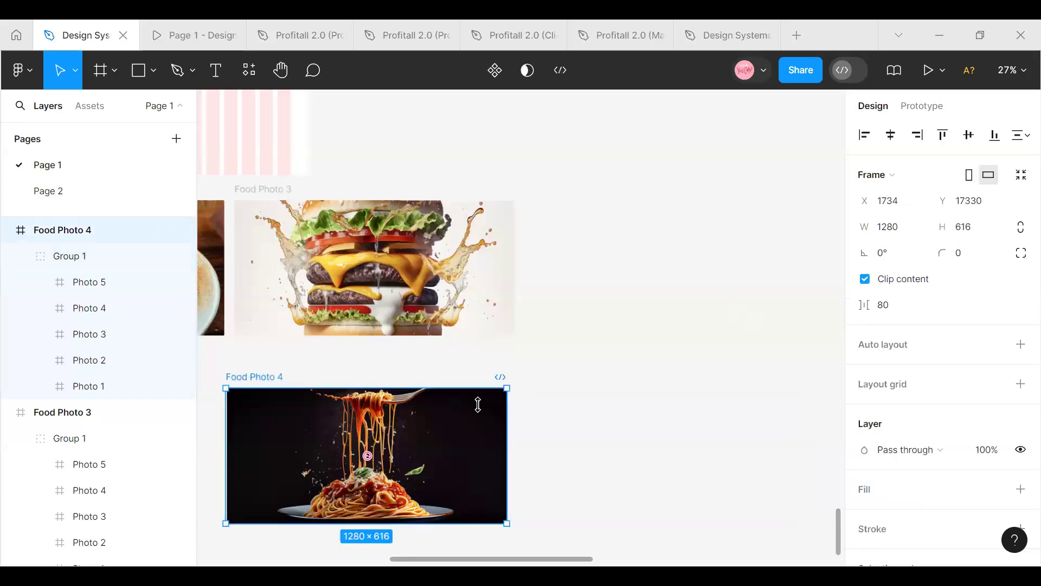
Move Food Photo 4 into the row beside Food Photo 3, and place a duplicate of it below the row
left_click_drag(400, 436, 701, 251)
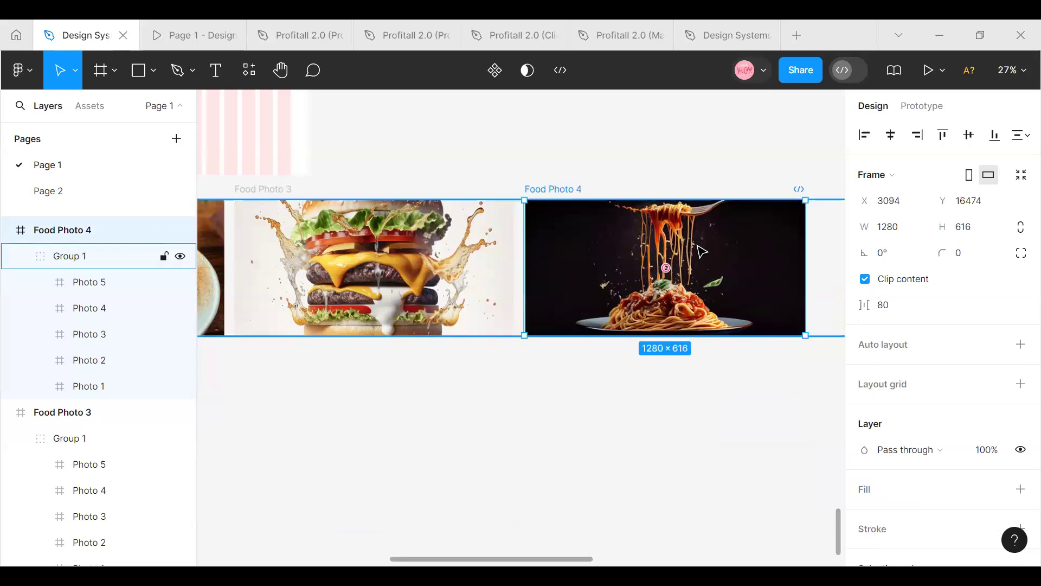
key("ctrl+d")
left_click_drag(563, 249, 194, 559)
left_click_drag(275, 421, 309, 437)
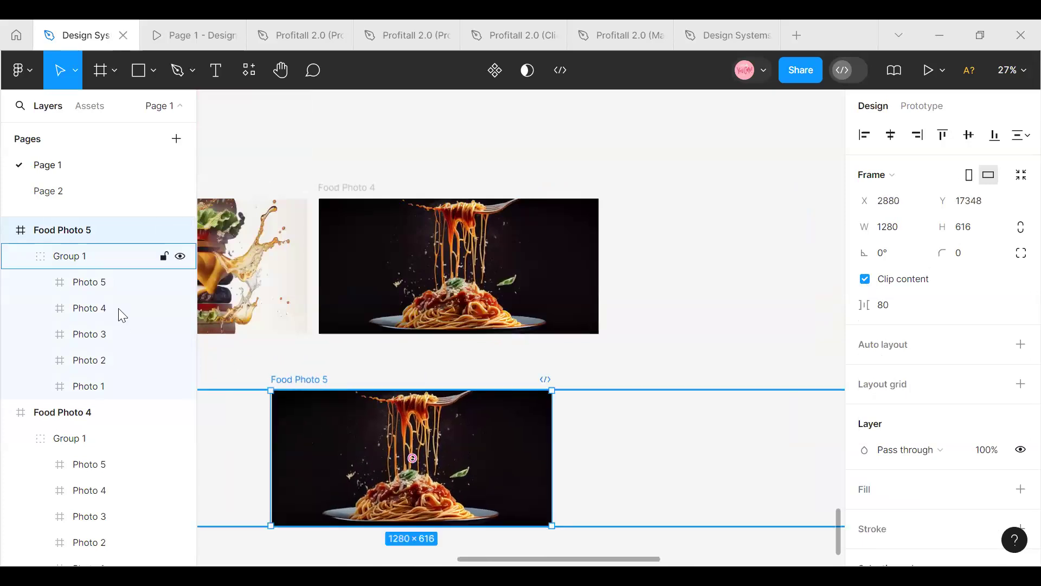
Offset the X position of the photo group in Food Photo 5 by -1280, to X -5355
left_click(87, 258)
left_click(911, 203)
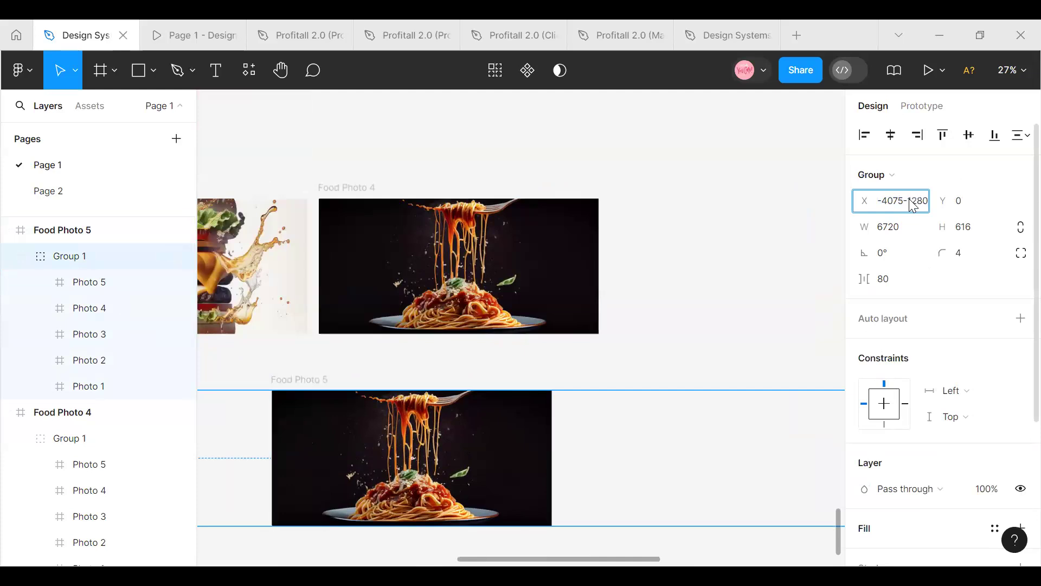
type("-1280")
key("Return")
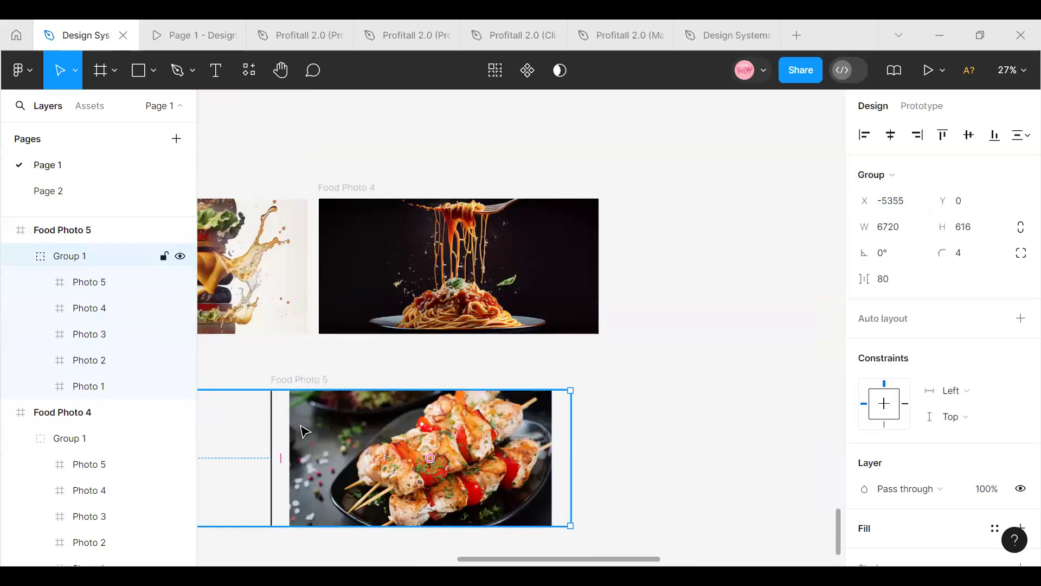
Nudge the photo group in Food Photo 5 left to X -5445 so the skewers photo fills the frame
key("Left")
key("Left")
key("Left")
key("Left")
key("Left")
key("Left")
key("Left")
key("Left")
key("Left")
key("Left")
key("Left")
key("Left")
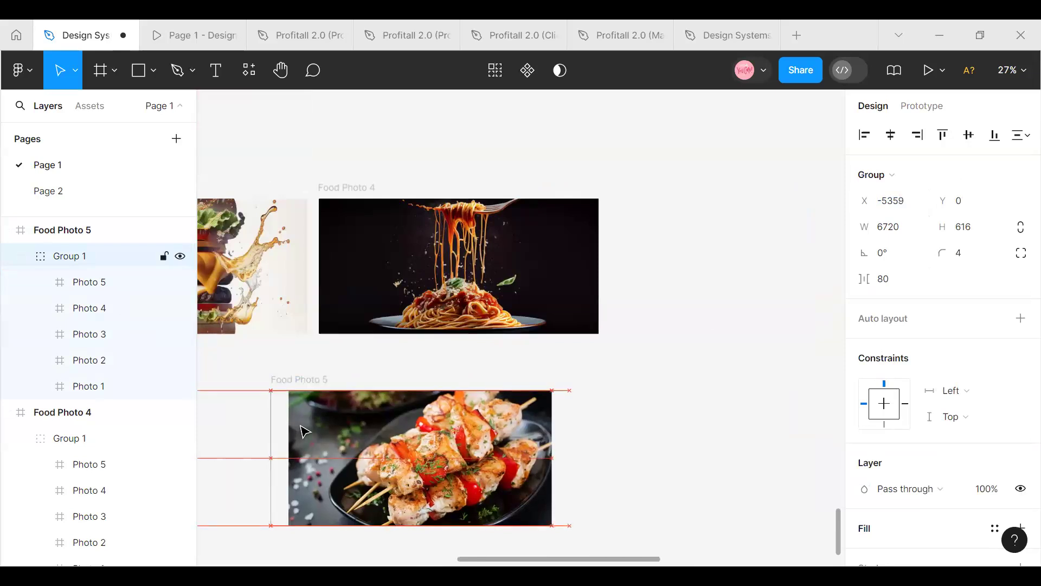
key("Left")
key("Left")
key("Left")
key("Left")
key("Left")
key("Left")
key("Left")
key("Left")
key("Left")
key("Left")
key("Left")
key("Left")
key("Left")
key("Left")
key("Left")
key("Left")
key("Left")
key("Left")
key("Left")
key("Left")
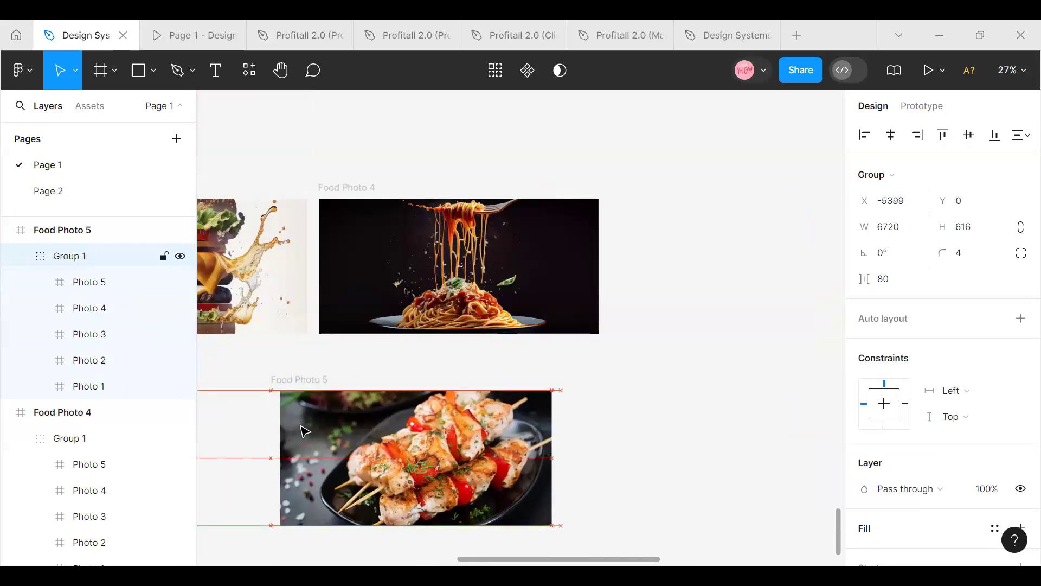
key("Left")
key("Left")
key("Left")
key("Left")
key("Left")
key("Left")
key("Left")
key("Left")
key("Left")
key("Left")
key("Left")
key("Left")
key("Left")
key("Left")
key("Left")
key("Left")
key("Left")
key("Left")
key("Left")
key("Left")
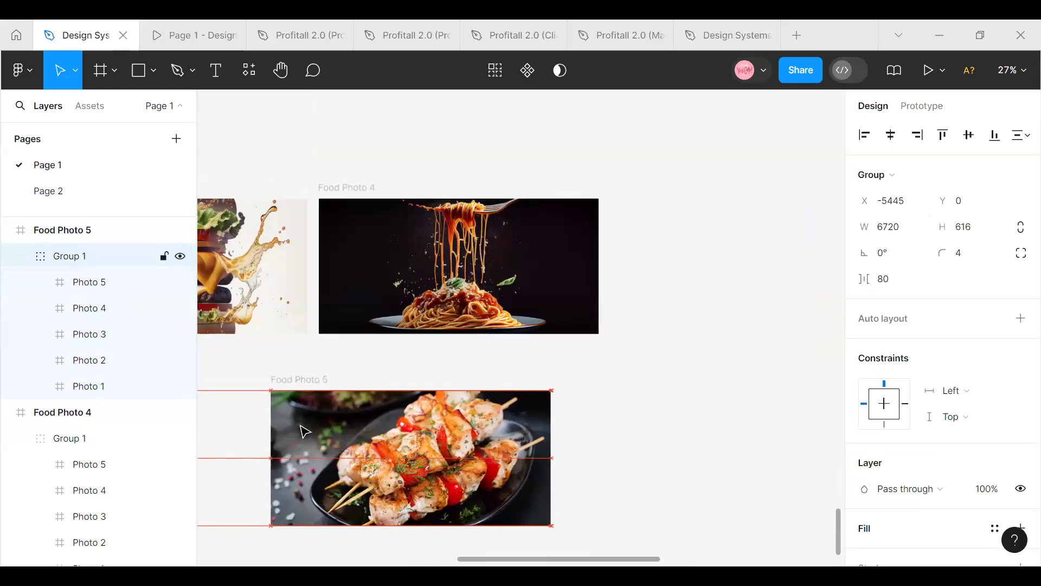
Nudge the photo group in Food Photo 4 left by one pixel to X -4076
left_click(372, 251)
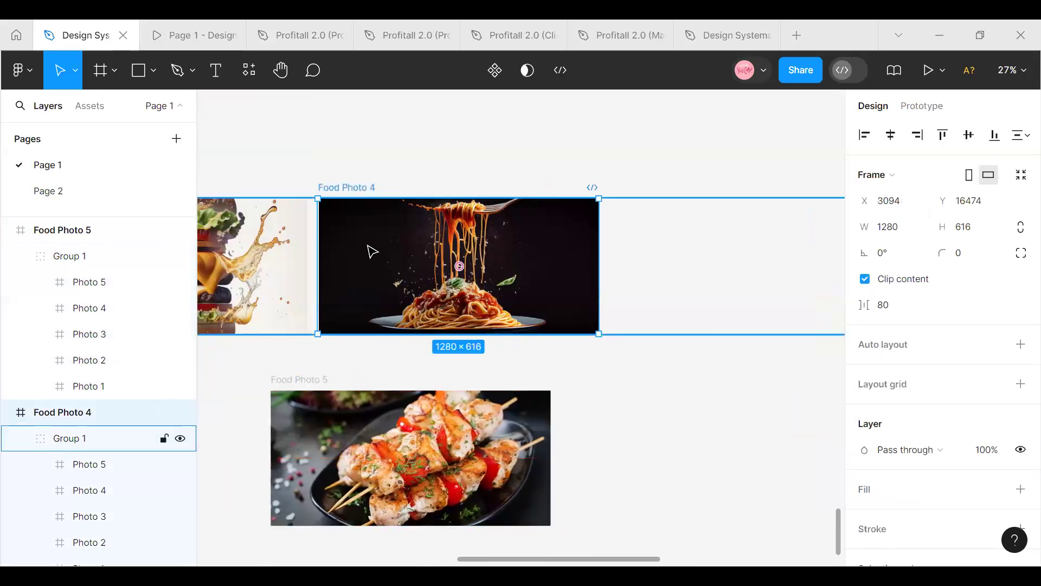
left_click(60, 442)
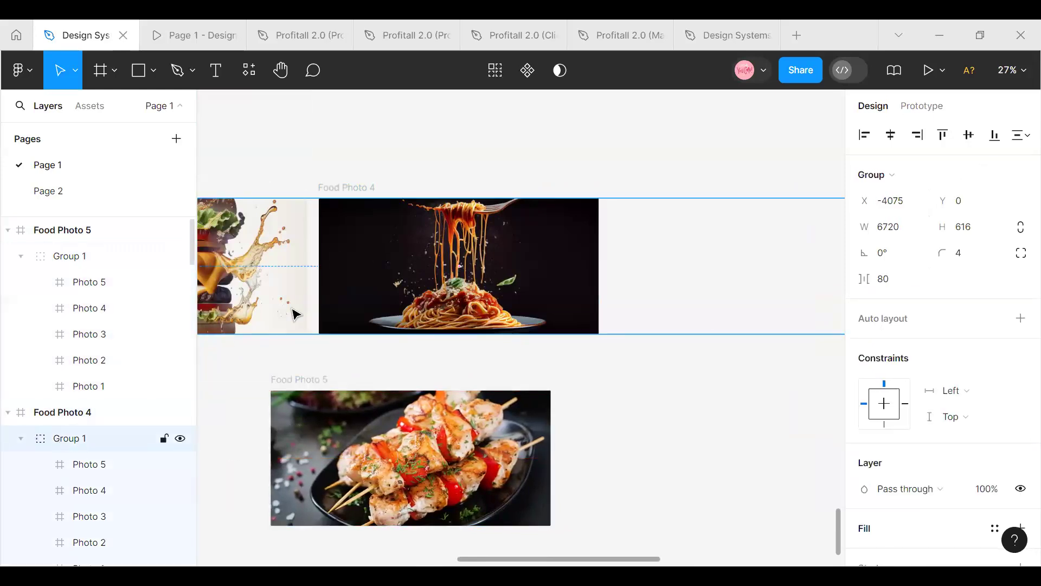
key("Left")
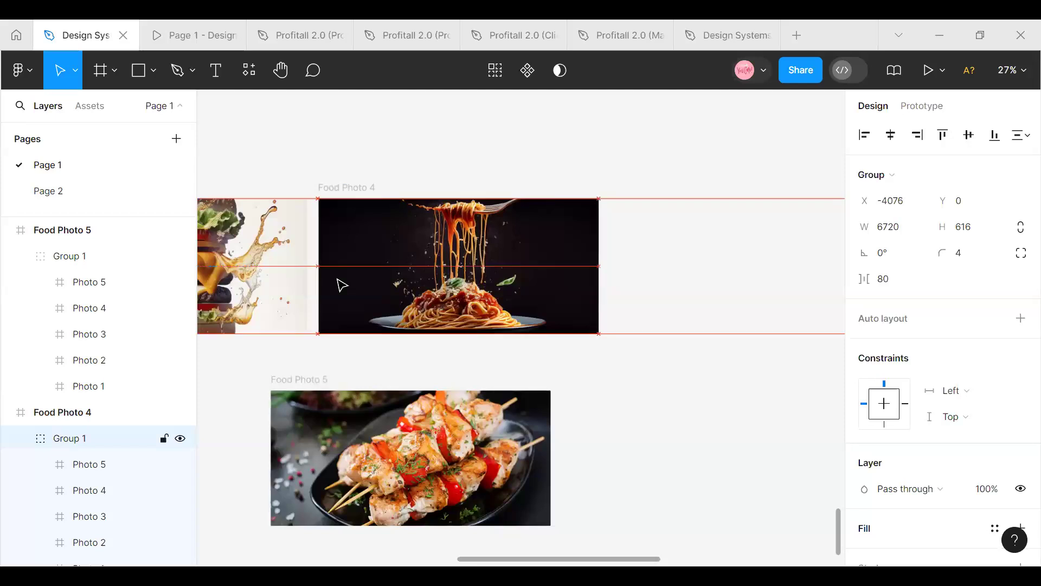
Move Food Photo 5 into the row beside Food Photo 4, at X 4559, Y 16474
left_click(302, 392)
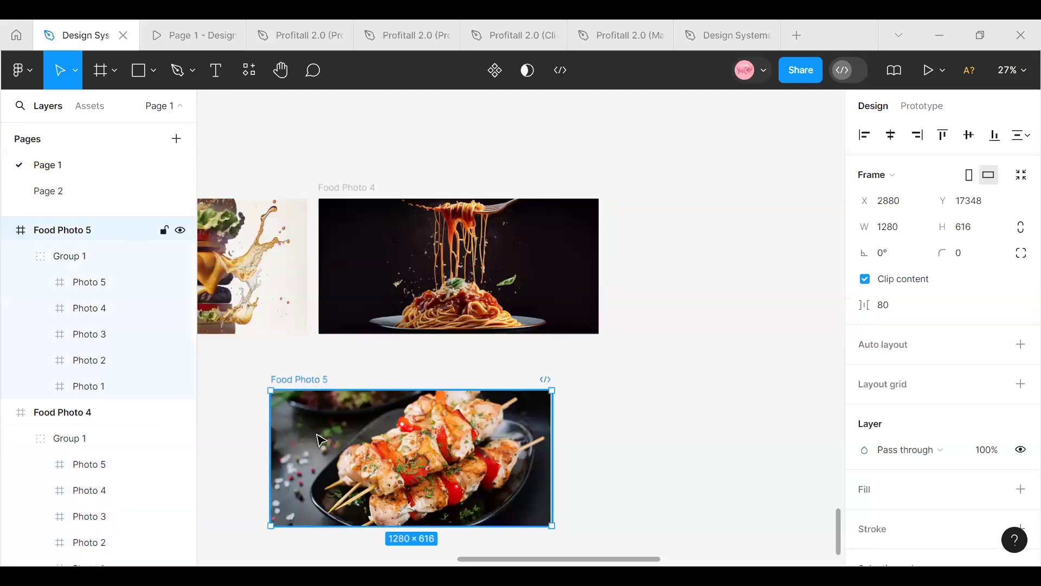
left_click_drag(302, 392, 576, 255)
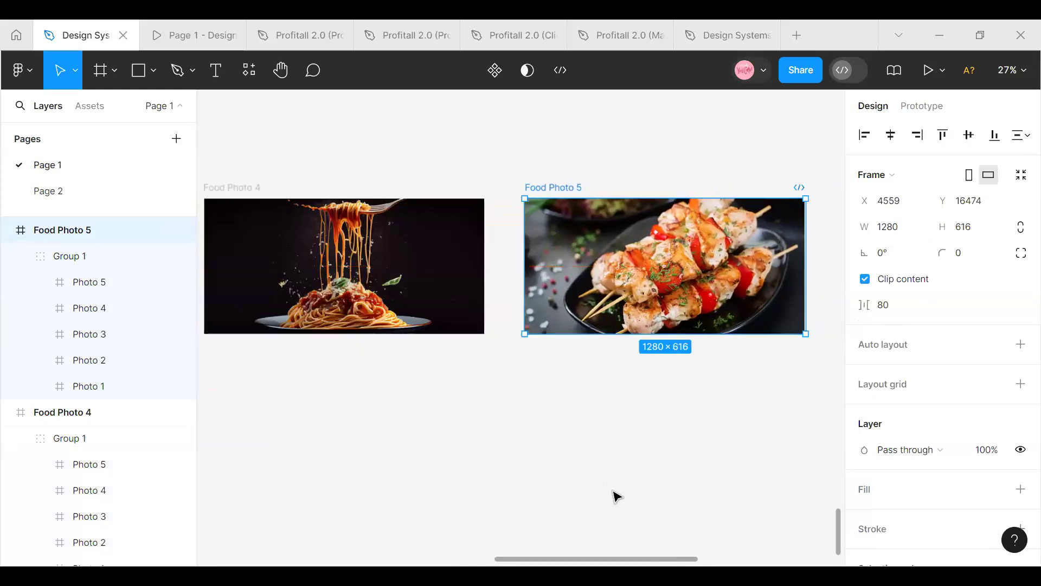
Select all five Food Photo frames and move them together further below the Carousel frame, to Y 17418
scroll(612, 490, "up", 1)
scroll(613, 490, "down", 3)
scroll(617, 495, "down", 5)
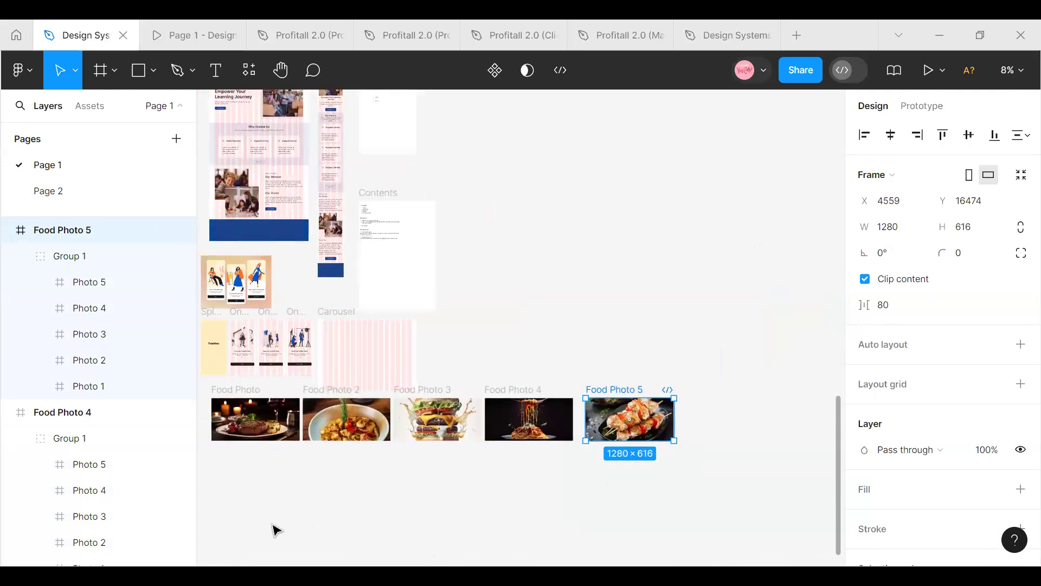
left_click(241, 478)
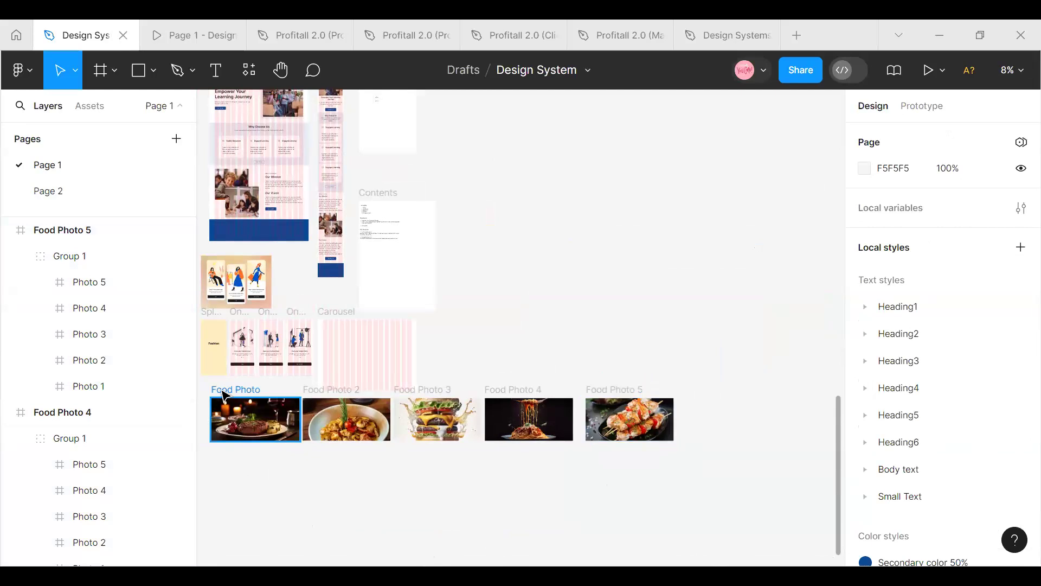
left_click(224, 394)
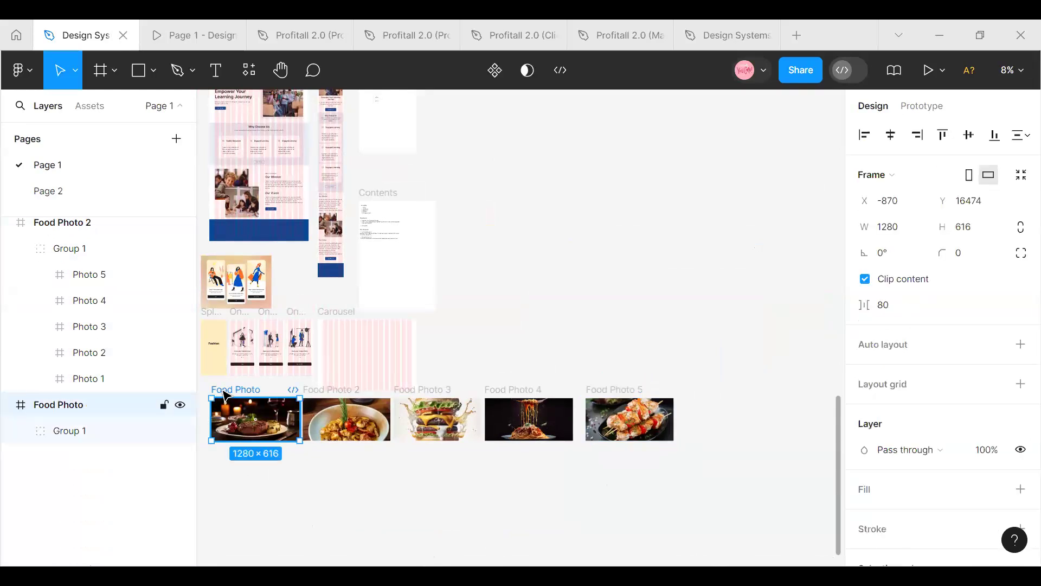
left_click(322, 390, "shift")
left_click(446, 389, "shift")
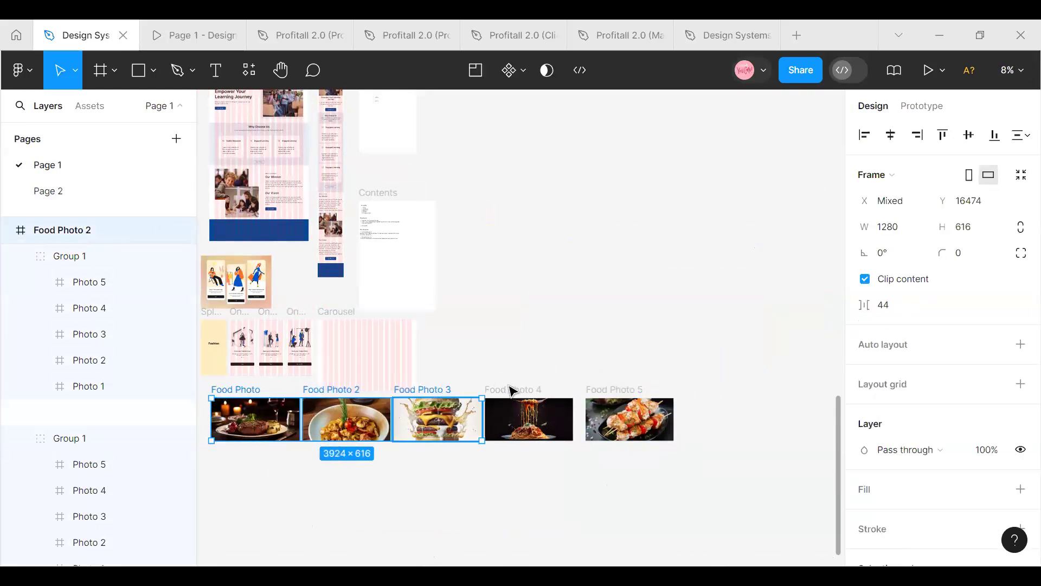
left_click(520, 392, "shift")
left_click(616, 390, "shift")
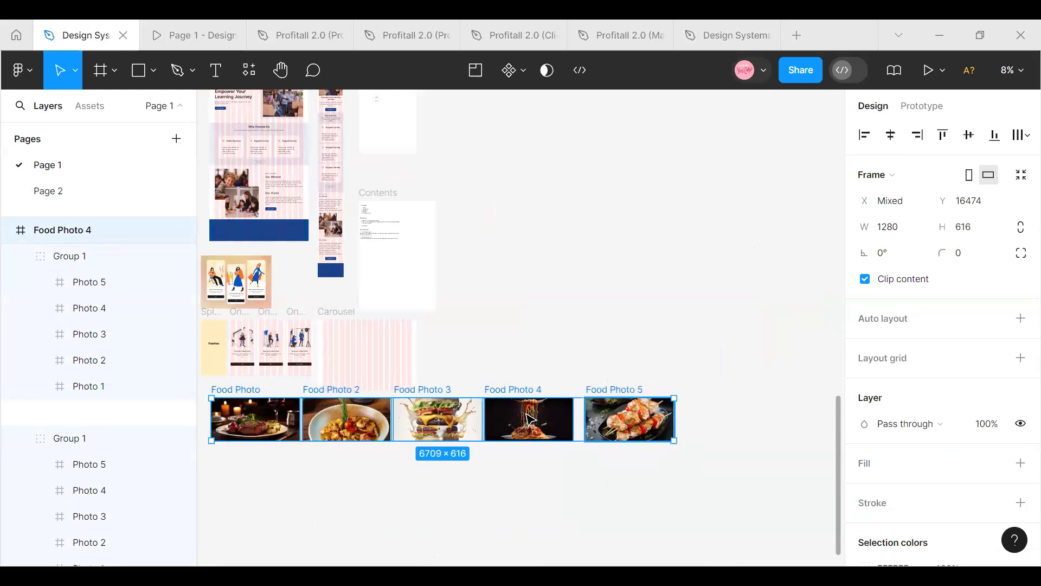
left_click_drag(524, 413, 540, 478)
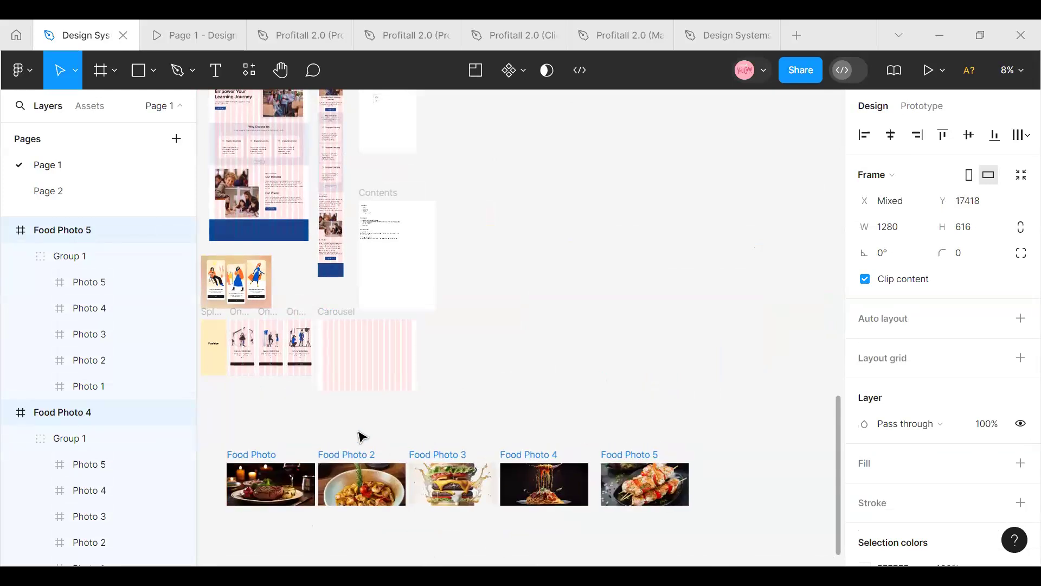
Select all five Food Photo frames and combine them into a component set
left_click(260, 444)
left_click_drag(220, 430, 723, 521)
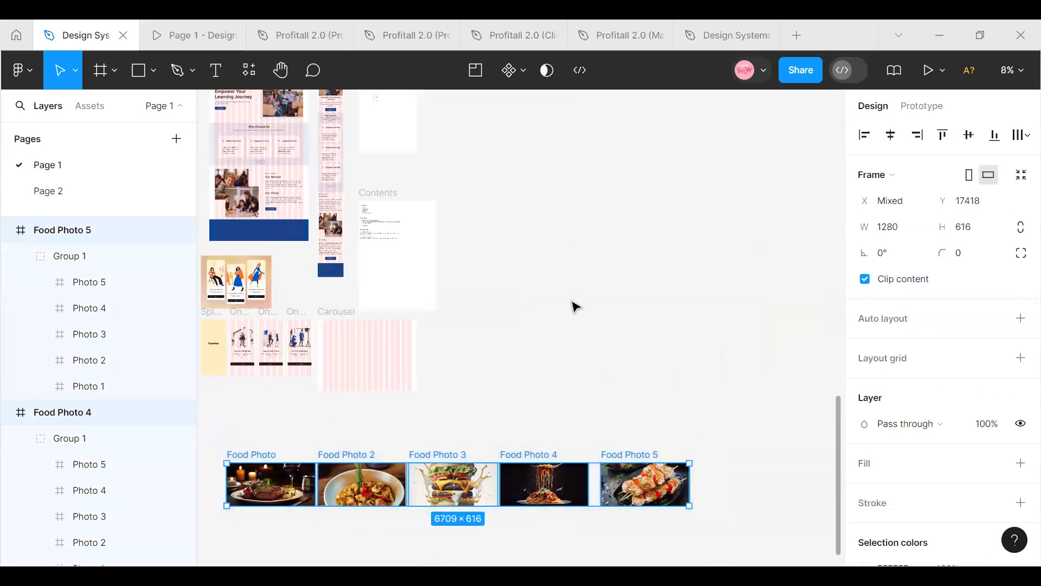
left_click(524, 70)
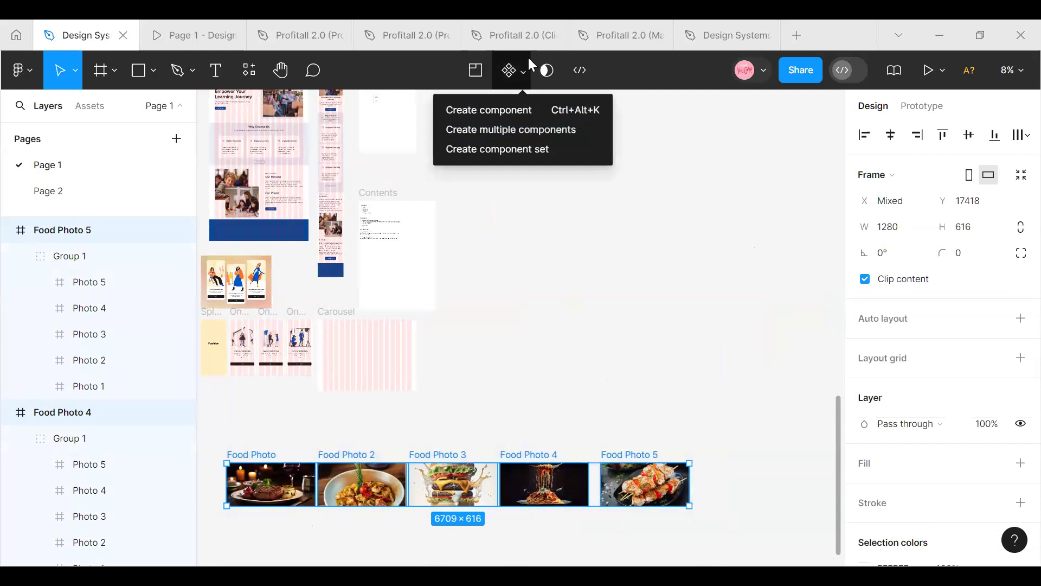
left_click(524, 71)
left_click(524, 71)
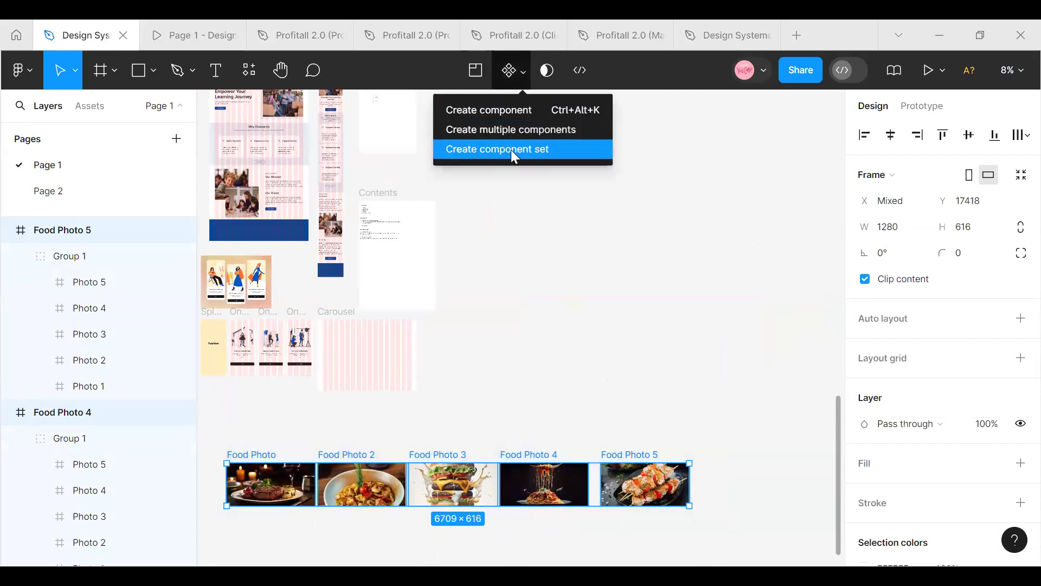
left_click(512, 154)
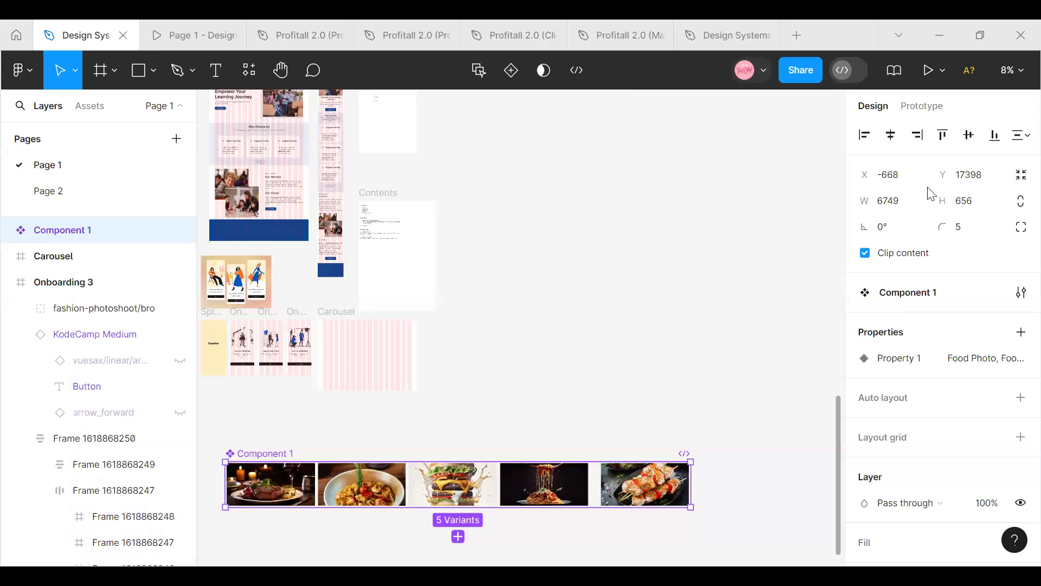
Add a prototype interaction from the Food Photo variant that changes it to Food Photo 2
left_click(659, 315)
scroll(660, 319, "up", 1)
scroll(660, 319, "down", 1)
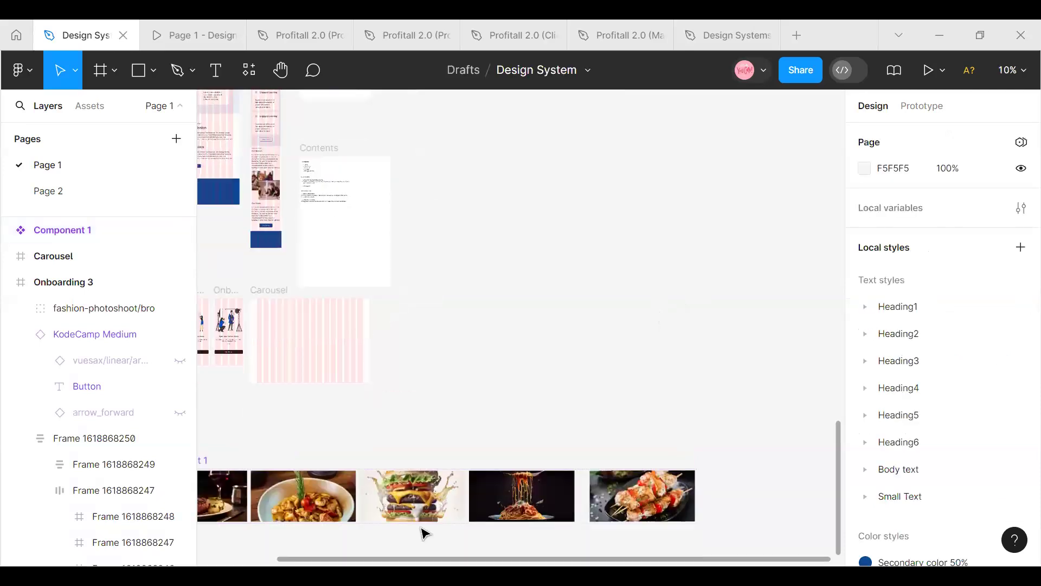
left_click_drag(402, 561, 239, 561)
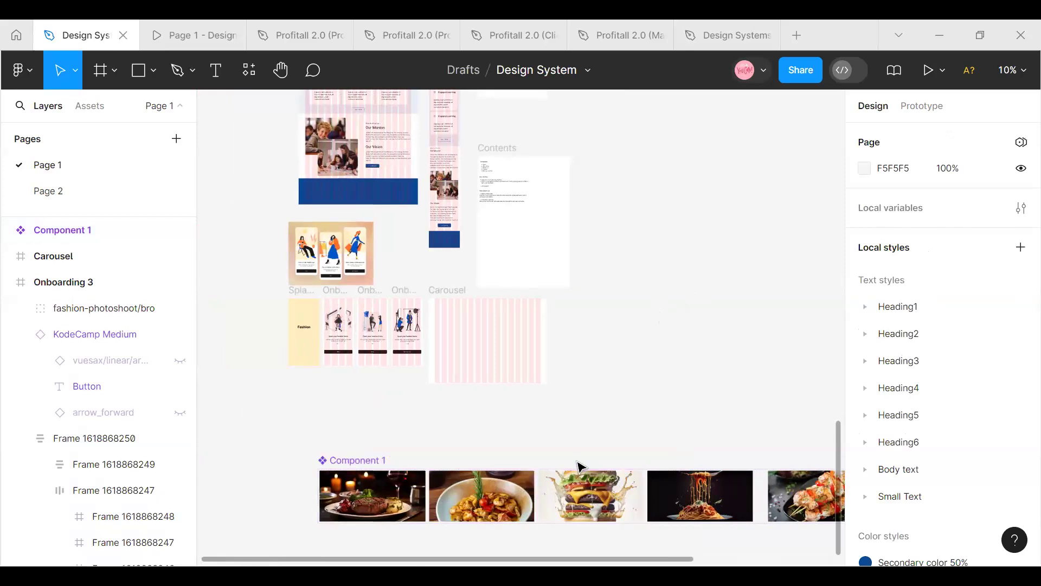
scroll(579, 467, "up", 3)
left_click_drag(360, 563, 271, 564)
scroll(377, 465, "down", 3)
scroll(383, 479, "up", 3)
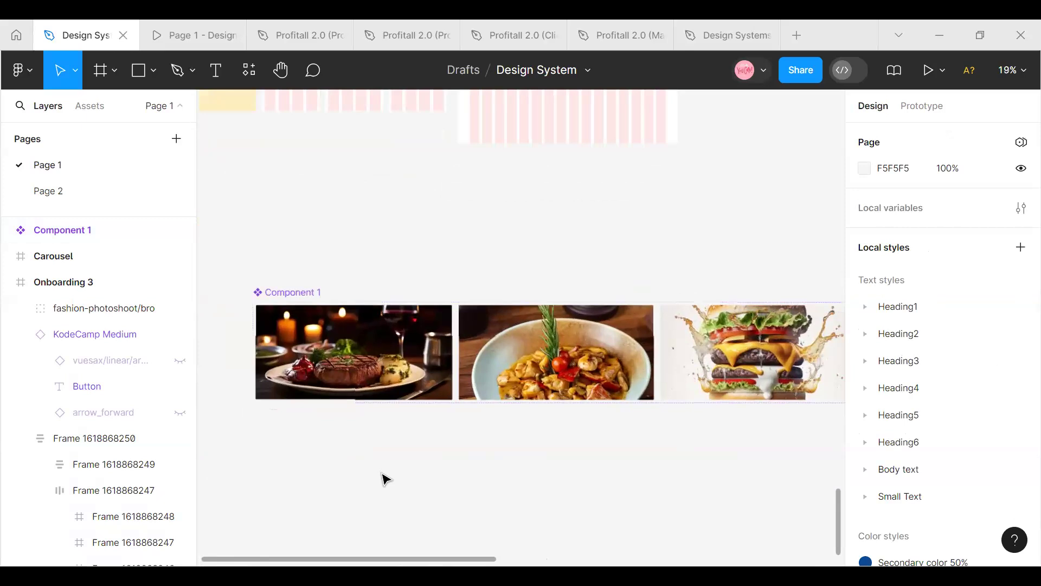
left_click(415, 326)
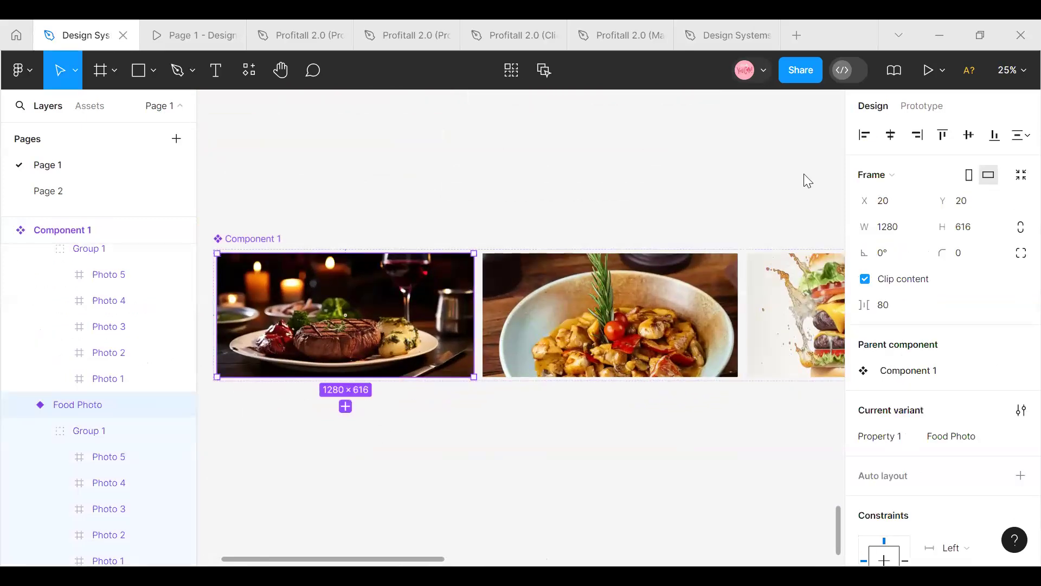
left_click(919, 114)
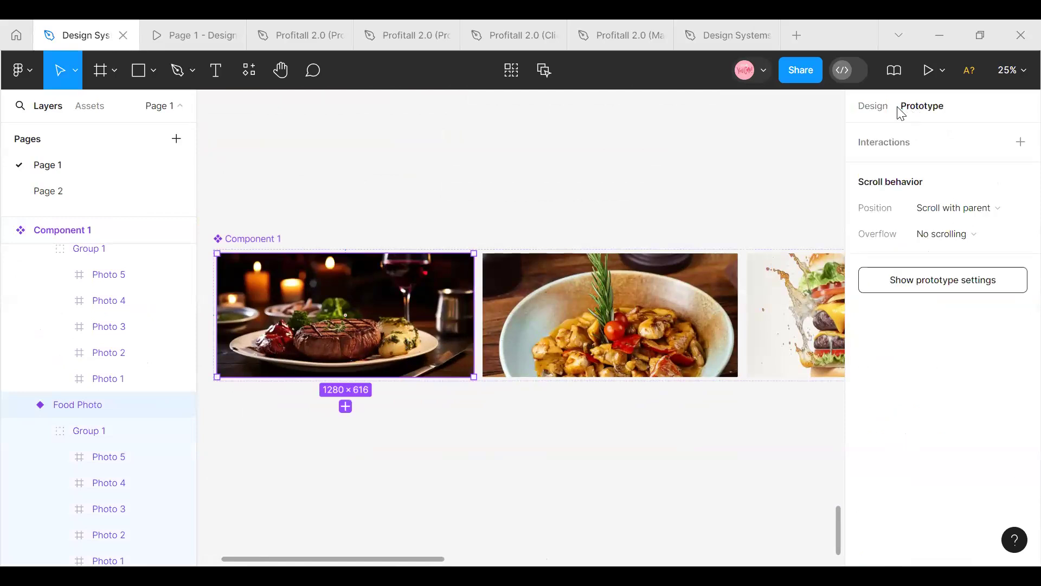
left_click_drag(475, 317, 492, 316)
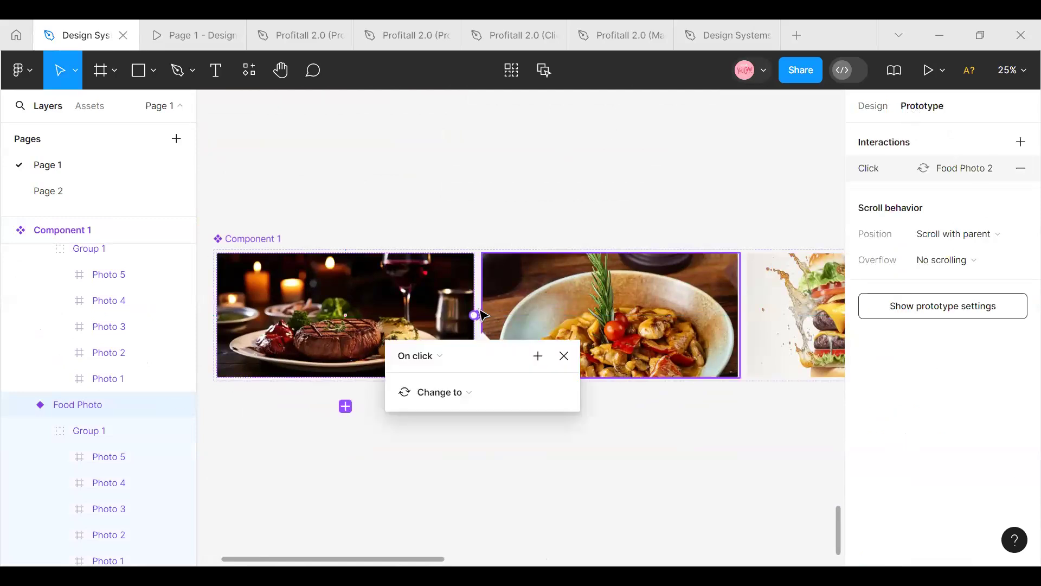
Set the interaction's trigger to After delay with a delay of 1000ms
left_click(440, 357)
left_click(436, 543)
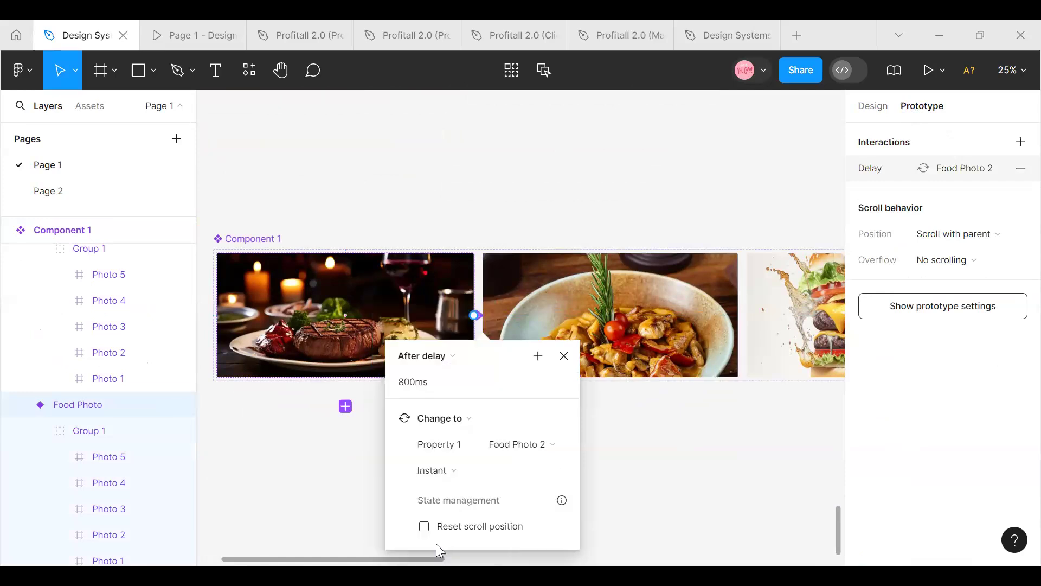
left_click(417, 385)
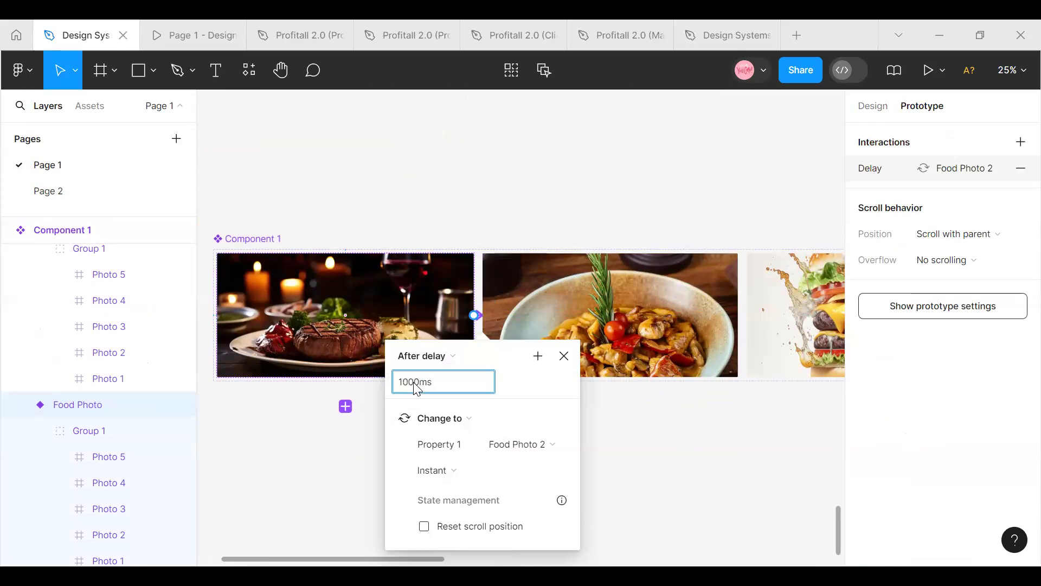
Set the Food Photo interaction's animation to Smart animate with Ease out easing and a 500ms duration
left_click(460, 475)
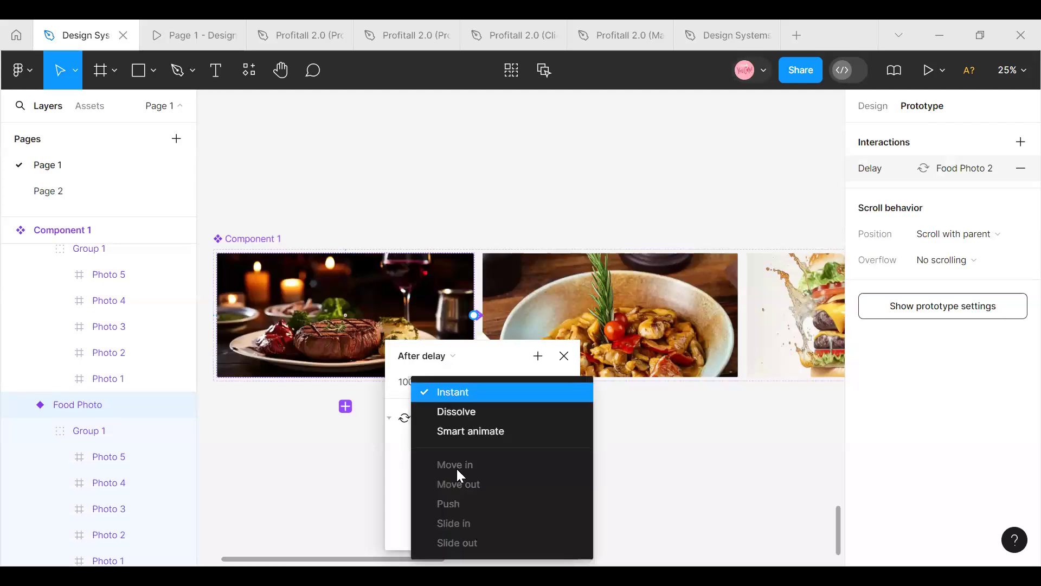
left_click(475, 432)
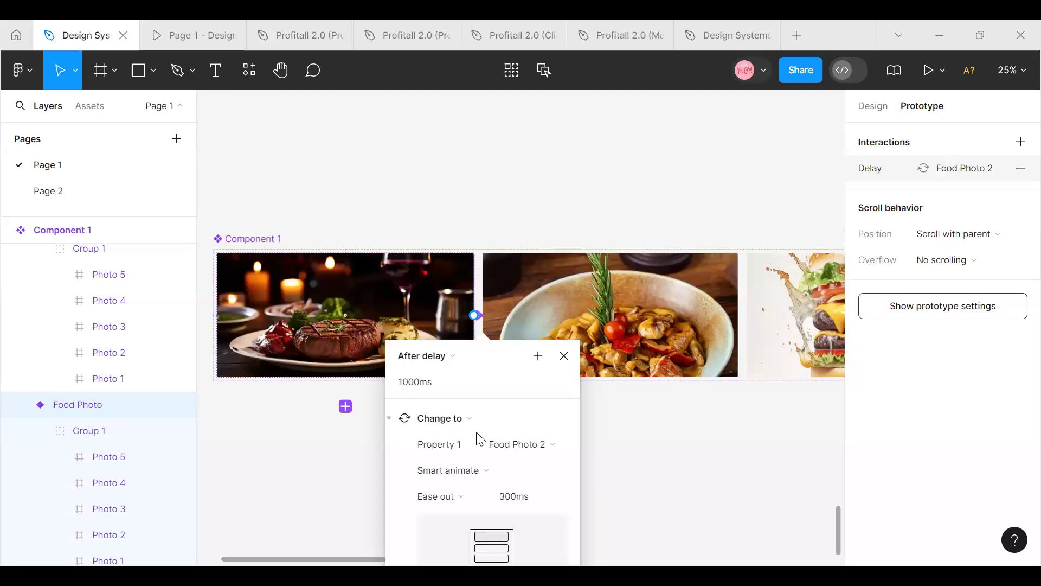
left_click(560, 476)
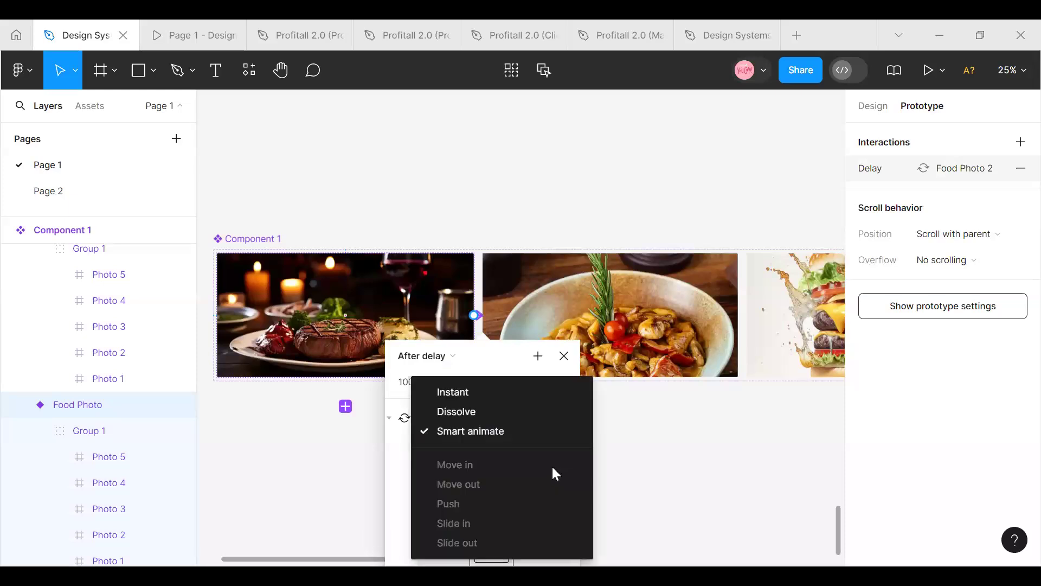
left_click(519, 435)
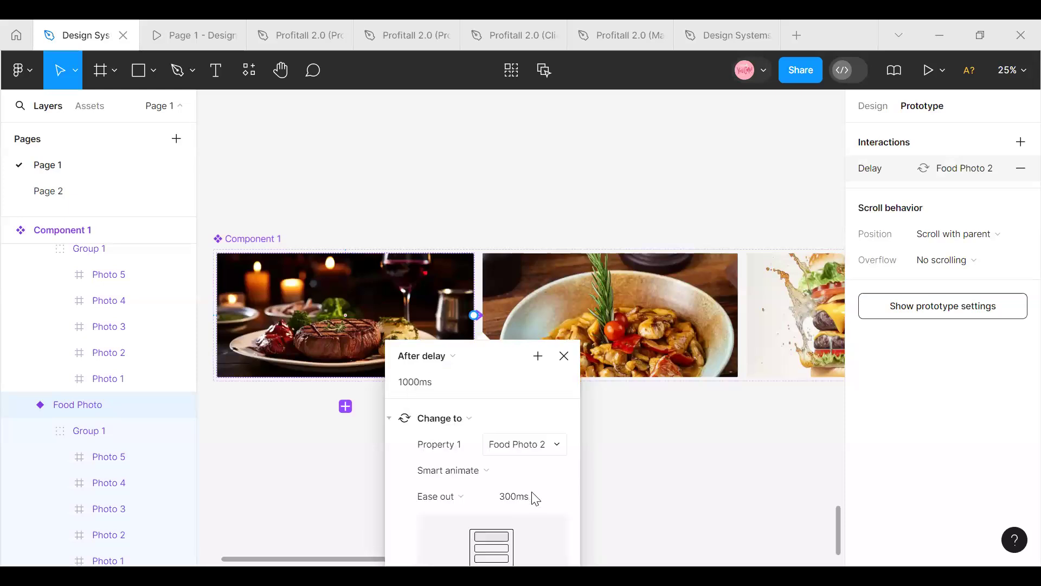
left_click(483, 502)
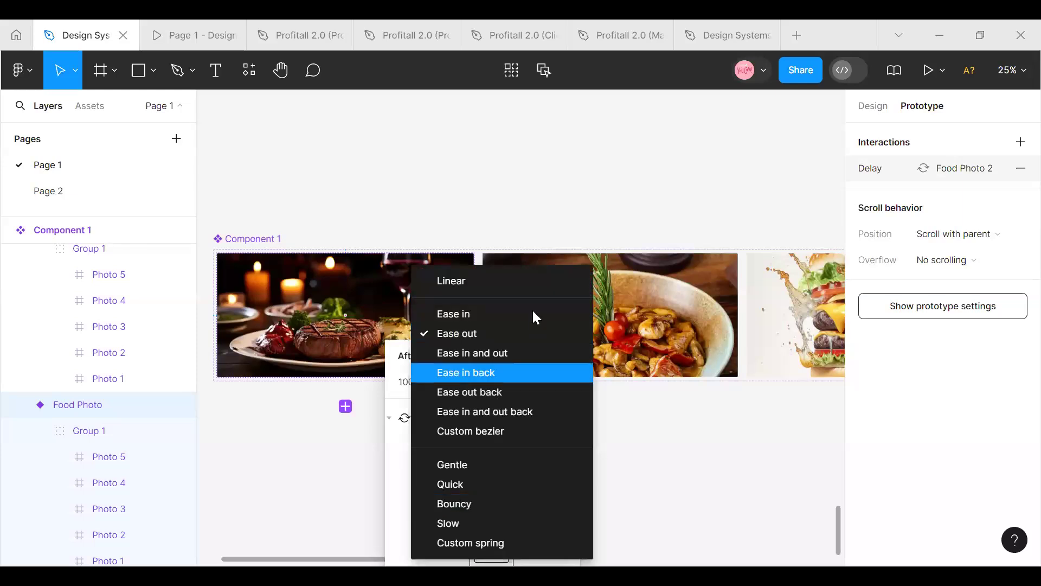
left_click(509, 331)
left_click(513, 495)
left_click(516, 498)
key("BackSpace")
key("BackSpace")
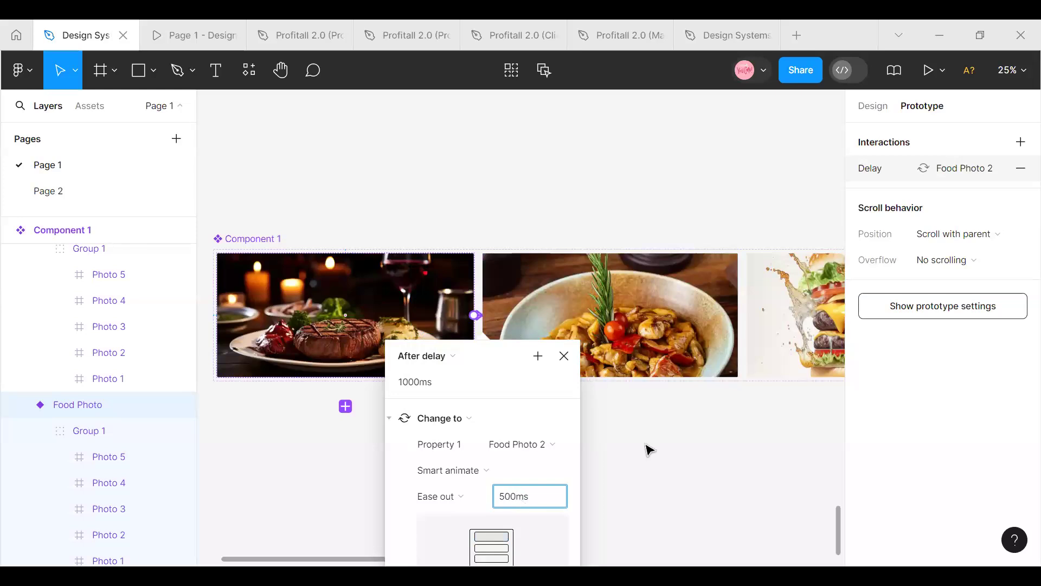
left_click(633, 515)
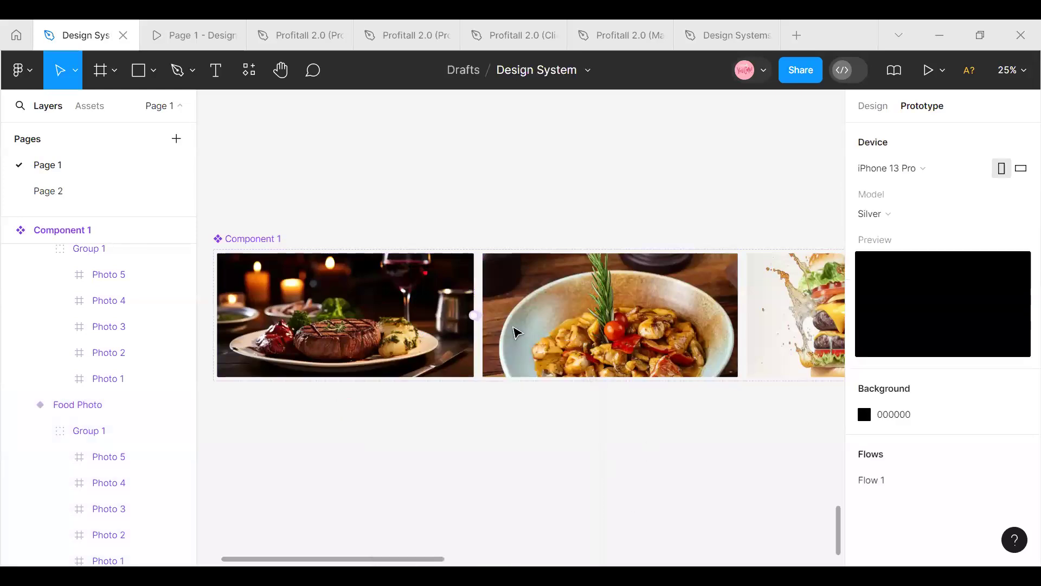
Add an interaction from the Food Photo 2 variant that changes it to Food Photo 3 after a delay of 1000ms
left_click(514, 297)
left_click_drag(758, 321, 760, 322)
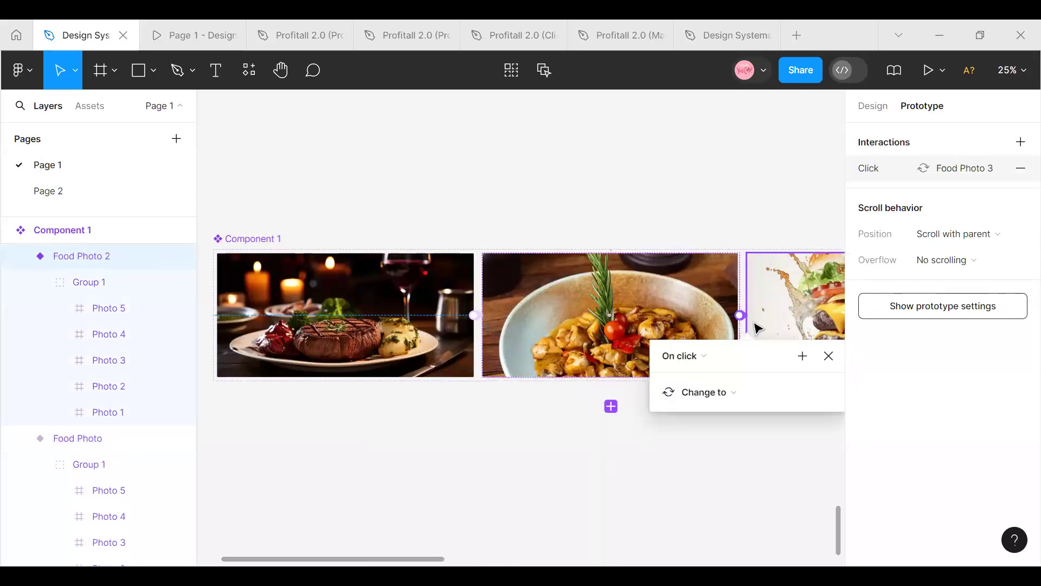
left_click(706, 357)
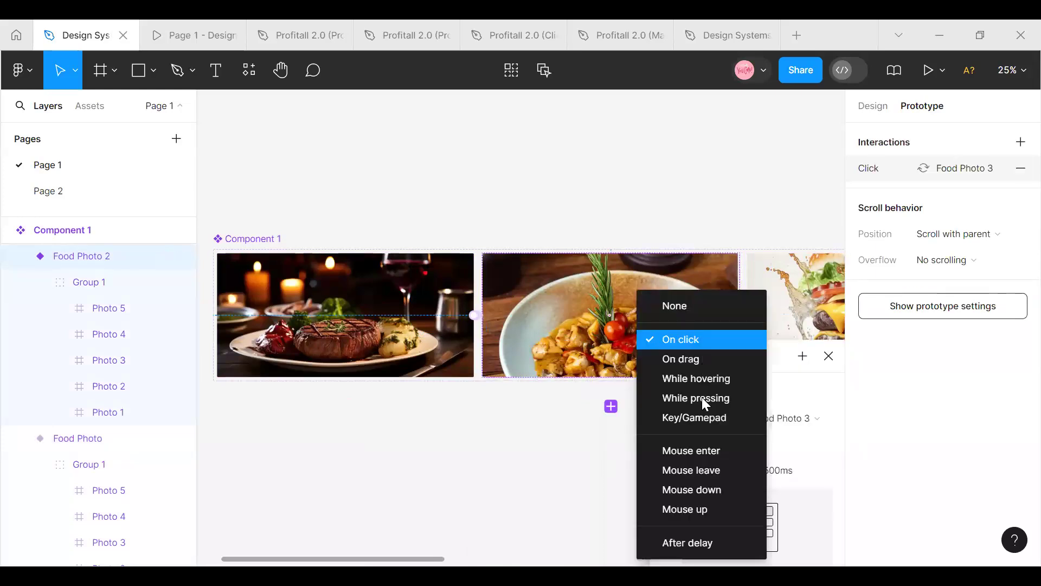
left_click(675, 542)
left_click(676, 381)
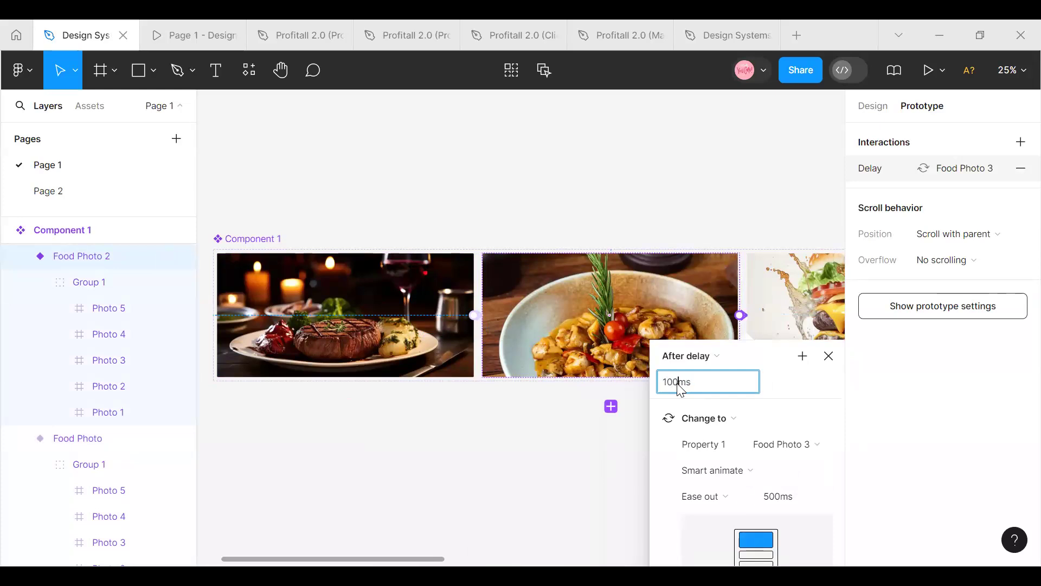
left_click(421, 560)
Add an interaction from the Food Photo 3 variant that changes it to Food Photo 4 after a delay of 1000ms
left_click_drag(441, 559, 542, 558)
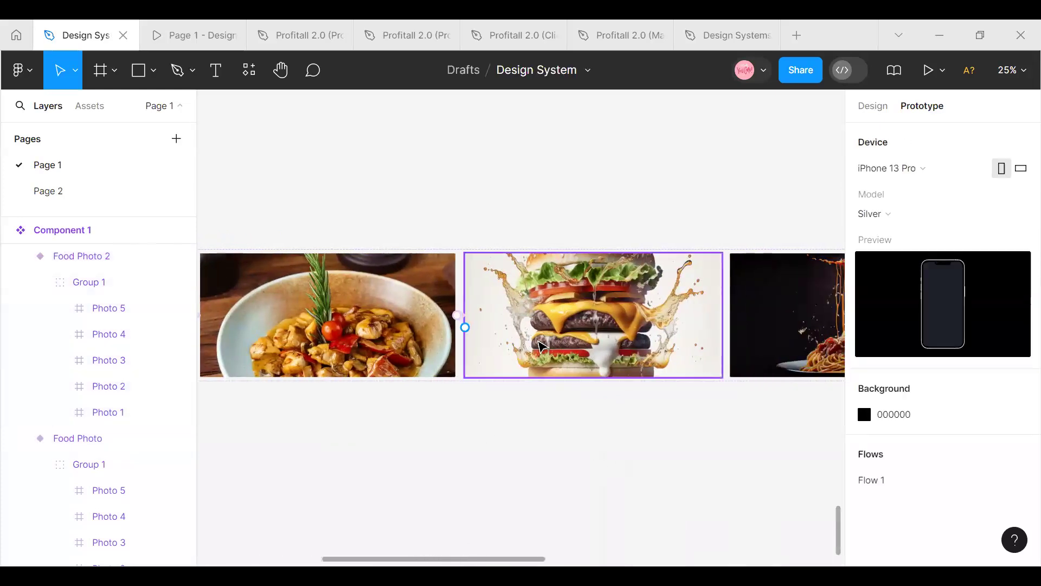
left_click(540, 342)
left_click_drag(721, 315, 750, 324)
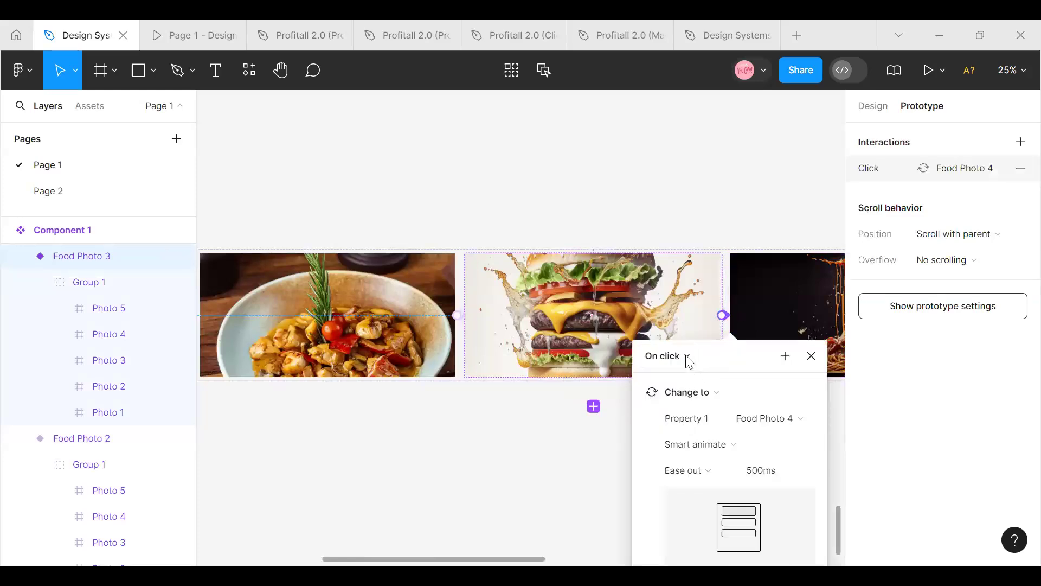
left_click(687, 357)
left_click(687, 540)
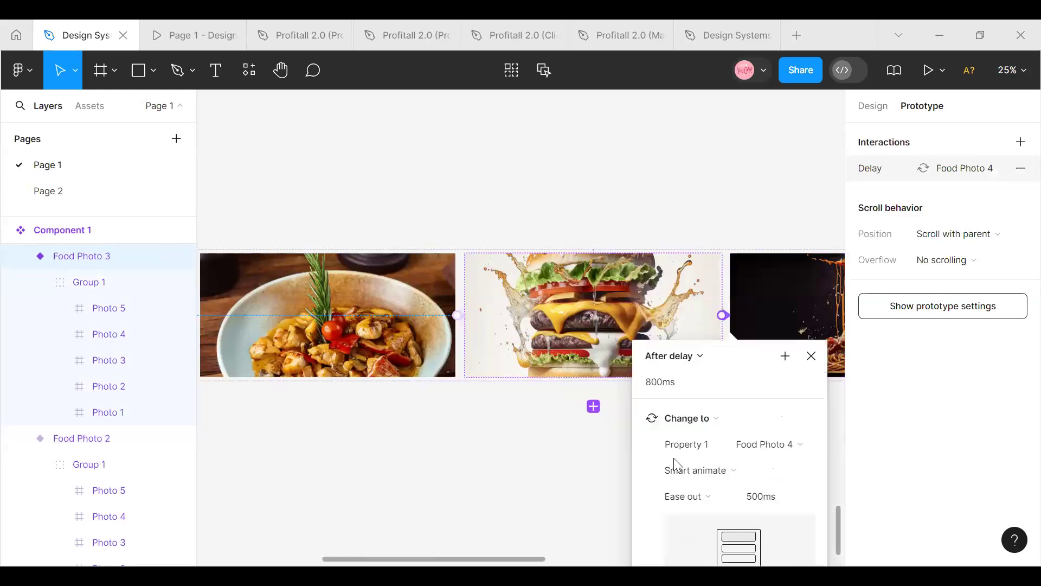
left_click(662, 383)
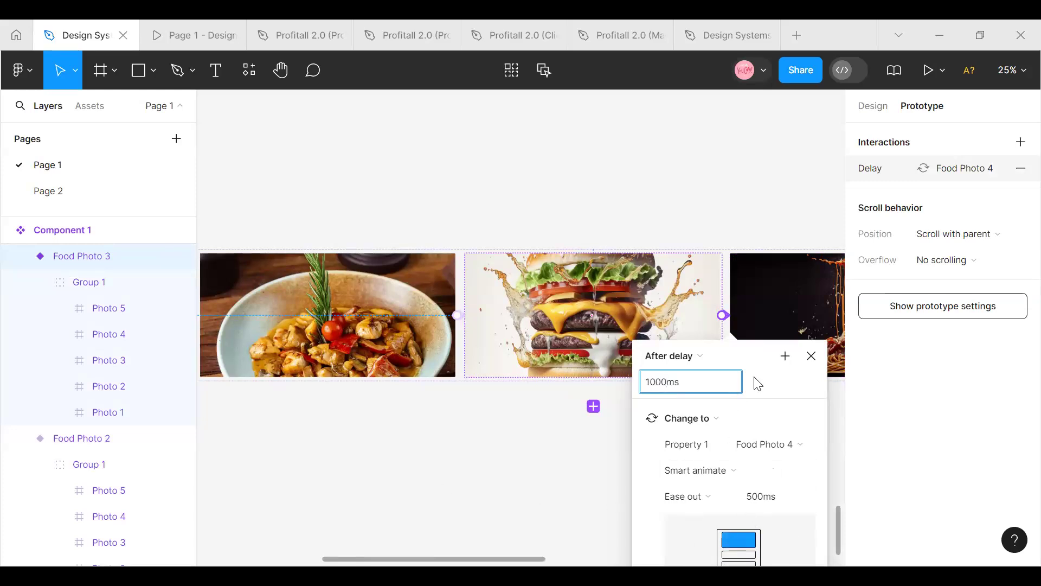
left_click(507, 511)
Add an interaction from the Food Photo 4 variant that changes it to Food Photo 5 after a delay of 1000ms
left_click_drag(495, 558, 550, 558)
scroll(565, 342, "right", 5)
left_click(558, 337)
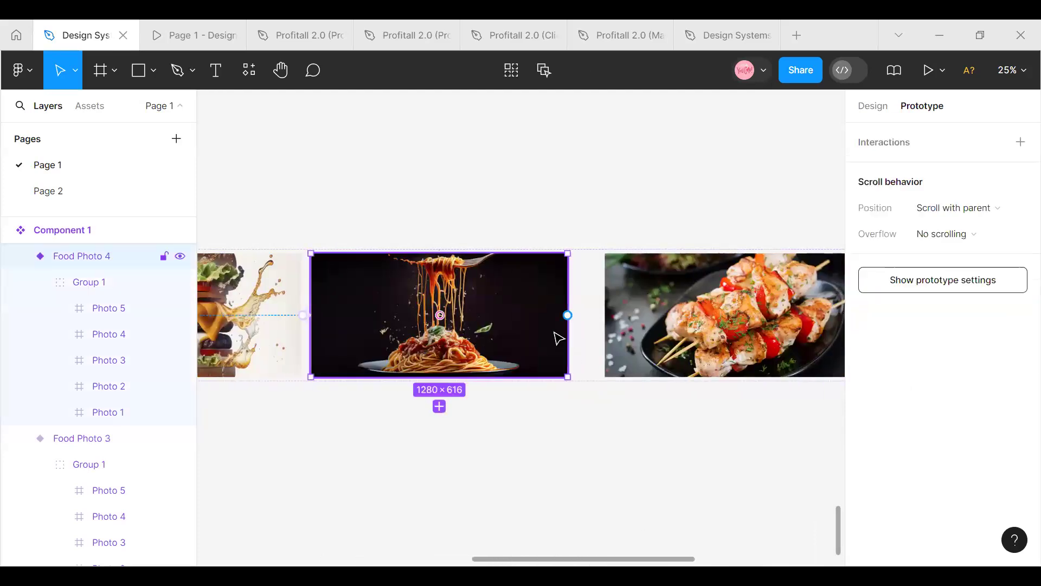
left_click_drag(567, 315, 615, 325)
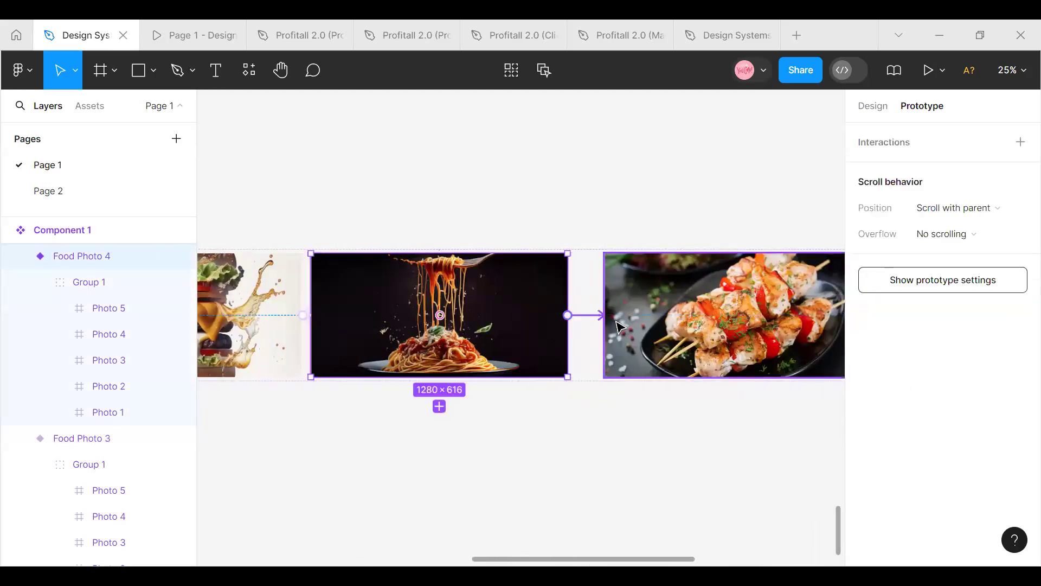
left_click(561, 356)
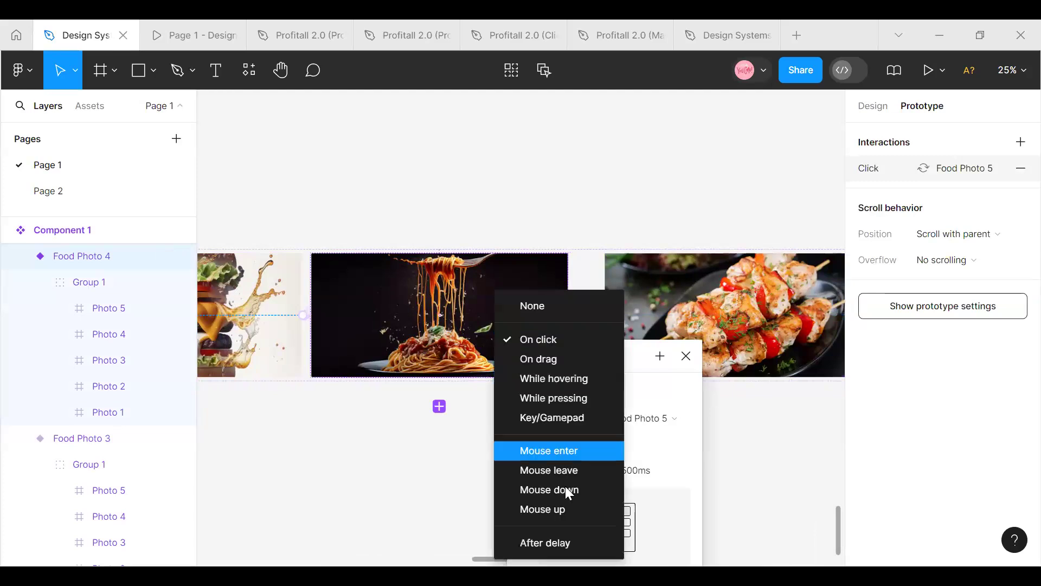
left_click(559, 542)
left_click(541, 383)
left_click(541, 383)
key("BackSpace")
key("BackSpace")
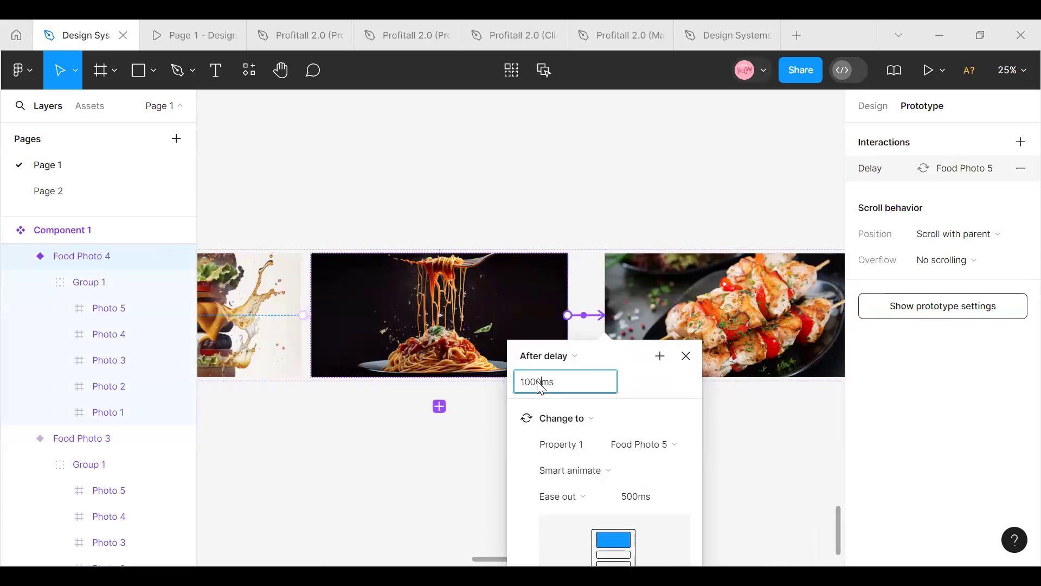
left_click(741, 500)
Loop the carousel with an interaction from Food Photo 5 back to the first Food Photo variant after a delay of 1000ms
left_click_drag(663, 558, 696, 566)
left_click(490, 331)
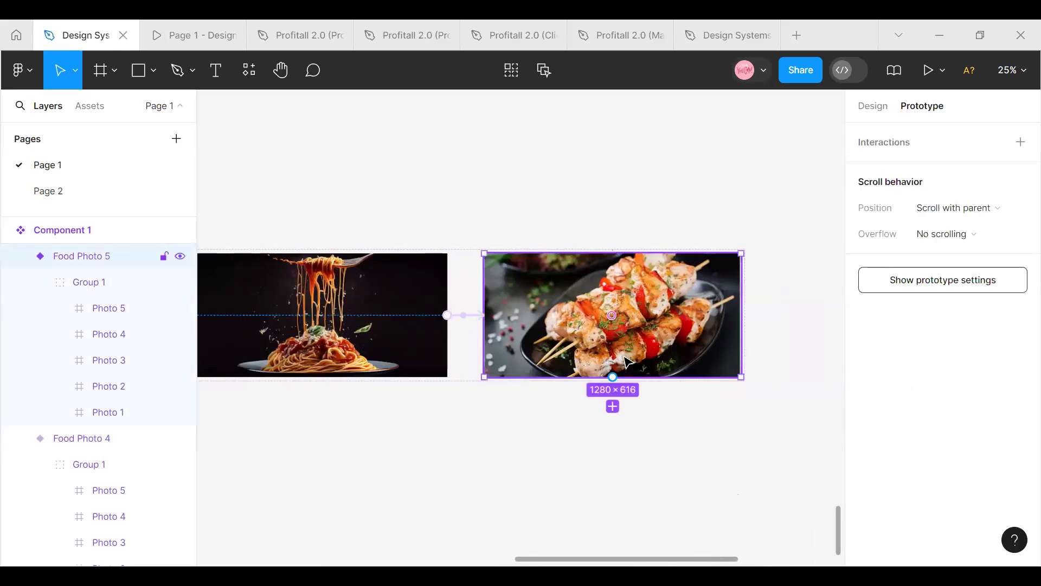
left_click_drag(484, 328, 550, 330)
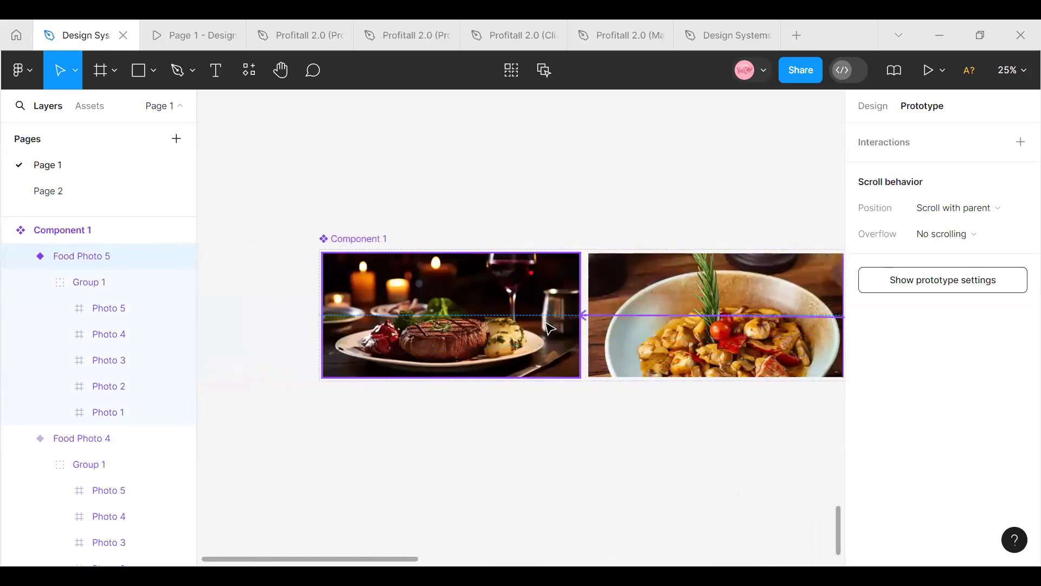
left_click(531, 358)
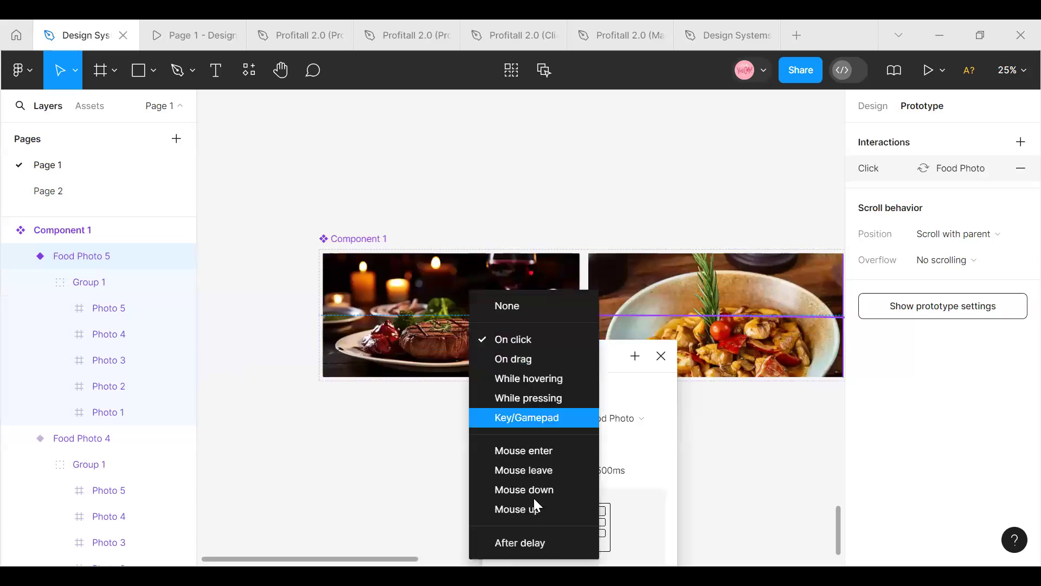
left_click(540, 543)
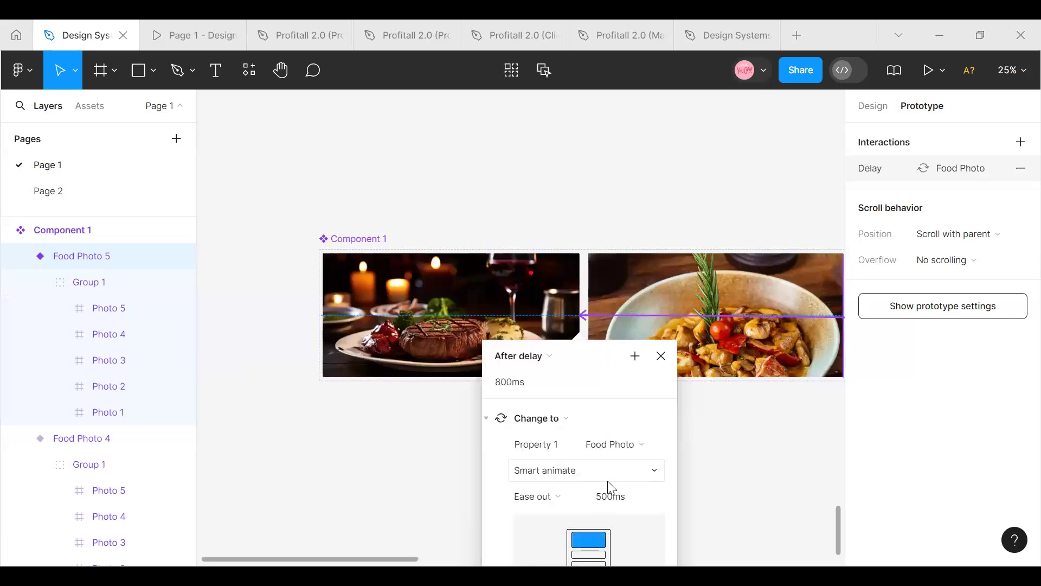
left_click(510, 383)
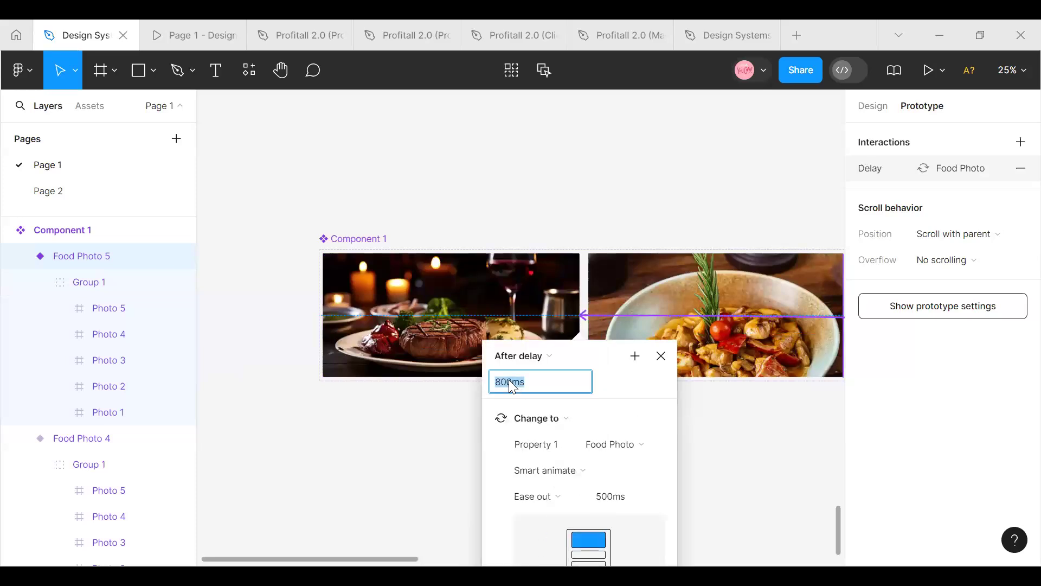
key("BackSpace")
type("1000")
left_click(322, 455)
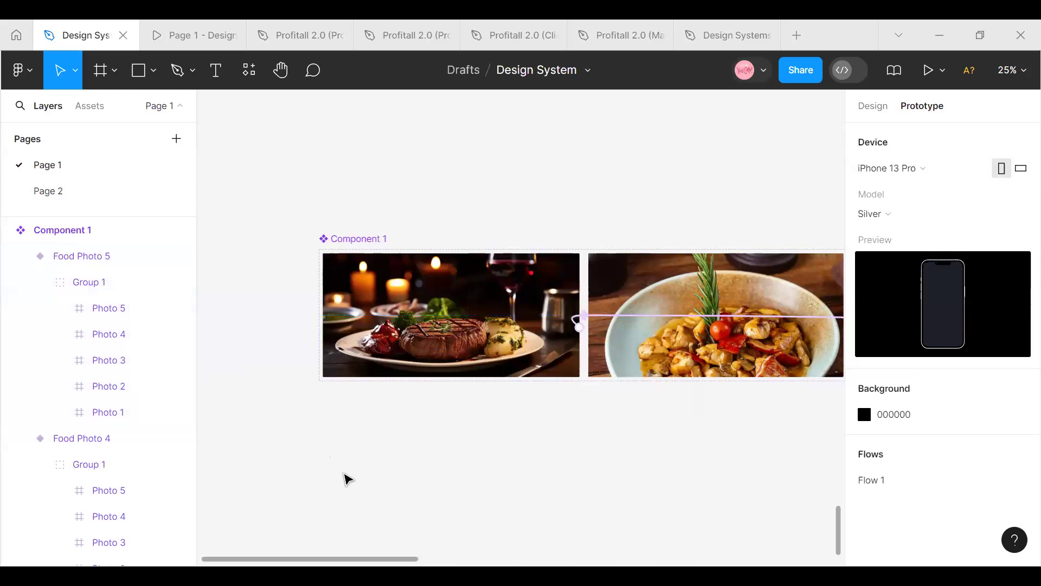
Select the Carousel frame and look through the local component assets for the food photo component set
scroll(488, 380, "up", 2)
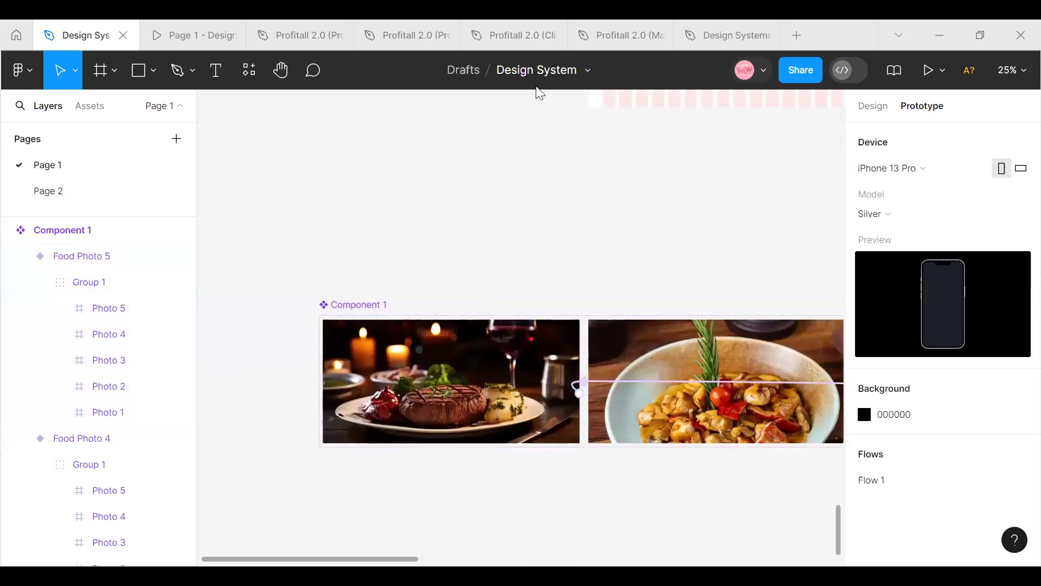
scroll(538, 302, "up", 8)
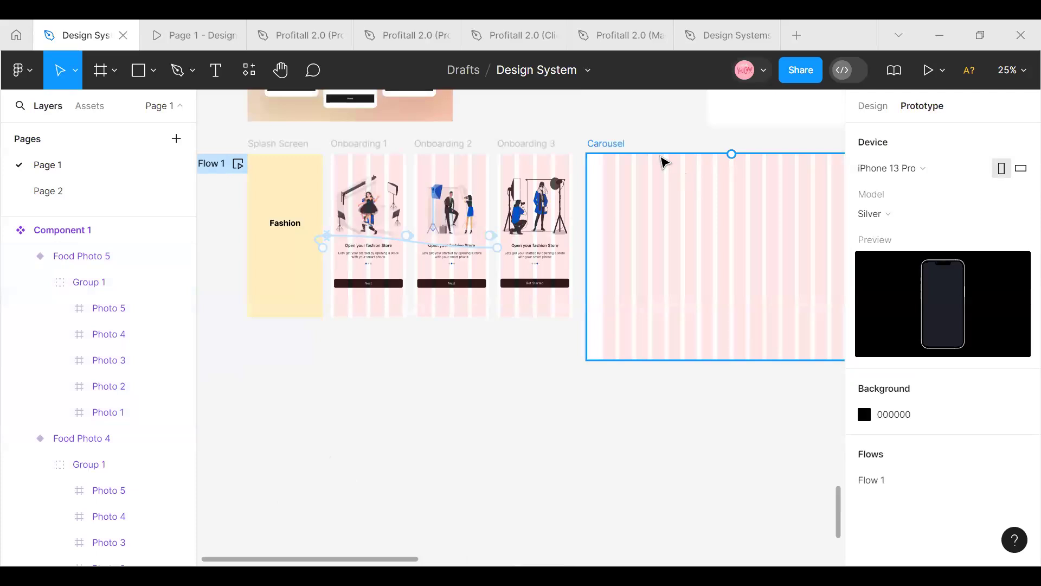
scroll(793, 141, "up", 1)
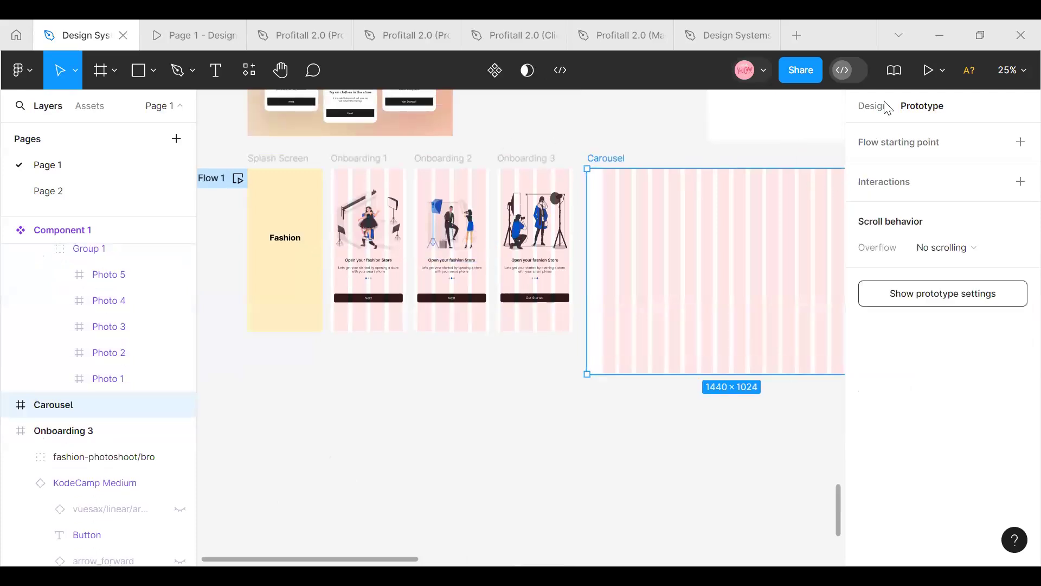
left_click(860, 106)
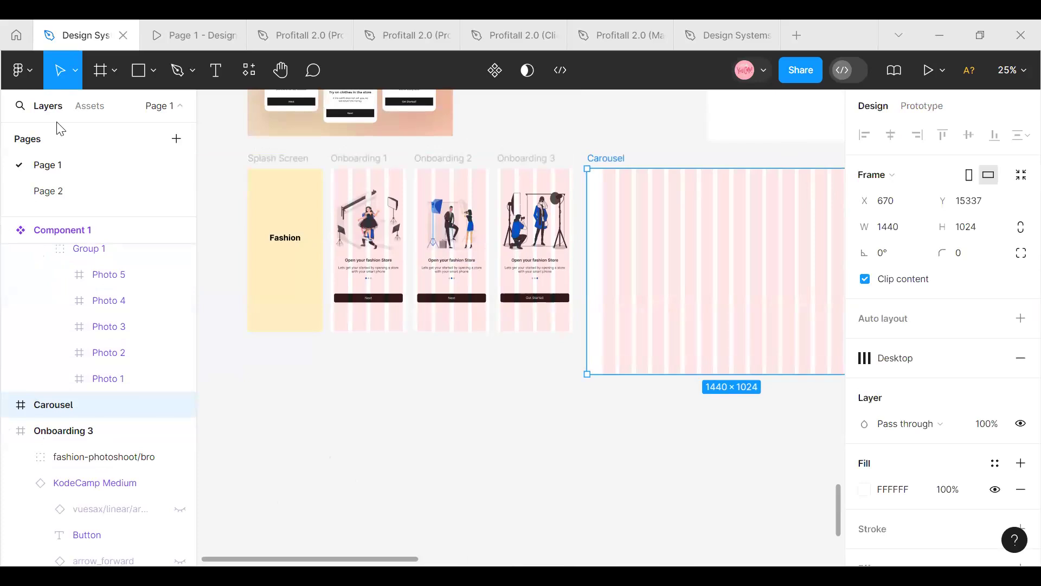
left_click(90, 106)
scroll(46, 313, "down", 12)
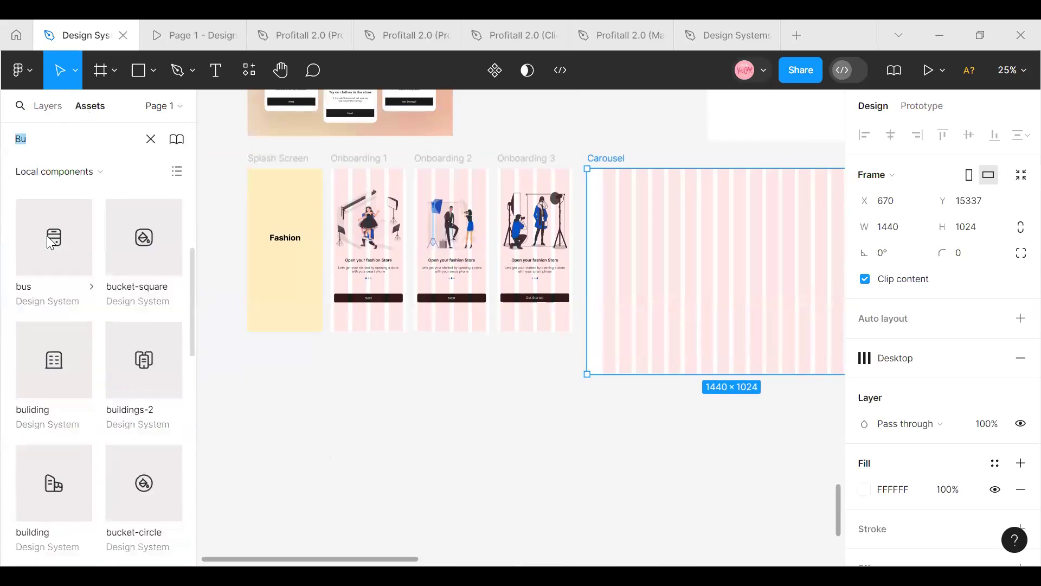
scroll(51, 322, "up", 12)
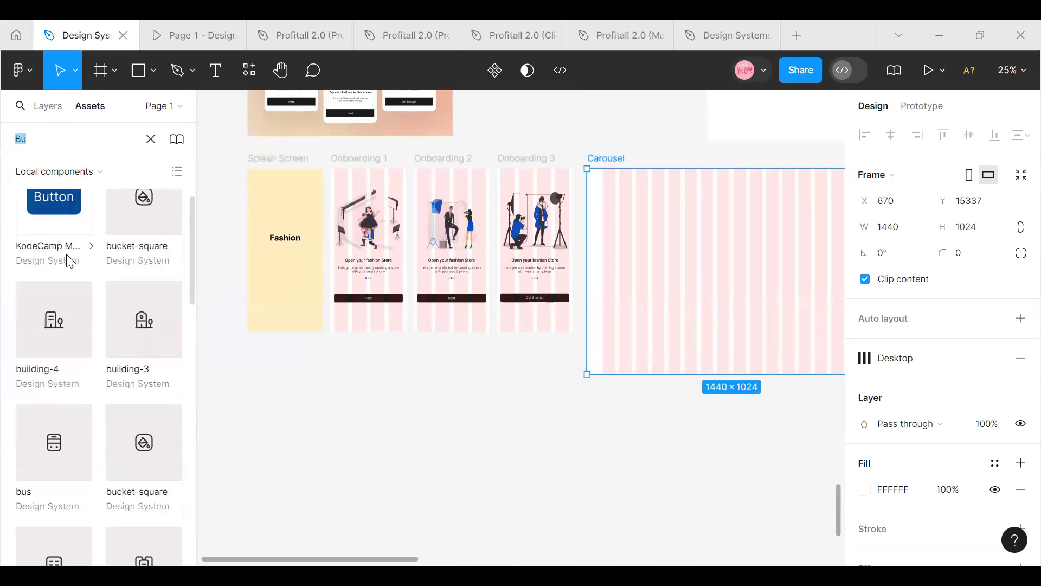
Rename the food photo component set Component 1 as Our Image
scroll(482, 293, "down", 4)
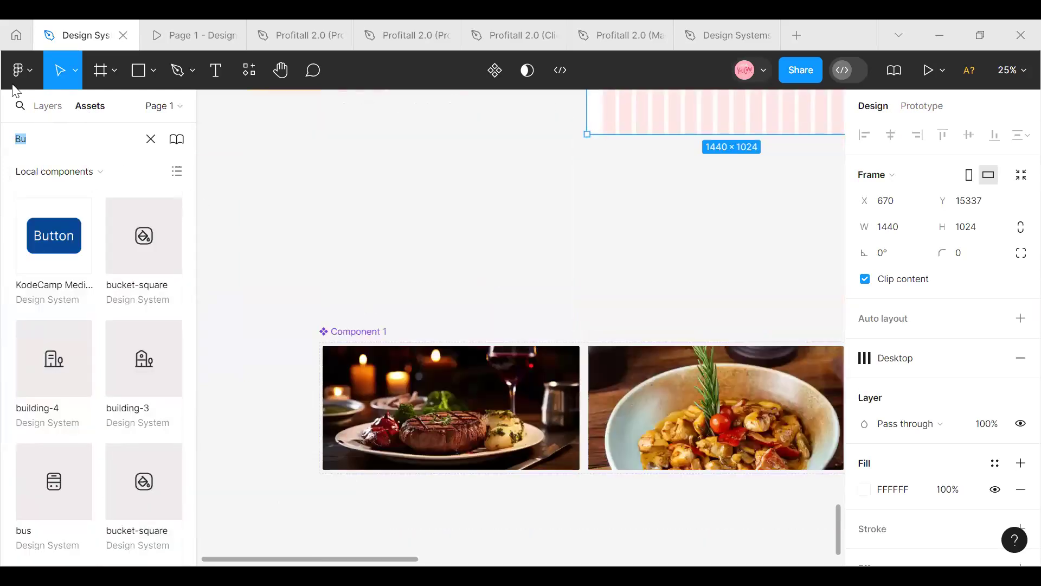
left_click(369, 332)
double_click(369, 332)
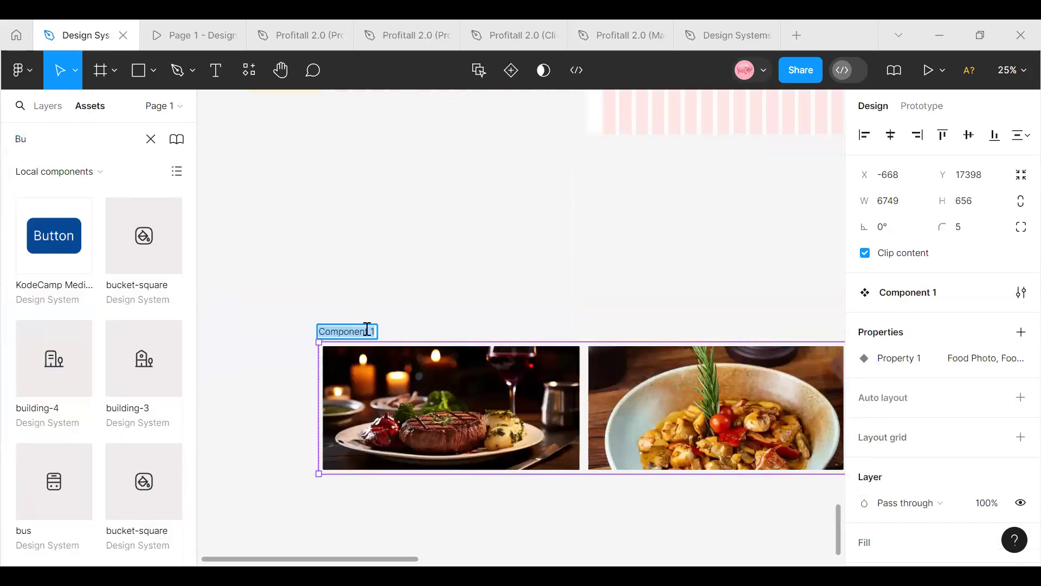
type("Our IM")
key("BackSpace")
type("mage")
left_click(372, 288)
Search the local components for "Our" and place an Our Image instance in the Carousel frame at about X -421, Y -110
scroll(205, 293, "up", 3)
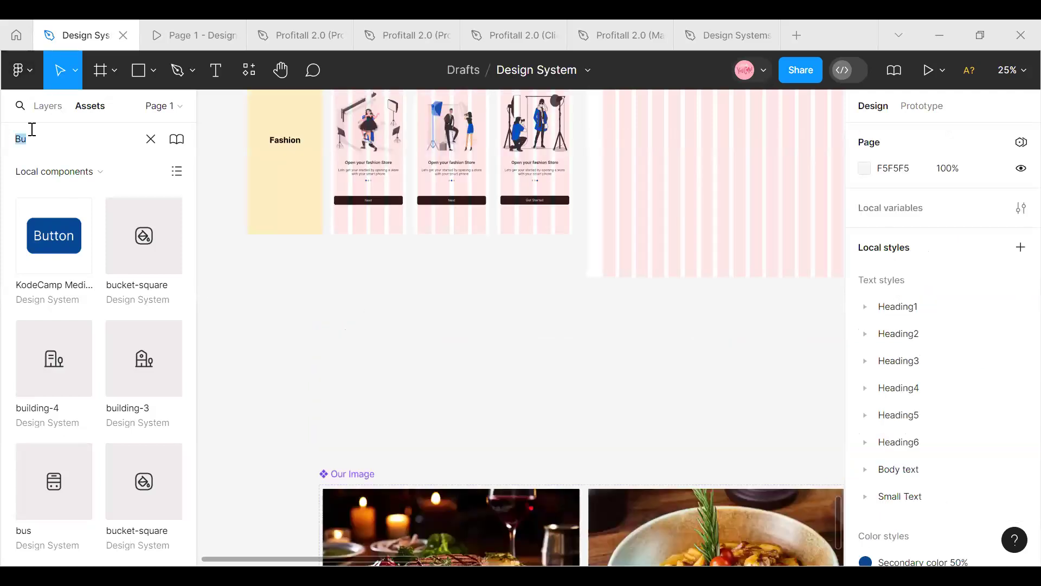
type("Our")
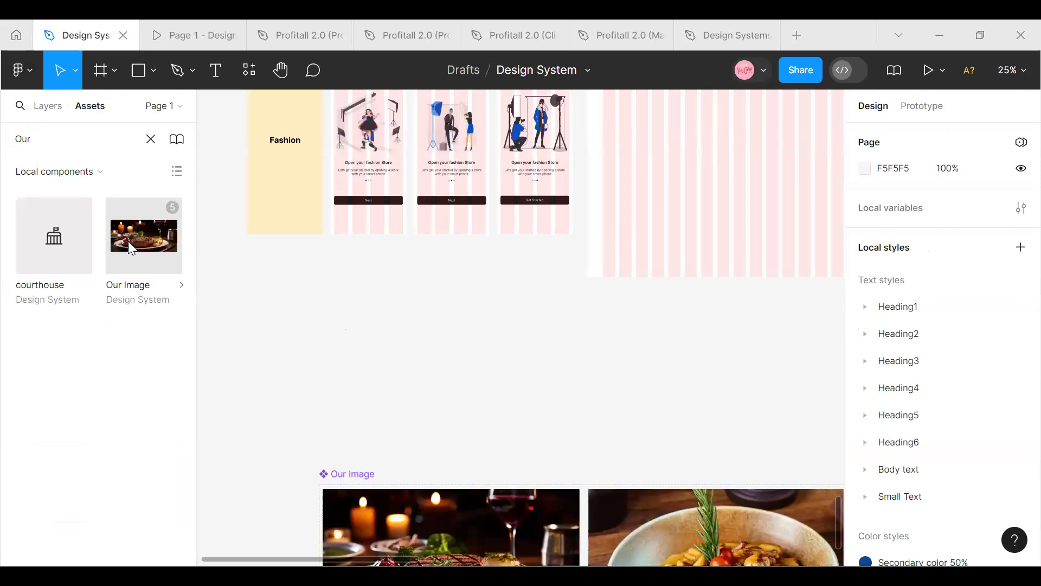
scroll(613, 229, "up", 1)
left_click_drag(156, 237, 655, 165)
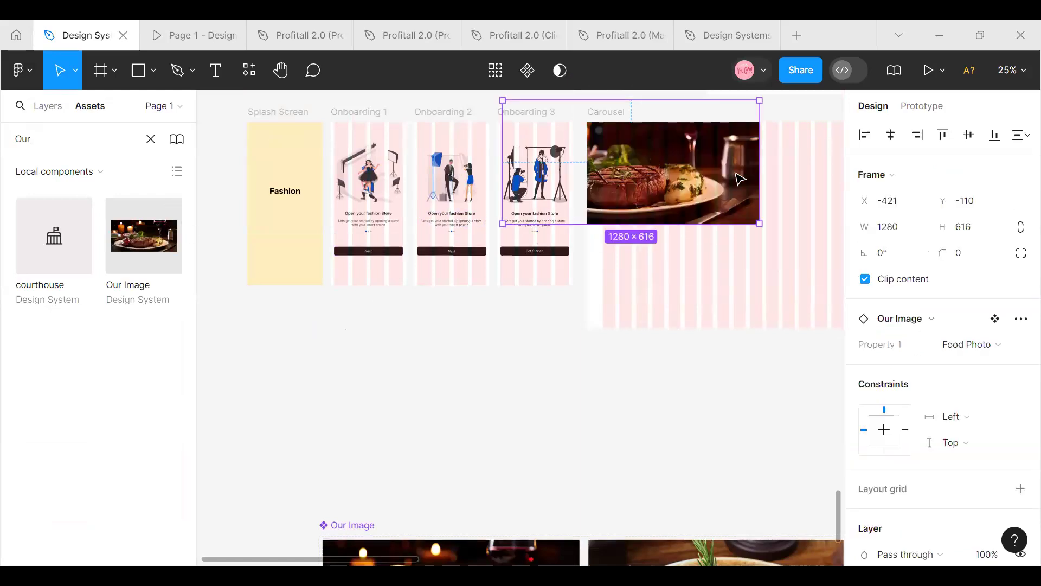
Center the Our Image instance horizontally in the Carousel frame and move it down to about Y 64
left_click(892, 136)
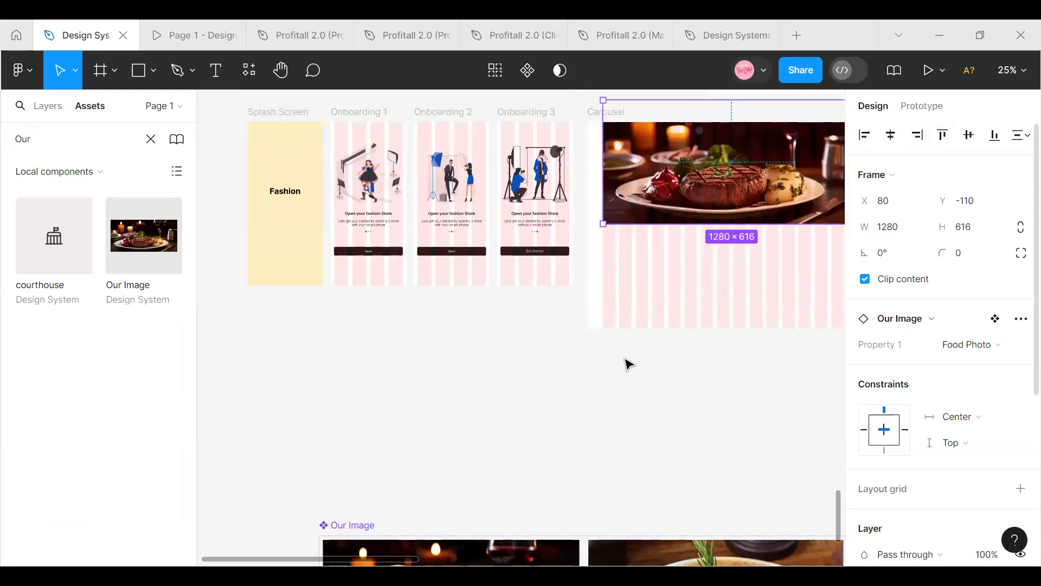
scroll(521, 217, "right", 5)
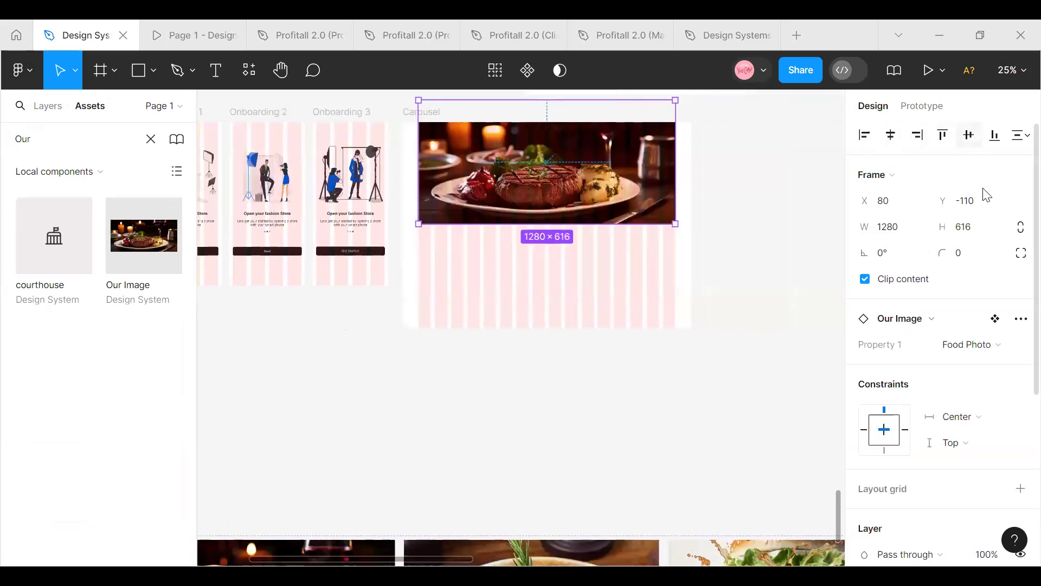
left_click_drag(573, 158, 575, 192)
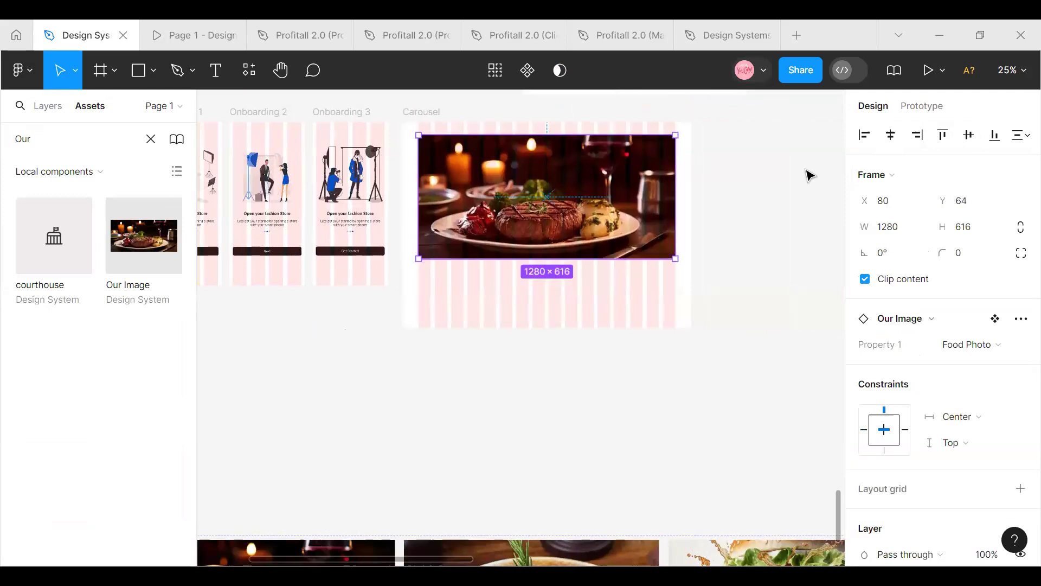
Select the Carousel frame and add a prototype flow starting point to it
left_click(468, 131)
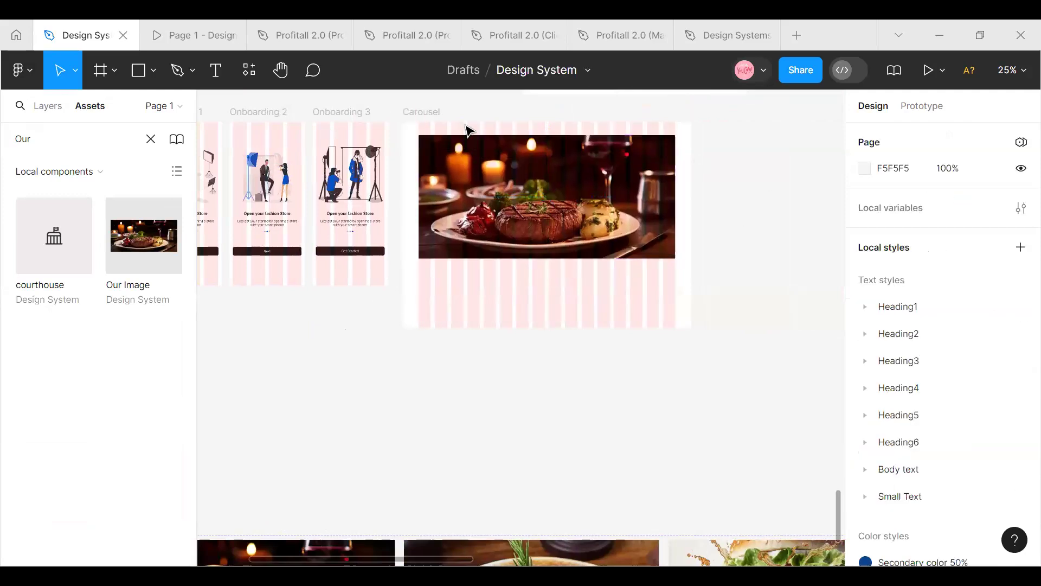
left_click(410, 114)
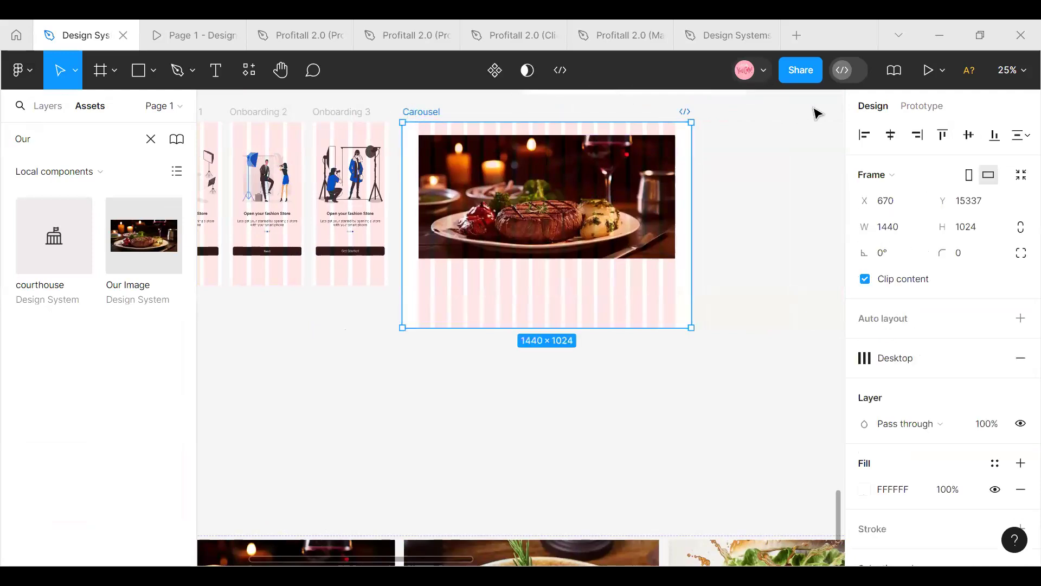
left_click(920, 107)
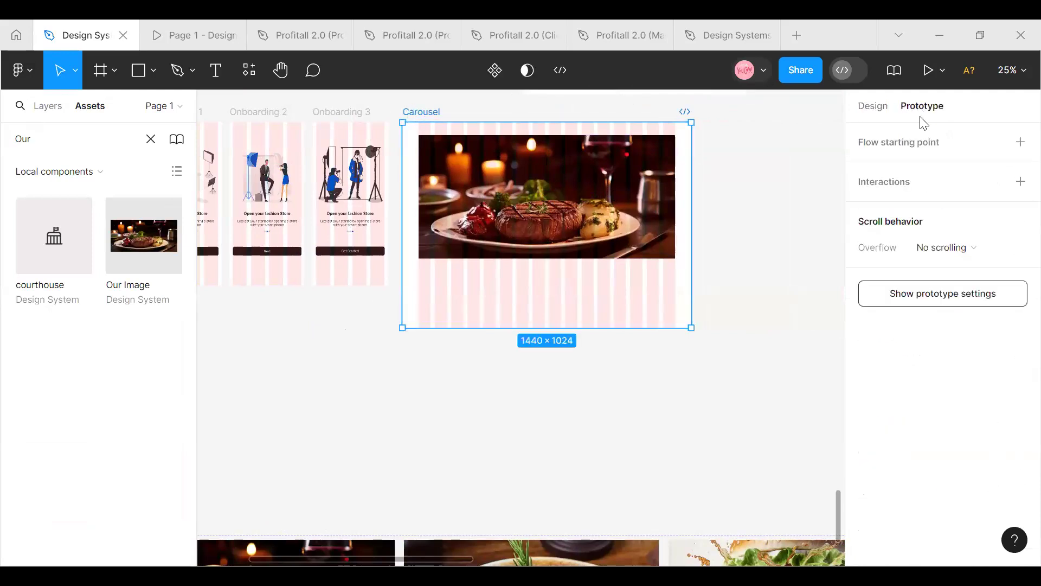
left_click(893, 144)
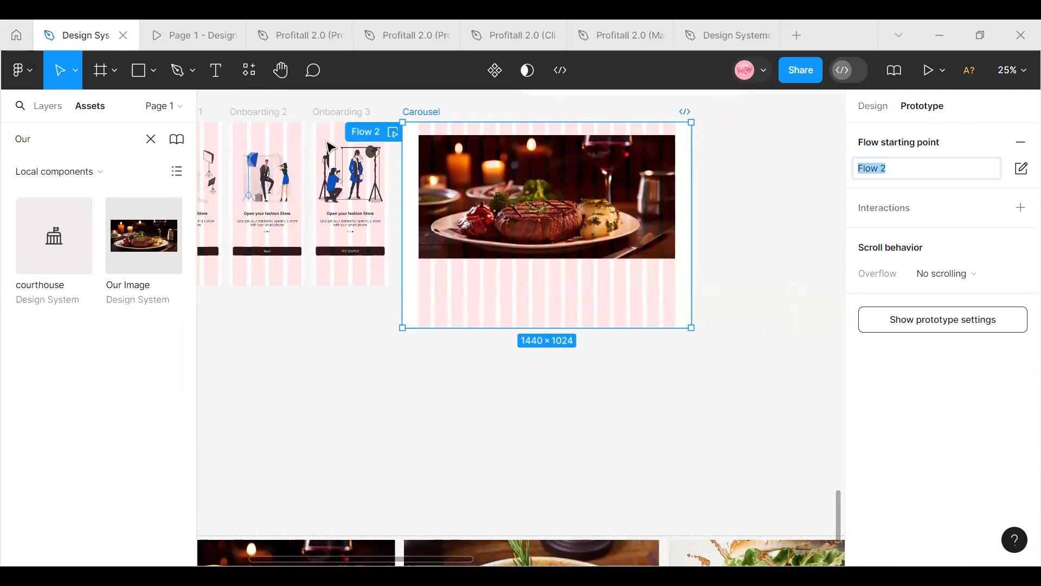
Preview the Carousel frame's flow in the current device frame and close the preview
mouse_move(345, 561)
left_mouse_down()
mouse_move(307, 561)
mouse_move(354, 564)
mouse_move(283, 563)
mouse_move(346, 561)
left_mouse_up()
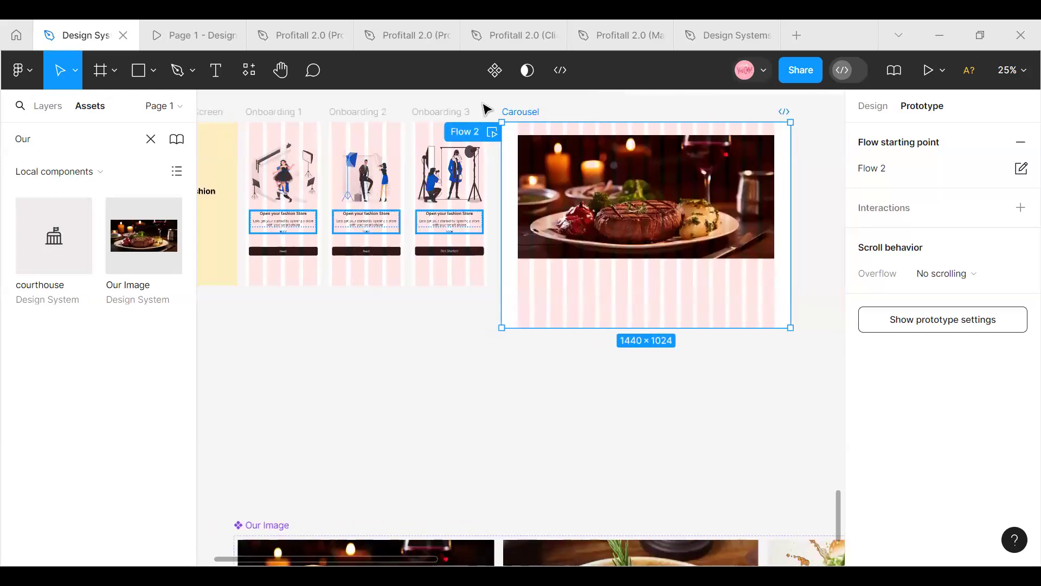
left_click(492, 131)
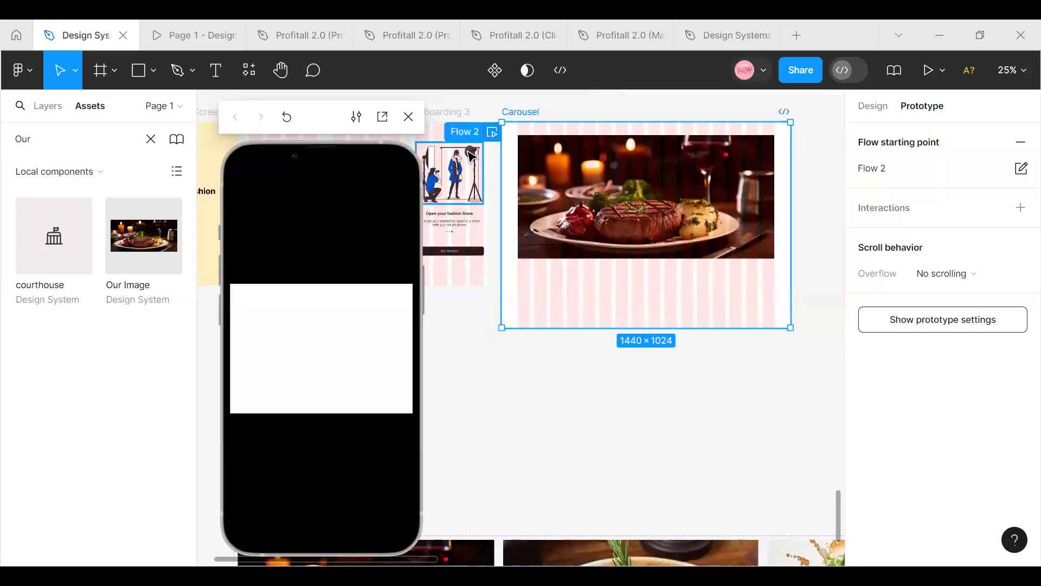
left_click(408, 117)
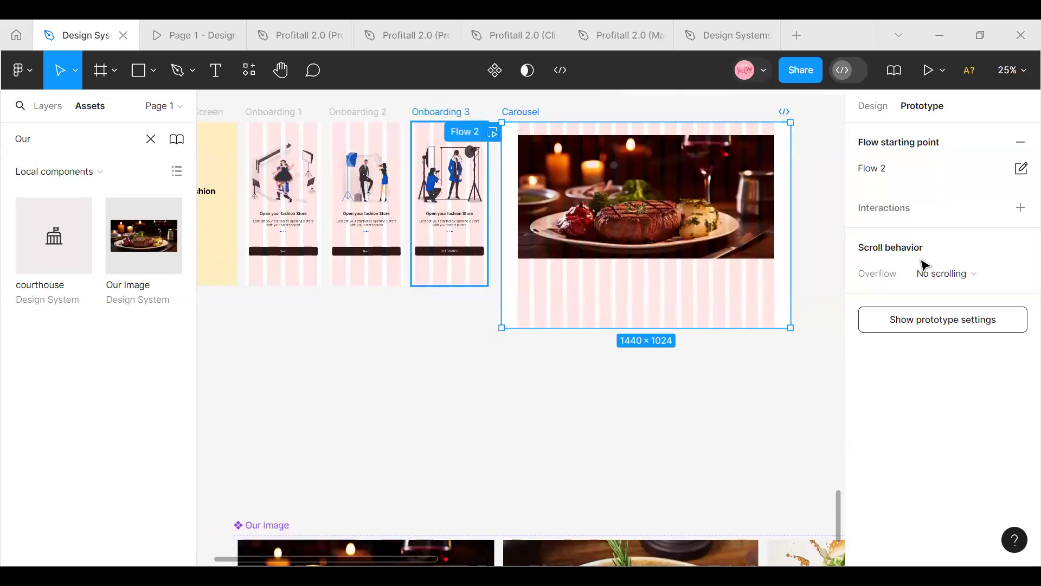
Set the prototype device to MacBook Air and preview the Carousel frame's flow
left_click(929, 328)
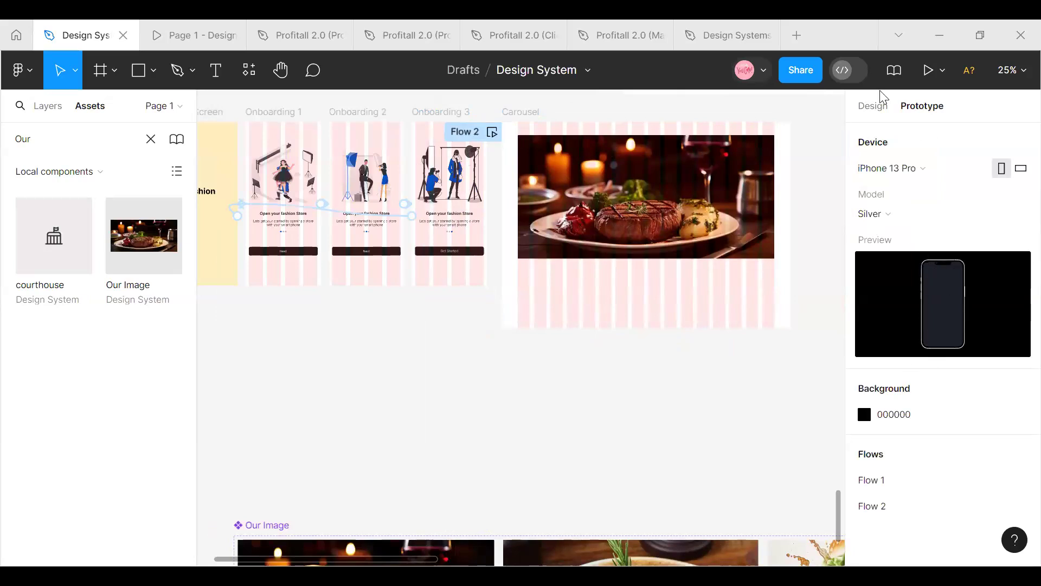
left_click(971, 169)
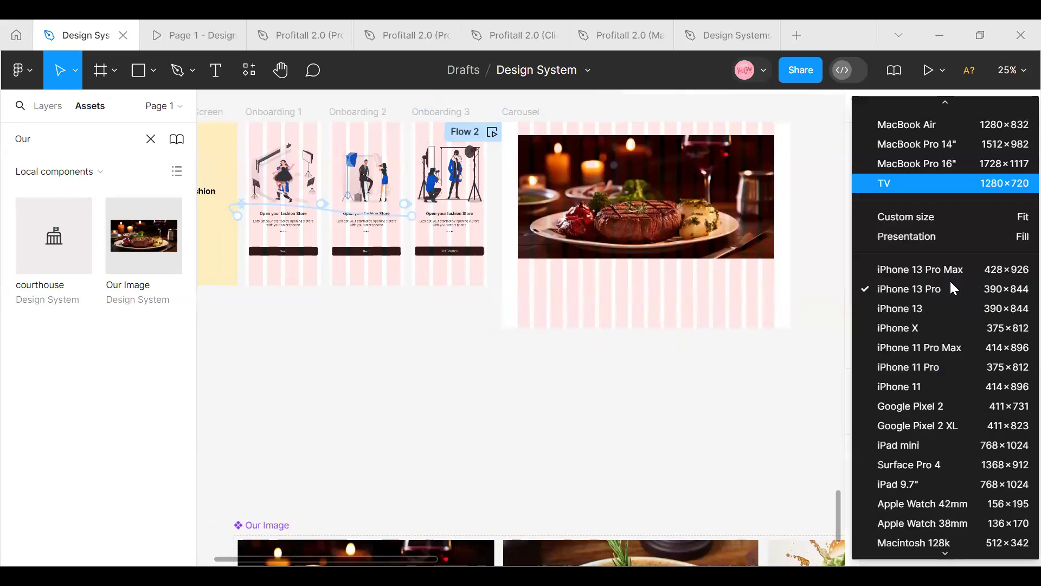
left_click(948, 129)
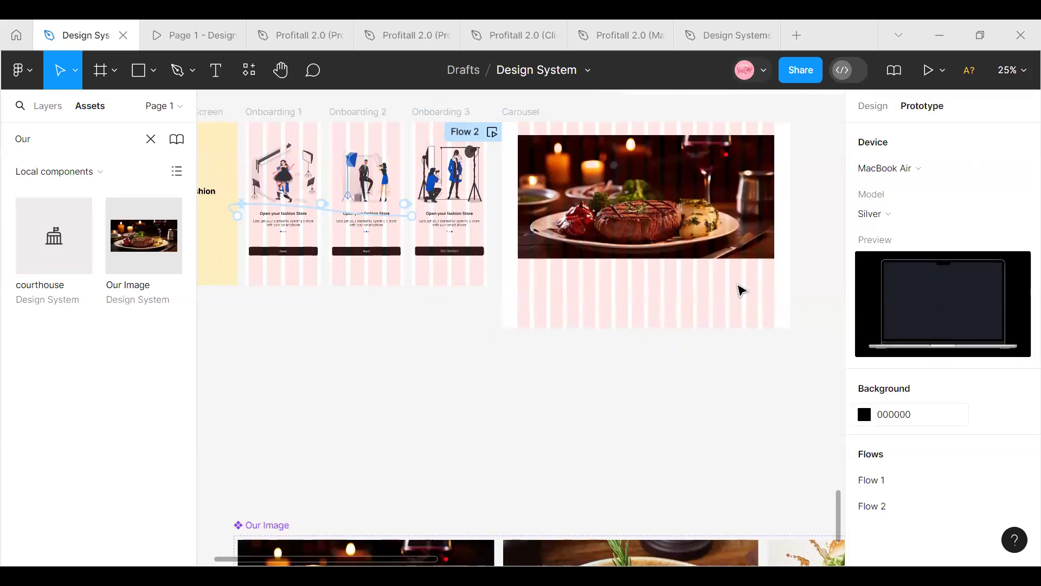
left_click(492, 132)
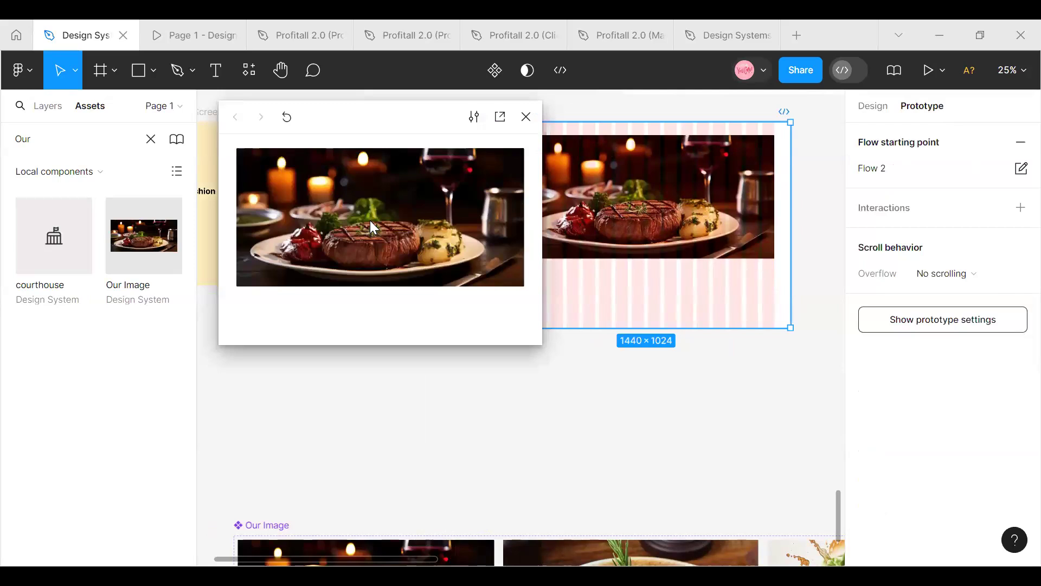
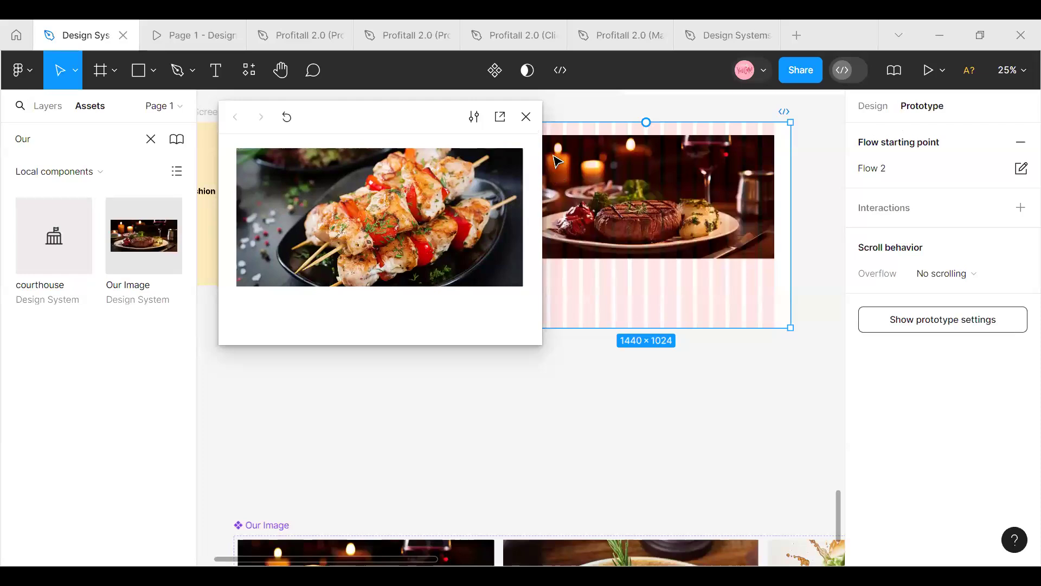
Examine the Our Image component set and compare it with the instance placed in the Carousel frame
left_click(550, 351)
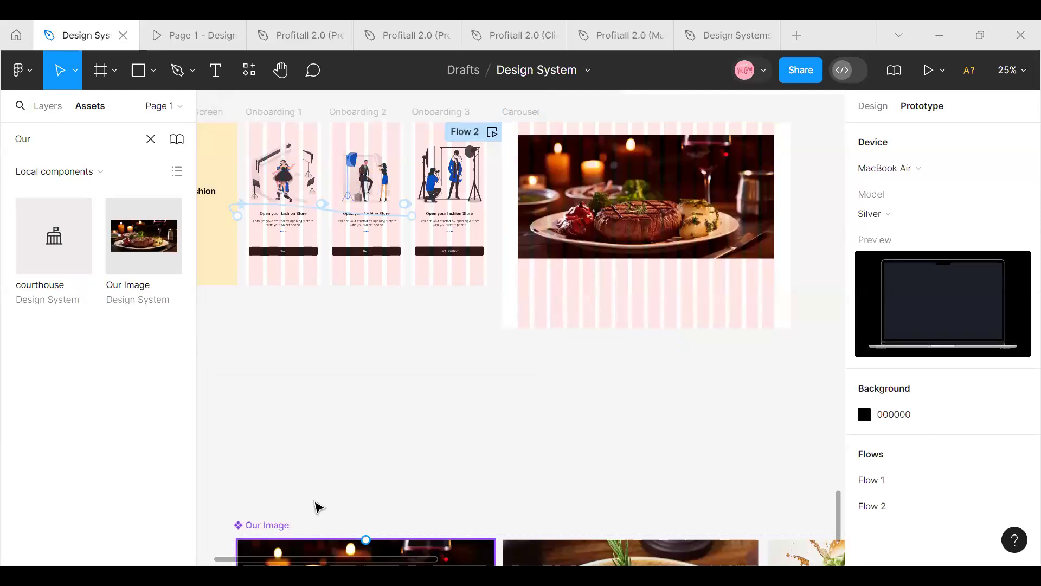
scroll(324, 490, "down", 3)
left_click(295, 454)
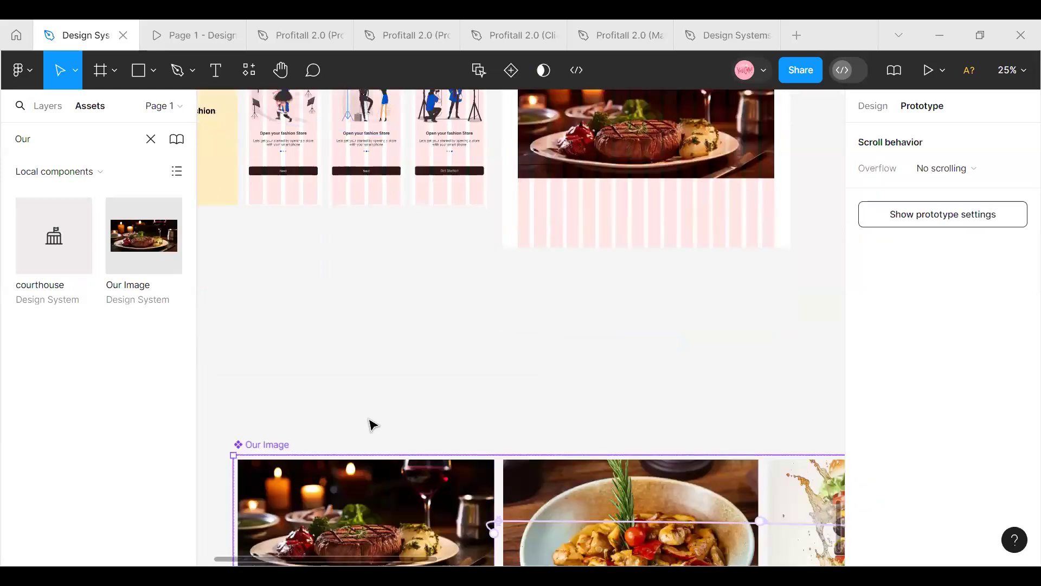
scroll(372, 423, "up", 9)
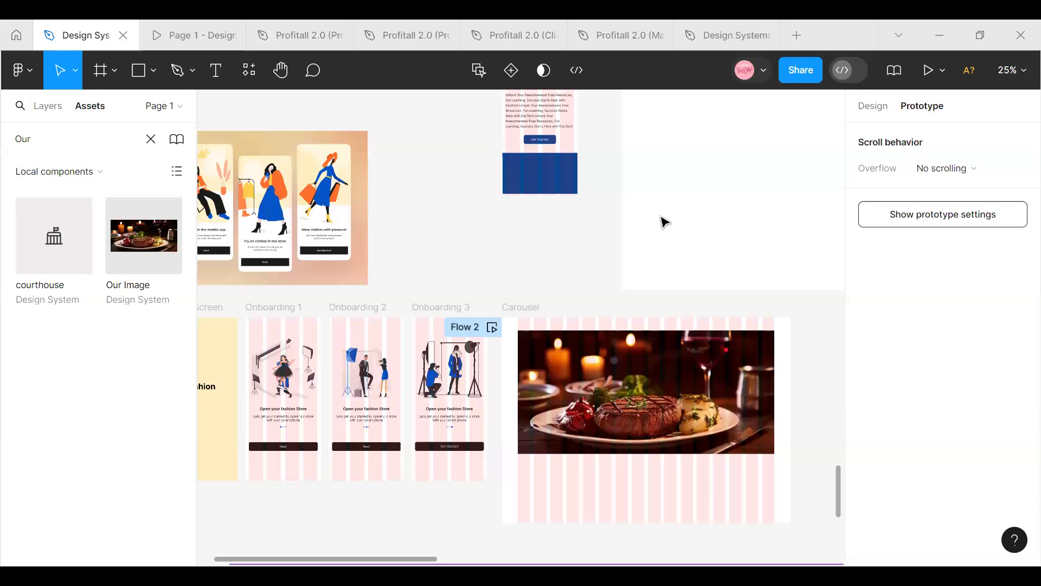
scroll(399, 266, "down", 3)
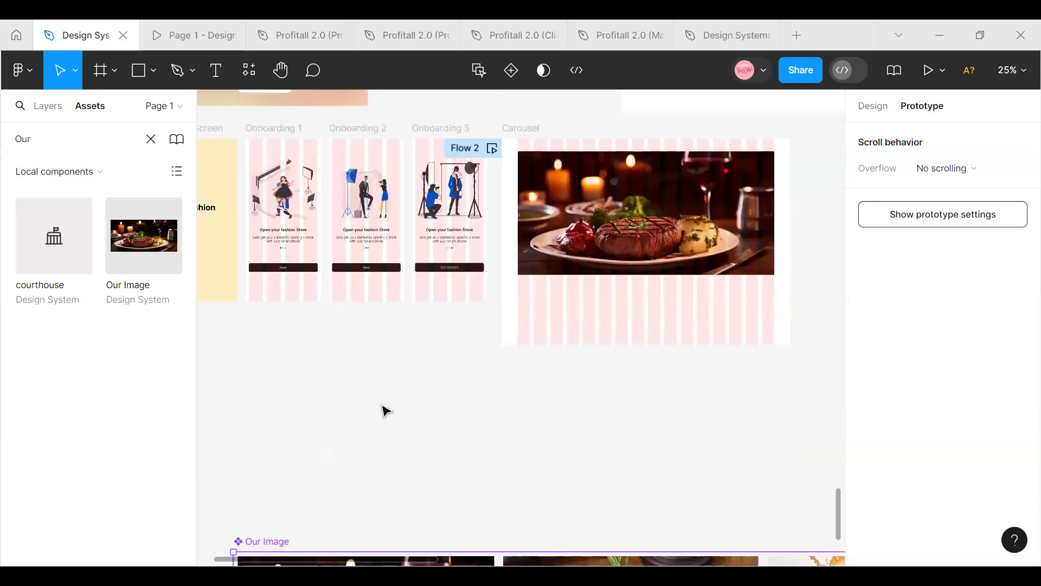
scroll(334, 507, "down", 1)
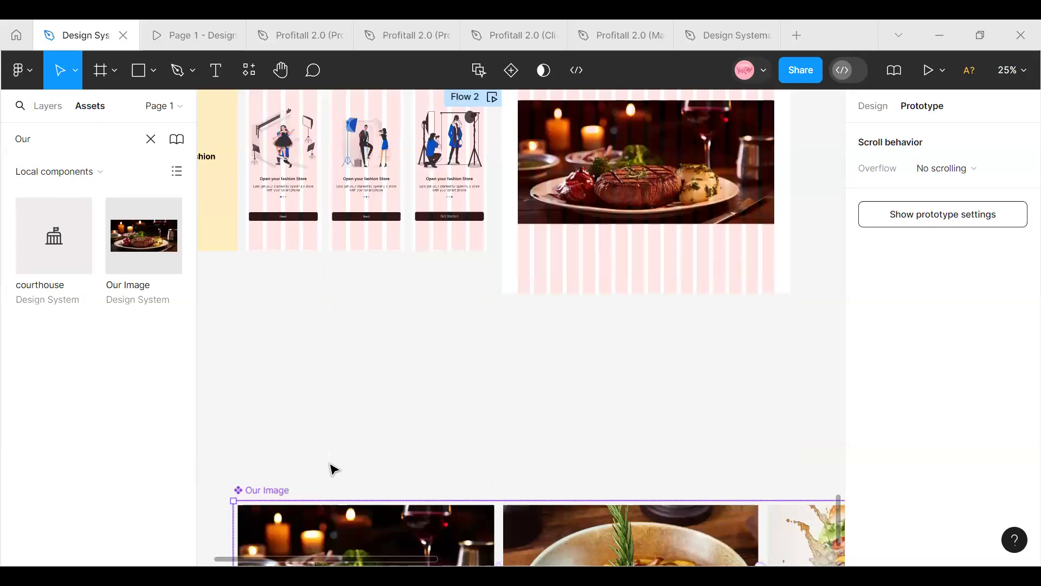
scroll(333, 468, "down", 2)
scroll(334, 467, "down", 1)
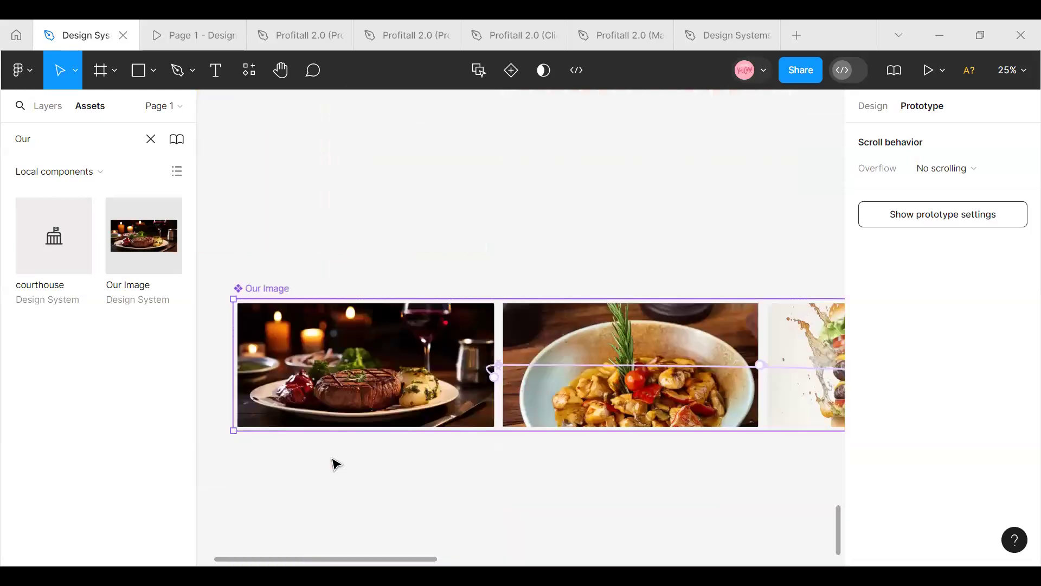
scroll(337, 461, "down", 1)
scroll(351, 374, "up", 1)
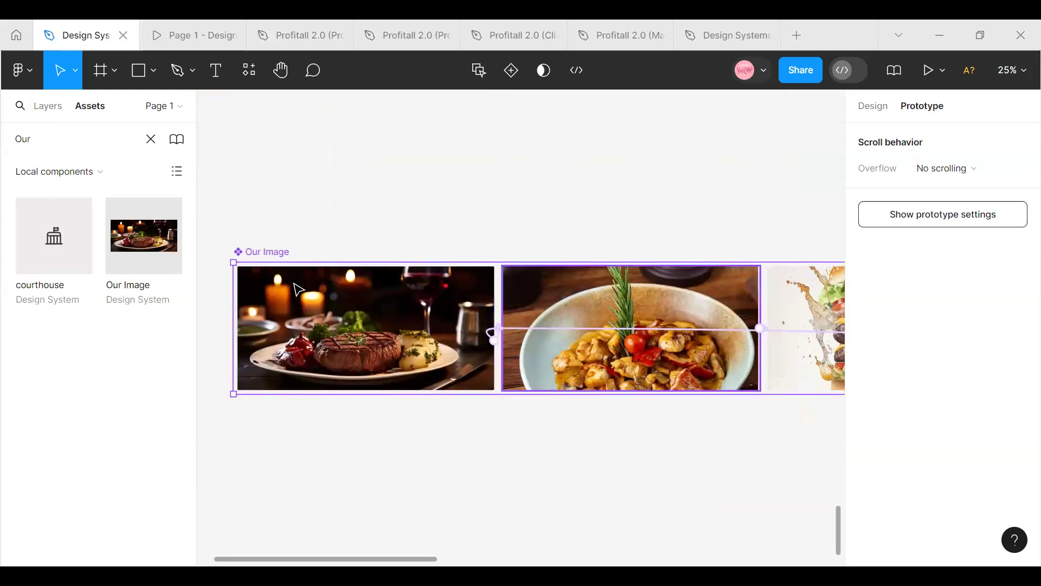
scroll(348, 336, "up", 1)
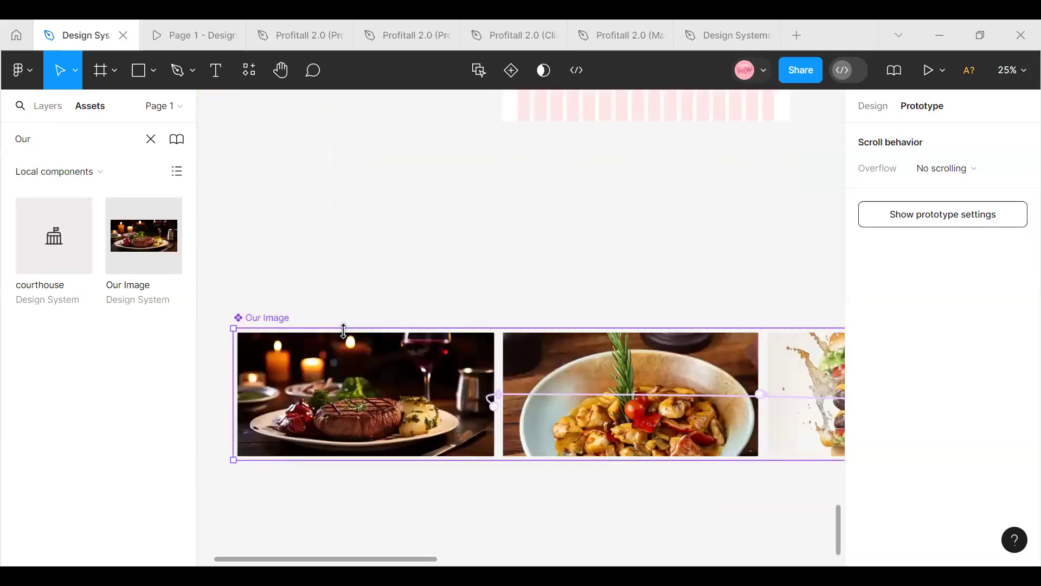
scroll(344, 330, "up", 4)
scroll(343, 330, "down", 2)
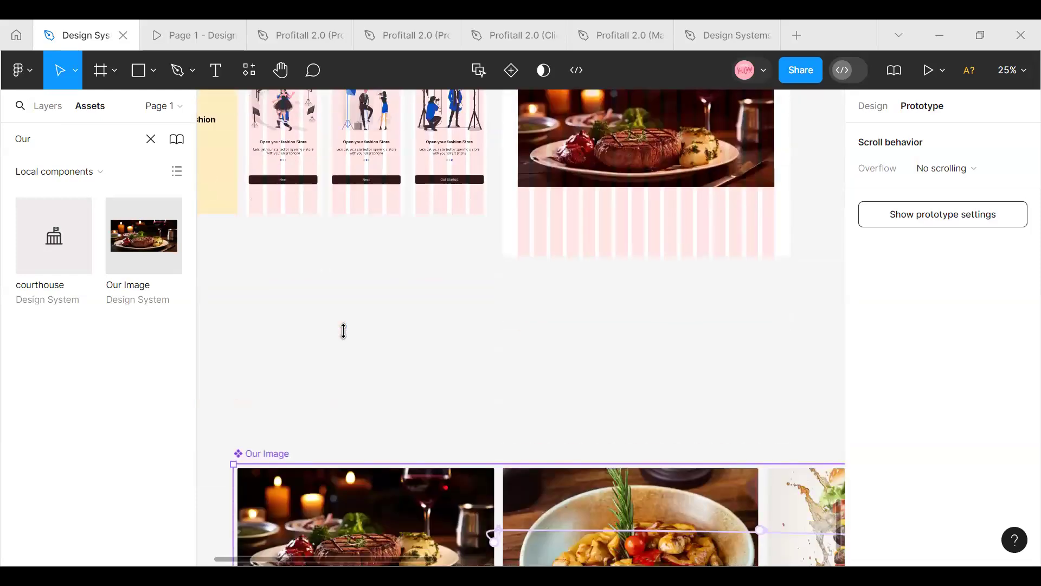
scroll(343, 330, "down", 5)
scroll(343, 330, "up", 4)
scroll(343, 330, "up", 4)
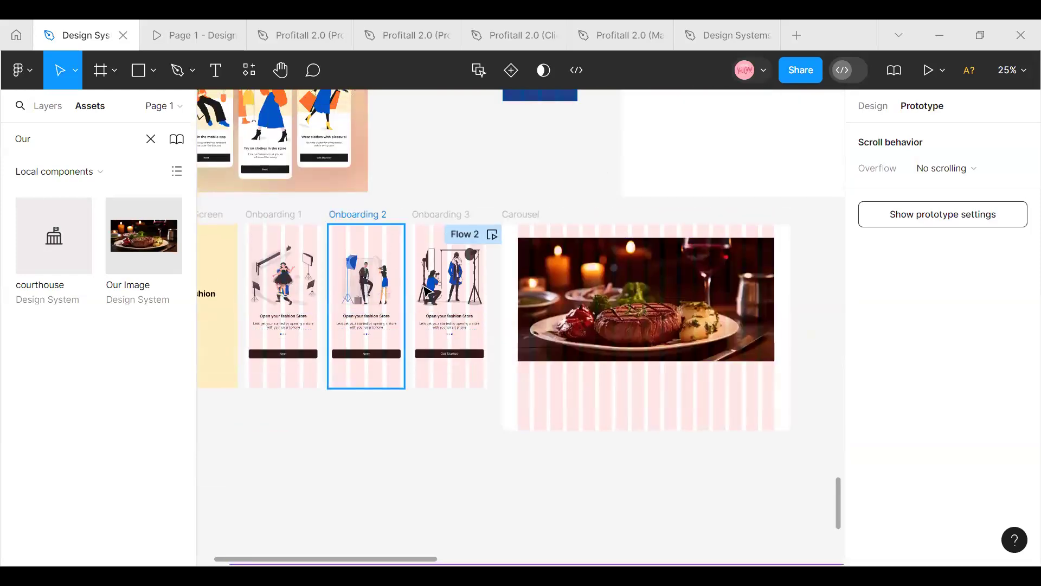
left_click(514, 217)
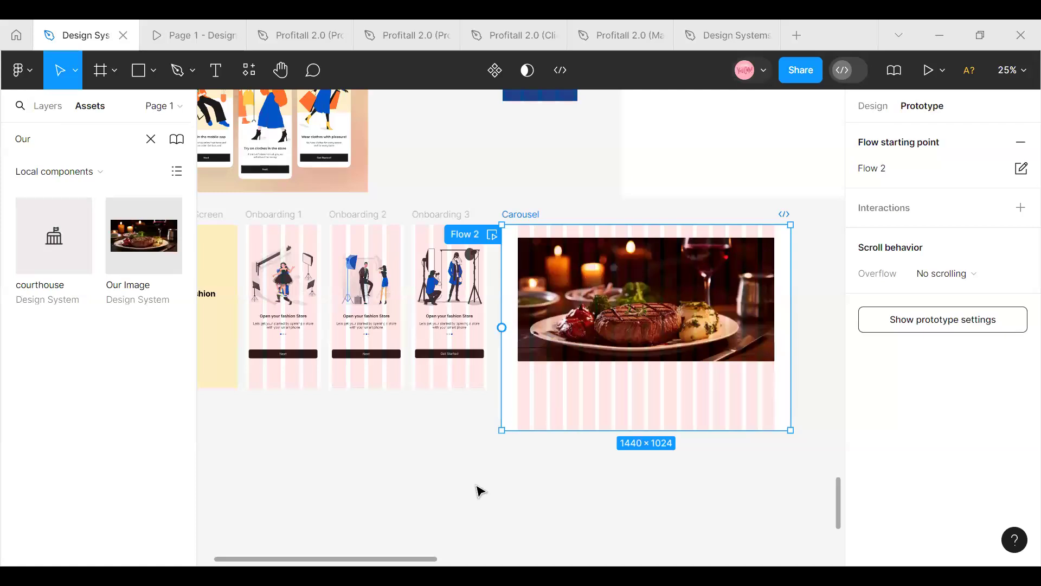
Place a default 100 × 100 frame on the empty canvas beside the Carousel frame
scroll(472, 488, "down", 3)
left_click(110, 69)
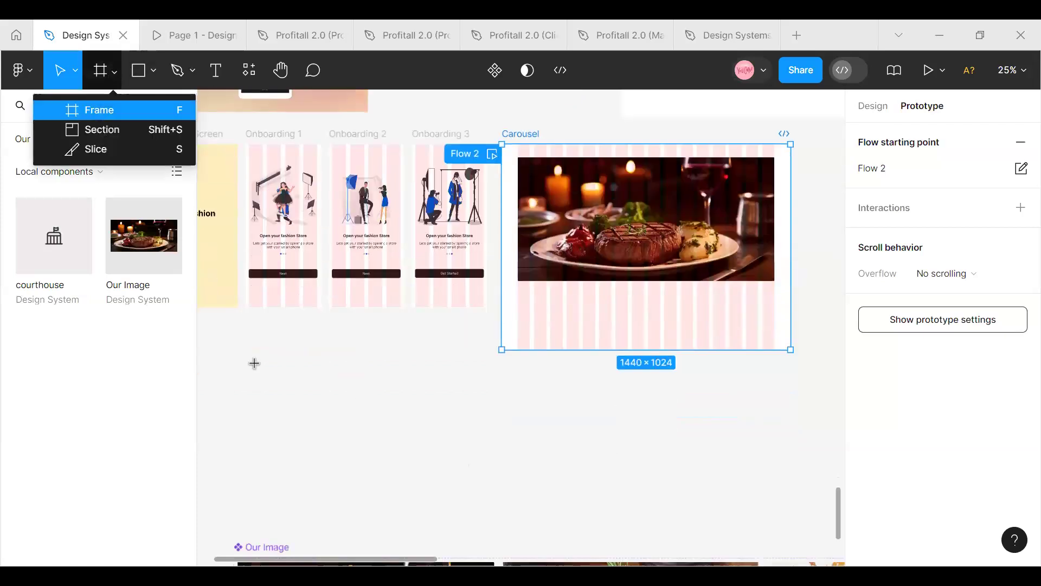
key("f")
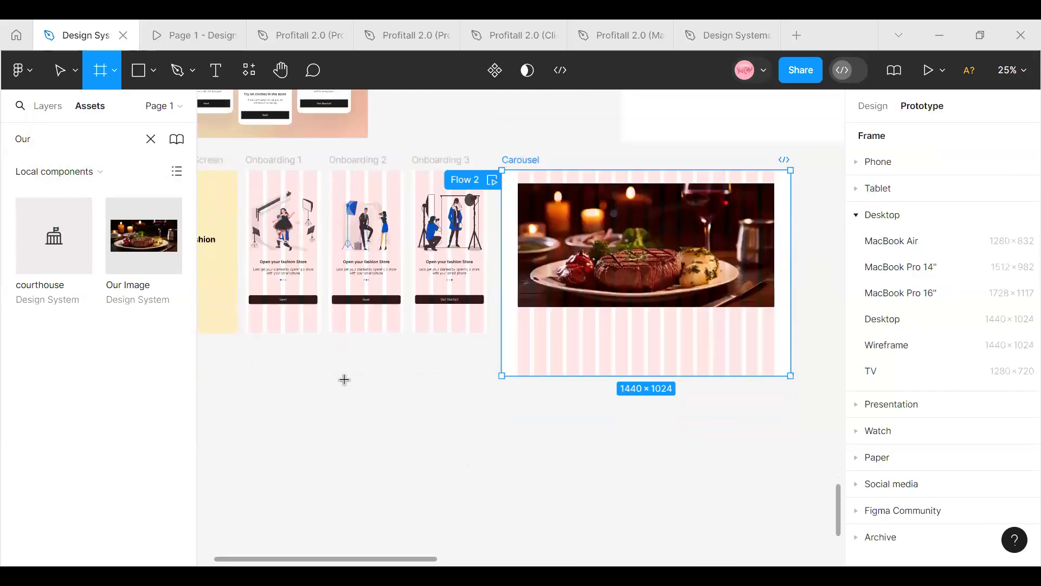
scroll(344, 379, "down", 10)
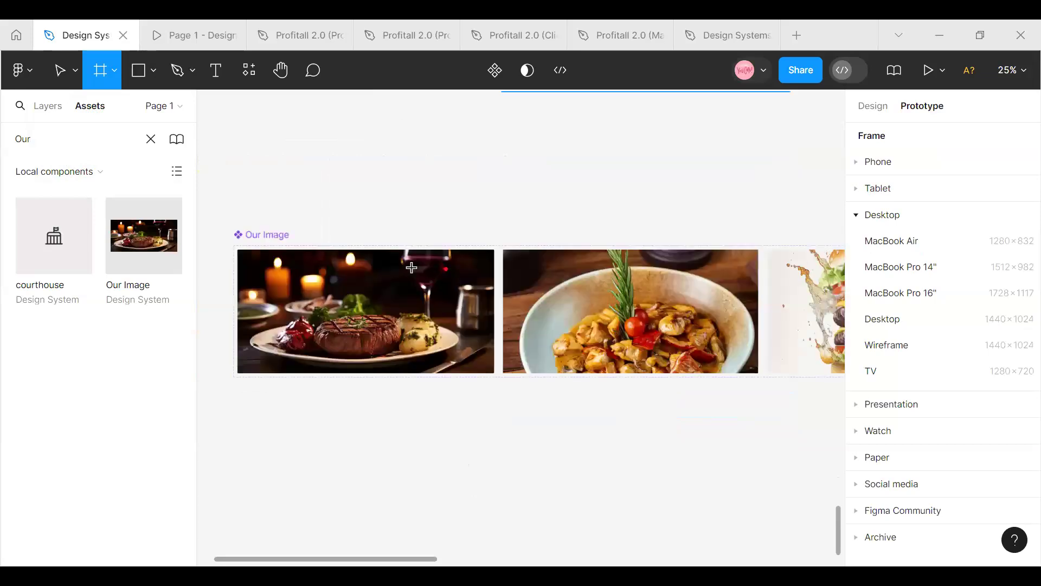
scroll(562, 324, "down", 5)
scroll(562, 325, "up", 10)
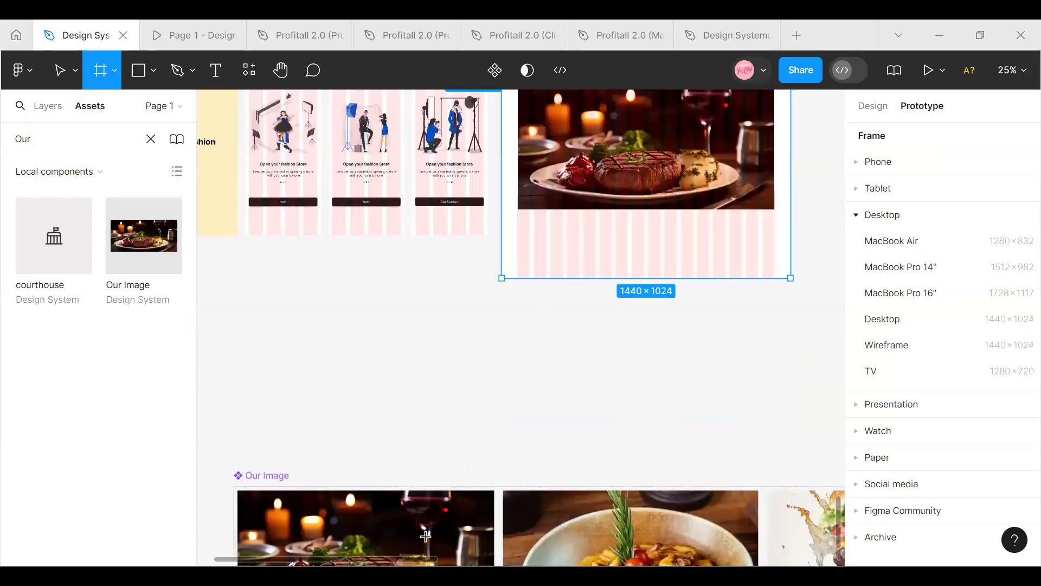
scroll(412, 564, "up", 1)
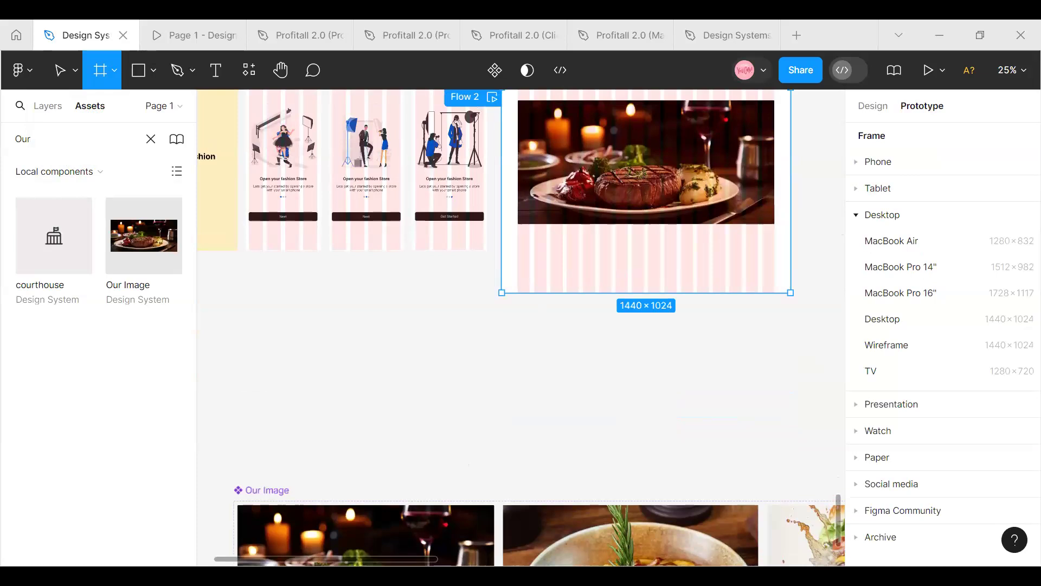
scroll(453, 372, "right", 8)
scroll(454, 373, "up", 12)
scroll(454, 372, "down", 6)
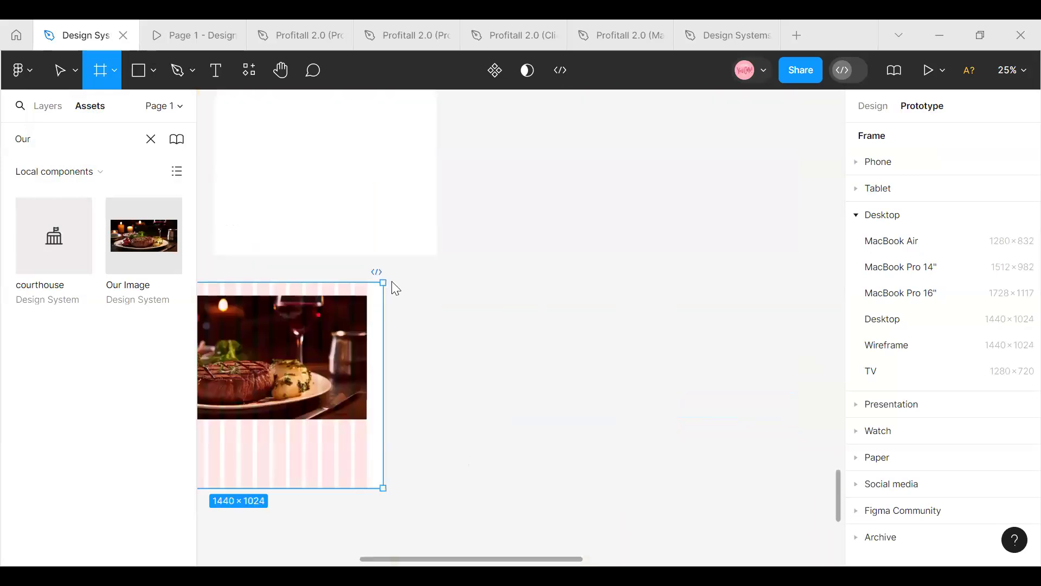
left_click(871, 105)
left_click(47, 106)
left_click(444, 349)
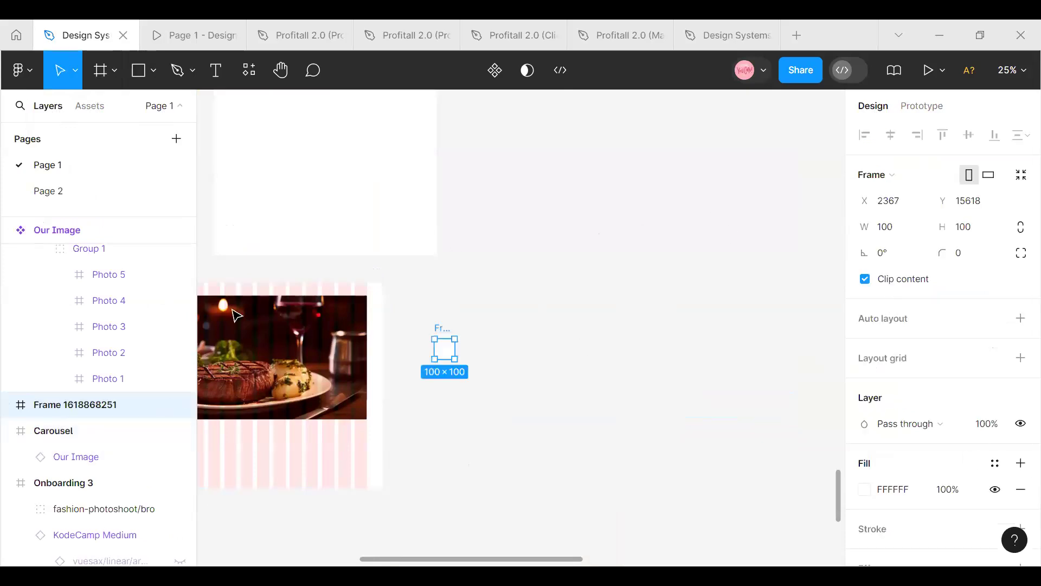
key("Escape")
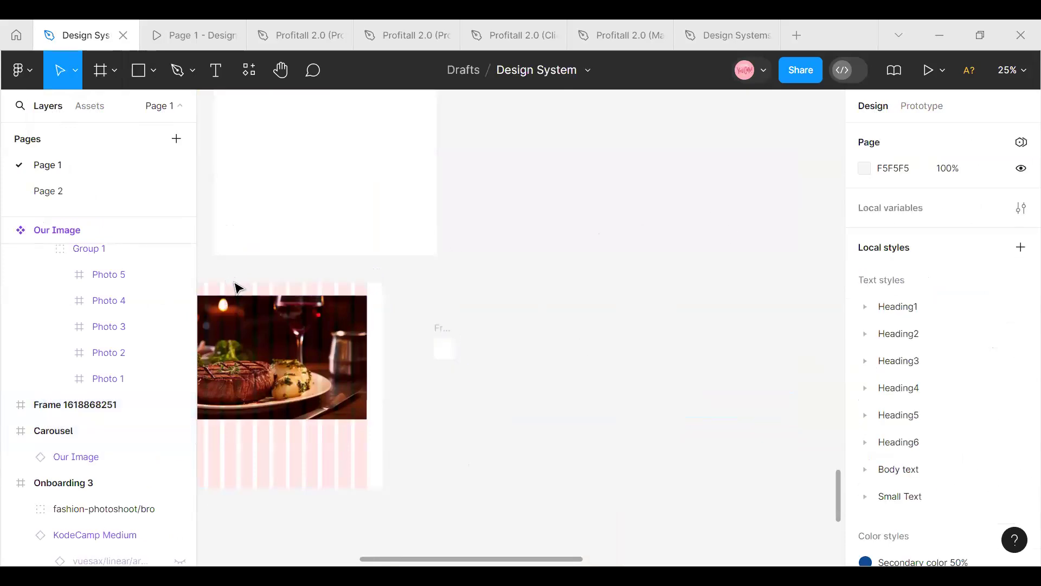
Select the Carousel frame and hide the layout grids across the canvas
left_click_drag(474, 559, 378, 559)
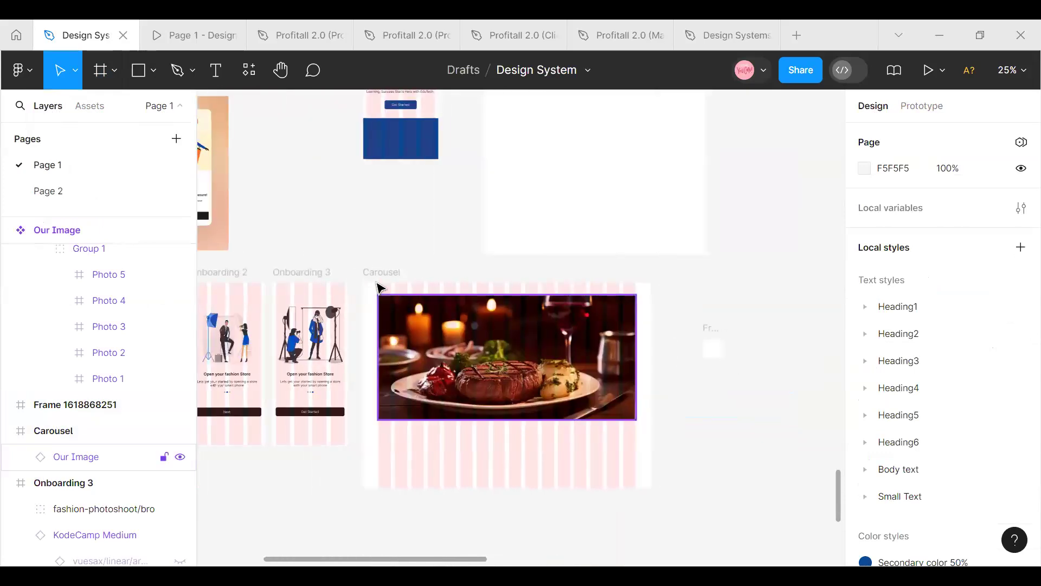
left_click(379, 277)
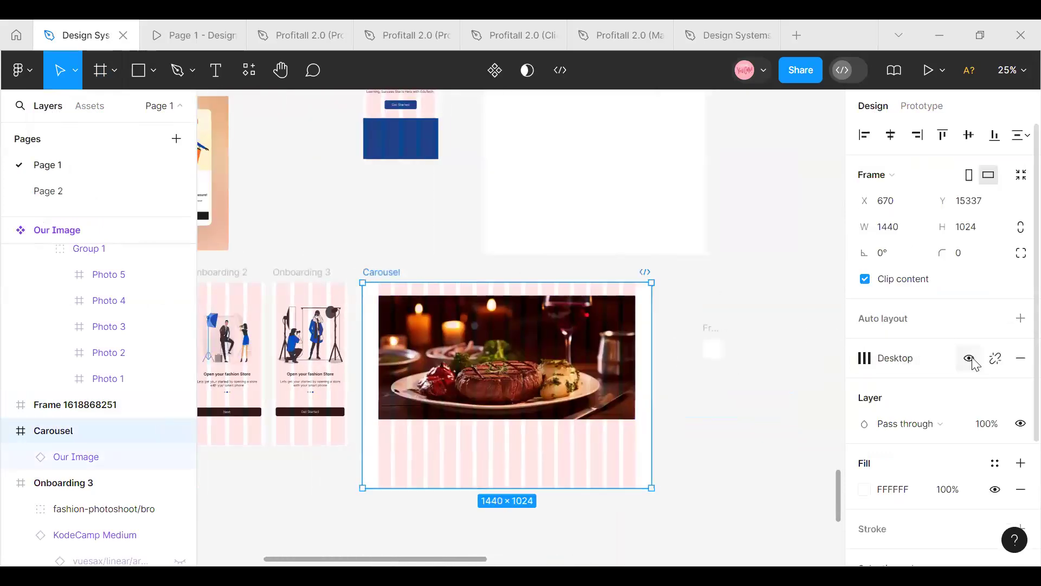
key("shift+g")
Delete the small 100 × 100 frame beside the Carousel frame
left_click(710, 358)
left_click_drag(388, 563, 329, 552)
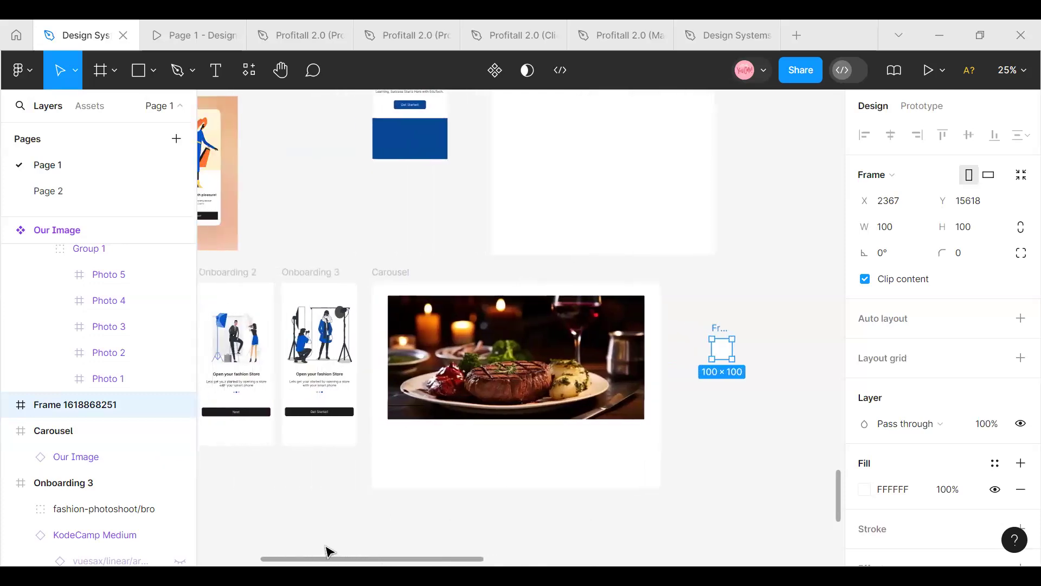
scroll(335, 553, "right", 1)
scroll(339, 553, "left", 1)
scroll(344, 553, "right", 1)
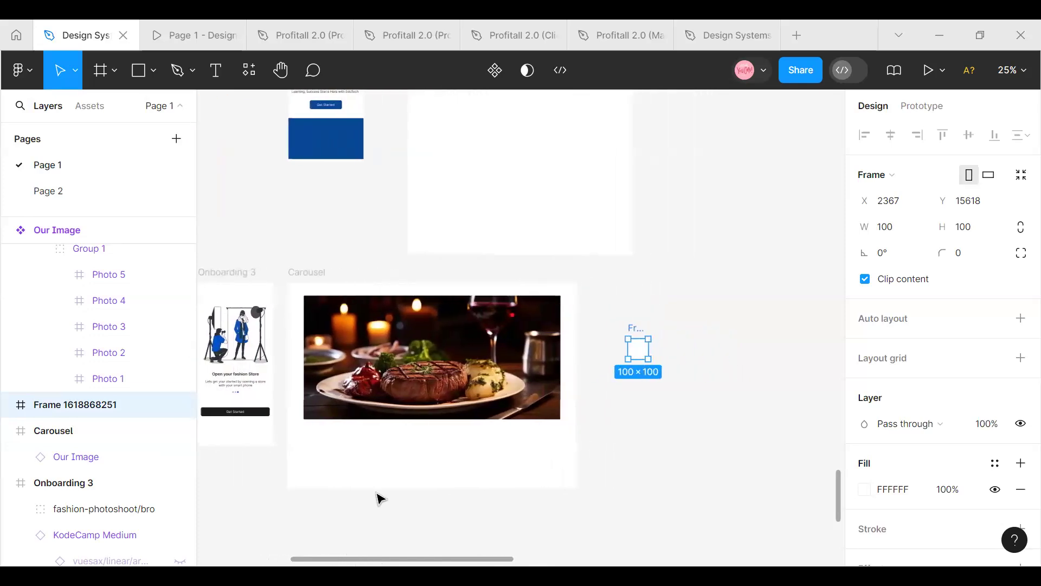
left_click_drag(638, 353, 641, 361)
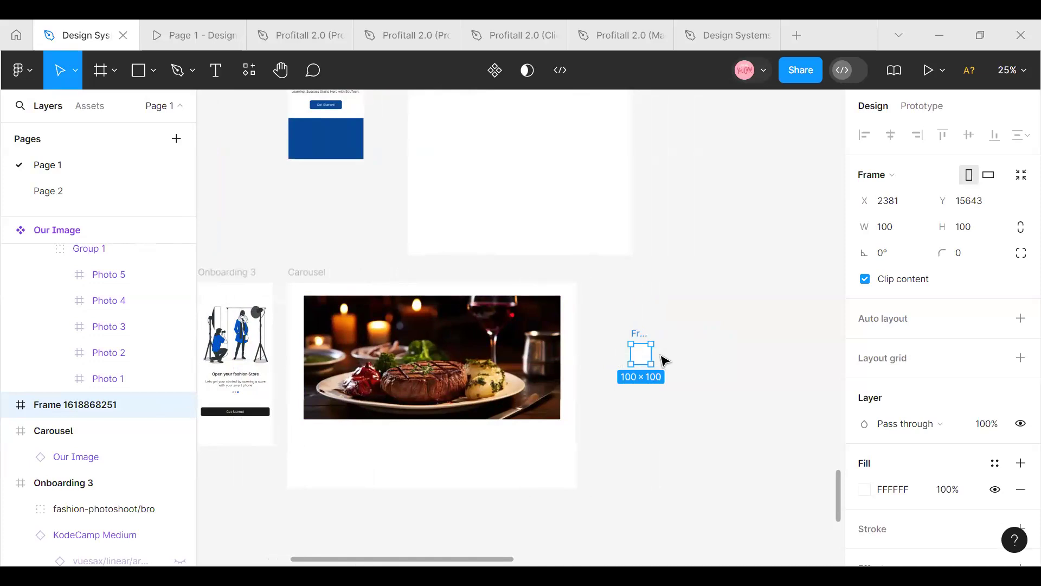
key("Delete")
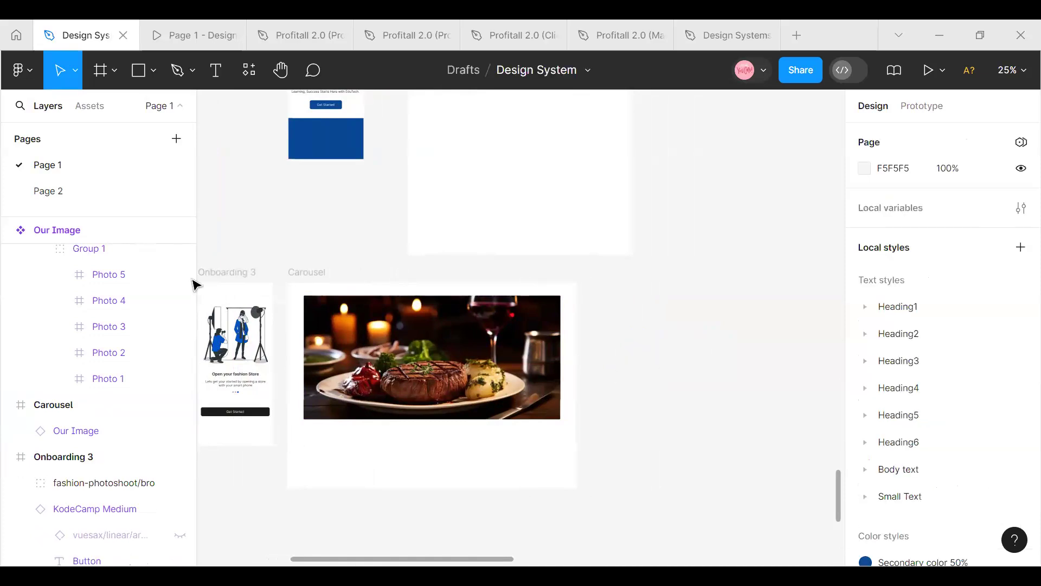
Add an iPhone 13 & 14 frame and position it beside Carousel, top-aligned at X 2226, Y 15337
left_click(114, 71)
left_click(114, 110)
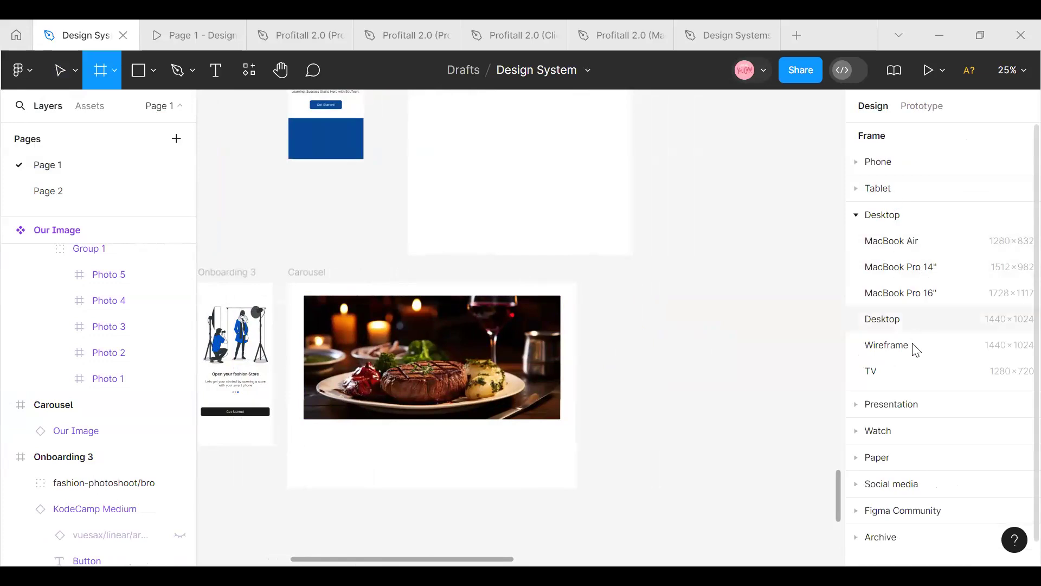
left_click(878, 162)
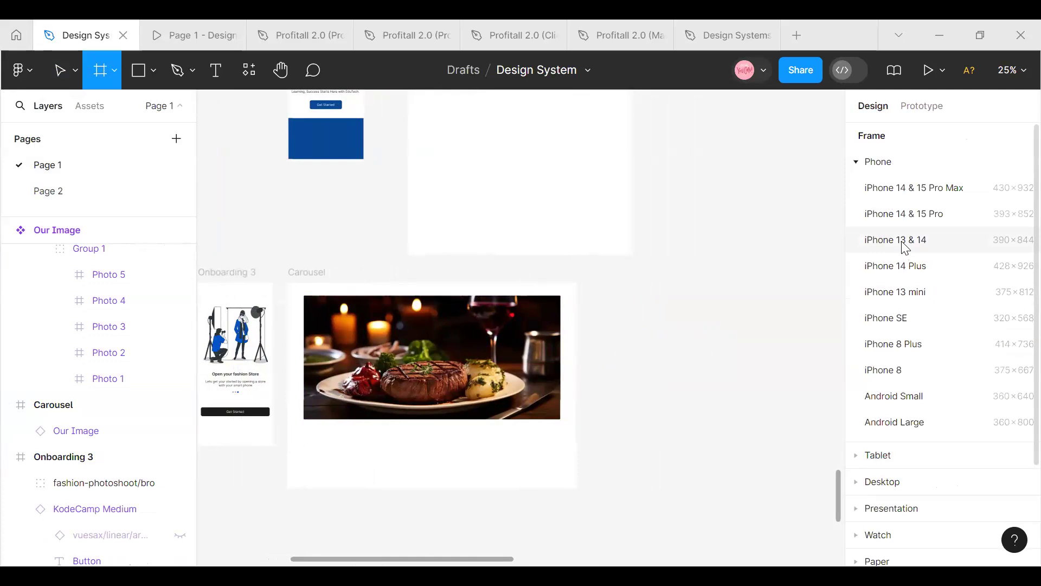
left_click(904, 244)
left_click_drag(686, 293, 646, 331)
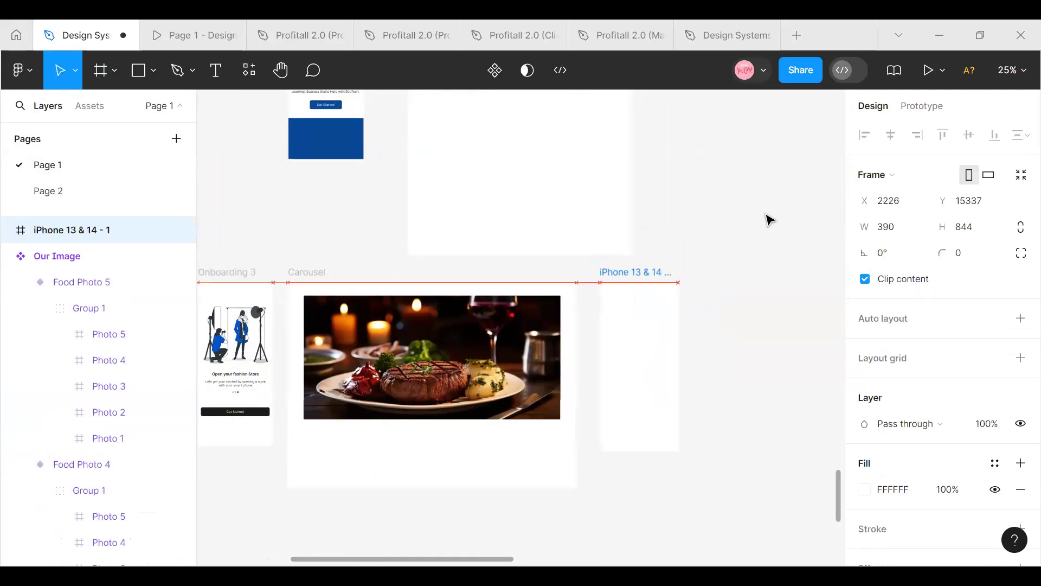
Draw a nested frame about 219 × 269 in the upper part of the iPhone 13 & 14 frame
left_click(1010, 70)
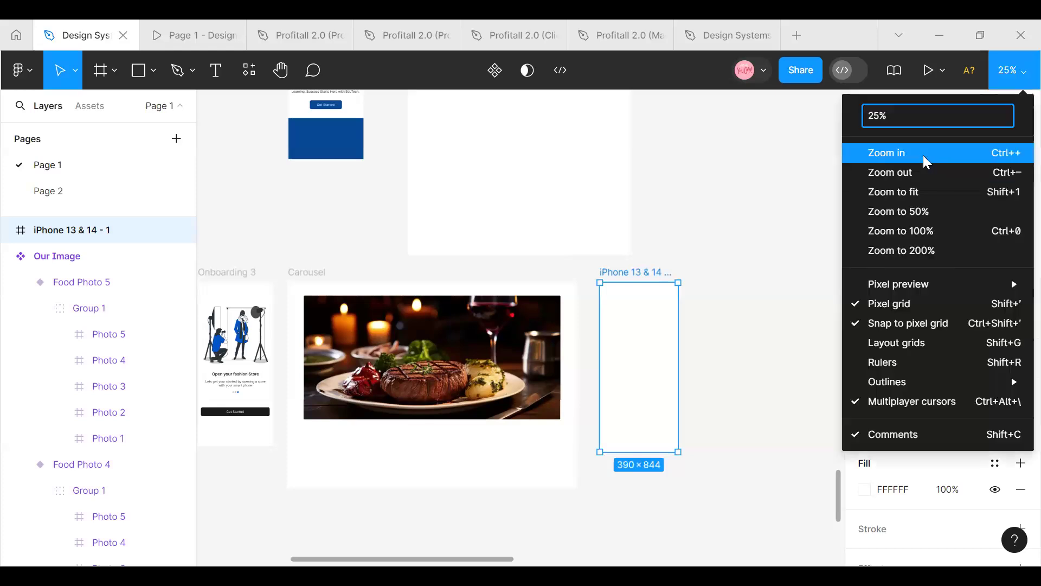
left_click(484, 549)
left_click_drag(484, 556, 531, 556)
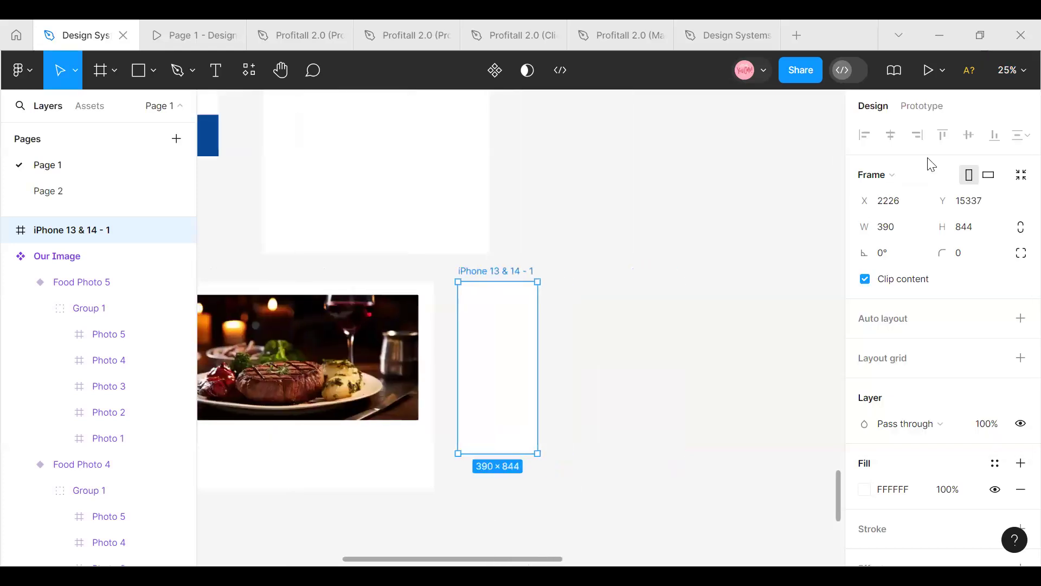
left_click(1012, 70)
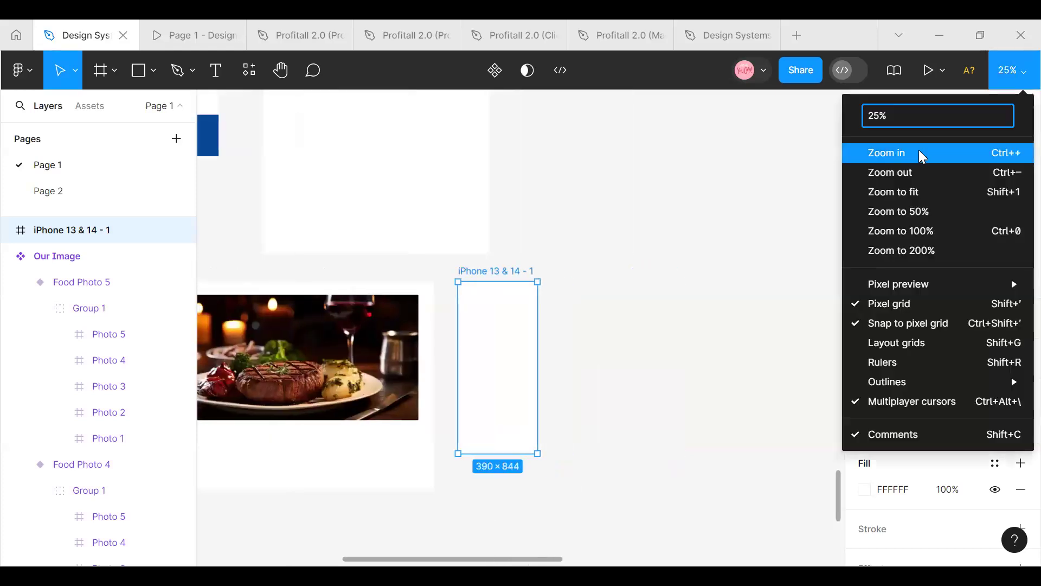
left_click(919, 153)
left_click_drag(451, 560, 433, 560)
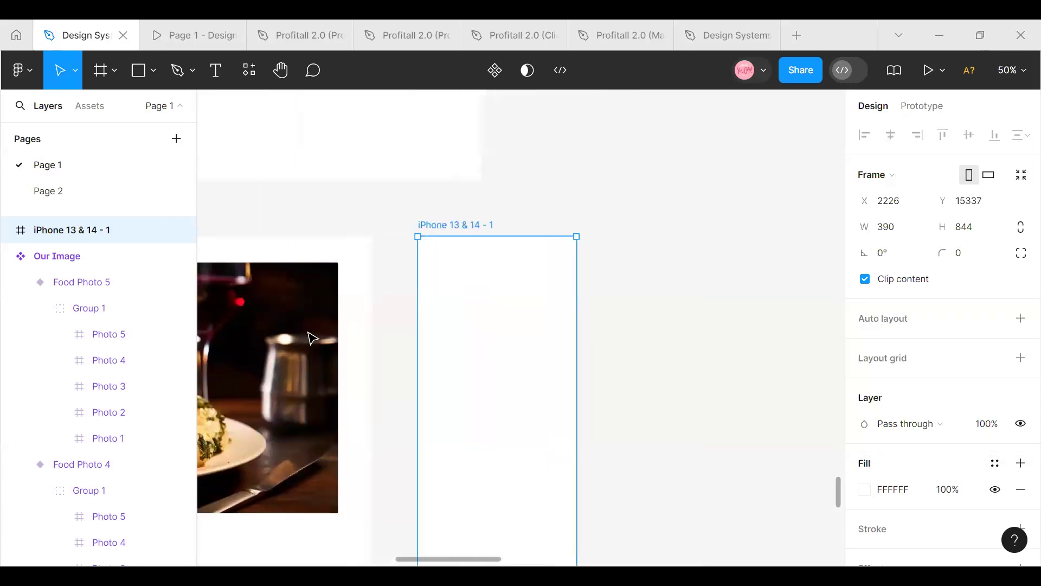
left_click(113, 68)
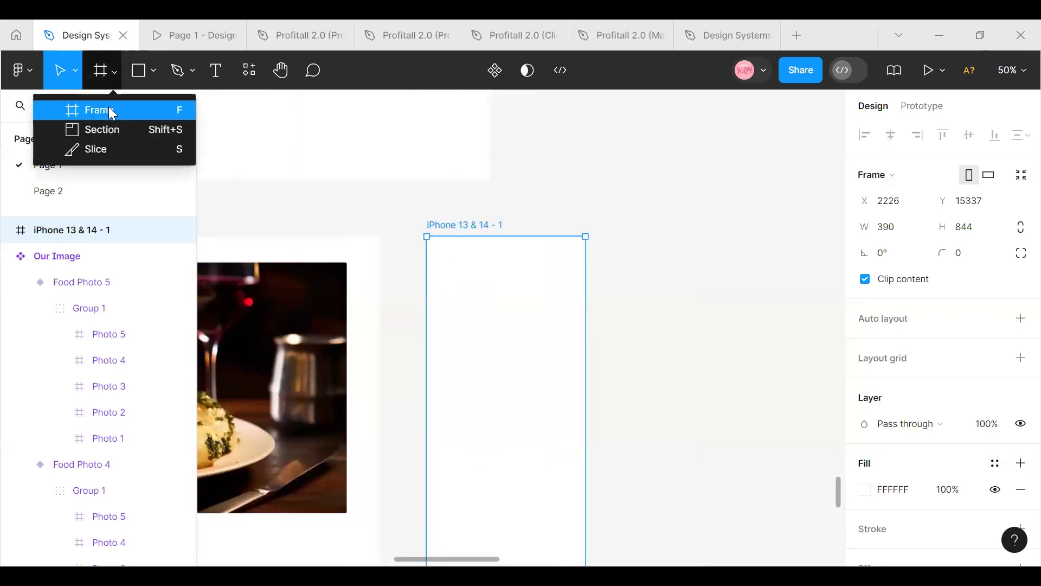
left_click(112, 110)
left_click_drag(490, 299, 583, 416)
Fill the nested frame with the Secondary 10% colour style
scroll(947, 384, "down", 4)
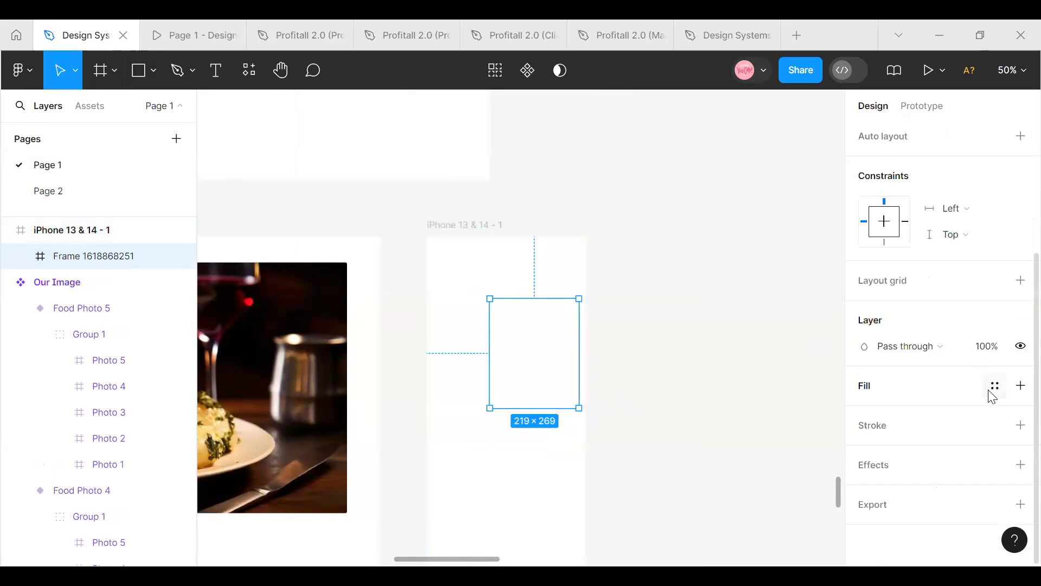
left_click(992, 388)
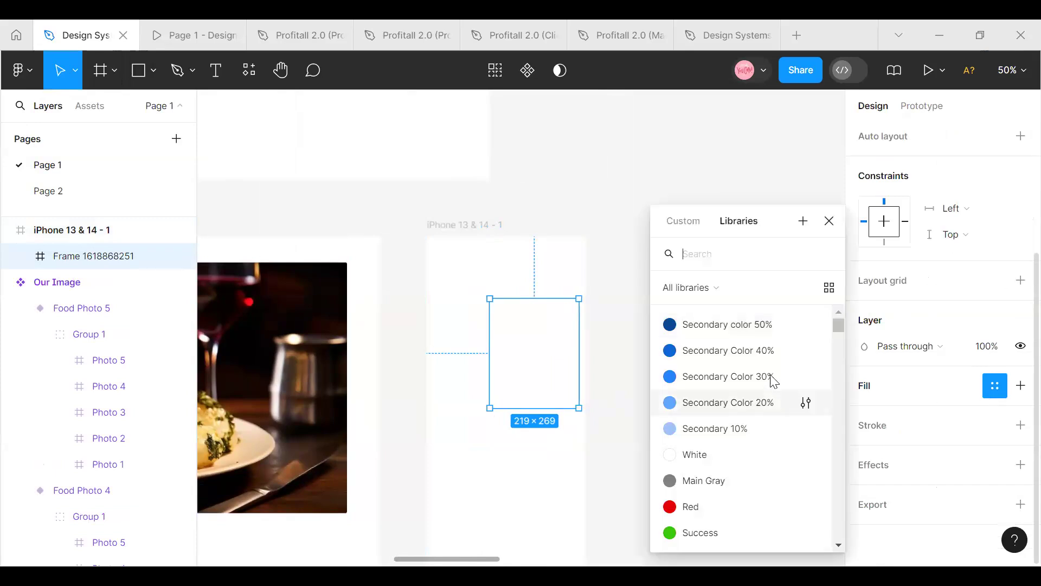
left_click(734, 428)
Apply the Mobile Grid layout style to the iPhone 13 & 14 frame
left_click(390, 239)
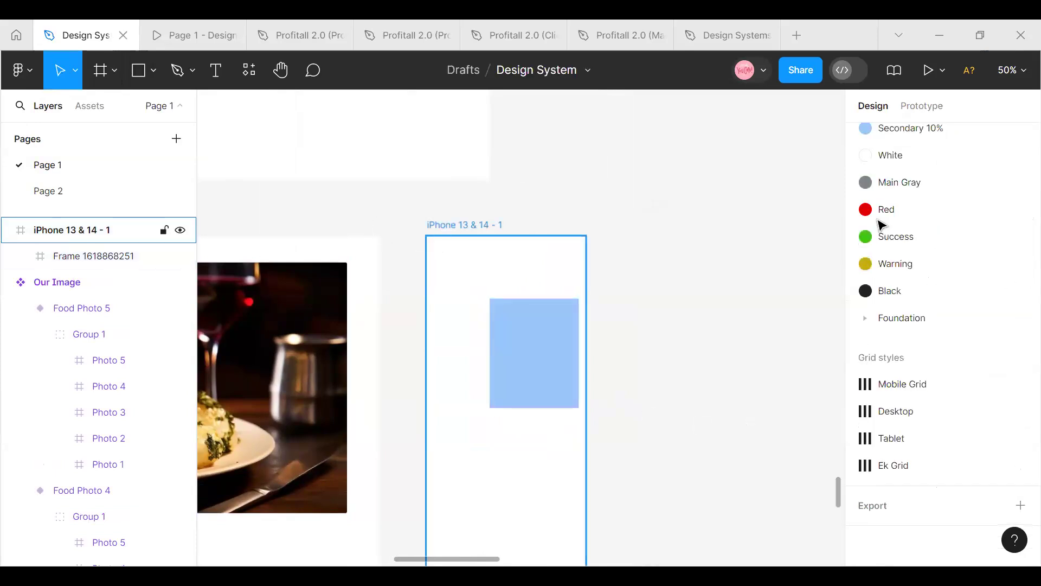
scroll(970, 321, "up", 4)
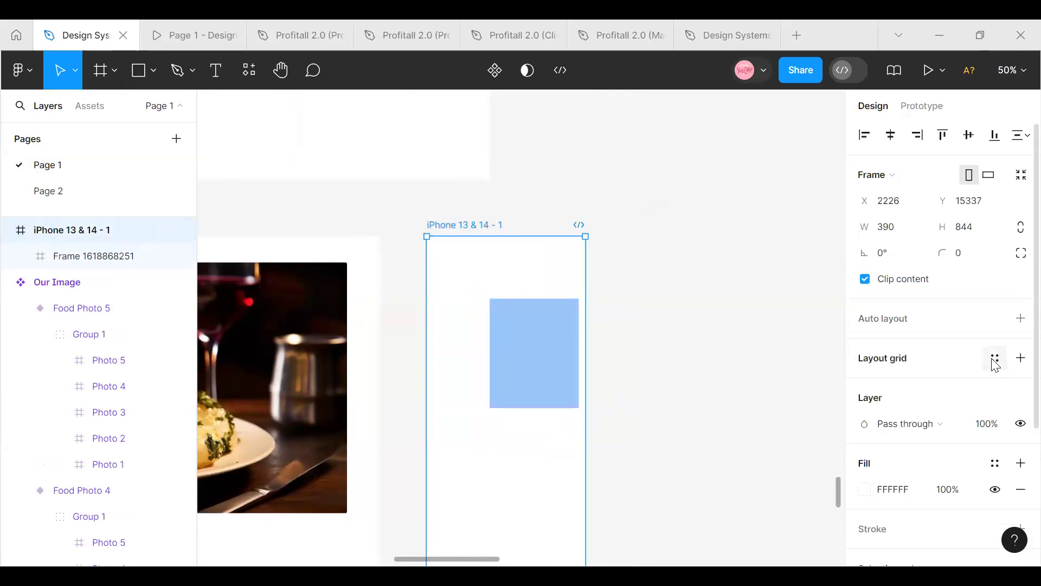
left_click(995, 362)
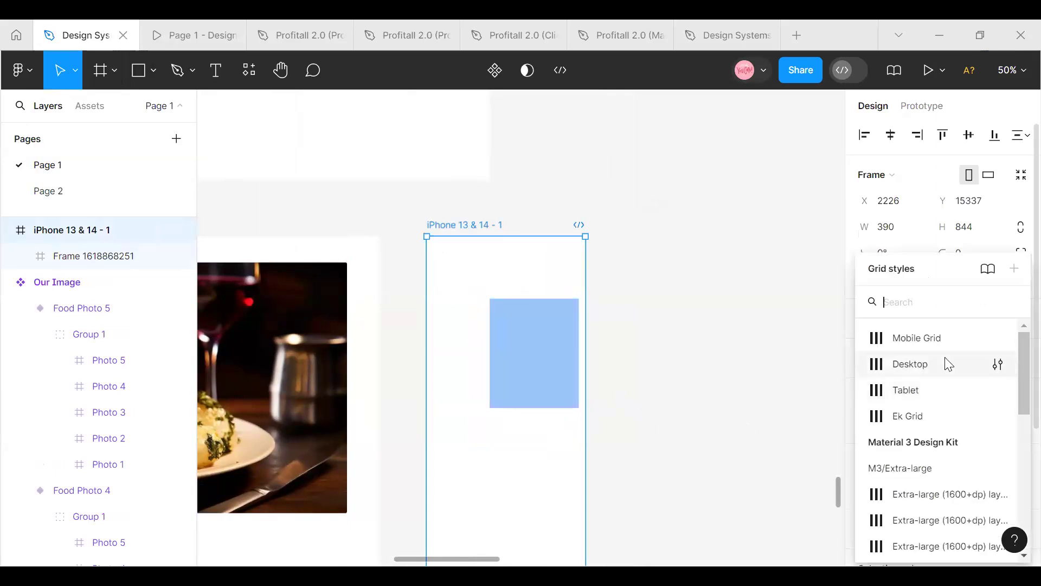
left_click(934, 341)
Move the nested blue frame to X 16, Y 153 against the grid's first column and set its corner radius to 10
left_click(565, 365)
left_click_drag(565, 365, 520, 363)
left_click(965, 252)
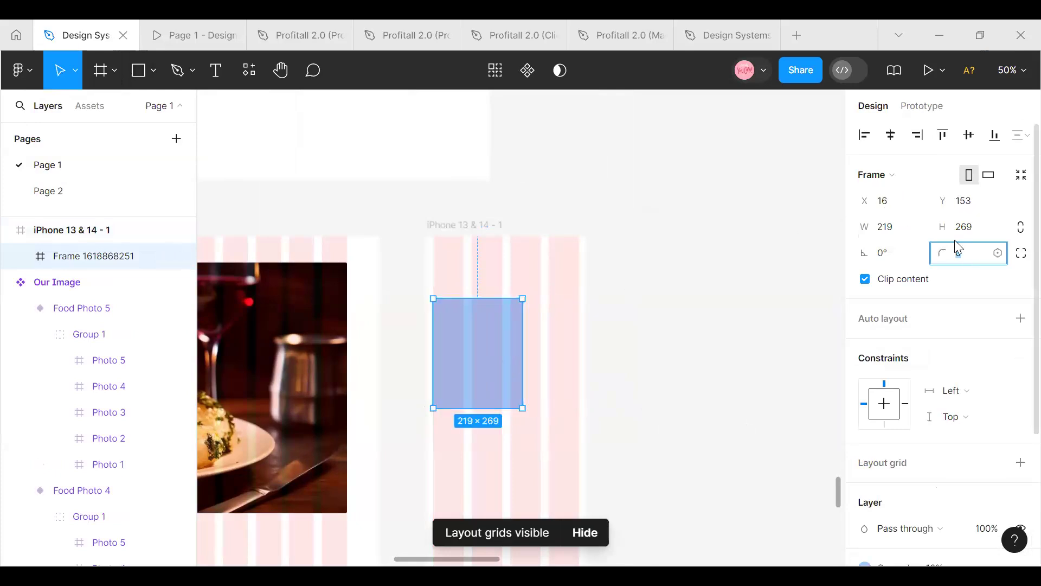
key("Return")
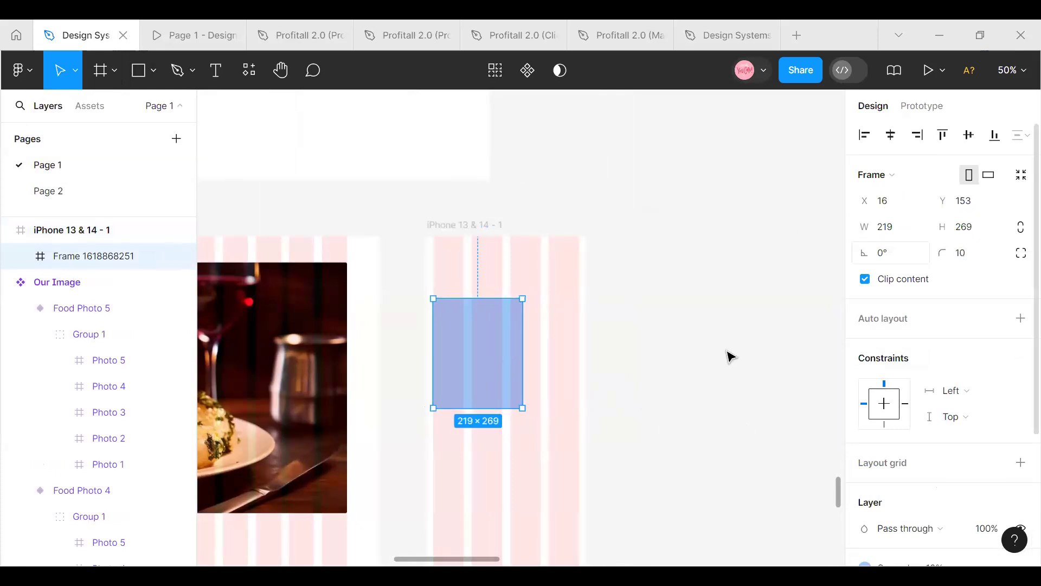
Duplicate the nested blue frame and place both copies side by side on the canvas beside the iPhone frame, at Y 15516
left_click(544, 376)
left_click(500, 358)
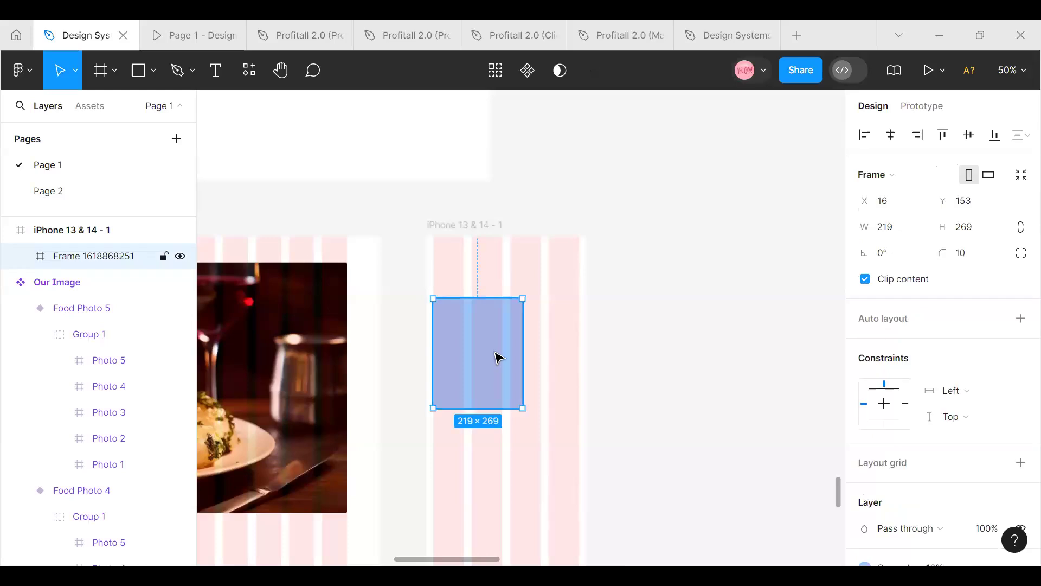
key("ctrl+d")
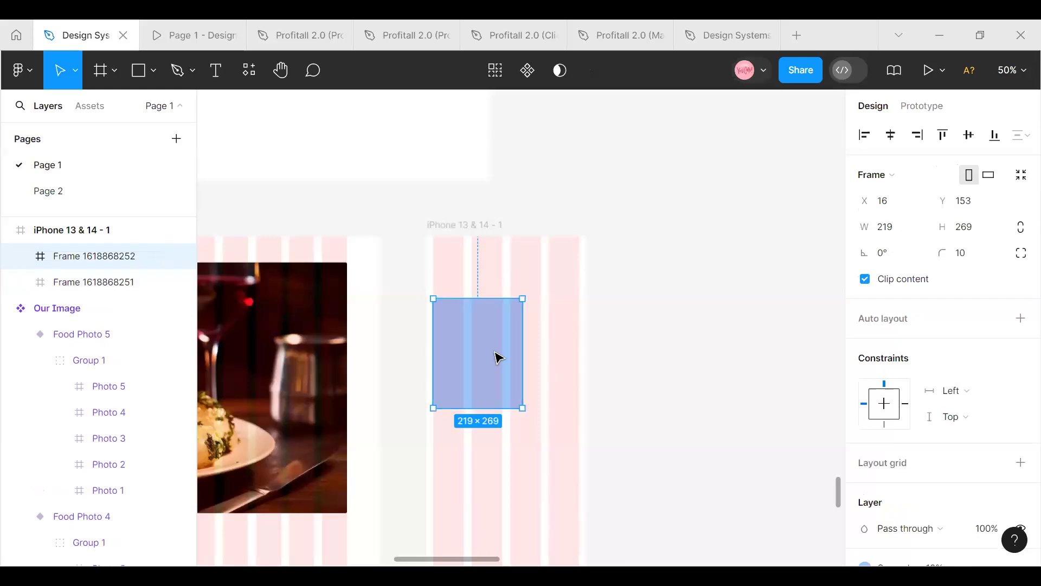
left_click_drag(499, 358, 703, 368)
left_click(448, 365)
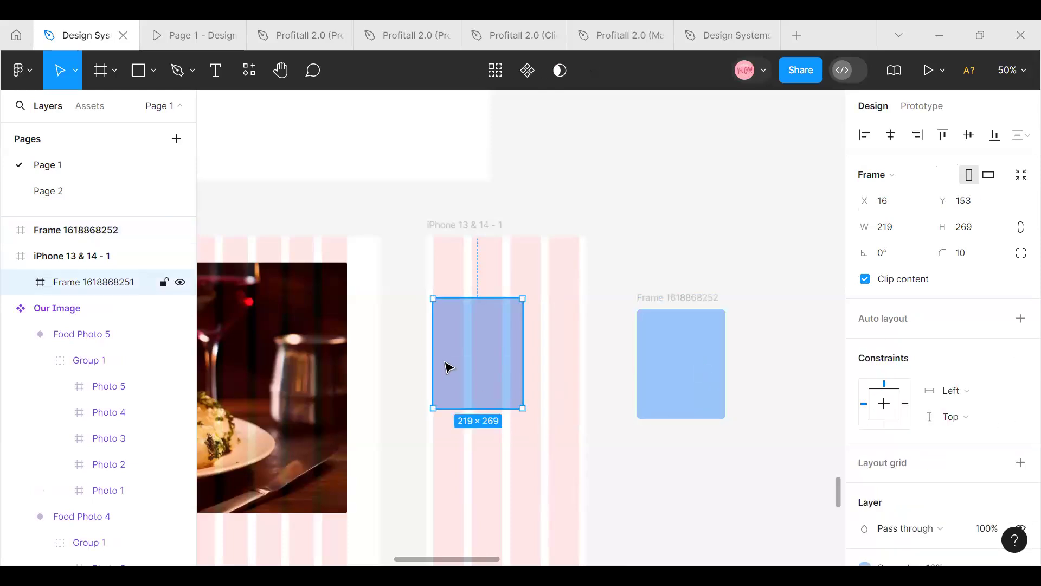
left_click_drag(794, 382, 758, 378)
Rename the blue frame nearer the iPhone frame as Card 1 and delete the other blue frame
left_click(686, 302)
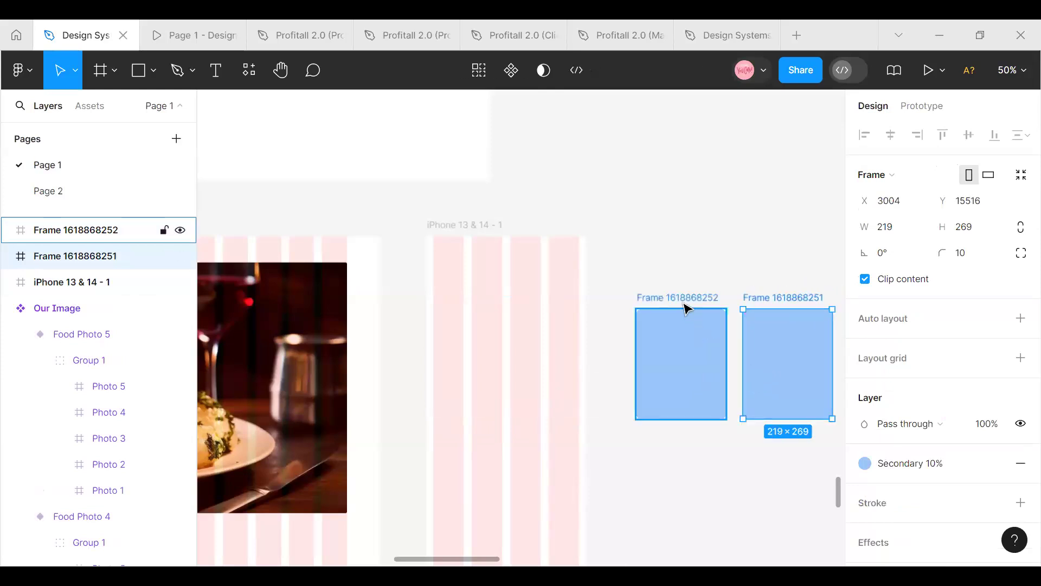
double_click(680, 297)
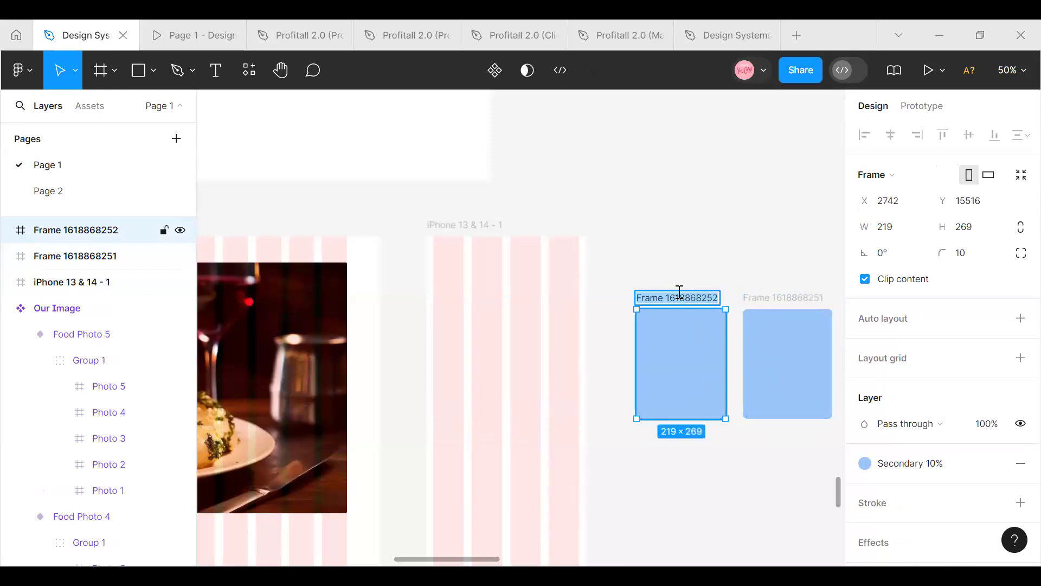
key("BackSpace")
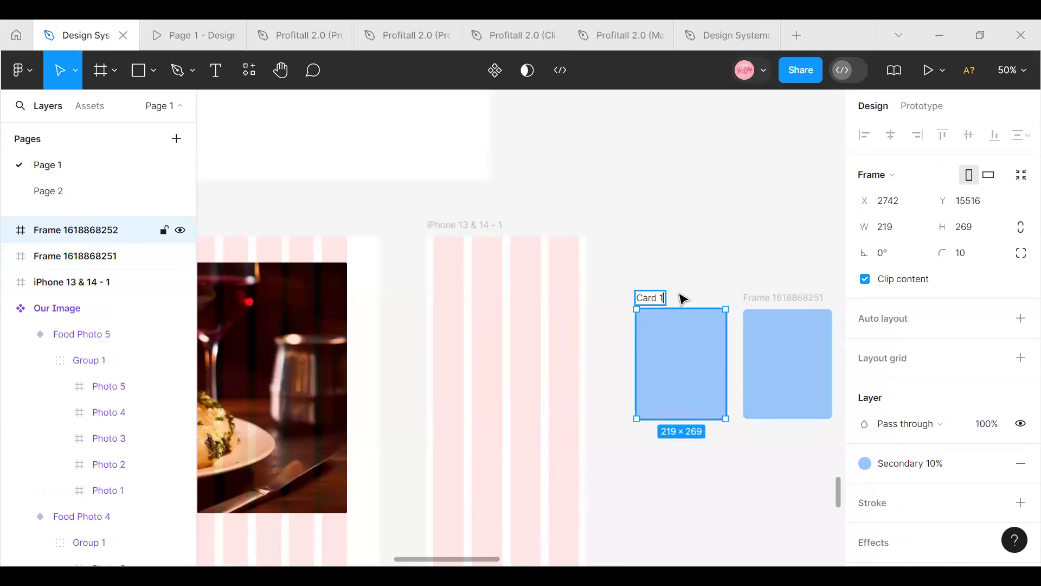
left_click(755, 302)
key("Delete")
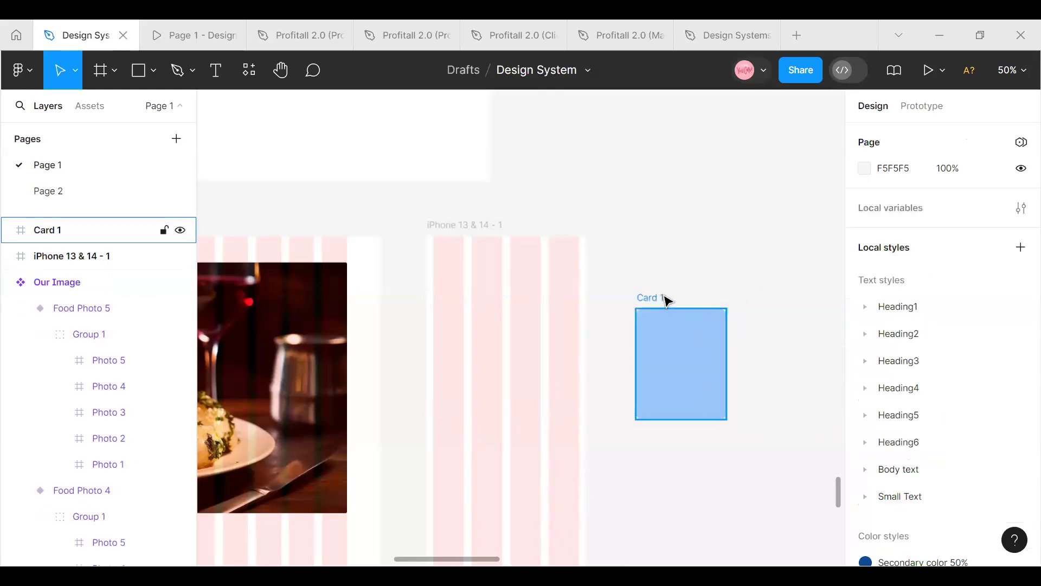
Duplicate Card 1 repeatedly into an evenly spaced row of seven cards, Card 1 to Card 7
left_click(667, 300)
key("ctrl+d")
scroll(668, 300, "right", 1)
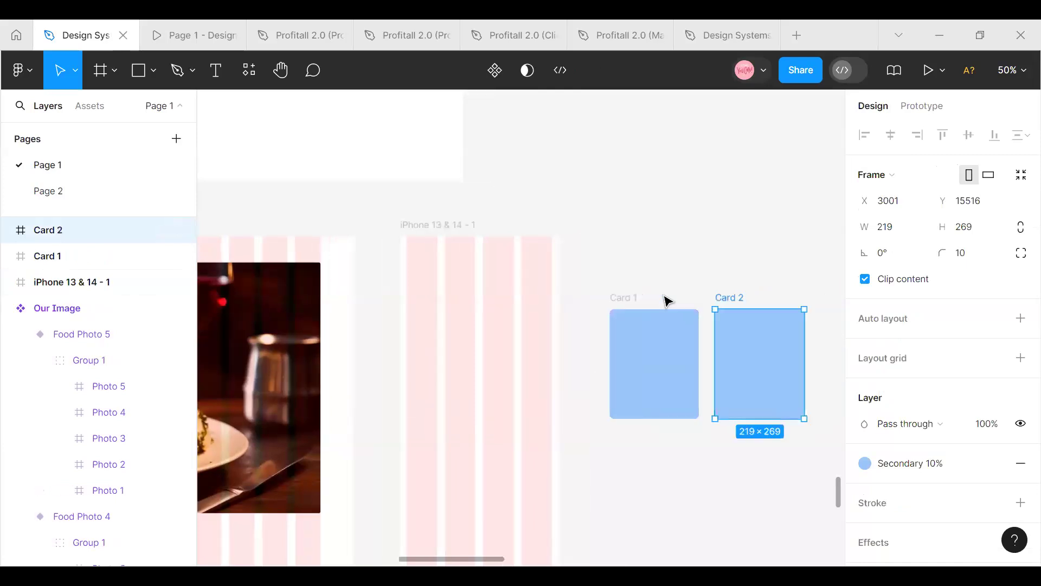
key("ctrl+d")
scroll(667, 300, "right", 4)
key("ctrl+d")
key("ctrl+d")
key("ctrl+d")
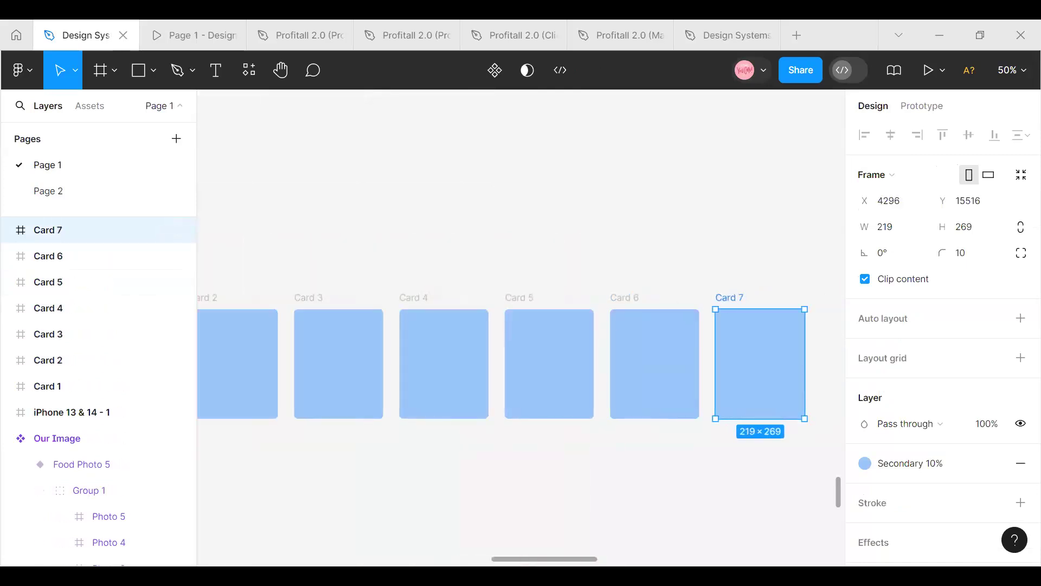
left_click_drag(527, 559, 476, 558)
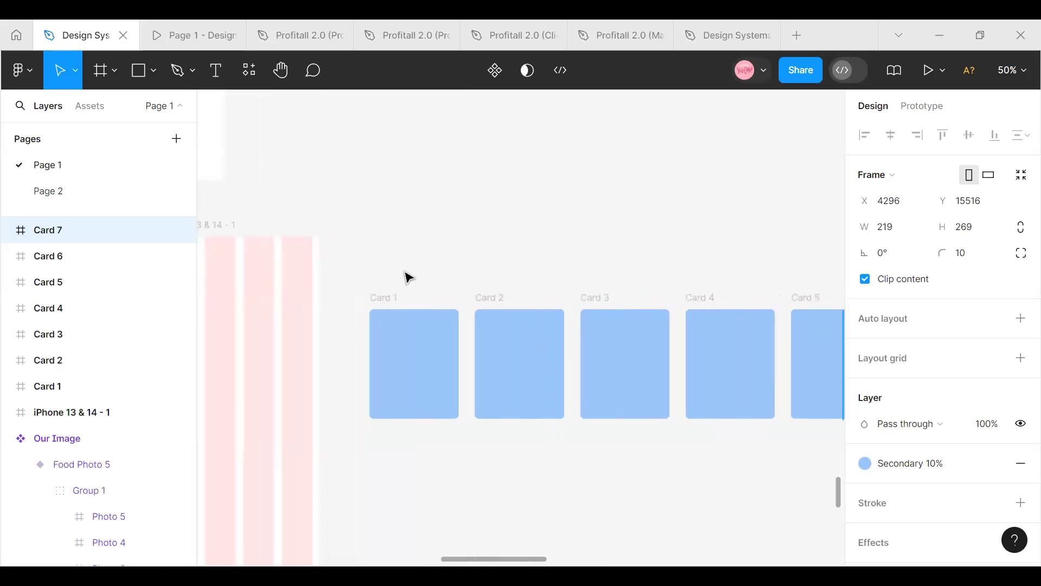
left_click(399, 310)
right_click(437, 372)
mouse_move(458, 427)
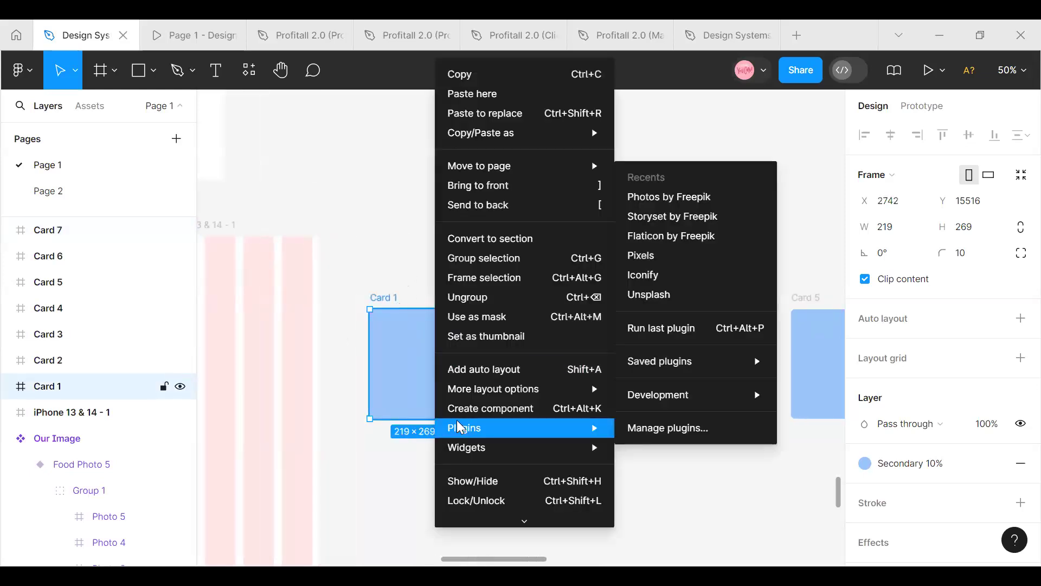
left_click(686, 256)
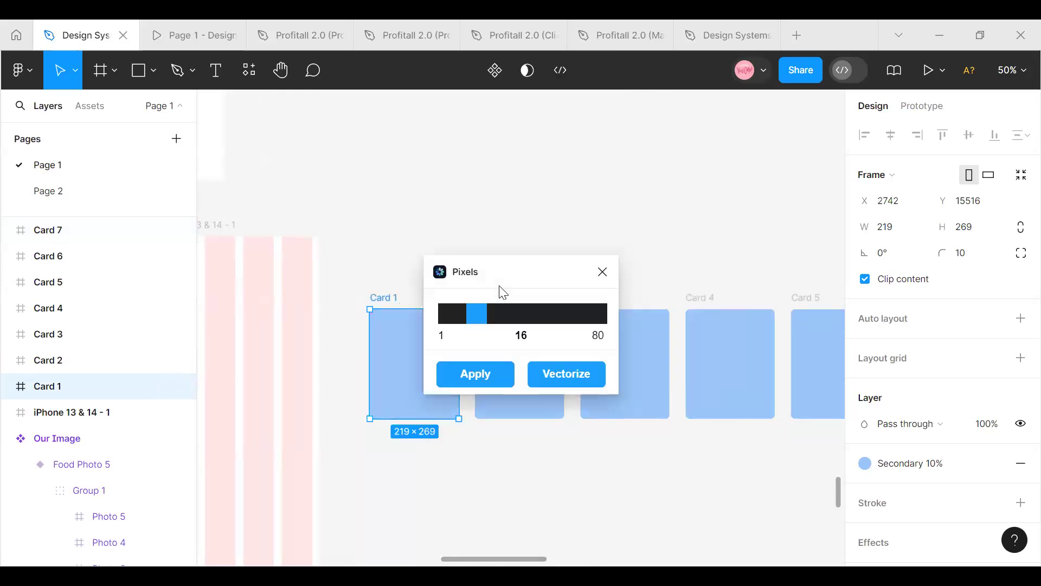
left_click(603, 272)
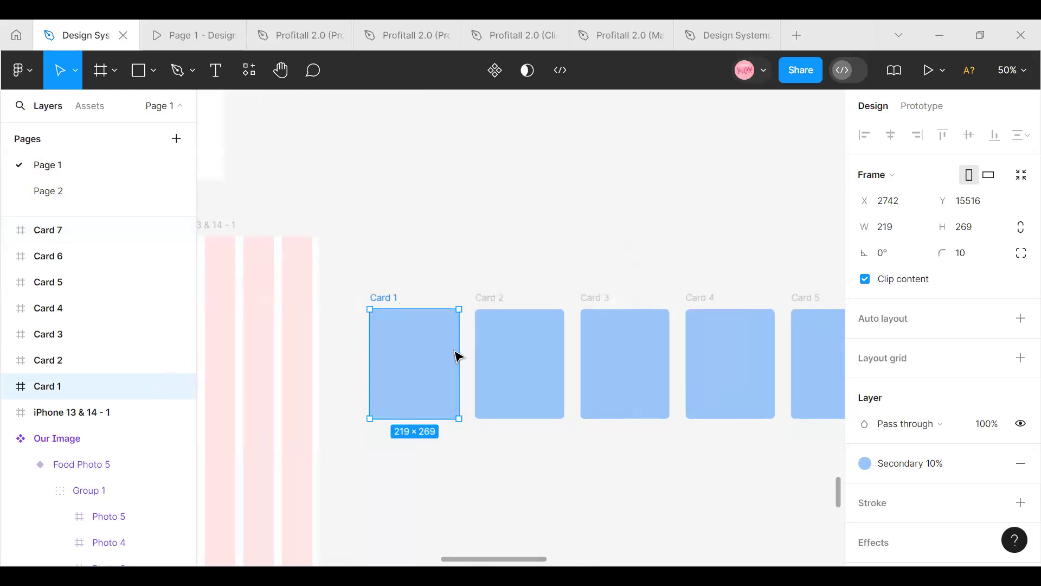
Run the Photos by Freepik plugin on Card 1 and search its Dance category
right_click(446, 336)
mouse_move(478, 428)
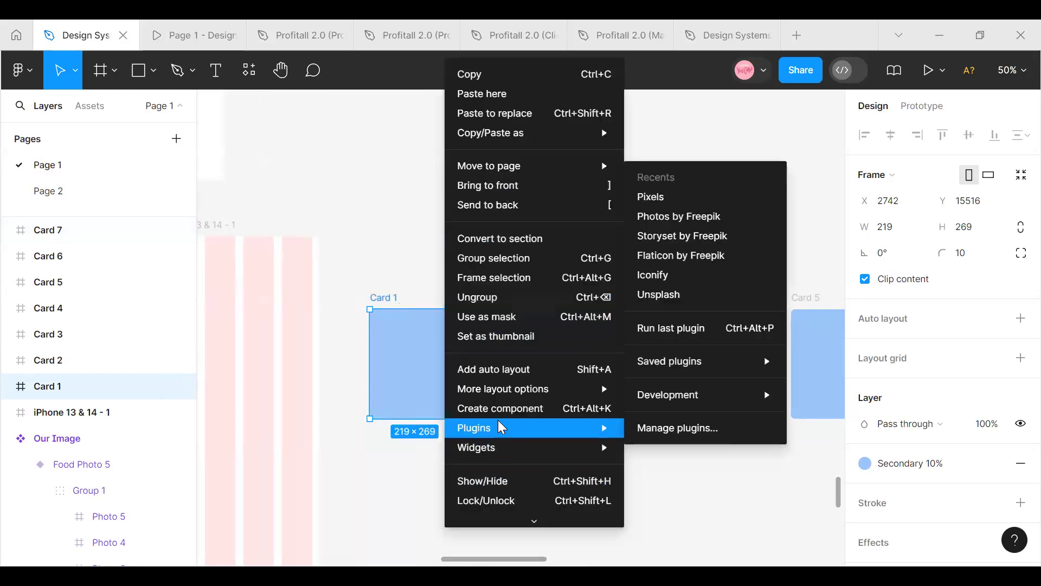
left_click(733, 217)
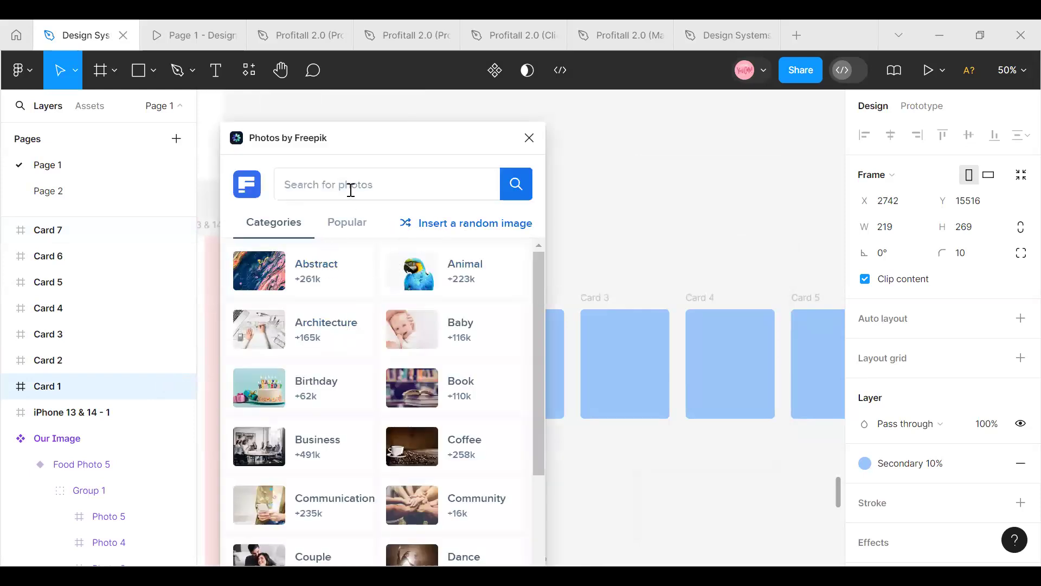
scroll(314, 413, "down", 3)
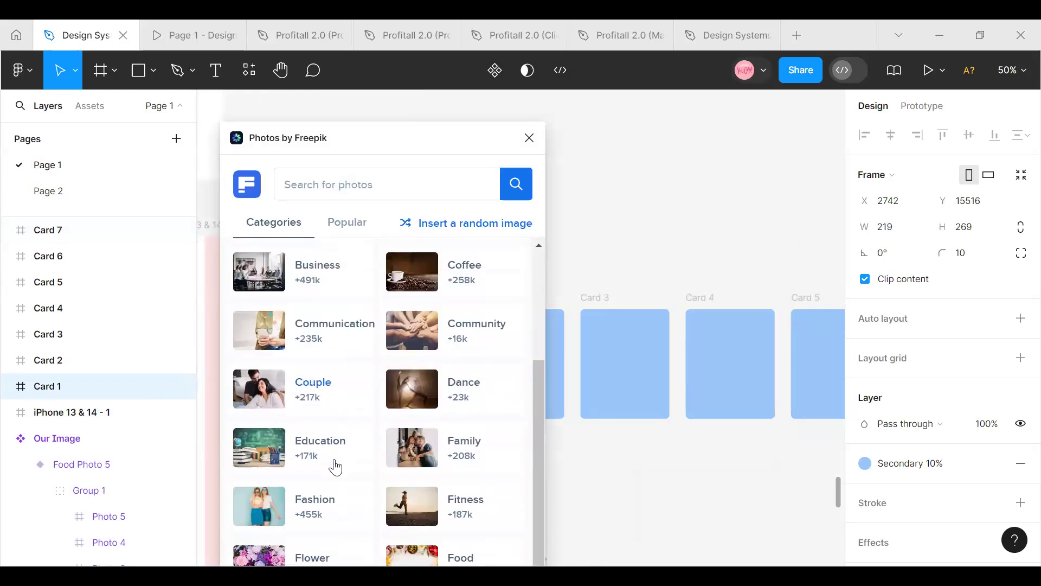
scroll(327, 480, "up", 1)
scroll(326, 492, "down", 1)
left_click(459, 392)
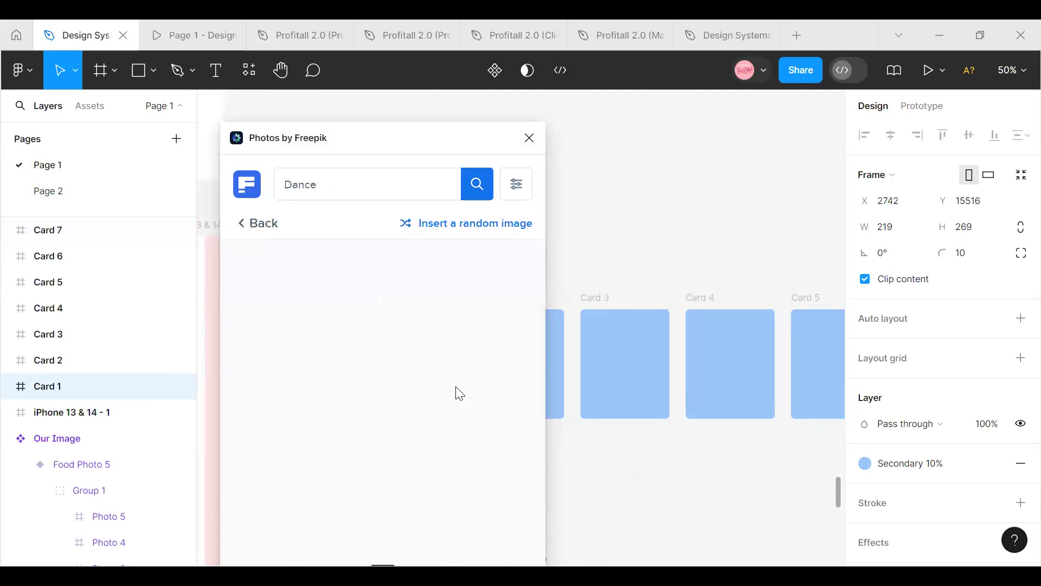
left_click(475, 190)
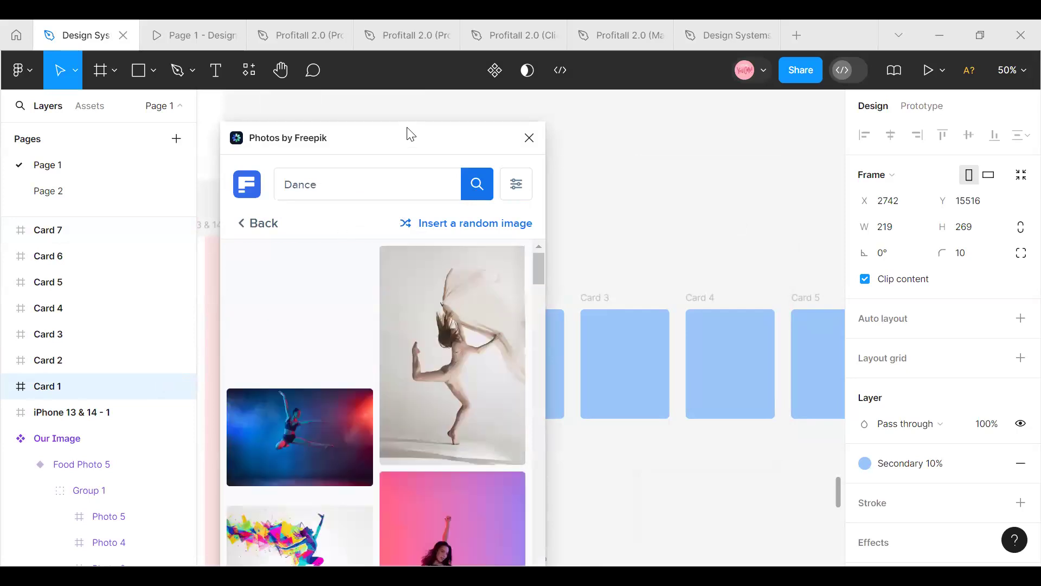
Fill Card 1 with the photo of the dancer in a yellow top before a blue door
left_click_drag(365, 138, 266, 139)
scroll(213, 356, "down", 5)
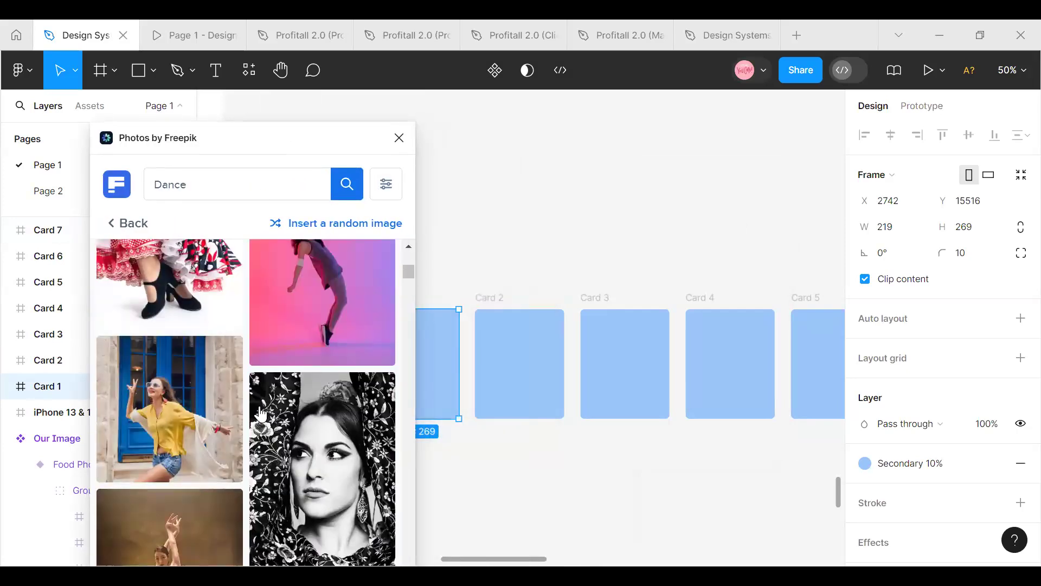
left_click(175, 436)
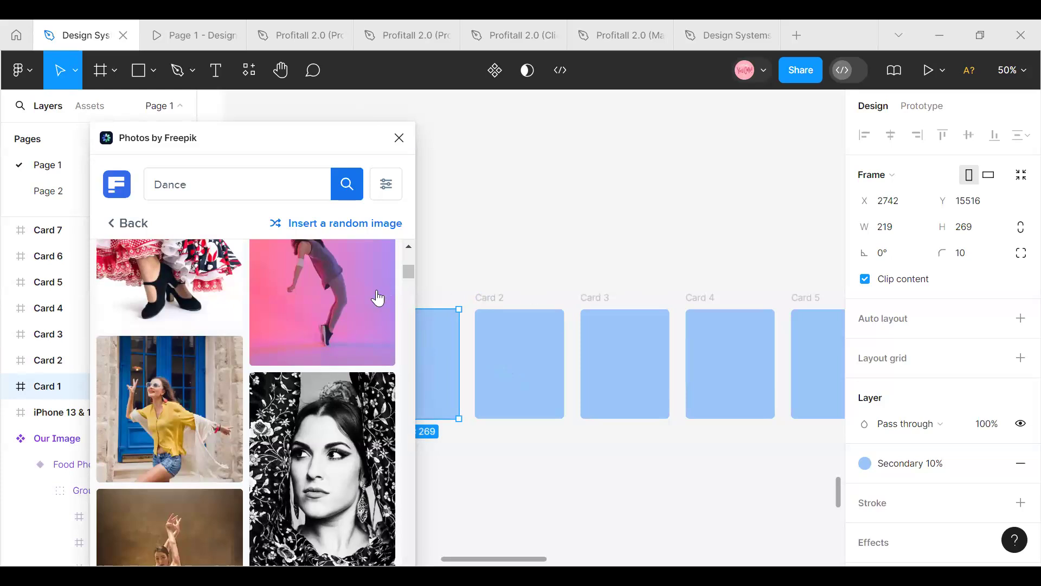
Fill Card 2 with the photo of the ballet dancer posing against a plain light-grey background
scroll(252, 402, "down", 10)
scroll(253, 402, "down", 3)
scroll(289, 391, "up", 6)
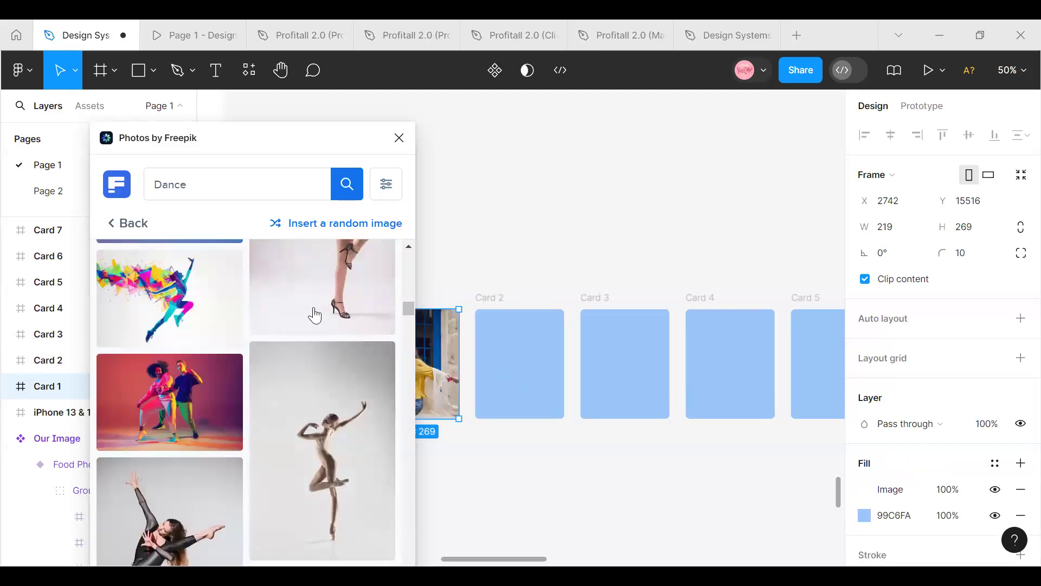
left_click(532, 360)
left_click(337, 463)
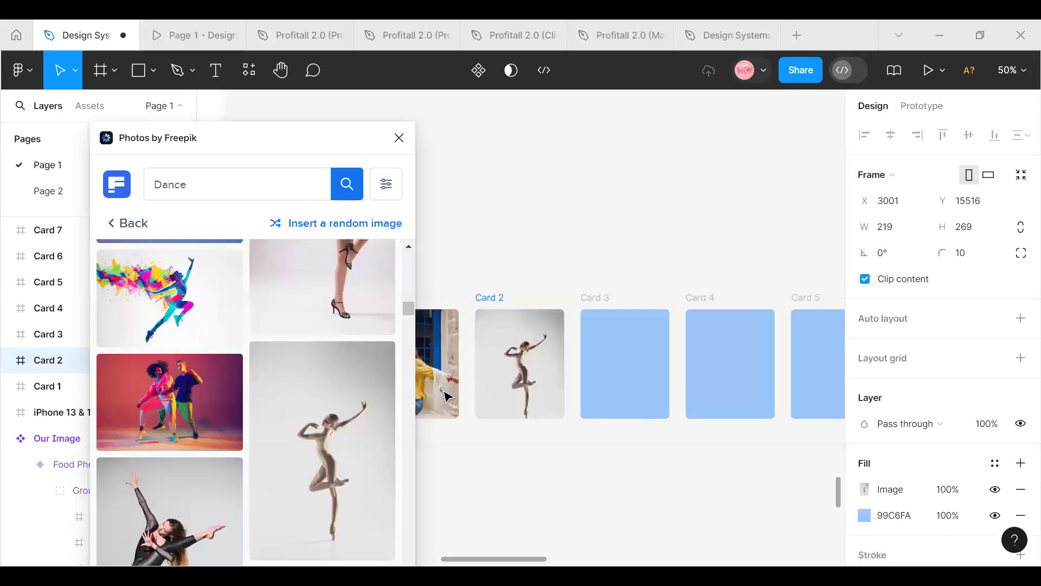
Fill Card 3 with the multicoloured paint-splash dancer and Card 4 with the dancer in flowing fabric on a dark background
left_click(651, 354)
left_click(166, 279)
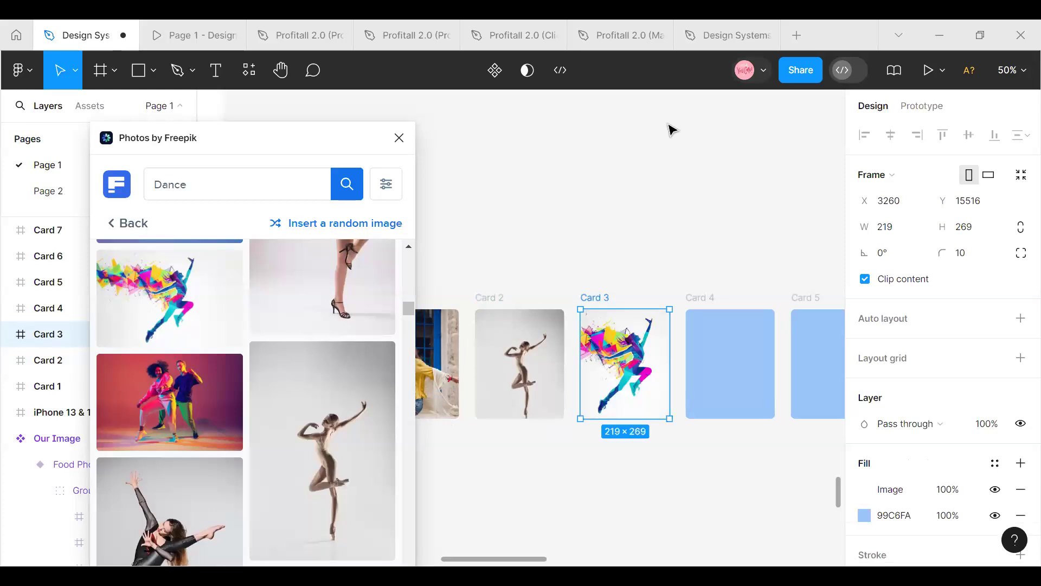
left_click(724, 351)
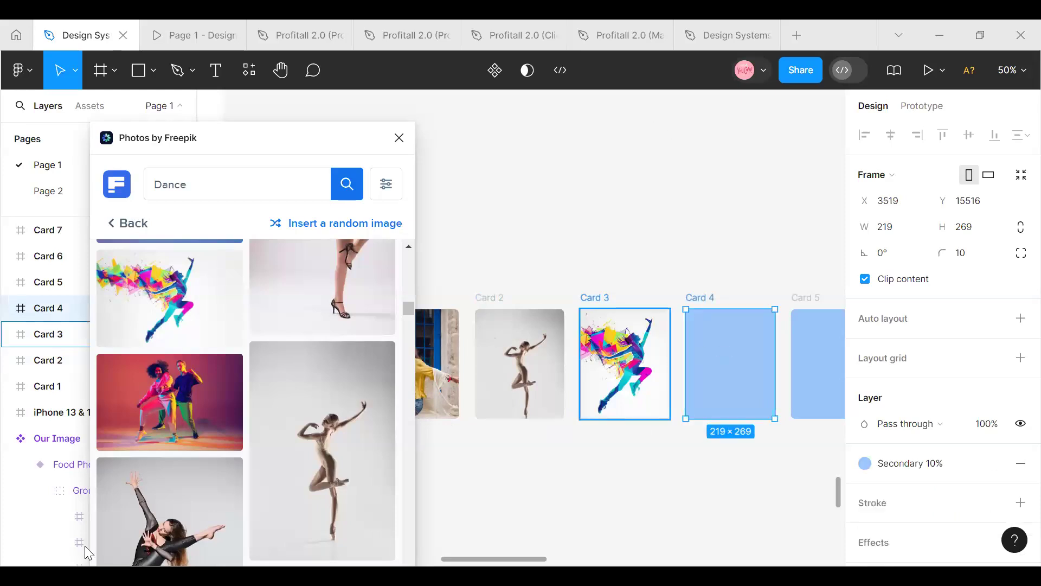
scroll(217, 488, "down", 4)
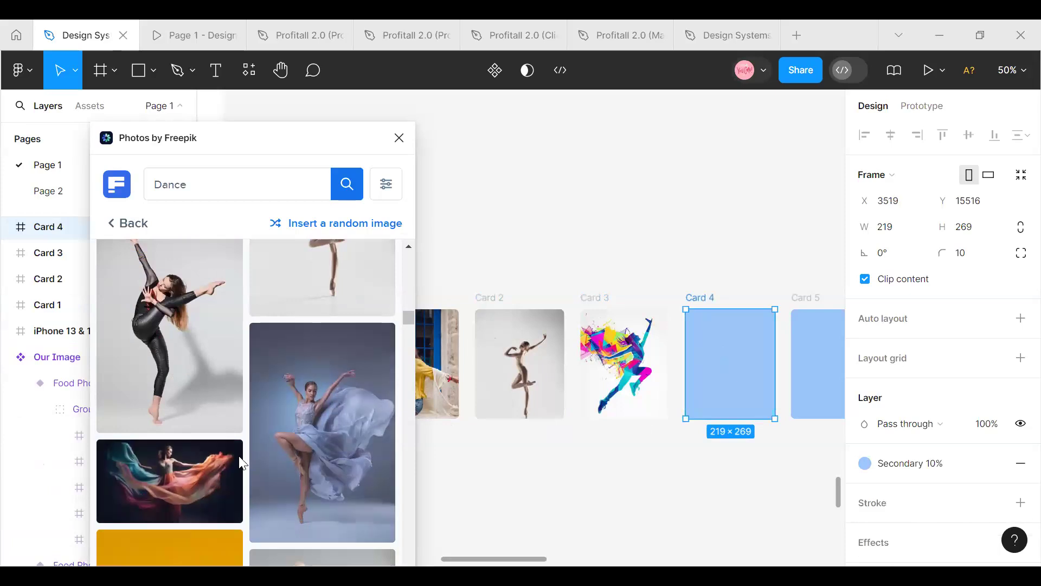
left_click(182, 479)
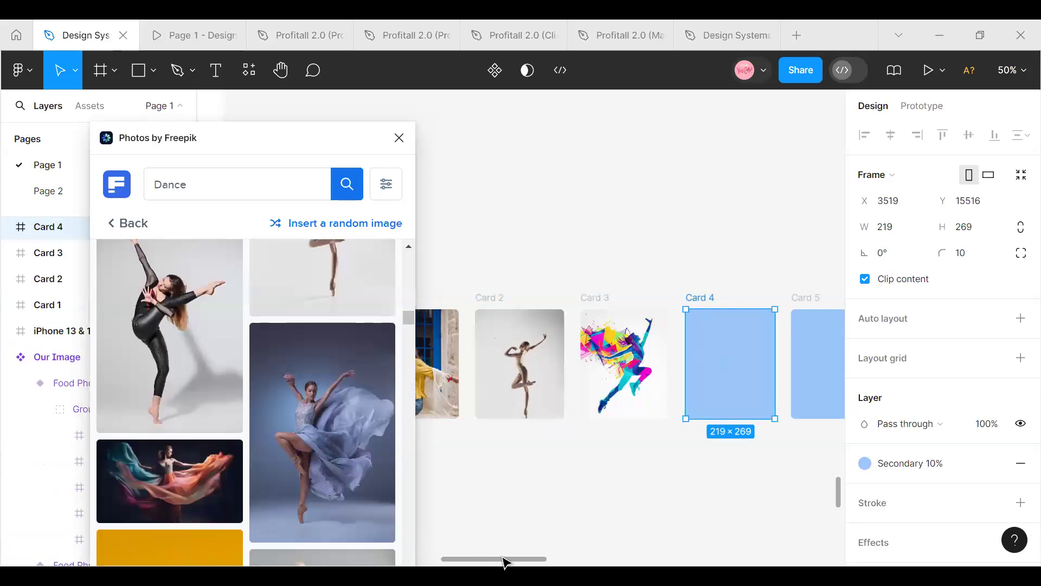
Fill Card 5 with the dancer in a black bodysuit and Card 6 with the dancer in a flowing blue dress
scroll(505, 559, "right", 5)
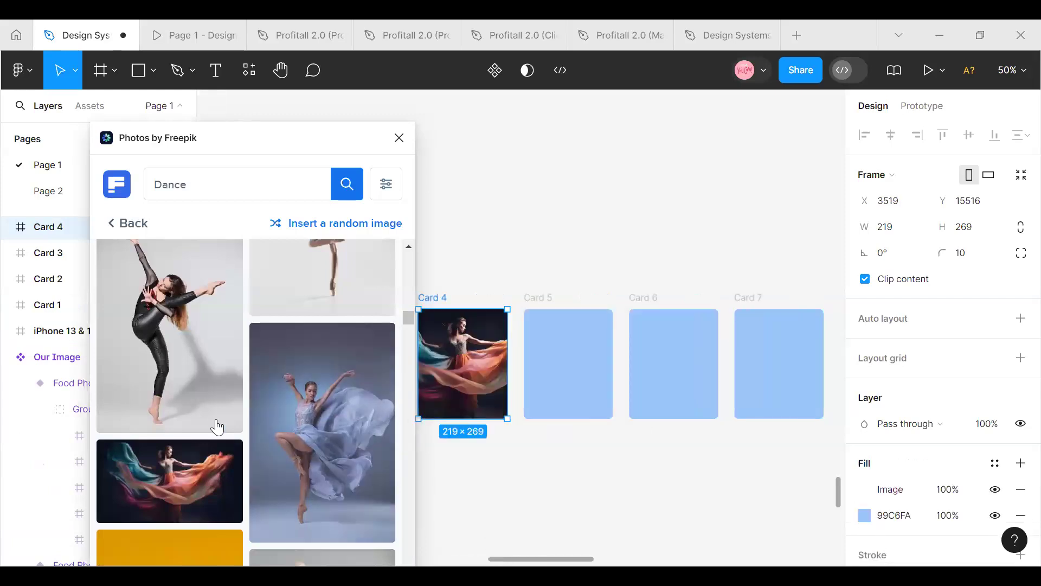
left_click(580, 363)
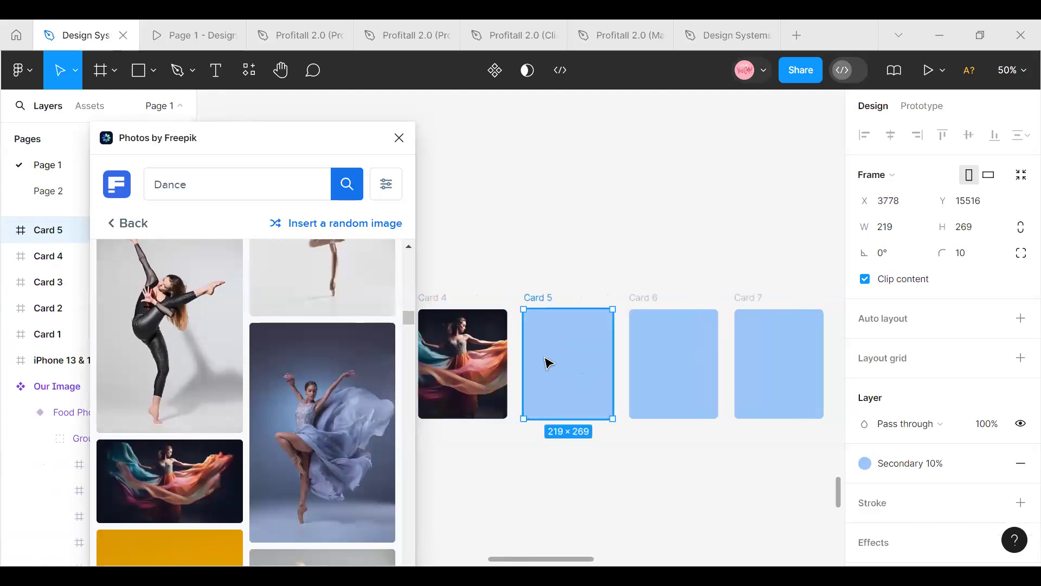
left_click(165, 349)
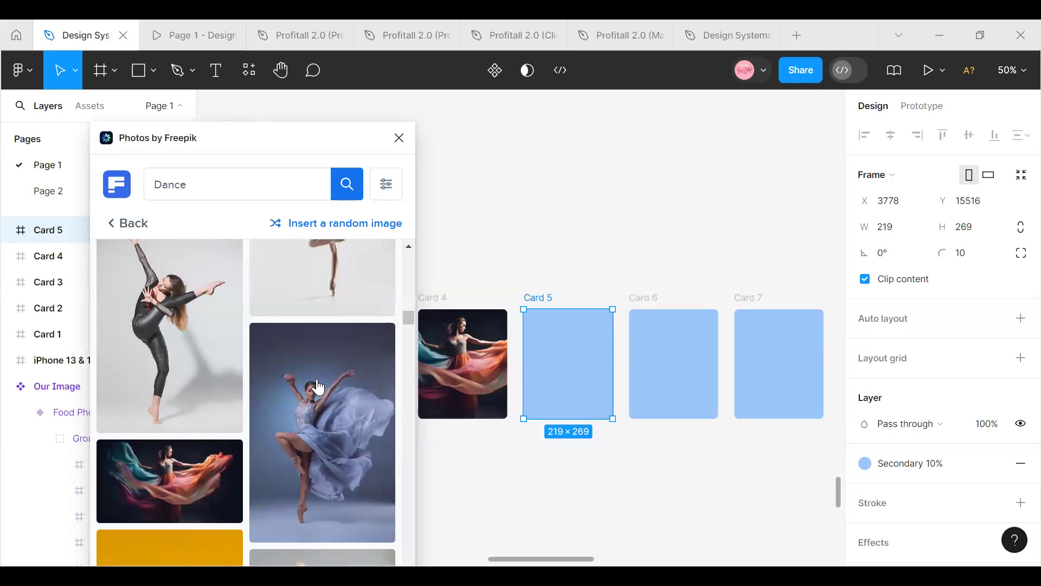
left_click(228, 402)
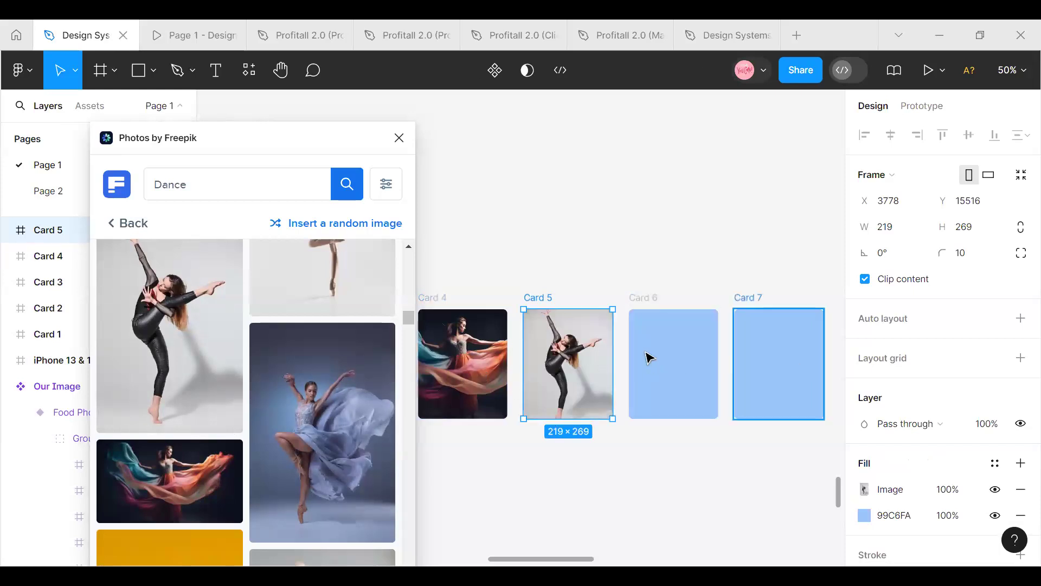
left_click(673, 363)
left_click(308, 384)
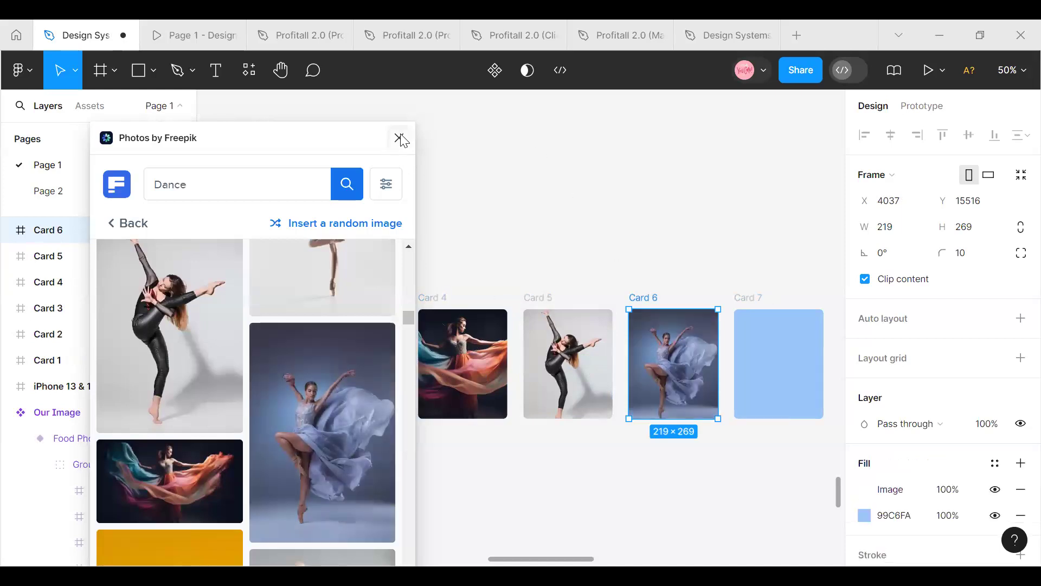
Fill Card 7 with the photo of two dancers on a red background and close the Photos by Freepik plugin
scroll(260, 437, "down", 5)
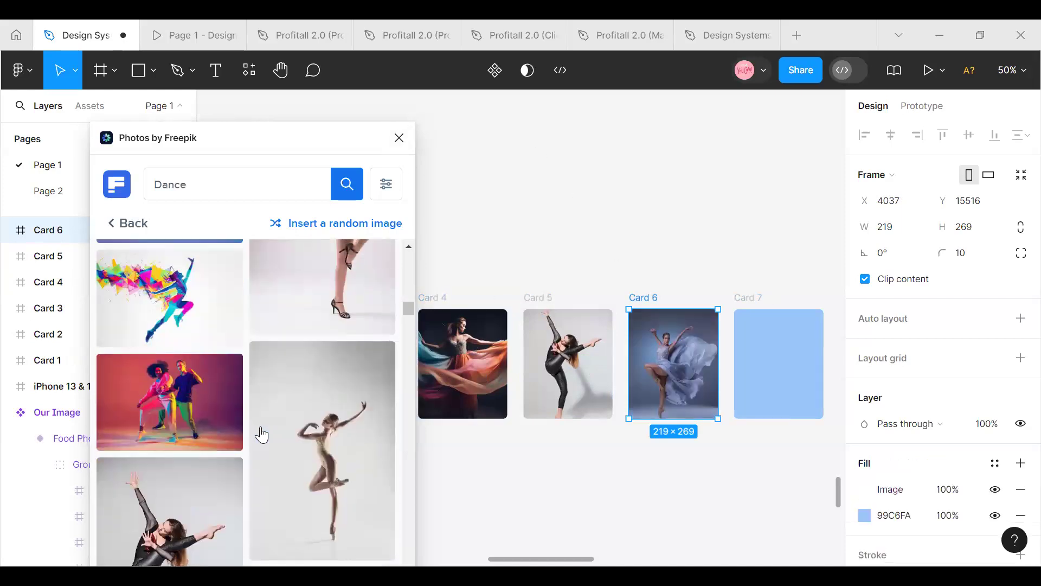
left_click(764, 342)
left_click(155, 408)
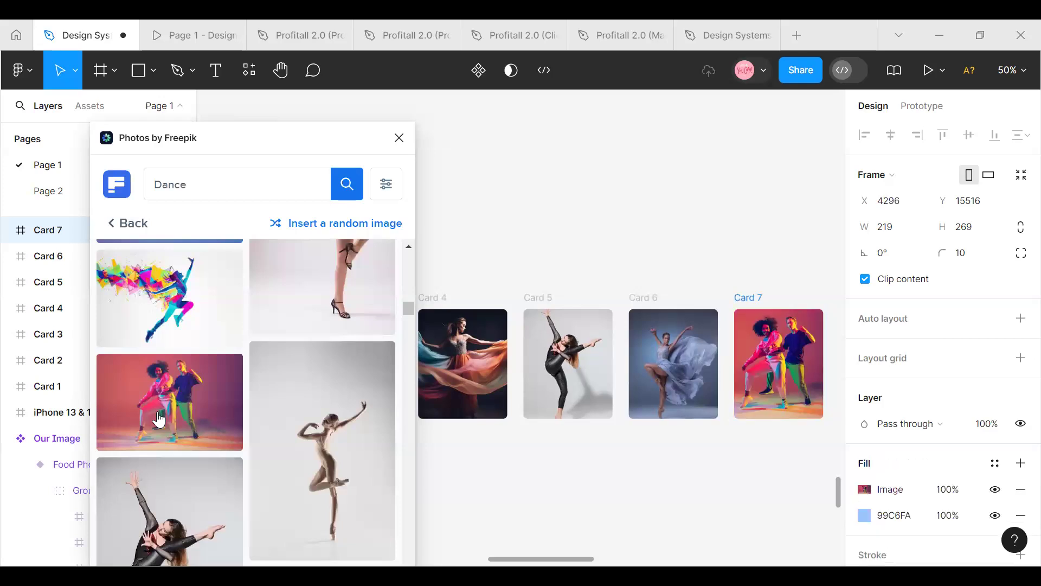
left_click_drag(552, 556, 484, 562)
left_click(399, 137)
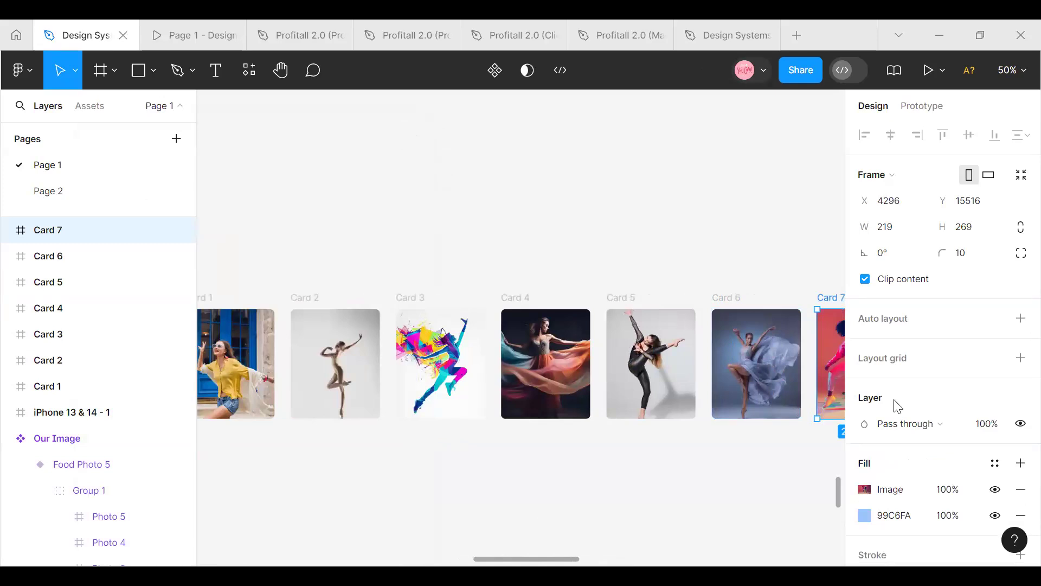
Select all seven cards and wrap them in a horizontal auto layout frame
left_click_drag(490, 563, 495, 564)
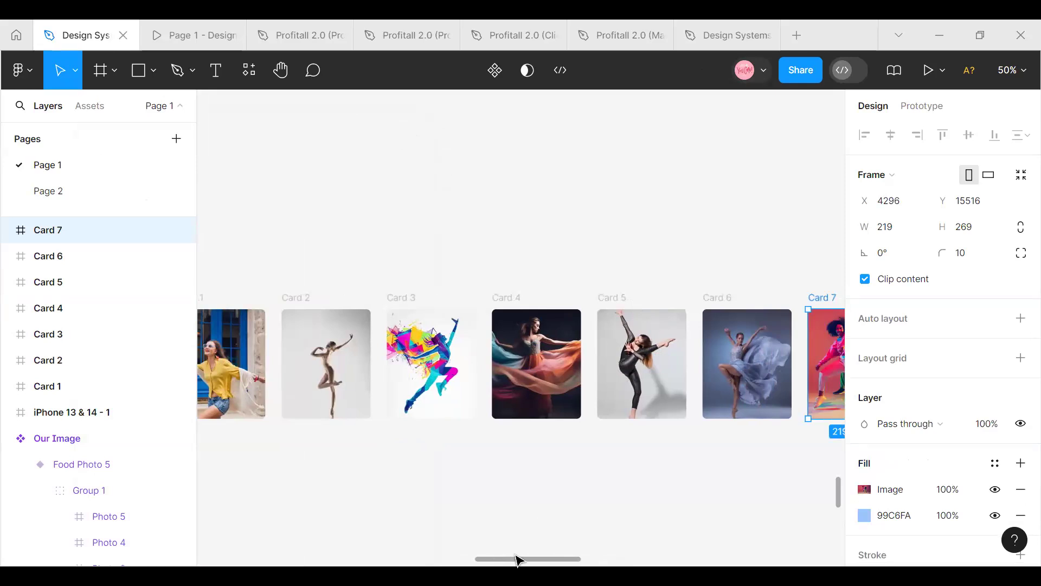
left_click(514, 544)
mouse_move(513, 560)
left_mouse_down()
mouse_move(486, 560)
mouse_move(494, 557)
left_mouse_up()
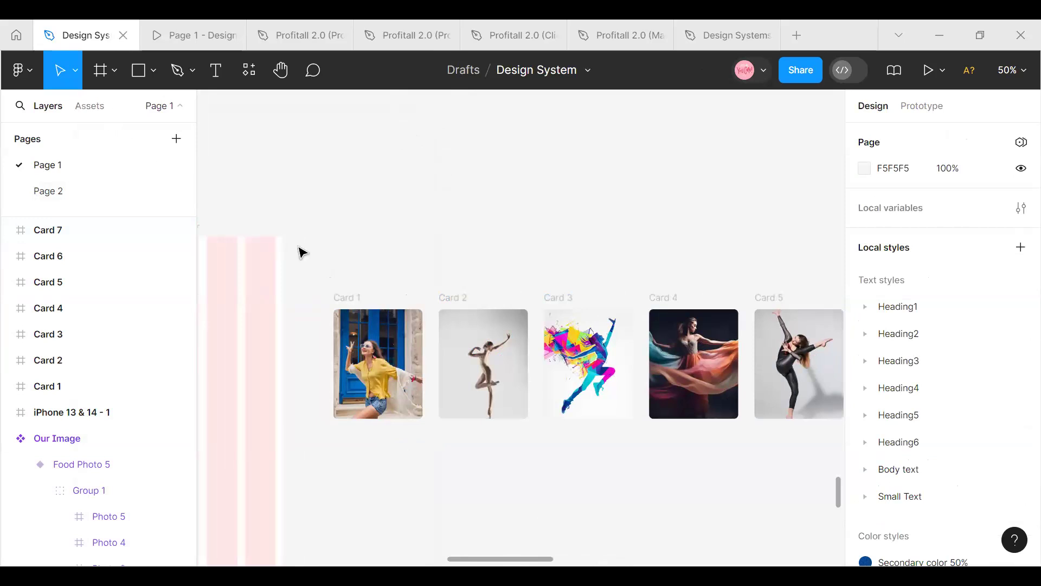
left_click_drag(315, 259, 723, 463)
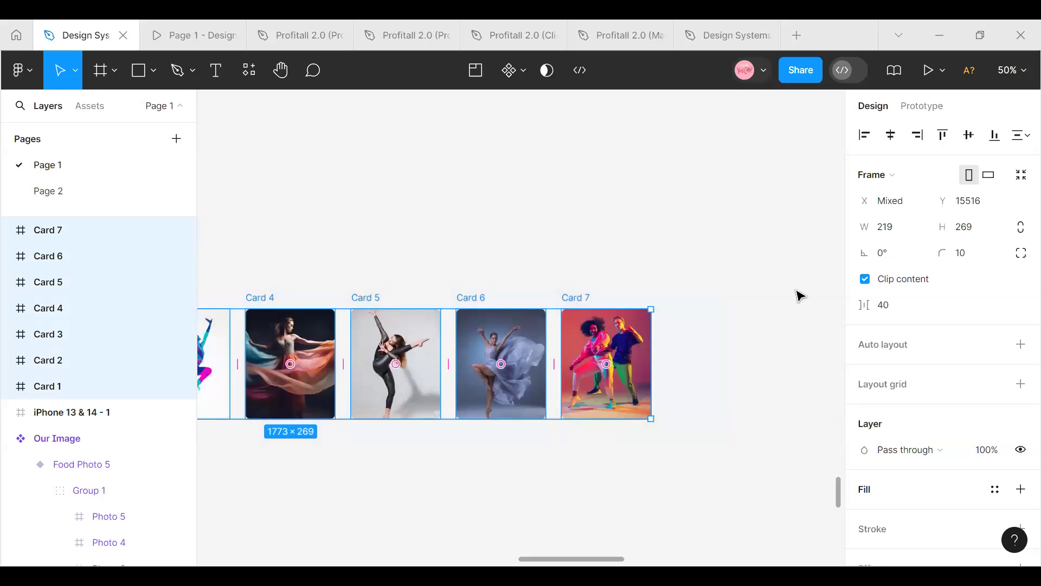
left_click_drag(569, 560, 482, 556)
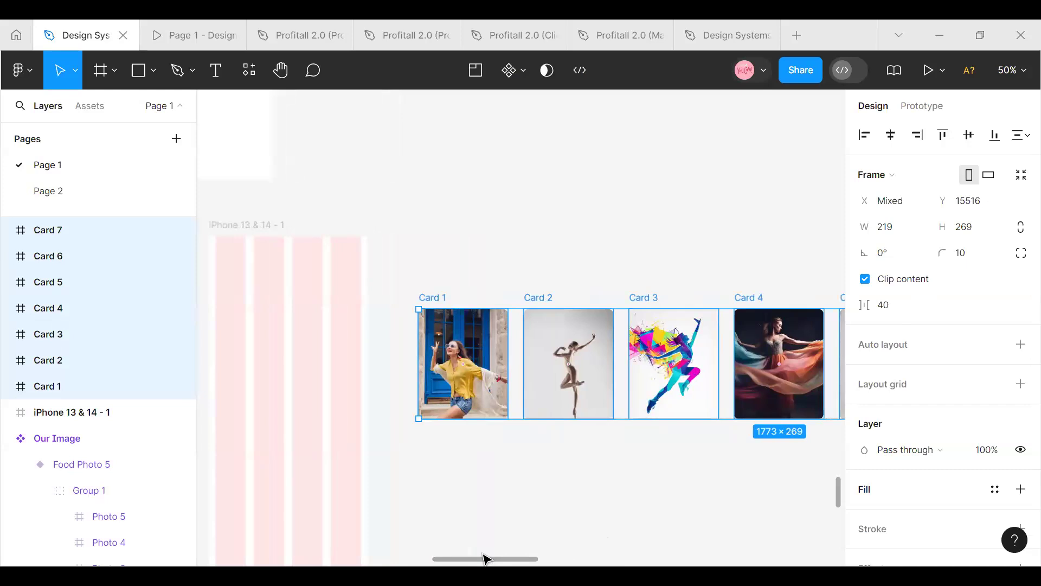
key("shift+a")
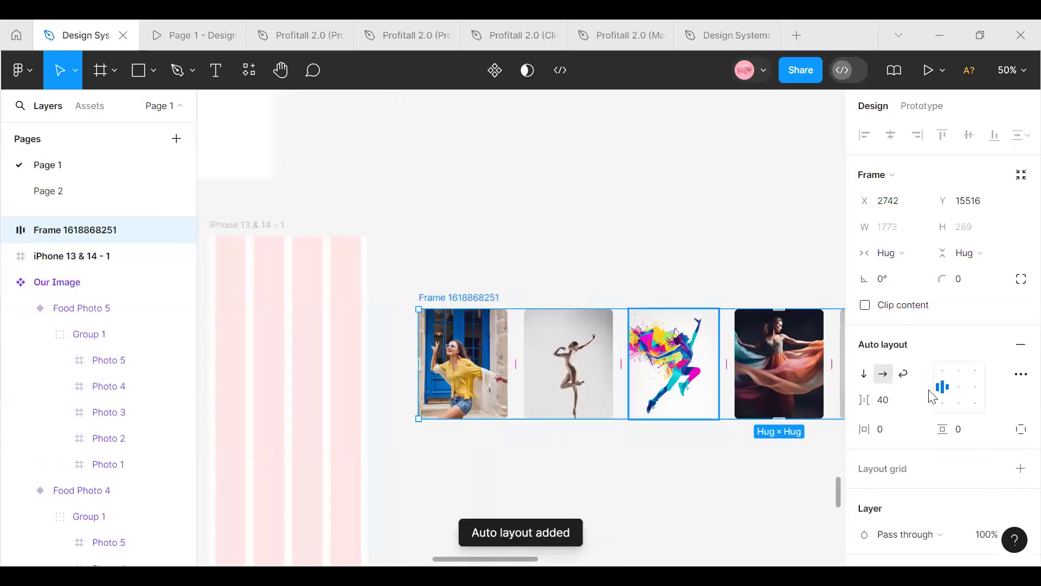
Try spacings of 24 and 10 between the cards in the auto layout frame
left_click(888, 407)
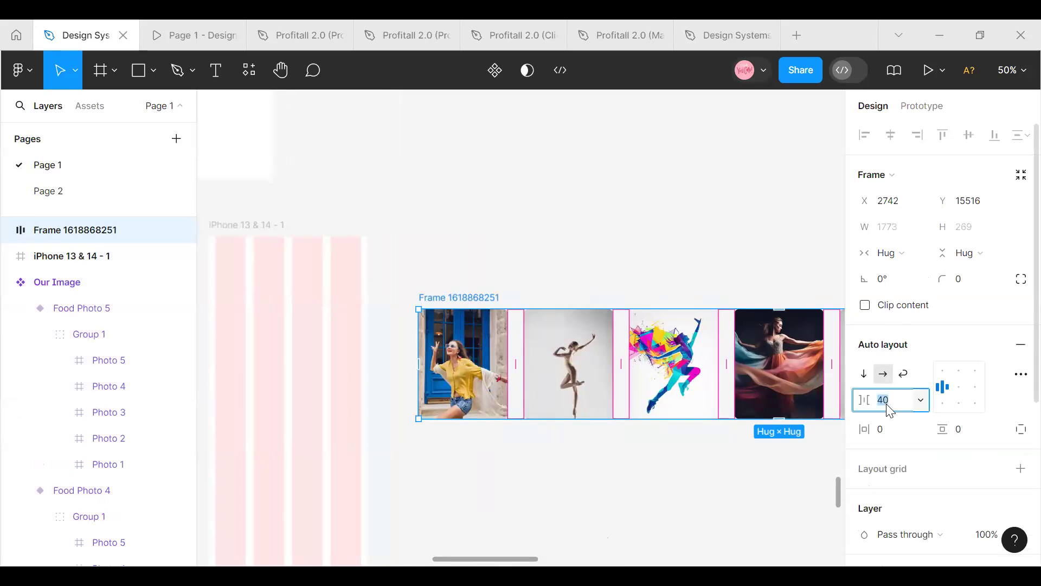
type("2")
key("Return")
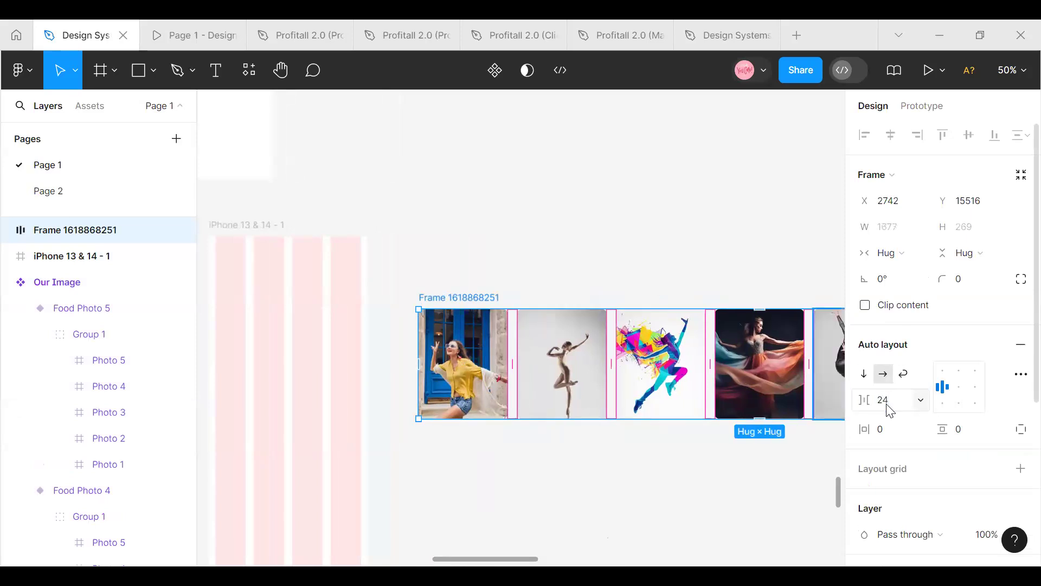
left_click(894, 404)
type("10")
key("Return")
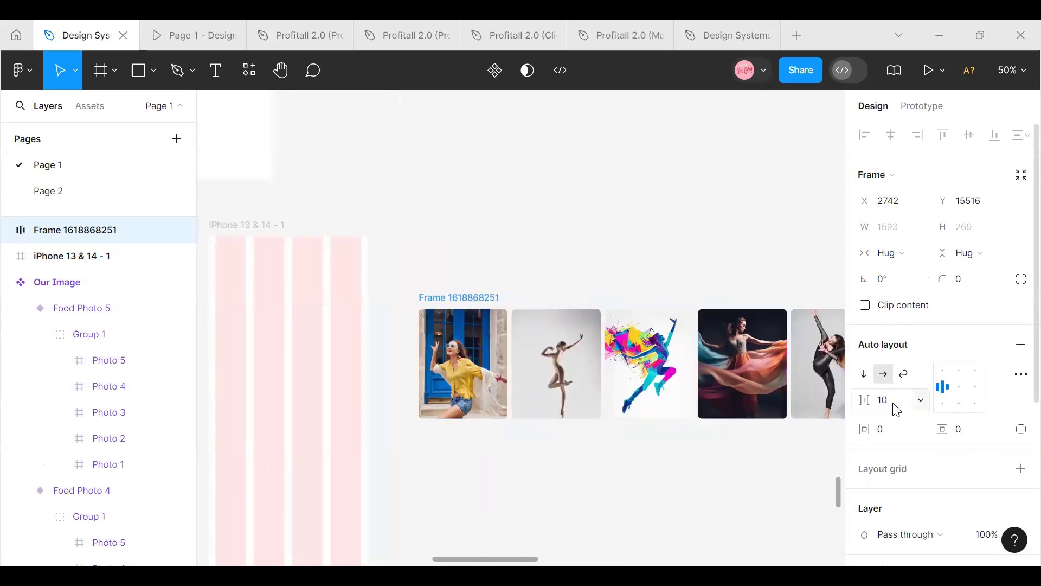
Set the auto layout spacing between the cards to 16
left_click(896, 408)
type("1")
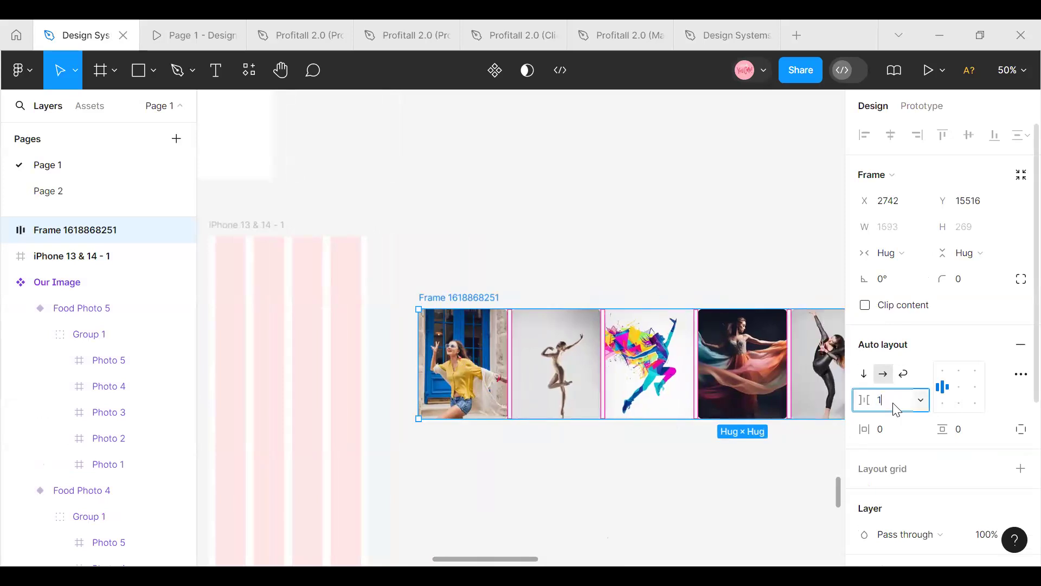
type("6")
key("Return")
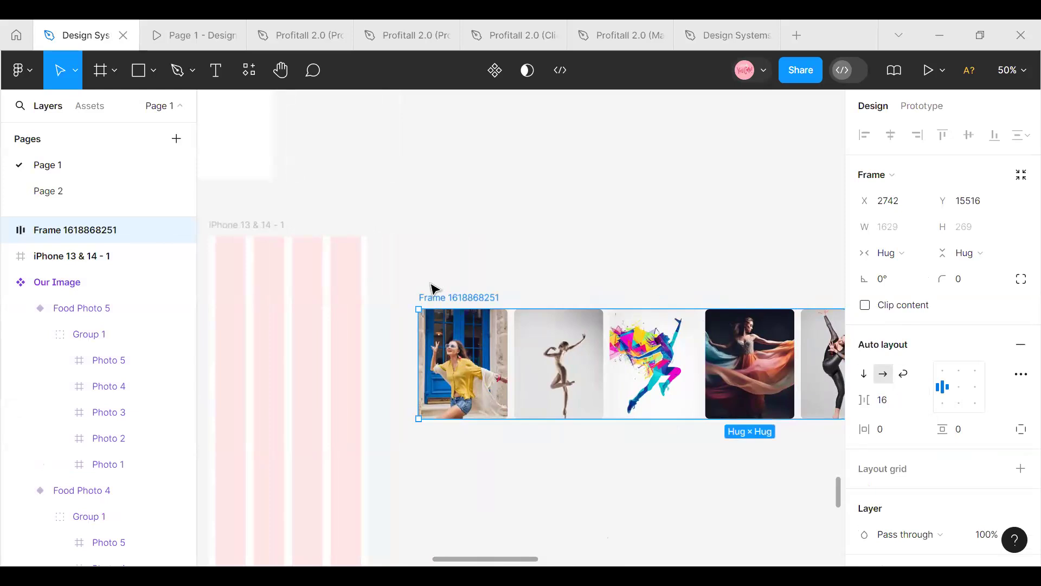
key("Escape")
Rename the auto layout frame of cards as Image Scroll
double_click(439, 297)
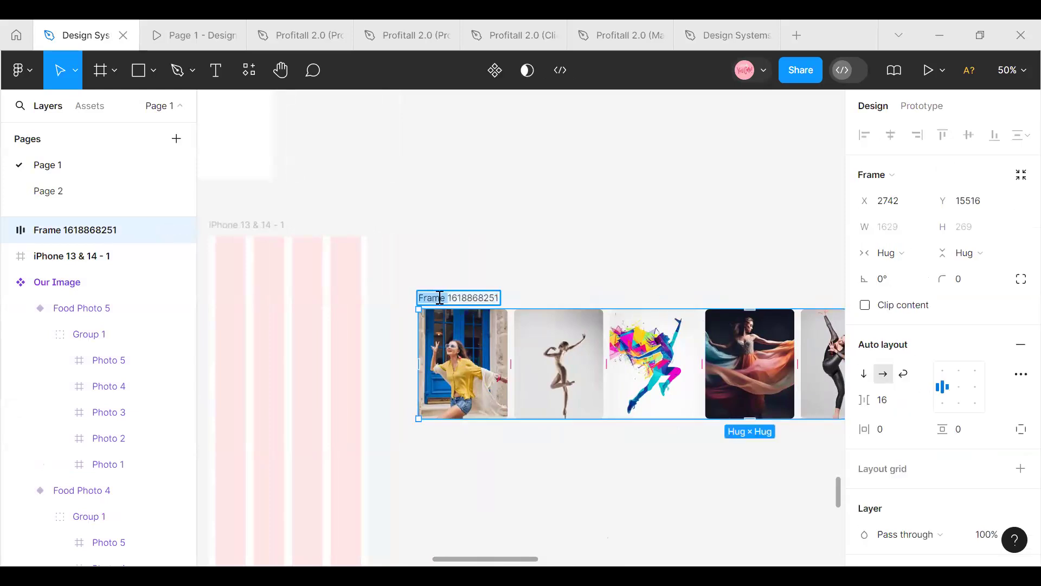
triple_click(439, 297)
type("Image SCROLL")
key("BackSpace")
key("BackSpace")
key("BackSpace")
key("BackSpace")
key("BackSpace")
type("c")
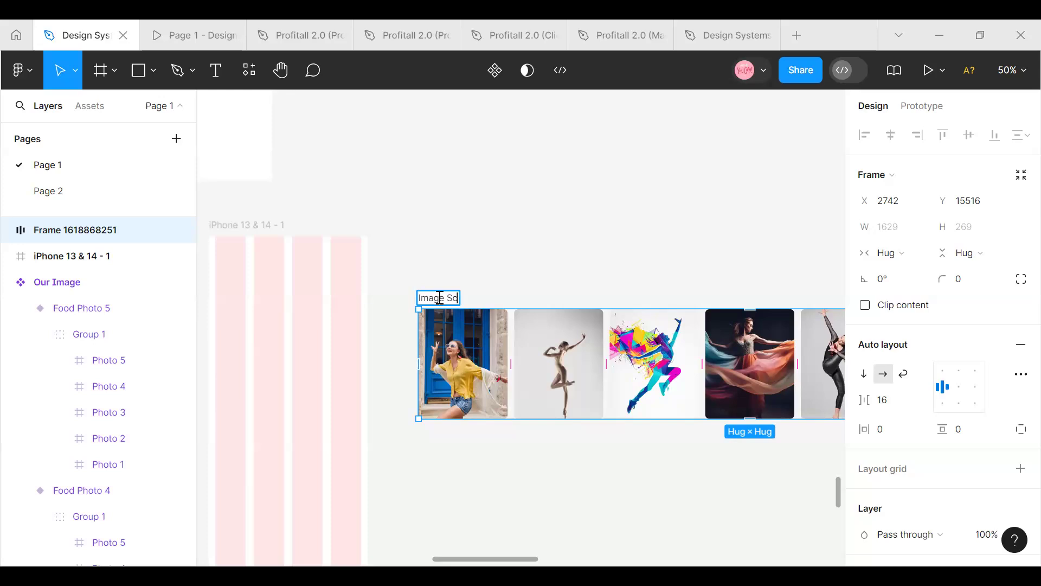
type("r")
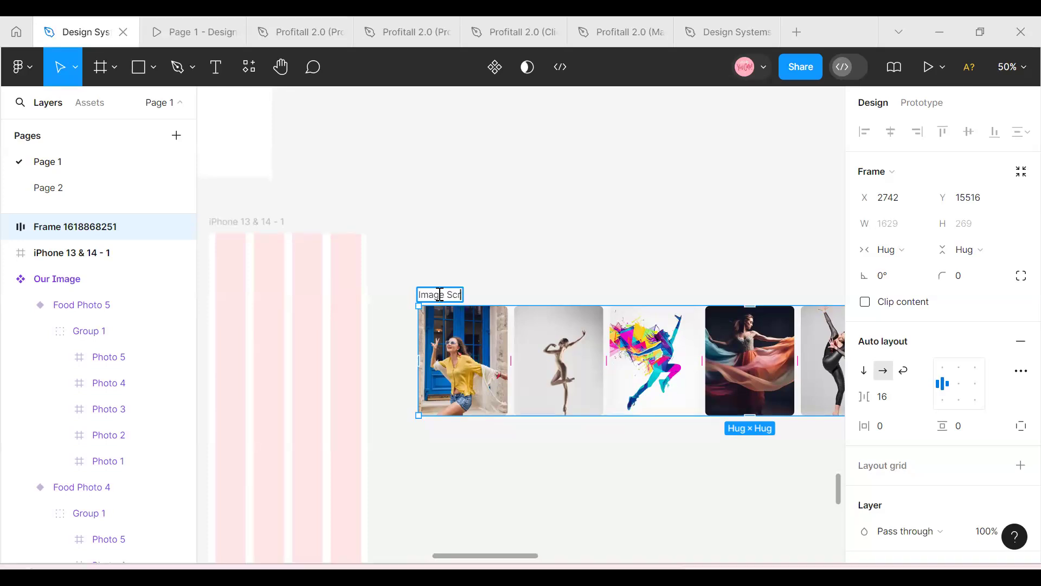
key("Return")
double_click(464, 294)
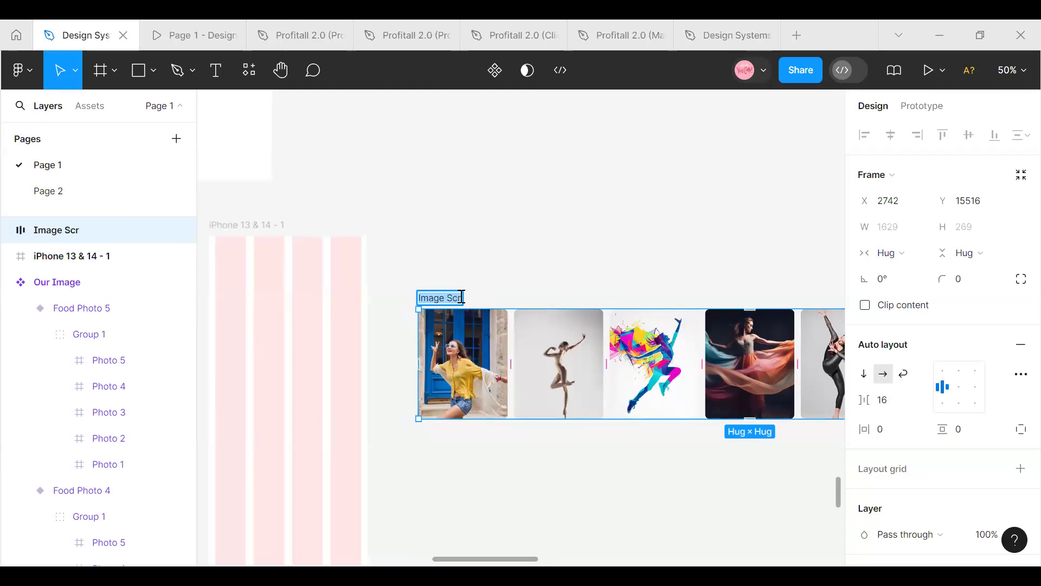
left_click(462, 297)
type("oll")
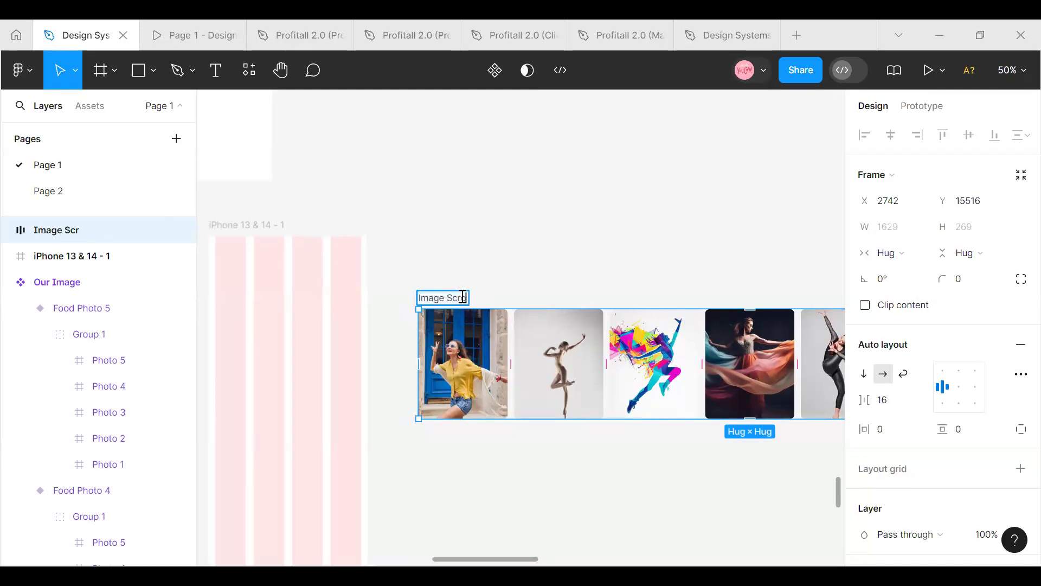
left_click(534, 252)
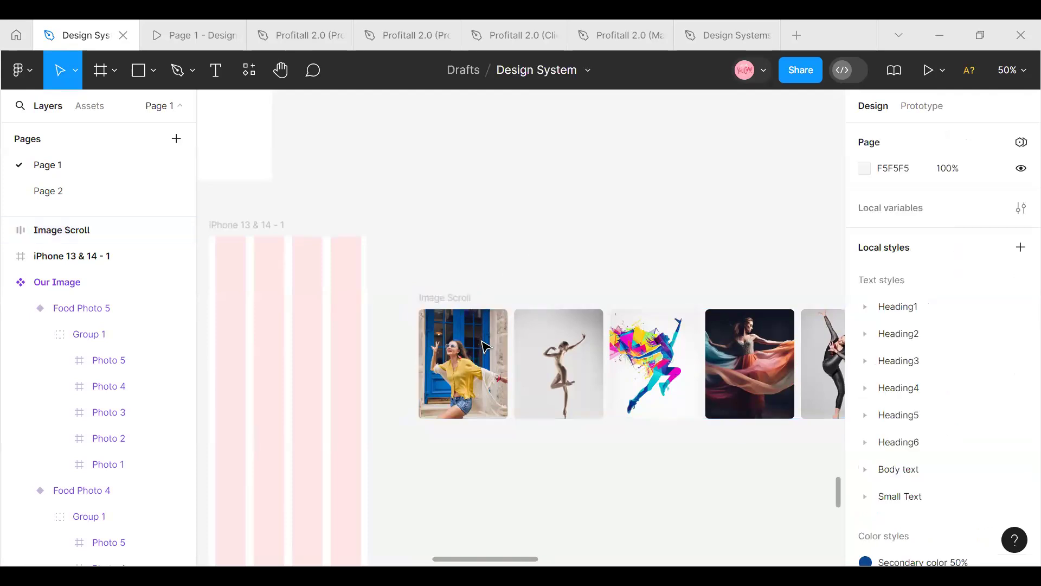
Place the Image Scroll frame inside the iPhone 13 & 14 - 1 frame at X 16, Y 153, and enable Clip content on it
left_click(441, 302)
left_click_drag(462, 358, 337, 364)
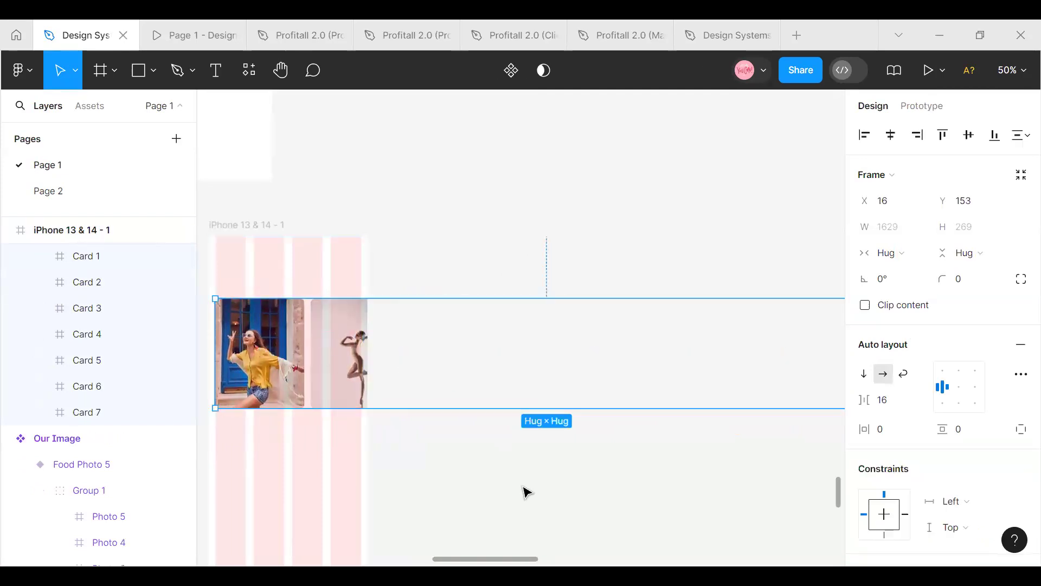
left_click(876, 308)
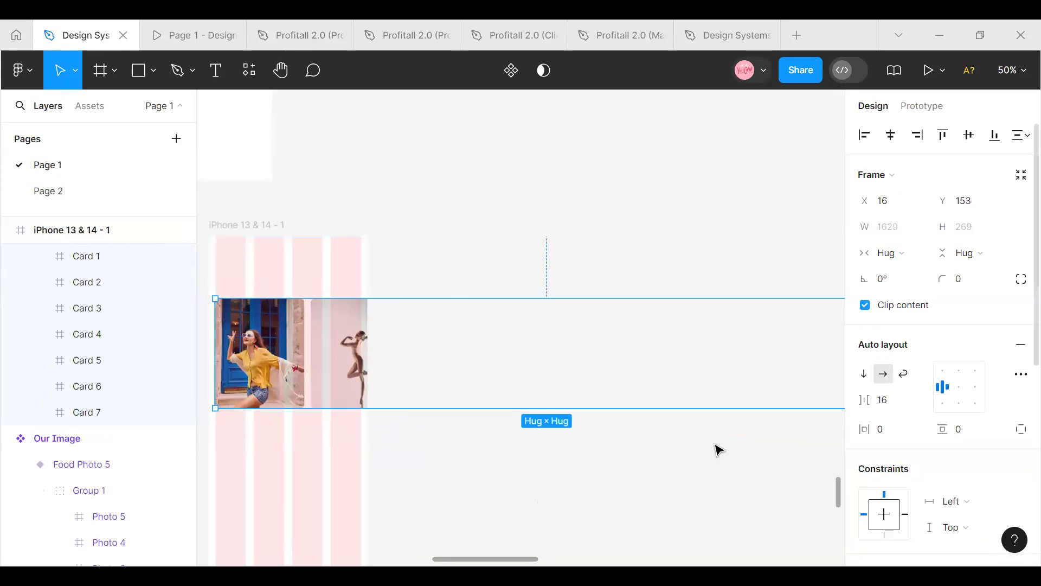
Narrow the Image Scroll frame to a width of 358 within the mobile grid and turn off its Clip content
left_click_drag(526, 559, 551, 561)
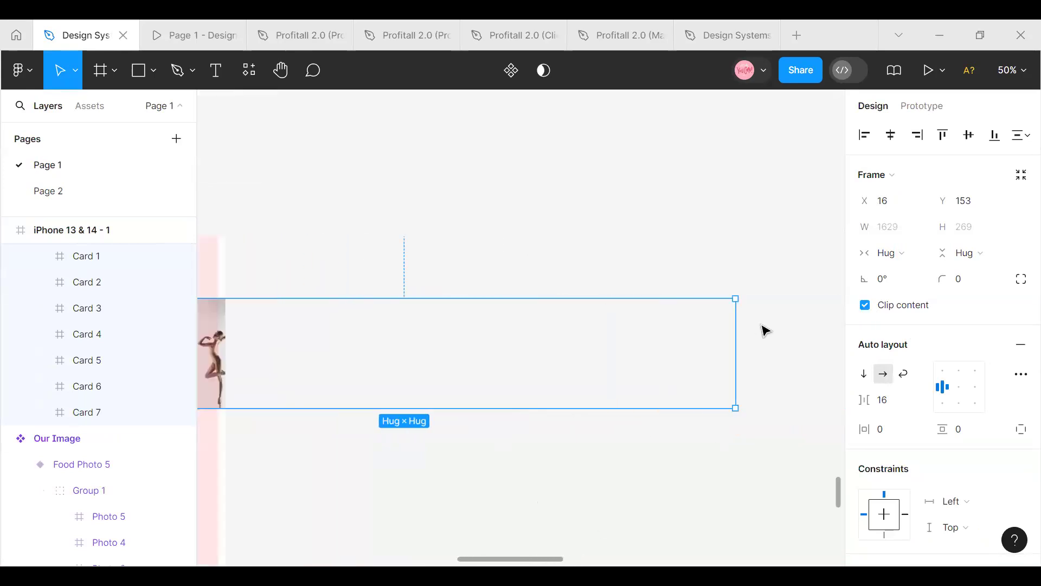
left_click_drag(728, 330, 219, 341)
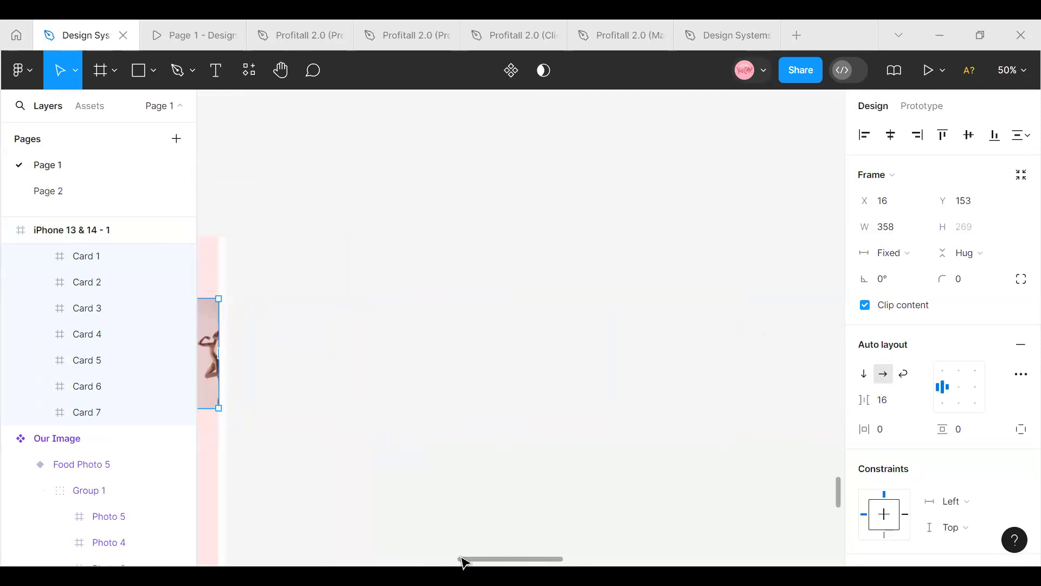
left_click_drag(460, 556, 432, 553)
scroll(448, 541, "right", 1)
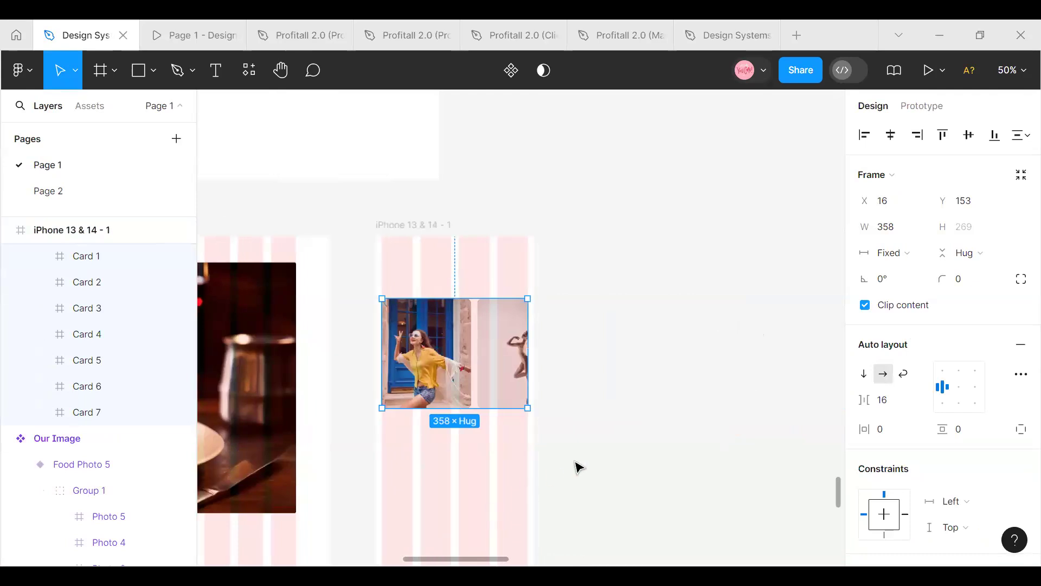
left_click(865, 306)
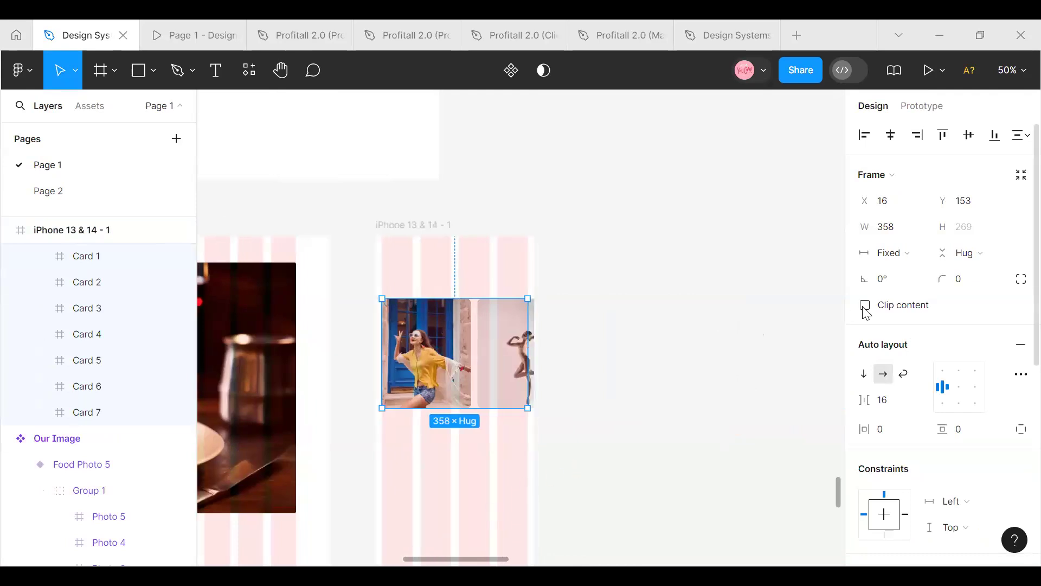
left_click(692, 366)
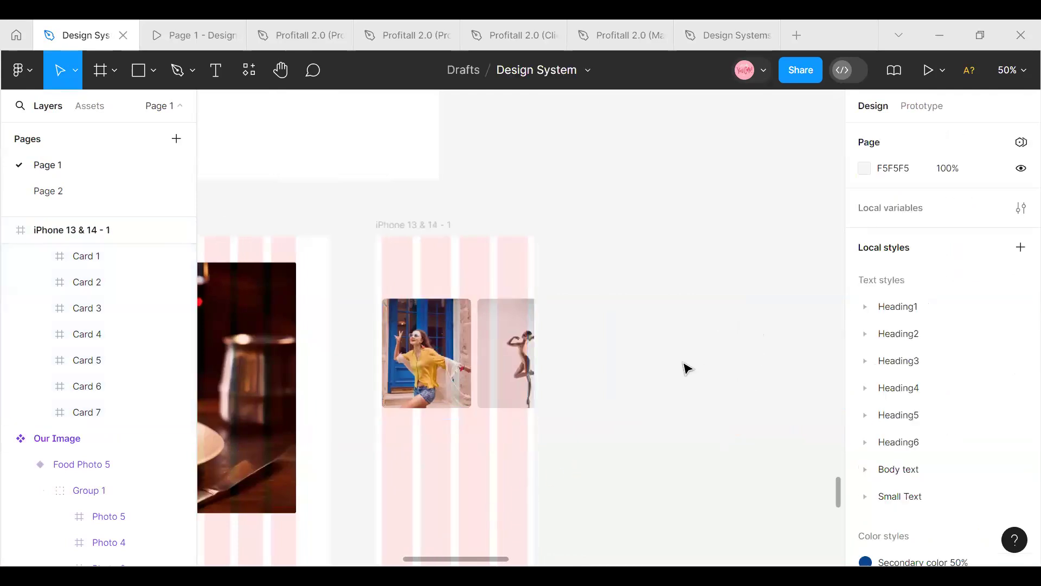
Set the overflow scroll behavior of the iPhone 13 & 14 - 1 frame to Horizontal, keeping its Clip content on
left_click(379, 230)
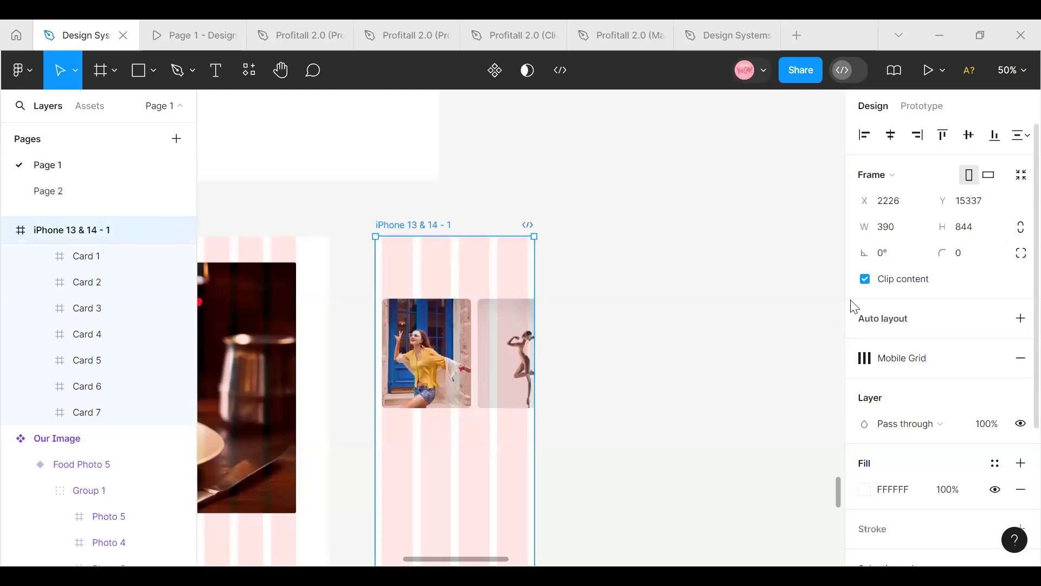
left_click(866, 280)
left_click(866, 279)
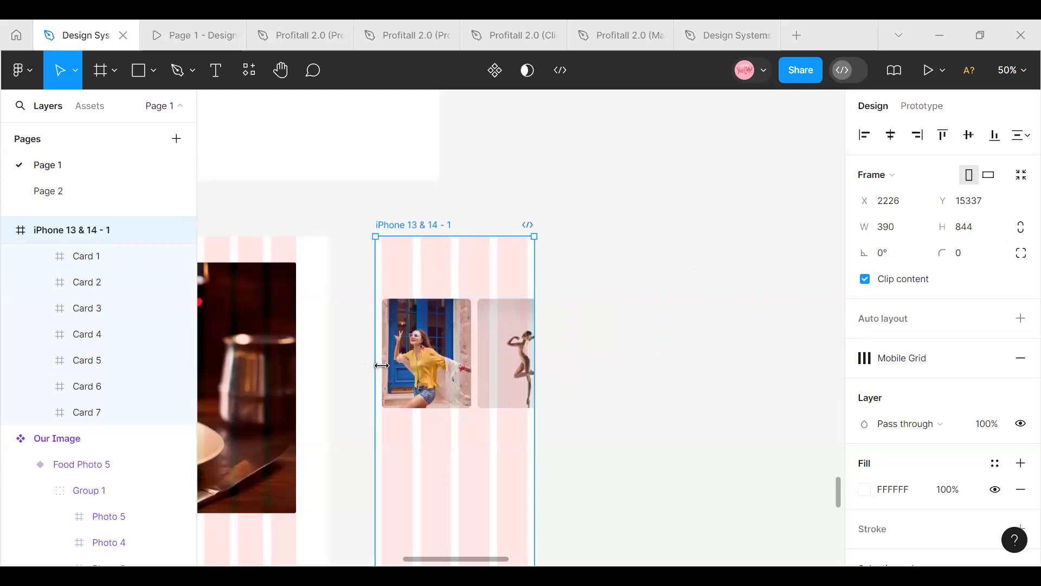
left_click(923, 106)
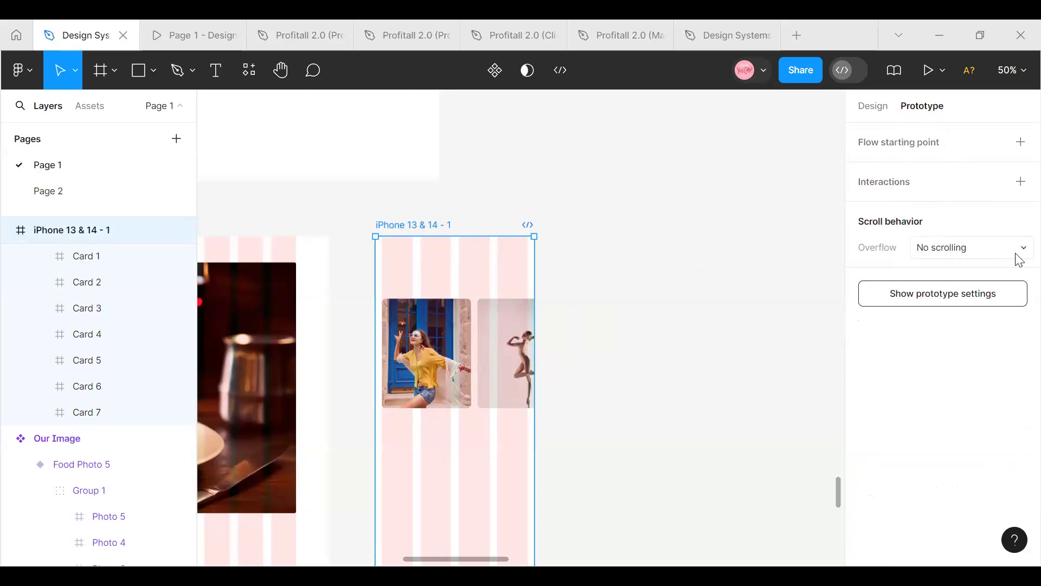
left_click(1019, 249)
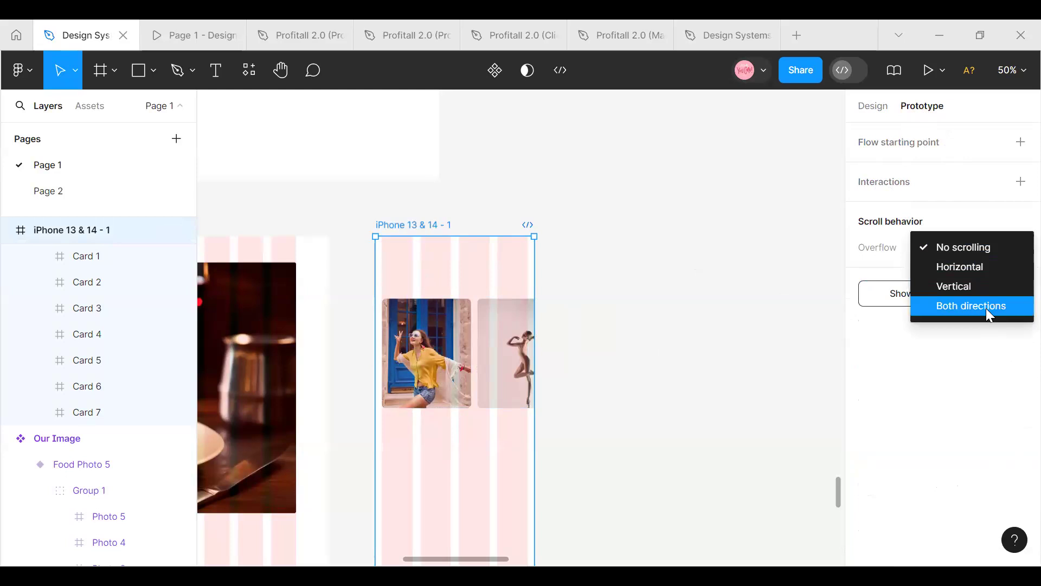
left_click(966, 267)
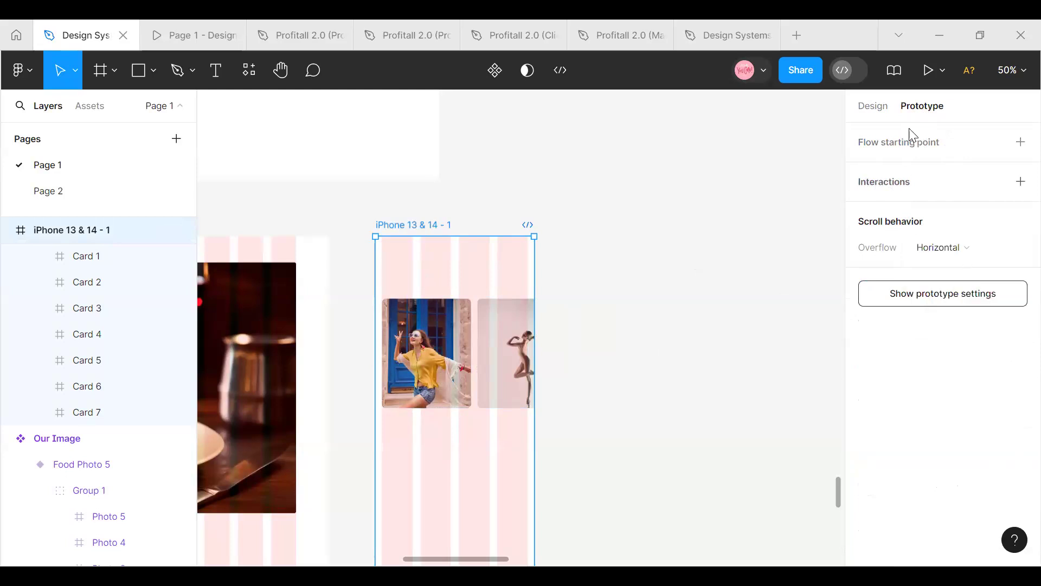
Add a flow starting point to the iPhone 13 & 14 - 1 frame, then briefly open and close its preview
left_click(918, 148)
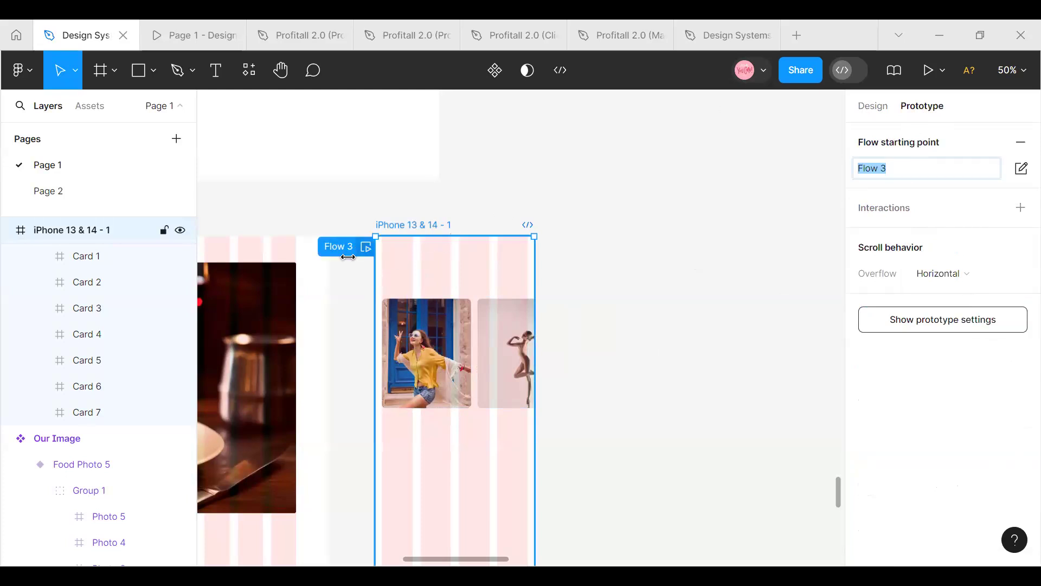
left_click(334, 244)
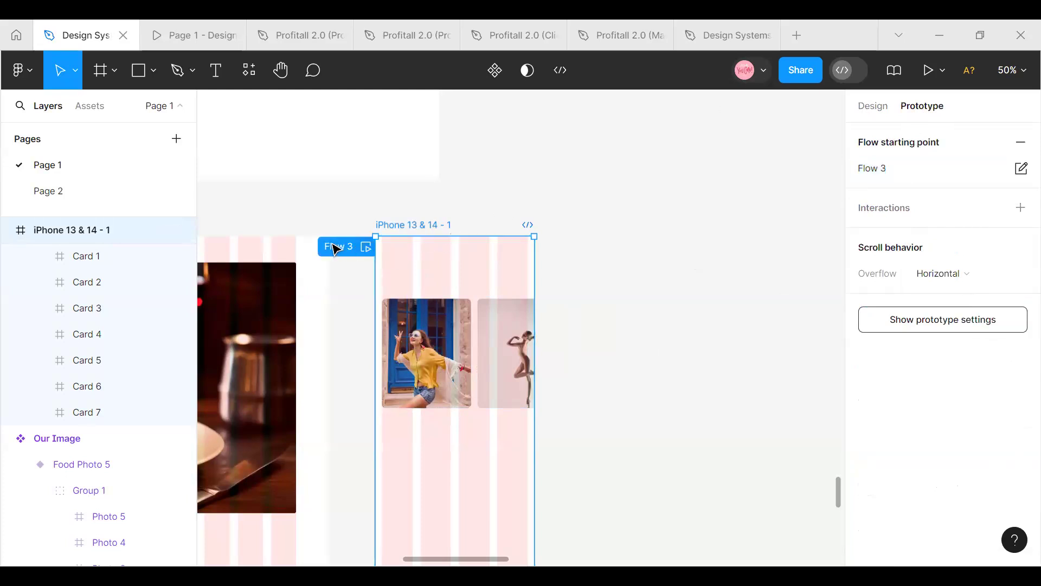
left_click(365, 247)
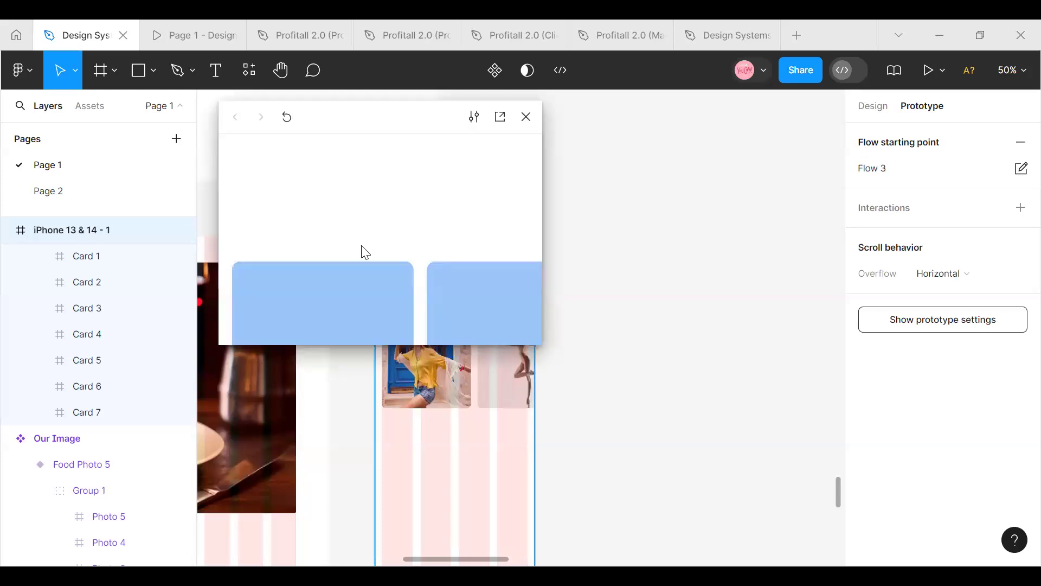
left_click(526, 118)
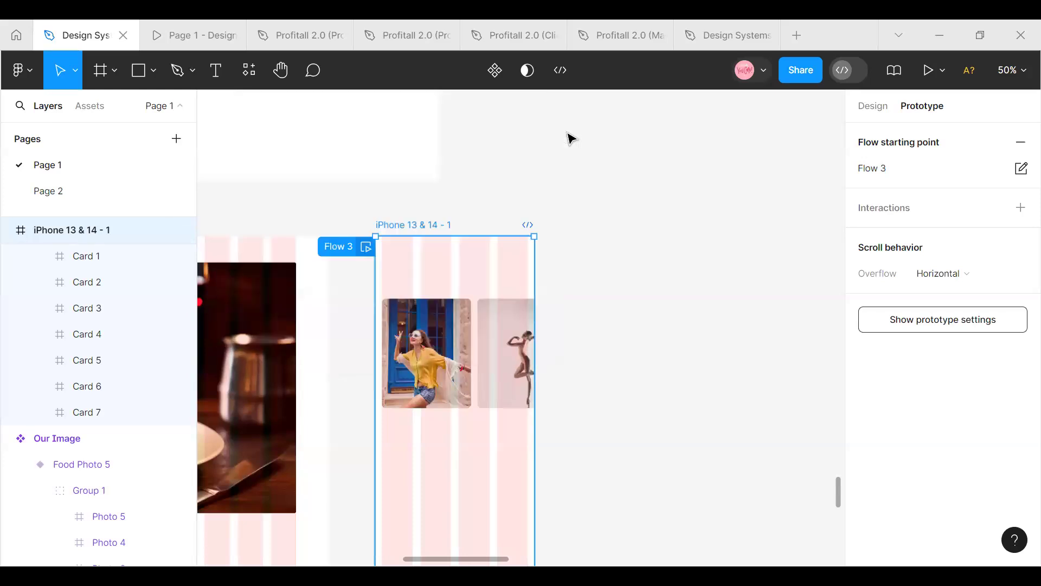
Set the prototype device to iPhone 13
left_click(930, 325)
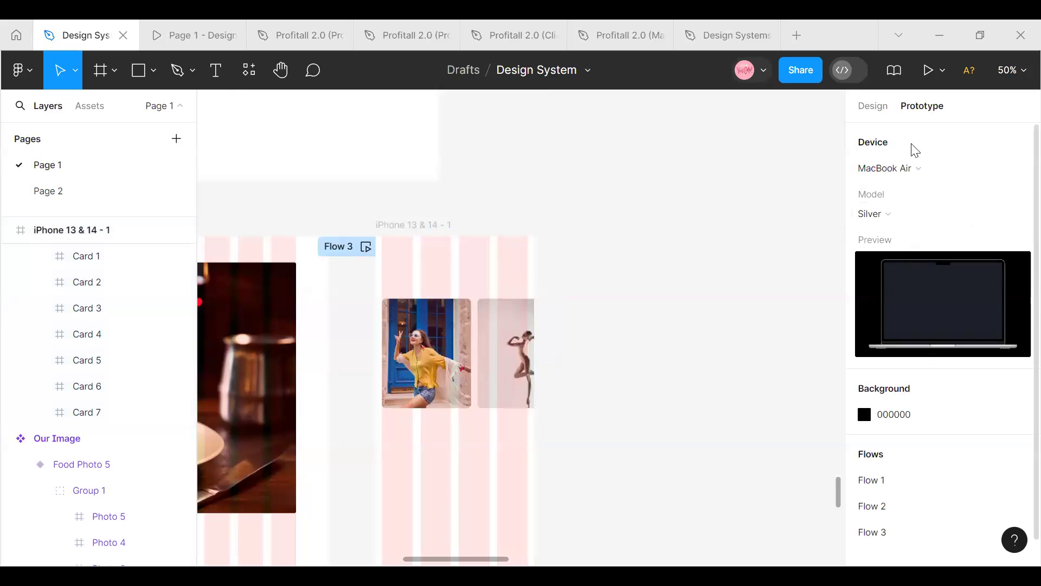
left_click(970, 170)
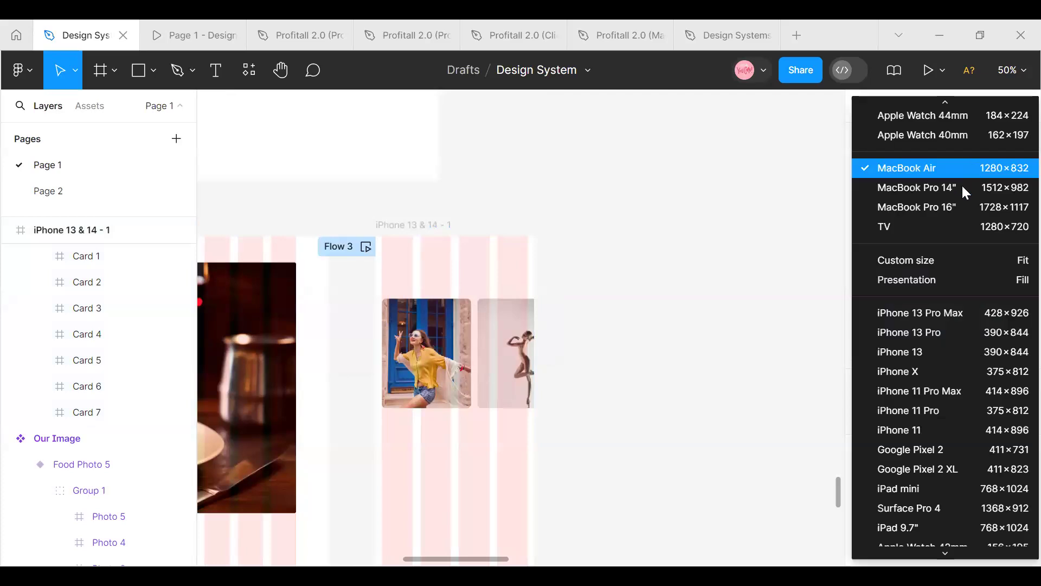
left_click(927, 359)
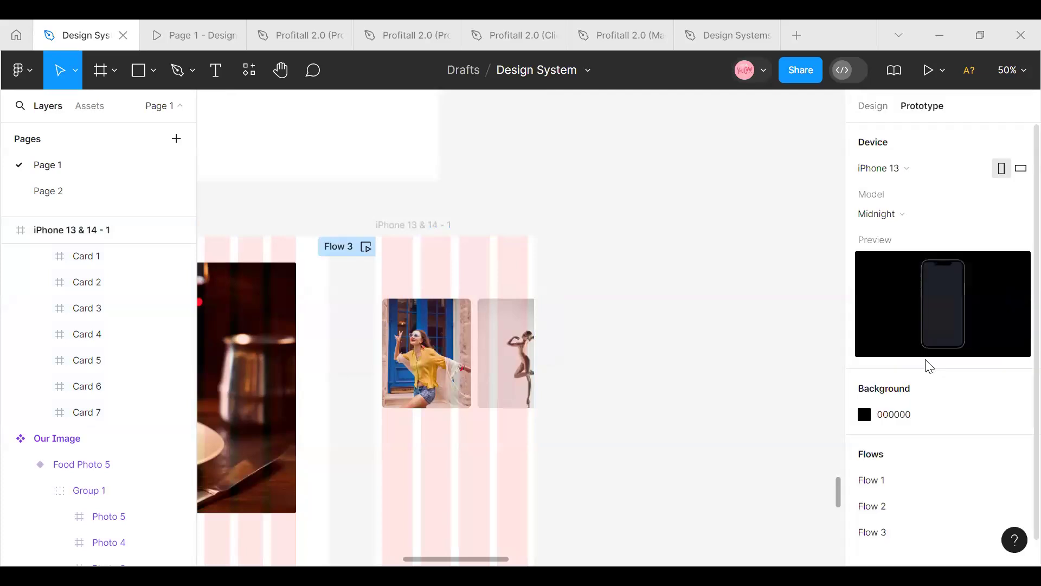
Preview the iPhone frame's flow, test scrolling the card carousel horizontally in both directions, and close the preview
left_click(354, 250)
left_click(366, 248)
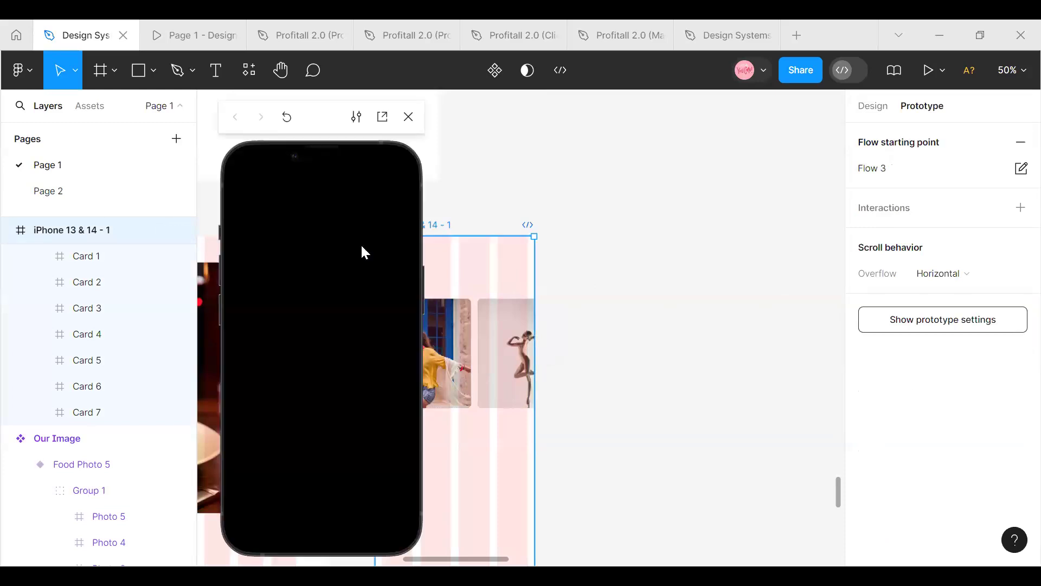
left_click_drag(336, 260, 252, 266)
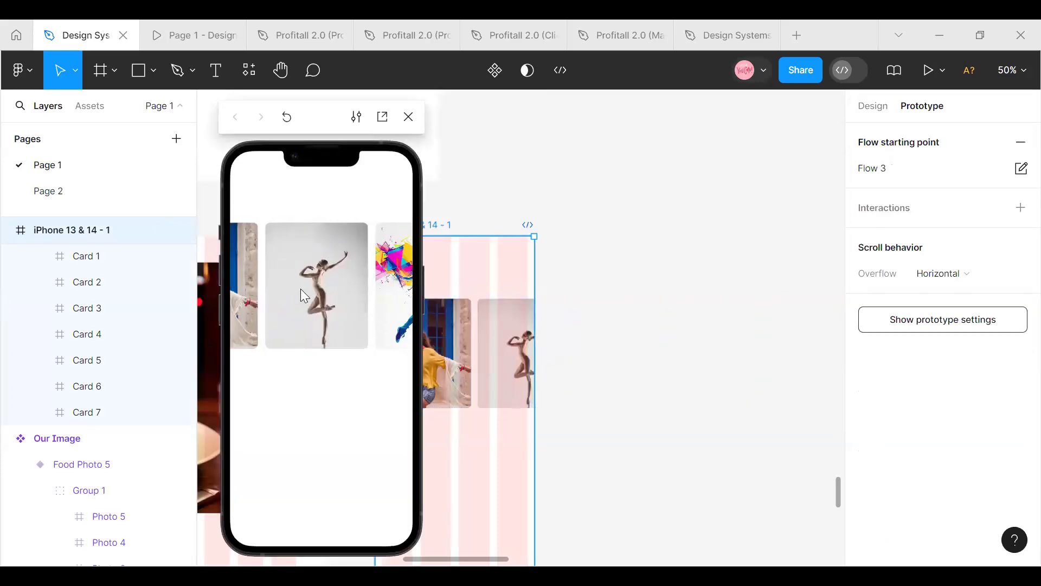
left_click_drag(300, 289, 189, 281)
left_click_drag(313, 279, 250, 279)
left_click_drag(381, 292, 535, 305)
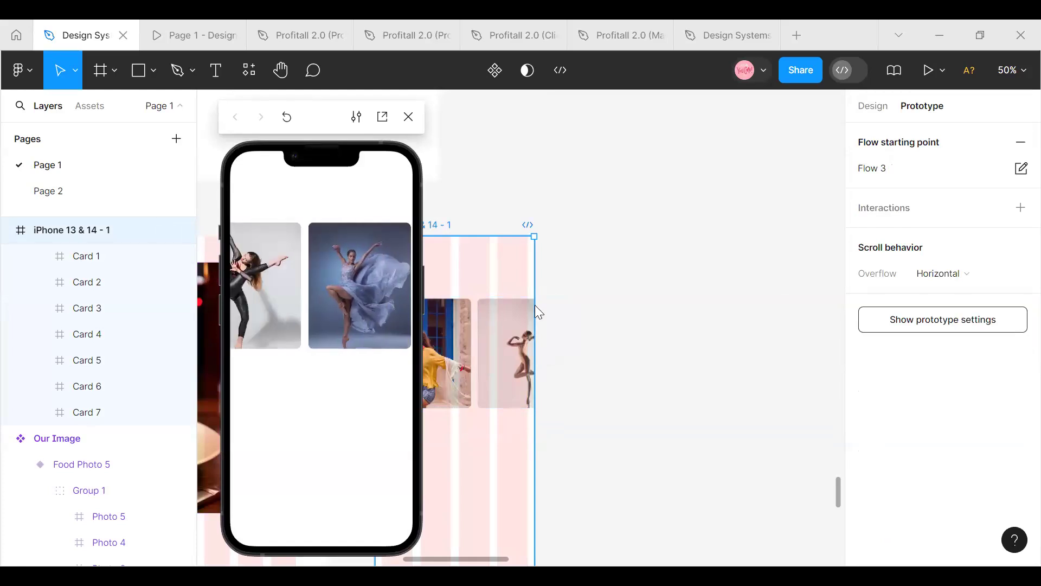
left_click_drag(309, 290, 396, 296)
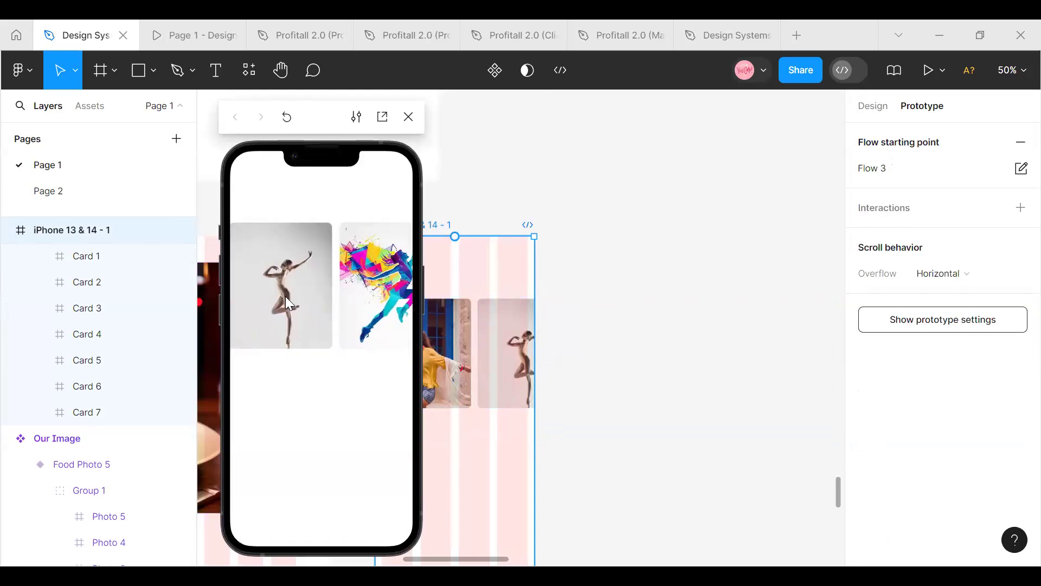
left_click_drag(286, 296, 219, 307)
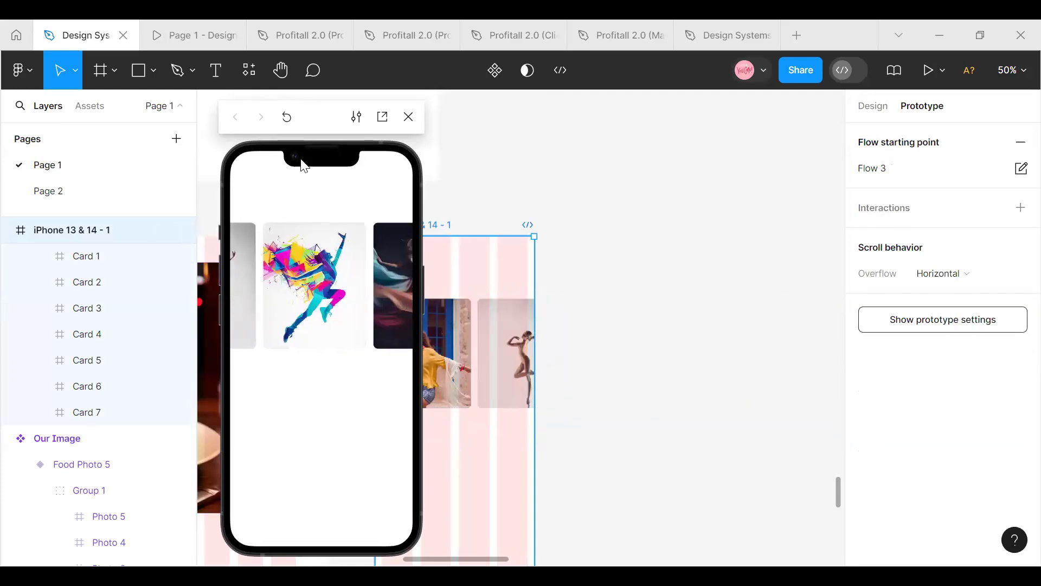
left_click(409, 117)
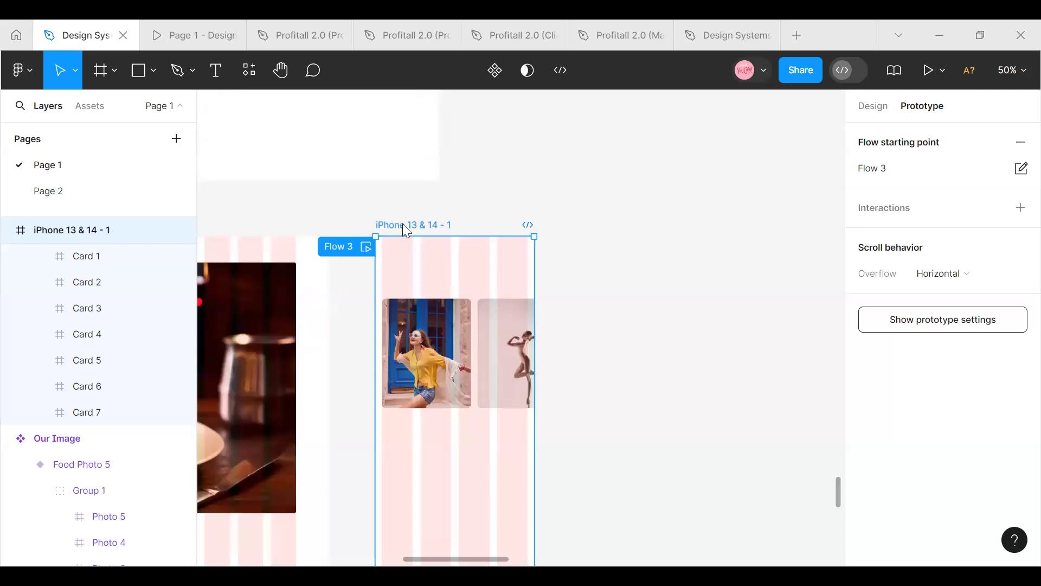
Hide the Mobile Grid layout grid on the iPhone 13 & 14 - 1 frame
left_click(873, 107)
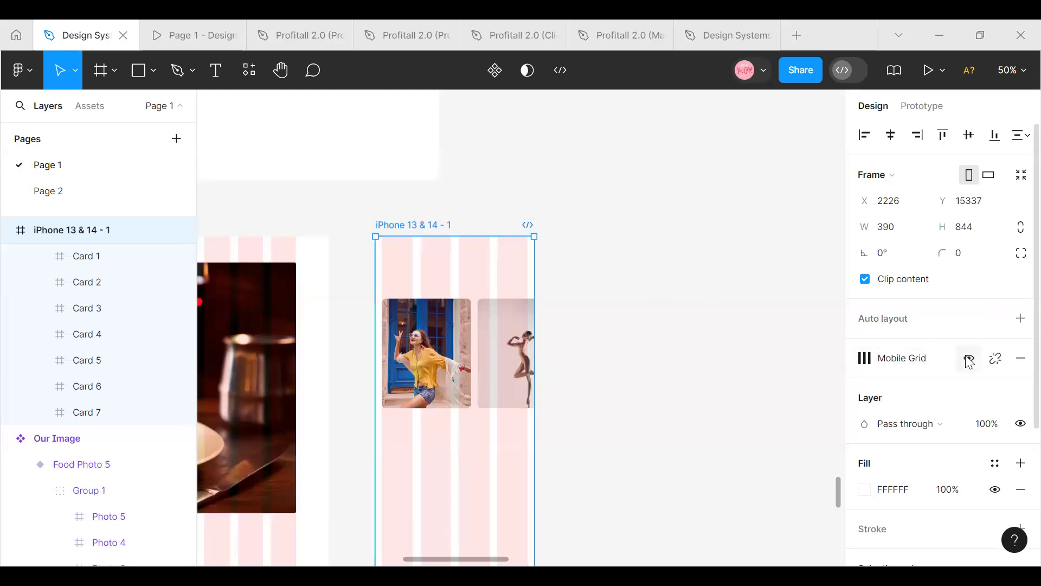
left_click(969, 361)
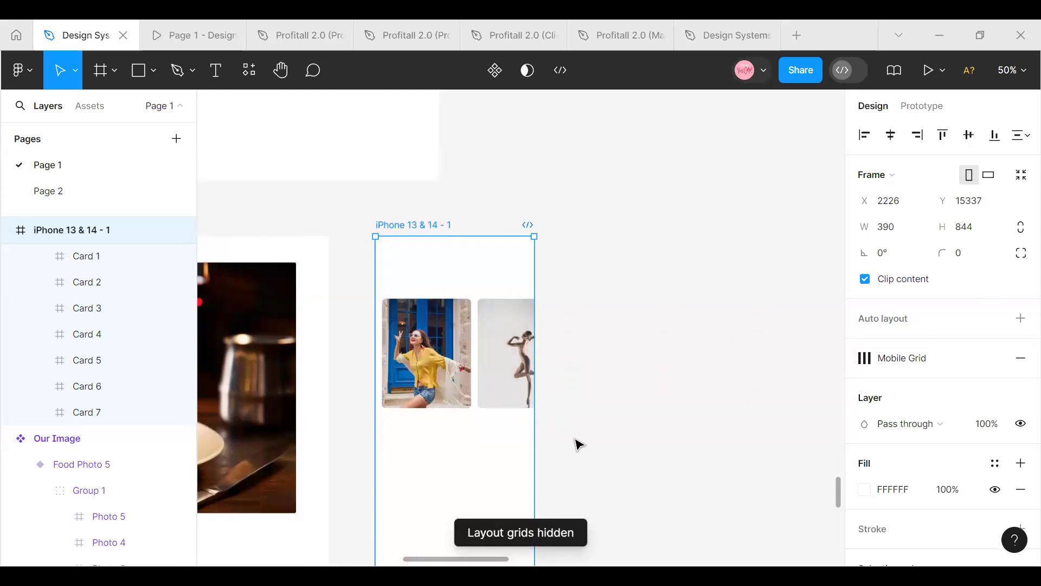
scroll(578, 445, "down", 1)
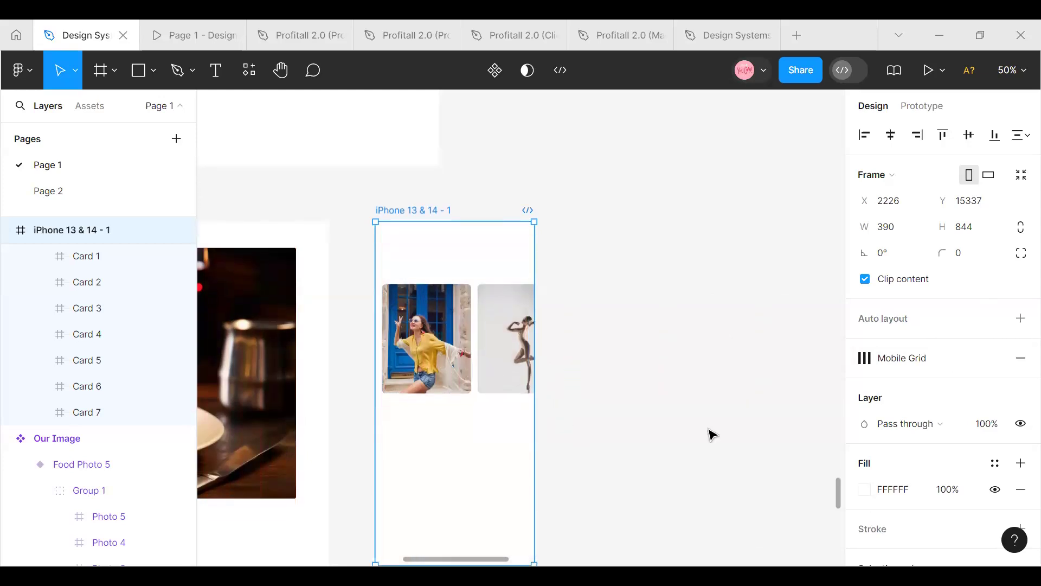